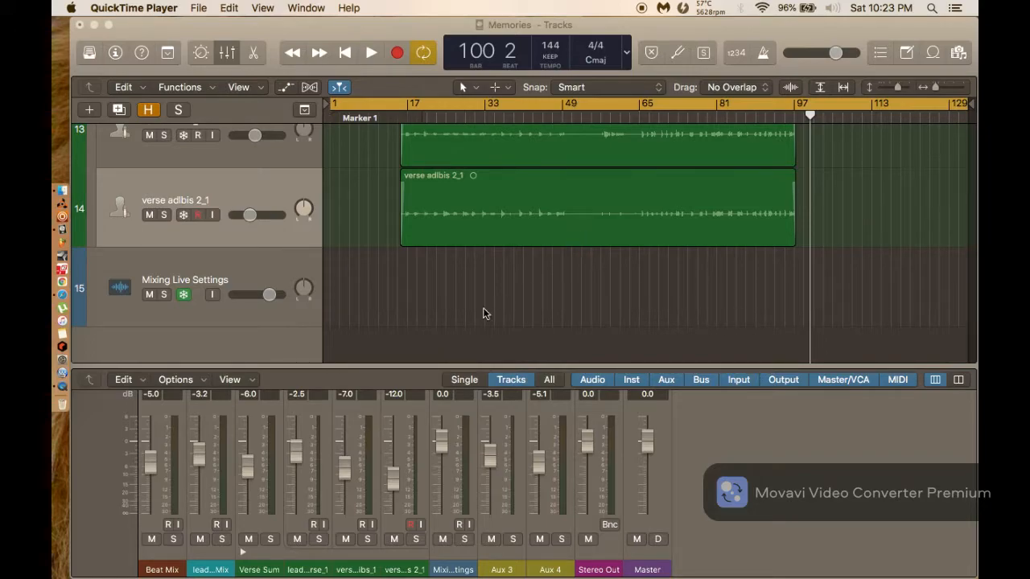
Select the verse adlibs_1 region and show track automation for the verse vocal tracks.
scroll(409, 221, "up", 5)
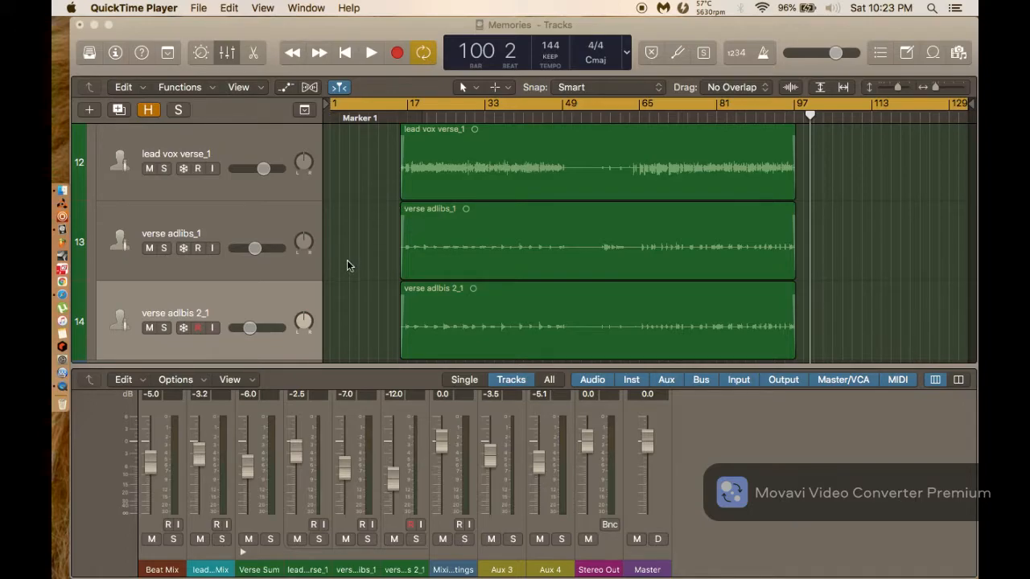
left_click(455, 252)
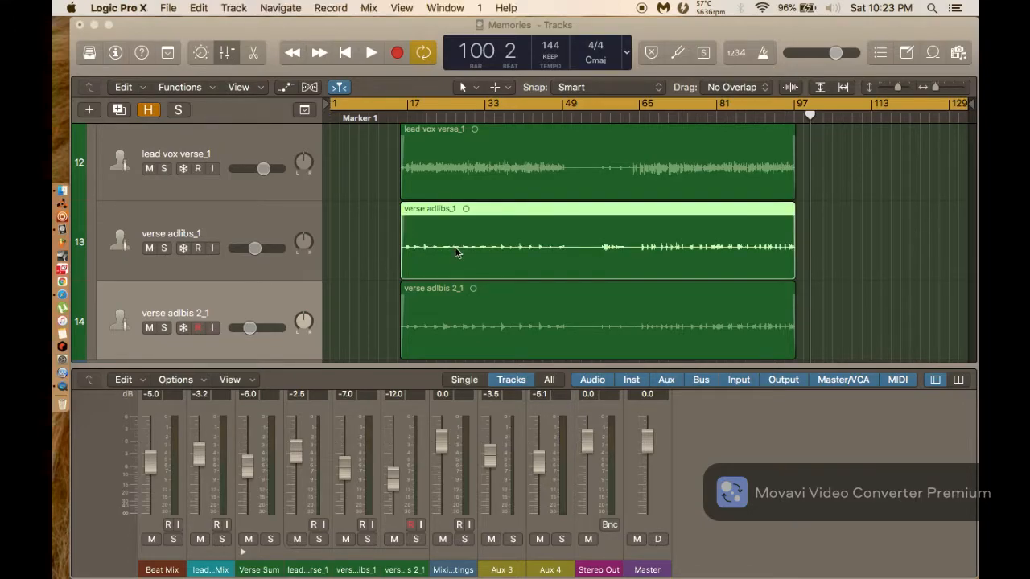
key("a")
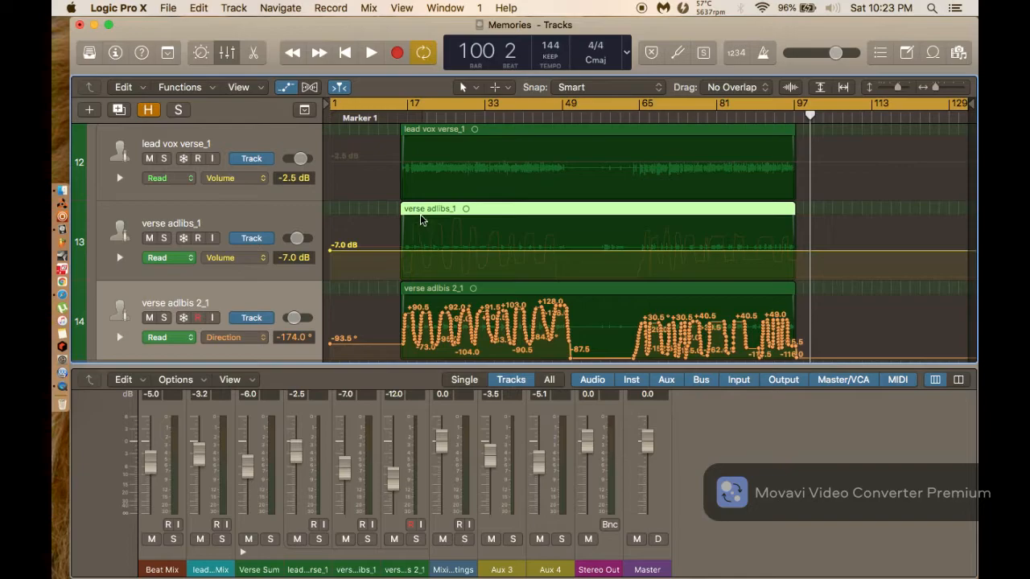
scroll(420, 214, "down", 3)
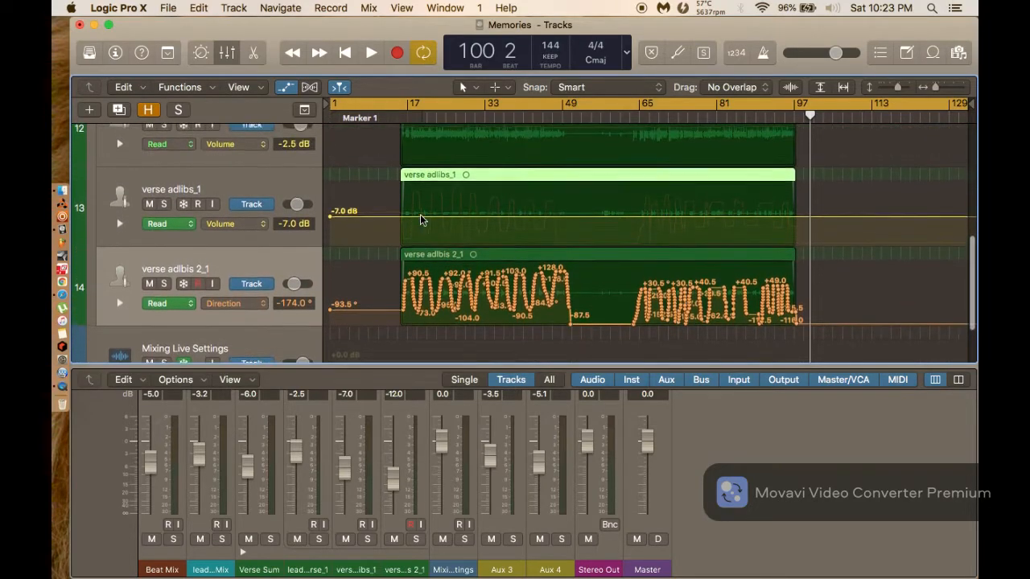
scroll(420, 214, "up", 1)
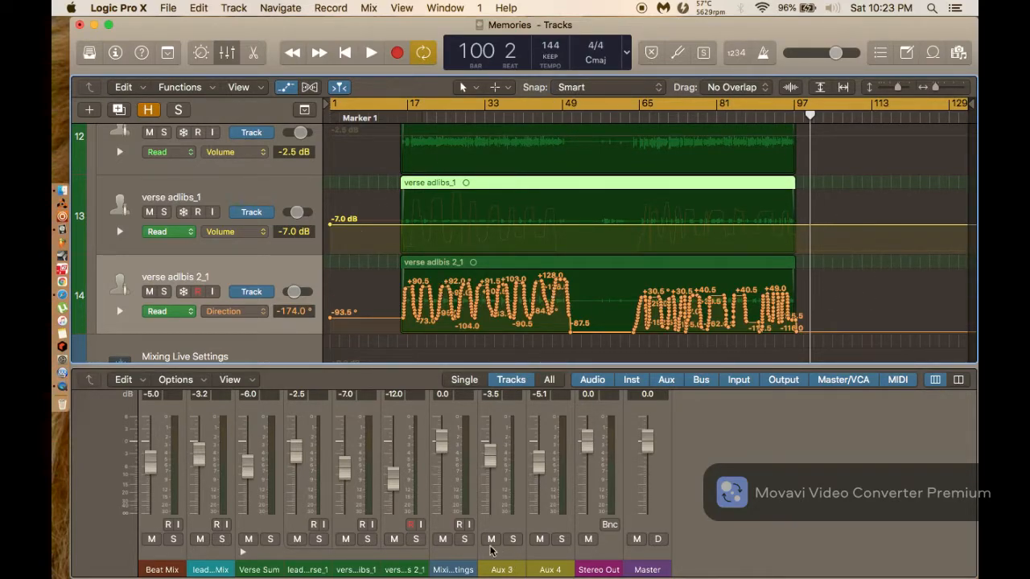
Inspect the Direction Mixer settings on the verse adlibs_1 and verse adlbis 2_1 channels, closing both plug-in windows.
scroll(442, 476, "up", 10)
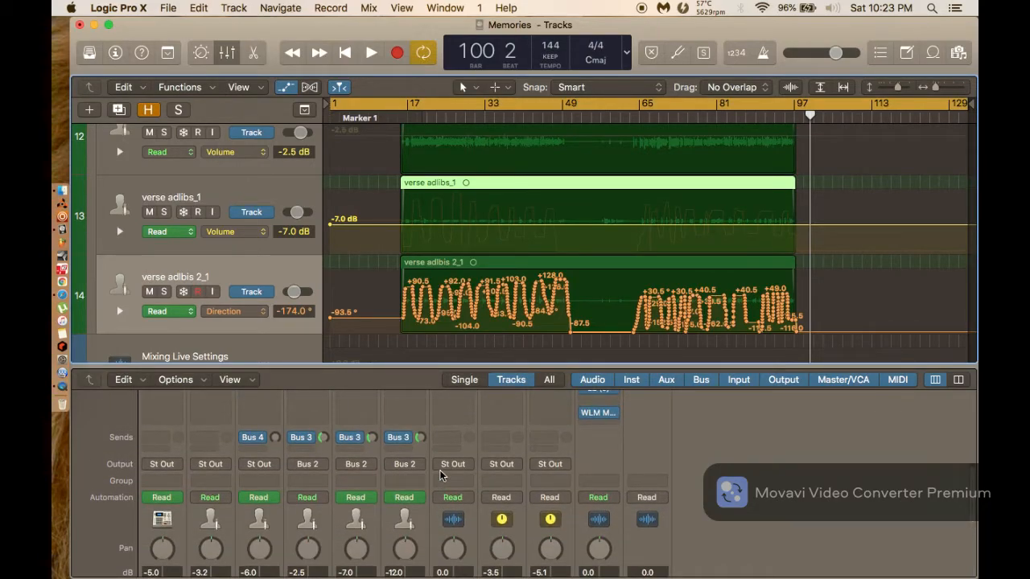
scroll(438, 487, "up", 8)
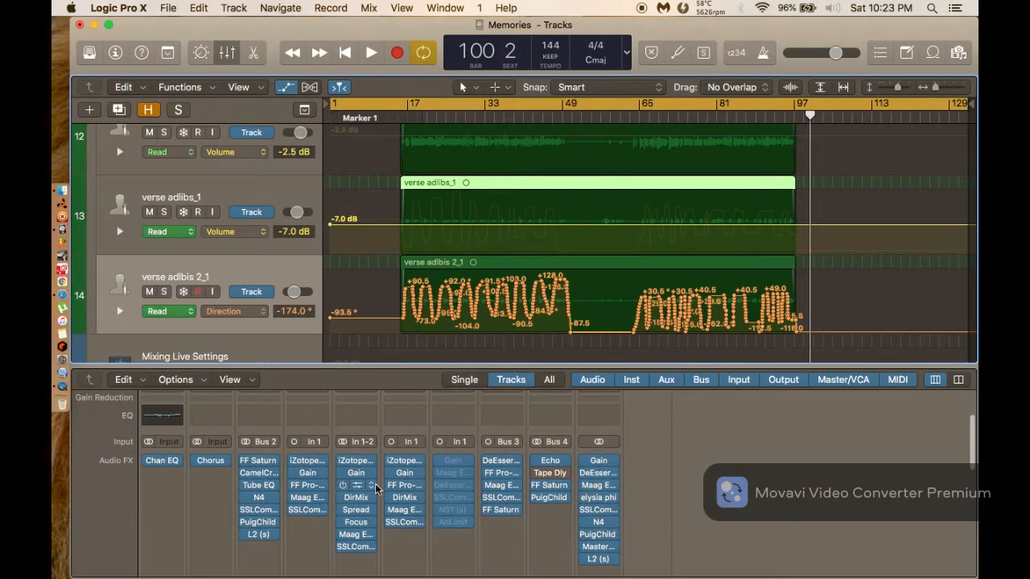
left_click(354, 500)
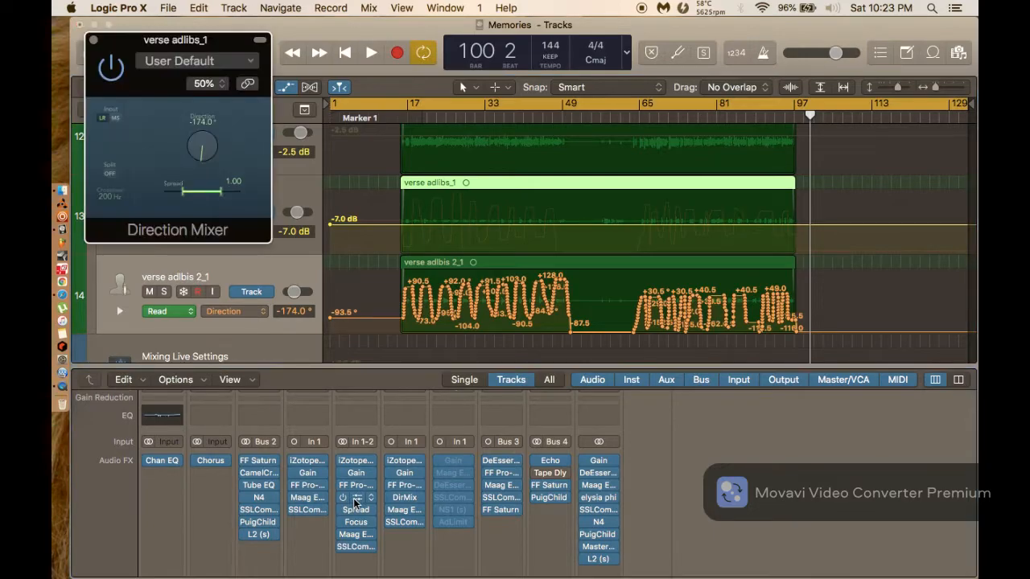
left_click(406, 501)
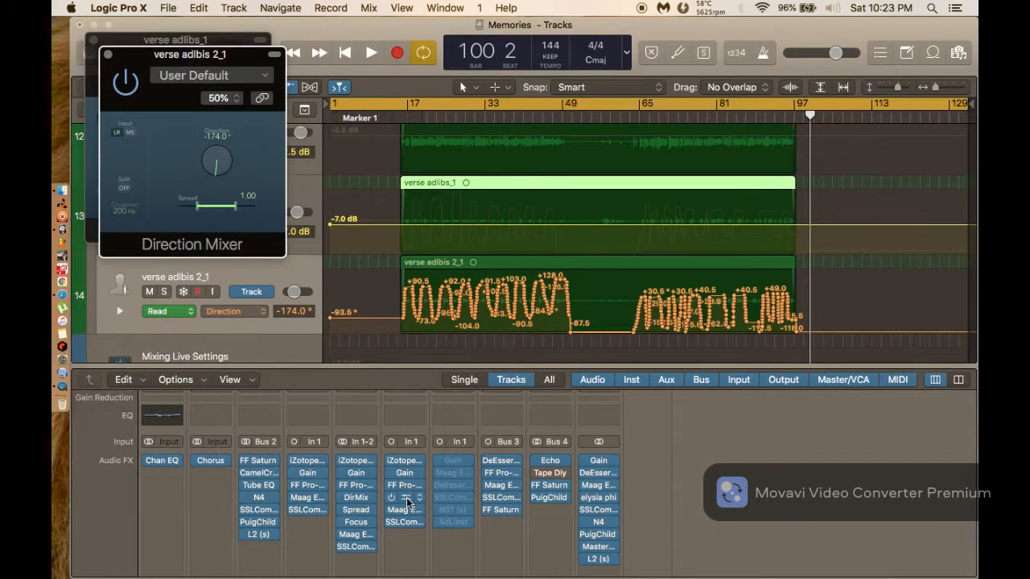
left_click(108, 55)
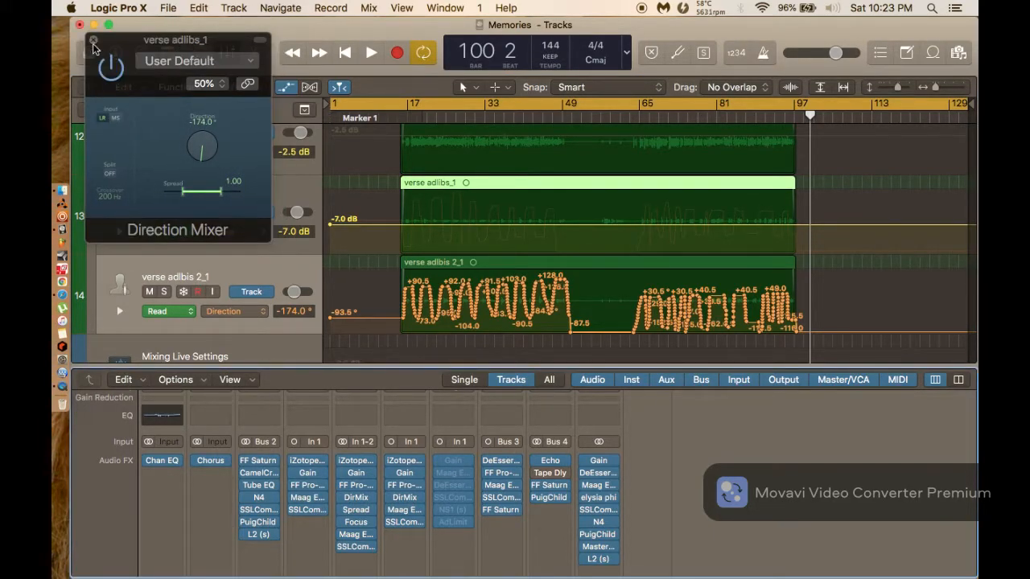
left_click(93, 40)
Look over the mixer channel strips, from the settings, inputs and audio effects to the sends, pans and faders.
scroll(489, 510, "down", 10)
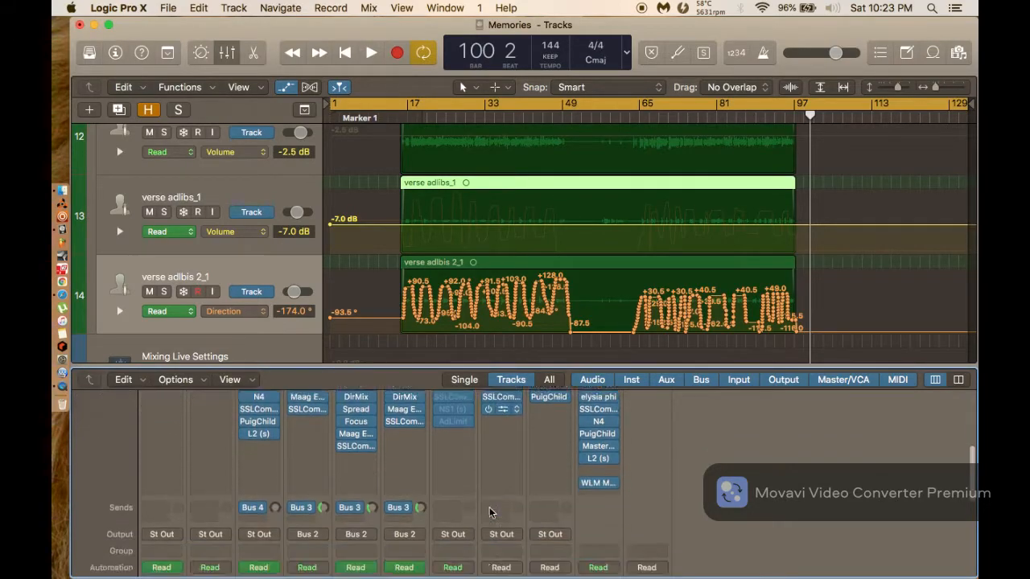
scroll(489, 510, "up", 8)
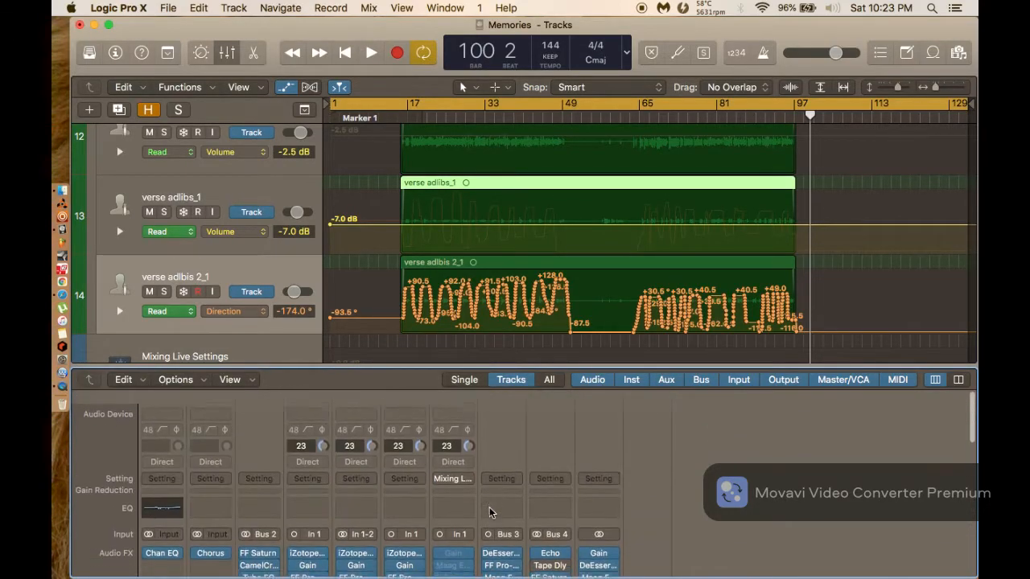
scroll(354, 545, "down", 8)
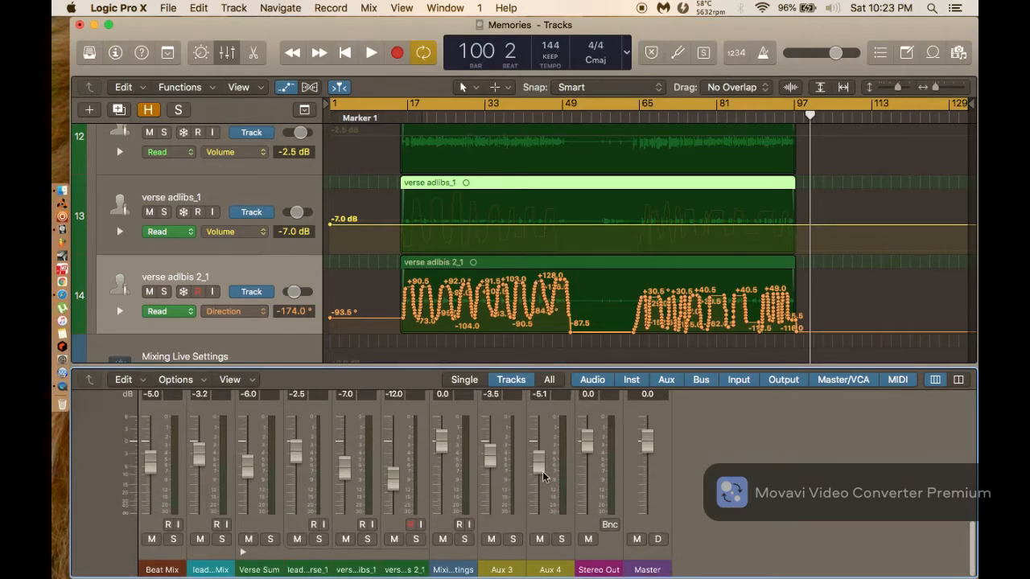
scroll(372, 354, "up", 3)
scroll(373, 354, "down", 3)
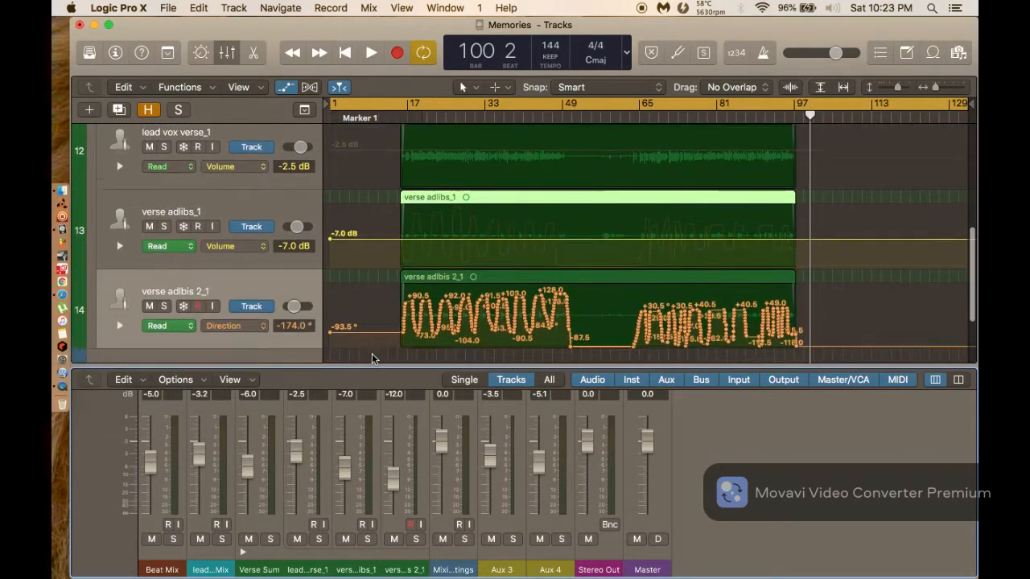
scroll(373, 512, "up", 2)
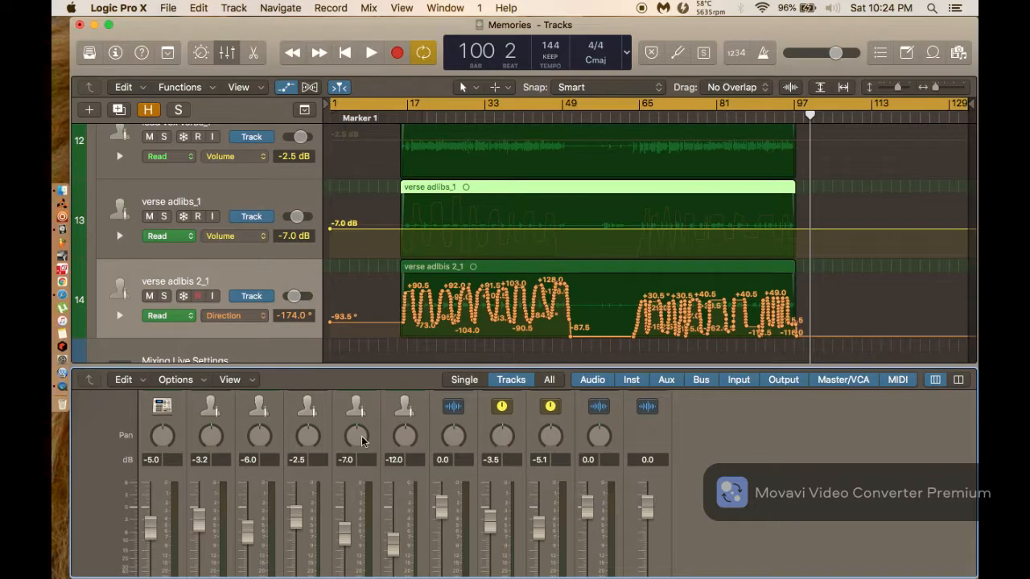
scroll(361, 439, "up", 10)
scroll(381, 358, "down", 3)
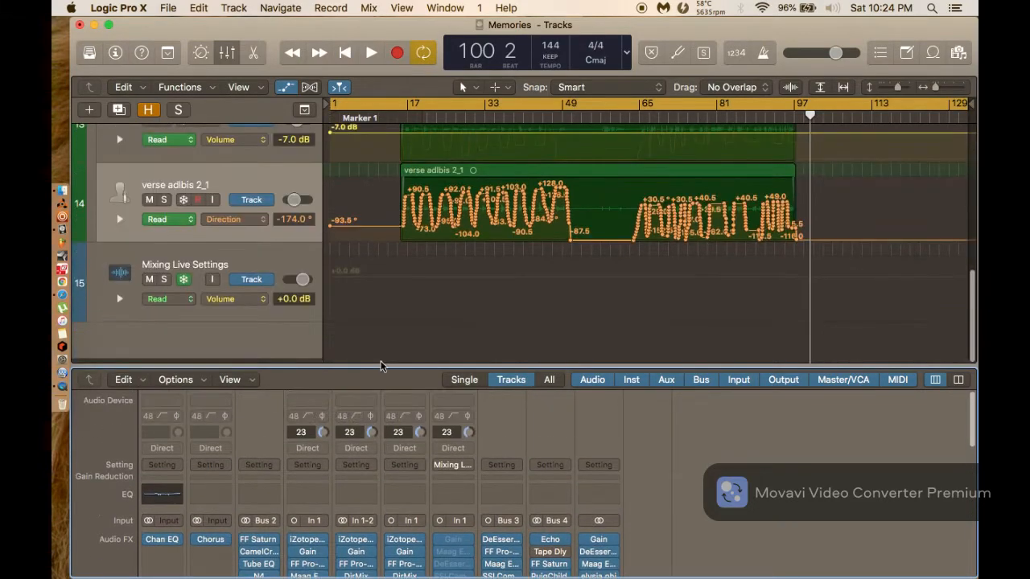
Delete the Mixing Live Settings track at the end of the track list.
scroll(383, 283, "up", 5)
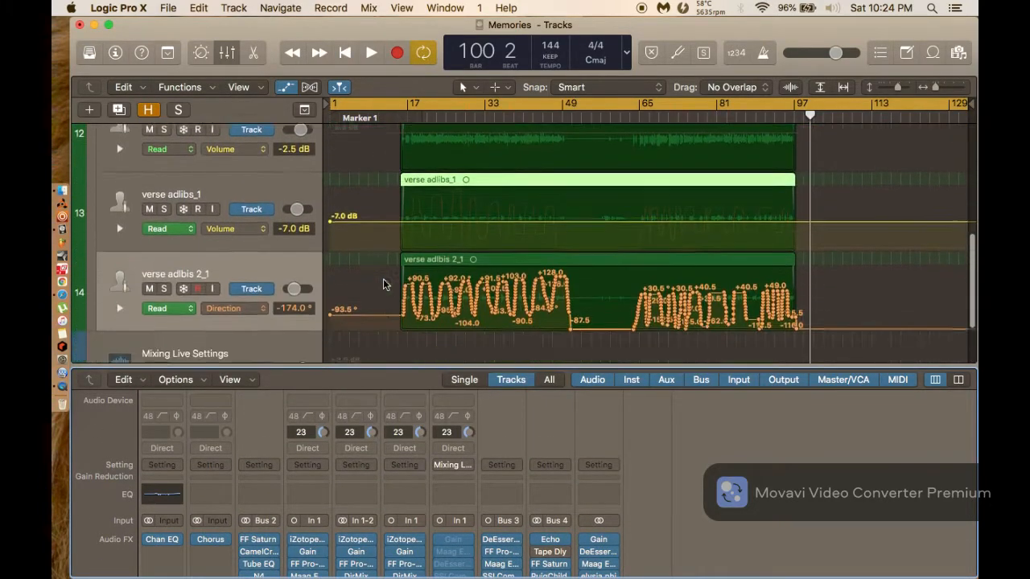
scroll(383, 283, "down", 3)
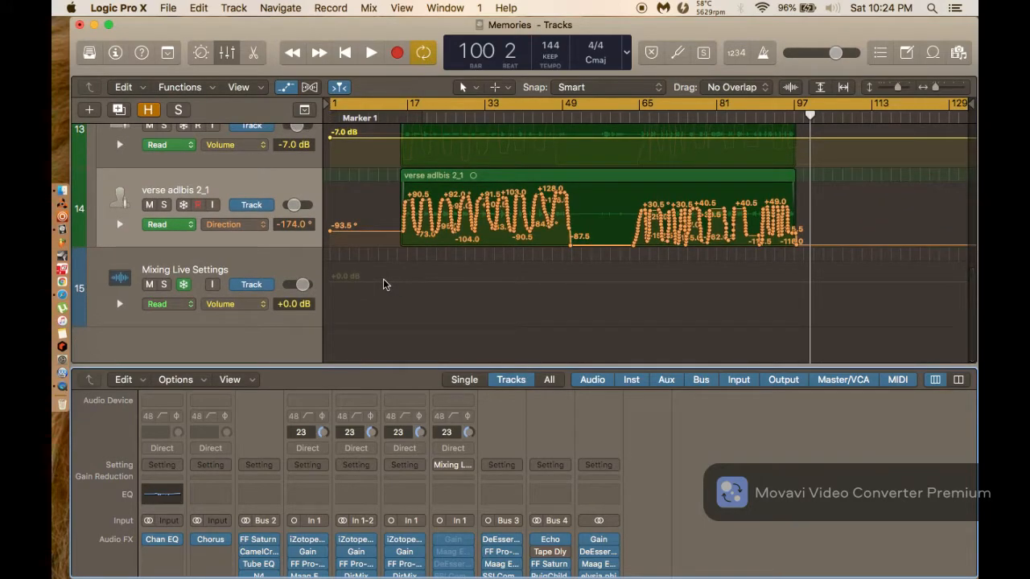
left_click(175, 252)
key("super+BackSpace")
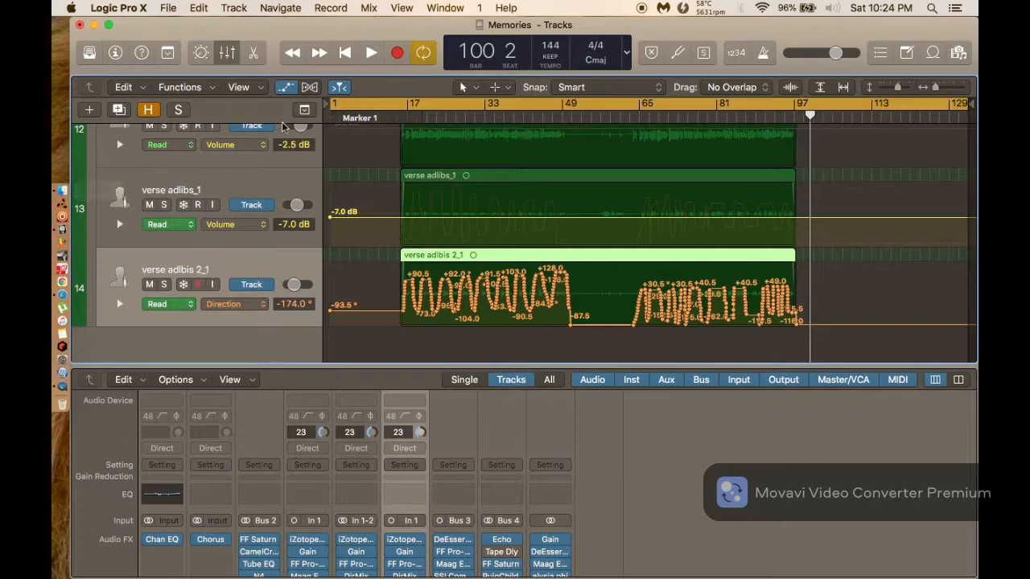
Play the mix from bar 14 through the first send automation spikes on the Verse Sum track, stopping in bar 21.
scroll(472, 232, "up", 3)
scroll(471, 232, "up", 1)
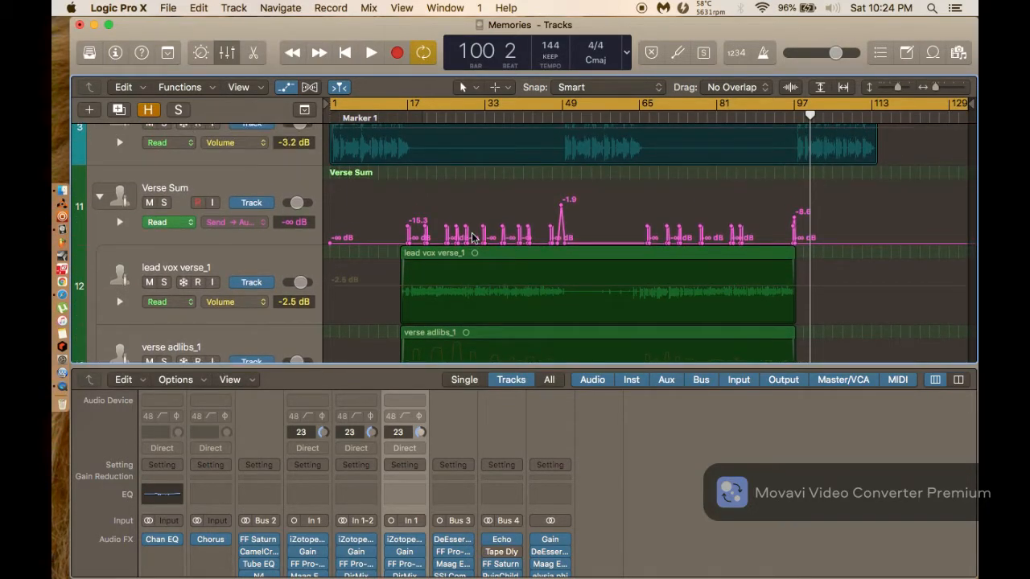
scroll(472, 233, "down", 1)
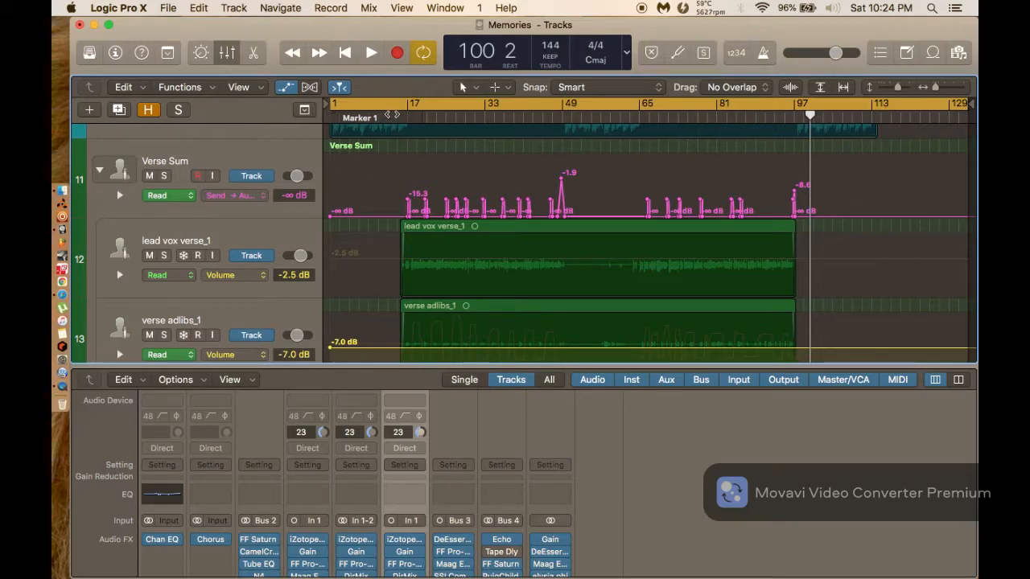
left_click(393, 116)
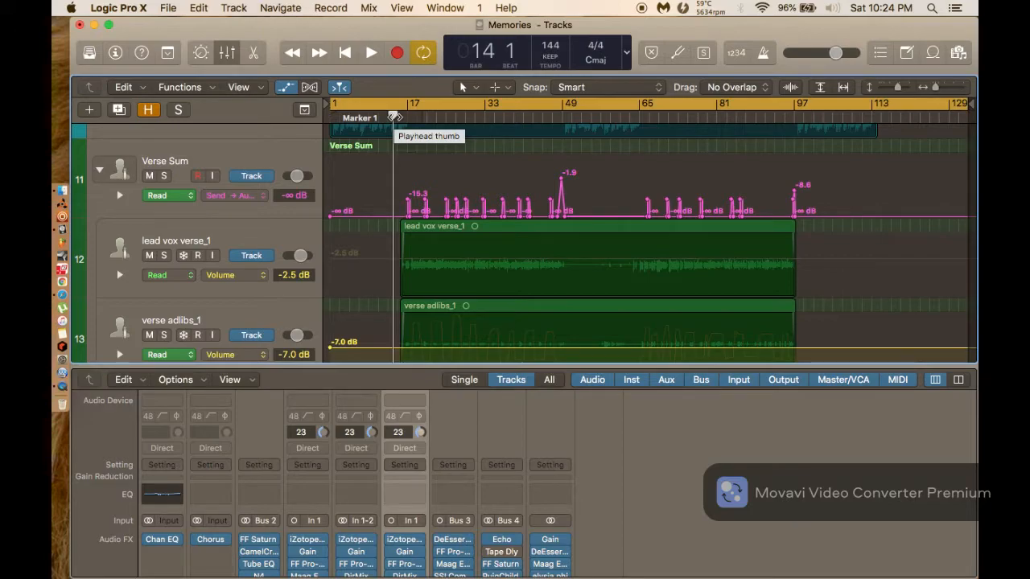
key("Return")
key("space")
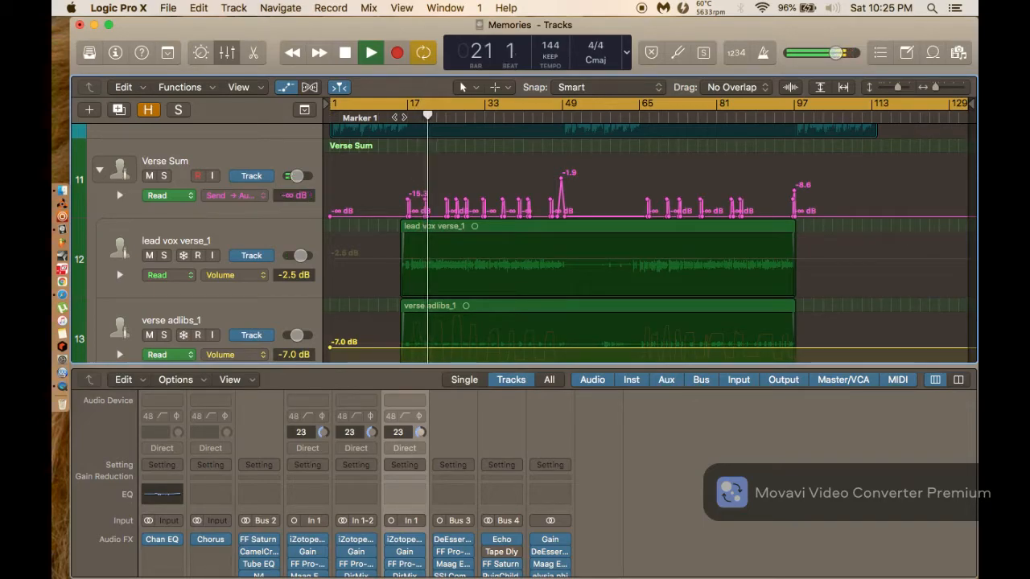
key("space")
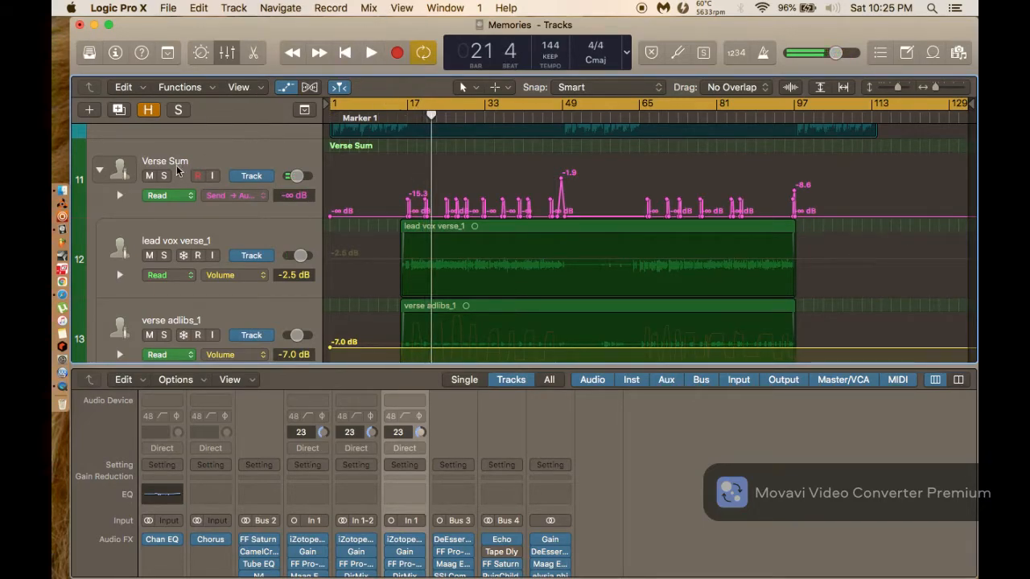
Solo the Verse Sum track and play it from bar 16 to hear its automated send.
left_click(164, 176)
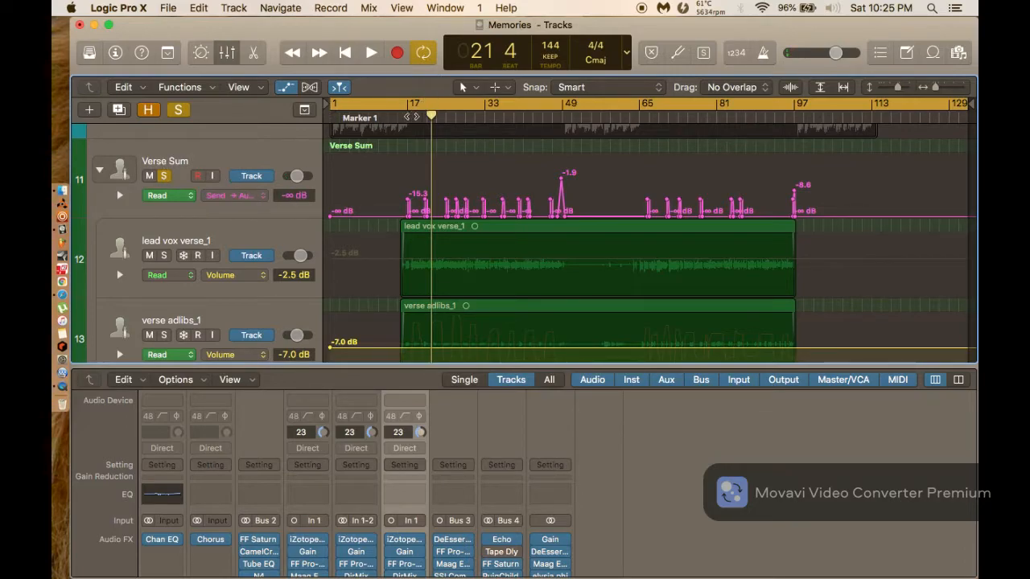
left_click(402, 118)
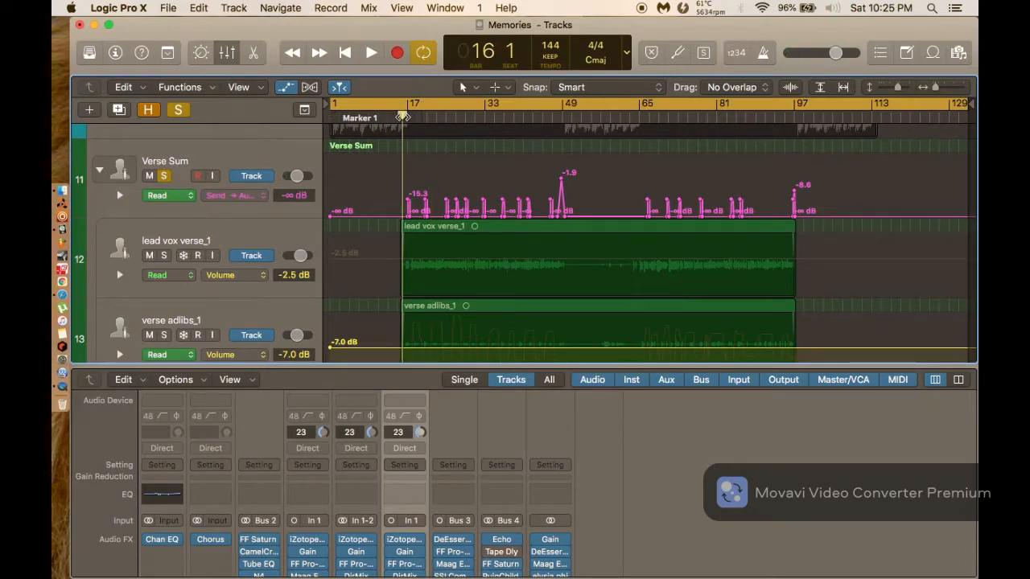
scroll(454, 521, "down", 2)
scroll(455, 521, "down", 3)
scroll(454, 520, "up", 5)
key("Return")
key("space")
left_click(402, 118)
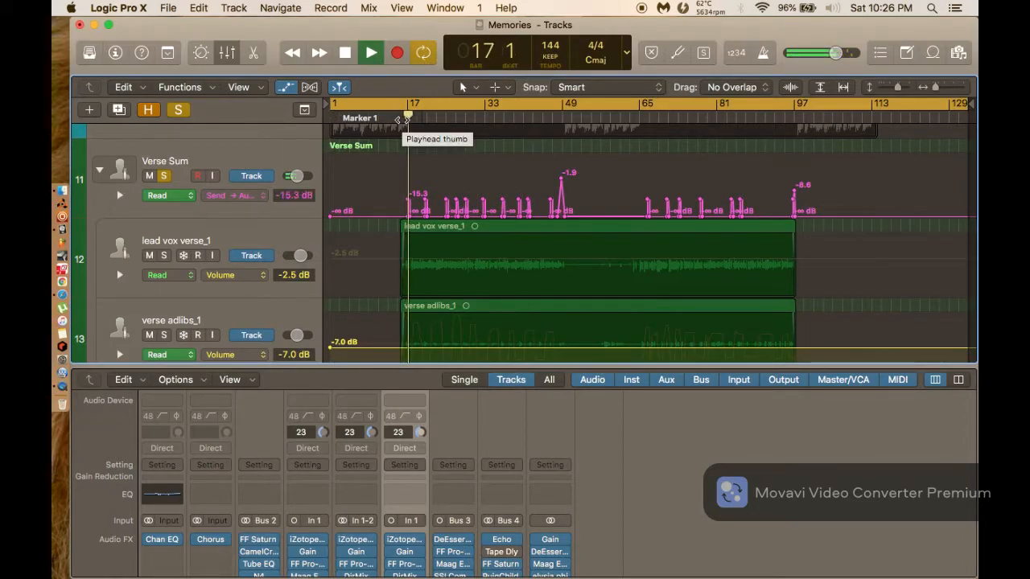
Open the Tape Delay on Aux 4 and load its 1\4 Note Flutter preset during playback.
scroll(543, 541, "down", 8)
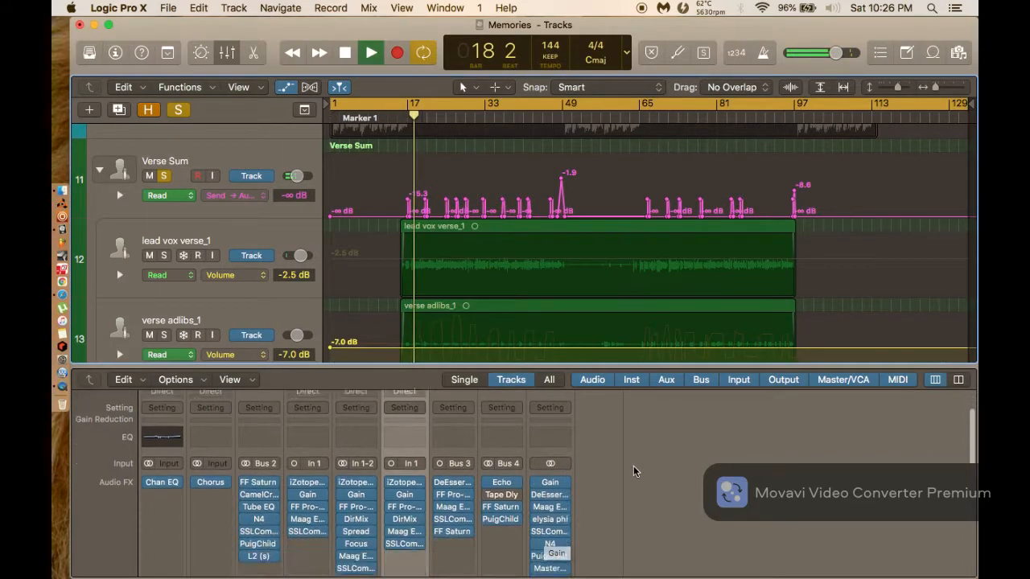
scroll(544, 542, "up", 5)
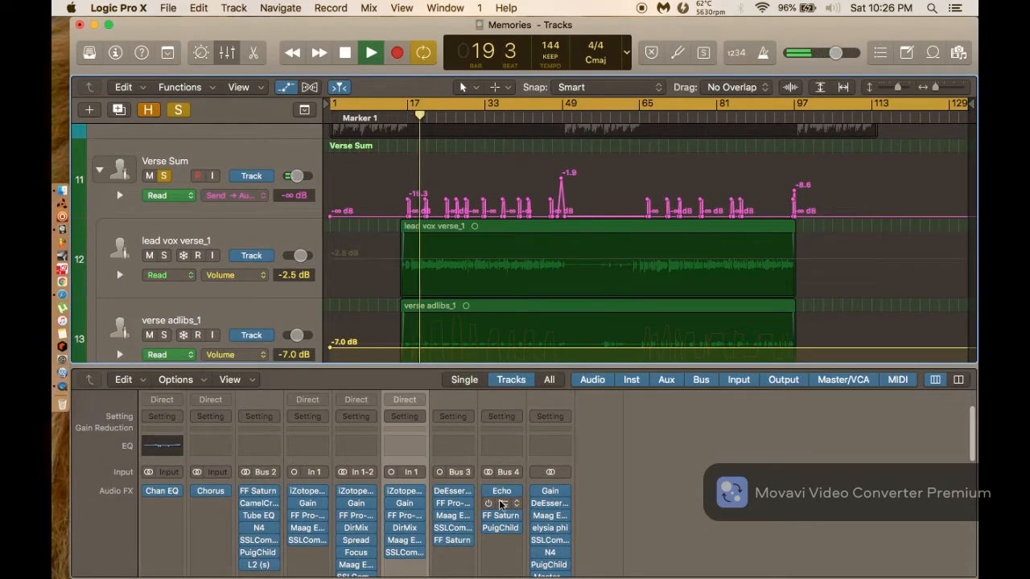
left_click(494, 503)
left_click(487, 506)
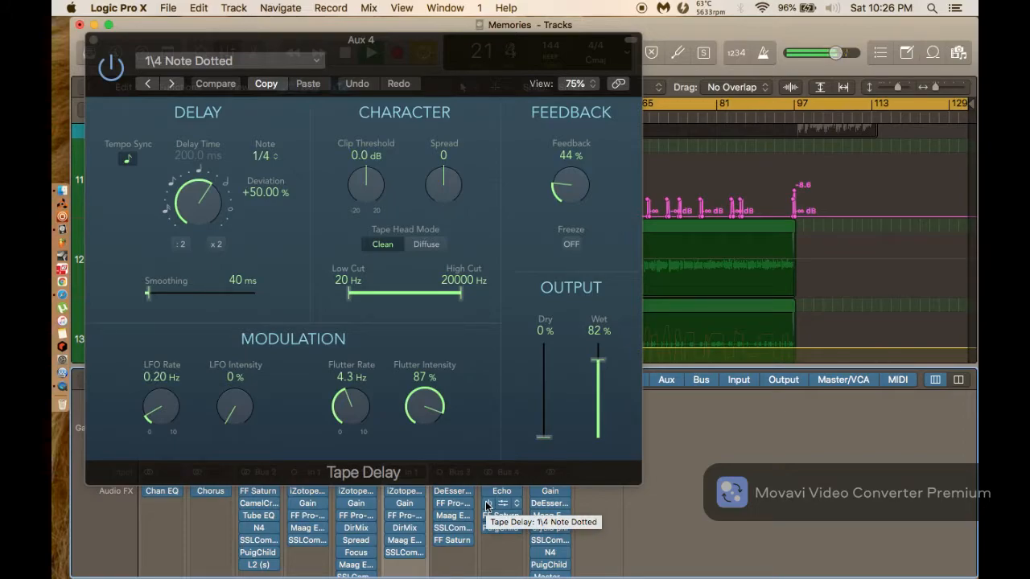
left_click(265, 62)
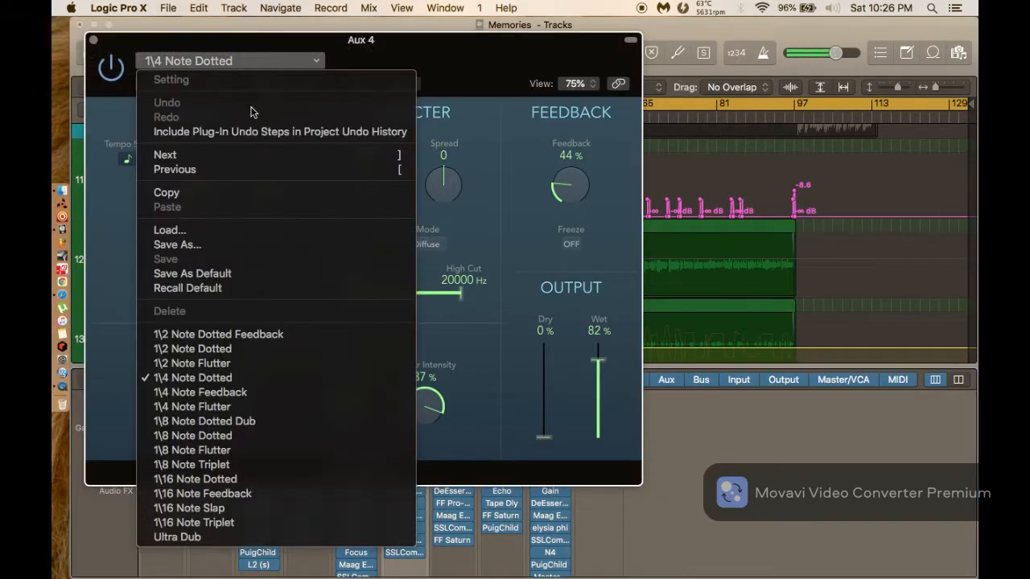
left_click(267, 405)
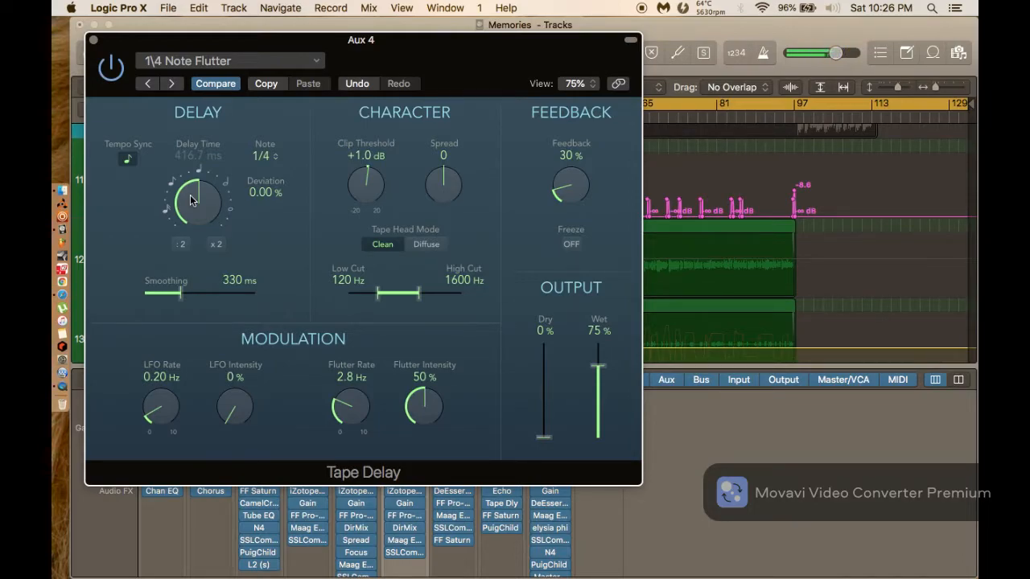
Move the Tape Delay window clear of the Verse Sum track, unsolo that track, and stop playback at bar 50.
left_click_drag(479, 85, 510, 266)
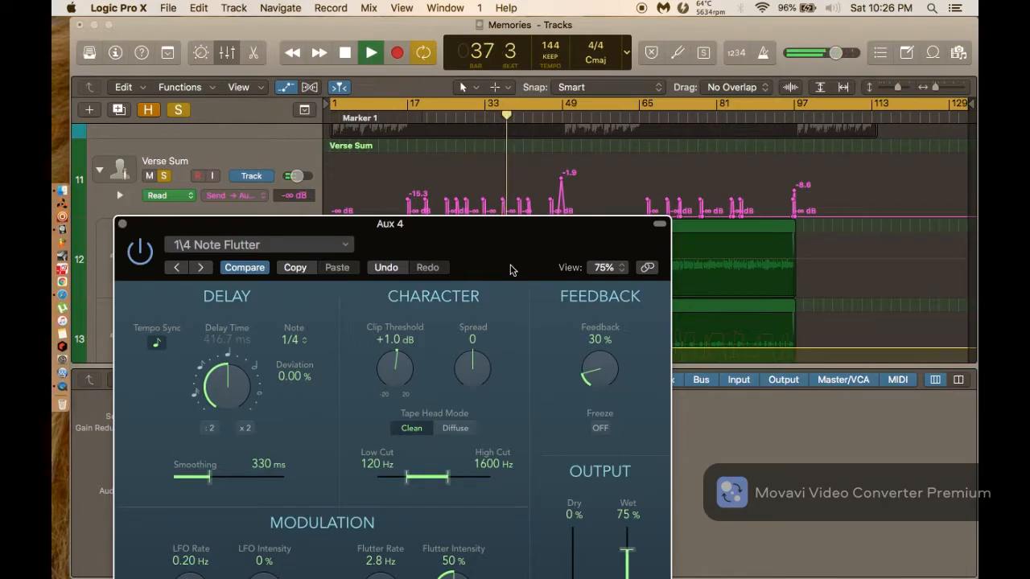
left_click(164, 177)
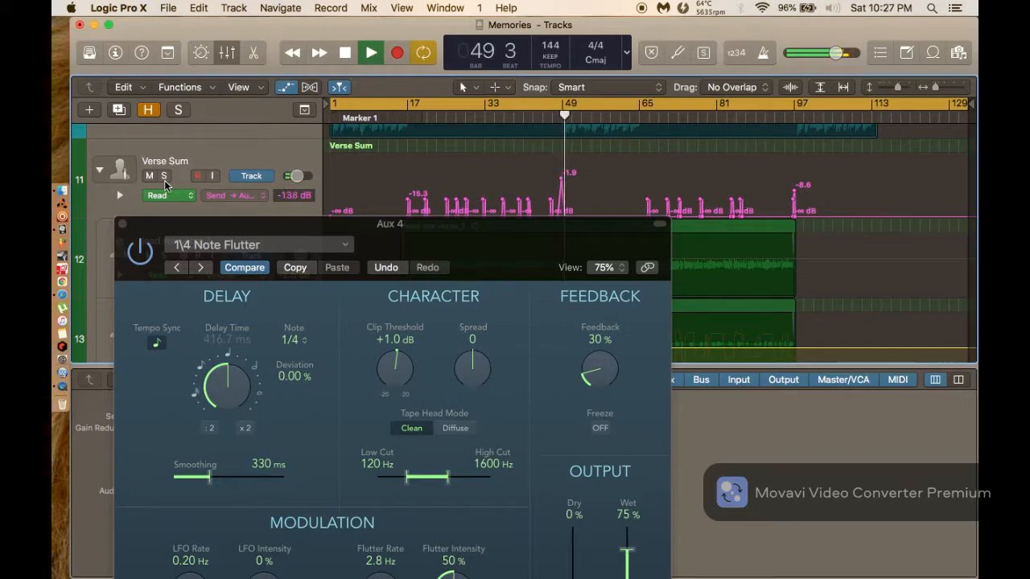
key("space")
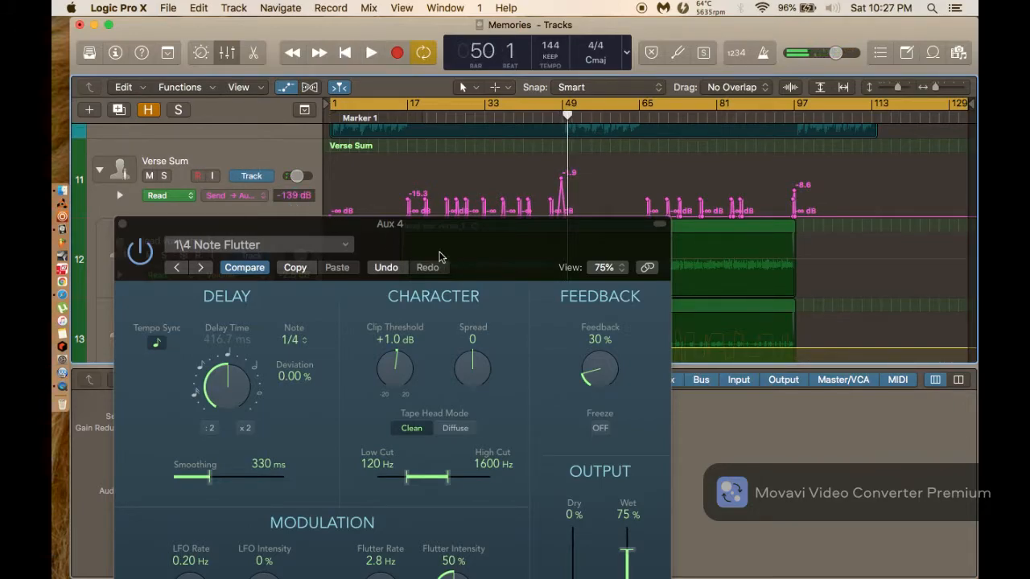
Bring the whole Tape Delay window into view to review its settings, close it, and look over the Aux 4 channel strip.
left_click_drag(529, 243, 523, 77)
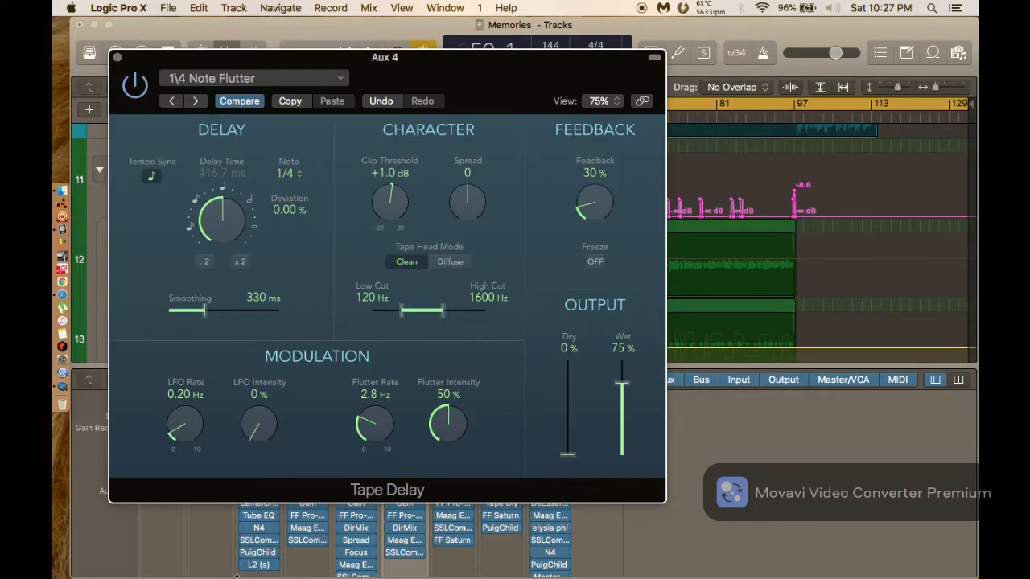
left_click(117, 59)
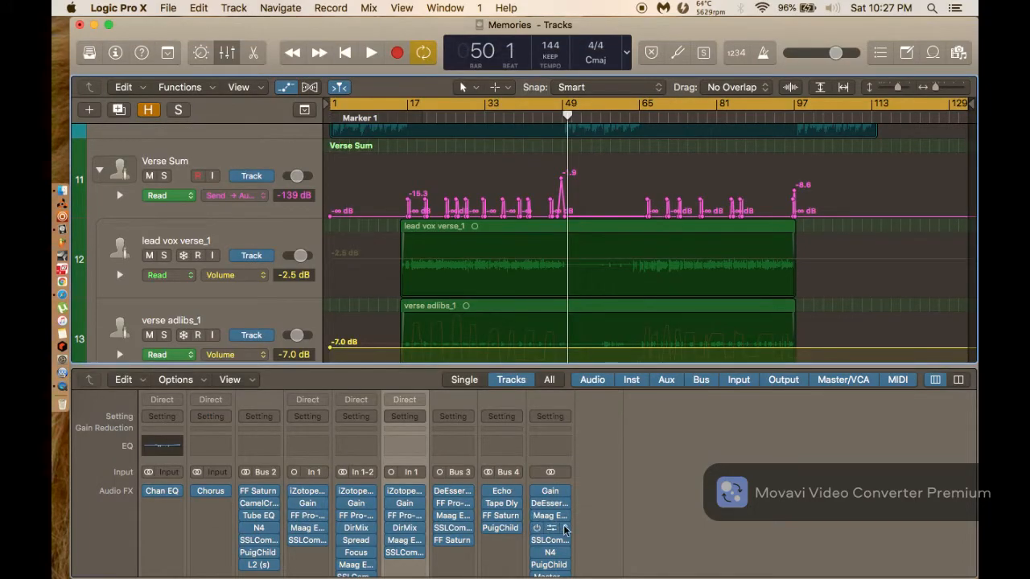
scroll(587, 480, "down", 3)
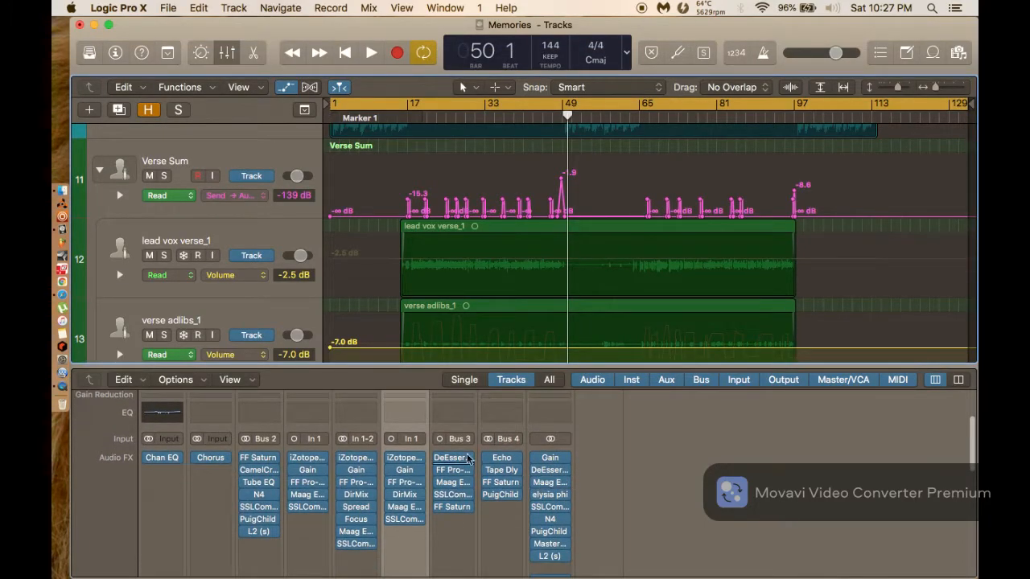
scroll(500, 490, "down", 10)
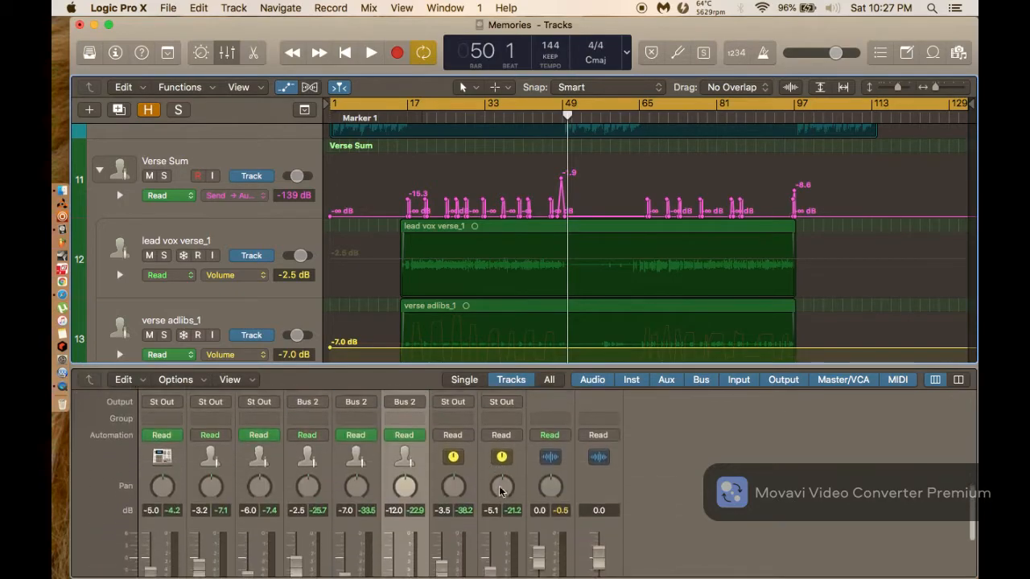
scroll(499, 491, "up", 10)
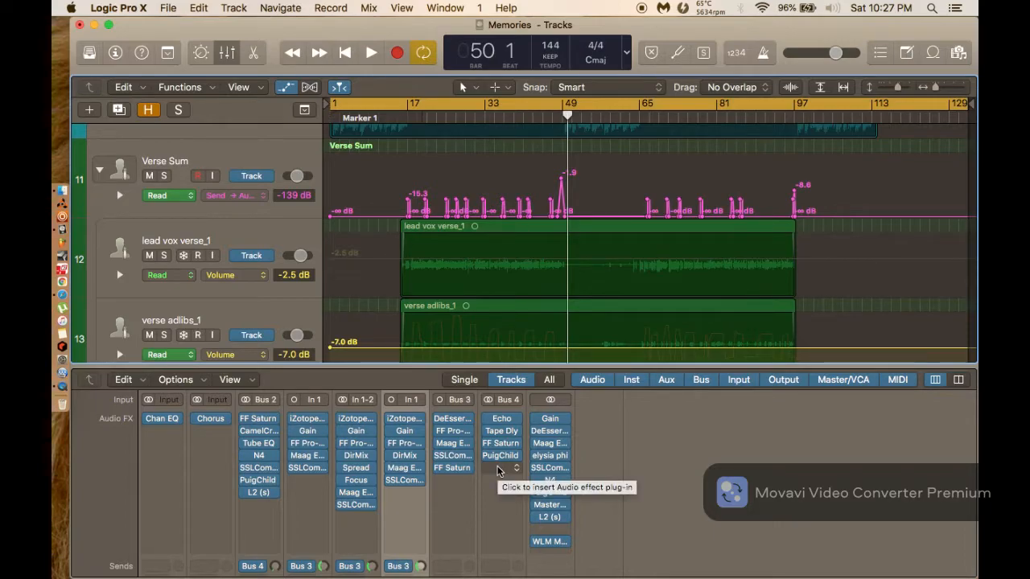
Insert the Waves L2 (s) limiter in the empty effect slot after PuigChild on Aux 4.
left_click(498, 471)
mouse_move(517, 536)
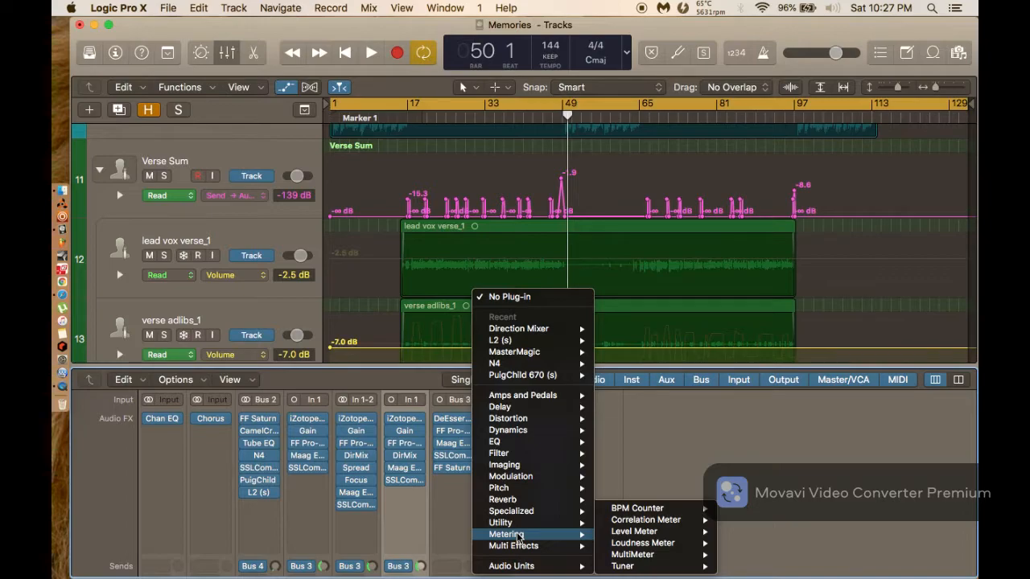
mouse_move(542, 573)
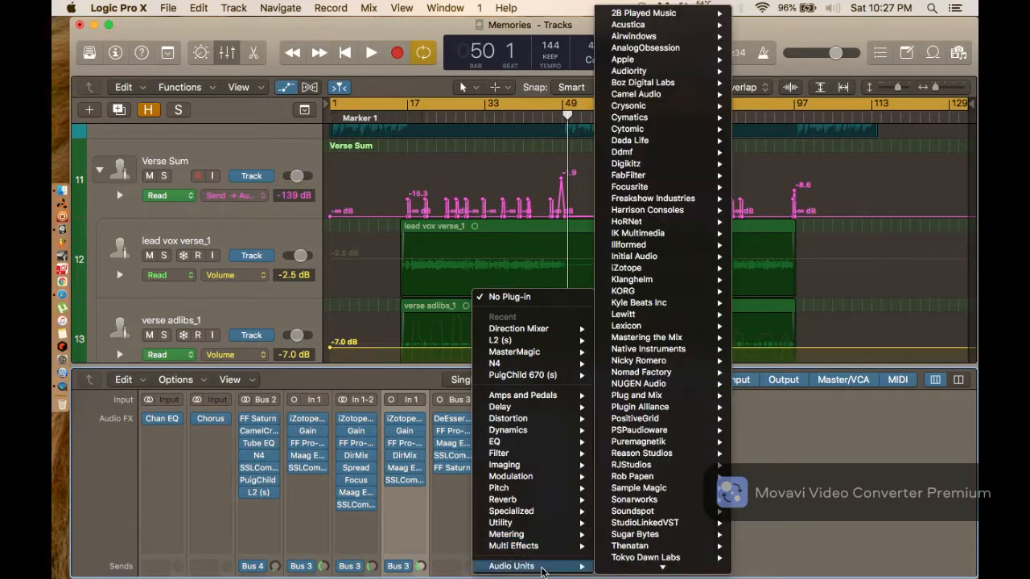
scroll(660, 515, "down", 3)
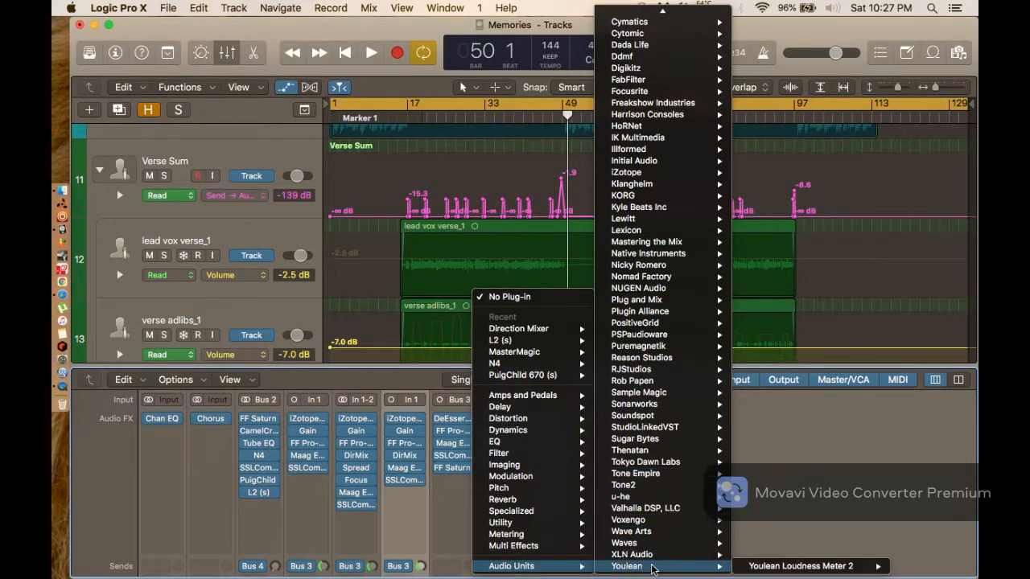
mouse_move(656, 546)
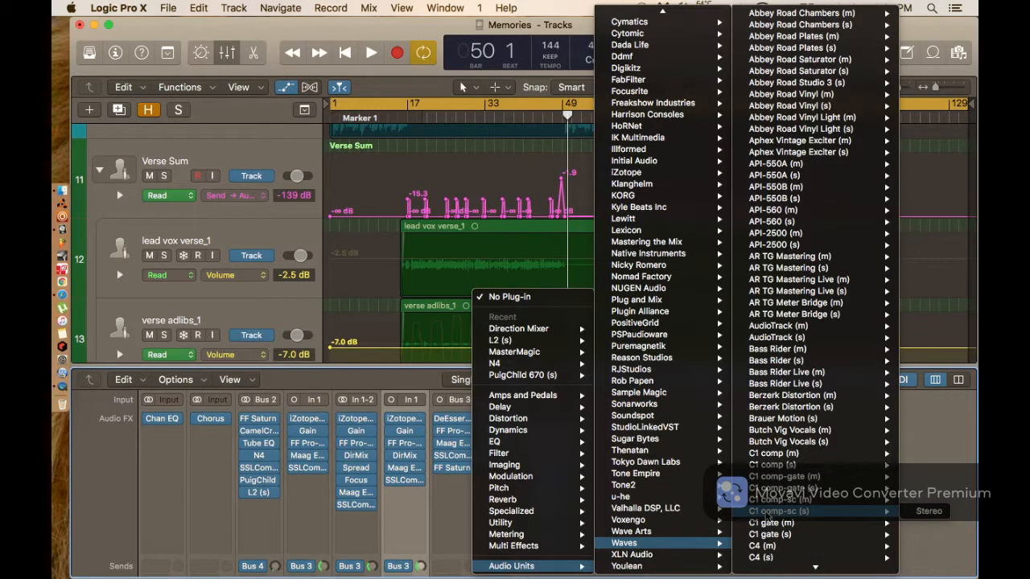
scroll(769, 519, "down", 15)
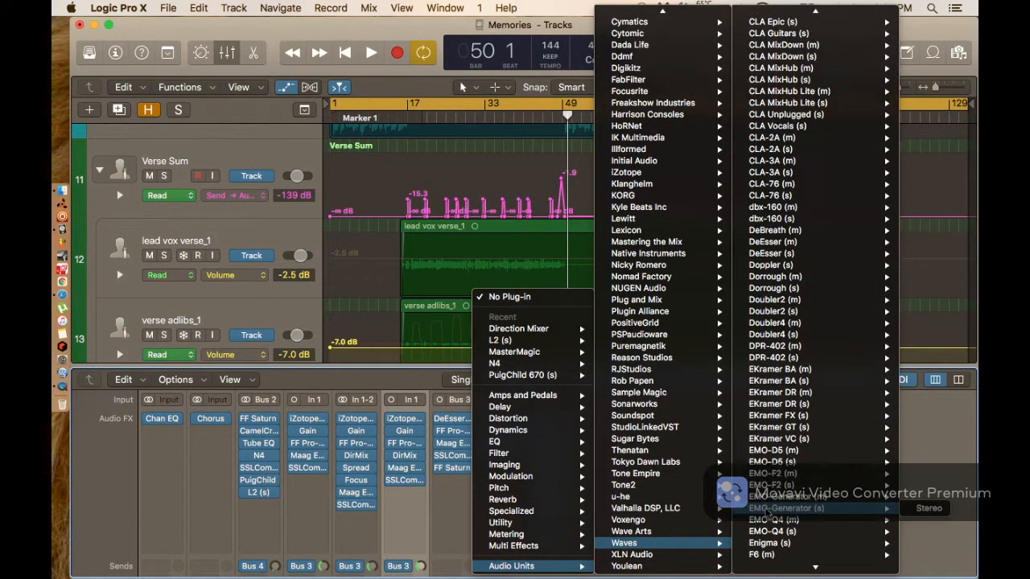
scroll(768, 513, "down", 20)
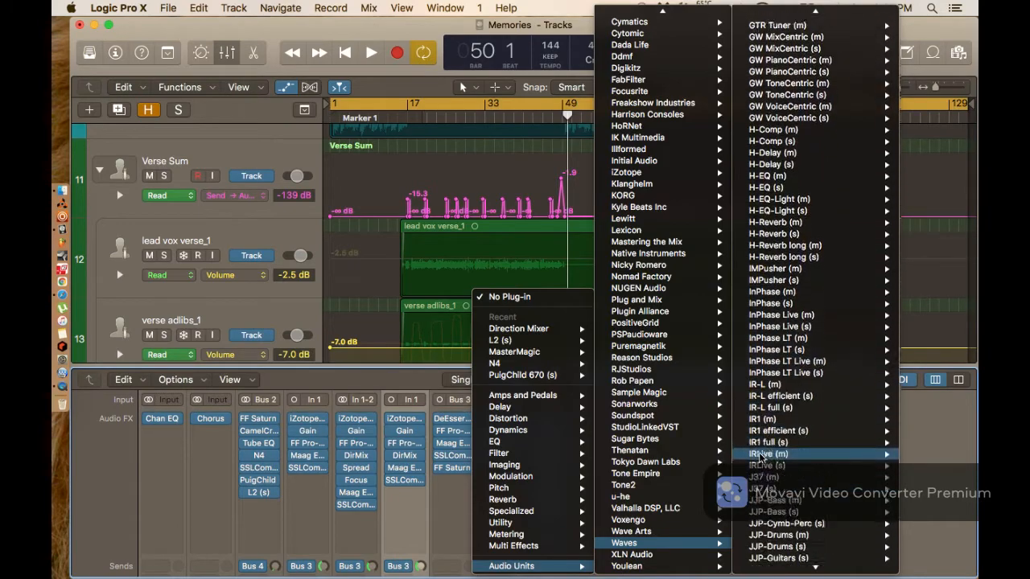
scroll(761, 457, "down", 18)
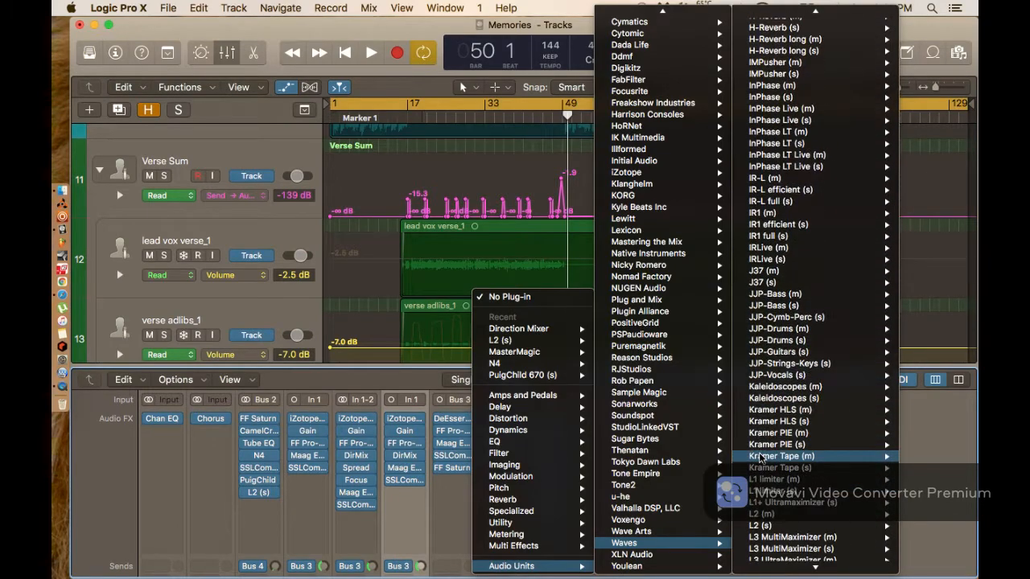
left_click(760, 526)
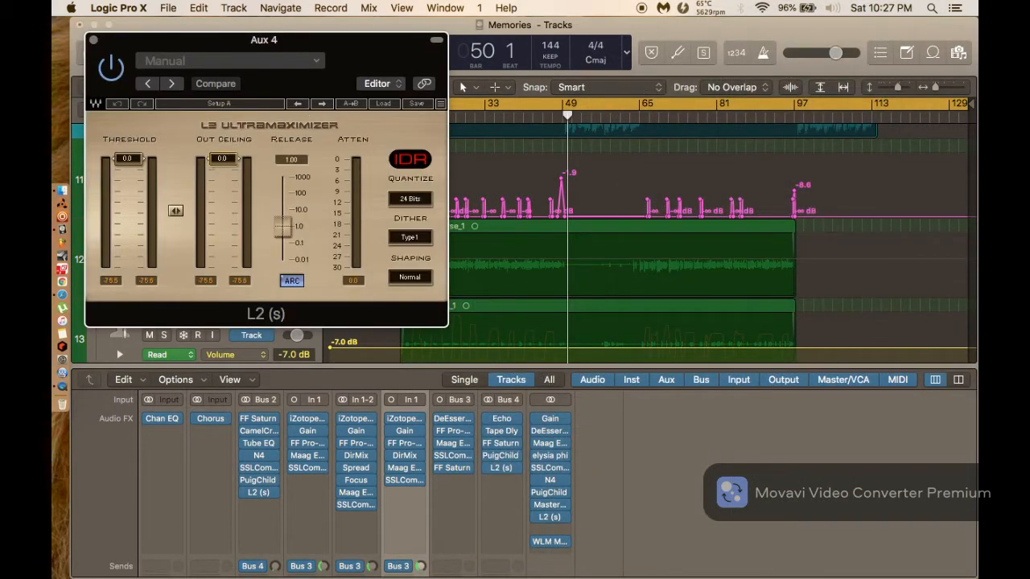
Set the L2 to an output ceiling of -1.5, 16 Bits quantize, Type2 dither, Ultra shaping and a threshold of -5.6.
left_click_drag(223, 158, 223, 162)
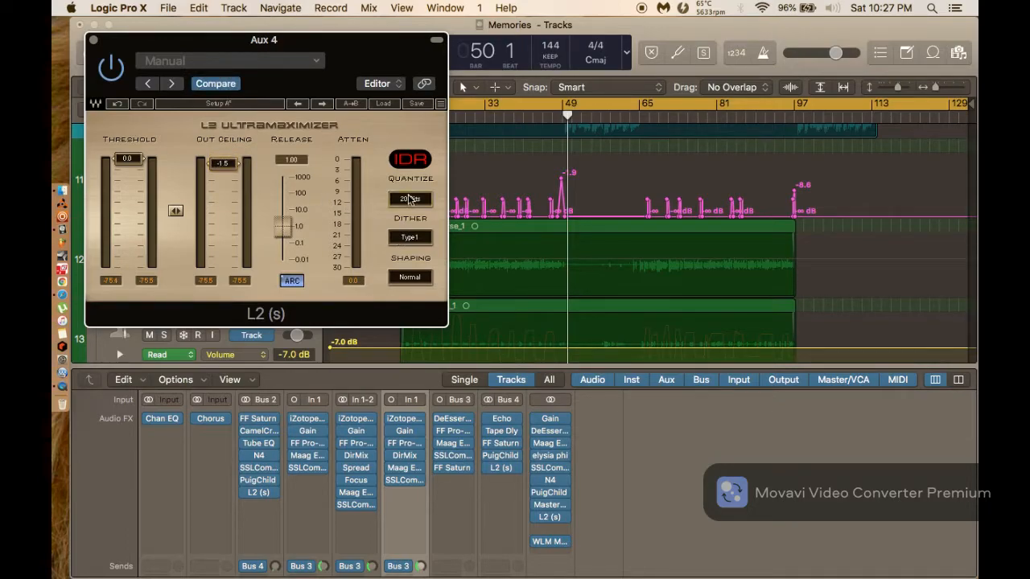
left_click(409, 235)
left_click(411, 277)
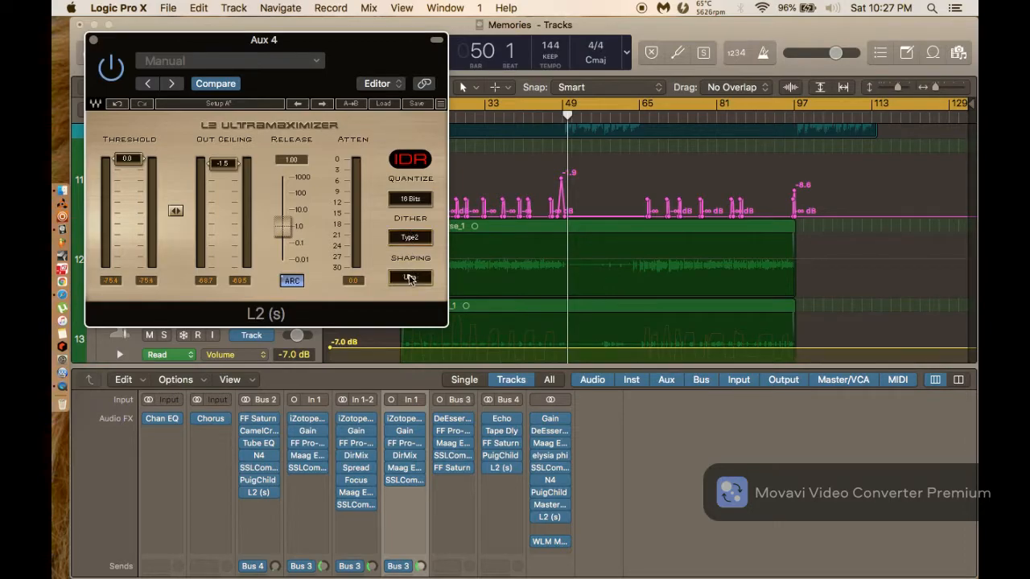
left_click_drag(127, 158, 131, 186)
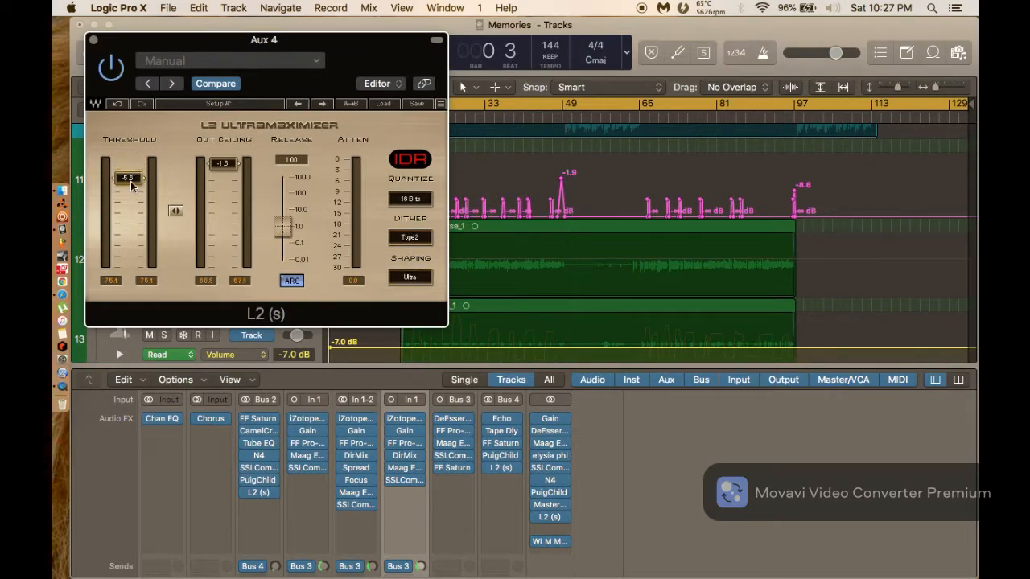
Play the mix from bar 14 with the L2 window clear of the automation, lower its threshold to -9.5, and stop in bar 34.
left_click_drag(343, 53, 577, 244)
left_click(400, 117)
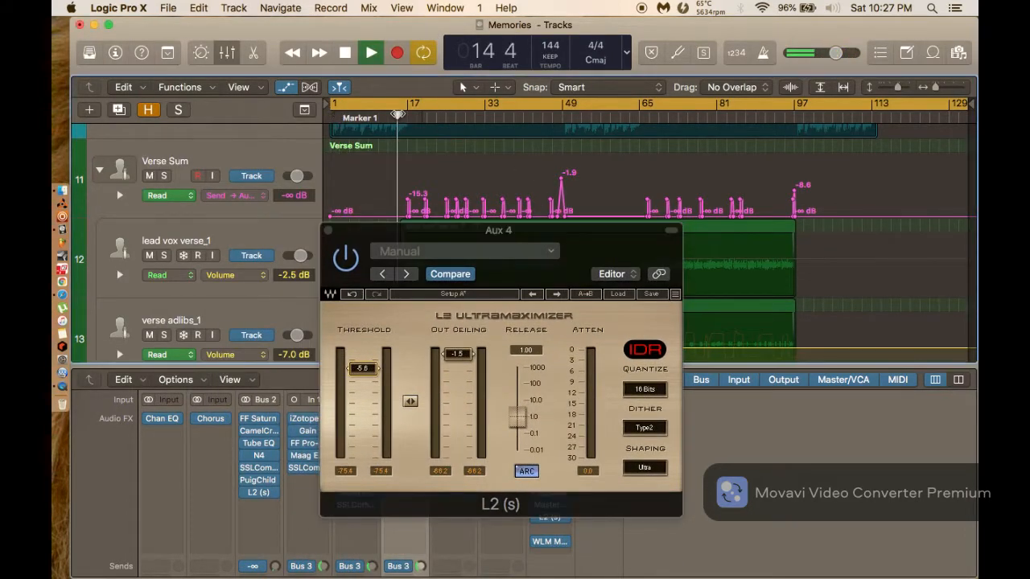
left_click_drag(437, 234, 702, 126)
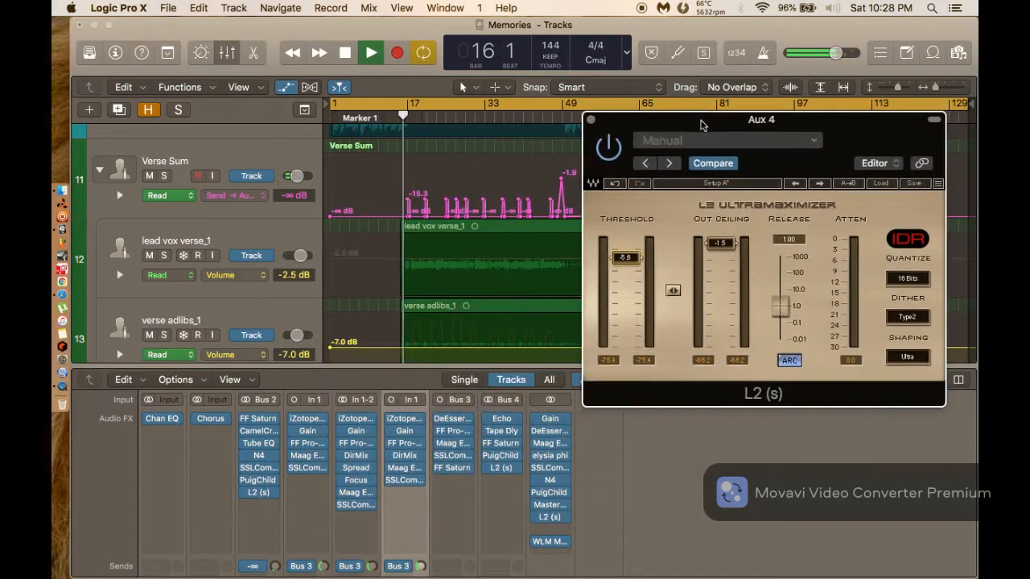
left_click_drag(650, 270, 629, 274)
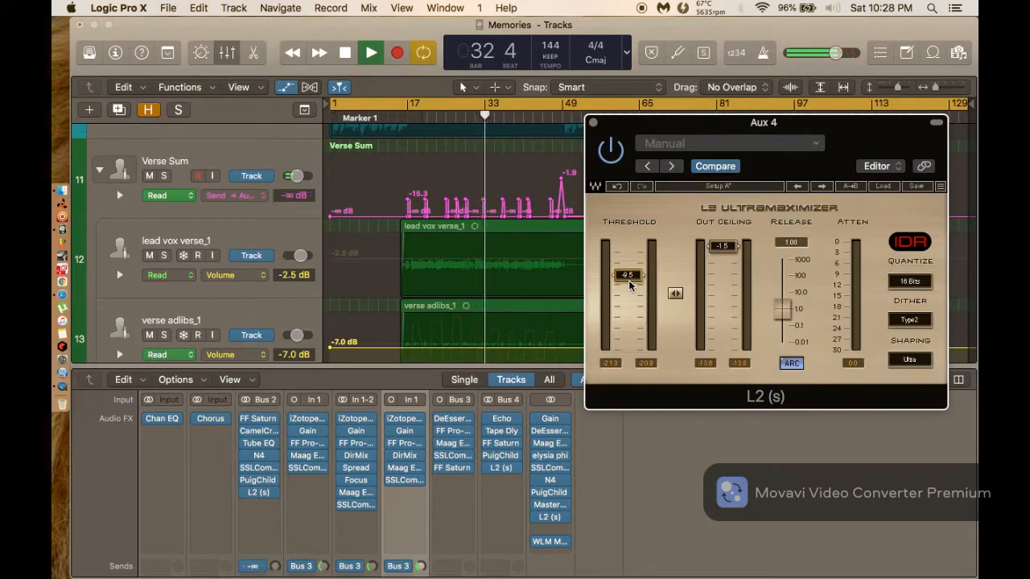
scroll(439, 519, "down", 5)
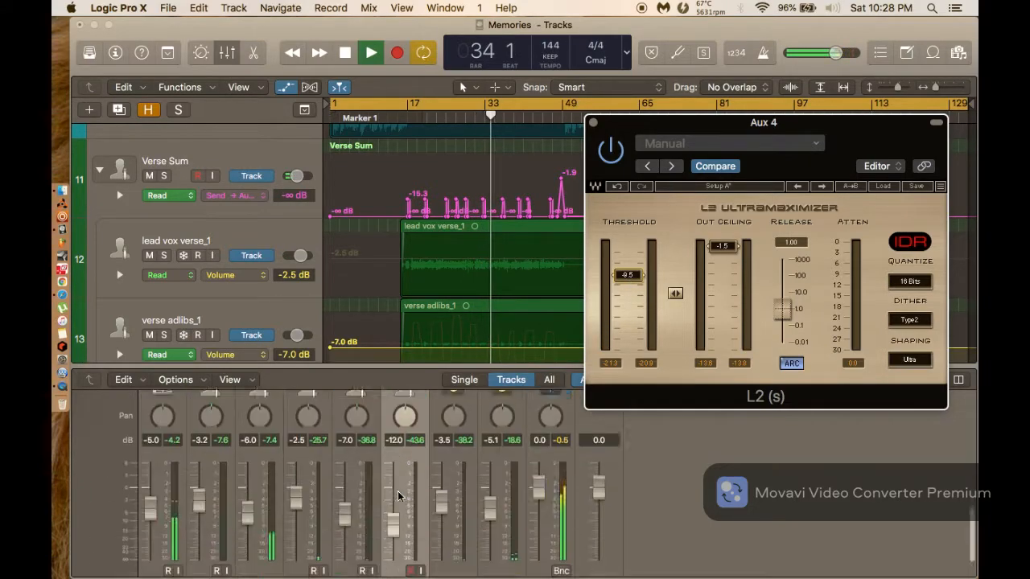
key("space")
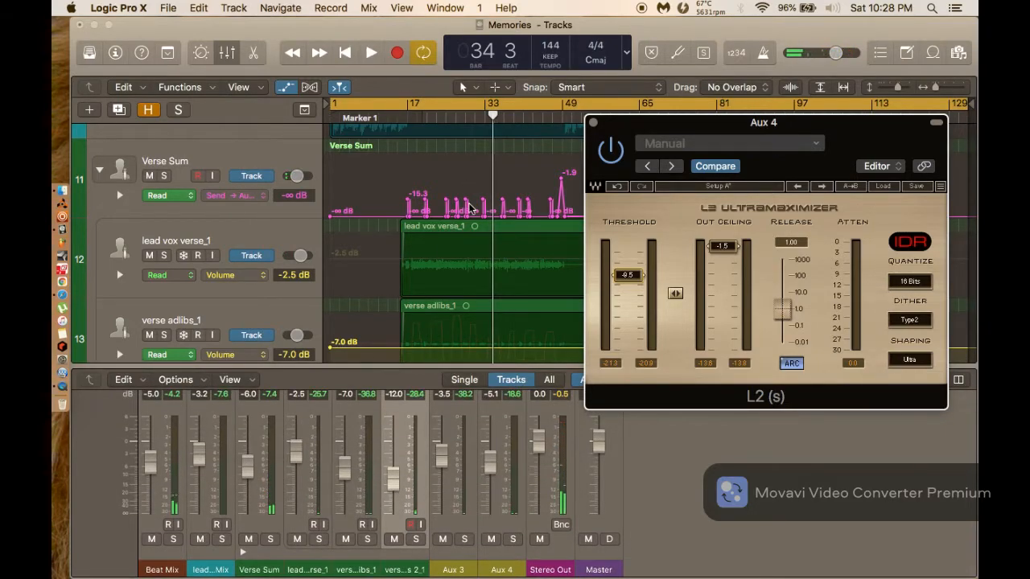
Close the L2 window and look over the send automation spikes along the Verse Sum track.
scroll(473, 202, "up", 10)
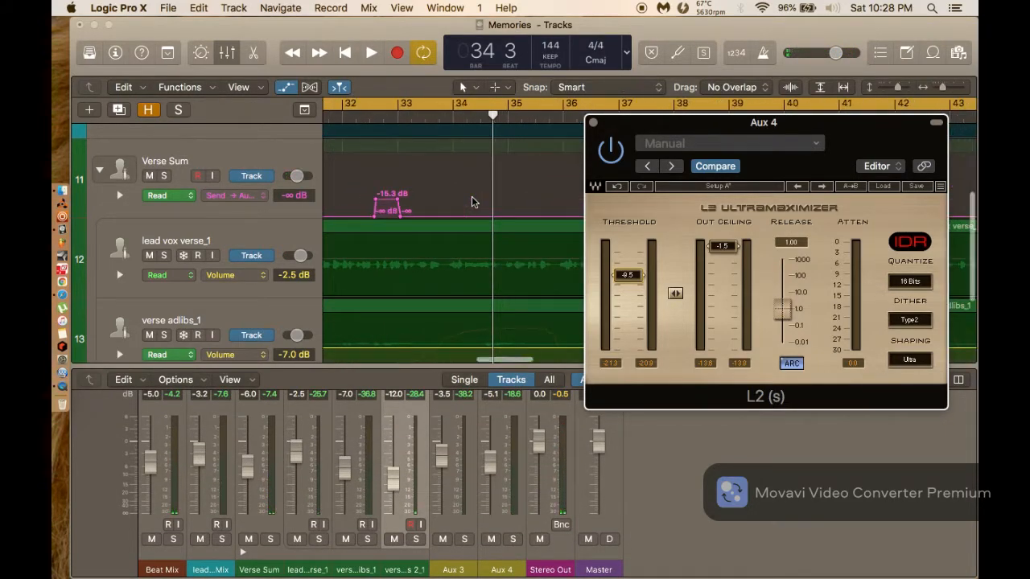
scroll(472, 196, "down", 6)
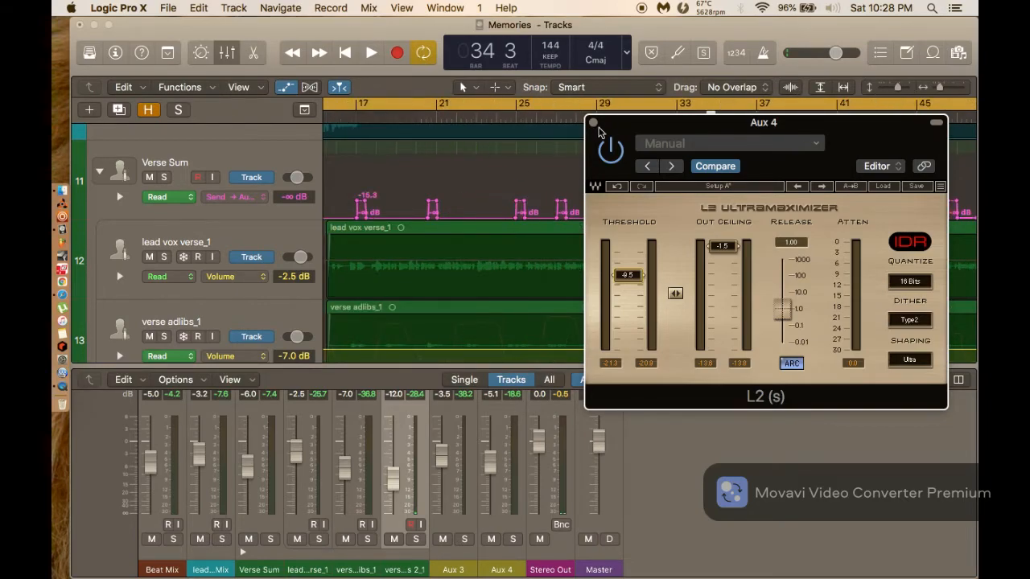
left_click(593, 123)
scroll(527, 281, "left", 6)
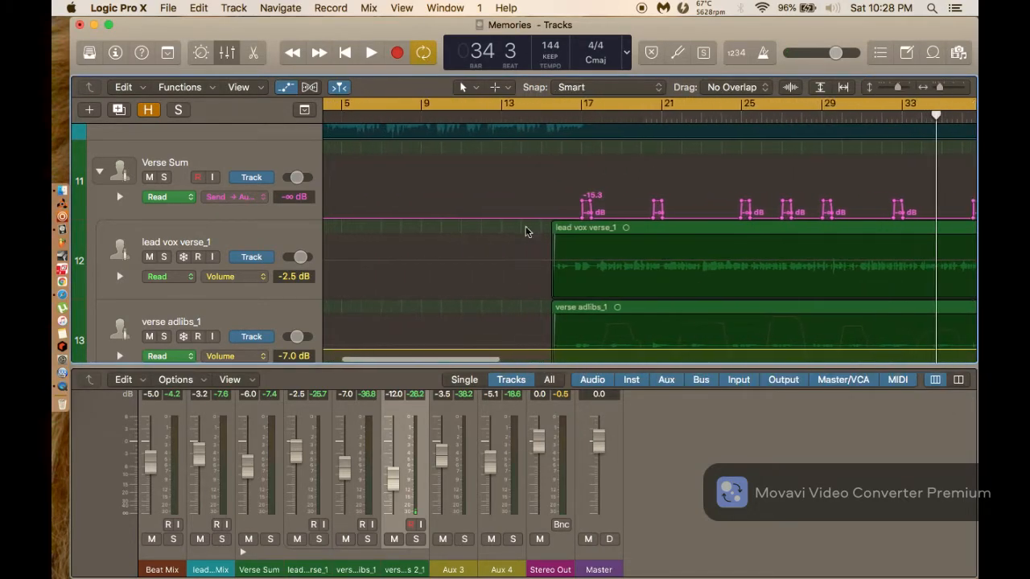
scroll(786, 190, "right", 8)
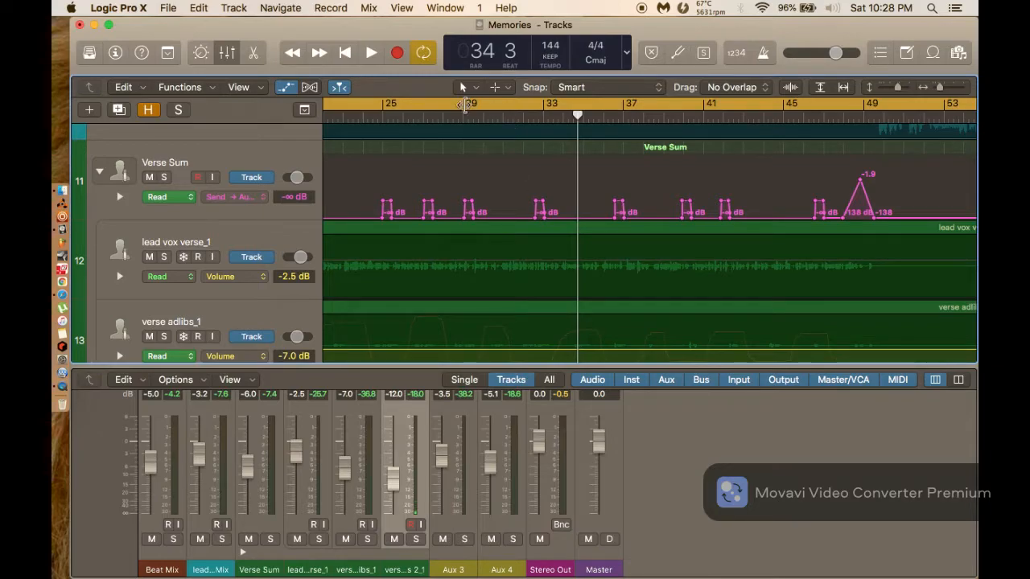
Turn off cycle mode and play the mix from bar 27 through the send spike at bar 29, stopping in bar 30.
left_click(464, 106)
left_click(453, 119)
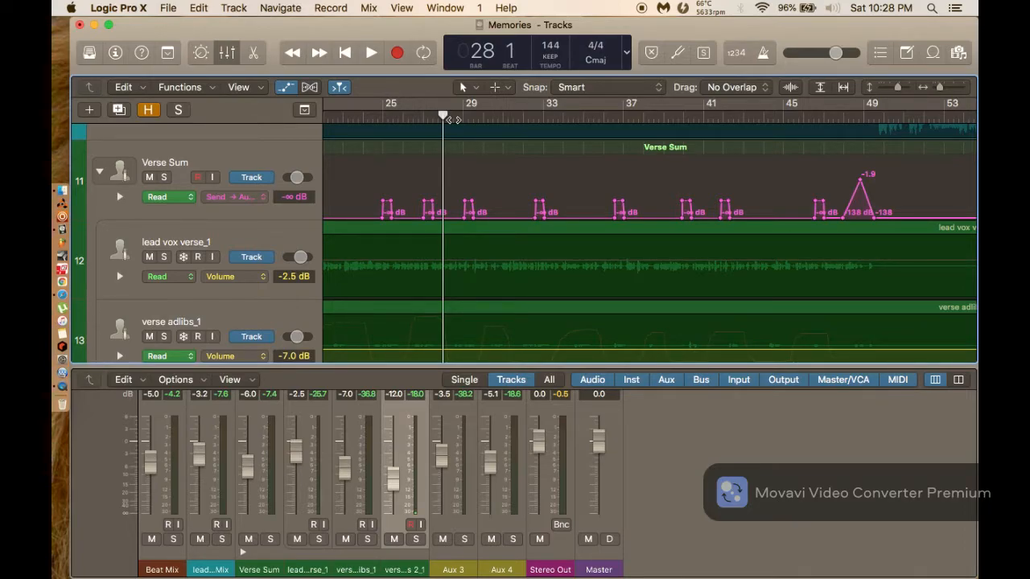
key("space")
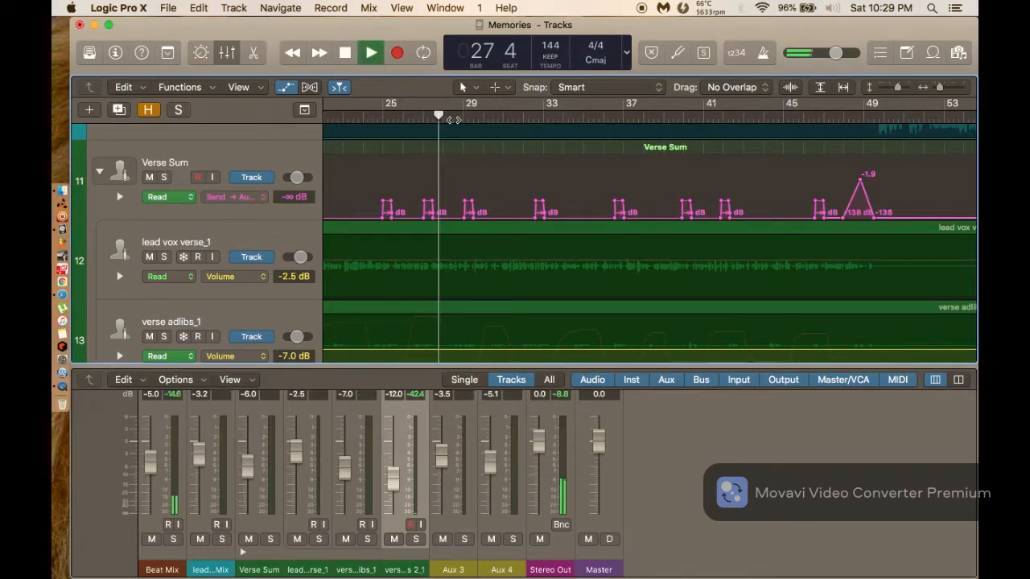
key("super+Right")
key("super+Right")
key("super+Right")
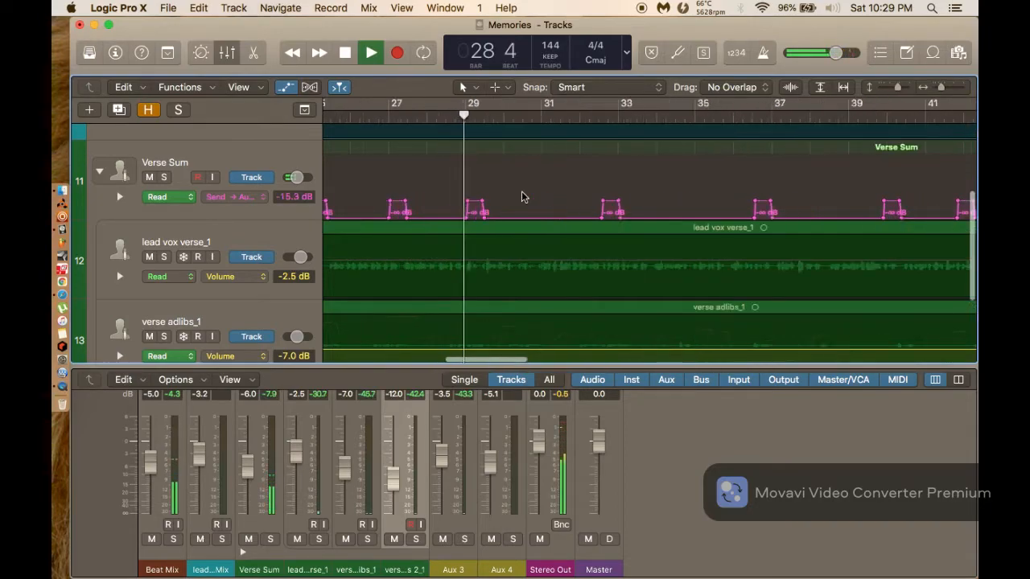
scroll(522, 197, "right", 4)
scroll(521, 191, "left", 5)
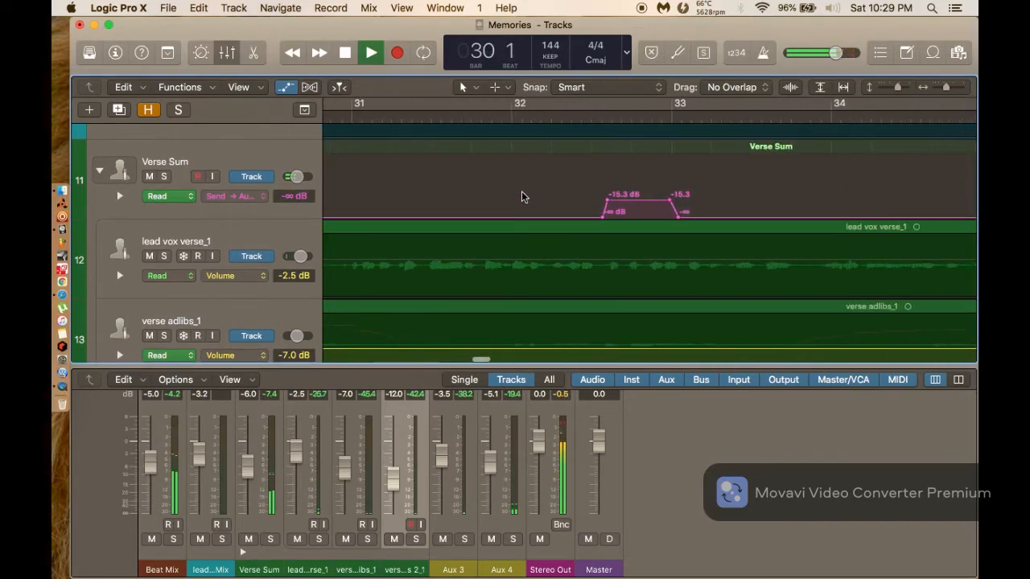
key("space")
Replay the mix from bar 28 through the Verse Sum send spikes at bars 29 and 32, stopping at bar 34.
scroll(446, 137, "left", 4)
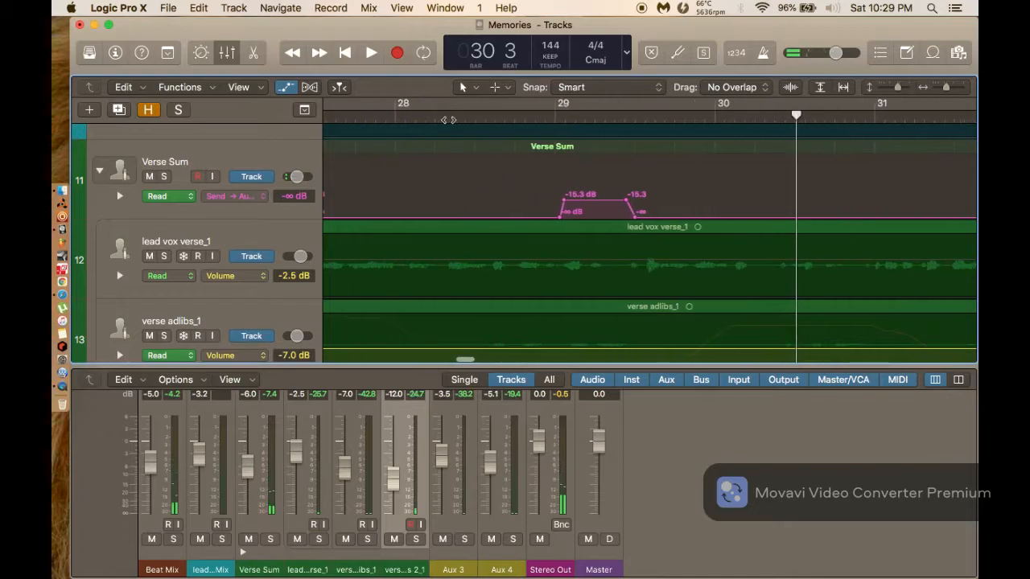
left_click(455, 116)
key("space")
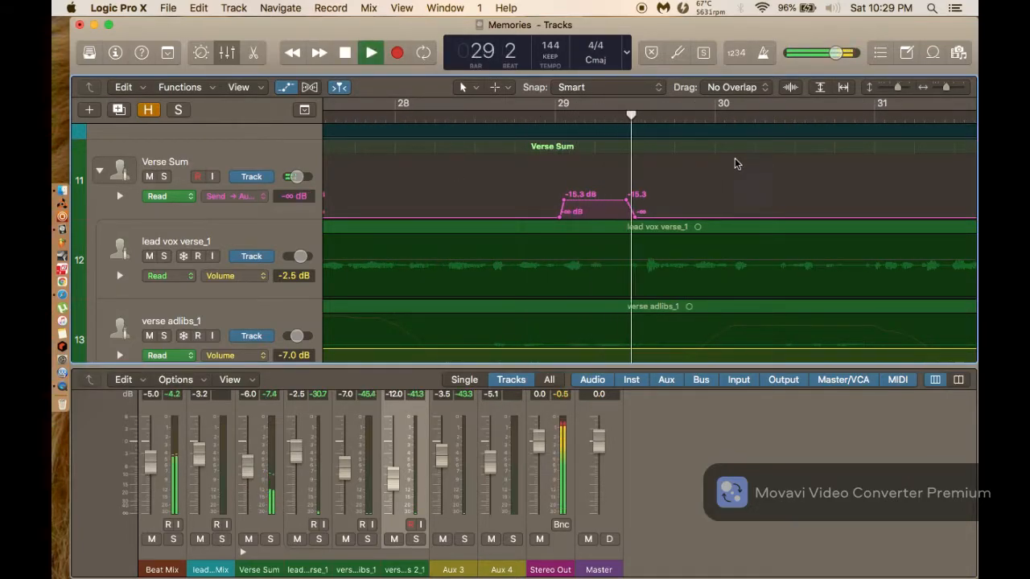
scroll(721, 169, "right", 10)
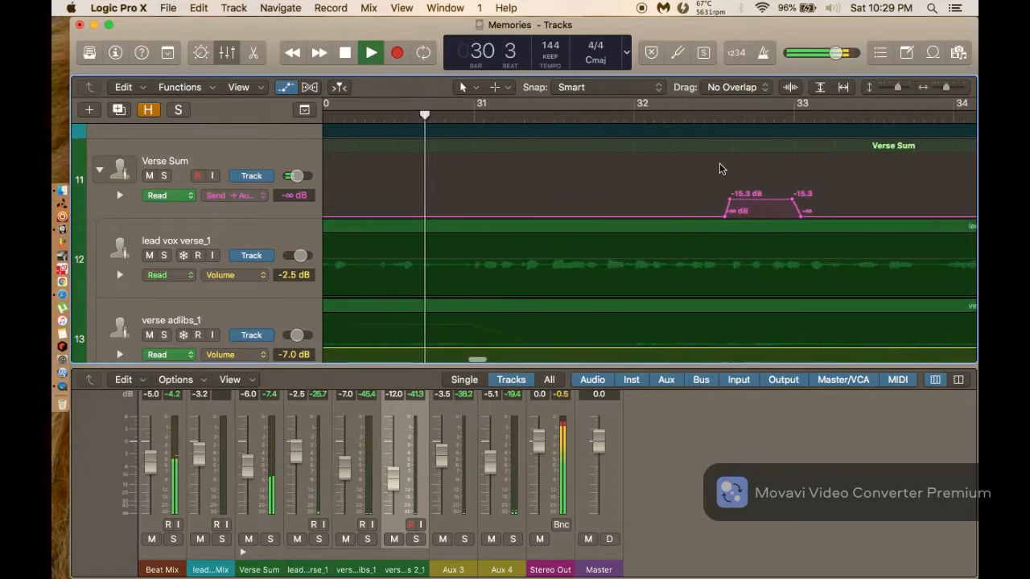
scroll(721, 169, "right", 1)
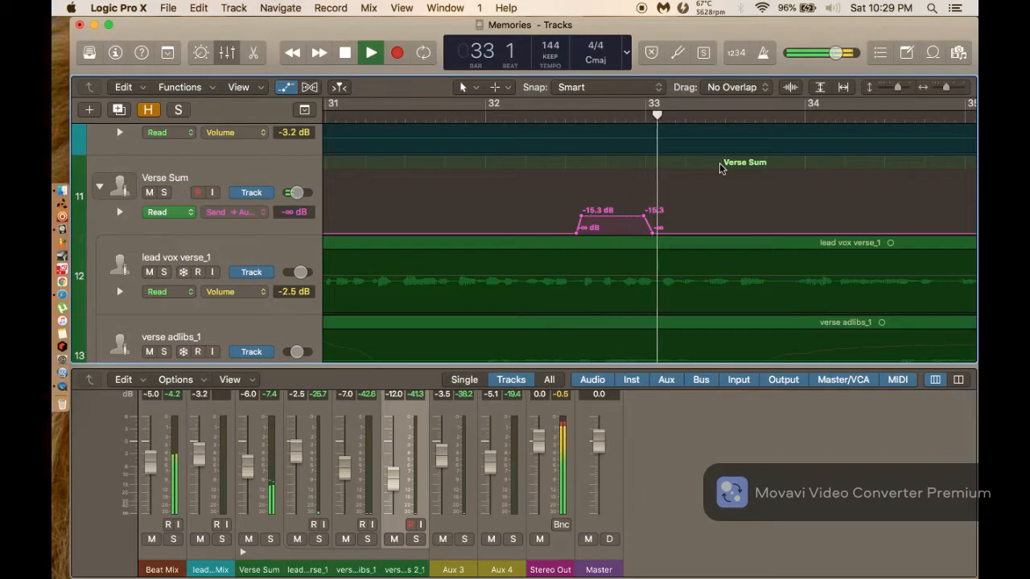
scroll(721, 169, "right", 3)
scroll(720, 162, "left", 3)
key("space")
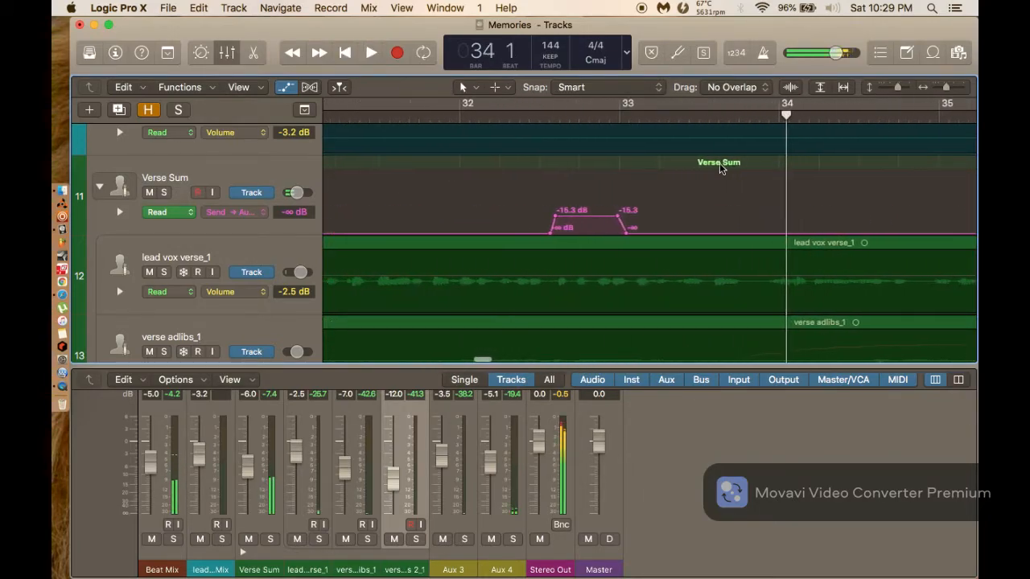
scroll(657, 225, "up", 5)
scroll(658, 226, "left", 5)
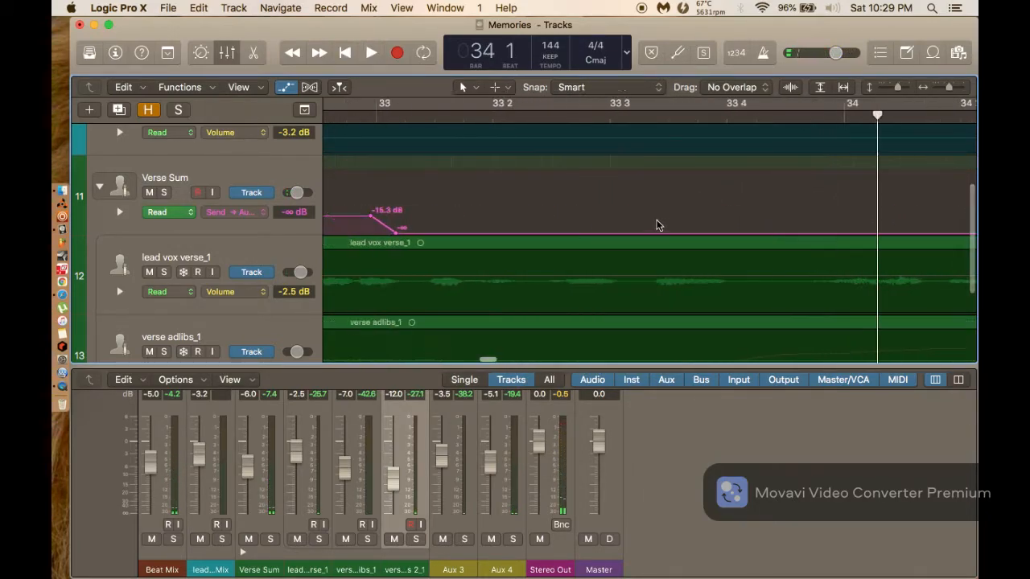
Select the two closing points of the Verse Sum send spike at bar 32 and move them earlier, to about the start of bar 33.
left_click_drag(680, 207, 740, 245)
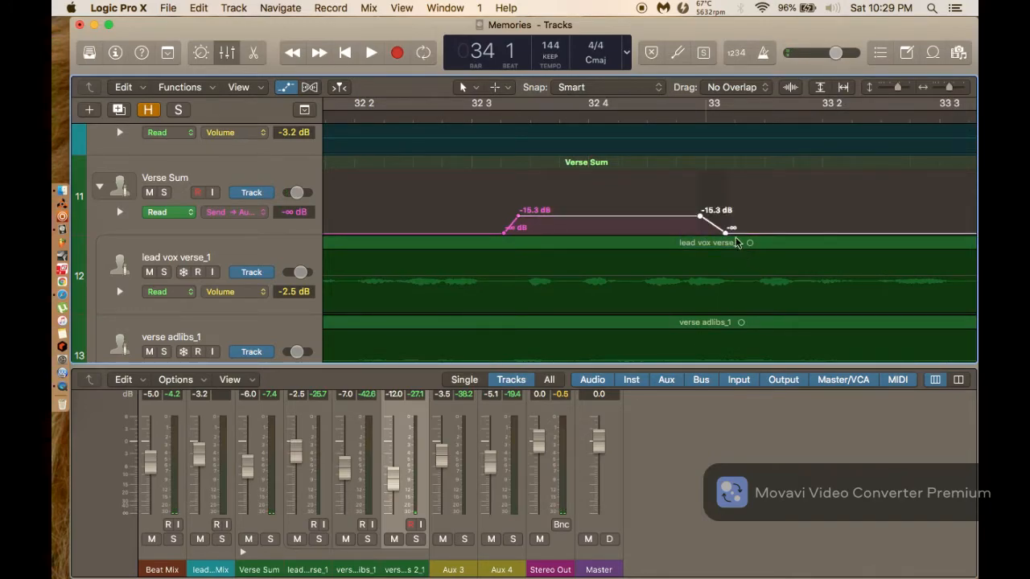
left_click_drag(717, 205, 700, 204)
scroll(700, 204, "down", 2)
scroll(740, 179, "left", 4)
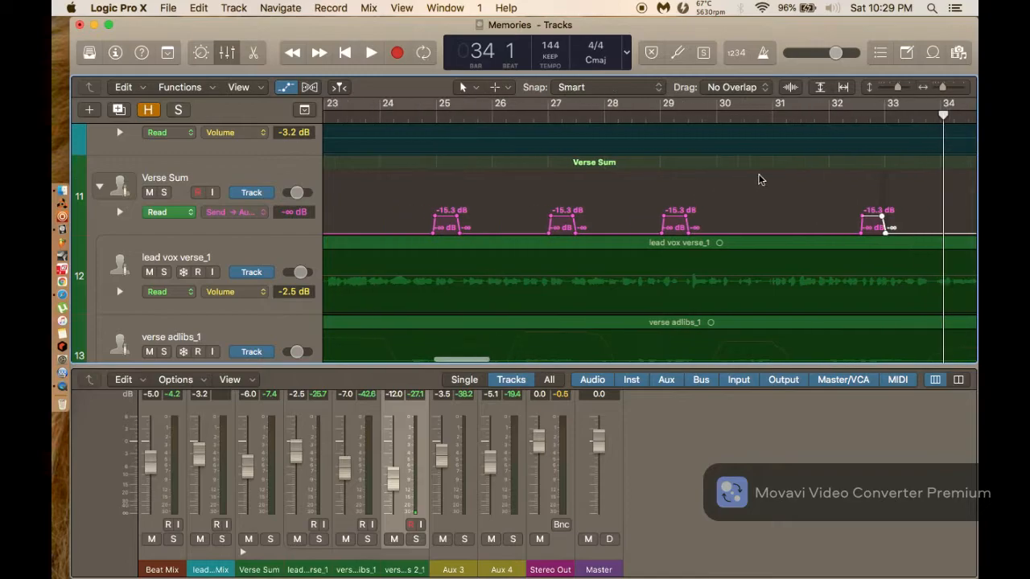
Play the mix through the Verse Sum send spike at bar 32, replaying it from just before the bar.
key("space")
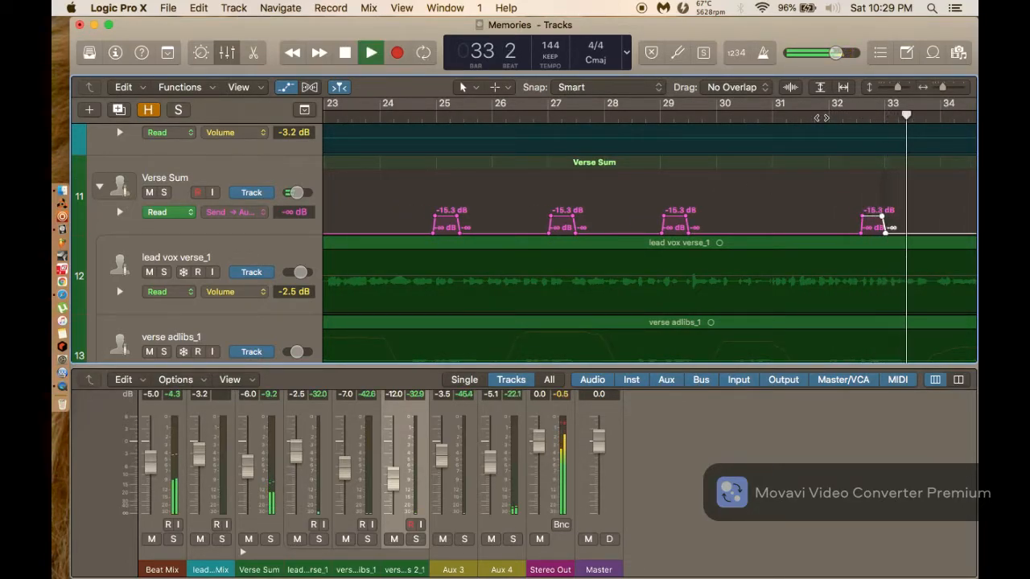
scroll(821, 119, "left", 4)
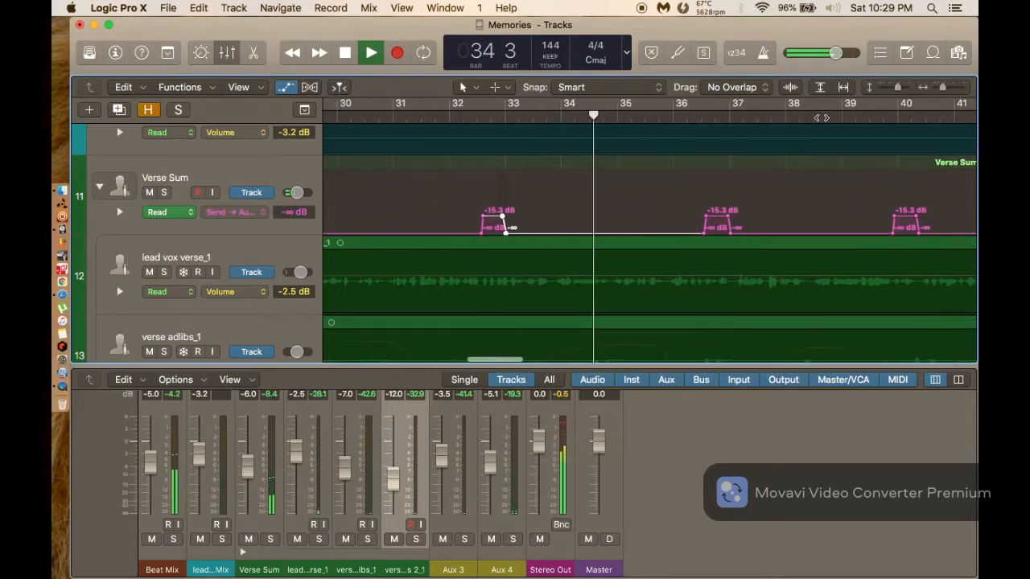
left_click(448, 119)
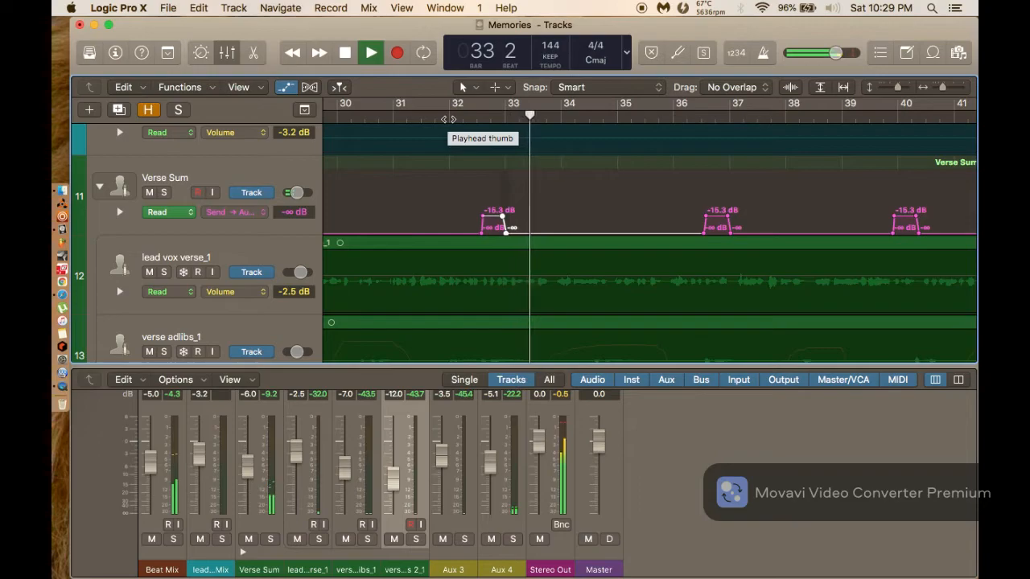
left_click(443, 123)
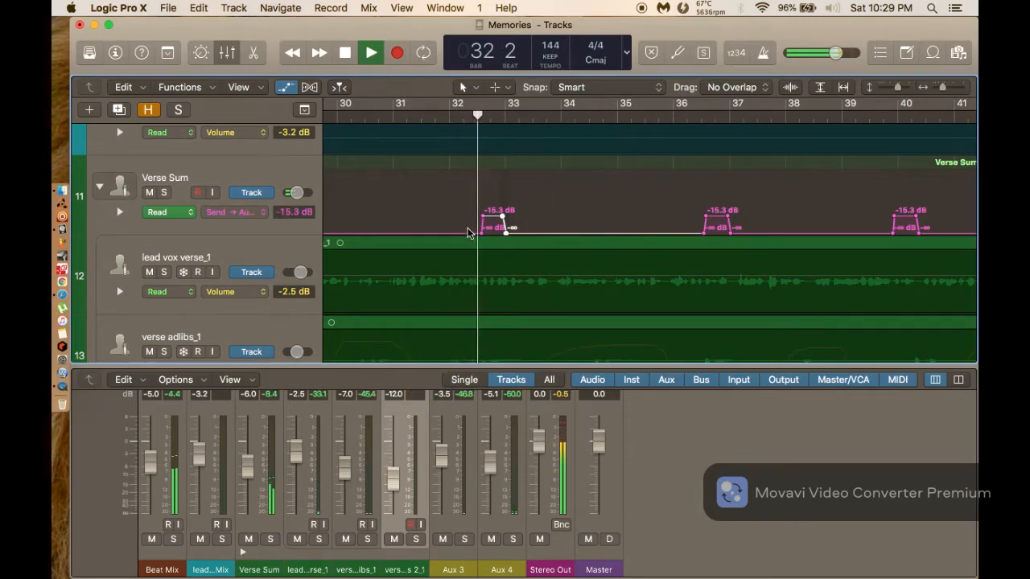
Move the closing points of the bar 32 send spike slightly ahead of bar 33 and replay from bar 32 beat 2.
scroll(468, 230, "up", 5)
scroll(468, 227, "up", 3)
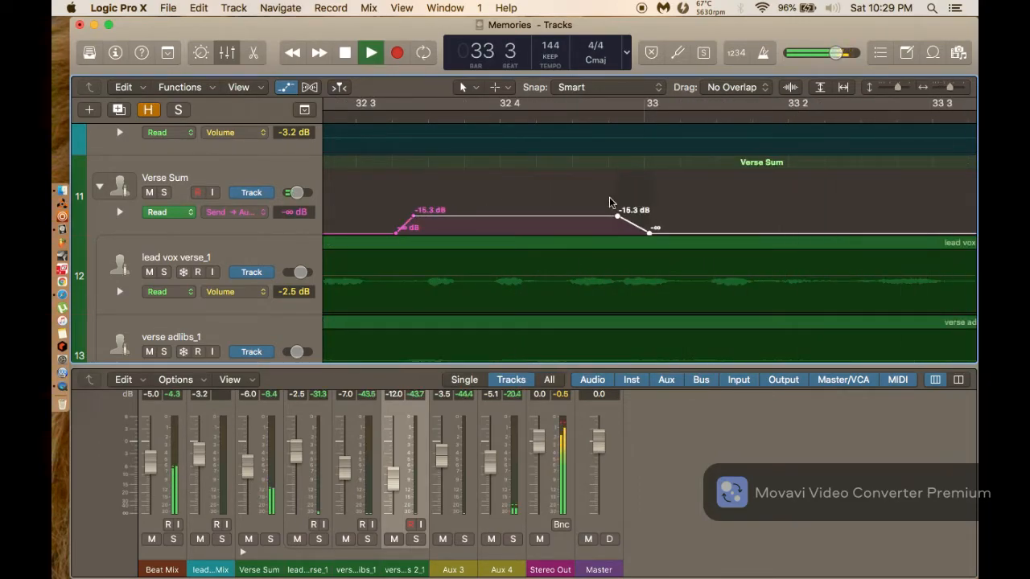
left_click_drag(631, 197, 598, 201)
scroll(598, 201, "left", 5)
scroll(598, 201, "left", 2)
left_click(499, 119)
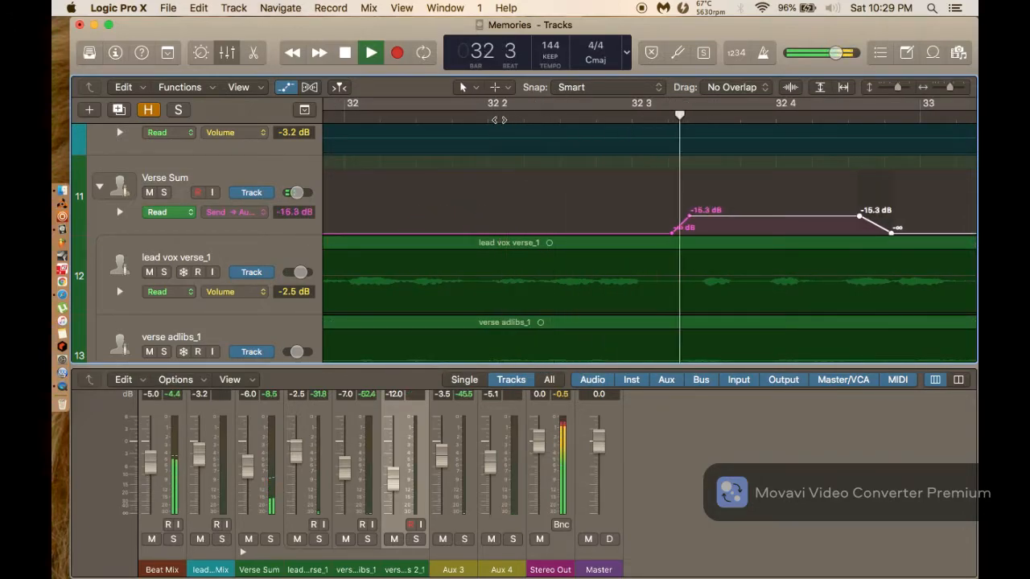
Shift the closing points of the bar 32 send spike a little earlier, to about the middle of beat 4.
scroll(516, 174, "left", 7)
scroll(518, 173, "right", 14)
left_click_drag(556, 186, 531, 185)
key("super+Left")
key("super+Left")
key("super+Left")
key("super+Left")
key("super+Left")
scroll(499, 153, "left", 2)
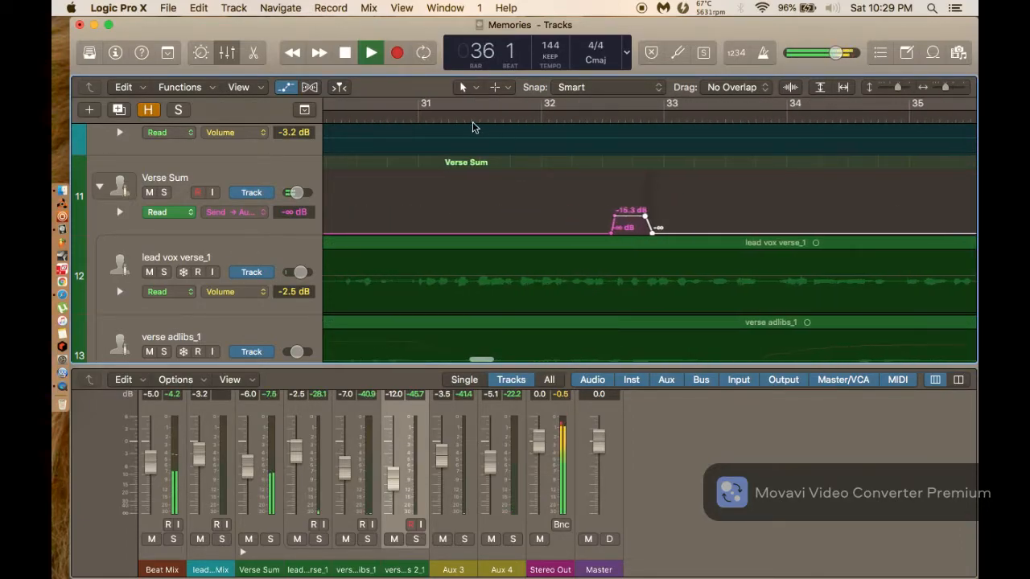
Replay the mix from bar 31, solo Verse Sum, and play it through the bar 32 send spike again, stopping at bar 34.
left_click(473, 121)
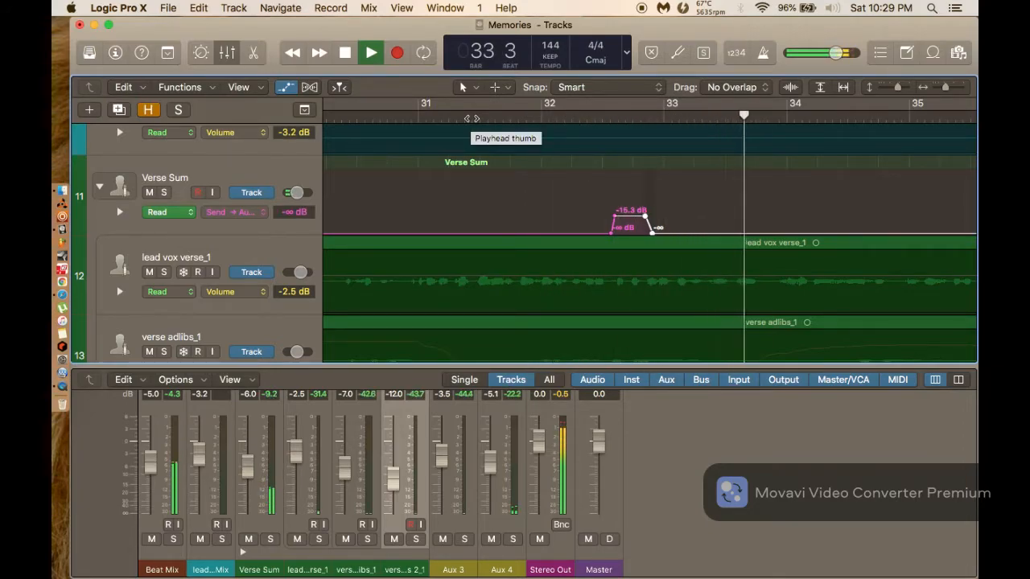
left_click(164, 193)
left_click(480, 118)
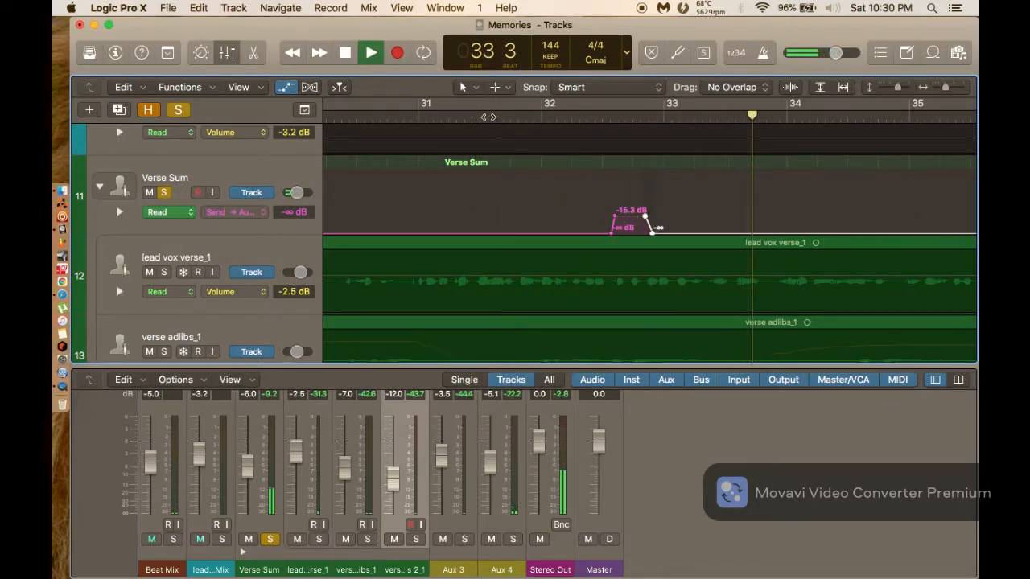
key("space")
Nudge the closing points of the bar 32 send spike earlier to just under halfway through beat 4.
key("super+Right")
key("super+Right")
key("super+Right")
scroll(674, 252, "left", 7)
left_click_drag(675, 197, 654, 197)
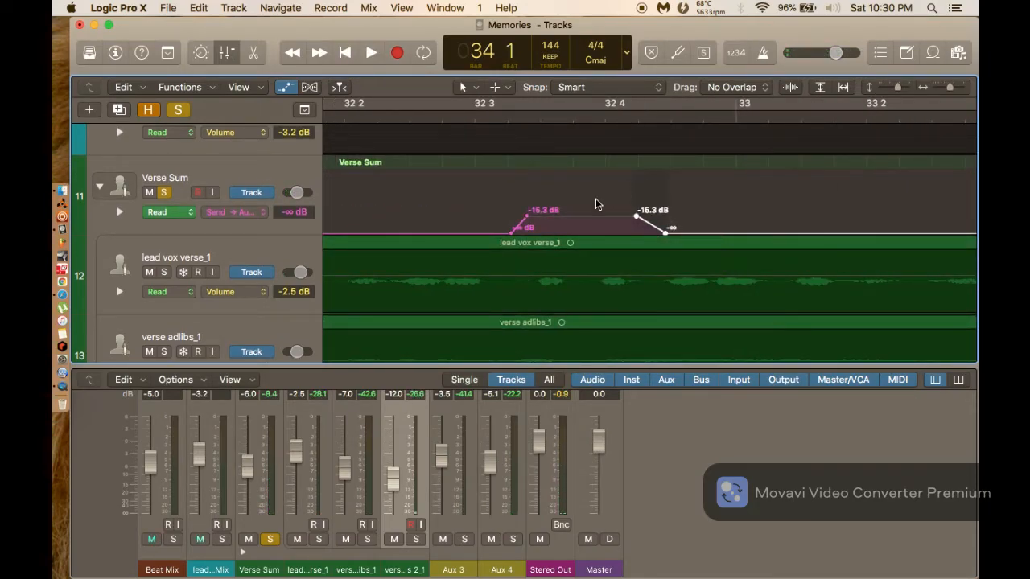
Play the soloed Verse Sum from bar 29 through the send spike at bar 32, stopping in bar 33.
key("super+Left")
key("super+Left")
key("super+Left")
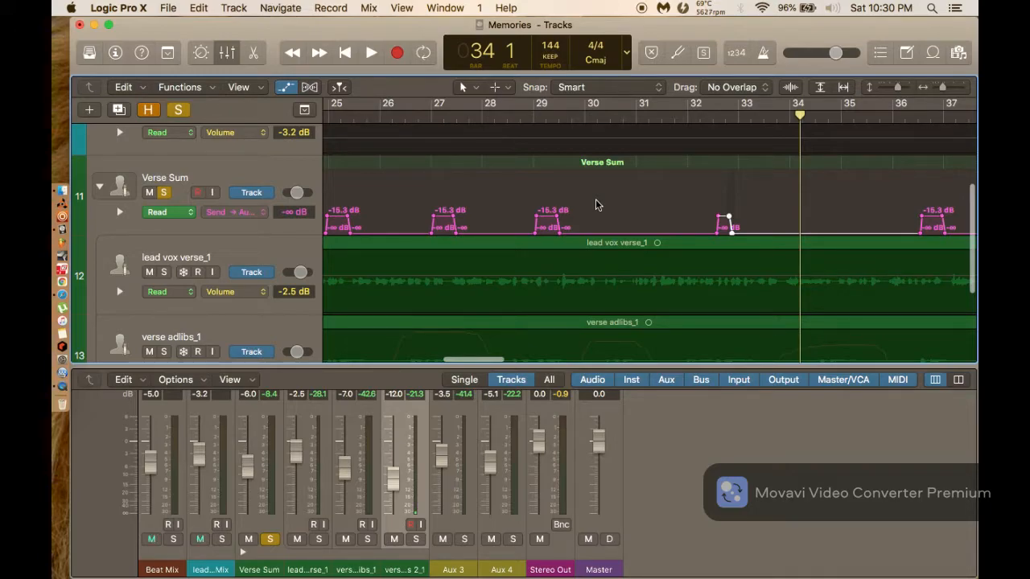
left_click(572, 121)
key("space")
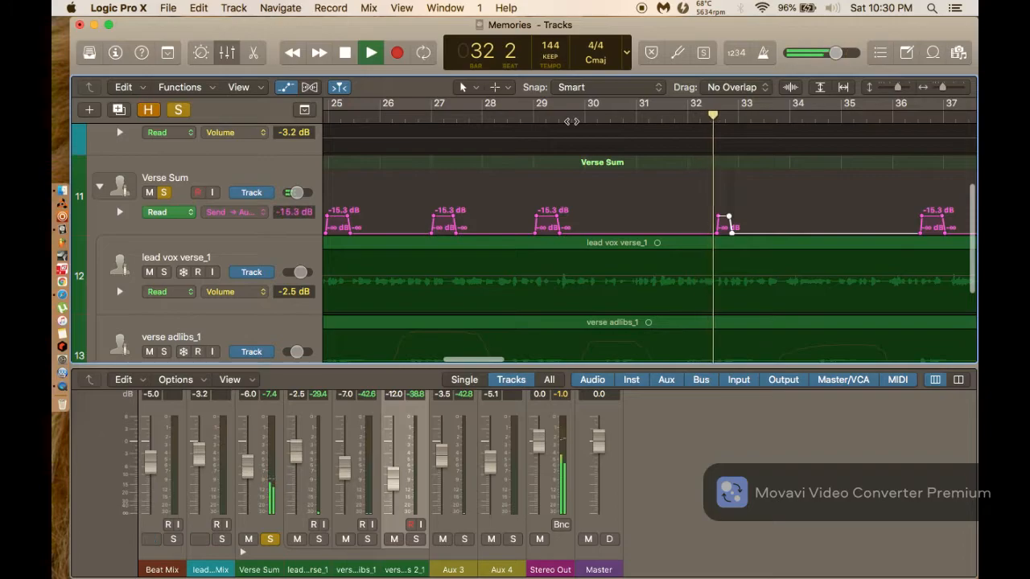
key("space")
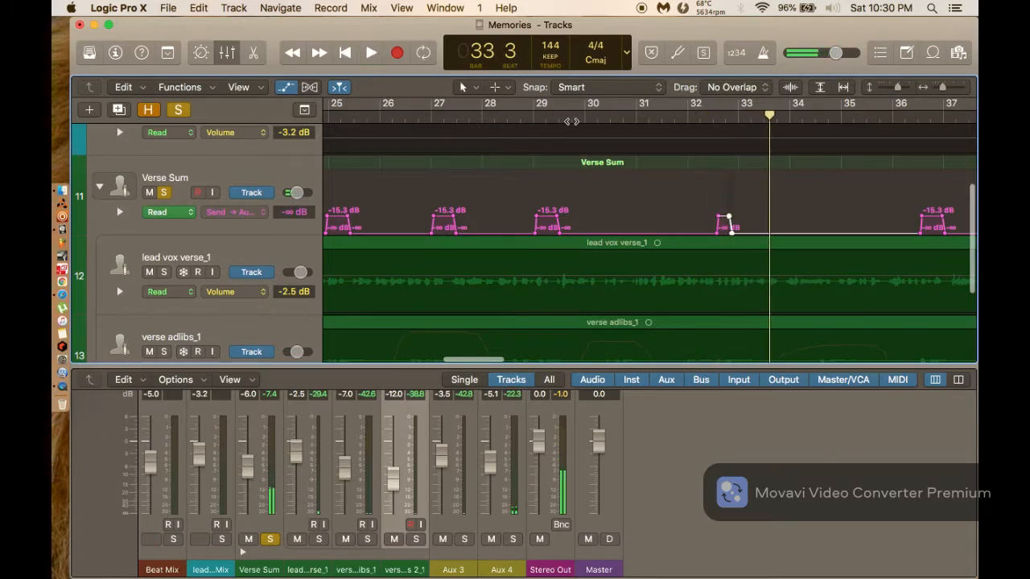
Zoom in on the bar 32 send spike and pull its two closing points slightly further back within beat 4.
key("super+Right")
key("super+Right")
key("super+Right")
key("super+Right")
key("super+Right")
key("super+Right")
scroll(655, 183, "left", 10)
left_click_drag(703, 193, 688, 191)
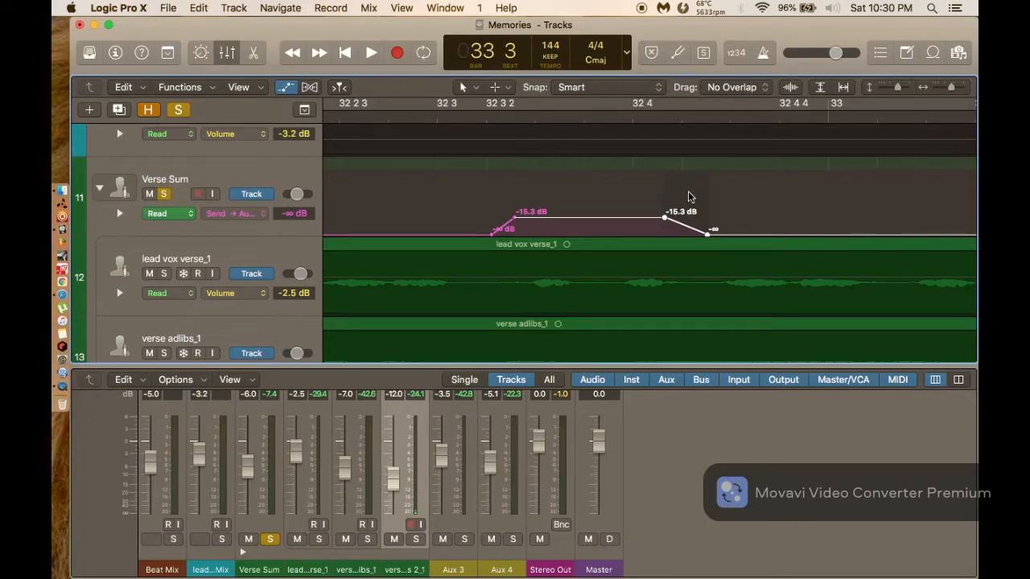
Play the soloed Verse Sum from bar 31 through the bar 32 send spike and stop playback.
key("super+Left")
key("super+Left")
key("super+Left")
key("super+Left")
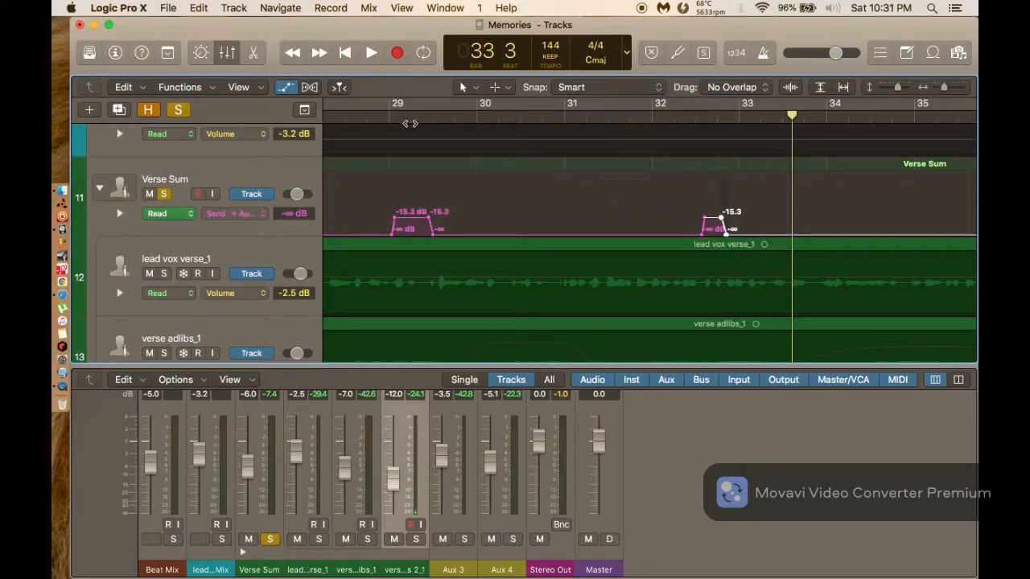
left_click(560, 120)
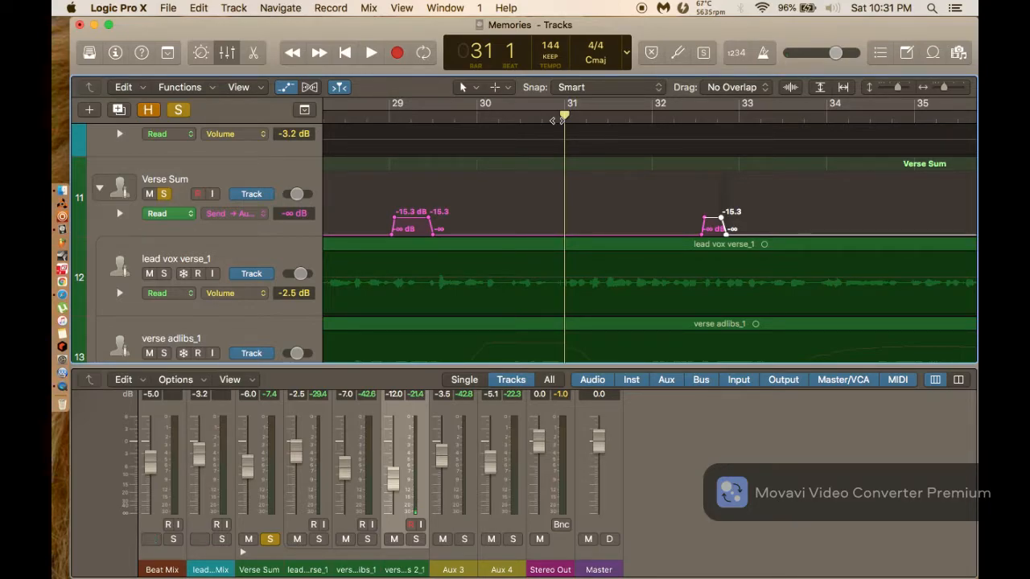
key("space")
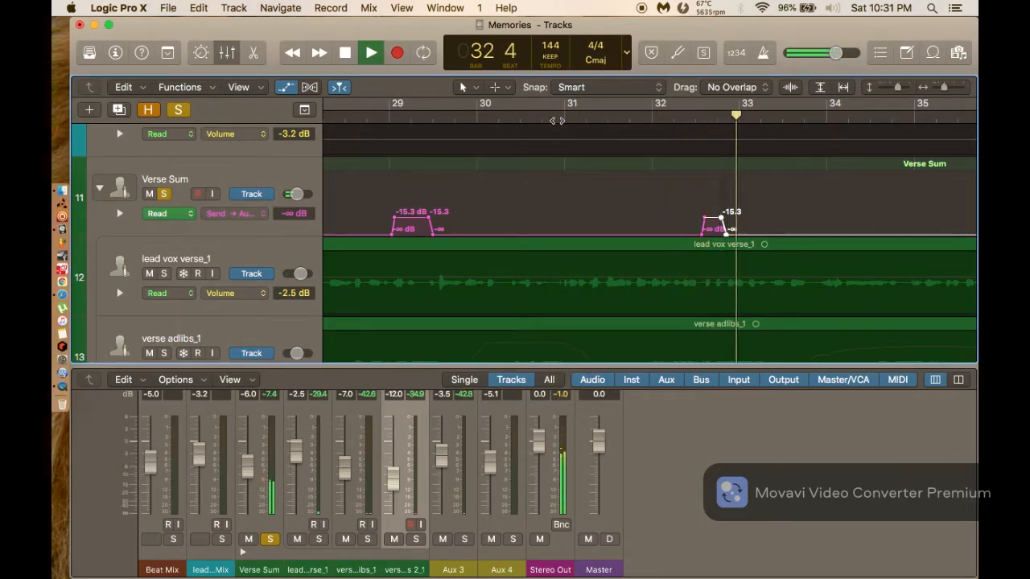
key("space")
Move the closing points of the bar 32 send spike earlier so that it ends just after beat 4.
scroll(729, 229, "up", 1)
scroll(728, 225, "up", 8)
left_click_drag(693, 203, 658, 202)
Play the soloed Verse Sum from bar 31 beat 4, and move the spike's closing points to end just before bar 32 beat 4.
scroll(658, 202, "left", 10)
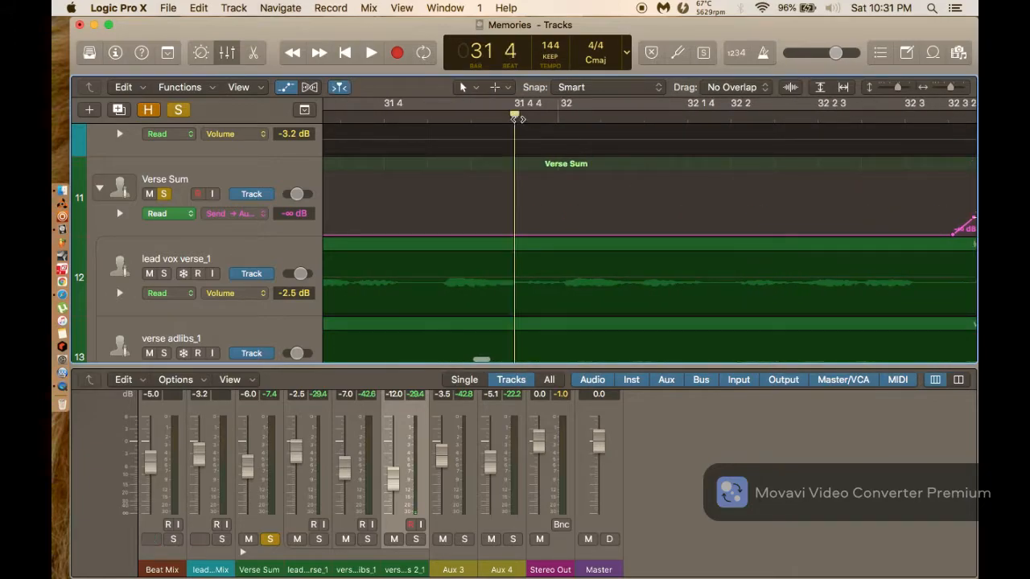
key("space")
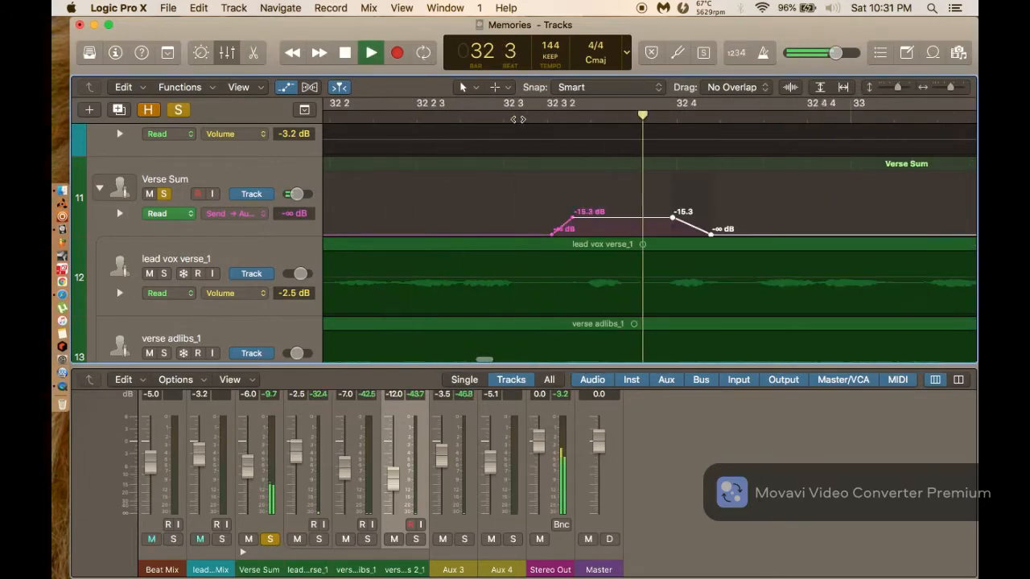
scroll(624, 206, "left", 5)
left_click_drag(639, 184, 590, 191)
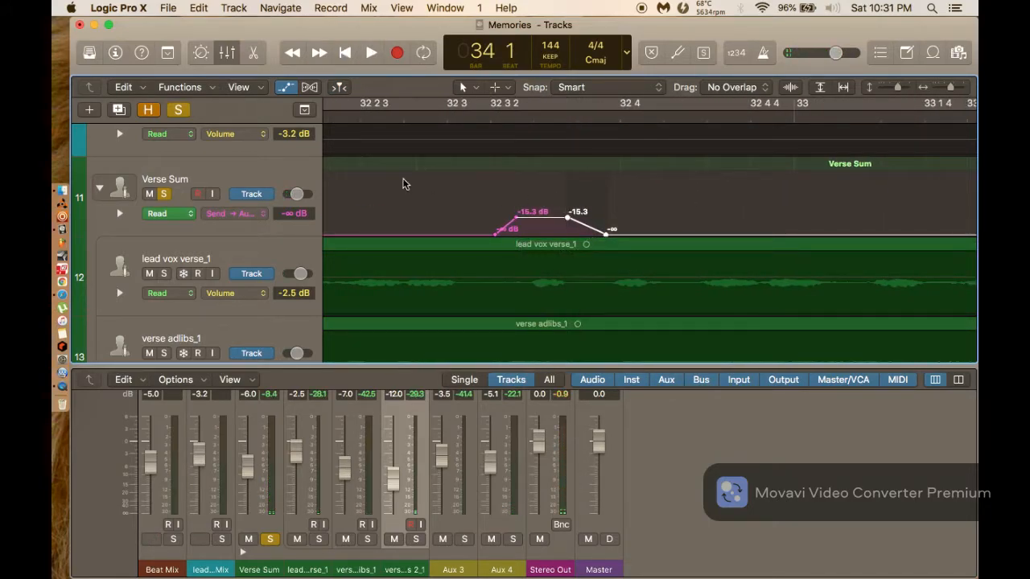
Replay the soloed Verse Sum through the shortened bar 32 spike, stop in bar 33, and turn off the track's solo.
scroll(352, 120, "left", 15)
double_click(351, 121)
scroll(352, 120, "right", 8)
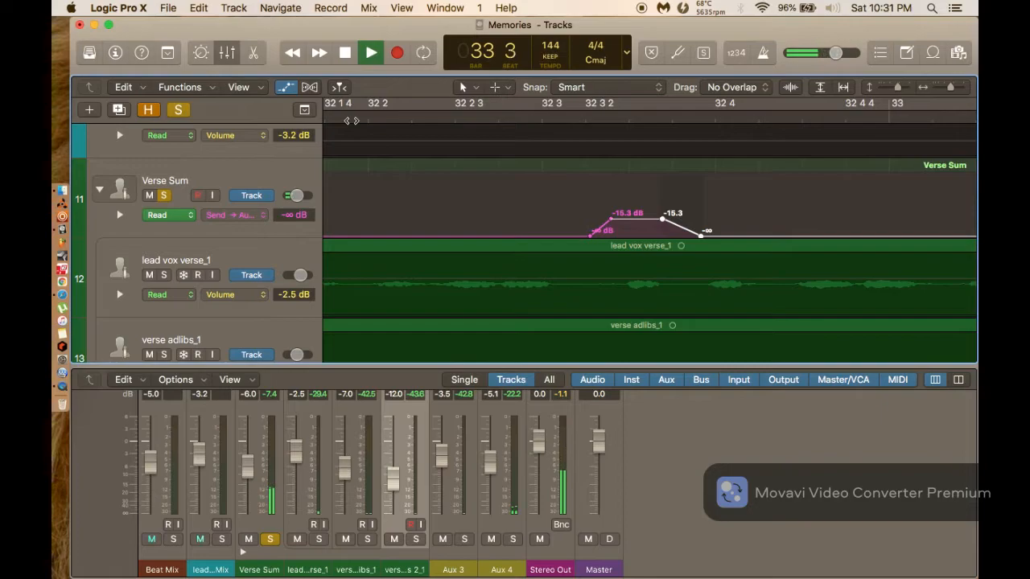
left_click(164, 196)
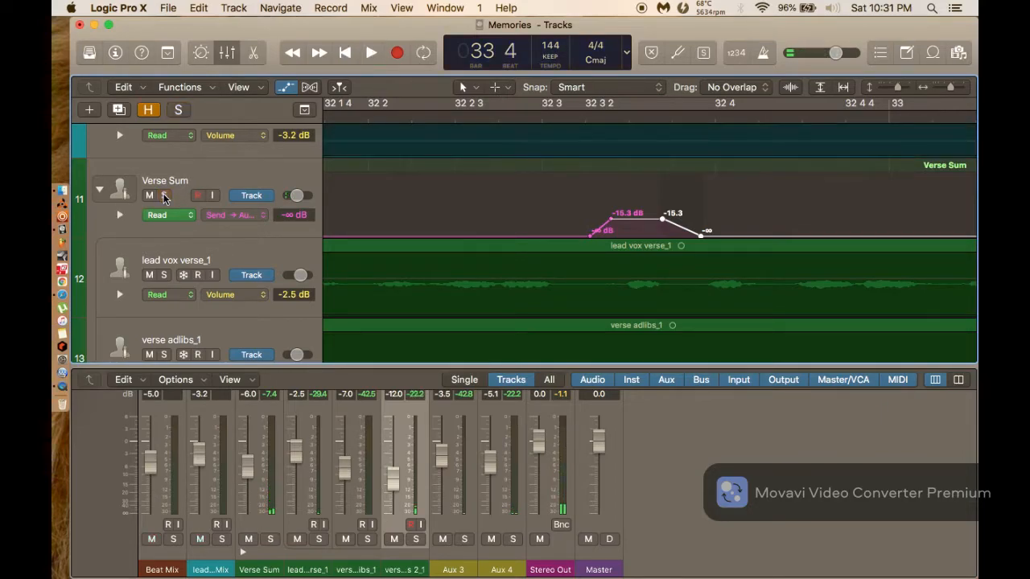
Play the full mix from bar 15 with the whole Verse Sum send automation in view.
key("super+Left")
key("super+Left")
key("super+Left")
key("super+Left")
key("super+Left")
key("super+Left")
key("super+Left")
key("super+Left")
key("super+Left")
key("super+Left")
key("super+Left")
key("super+Left")
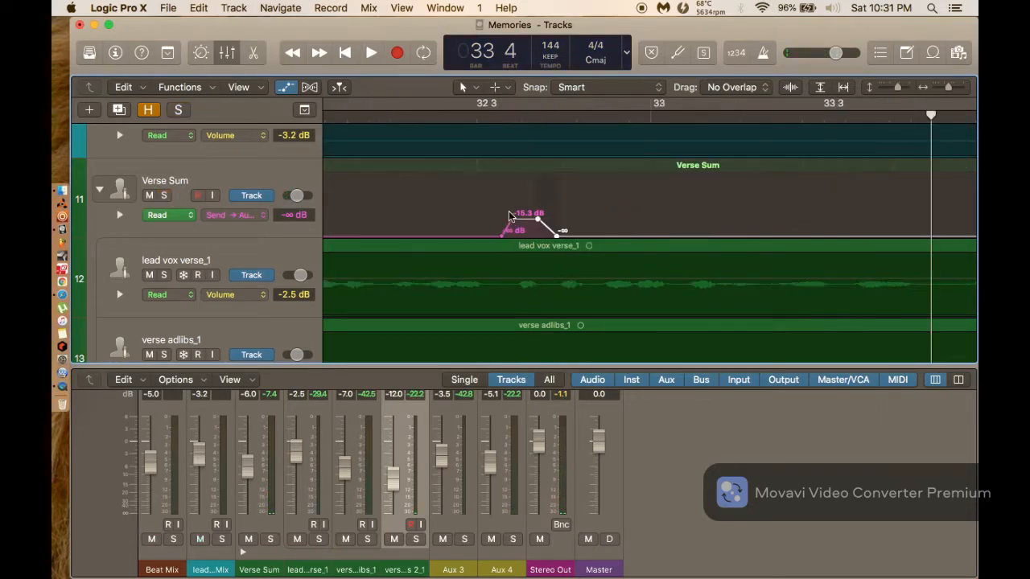
key("super+Right")
key("super+Right")
key("super+Right")
key("super+Left")
key("super+Left")
key("super+Left")
key("super+Left")
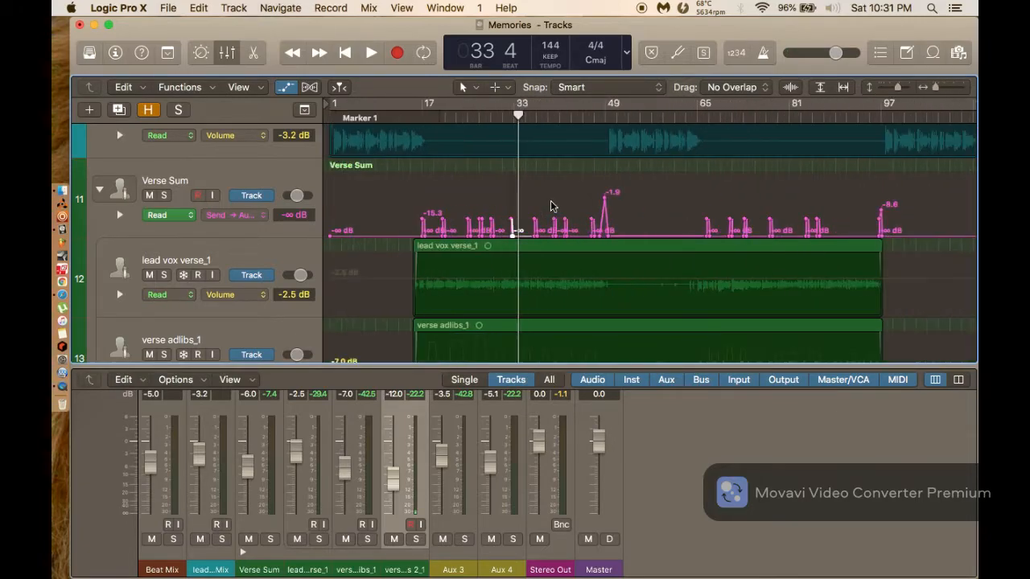
left_click(410, 116)
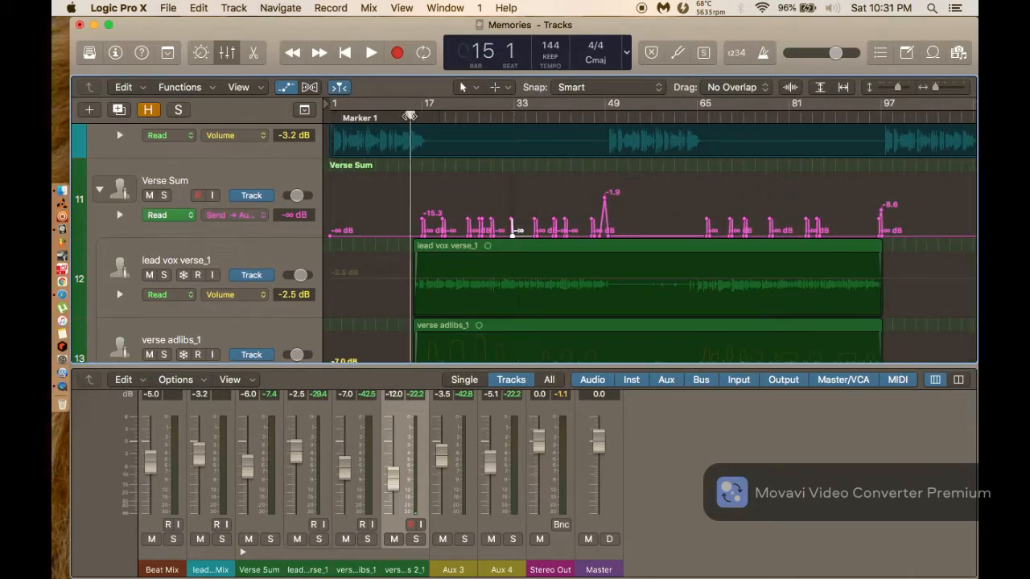
key("space")
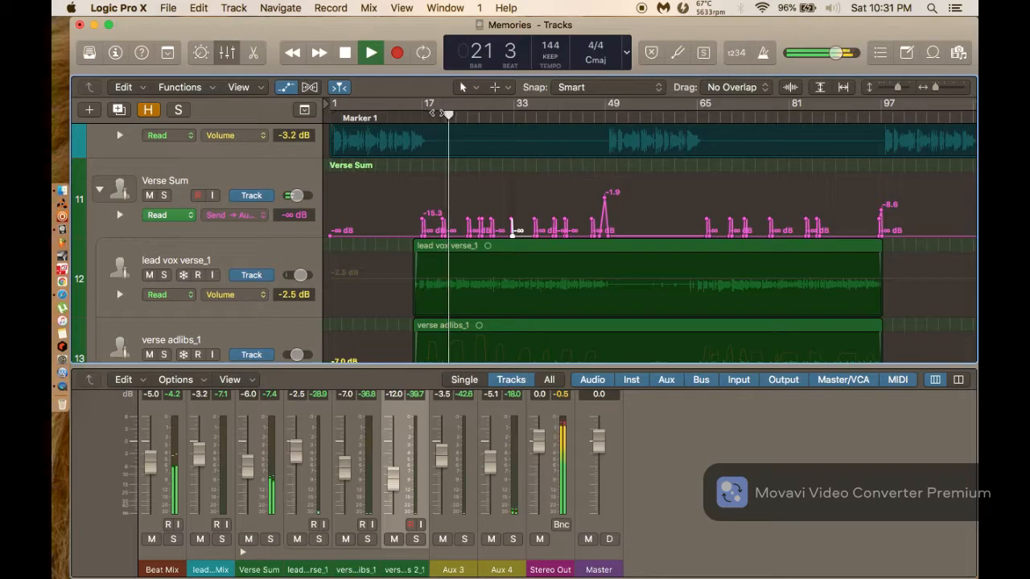
Raise the last upper point of the Verse Sum send spike at bar 20 to -9.4 dB, and stop playback at bar 14.
key("super+Right")
key("super+Right")
key("super+Right")
key("super+Right")
key("super+Right")
key("super+Right")
scroll(377, 120, "left", 4)
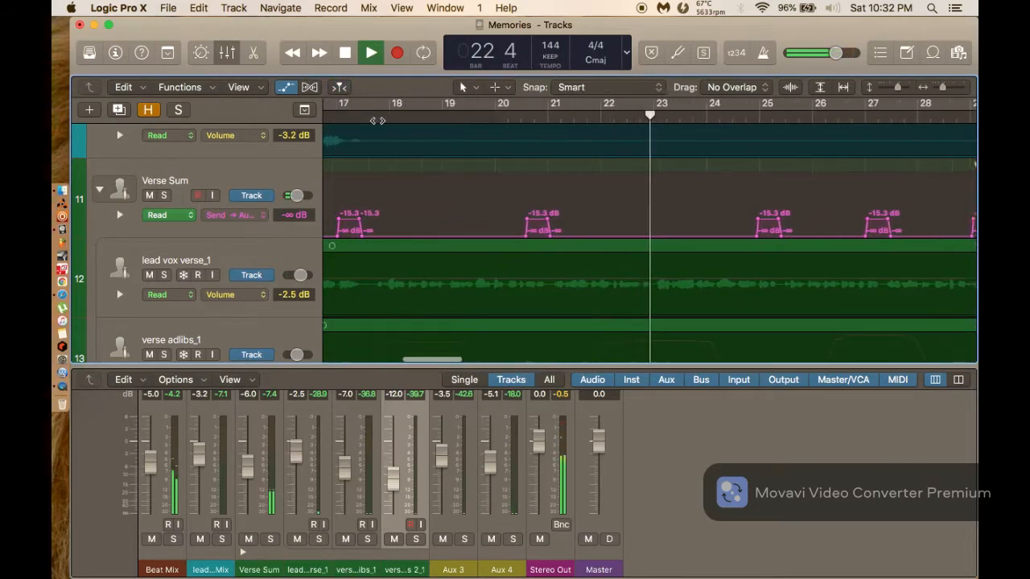
scroll(378, 121, "left", 3)
left_click(690, 219)
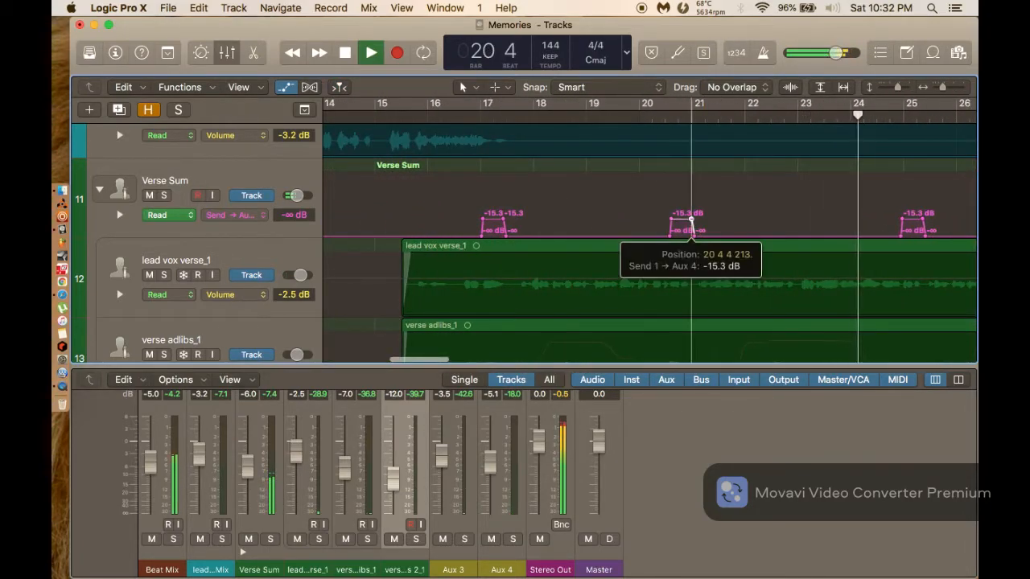
left_click_drag(691, 219, 690, 207)
scroll(692, 214, "left", 3)
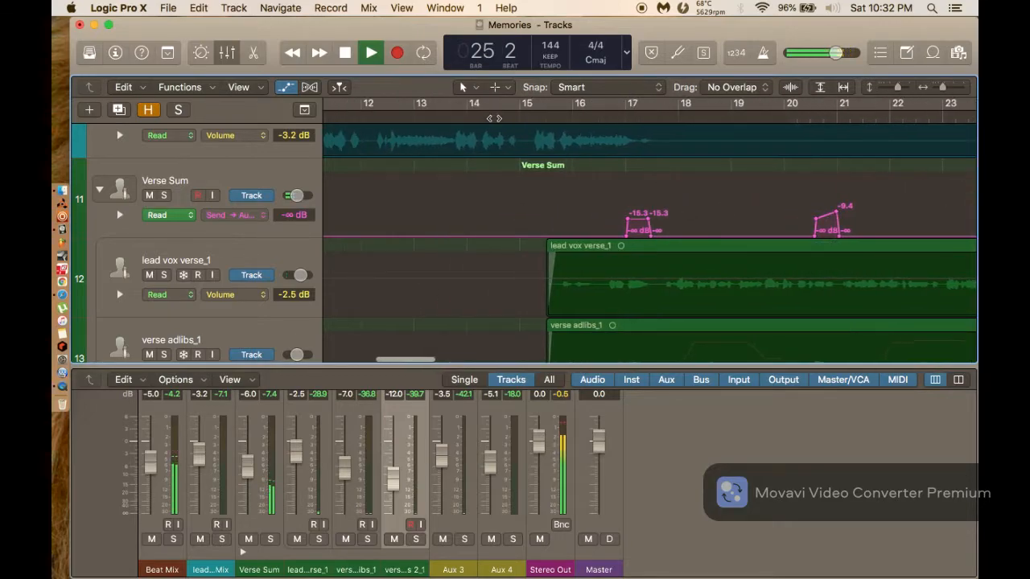
key("space")
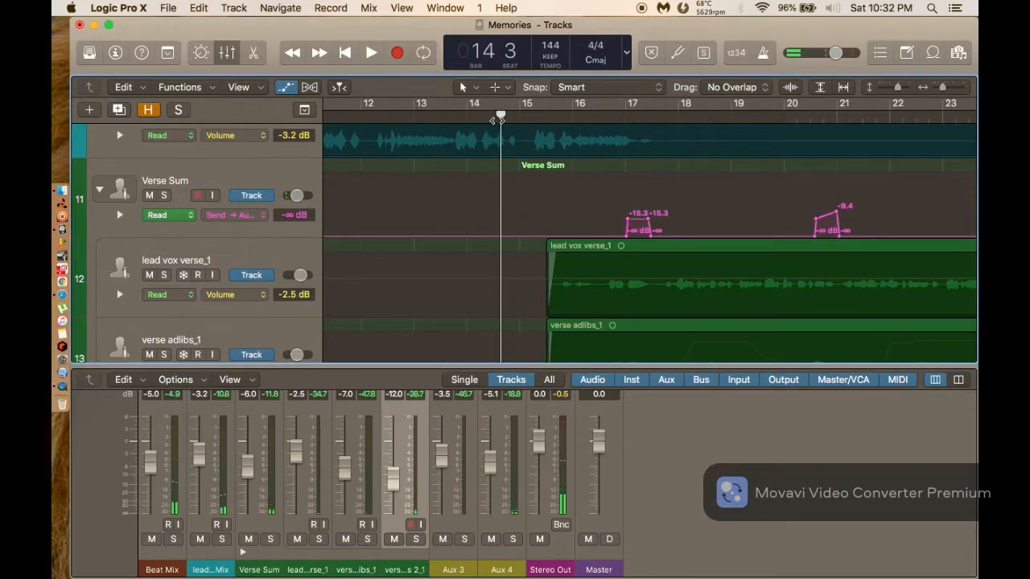
Play the mix from bar 14, and raise the last upper point of the Verse Sum send spike at bar 17 to -7.8 dB.
scroll(492, 121, "down", 5)
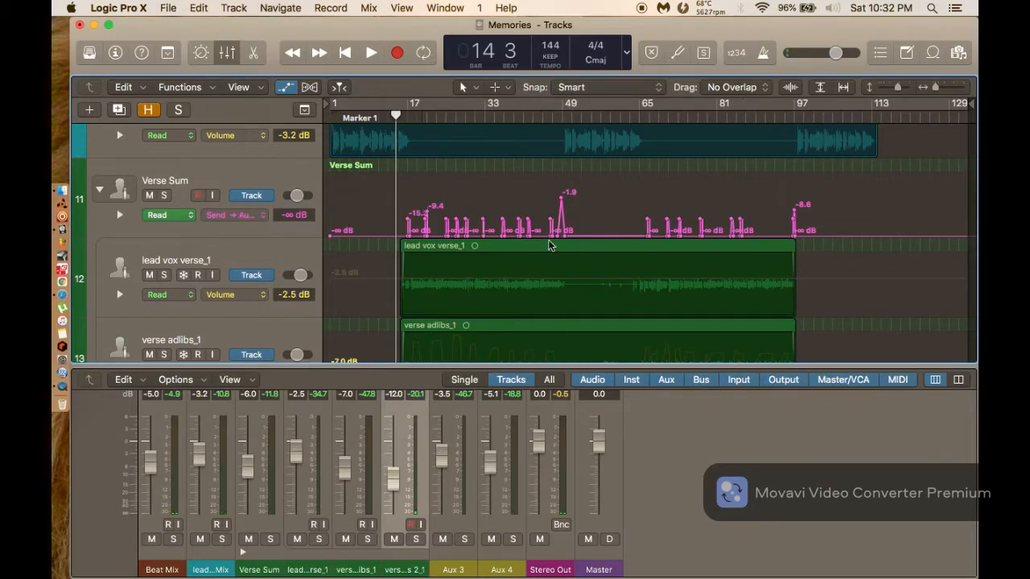
scroll(476, 218, "up", 5)
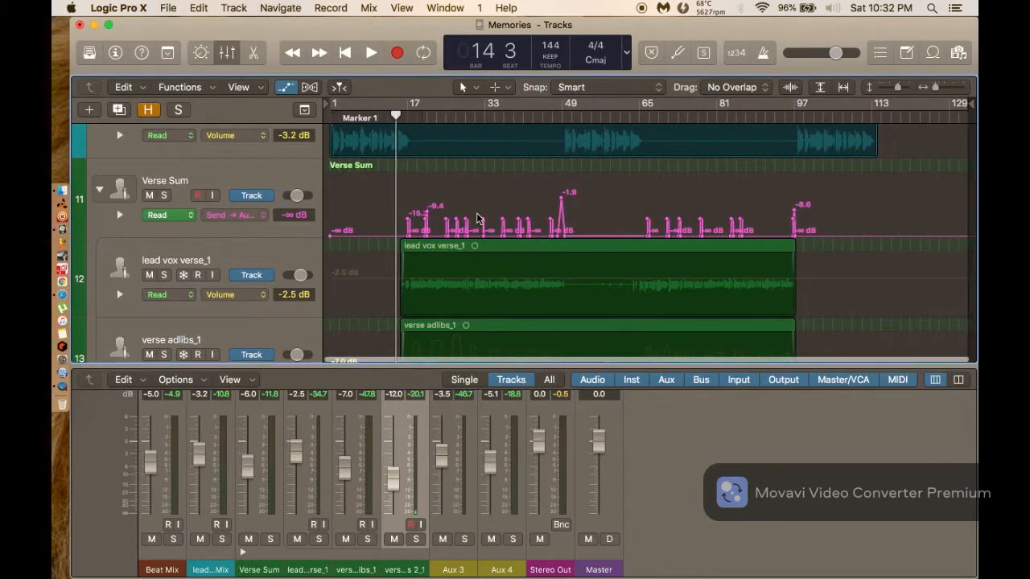
scroll(476, 219, "up", 3)
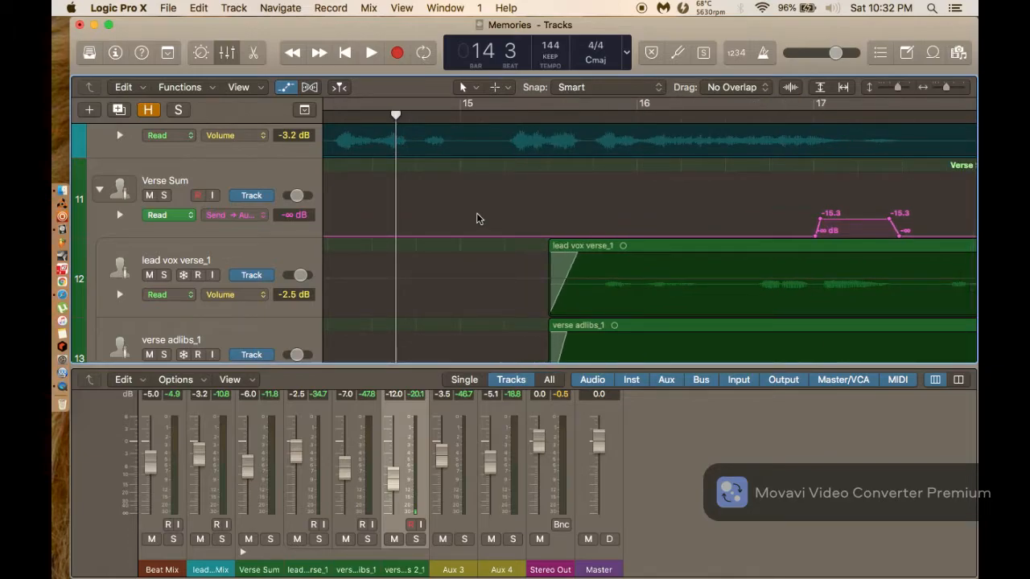
key("space")
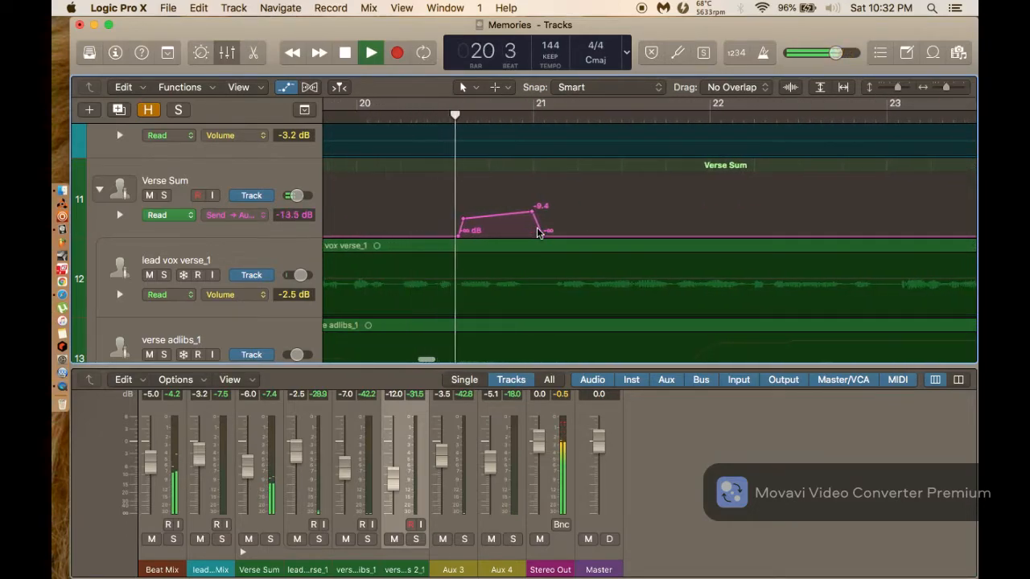
scroll(535, 229, "left", 10)
scroll(532, 228, "left", 3)
left_click_drag(540, 223, 539, 207)
scroll(536, 193, "left", 3)
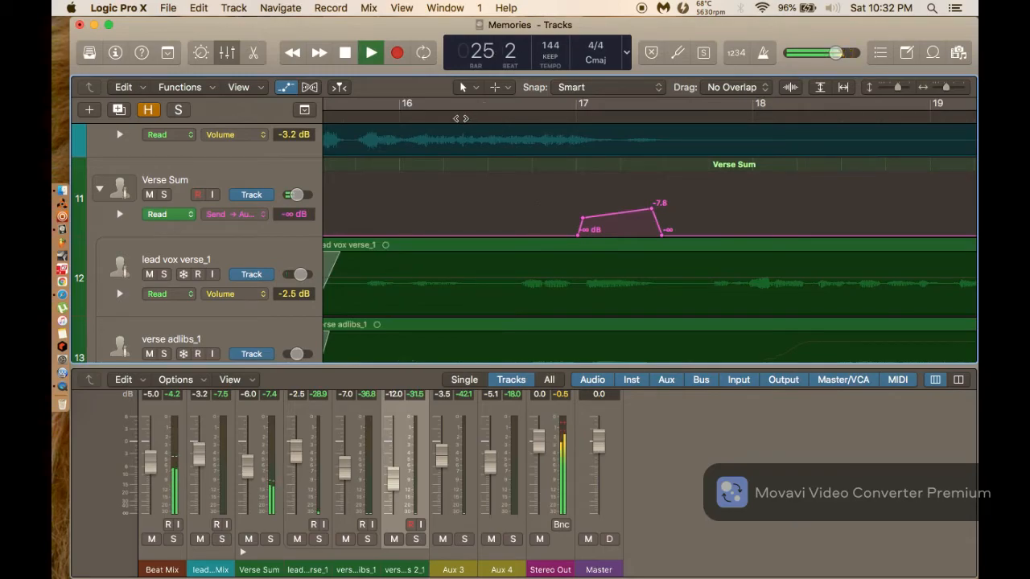
Replay from bar 16, lower the top of the bar 17 spike so its last upper point is -14.3 dB, and play it again.
left_click(463, 119)
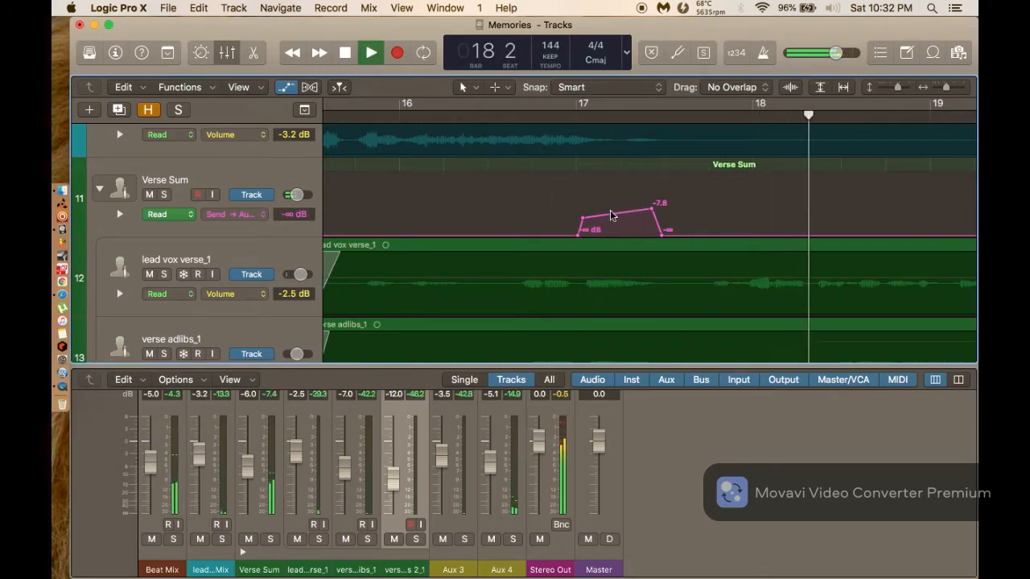
left_click_drag(634, 217, 633, 224)
left_click(367, 119)
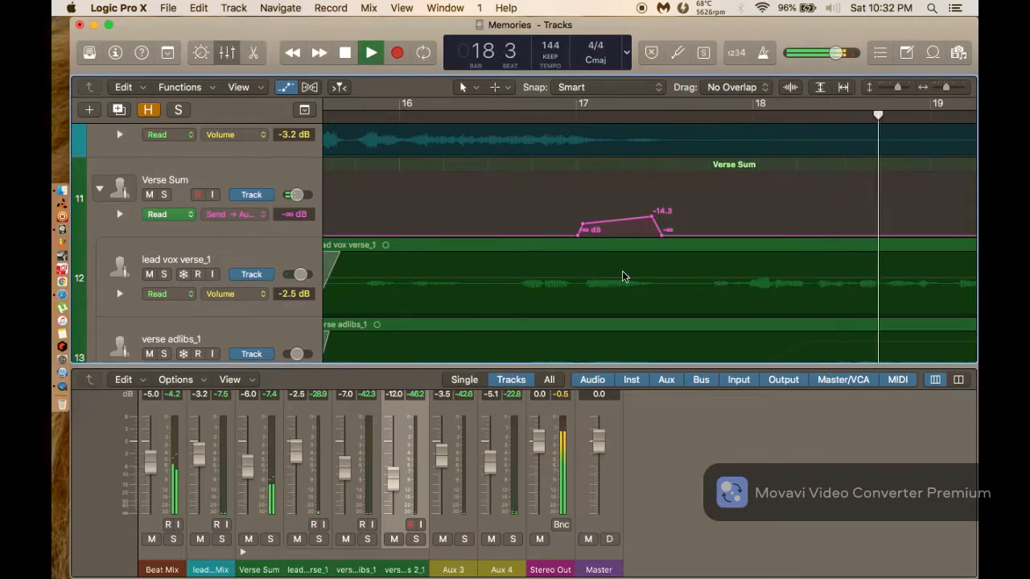
Raise the last upper point of the Verse Sum send spike at bar 20 to -5.7 dB, and replay from just before bar 20.
scroll(622, 272, "right", 10)
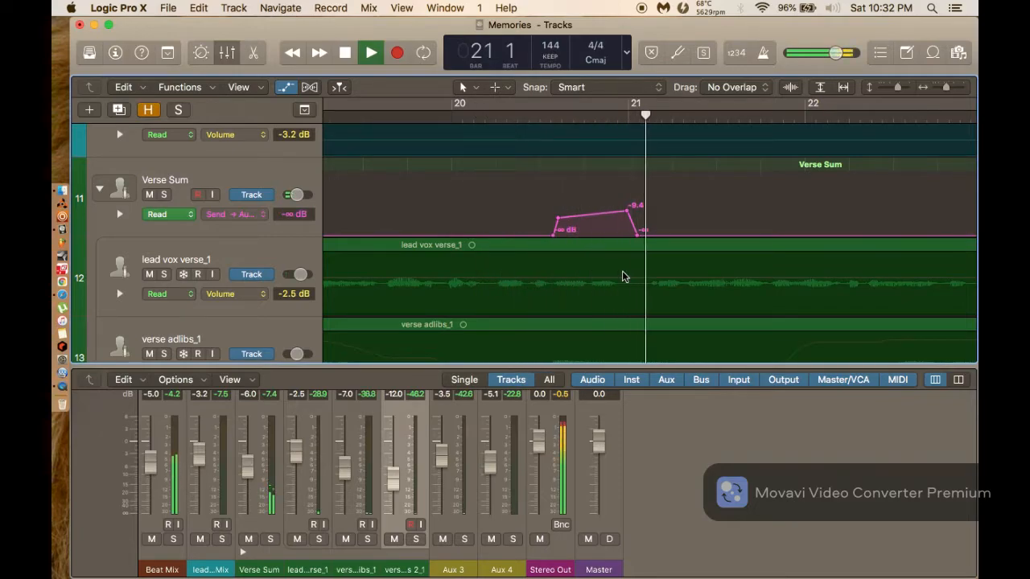
scroll(621, 276, "right", 10)
scroll(622, 271, "left", 8)
left_click_drag(401, 213, 405, 202)
scroll(396, 143, "left", 5)
left_click(396, 117)
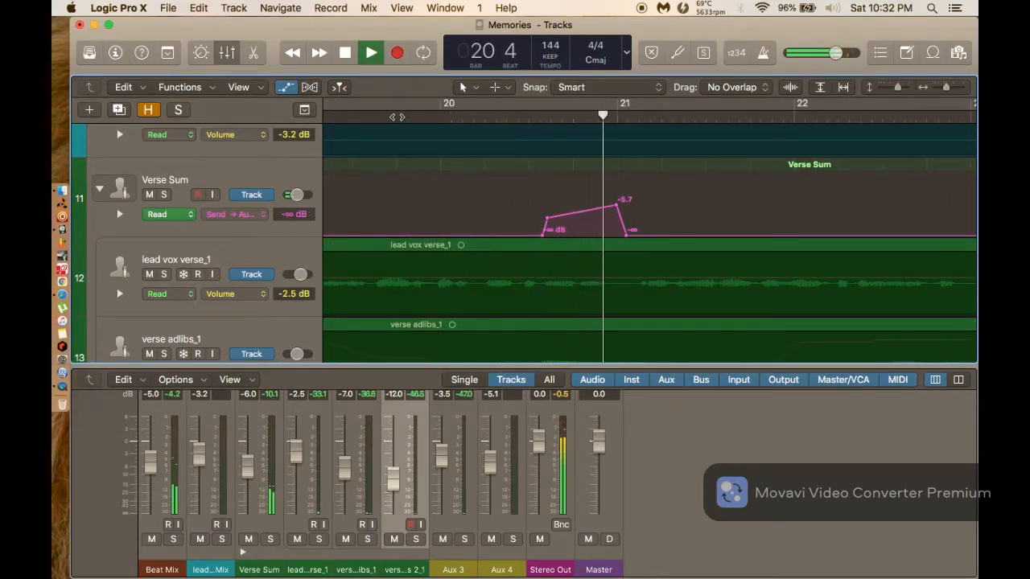
Raise the last upper point of the Verse Sum send spike at bar 25 to -10.3 dB during playback.
scroll(397, 117, "right", 5)
scroll(385, 117, "right", 5)
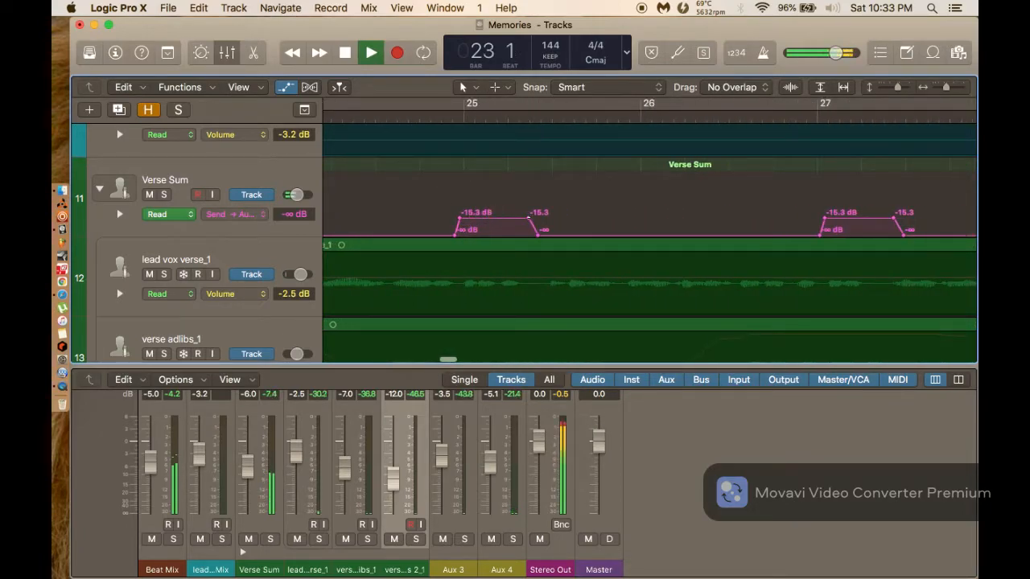
left_click_drag(529, 217, 529, 211)
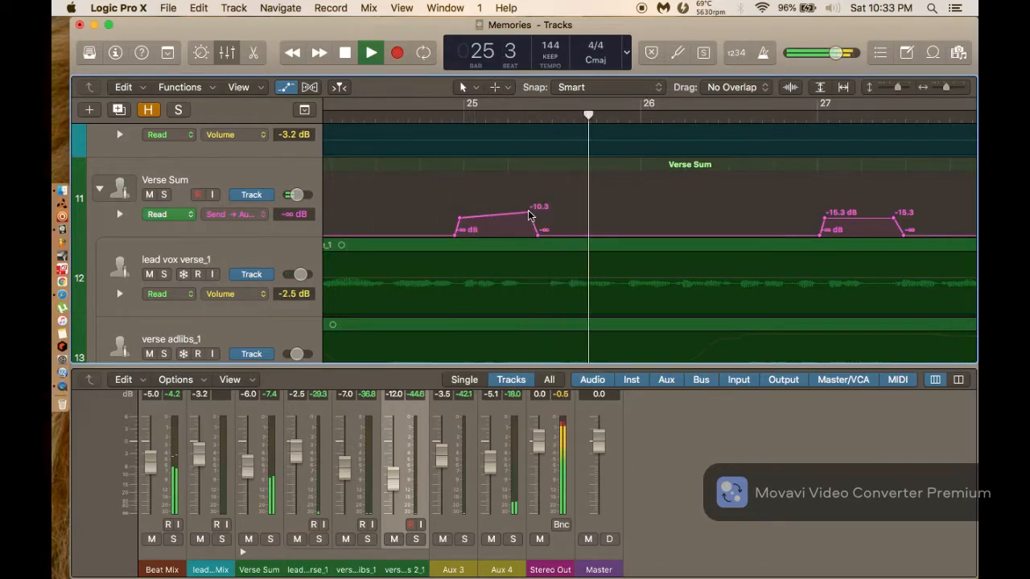
Set the last upper point of the bar 29 send spike to -9.4 dB, and replay the throw from bar 28.
scroll(528, 216, "right", 5)
scroll(688, 217, "right", 10)
left_click_drag(694, 216, 697, 207)
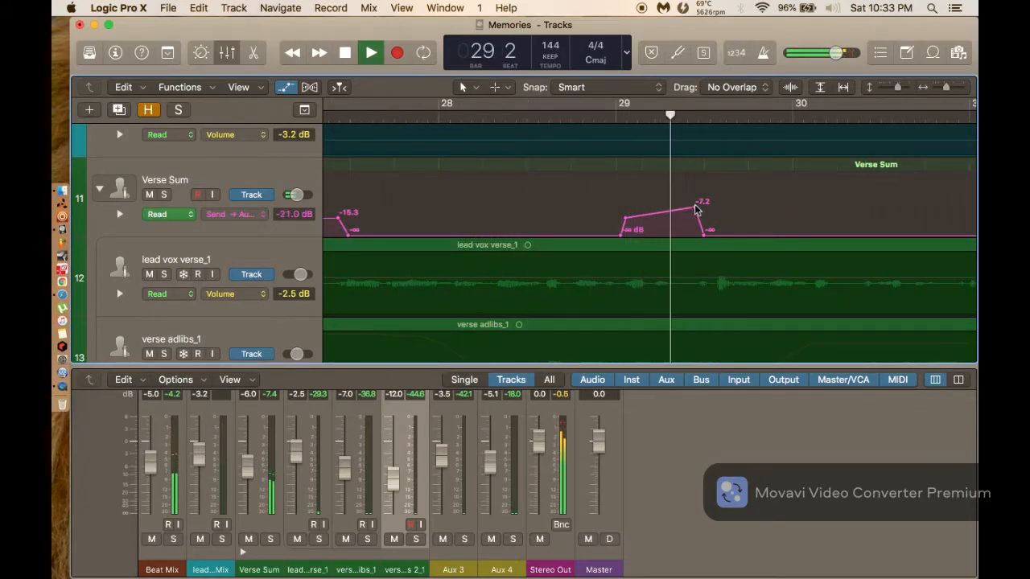
scroll(696, 209, "right", 10)
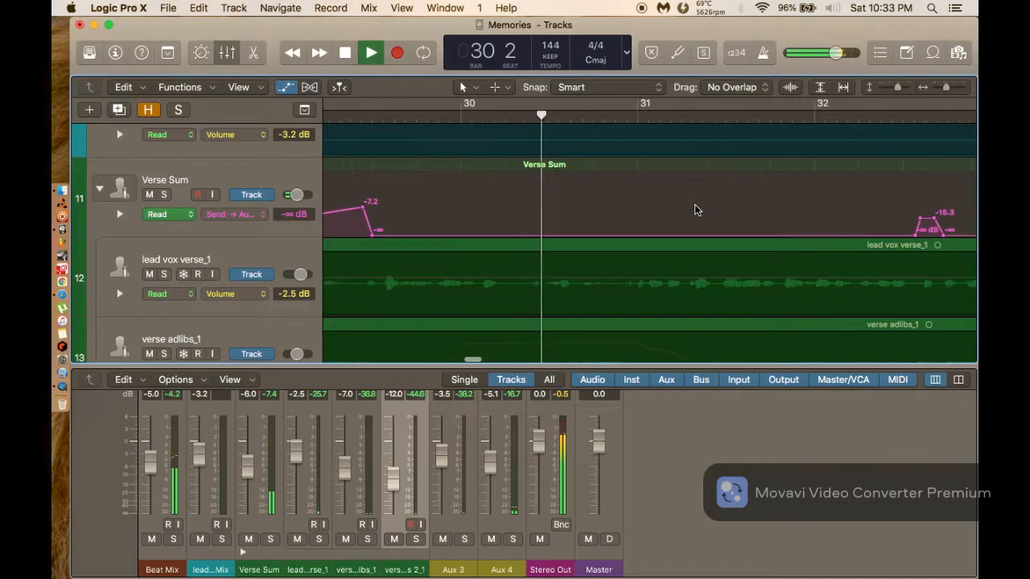
scroll(694, 203, "left", 6)
left_click_drag(592, 207, 593, 211)
left_click(435, 113)
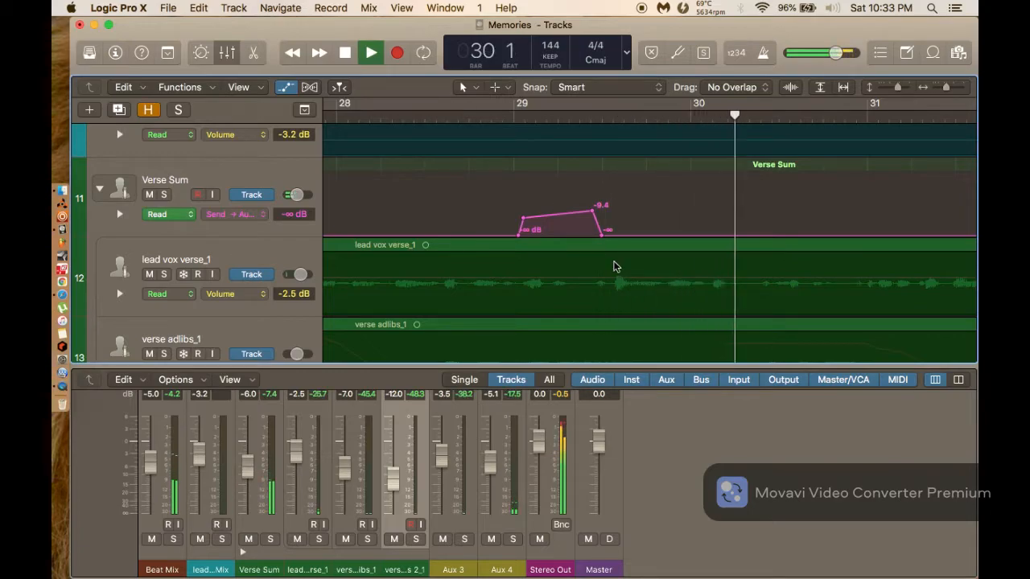
Raise the last upper point of the Verse Sum send spike at bar 36 to -11.3 dB while the mix plays.
scroll(614, 266, "right", 10)
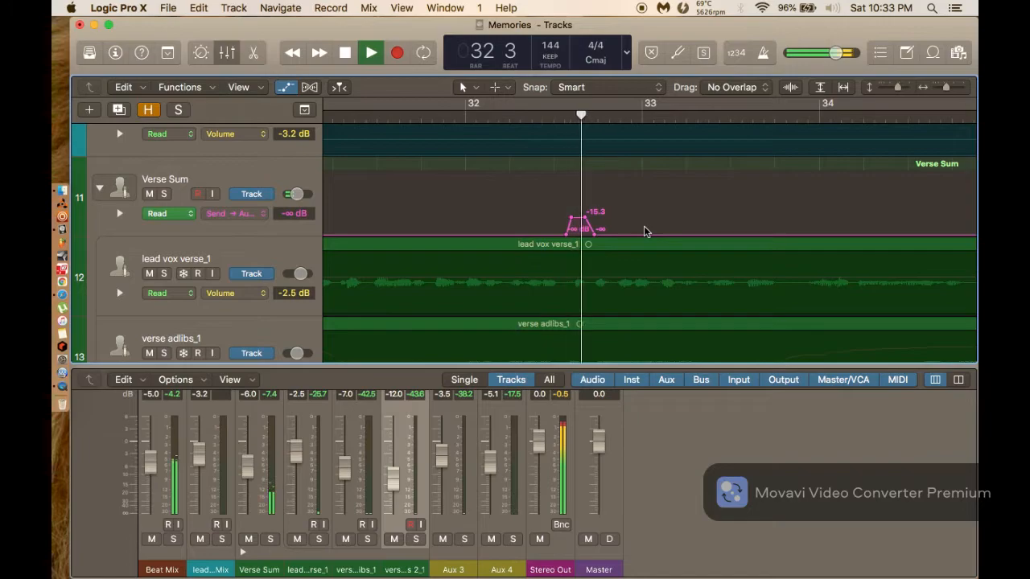
scroll(644, 232, "right", 5)
scroll(644, 231, "right", 5)
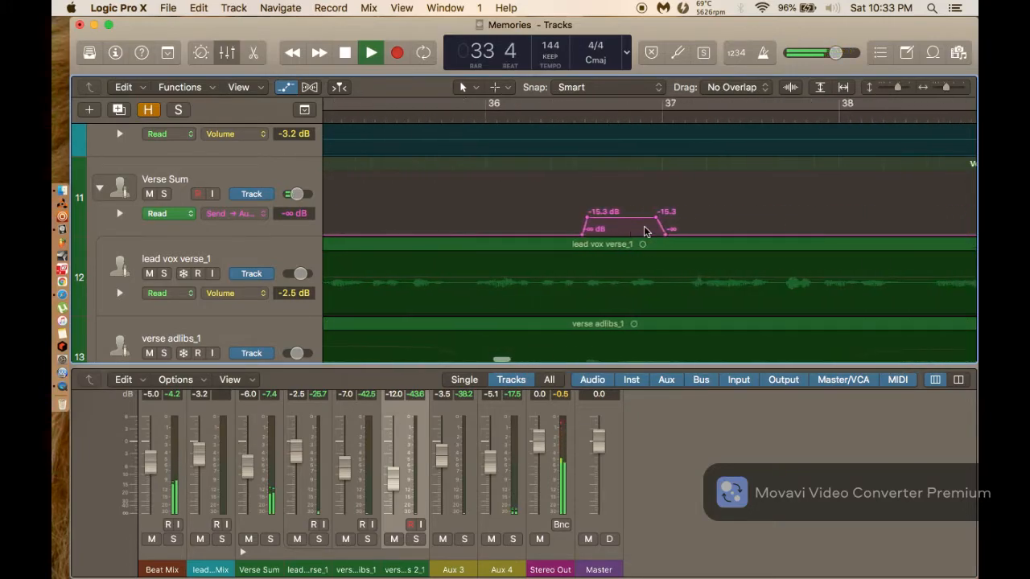
left_click_drag(608, 219, 607, 212)
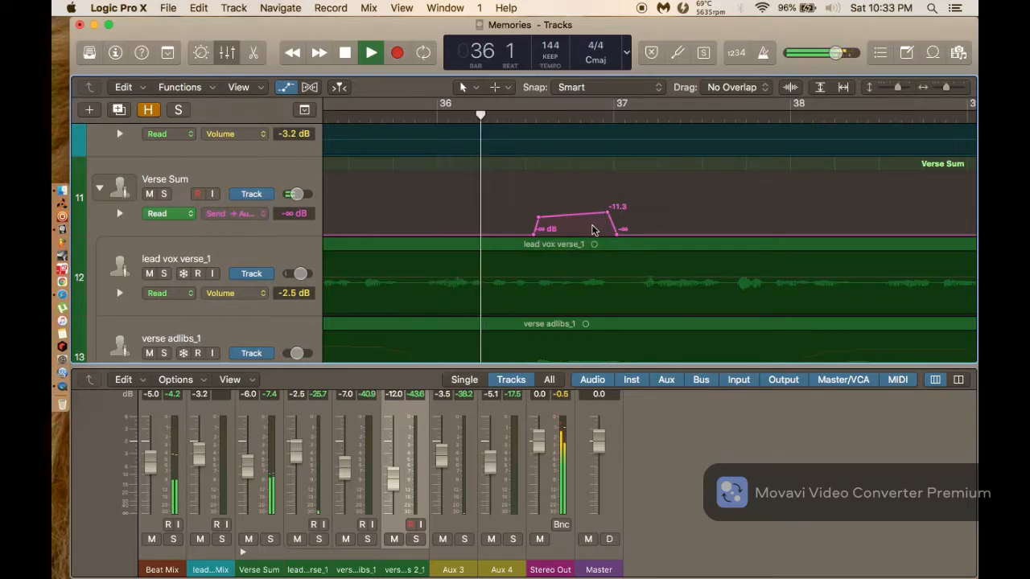
Raise the last upper points of the next two Verse Sum send spikes, to -10.8 dB at bar 40 and -9.4 dB at bar 42.
scroll(593, 231, "right", 10)
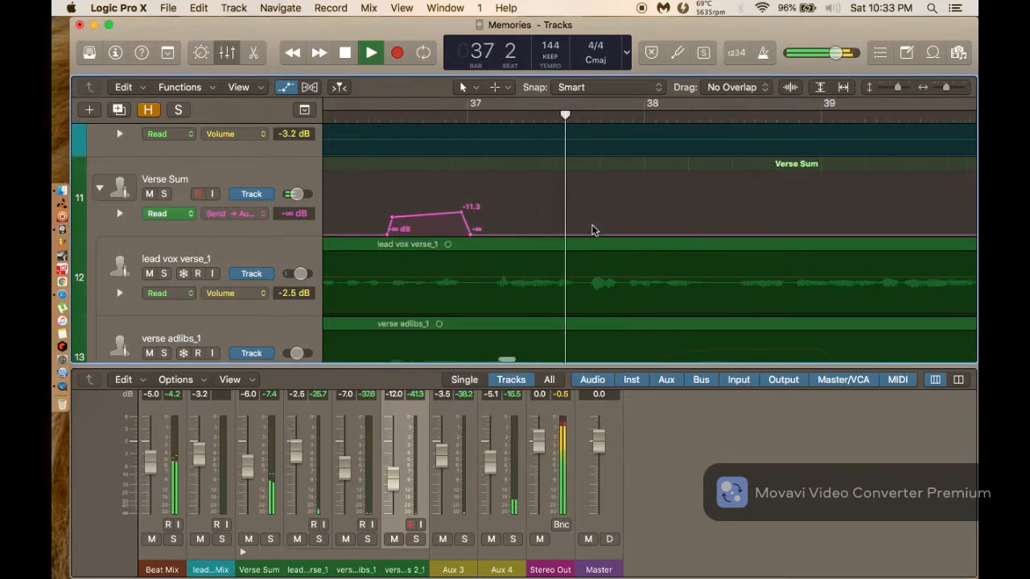
scroll(595, 228, "right", 5)
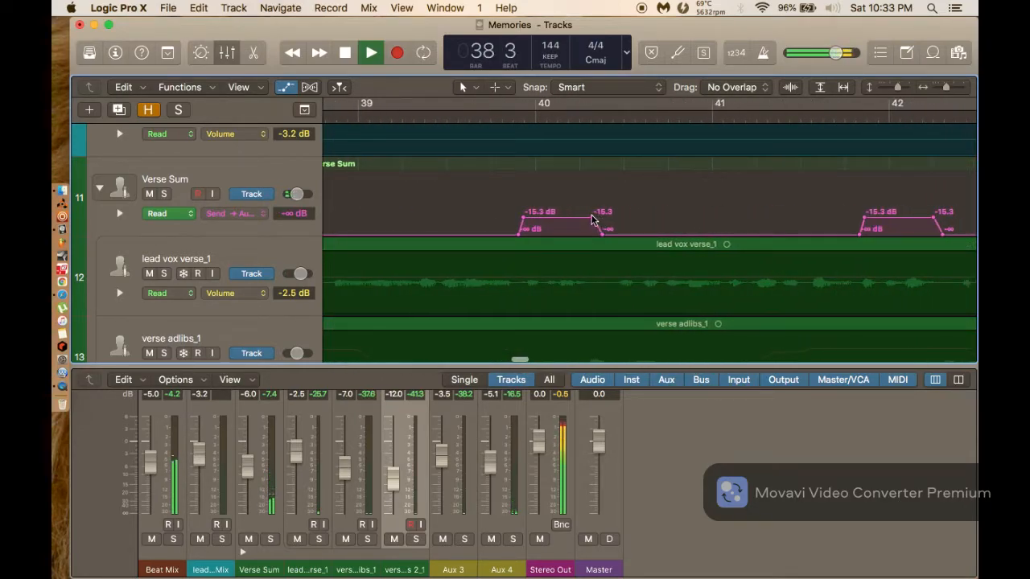
left_click_drag(592, 219, 640, 213)
scroll(595, 217, "right", 8)
scroll(634, 214, "right", 10)
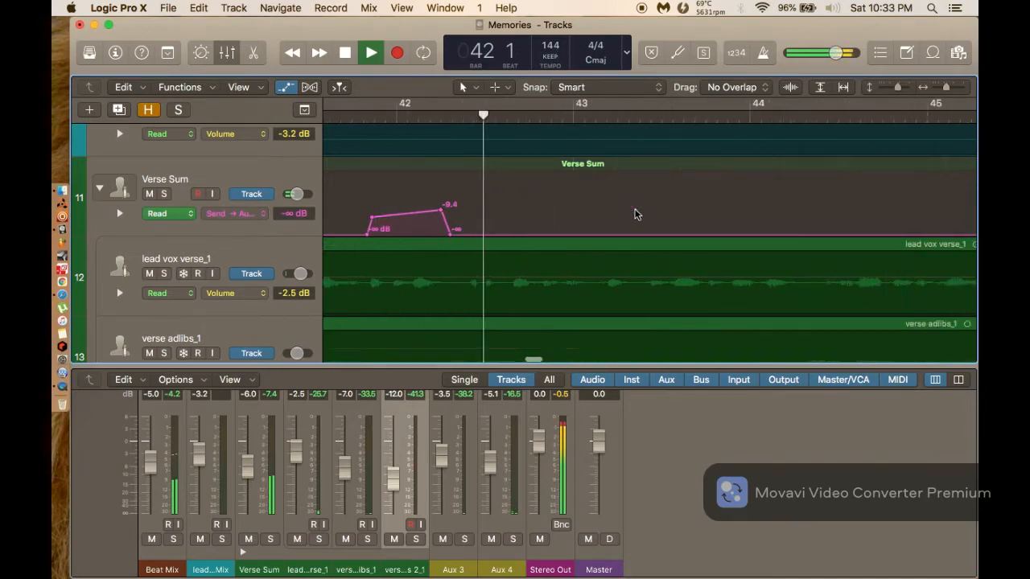
Move the long send ramp's peak to just after bar 49 and its closing point to just before bar 50, and stop playback.
scroll(635, 214, "right", 8)
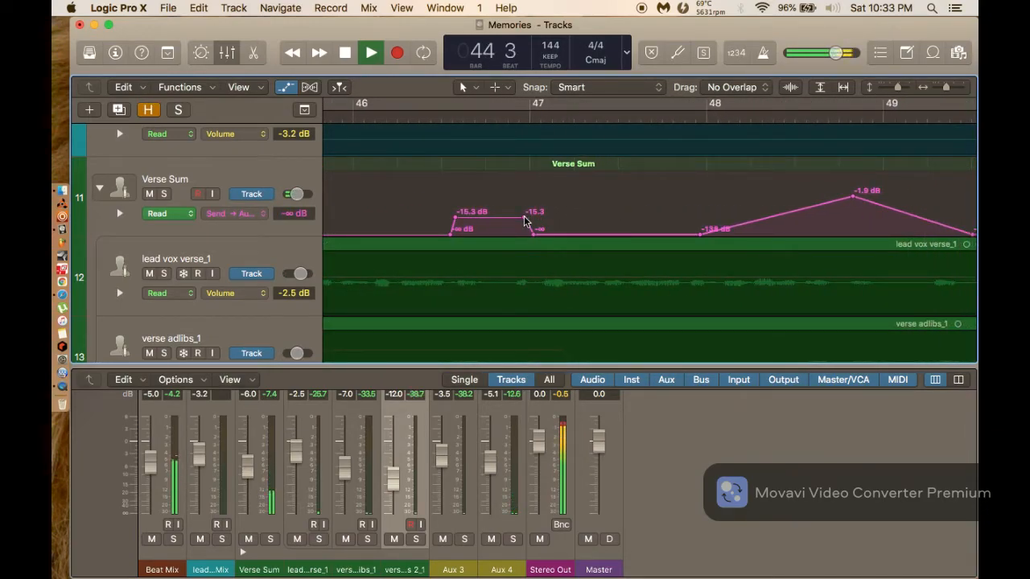
scroll(523, 221, "right", 6)
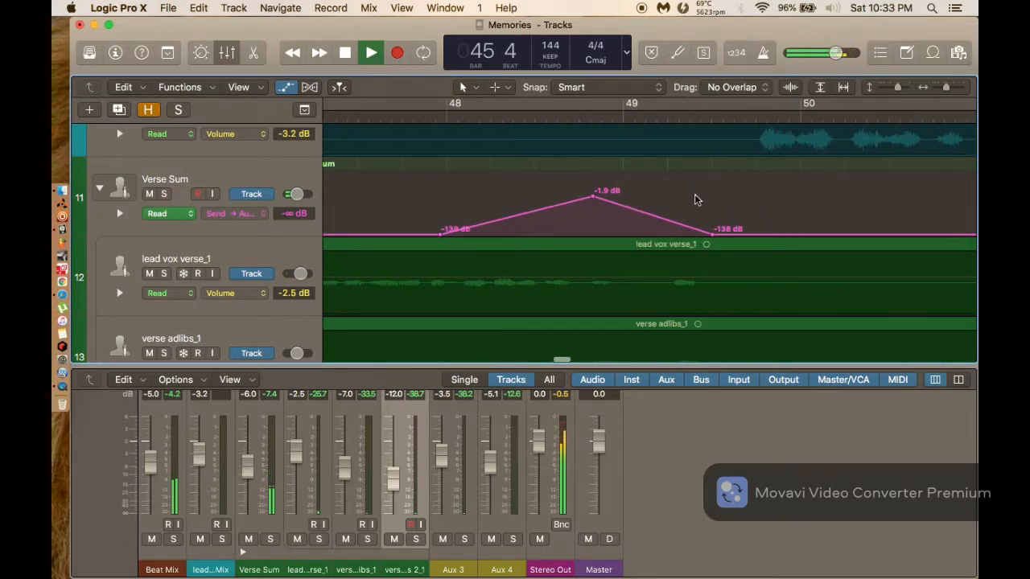
left_click_drag(595, 181, 718, 239)
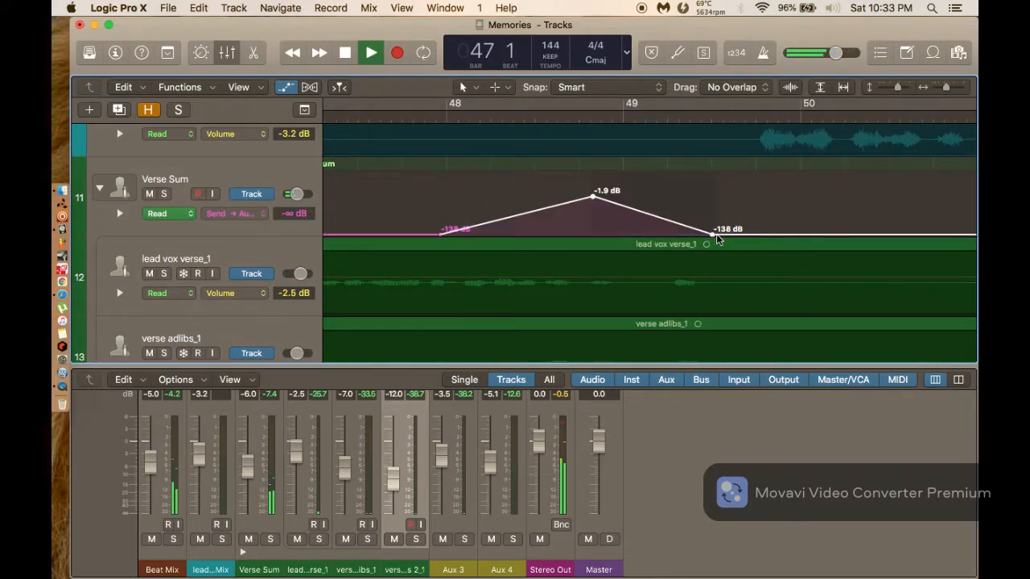
left_click_drag(676, 190, 741, 204)
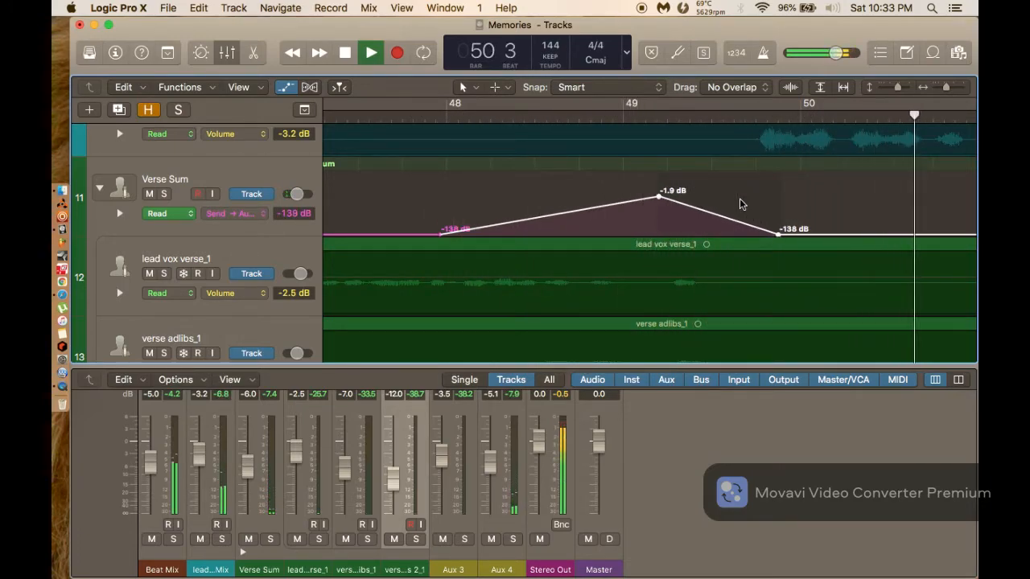
key("space")
Review the Verse Sum send automation, replay the shifted ramp from just before bar 46, and stop at bar 50.
scroll(658, 244, "down", 5)
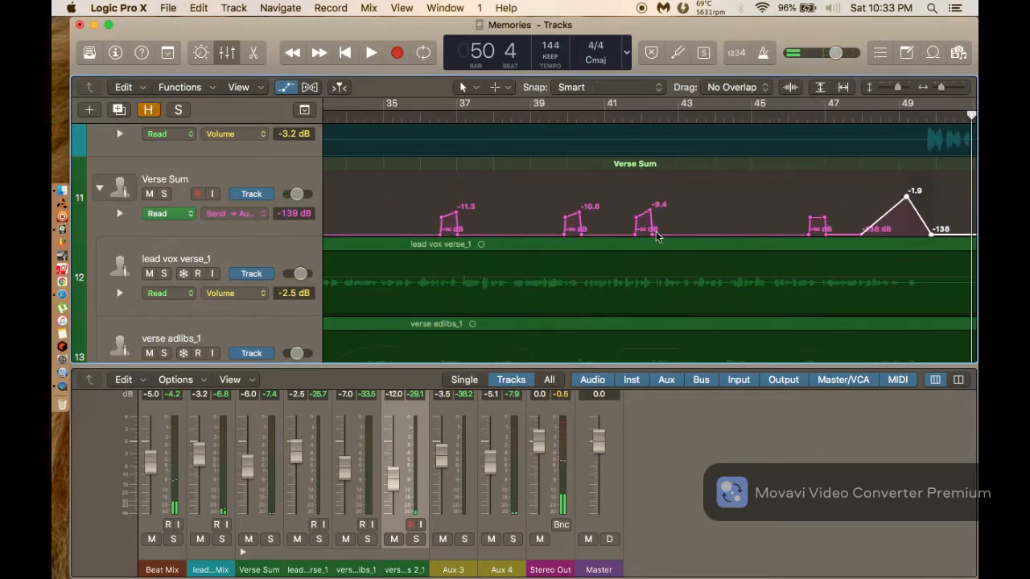
scroll(720, 127, "left", 10)
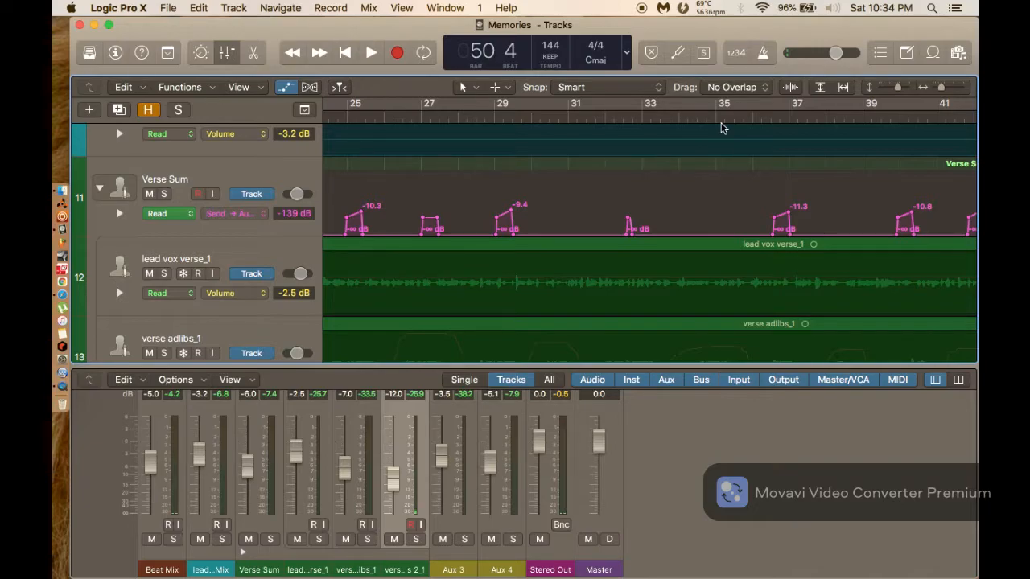
scroll(809, 225, "right", 8)
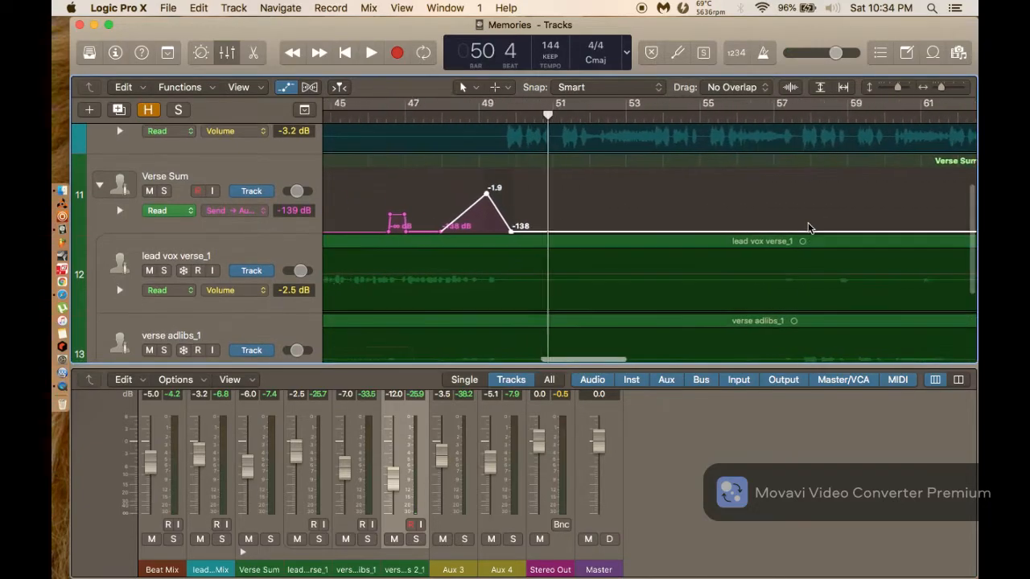
scroll(806, 224, "down", 5)
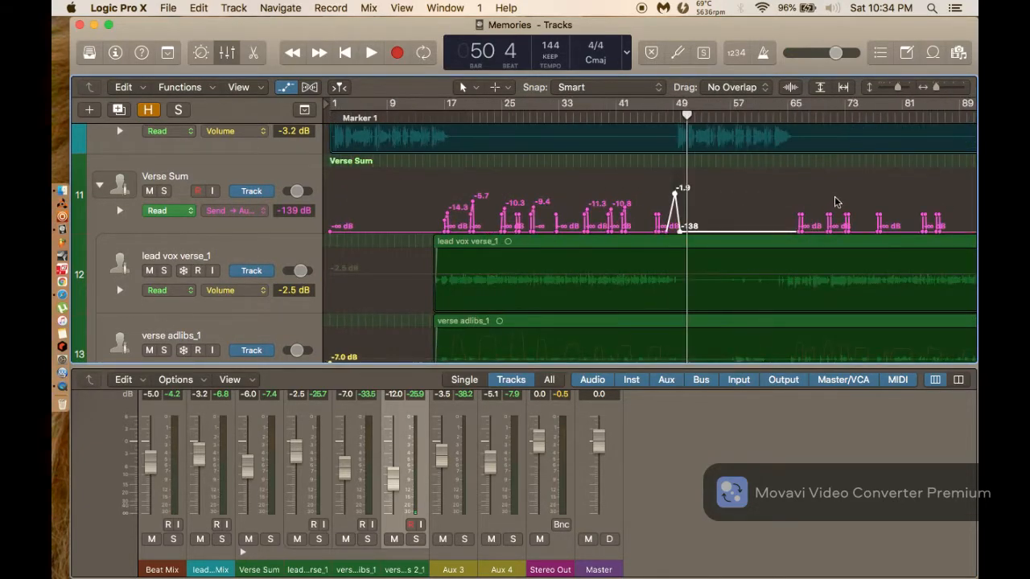
double_click(658, 113)
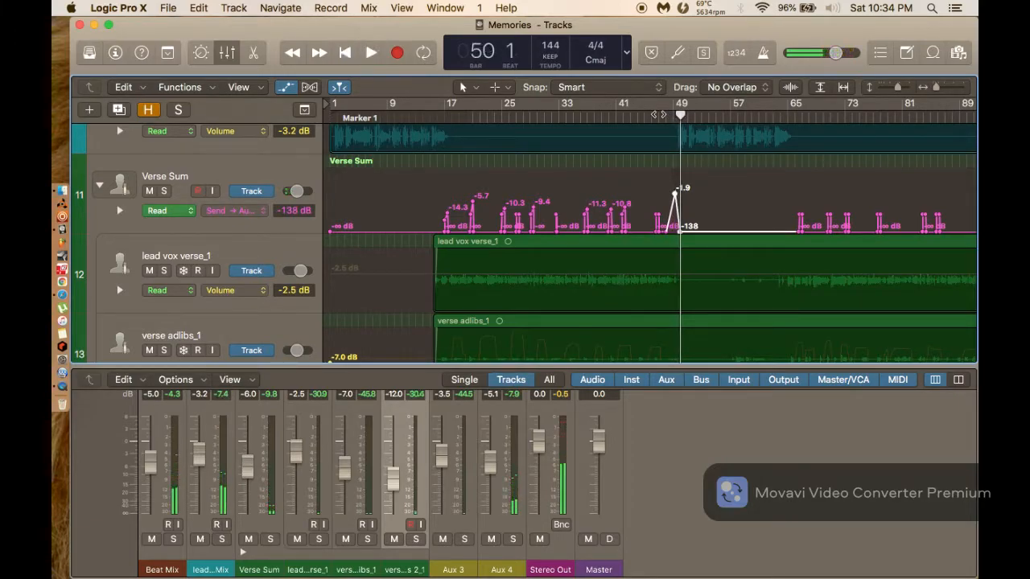
scroll(674, 231, "right", 1)
scroll(674, 231, "left", 1)
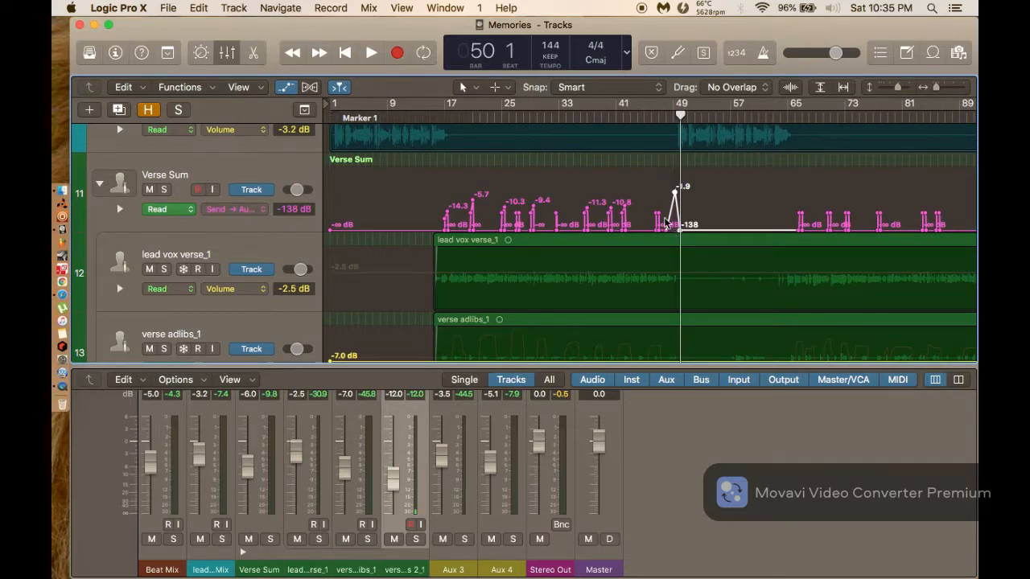
Play the mix from bar 62, and raise the last upper point of the Verse Sum send spike at bar 66 to -10.8 dB.
scroll(660, 152, "up", 8)
scroll(660, 154, "down", 10)
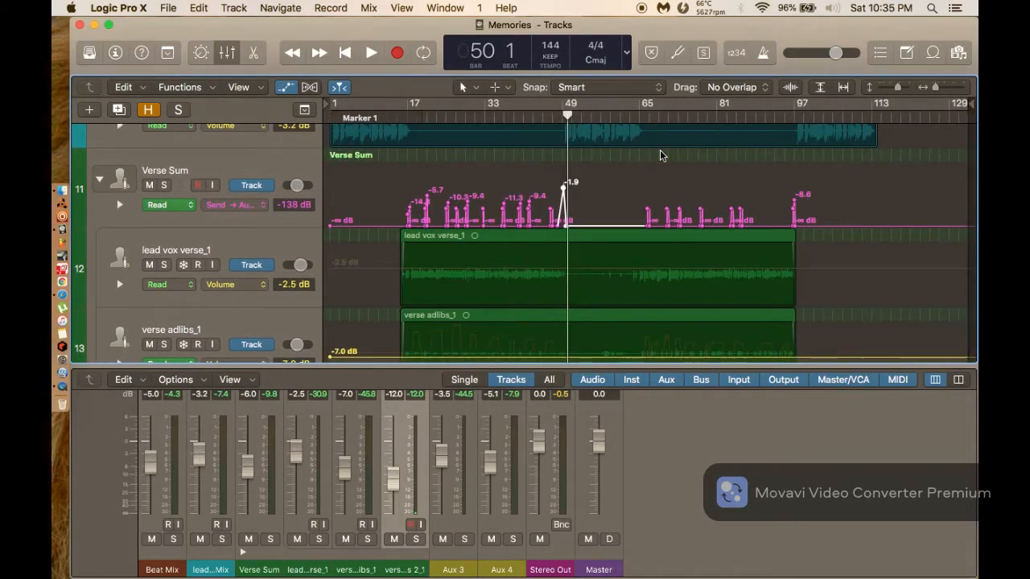
left_click(625, 117)
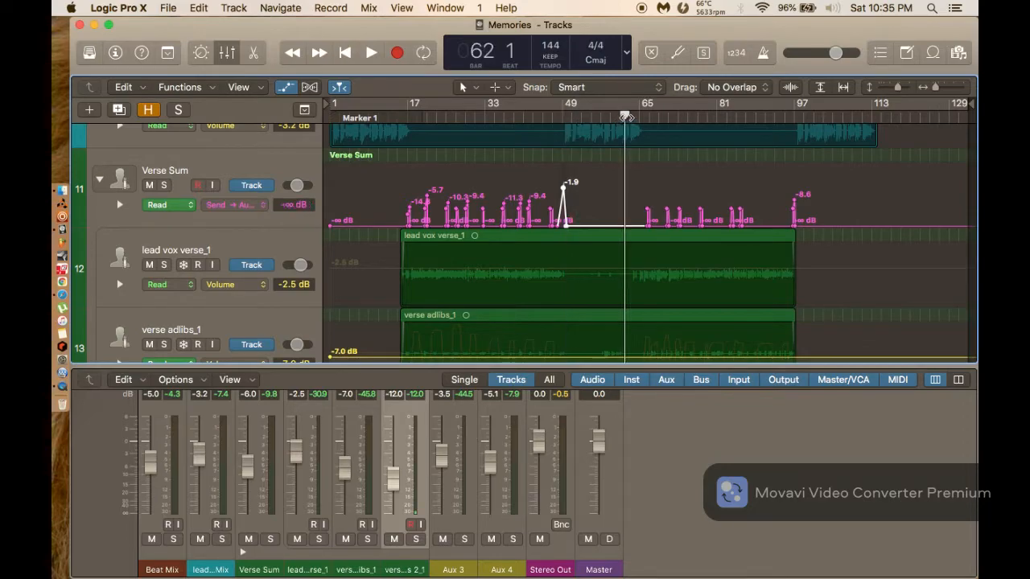
key("space")
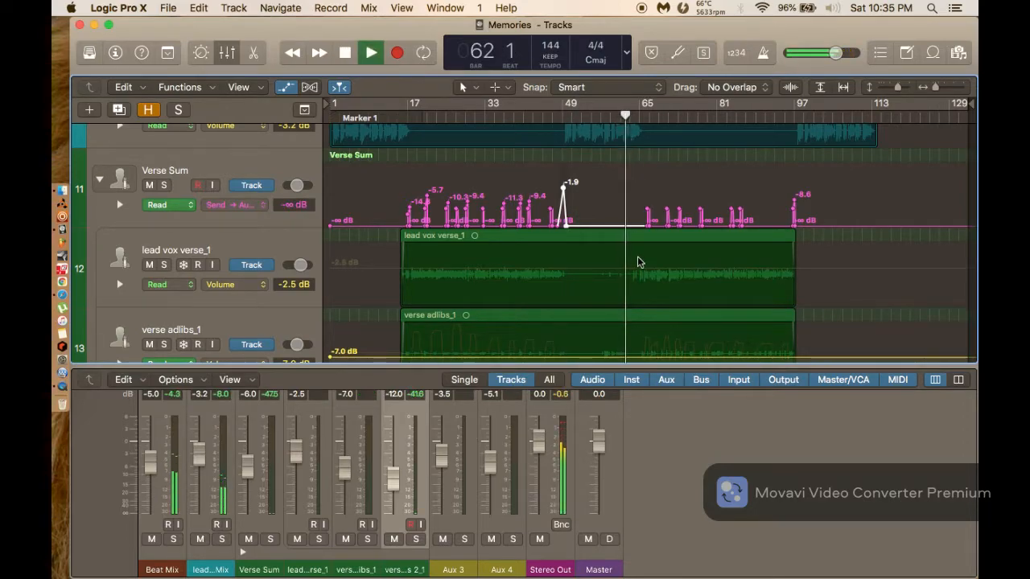
scroll(637, 256, "up", 10)
scroll(637, 262, "right", 5)
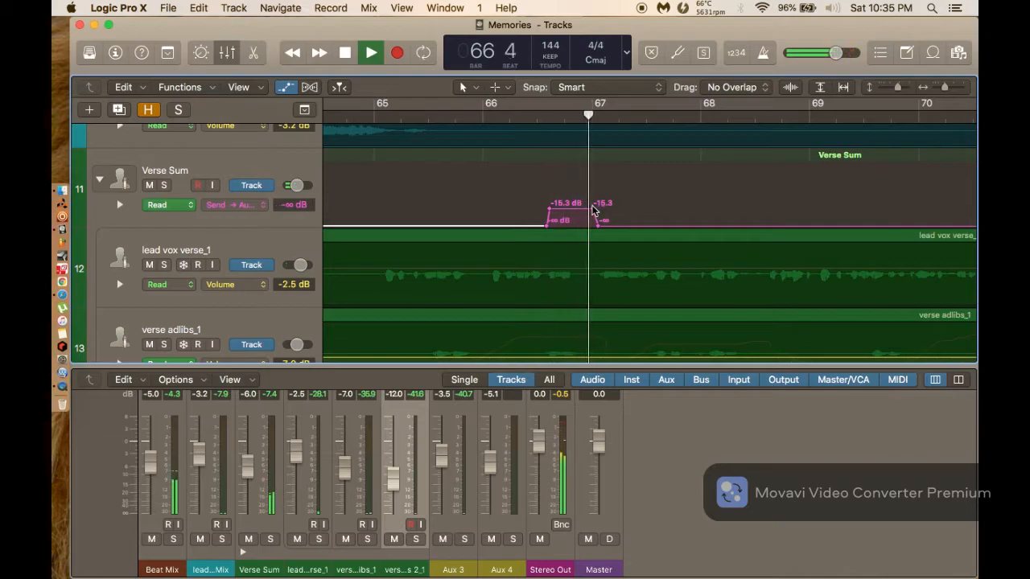
left_click_drag(592, 210, 593, 203)
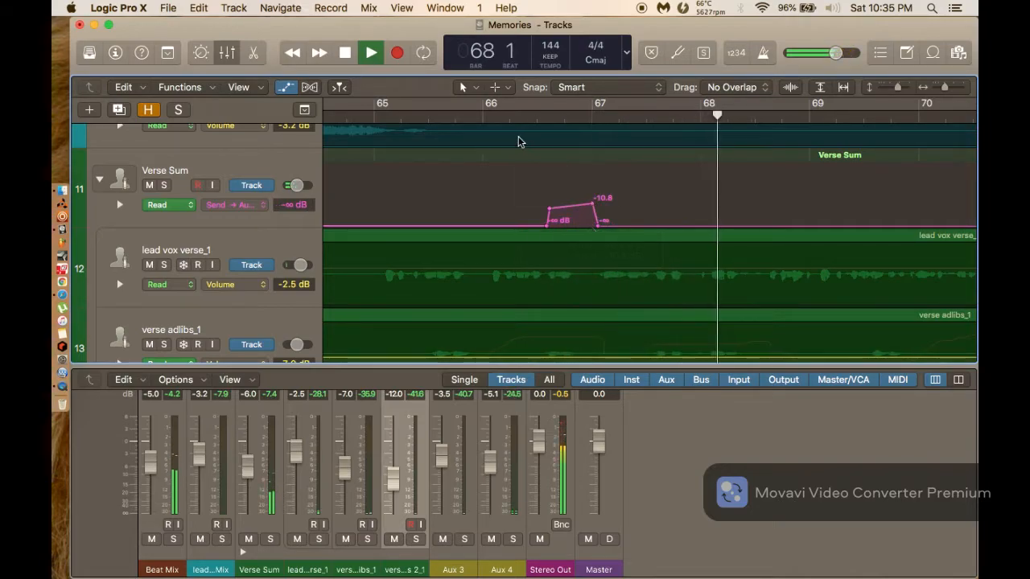
Replay from bar 66, and raise the last upper points of the Verse Sum send spikes at bar 70 to -11.8 dB and bar 73 to -11.3 dB.
left_click(483, 120)
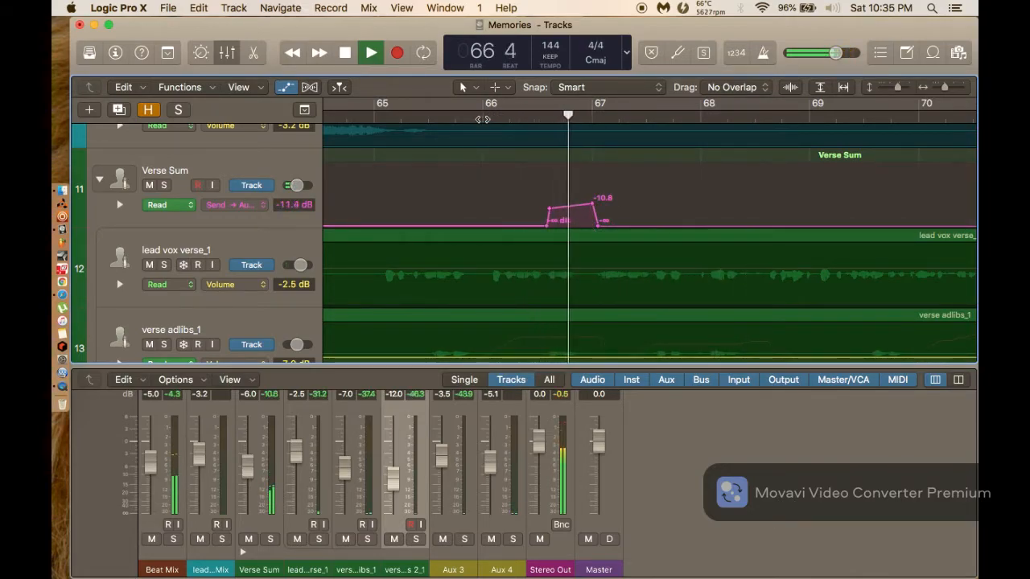
scroll(628, 257, "right", 5)
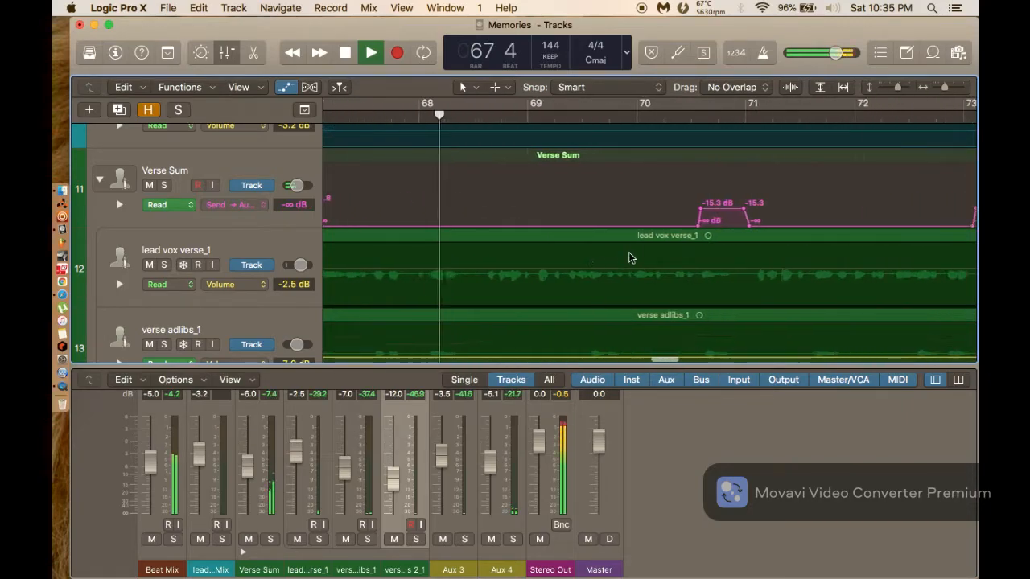
scroll(632, 258, "right", 2)
left_click_drag(666, 211, 666, 208)
scroll(666, 210, "right", 2)
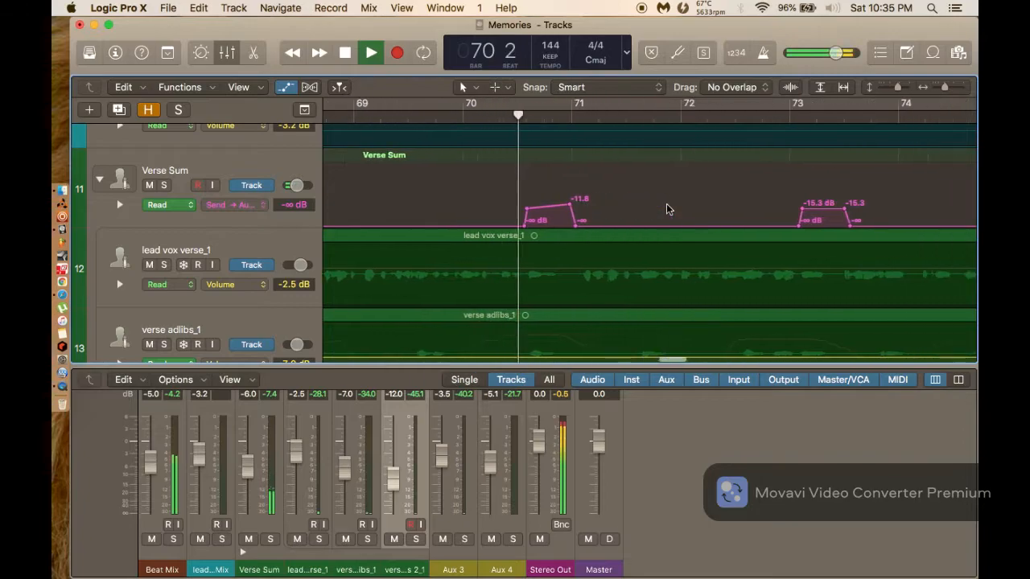
scroll(666, 209, "right", 2)
scroll(666, 209, "right", 2)
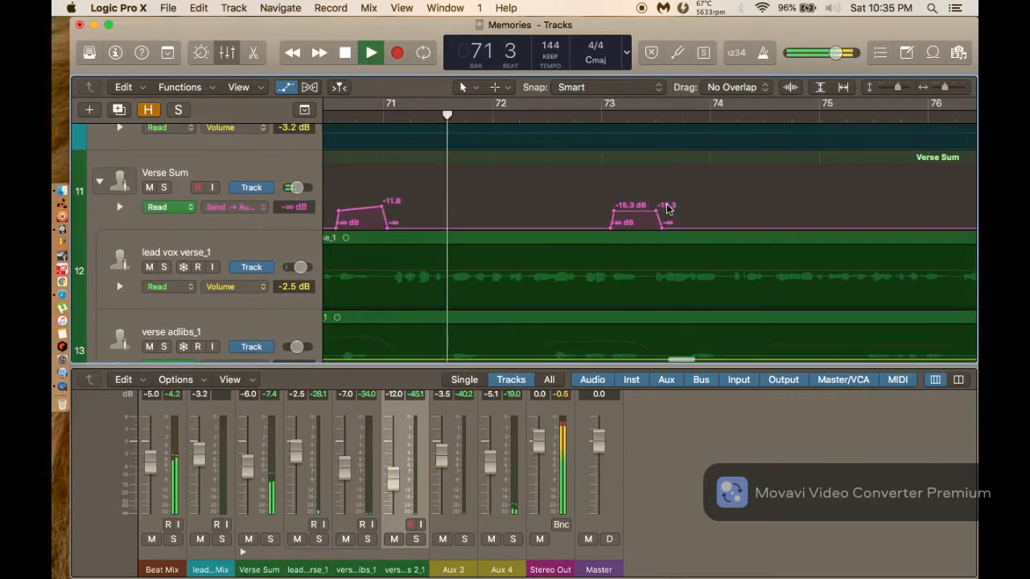
left_click_drag(666, 209, 655, 206)
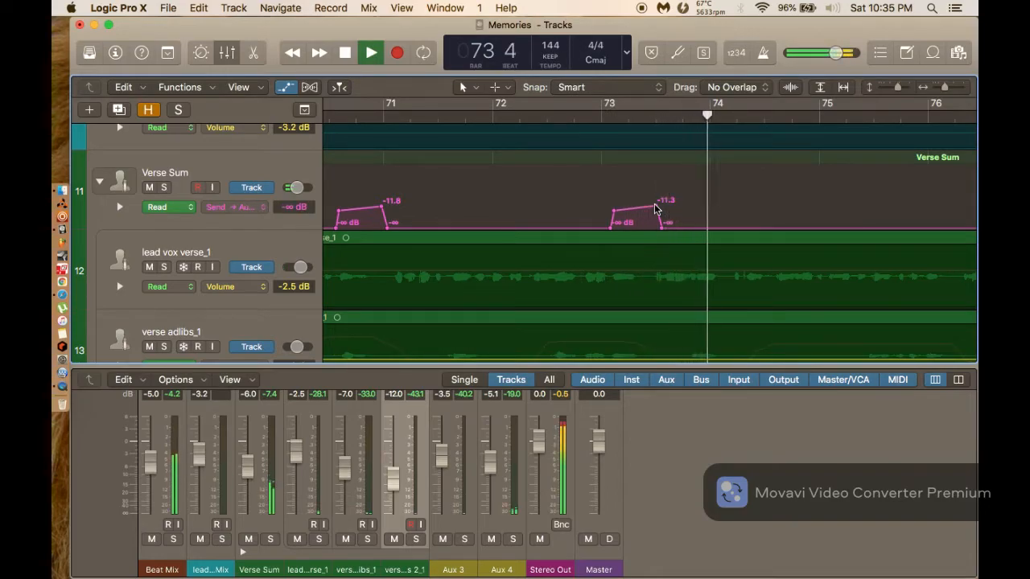
Raise the last upper points of the next two Verse Sum send spikes, to -10.8 dB at bar 77 and -11.8 dB at bar 84.
scroll(722, 233, "right", 4)
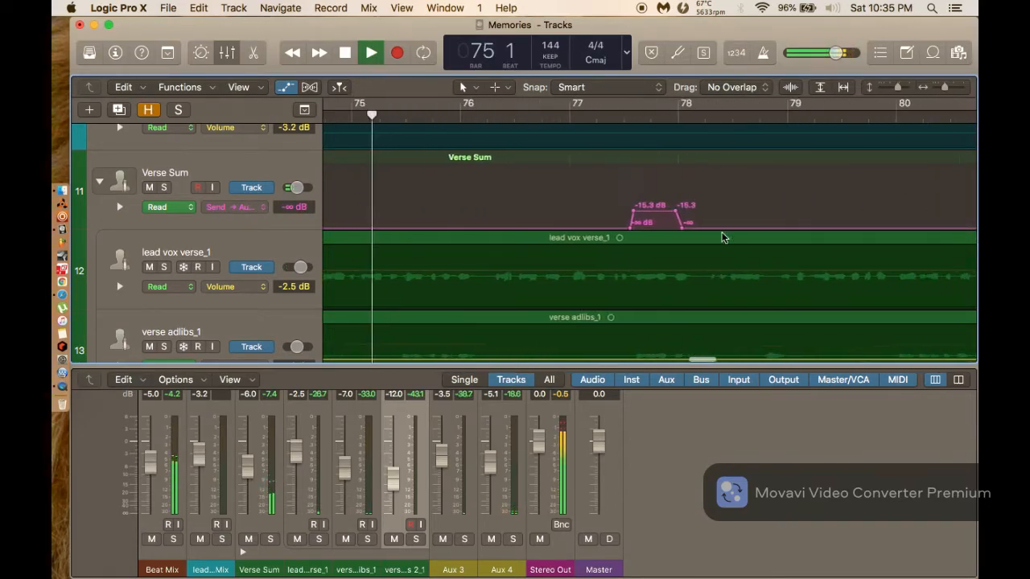
scroll(722, 234, "right", 1)
left_click_drag(639, 208, 640, 203)
scroll(640, 201, "right", 3)
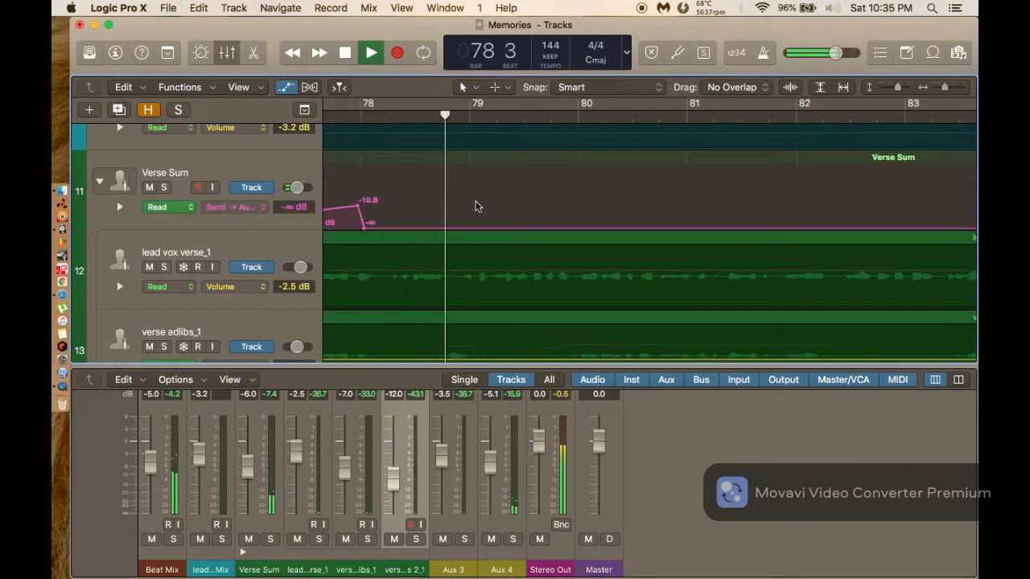
scroll(475, 207, "left", 2)
scroll(475, 206, "right", 5)
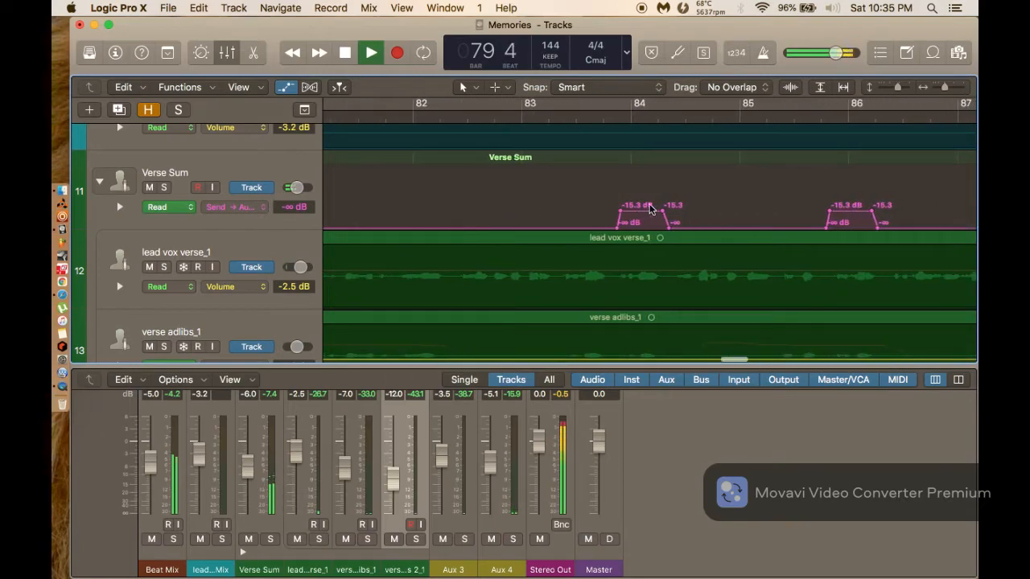
left_click_drag(661, 211, 662, 205)
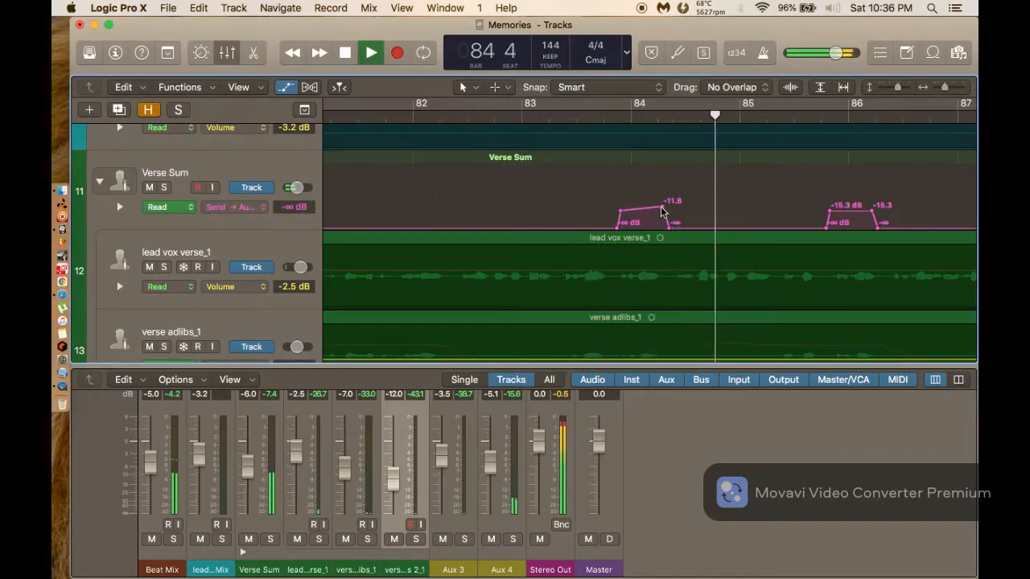
Raise the last upper points of the final two Verse Sum send spikes, at bar 86 and, to -8.6 dB, at bar 97.
scroll(661, 212, "right", 5)
left_click_drag(604, 210, 603, 207)
scroll(602, 207, "right", 15)
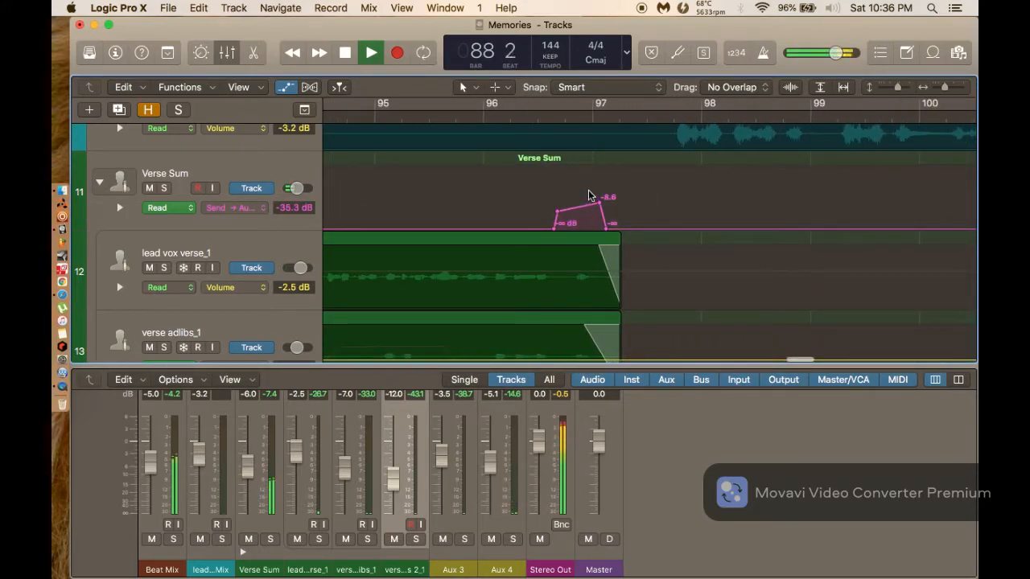
Try moving the last two points of the bar 97 send spike to the end of the verse regions, stop playback, and undo the move.
left_click_drag(588, 183, 613, 226)
left_click_drag(605, 187, 625, 184)
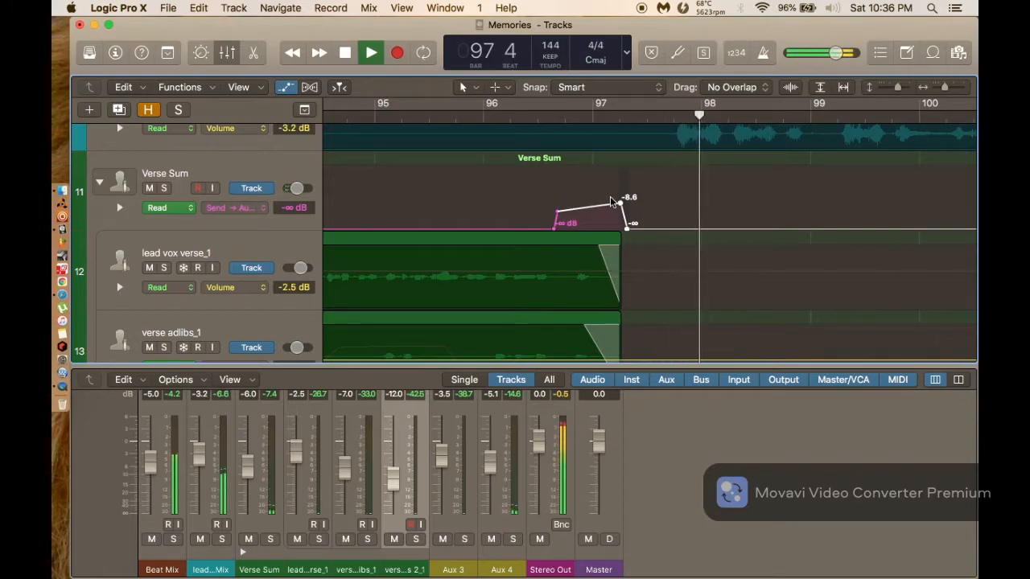
key("space")
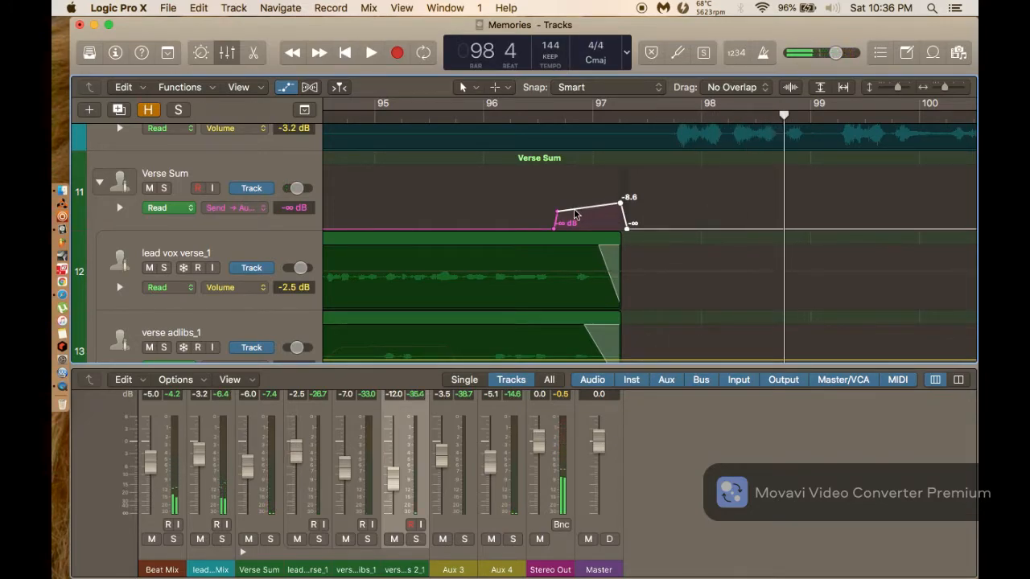
key("super+z")
Replay the bar 97 send spike from just after bar 96 to judge its original timing, stopping at bar 98.
left_click(512, 117)
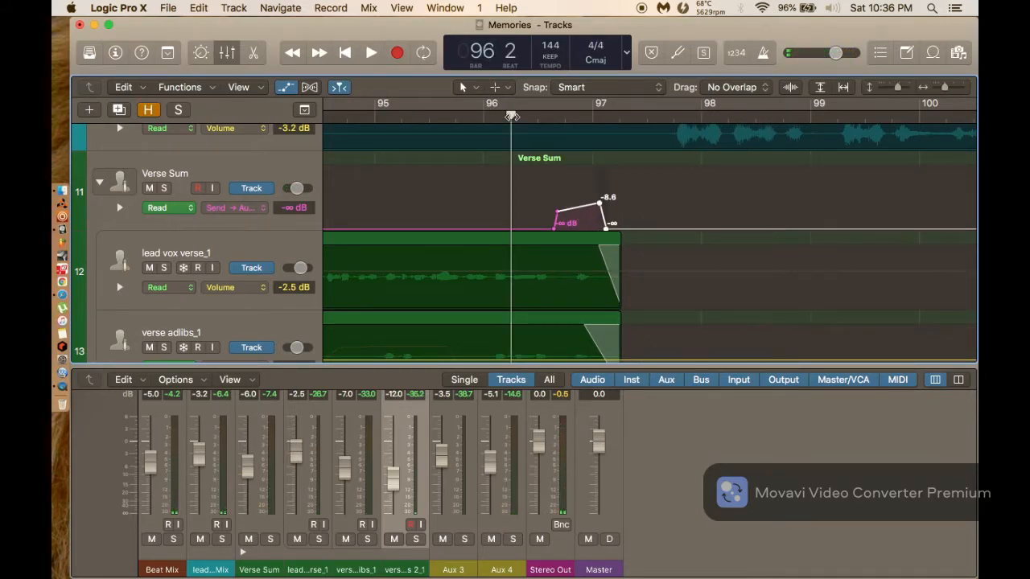
key("space")
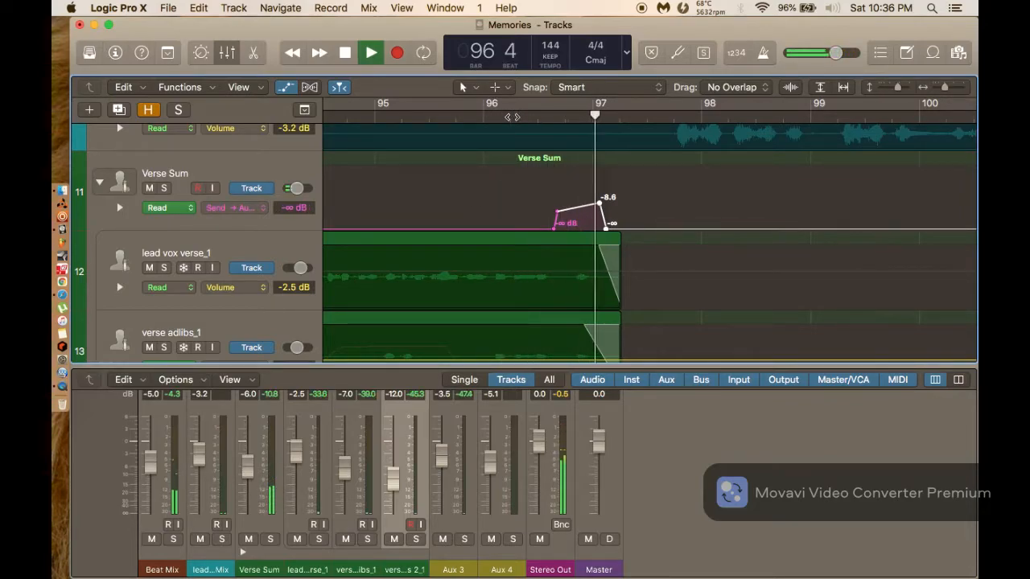
key("space")
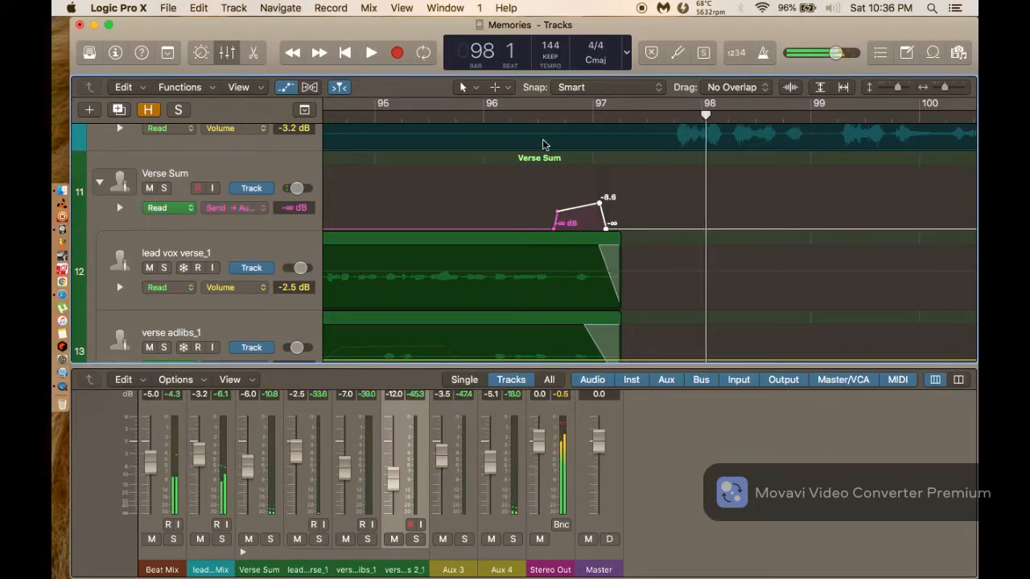
Move the bar 97 spike's last two points to the end of the verse regions, replay from bar 96, and save the project.
left_click_drag(601, 186, 618, 185)
left_click(484, 121)
key("space")
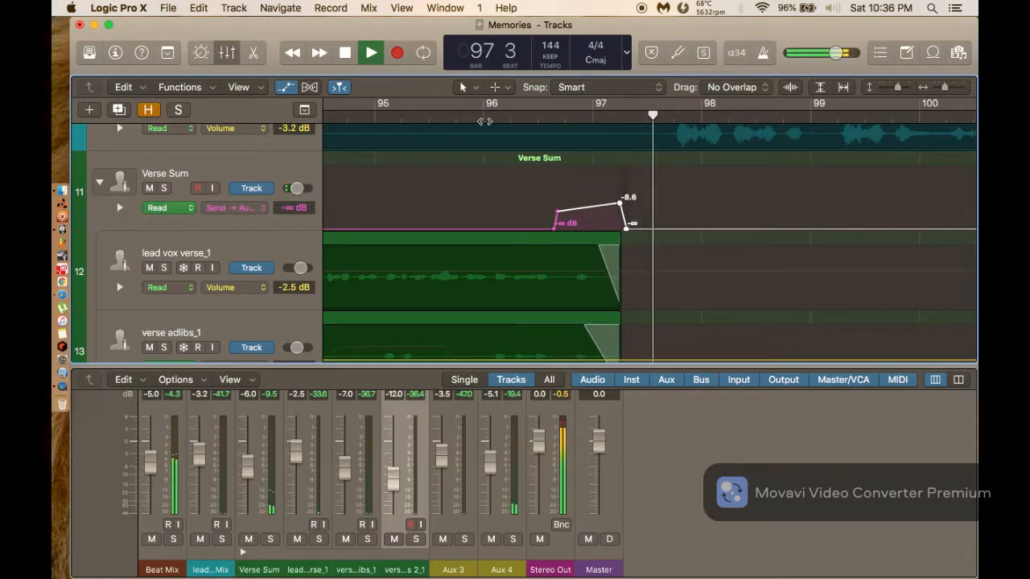
key("space")
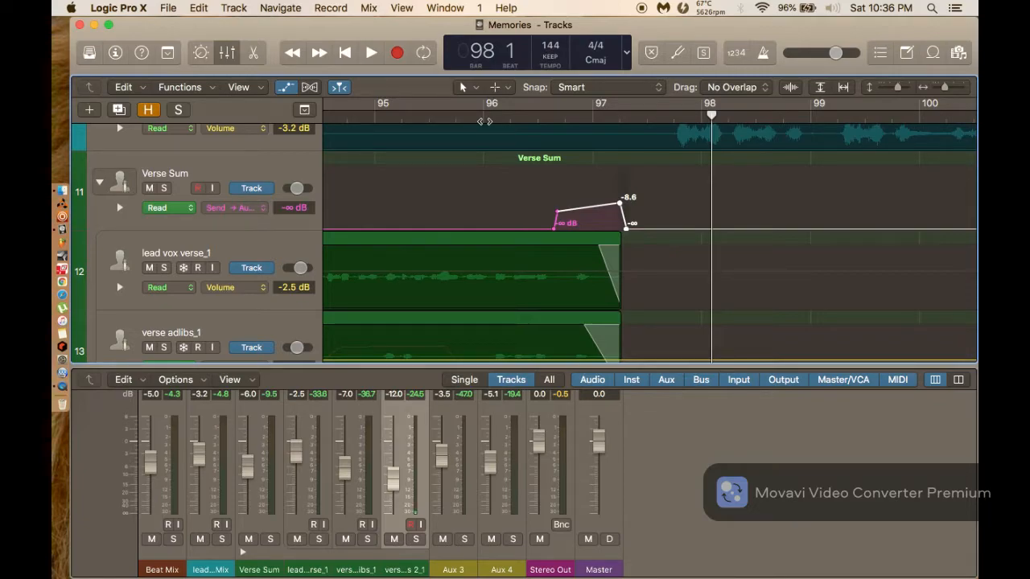
key("super+s")
Select the lead vox verse and both verse ad-lib tracks, review them with the whole arrangement in view, and hide the automation.
key("super+Left")
key("super+Left")
key("super+Left")
key("super+Left")
key("super+Left")
key("super+Left")
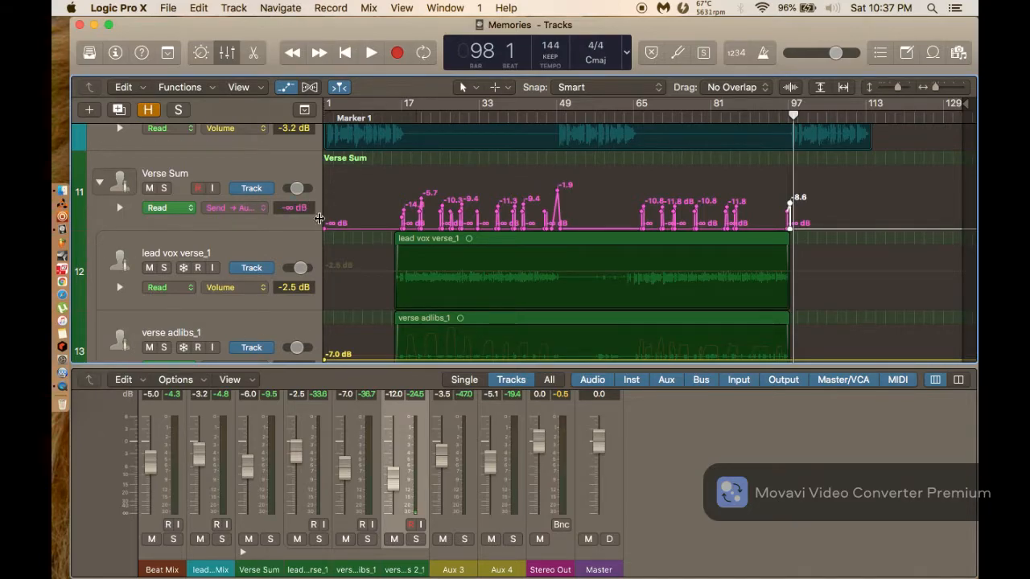
left_click(271, 234)
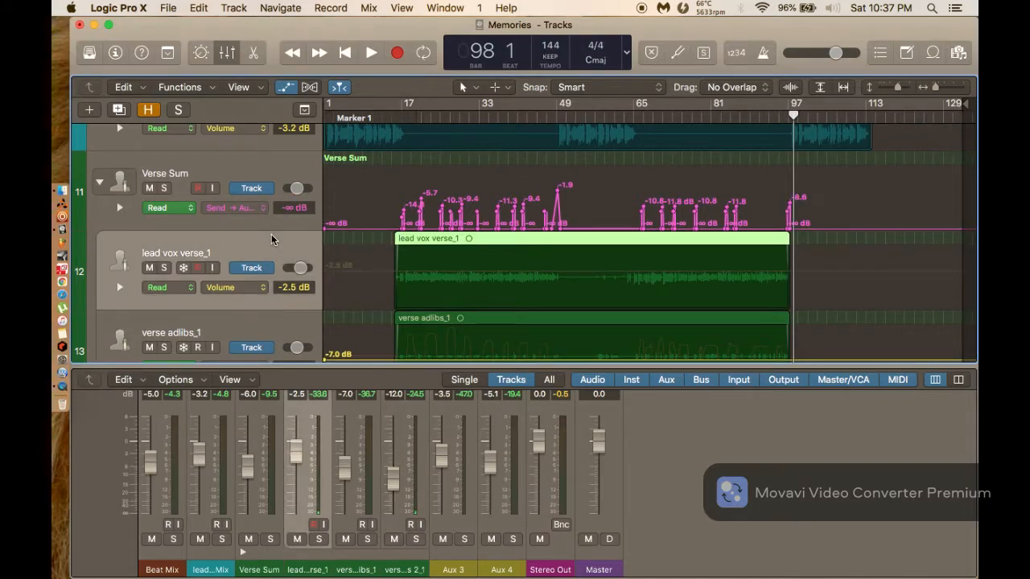
scroll(271, 234, "down", 5)
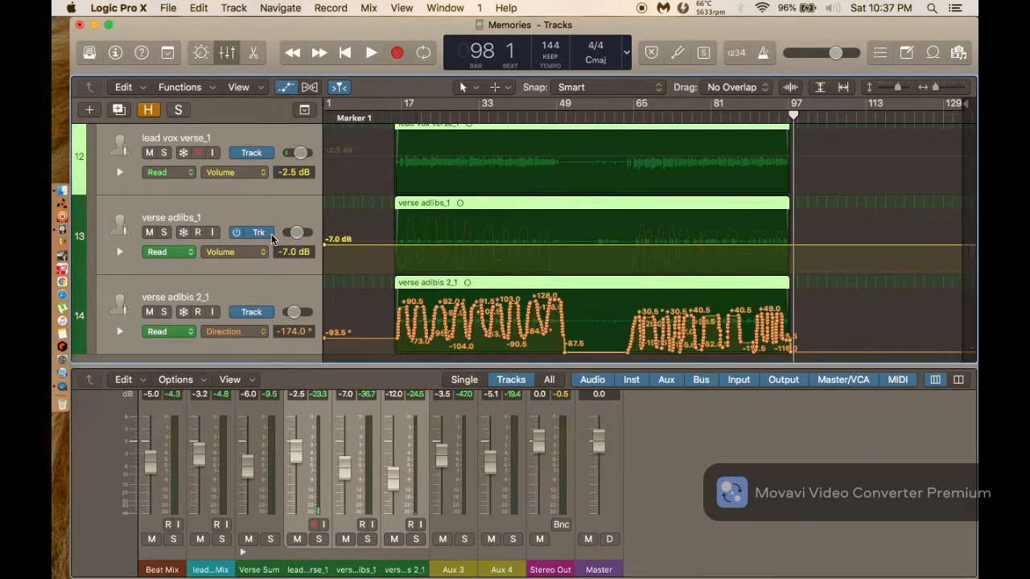
scroll(271, 239, "down", 1)
scroll(271, 239, "up", 8)
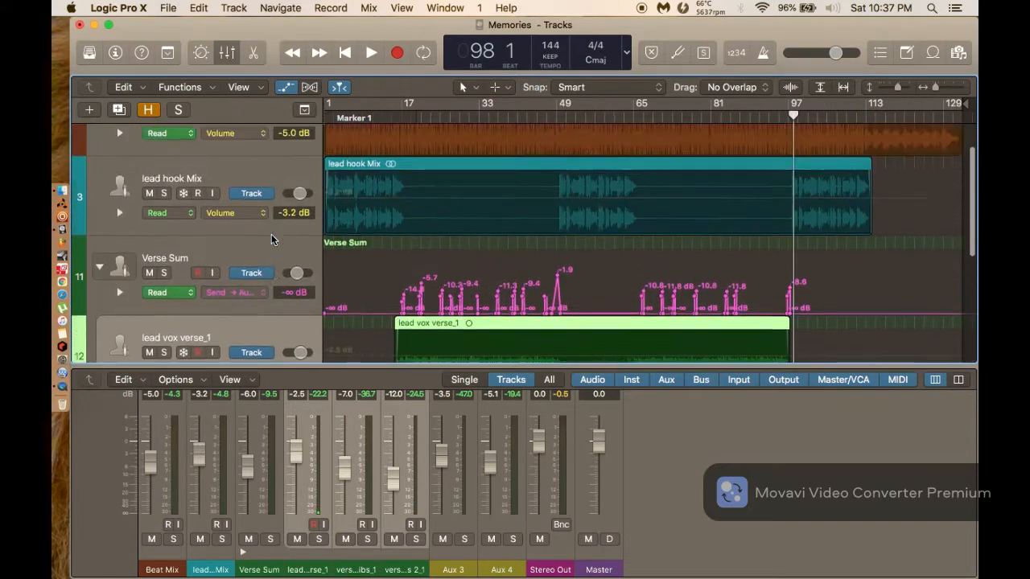
scroll(271, 234, "down", 5)
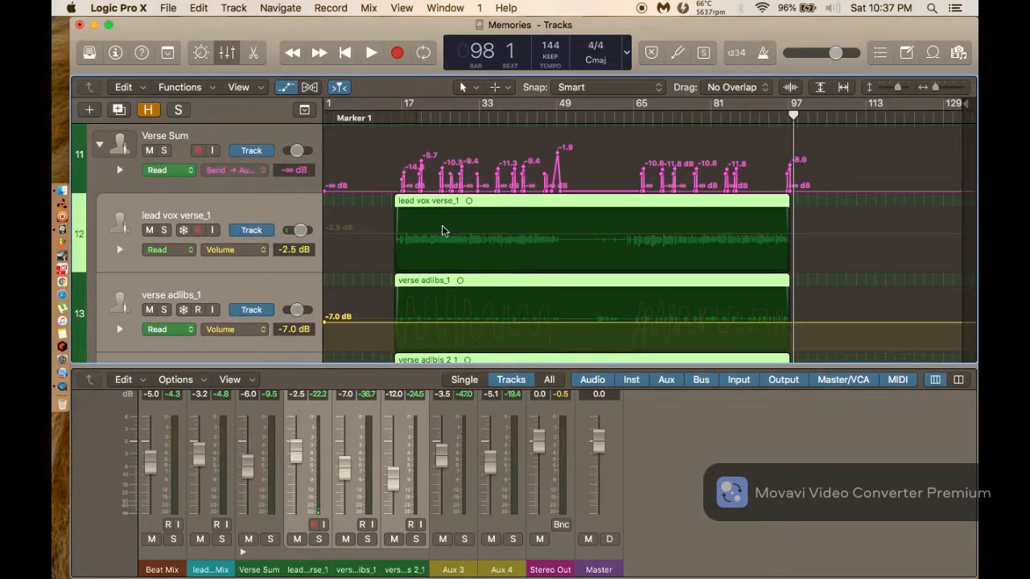
key("a")
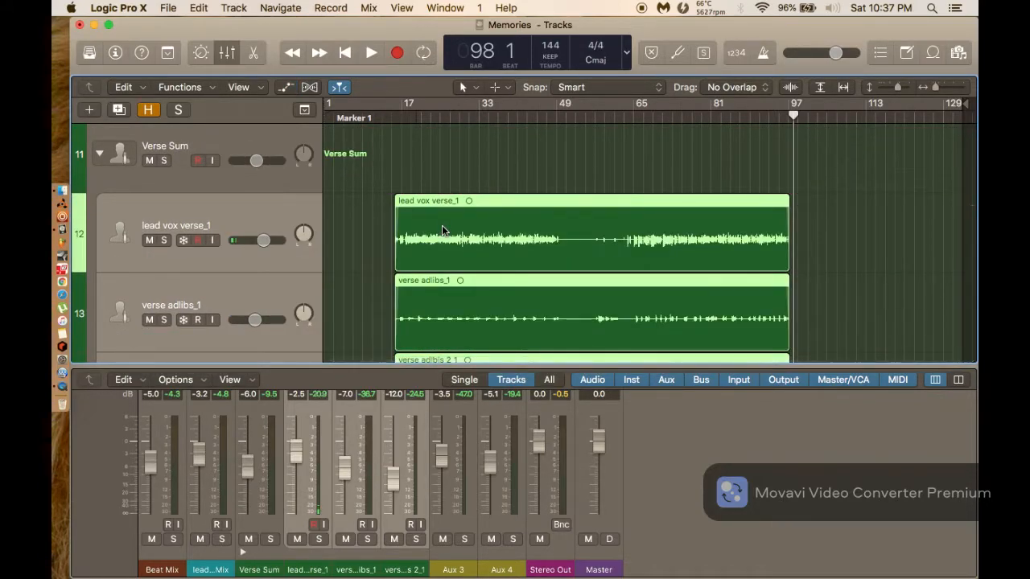
Select the Verse Sum stack together with its lead vox track and two verse ad-lib tracks.
right_click(442, 231)
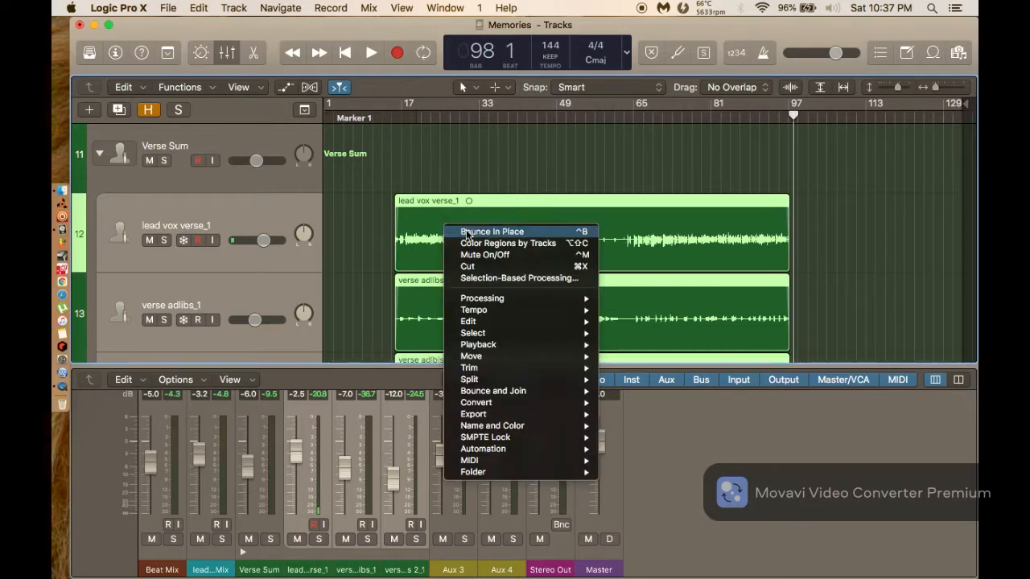
left_click(245, 144)
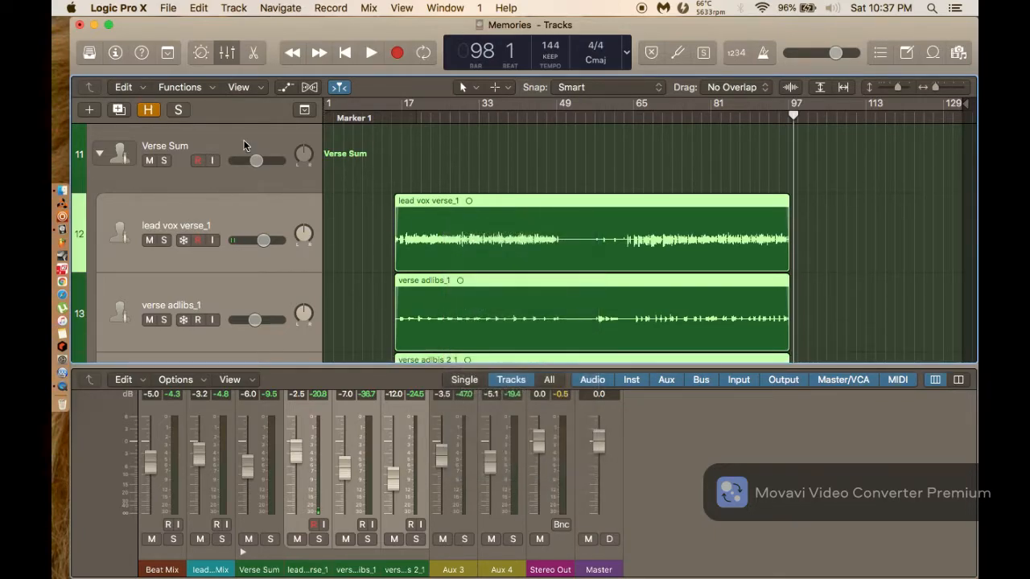
left_click(244, 144)
key("shift+Down")
key("shift+Down")
key("shift+Down")
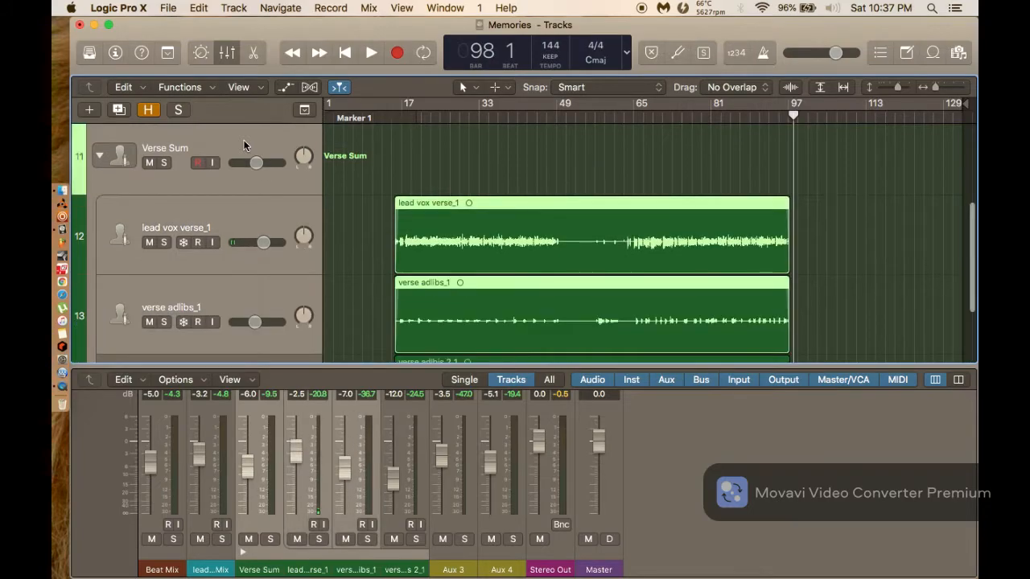
scroll(383, 201, "up", 2)
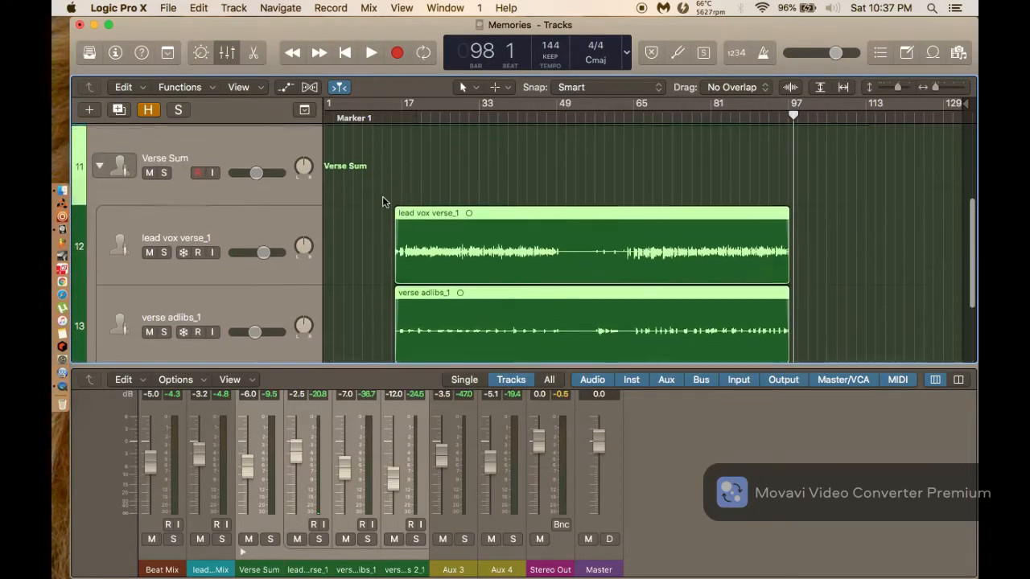
Bounce the selected verse regions in place to a new track named "lead vox verse Mix", excluding the audio tail from the file.
right_click(408, 236)
left_click(457, 242)
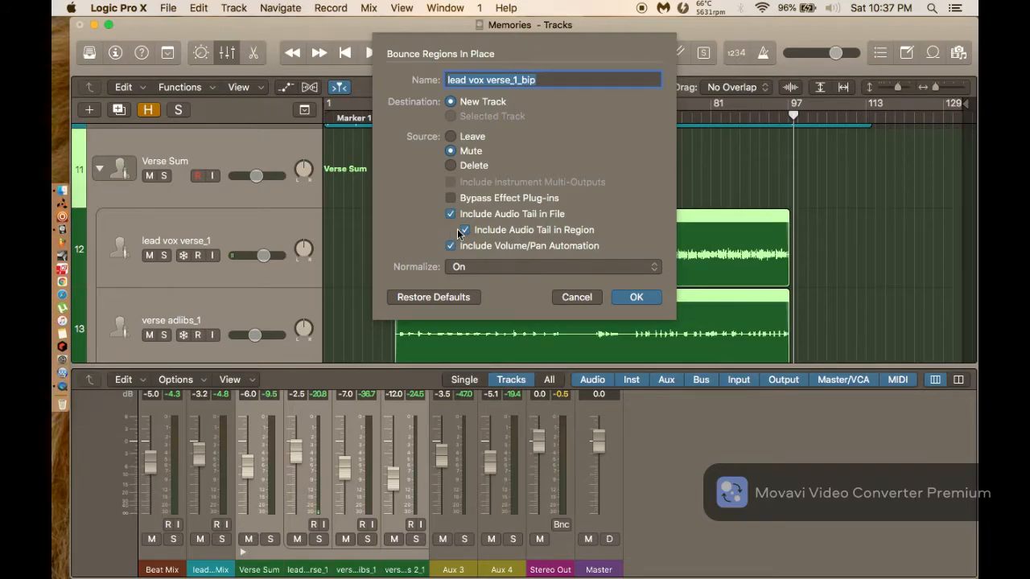
left_click(450, 214)
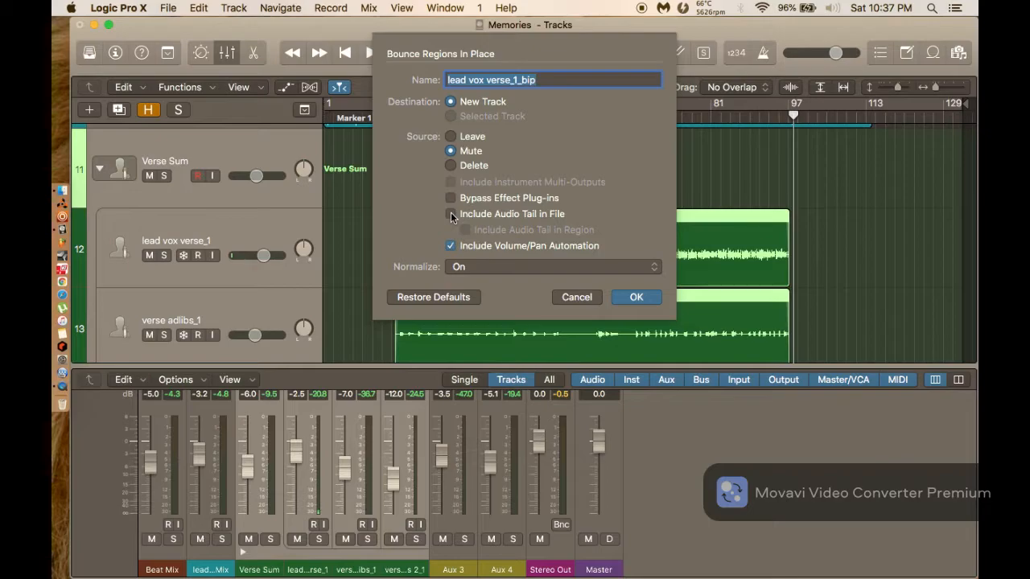
left_click(556, 79)
key("BackSpace")
key("BackSpace")
key("BackSpace")
key("BackSpace")
key("BackSpace")
key("BackSpace")
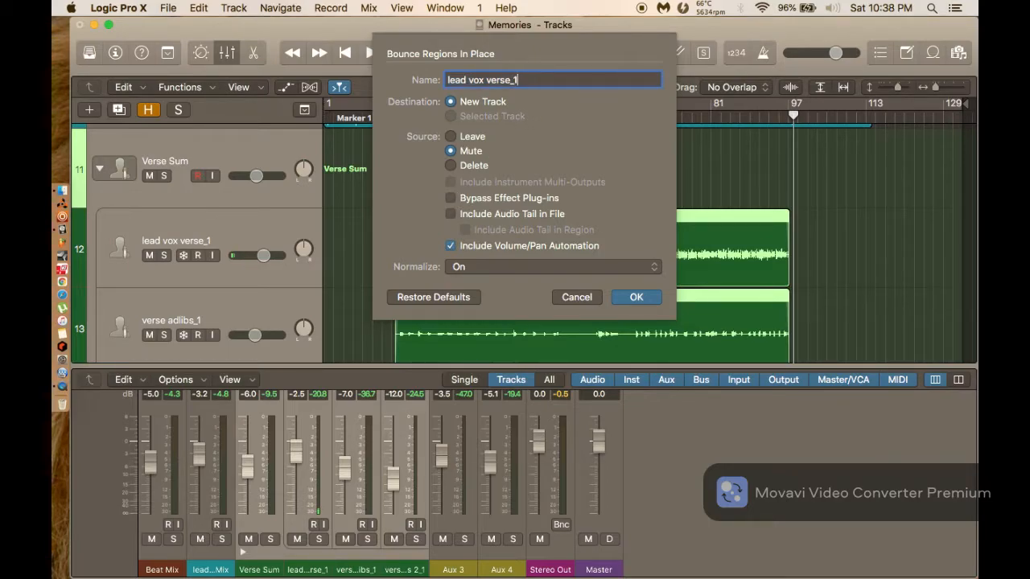
type("Mix")
left_click(636, 298)
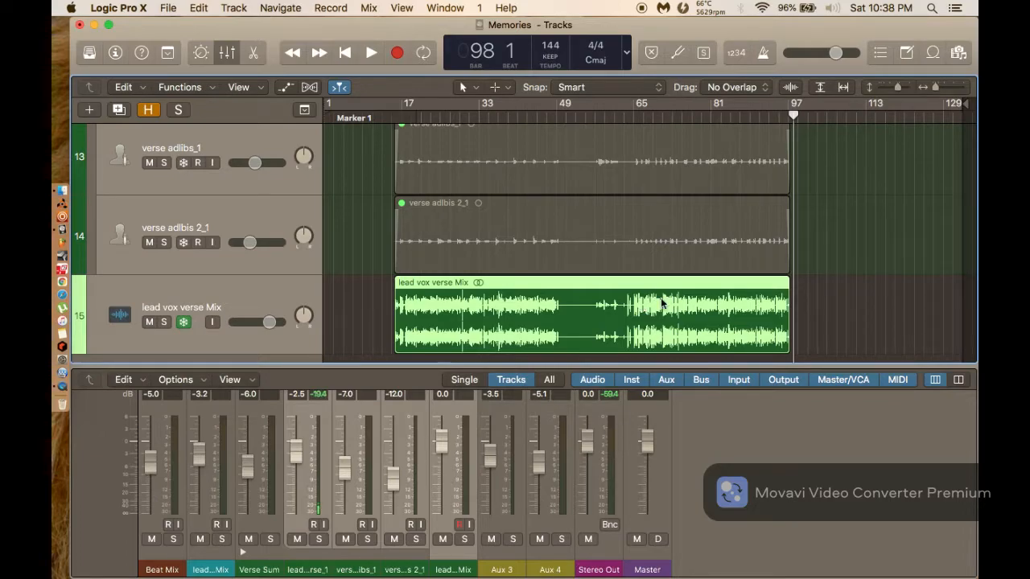
Unfreeze the lead vox verse Mix track, and freeze the original lead vox verse and two verse ad-lib tracks.
scroll(528, 301, "up", 2)
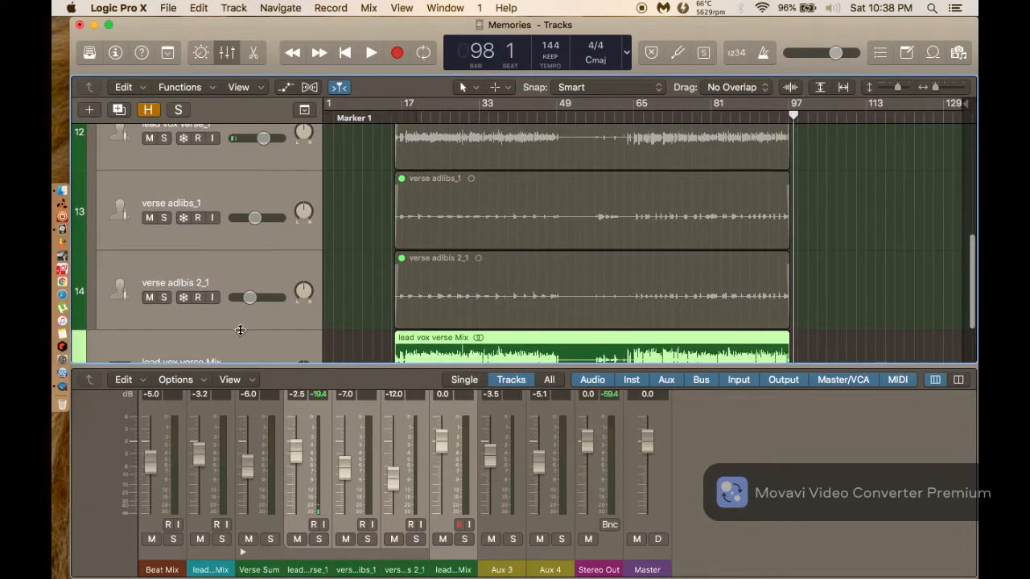
left_click(183, 298)
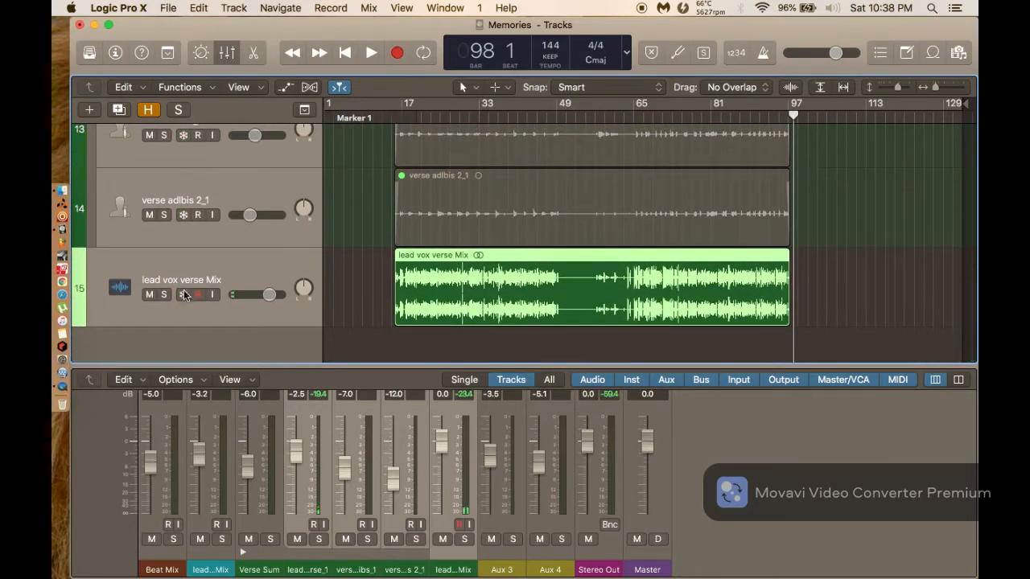
left_click(185, 211)
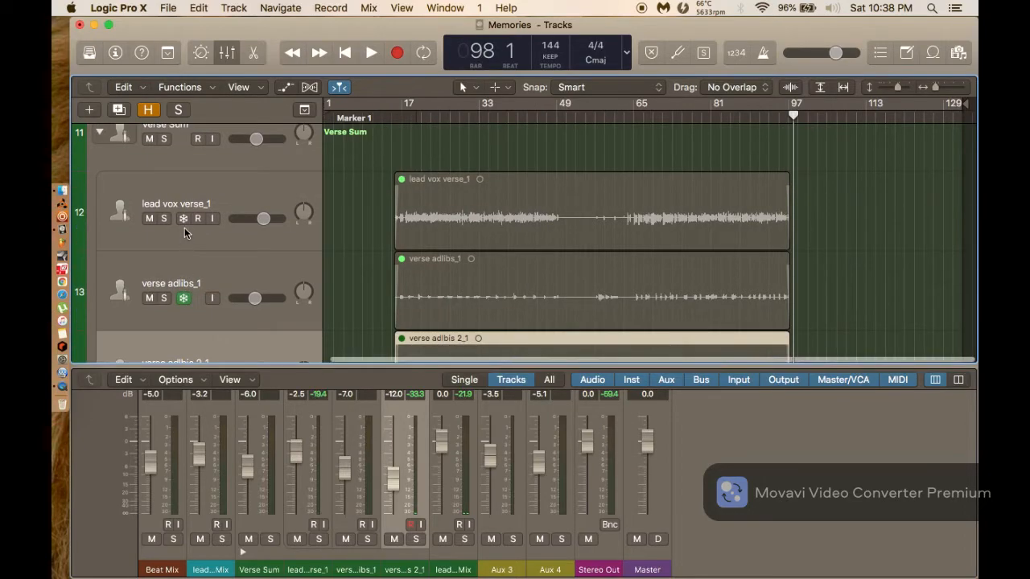
left_click(184, 223)
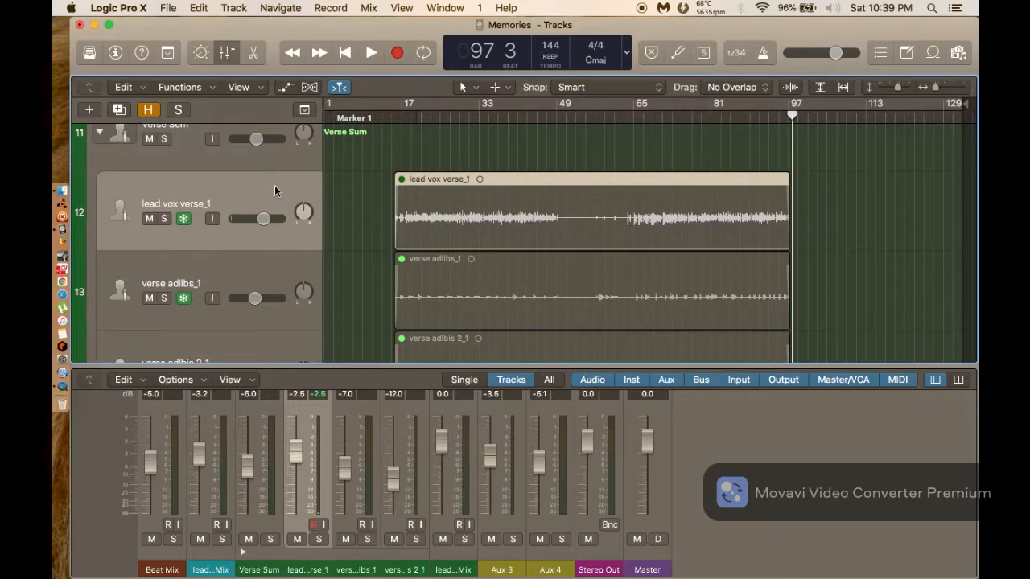
Select the original lead vox verse track and both verse ad-lib tracks, and hide them from the arrangement.
key("shift+Down")
key("shift+Down")
key("shift+Down")
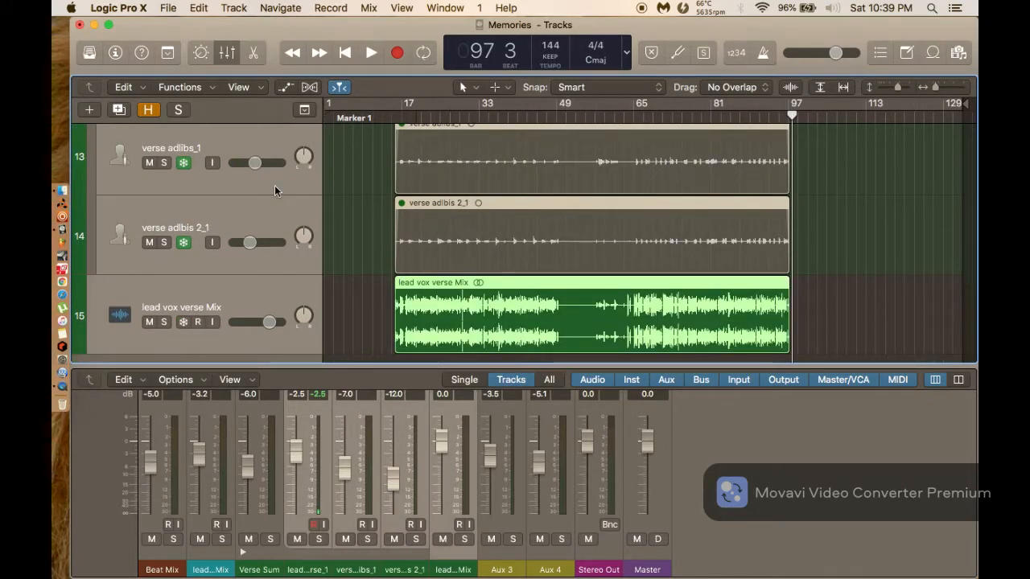
left_click(255, 198)
scroll(255, 197, "up", 5)
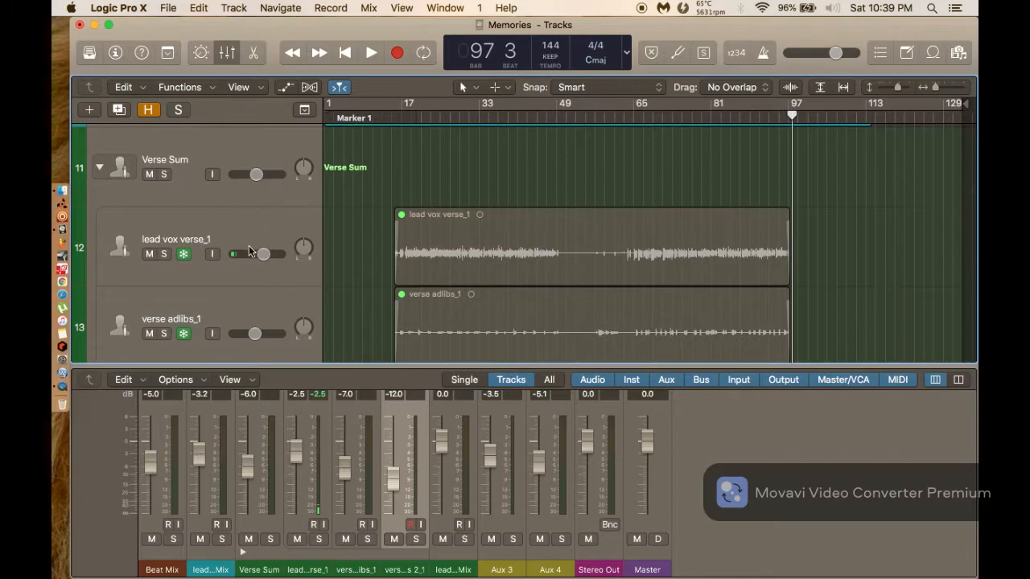
left_click(253, 217)
key("shift+Down")
key("shift+Down")
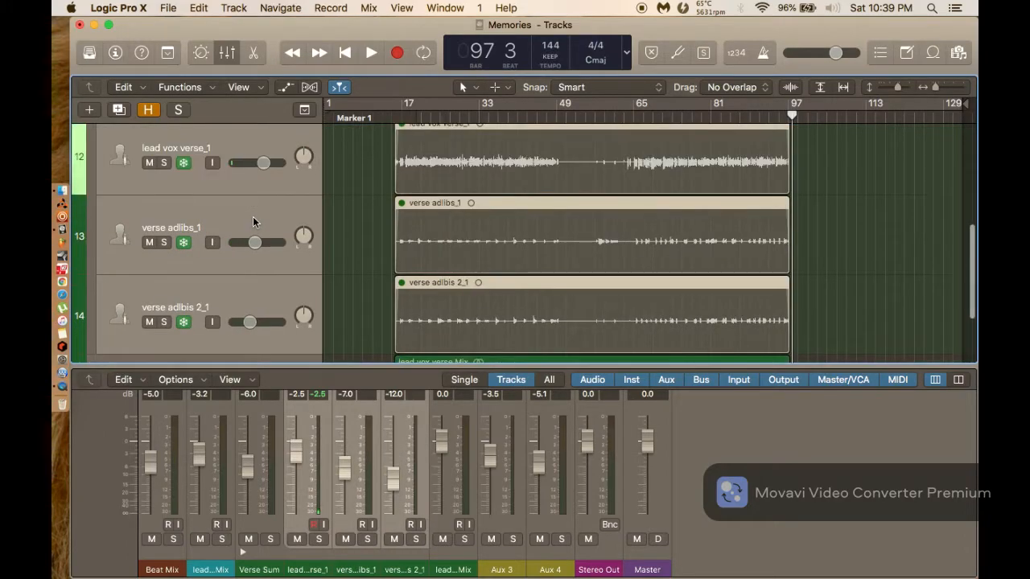
right_click(253, 217)
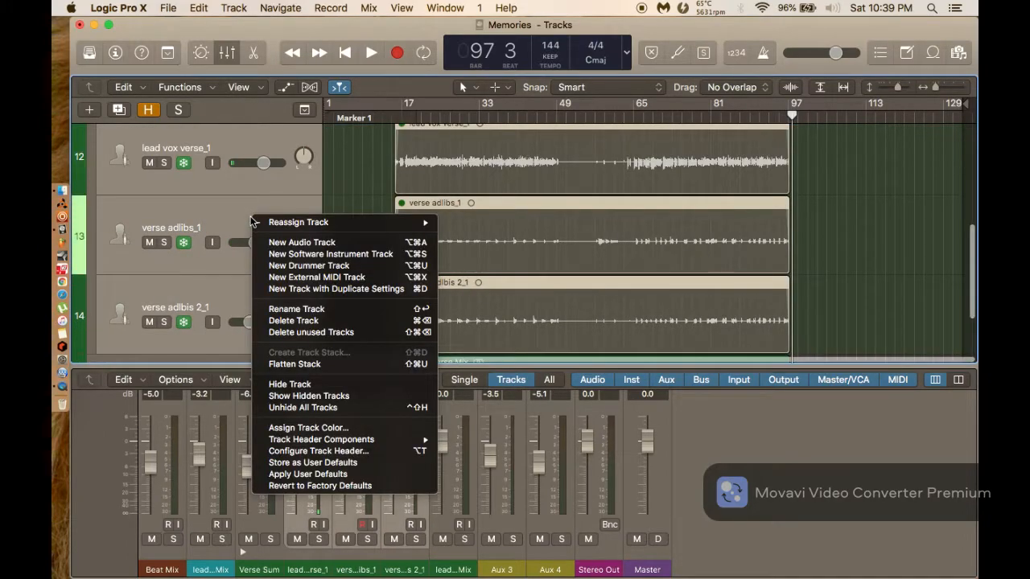
left_click(304, 385)
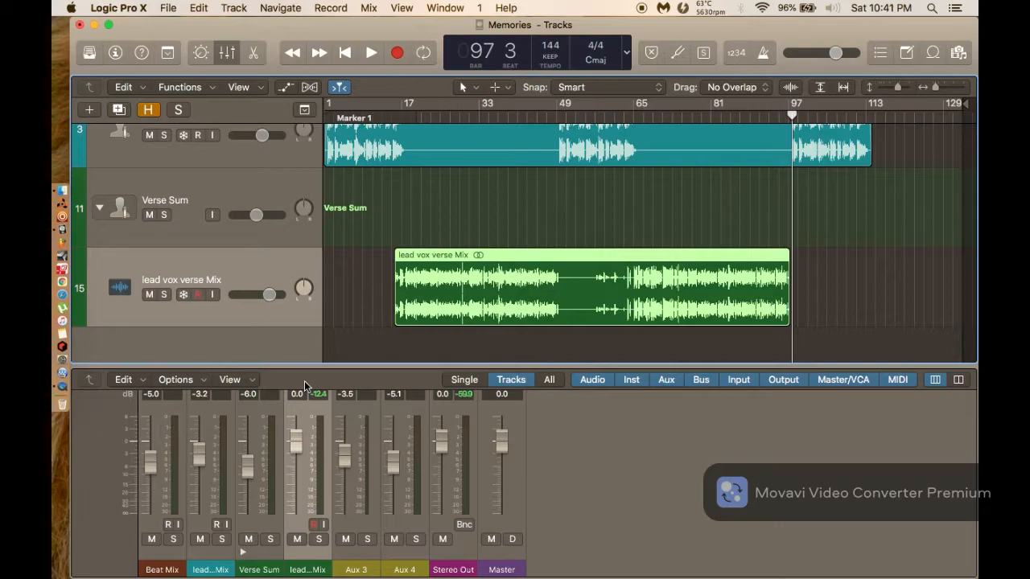
Play the arrangement briefly from bar 97 and look over the remaining beat, hook and verse mix tracks.
key("space")
key("space")
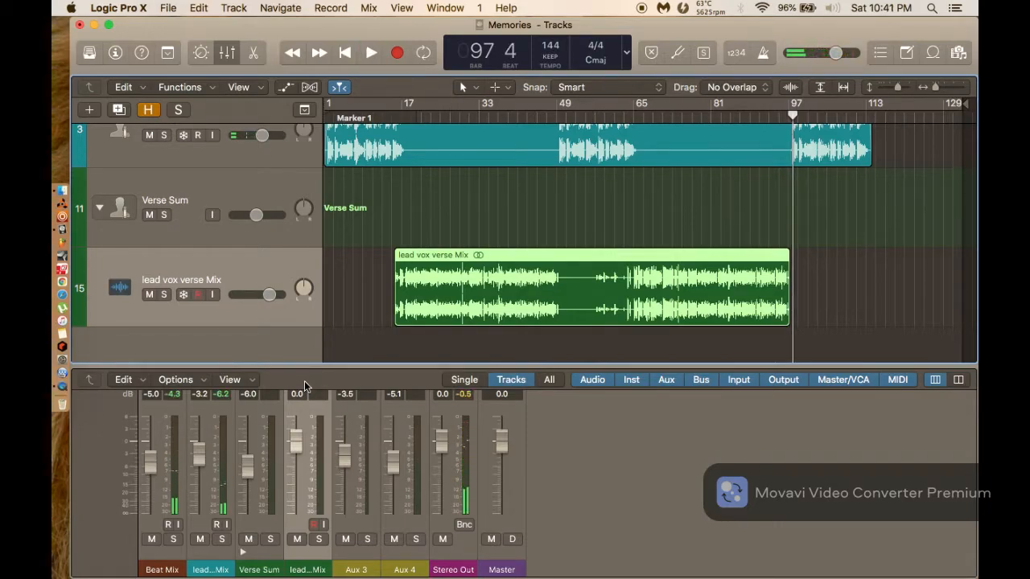
key("space")
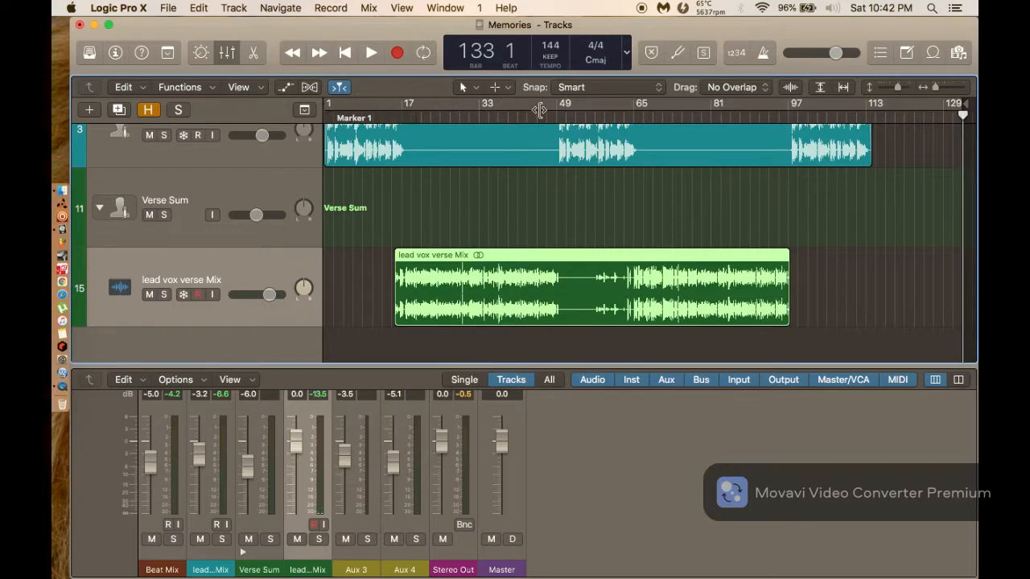
scroll(515, 202, "up", 3)
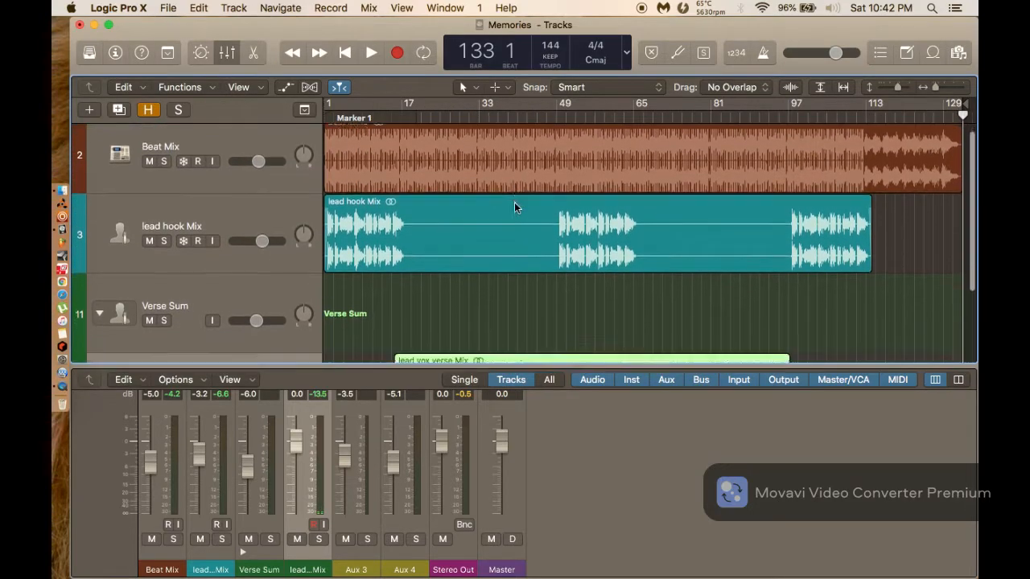
scroll(514, 202, "down", 3)
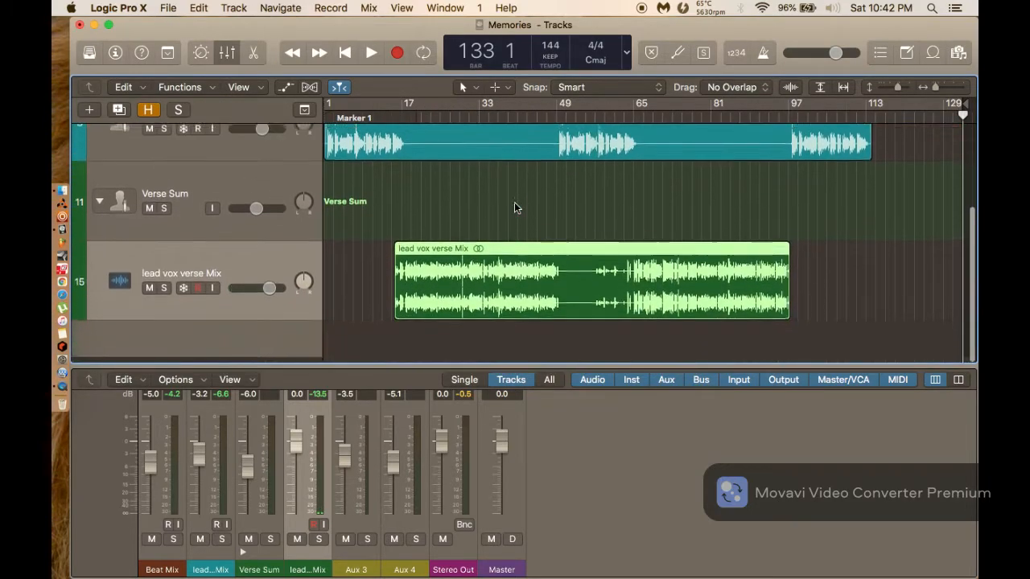
Play the project from the beginning into the verse, check the channel sends in the mixer, and stop playback.
left_click(344, 53)
key("space")
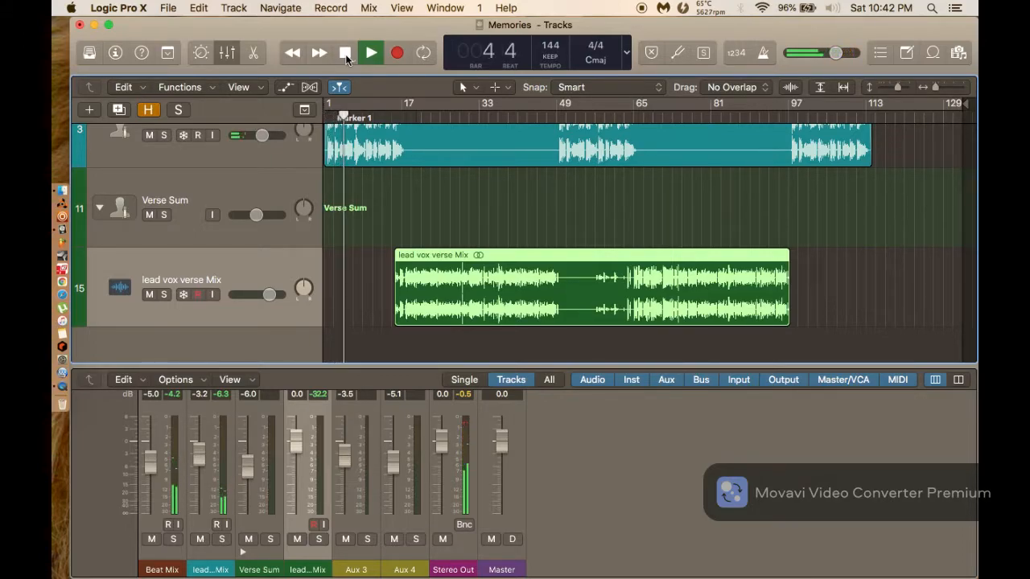
key("super+Right")
key("super+Right")
key("super+Right")
scroll(360, 205, "up", 5)
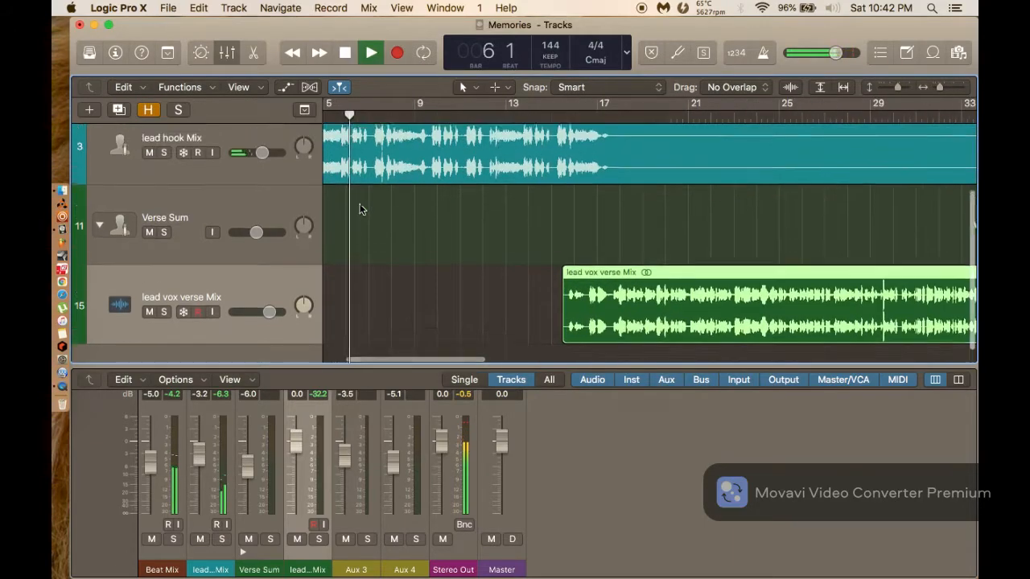
scroll(360, 205, "left", 4)
scroll(360, 206, "down", 3)
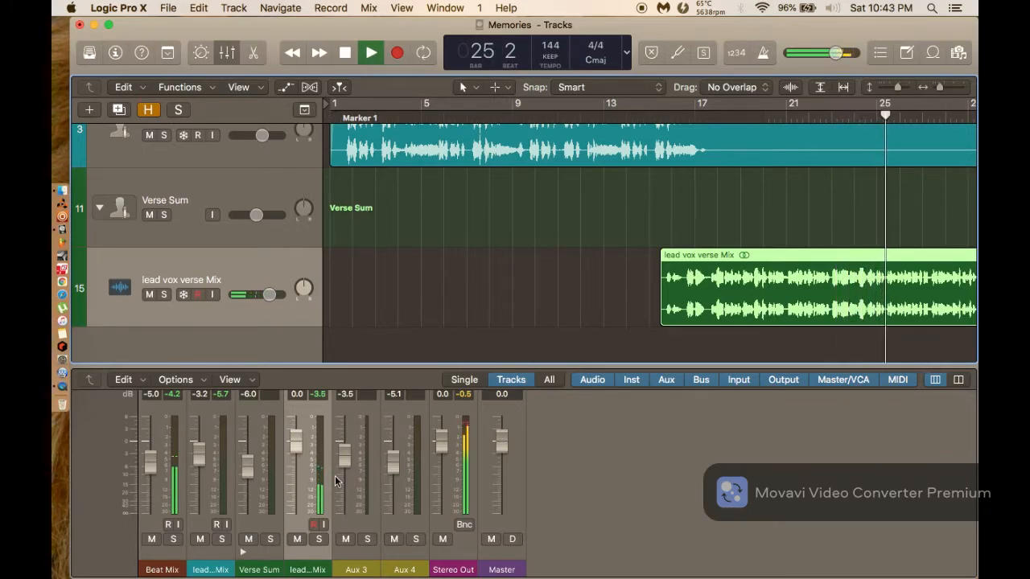
scroll(334, 479, "up", 5)
scroll(335, 480, "up", 1)
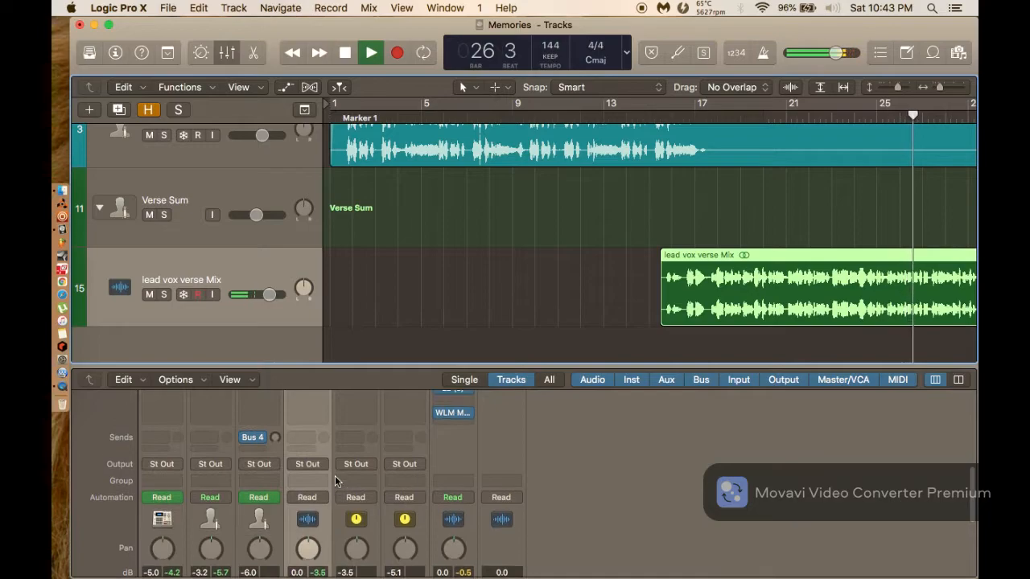
key("space")
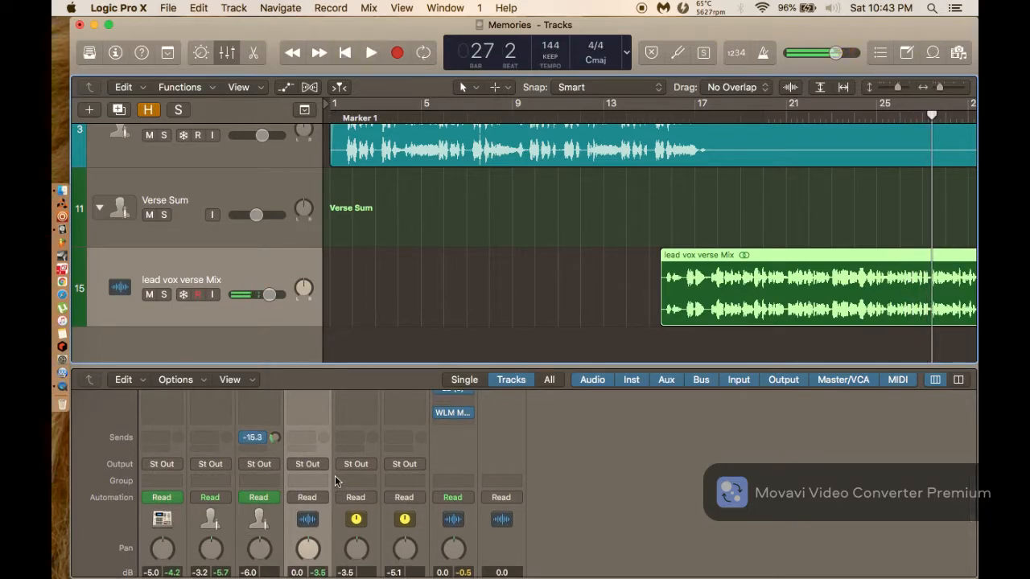
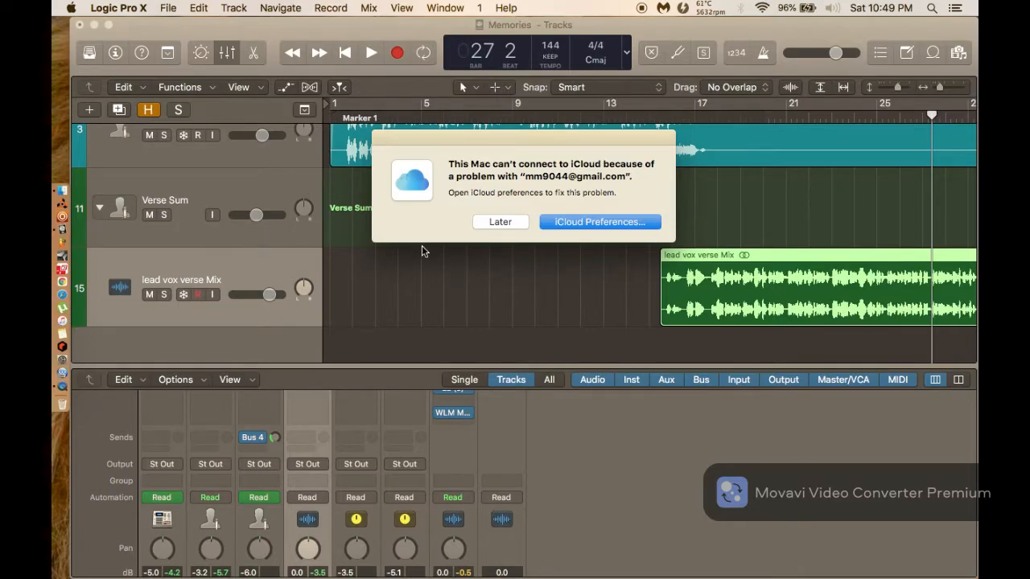
Dismiss the iCloud alert, show the whole arrangement, and play the start of the bounced verse mix.
left_click(499, 222)
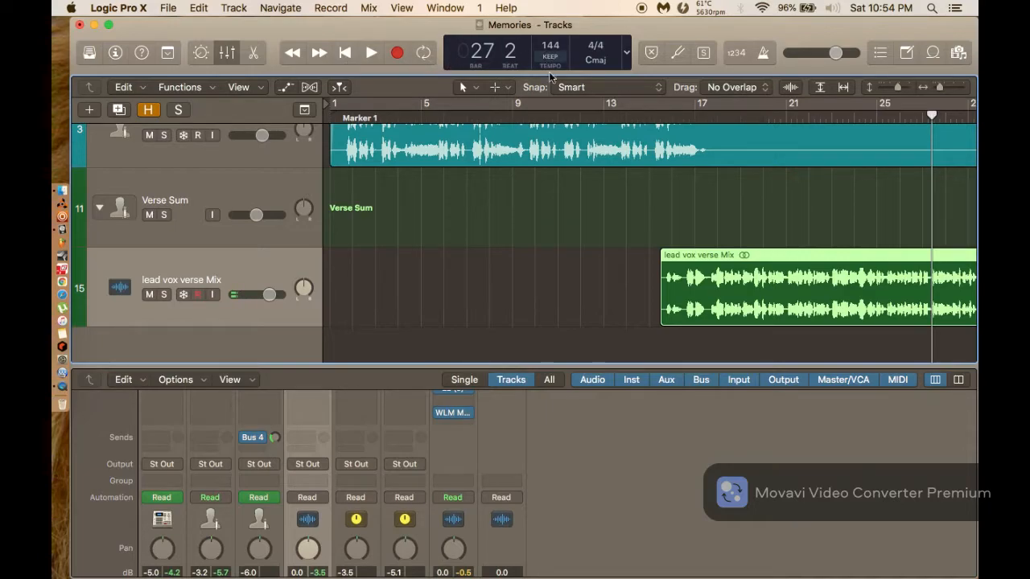
scroll(620, 216, "down", 4)
scroll(619, 212, "down", 2)
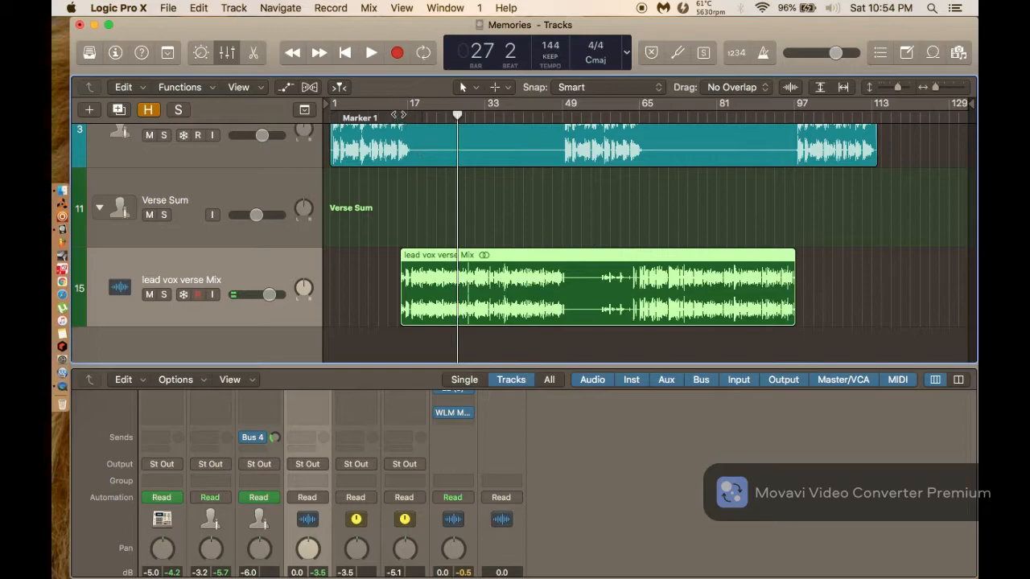
double_click(396, 117)
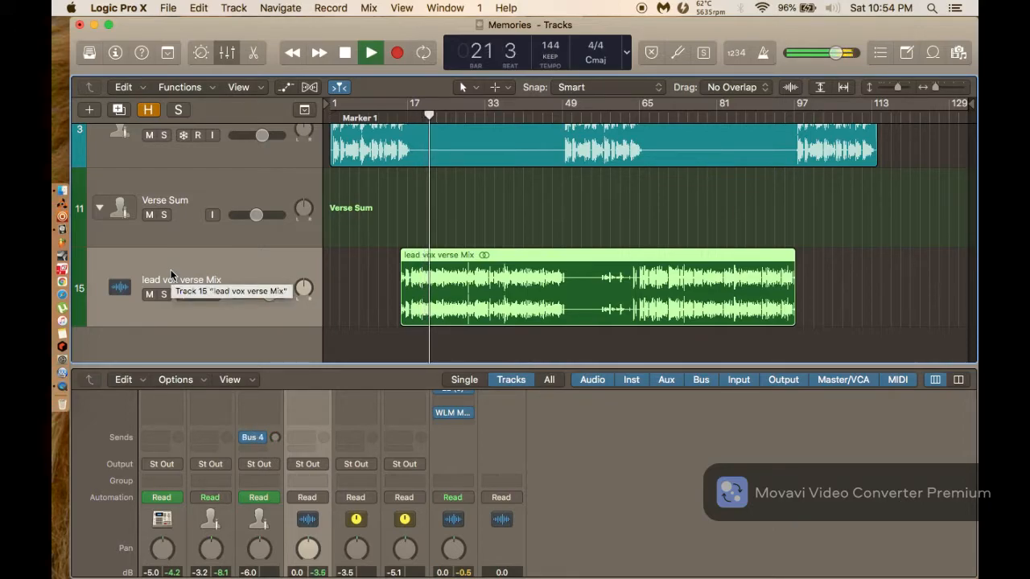
key("space")
Select the Verse Sum stack, show track automation, and check that its lane displays Send 1 → Aux 4.
left_click(197, 186)
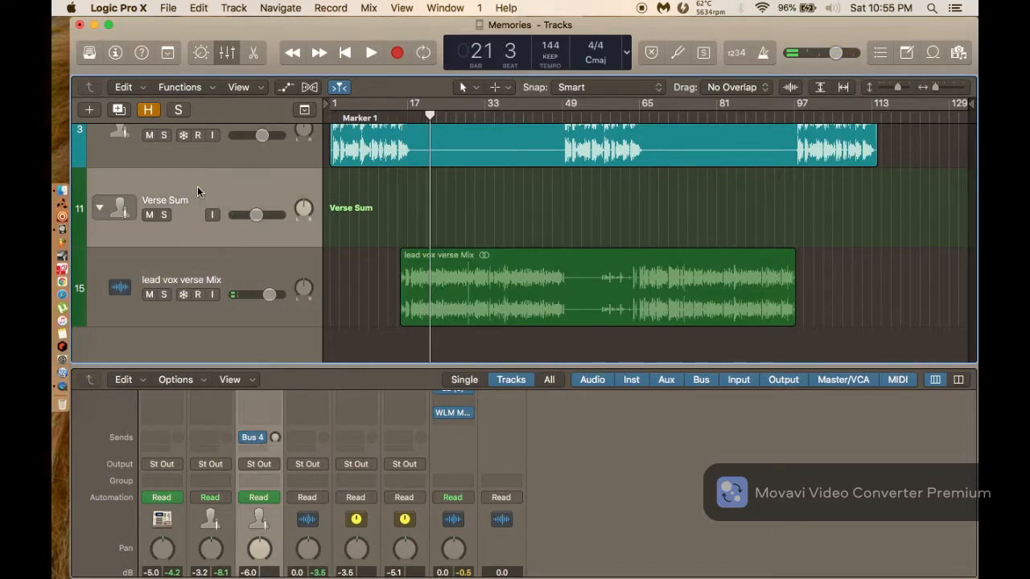
left_click(102, 209)
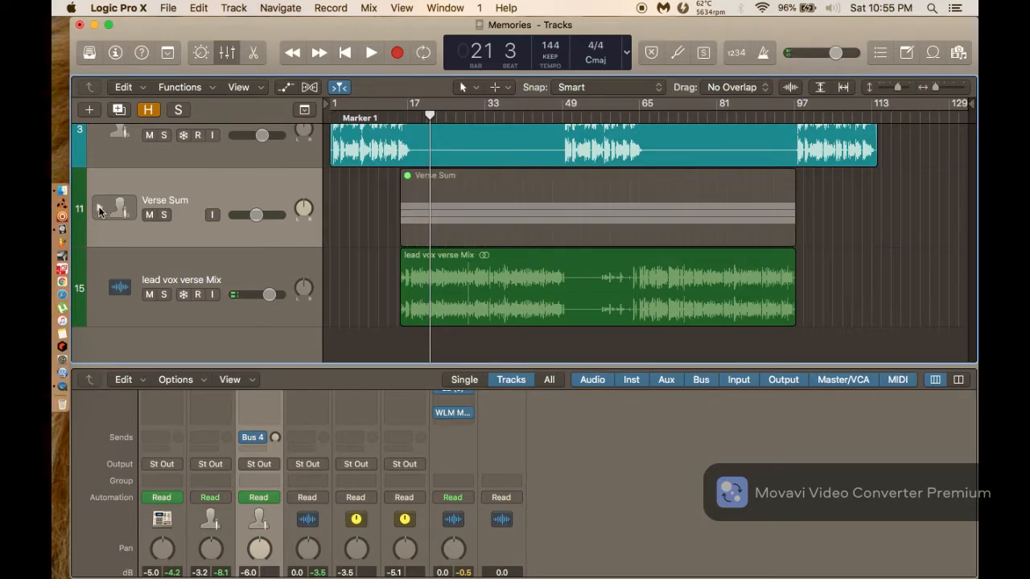
left_click(100, 209)
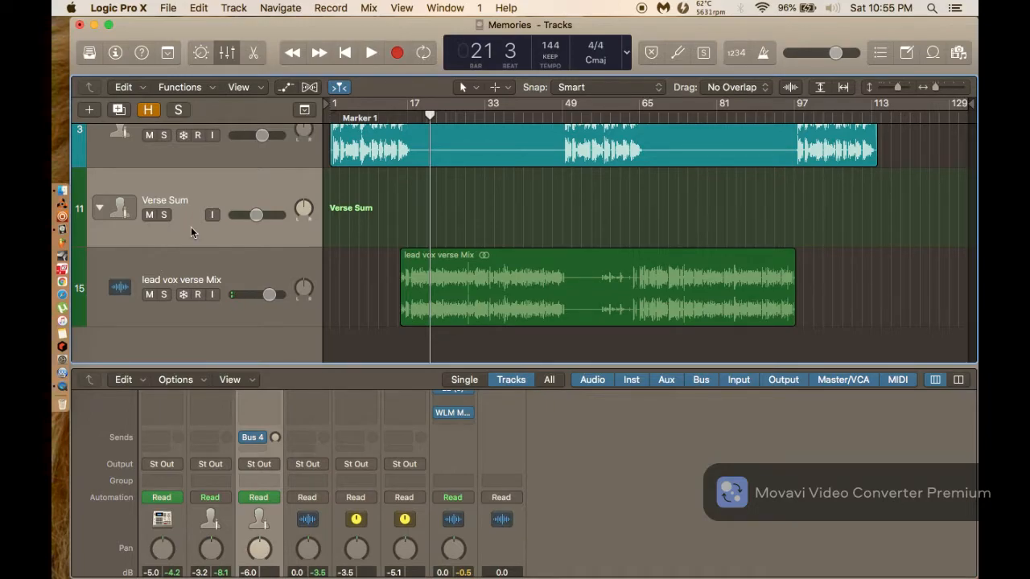
key("a")
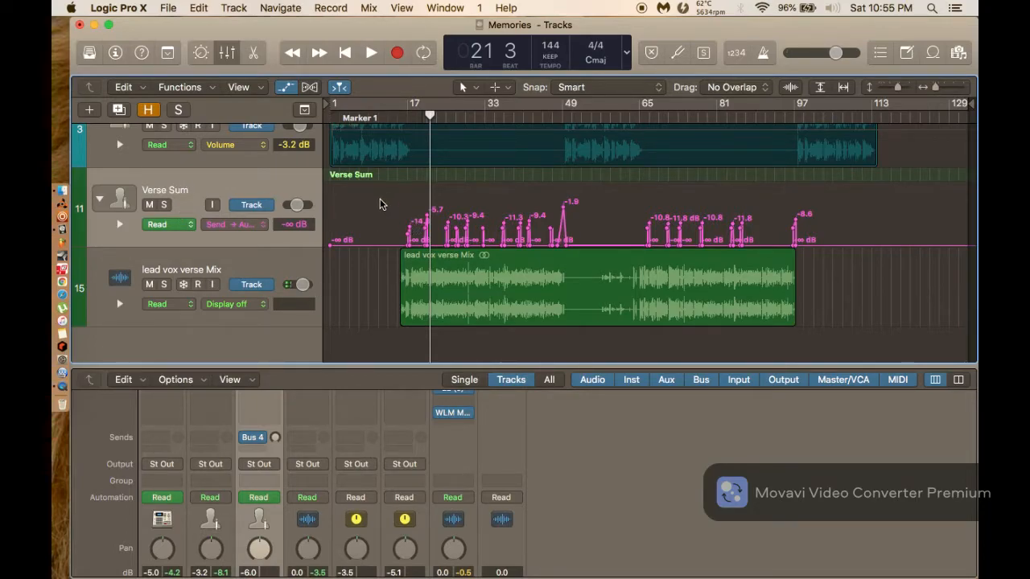
left_click(233, 225)
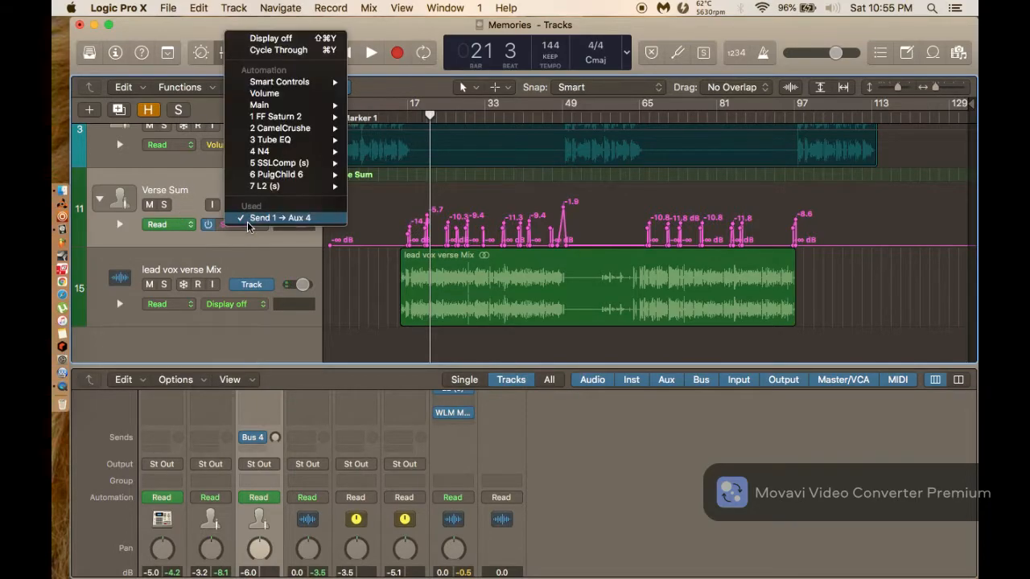
left_click(252, 243)
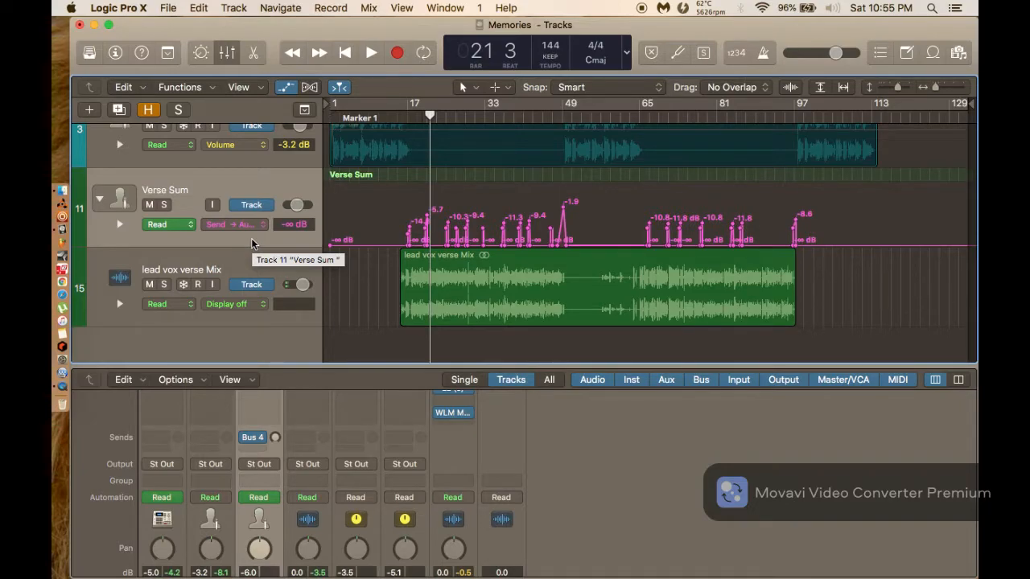
right_click(449, 279)
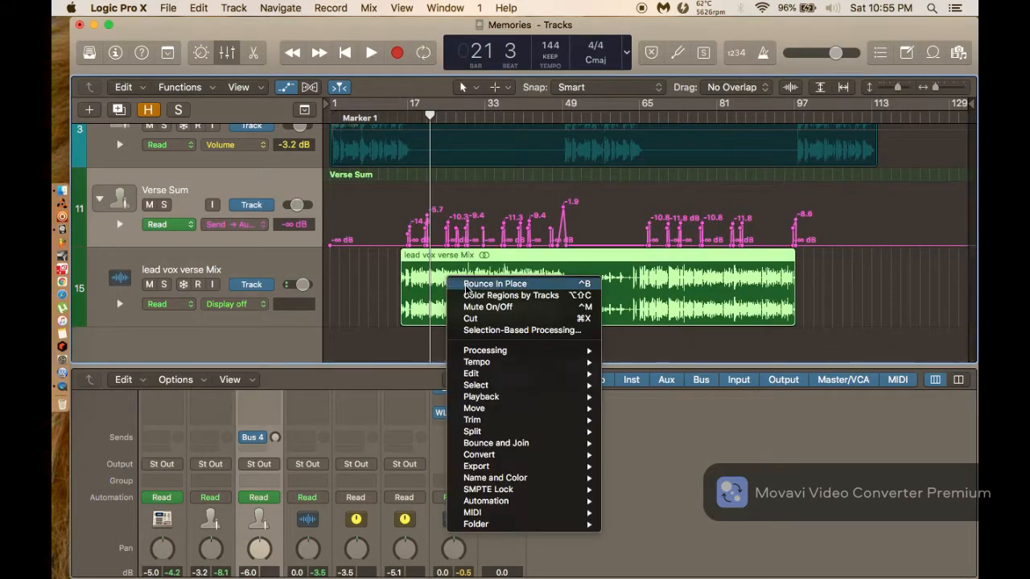
left_click(466, 285)
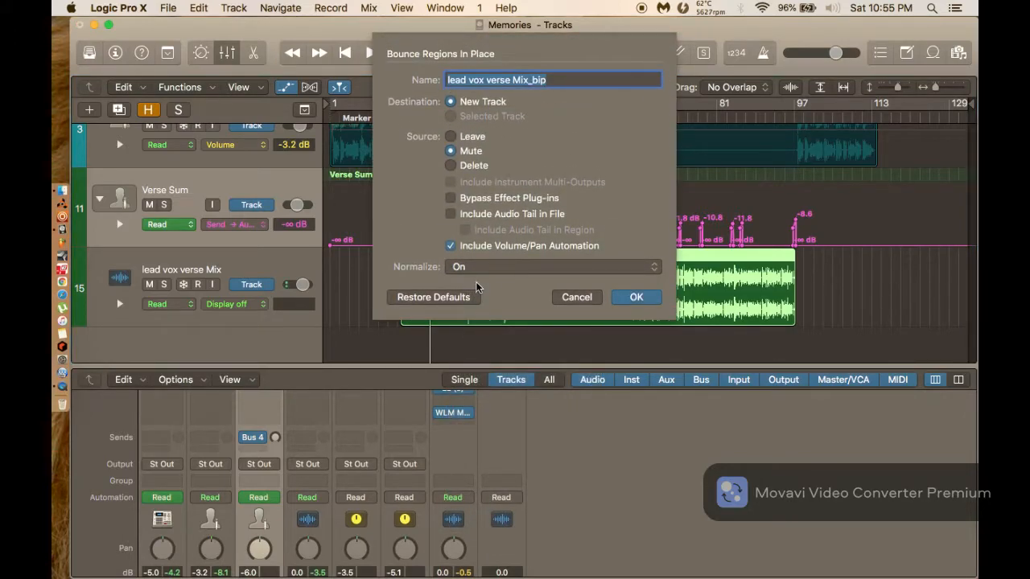
left_click(576, 298)
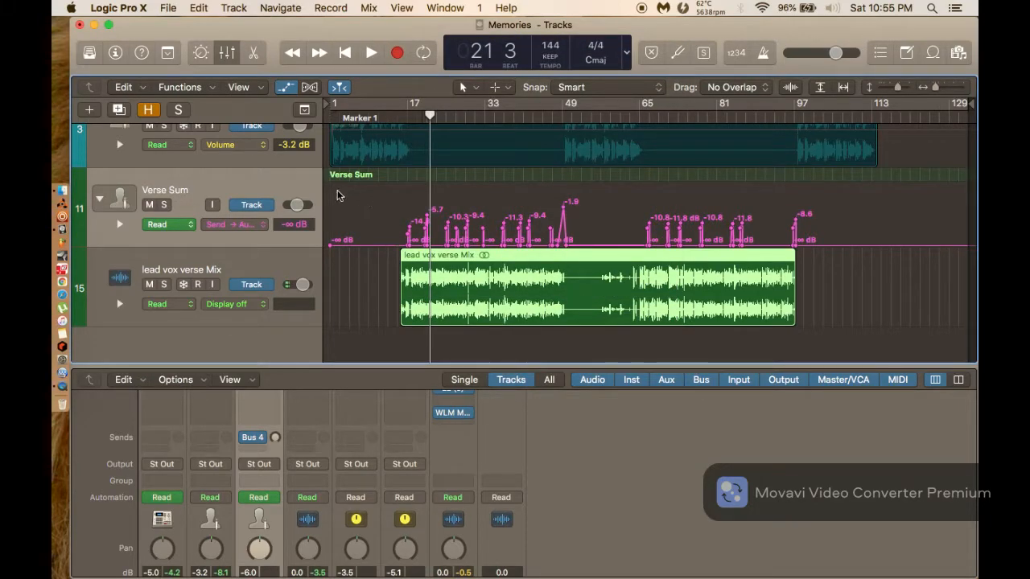
Select the Verse Sum send automation points across the verse and add a Bus 4 → Aux 4 send to the lead vox verse Mix channel.
left_click_drag(347, 211, 882, 243)
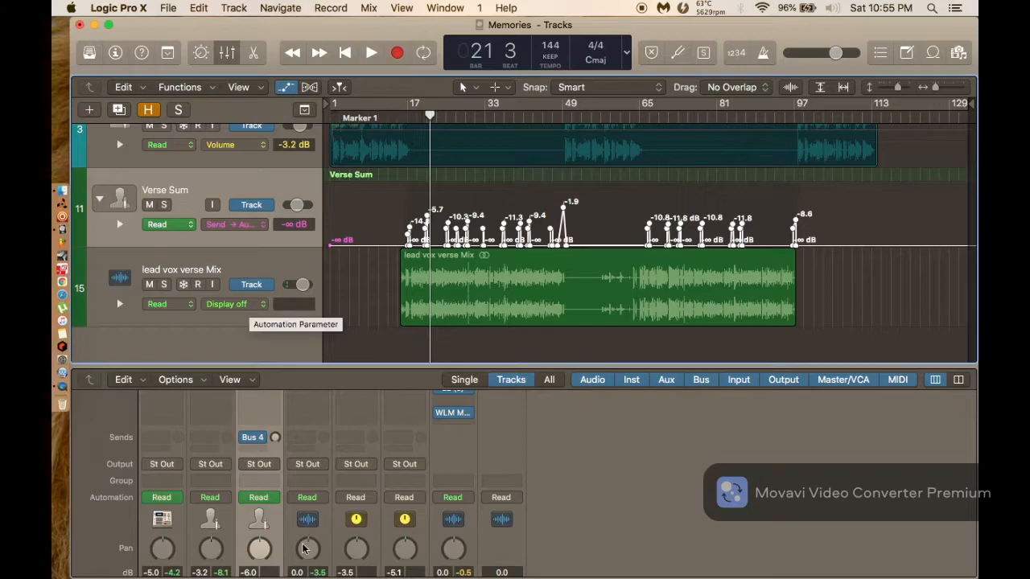
scroll(302, 533, "down", 5)
scroll(303, 534, "up", 4)
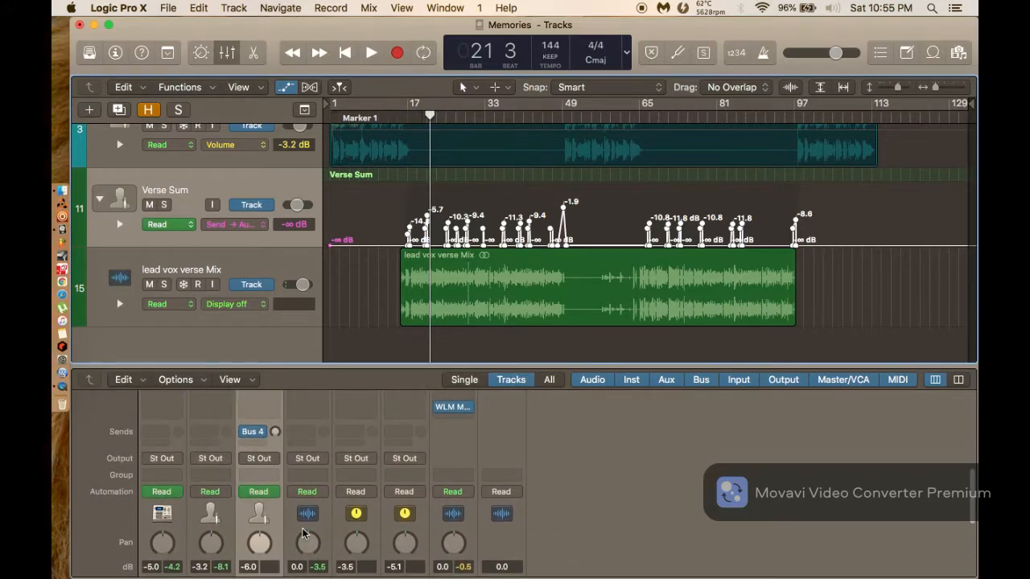
left_click(315, 428)
mouse_move(367, 450)
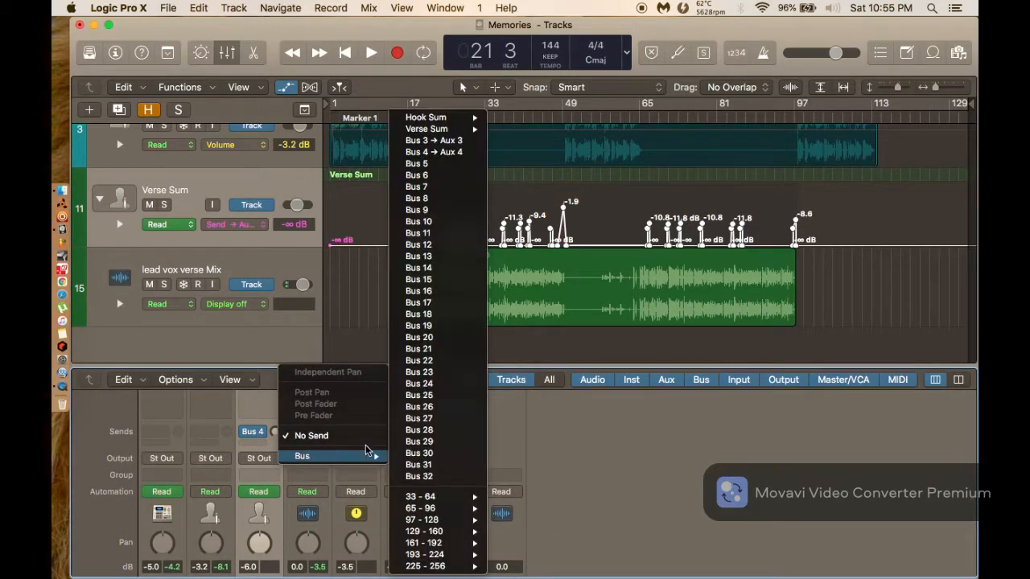
left_click(434, 151)
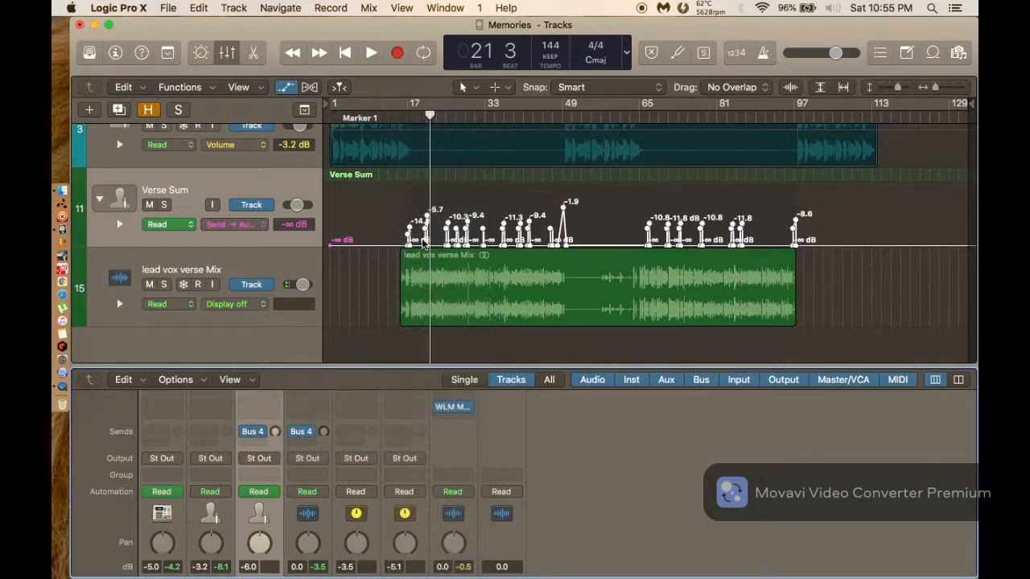
Display the absolute Send 1 → Aux 4 automation on the lead vox verse Mix track.
left_click(257, 304)
mouse_move(274, 359)
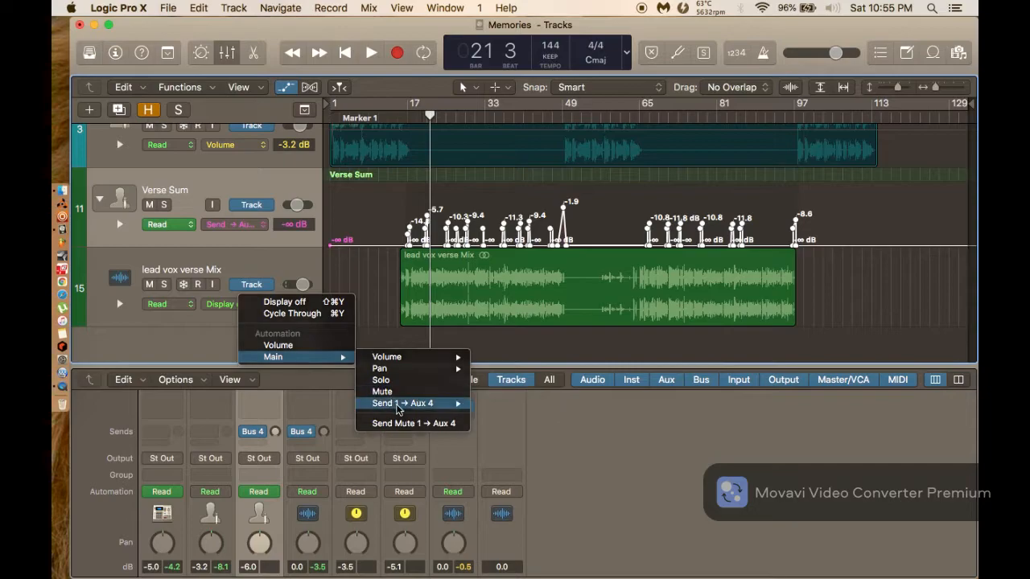
left_click(394, 403)
left_click(238, 305)
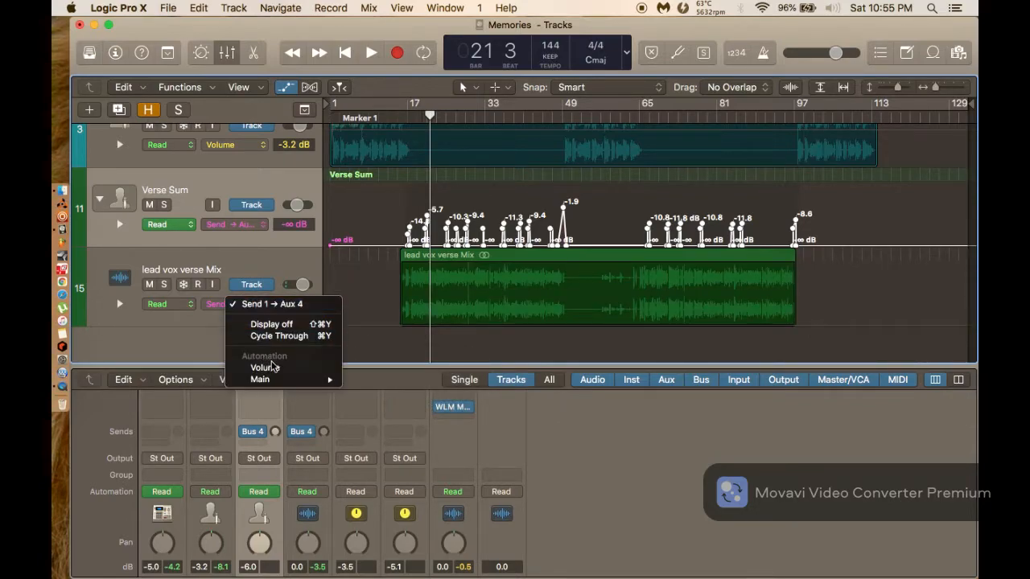
mouse_move(333, 379)
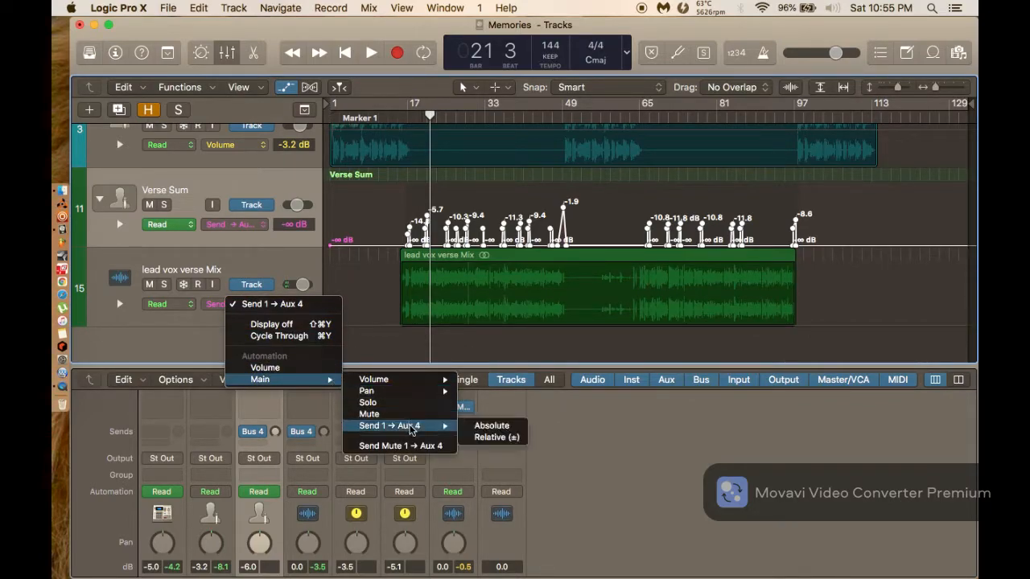
left_click(490, 423)
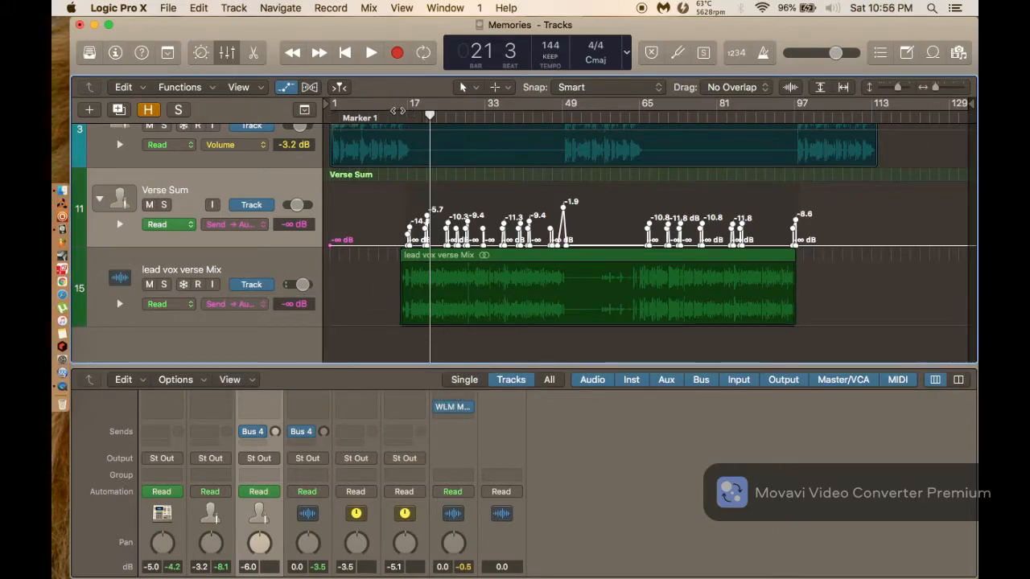
Try pasting the copied send automation at the lead vox verse Mix region's start, around bar 15 beat 3, and undo the paste.
left_click_drag(428, 116, 402, 111)
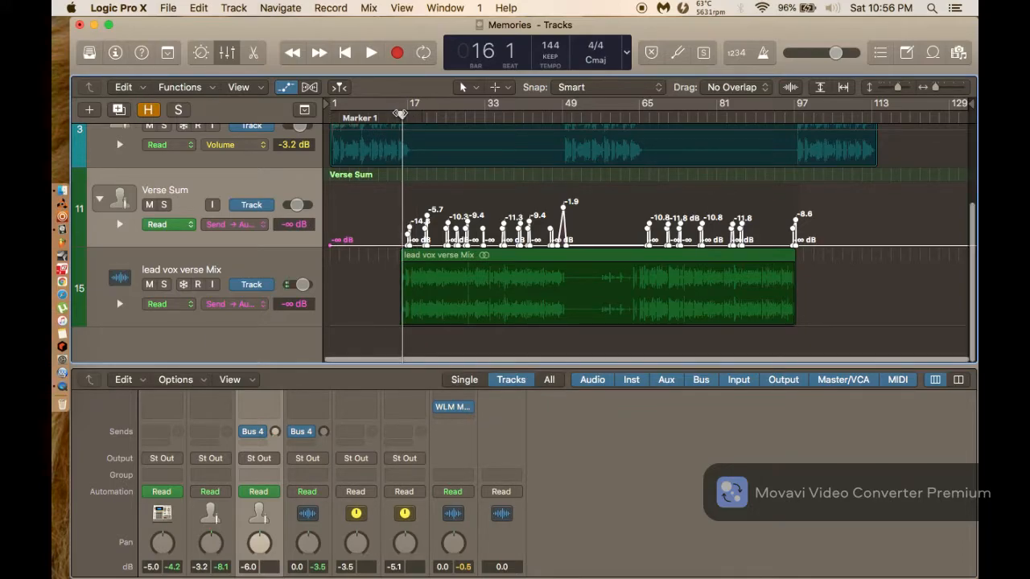
key("super+Right")
key("super+Right")
key("super+Right")
key("super+Right")
key("super+Right")
left_click_drag(402, 113, 387, 114)
left_click(409, 111)
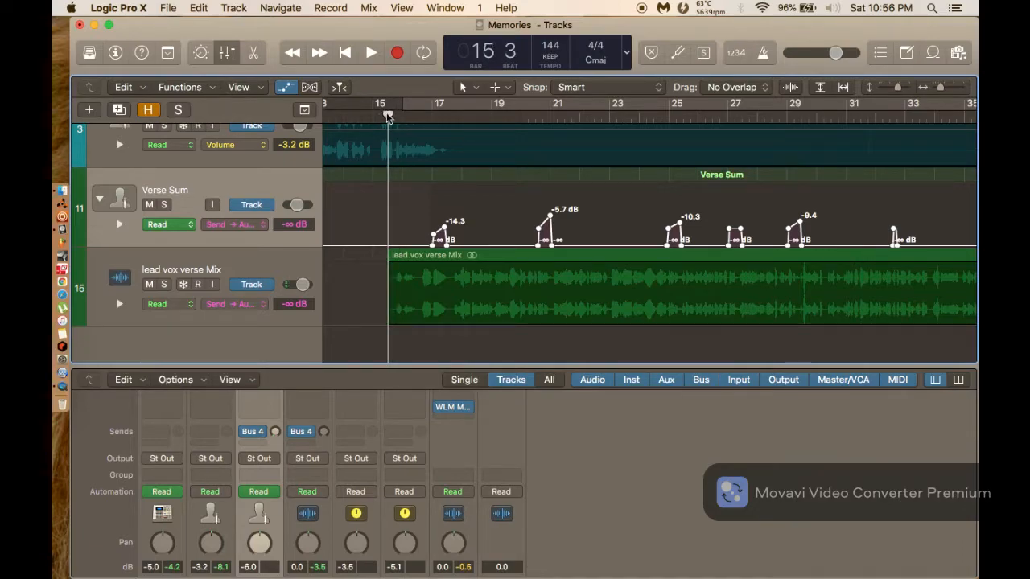
key("super+v")
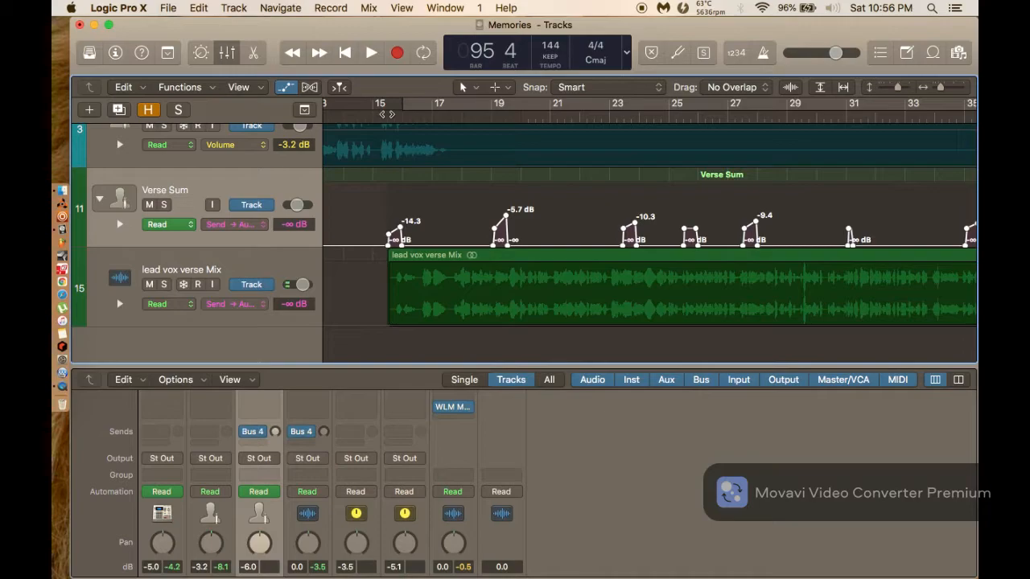
key("super+z")
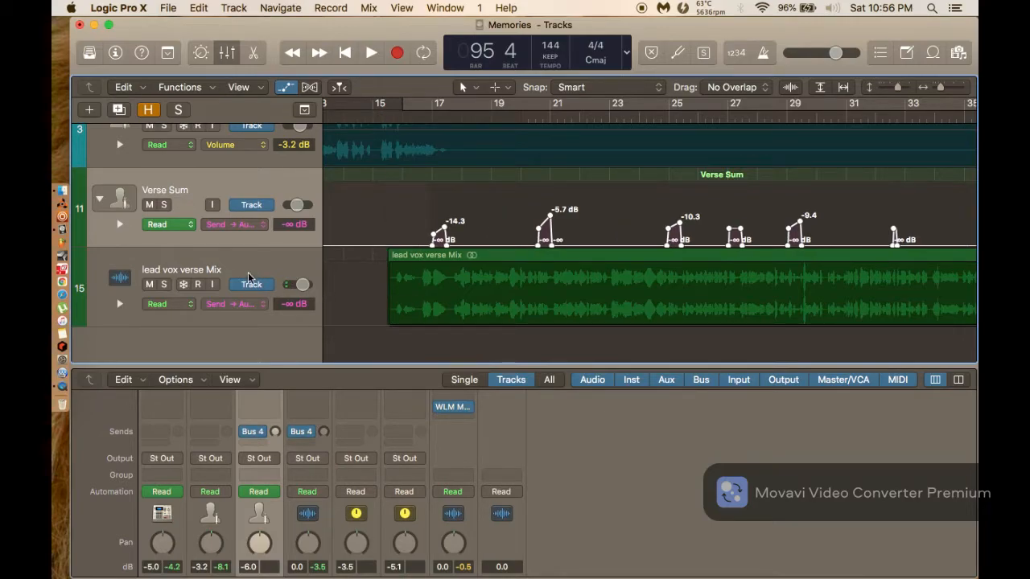
Select the lead vox verse Mix track and paste the copied send automation onto it from the region's start.
left_click(244, 268)
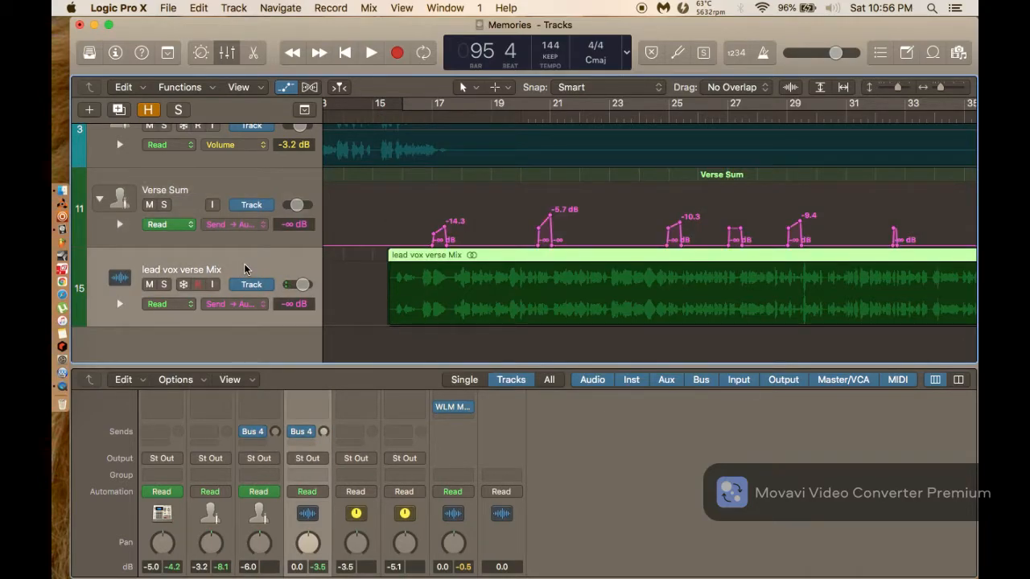
left_click(387, 113)
left_click_drag(387, 112, 387, 113)
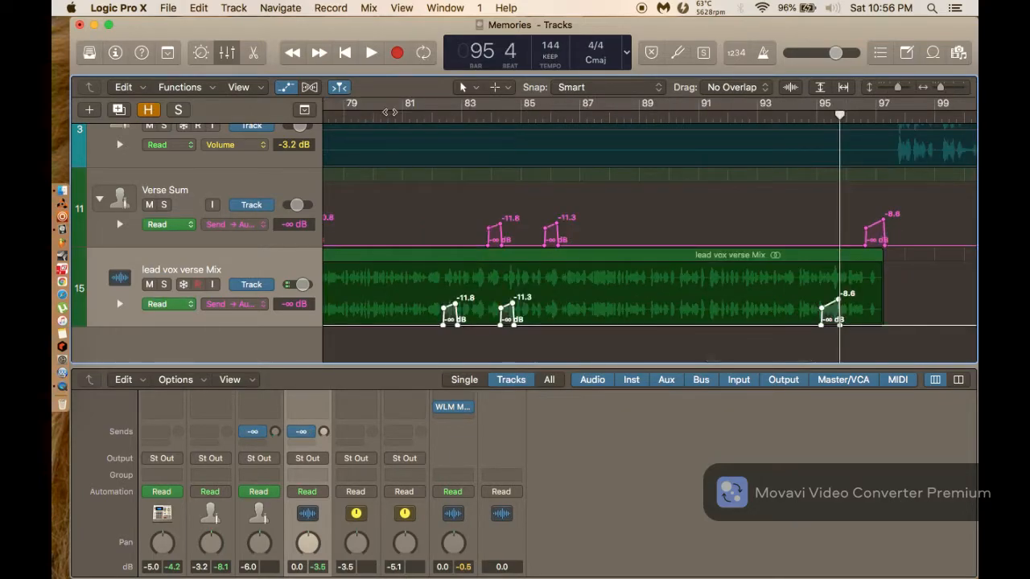
key("super+Left")
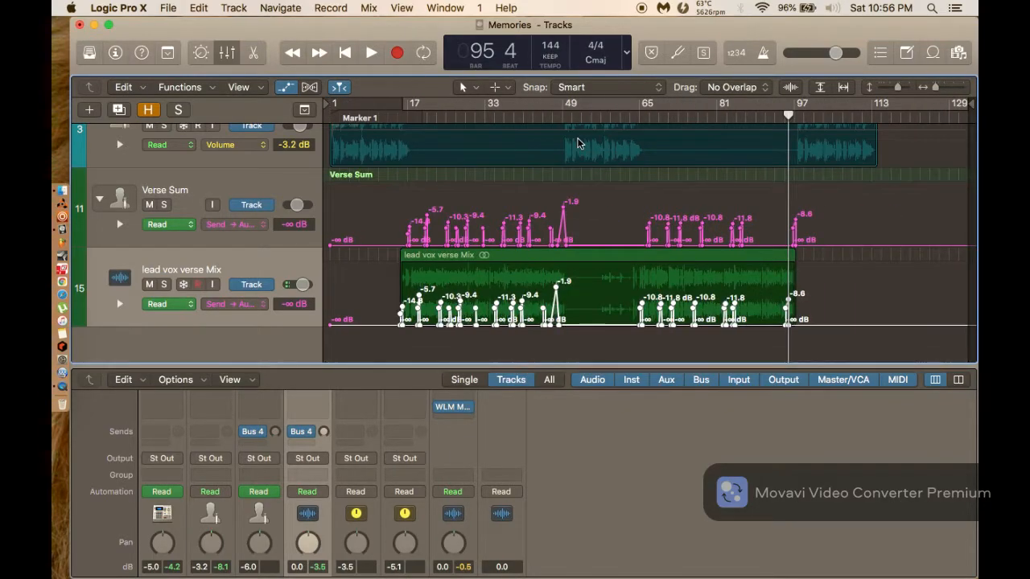
Delete the send automation points across the verse on the Verse Sum stack and check its list of automation parameters.
left_click_drag(856, 210, 365, 190)
key("Delete")
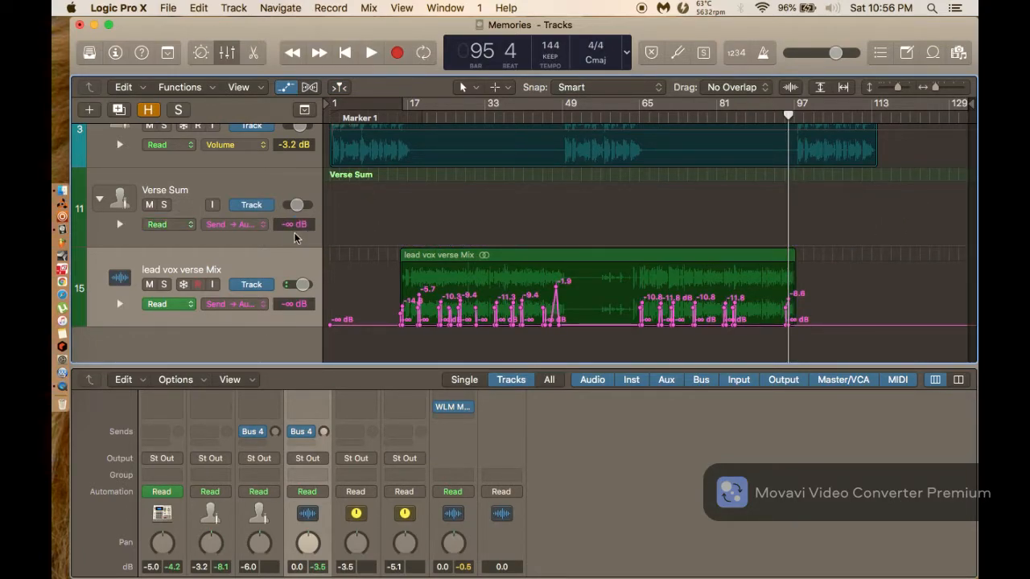
left_click(244, 225)
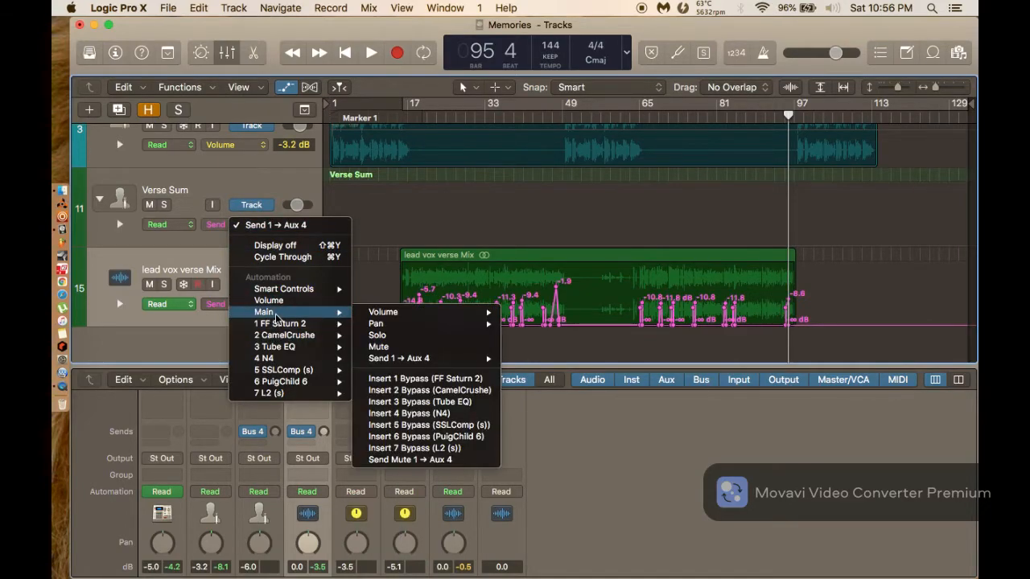
mouse_move(276, 336)
left_click(449, 182)
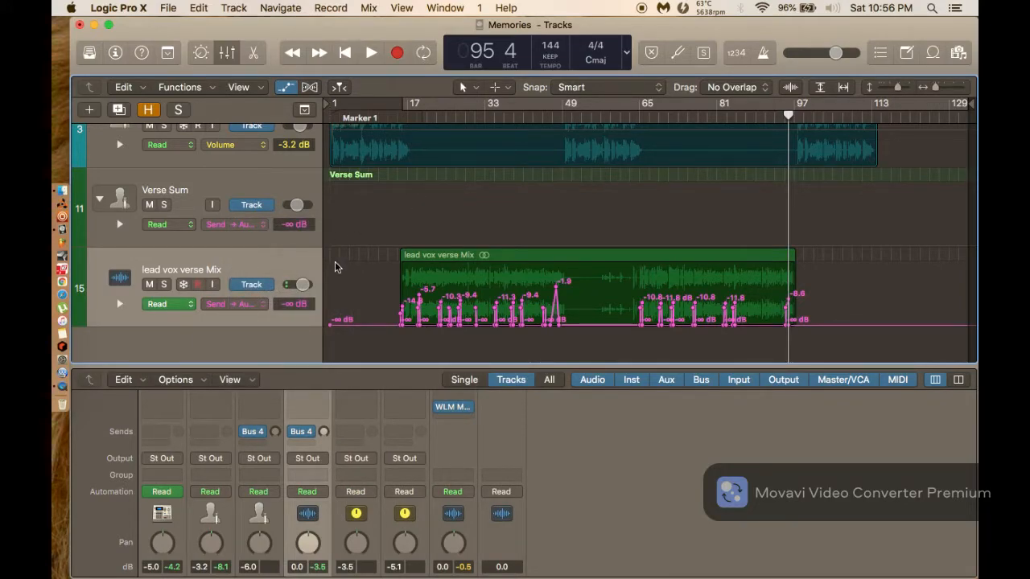
Play the lead vox verse Mix from bar 16 and check how the pasted send automation lines up with the audio.
key("space")
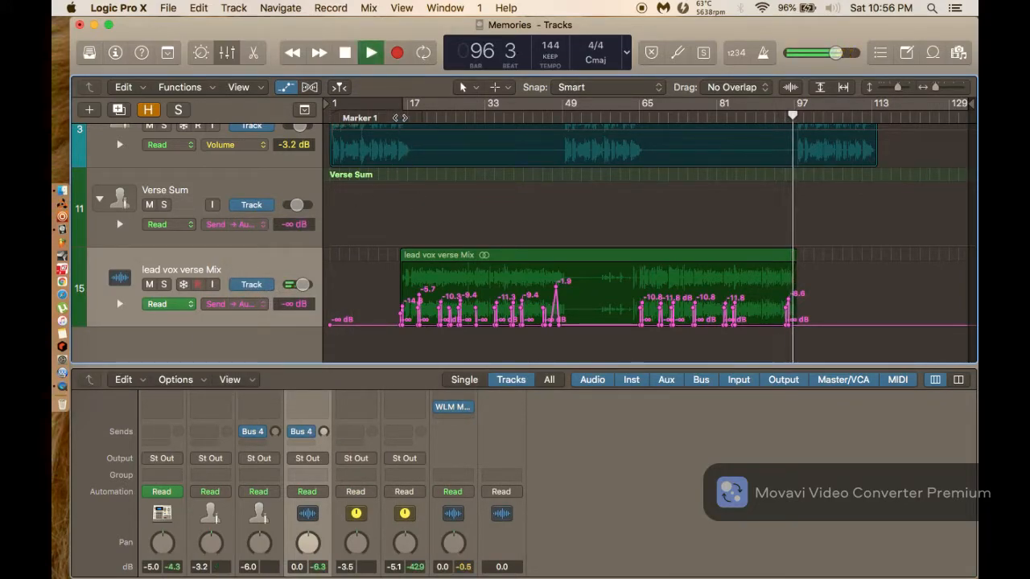
left_click(402, 116)
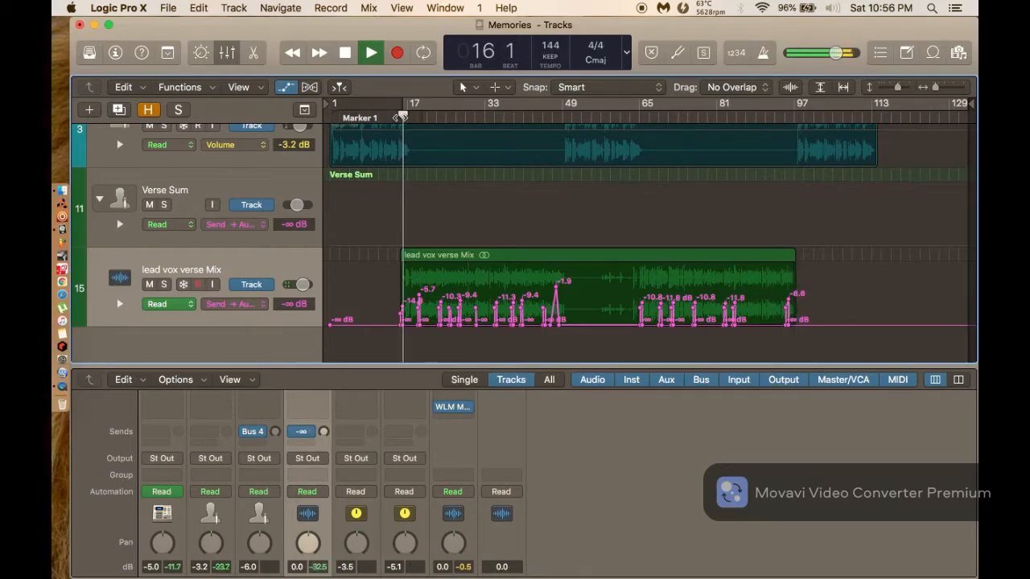
key("space")
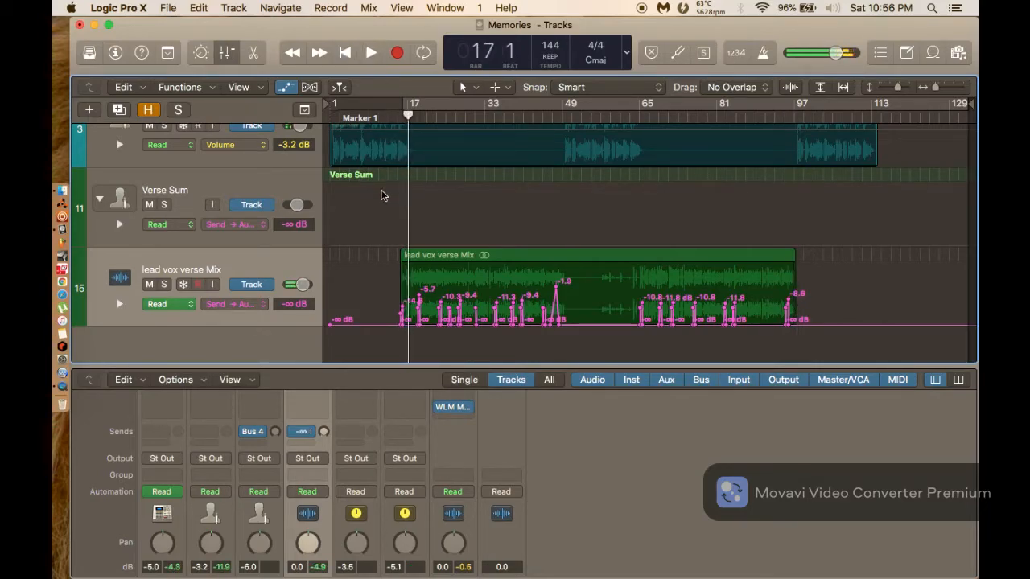
key("super+Right")
key("super+Right")
key("super+Right")
key("super+Right")
key("super+Right")
key("super+Left")
key("super+Left")
key("super+Left")
key("super+Left")
key("super+Left")
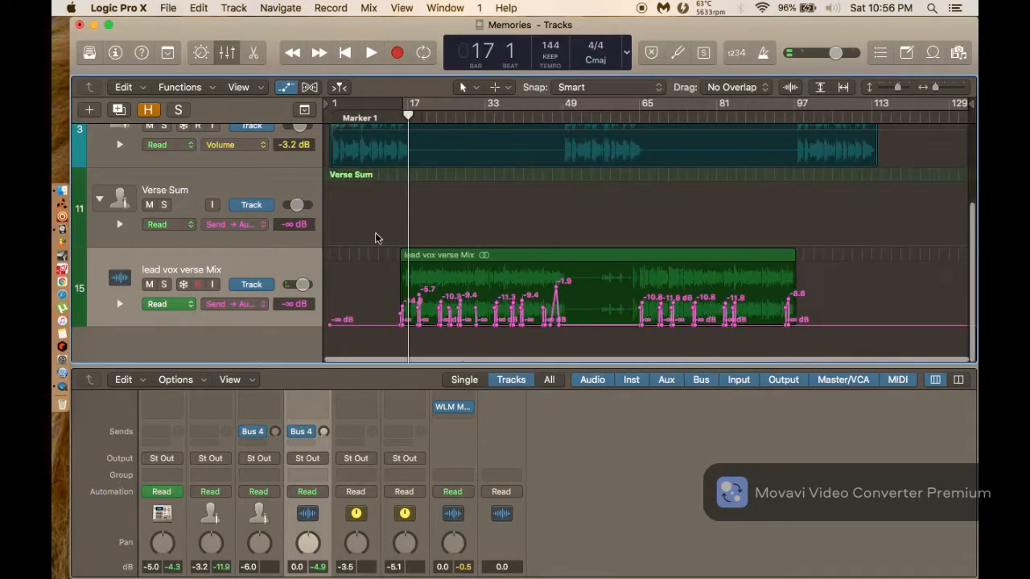
Select all send automation points on the lead vox verse Mix track and try shifting them about one bar later.
left_click_drag(367, 274, 847, 348)
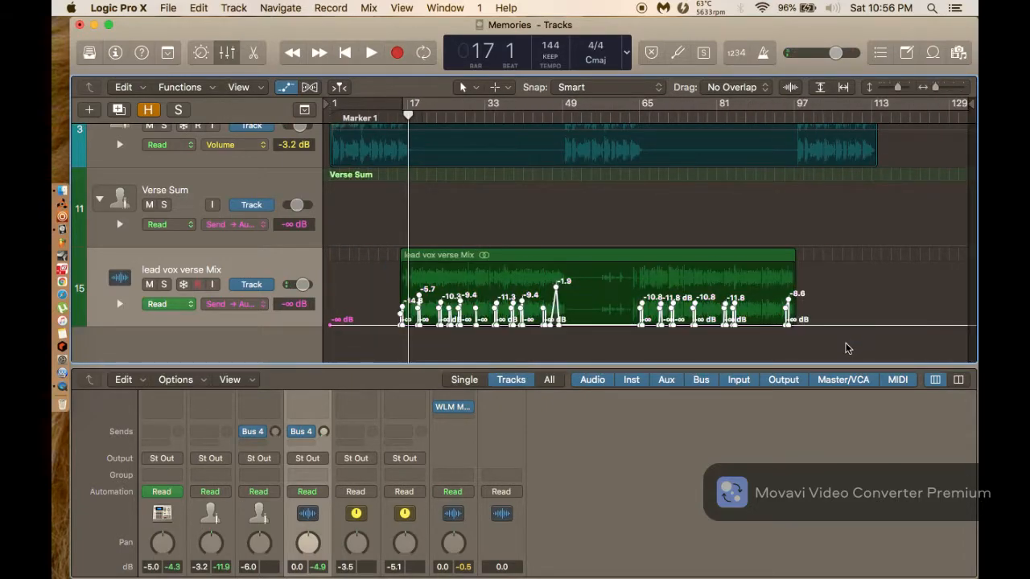
left_click_drag(558, 318, 562, 319)
key("super+Right")
key("super+Right")
key("super+Right")
key("super+Right")
key("super+Right")
key("super+Right")
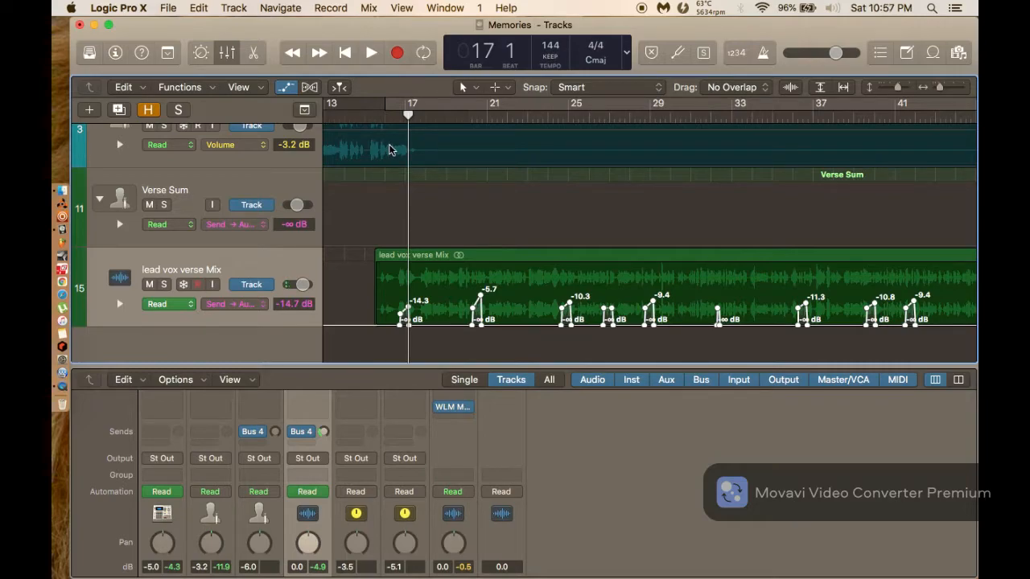
Undo the point shift, the Verse Sum automation deletion and the paste onto the lead vox verse Mix track.
key("super+z")
key("super+z")
key("super+z")
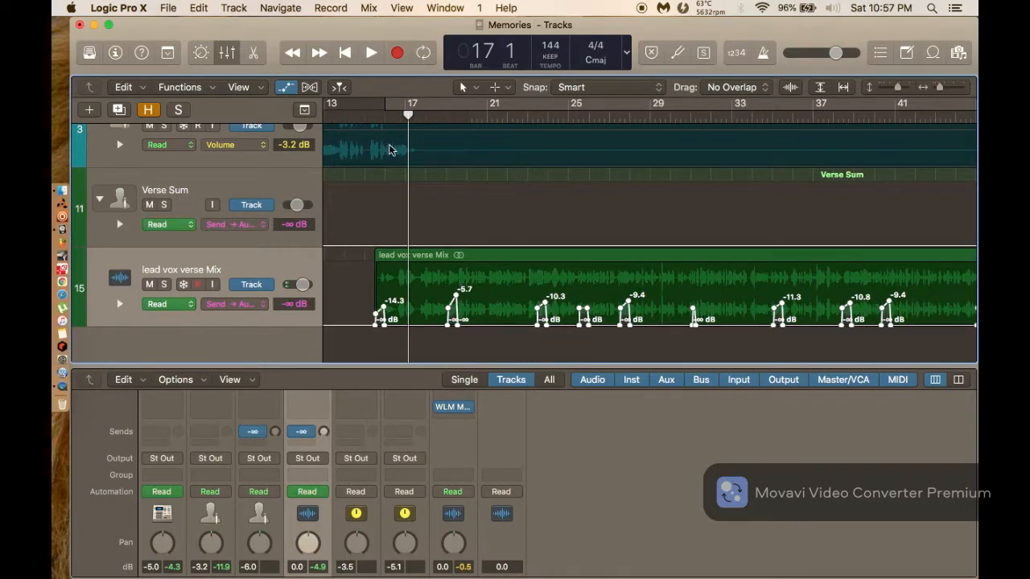
key("super+z")
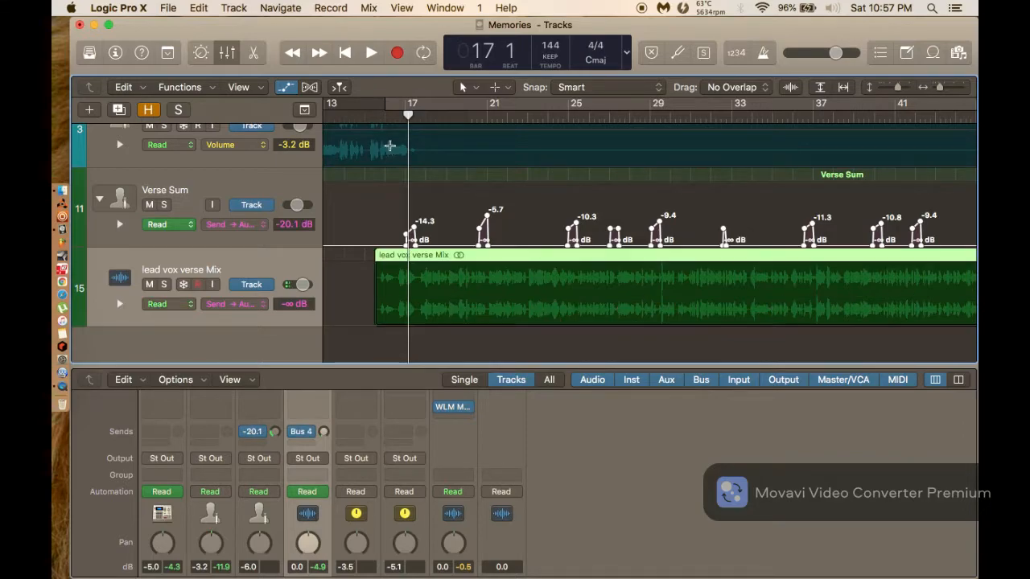
Place the playhead just before the first Verse Sum send automation point, at bar 16 beat 4.
left_click_drag(412, 116, 393, 114)
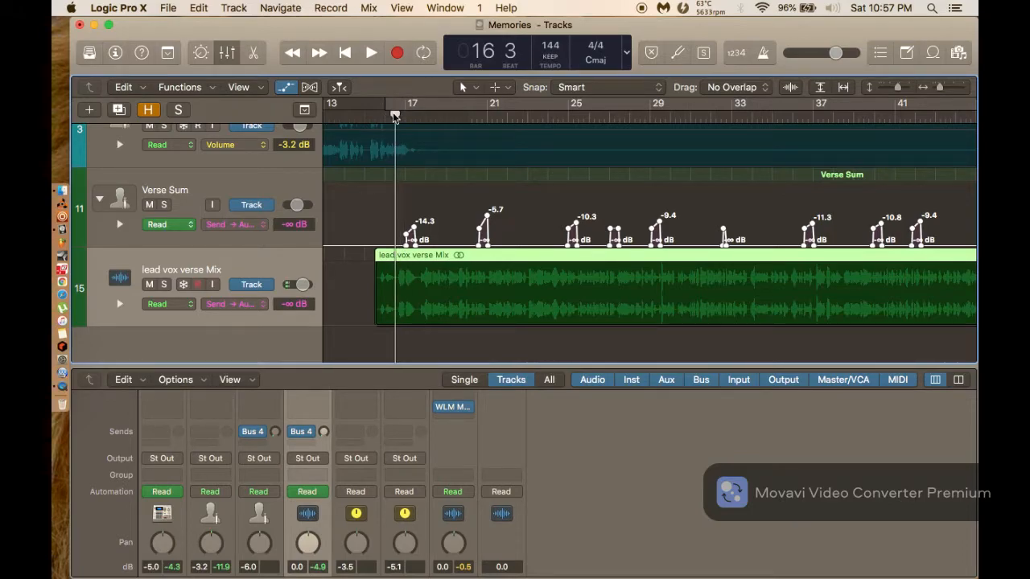
key("super+Right")
key("super+Right")
key("super+Right")
key("super+Right")
key("super+Right")
key("super+Right")
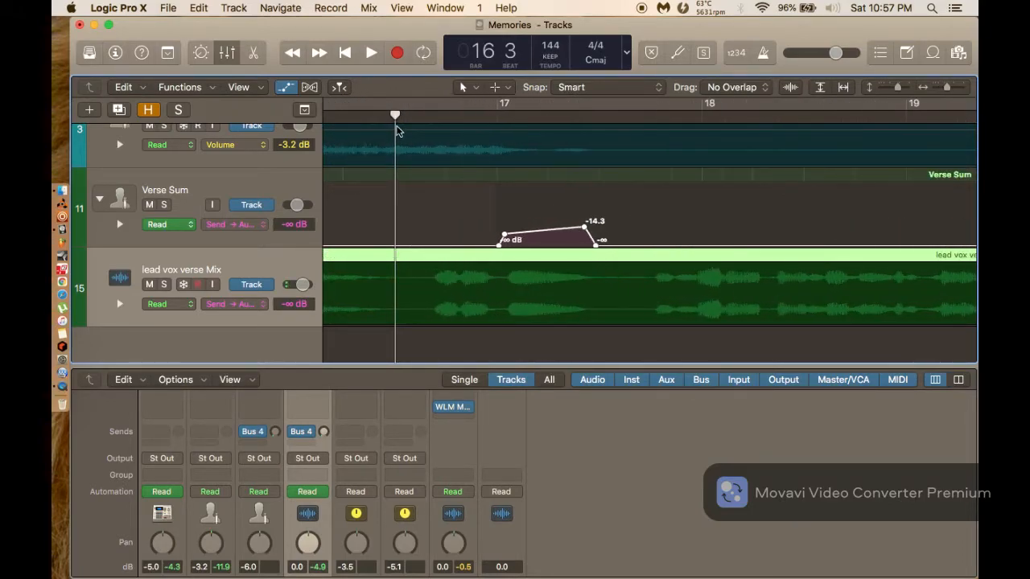
left_click_drag(395, 115, 483, 113)
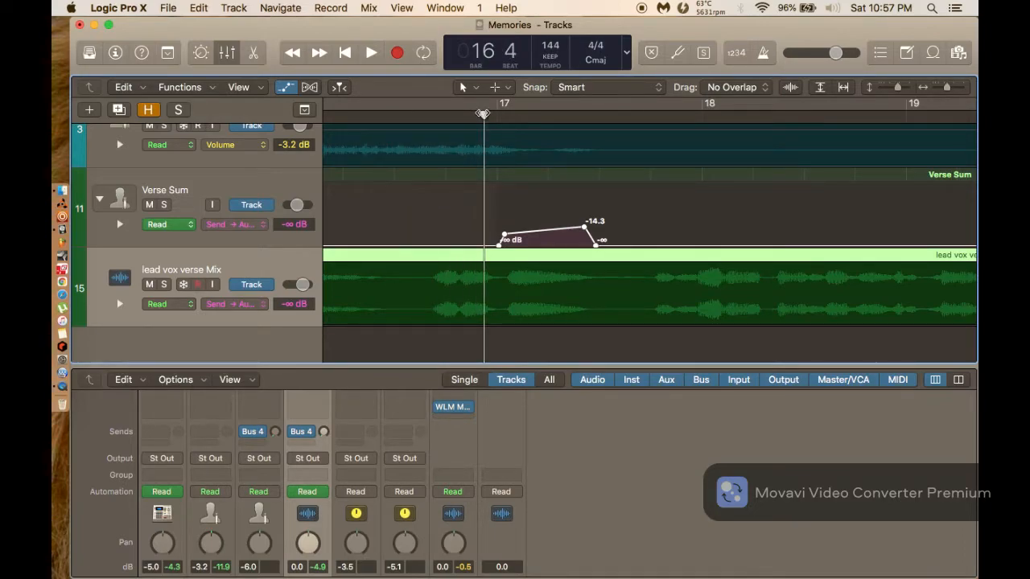
Try pasting the automation onto the lead vox verse Mix track at the playhead, and undo the paste.
key("super+Left")
key("super+Left")
key("super+Left")
key("super+Left")
key("super+Left")
key("super+Left")
key("super+Left")
key("super+Left")
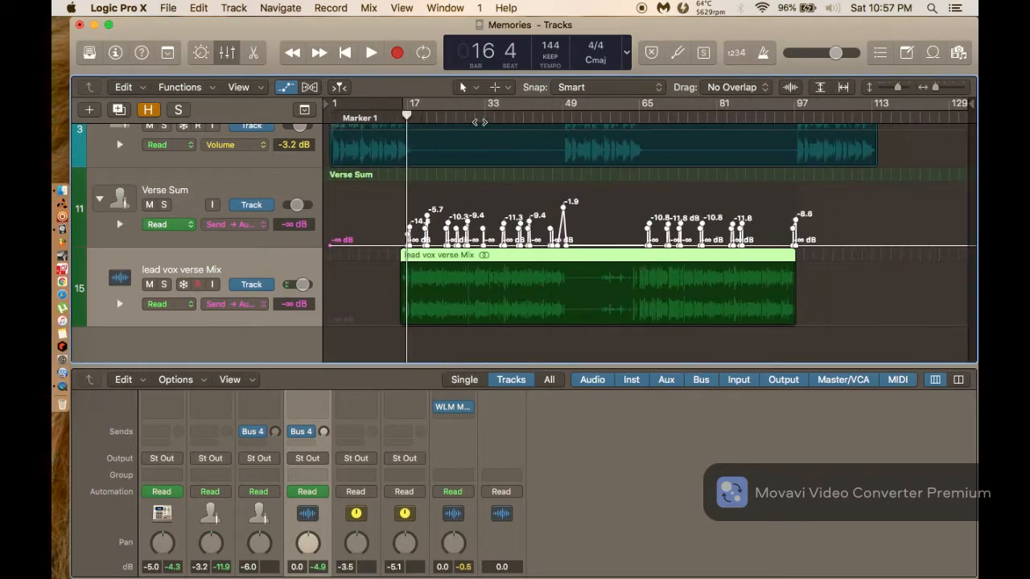
left_click(259, 265)
key("super+v")
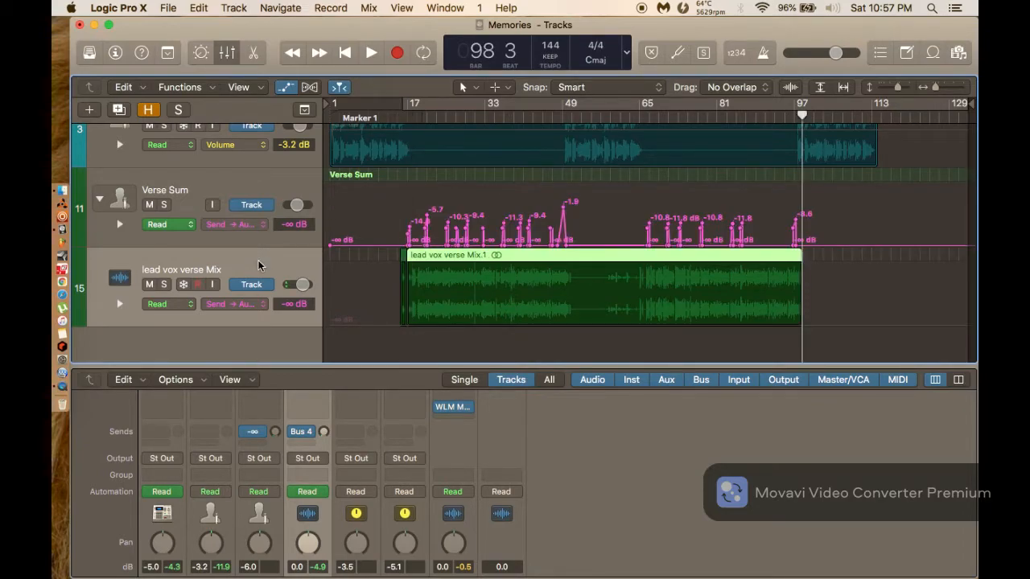
key("super+z")
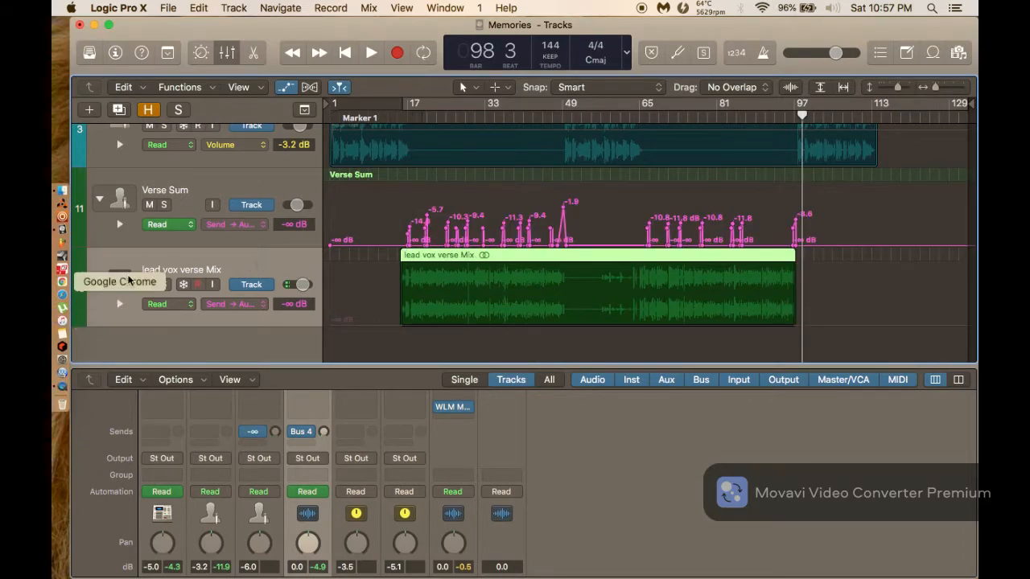
Select and copy the Verse Sum send automation across the verse, and place the playhead at its first point at bar 17.
left_click_drag(874, 245, 371, 175)
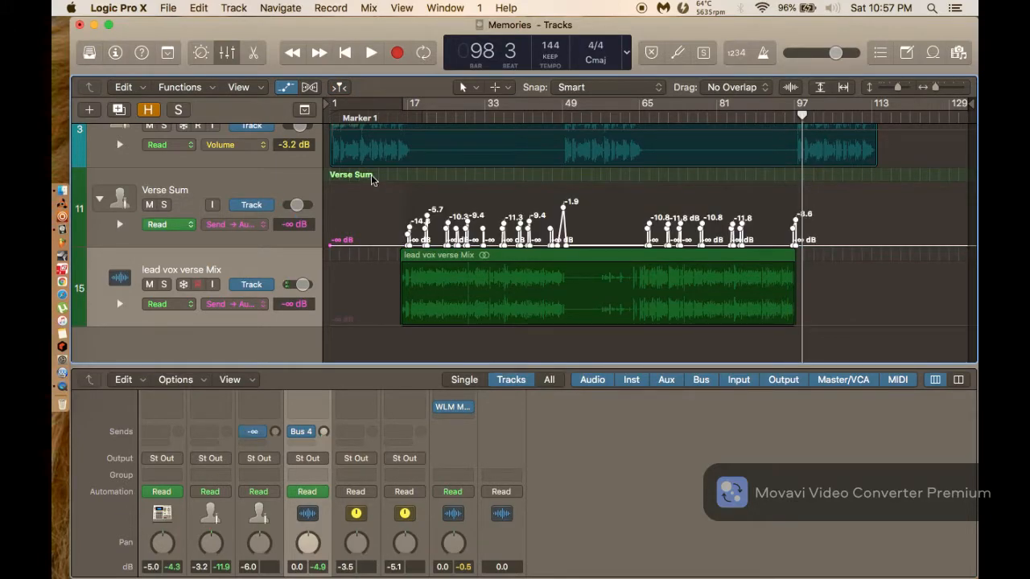
scroll(494, 202, "up", 10)
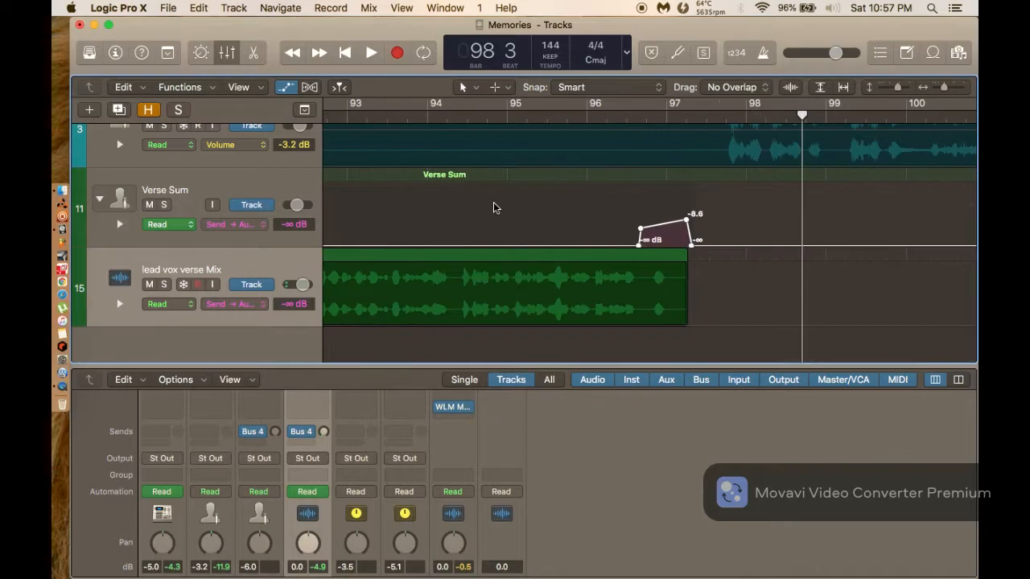
scroll(493, 202, "left", 20)
scroll(494, 208, "left", 20)
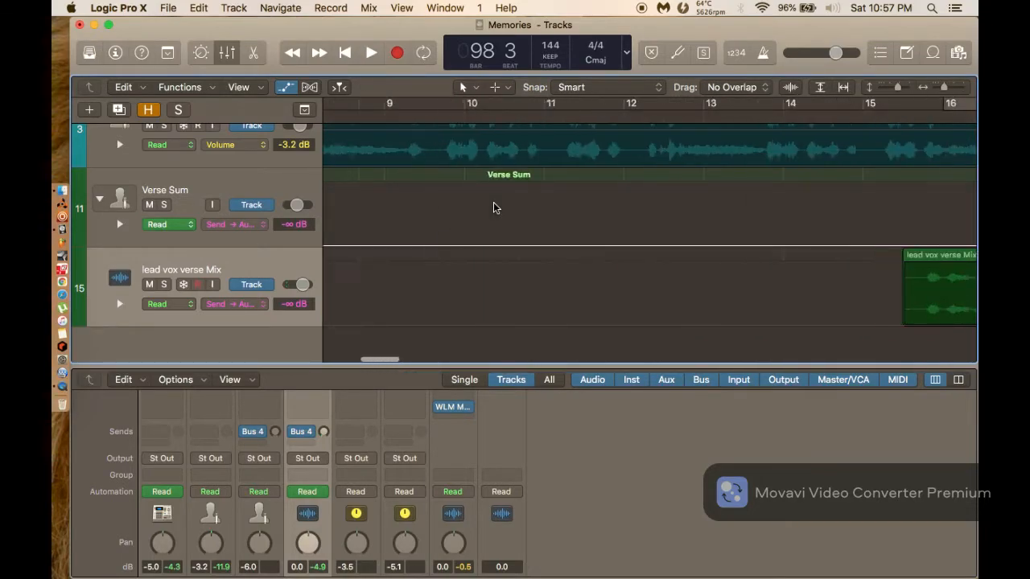
scroll(493, 207, "right", 4)
scroll(493, 202, "right", 4)
scroll(493, 202, "up", 6)
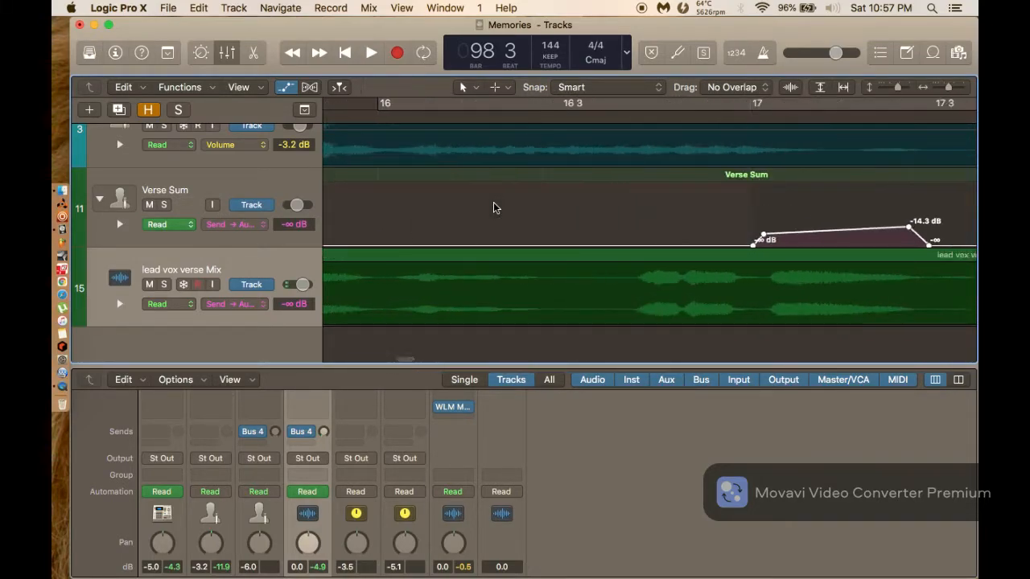
scroll(481, 199, "right", 5)
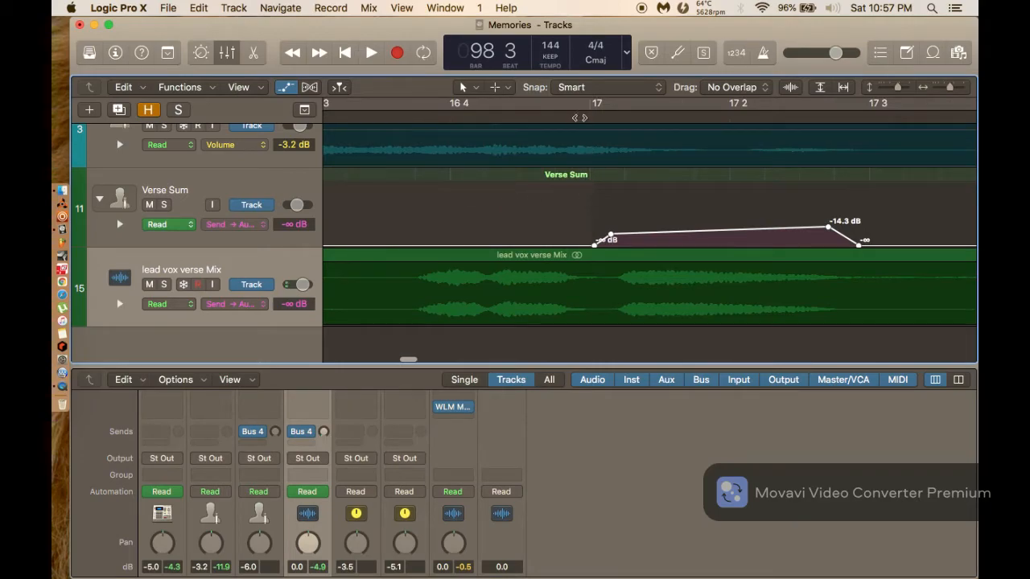
left_click_drag(557, 120, 588, 120)
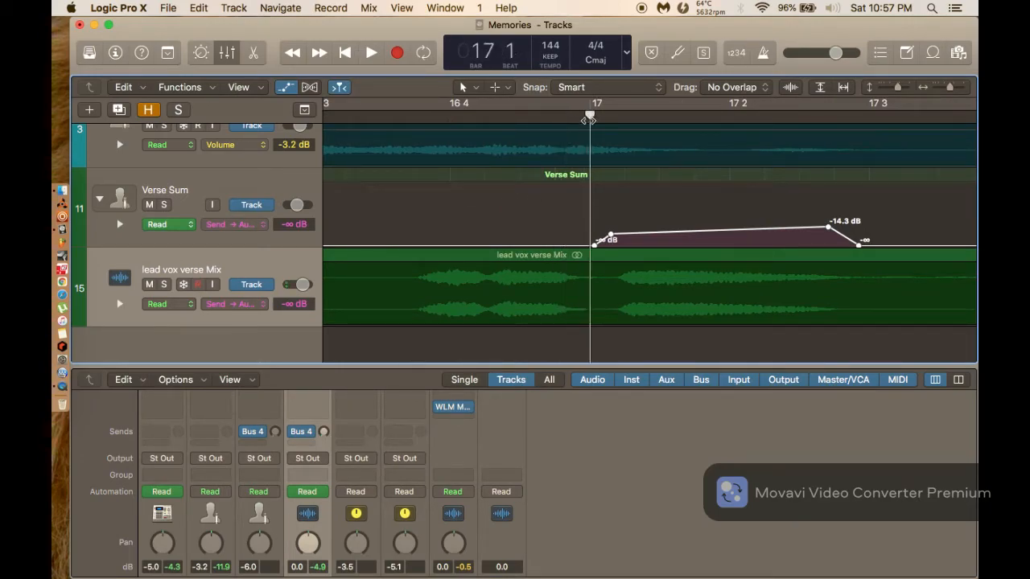
scroll(572, 222, "down", 10)
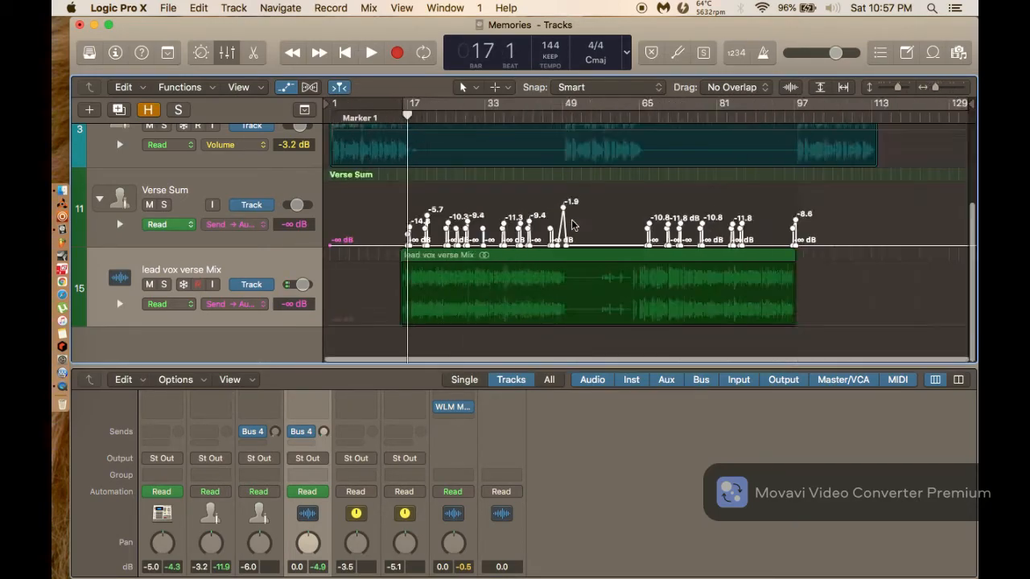
Paste the send automation onto the lead vox verse Mix track at bar 17 and delete the original points from Verse Sum.
left_click(251, 263)
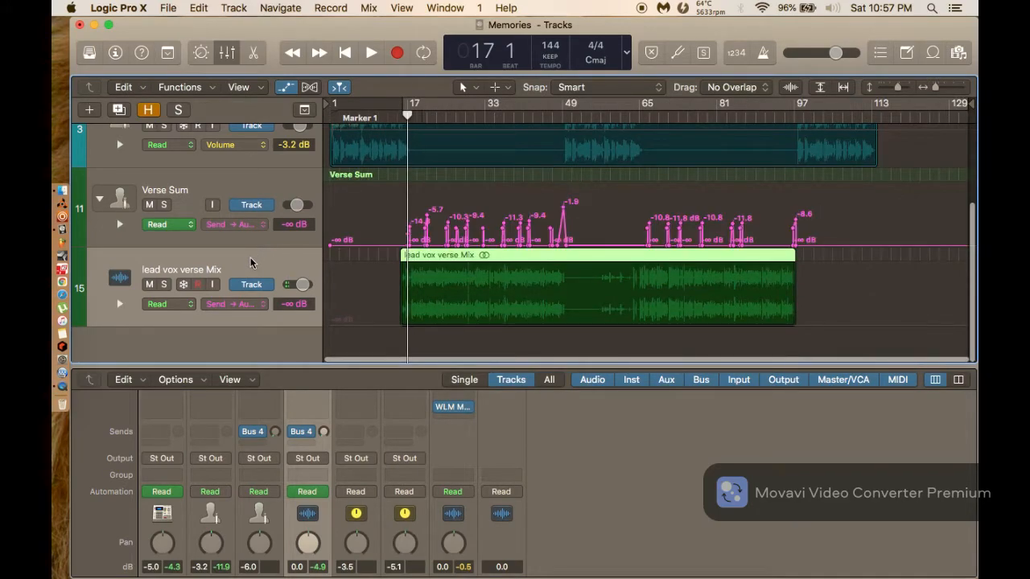
key("super+v")
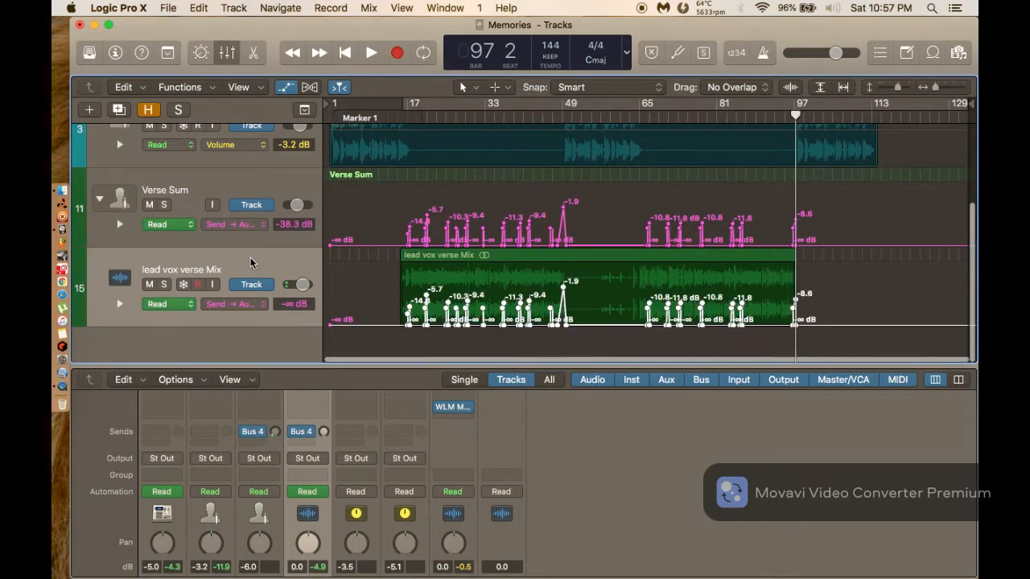
left_click_drag(839, 237, 347, 245)
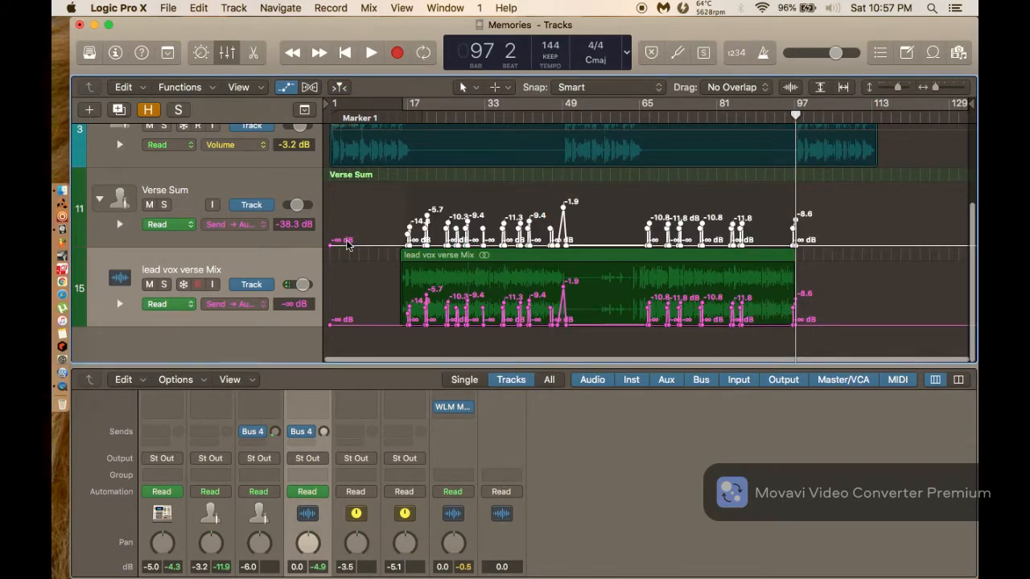
key("Delete")
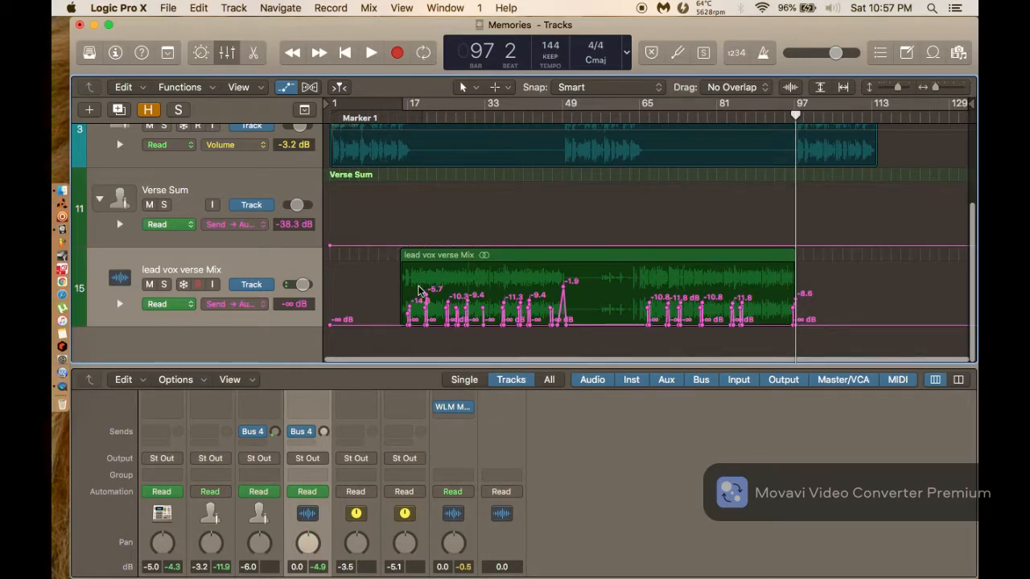
Examine the pasted send automation up close along the lead vox verse Mix track.
key("super+Right")
key("super+Right")
key("super+Right")
key("super+Right")
key("super+Right")
key("super+Right")
key("super+Right")
scroll(420, 248, "left", 20)
scroll(420, 251, "left", 20)
scroll(420, 252, "left", 12)
scroll(420, 251, "left", 4)
key("super+Left")
key("super+Left")
key("super+Left")
key("super+Left")
key("super+Left")
key("super+Left")
key("super+Left")
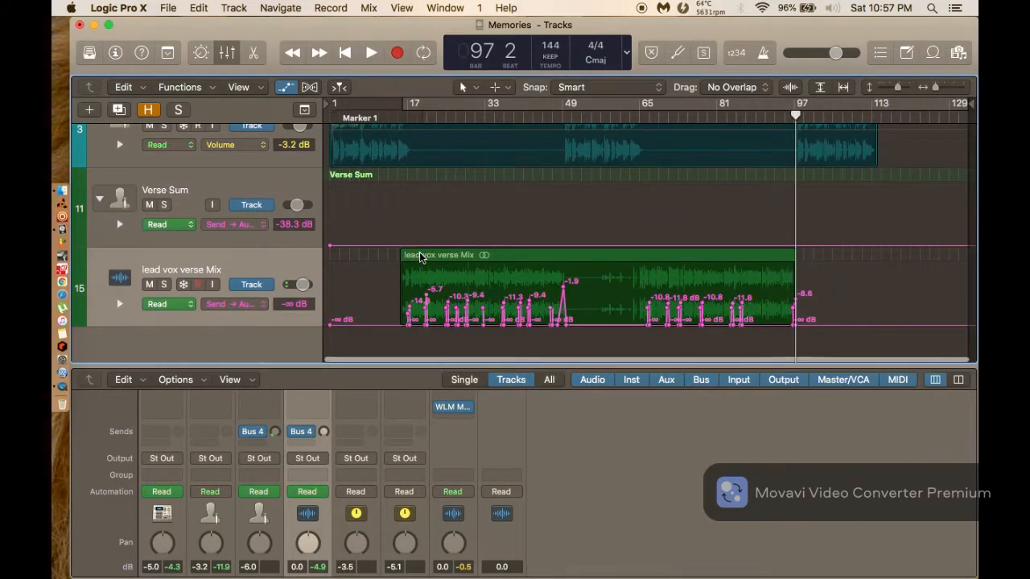
Play the mix from the start of the lead vox verse Mix region and skip ahead to about bar 46.
left_click(401, 118)
key("space")
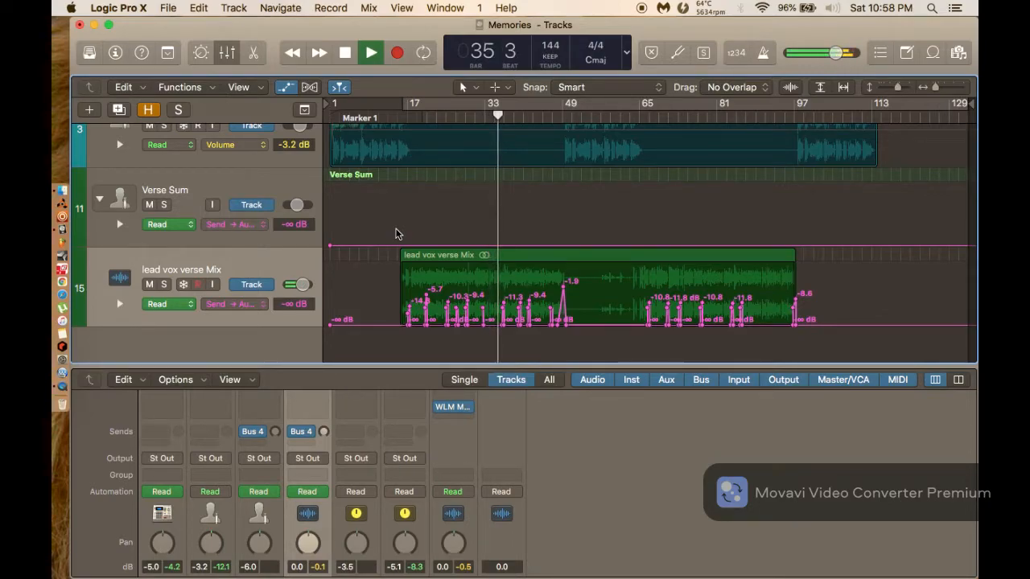
left_click(548, 110)
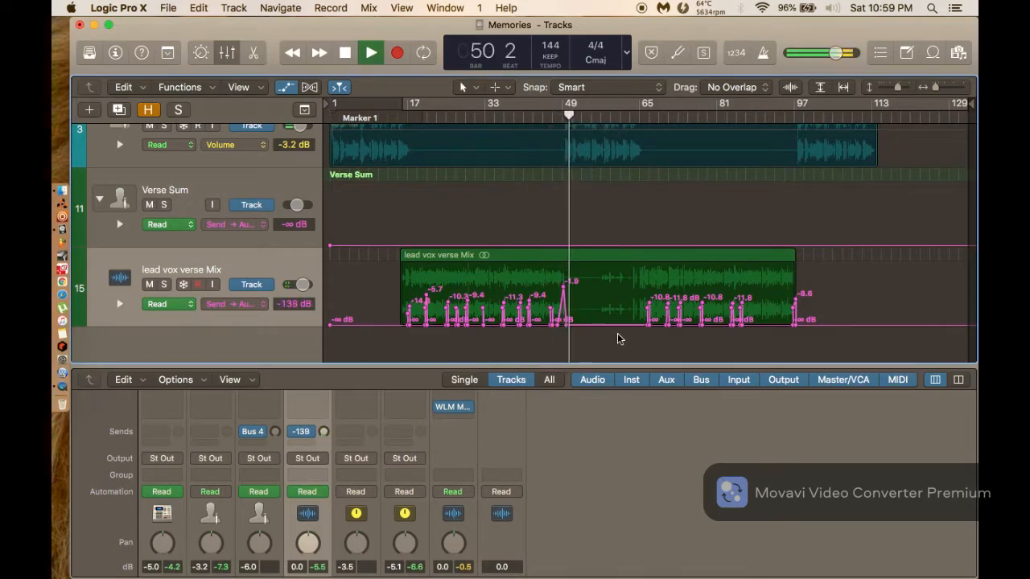
Shorten the send fall-off after the -1.9 dB peak by moving its -138 dB end point earlier, to about bar 49 beat 3.
scroll(609, 297, "up", 8)
left_click(467, 121)
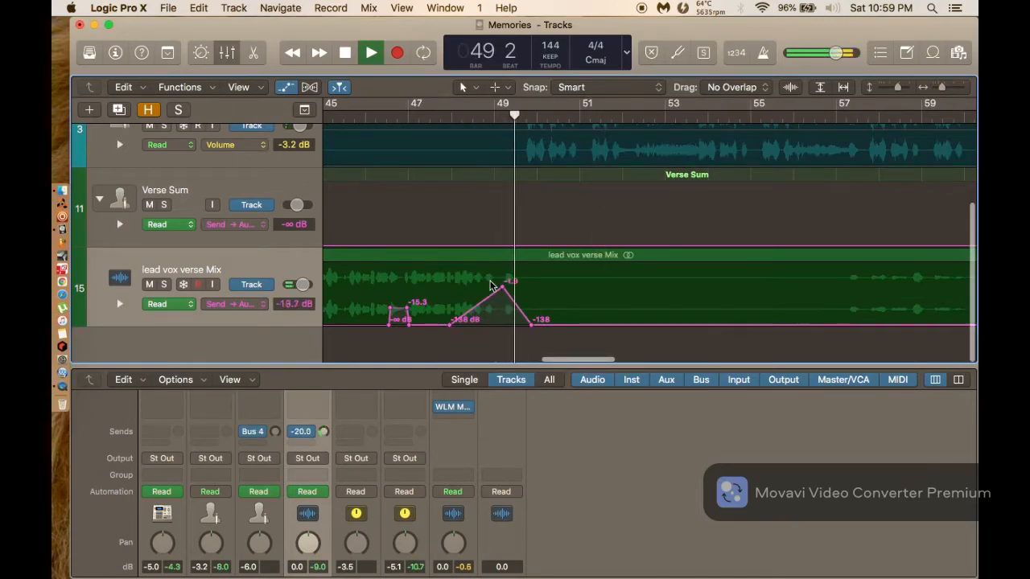
scroll(490, 285, "up", 5)
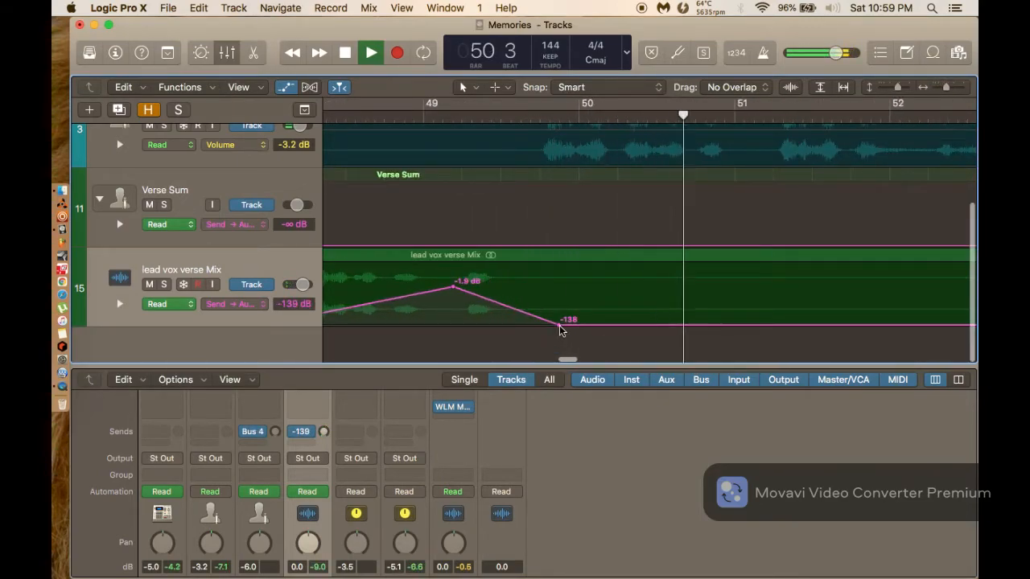
key("space")
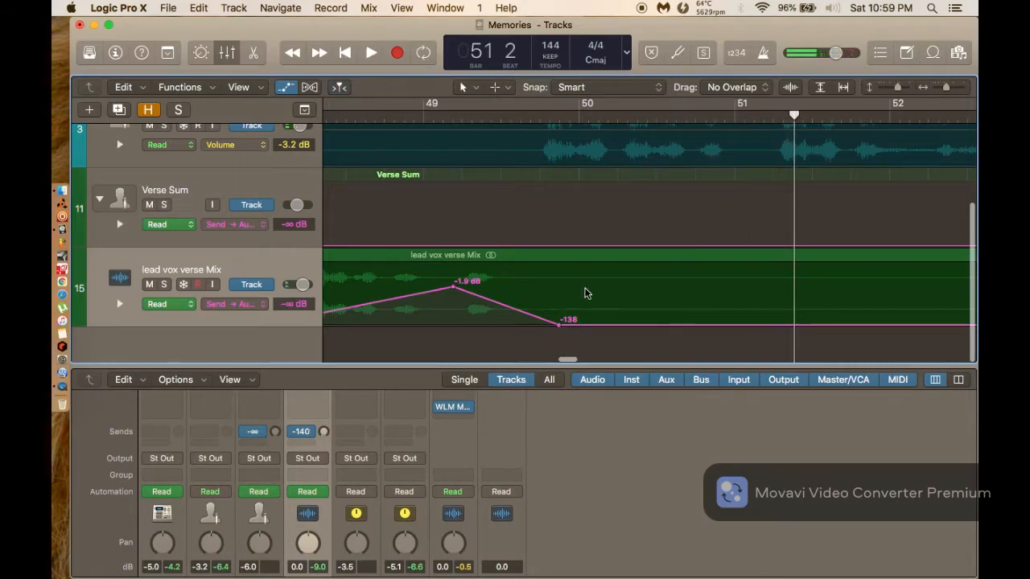
left_click_drag(559, 325, 512, 325)
scroll(509, 336, "left", 2)
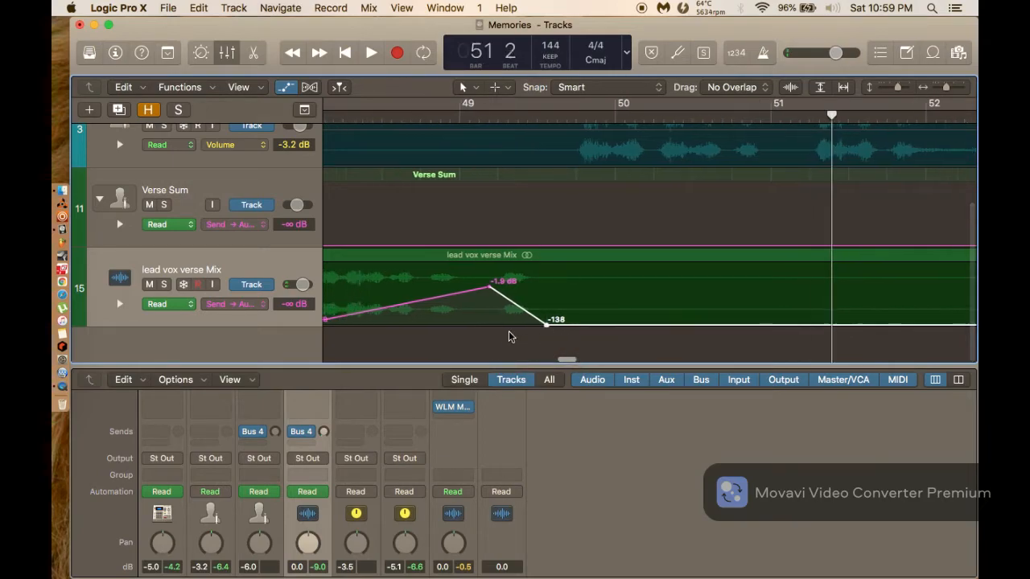
Play back the shortened send peak from bar 48 and return the playhead to bar 47.
key("super+Left")
key("super+Left")
key("super+Left")
key("super+Left")
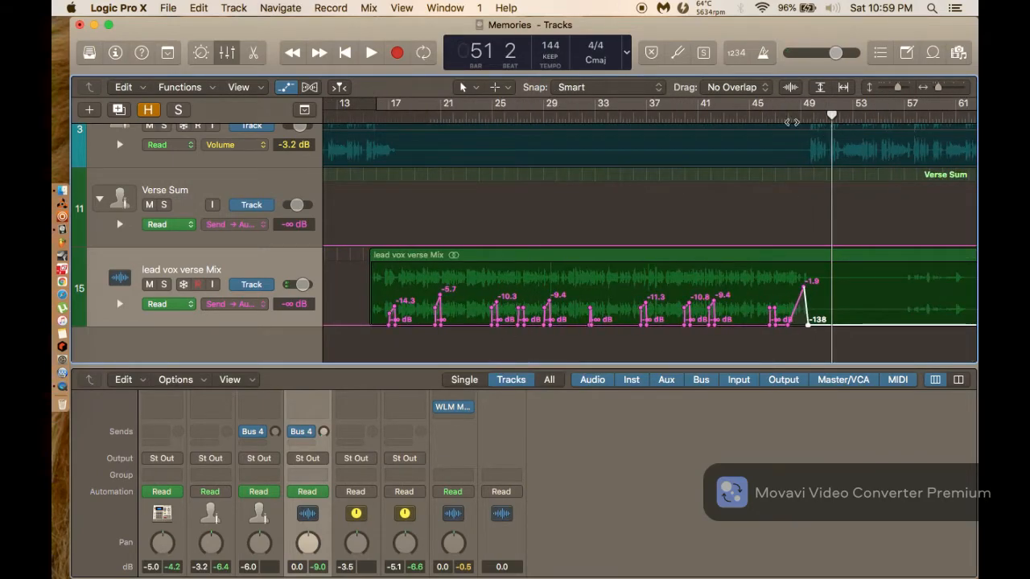
left_click(787, 118)
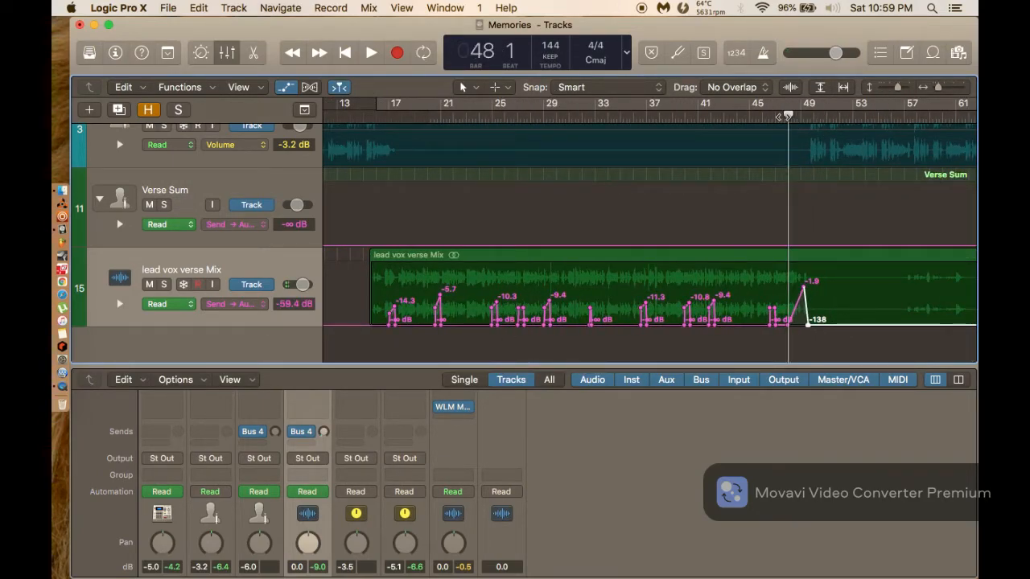
key("space")
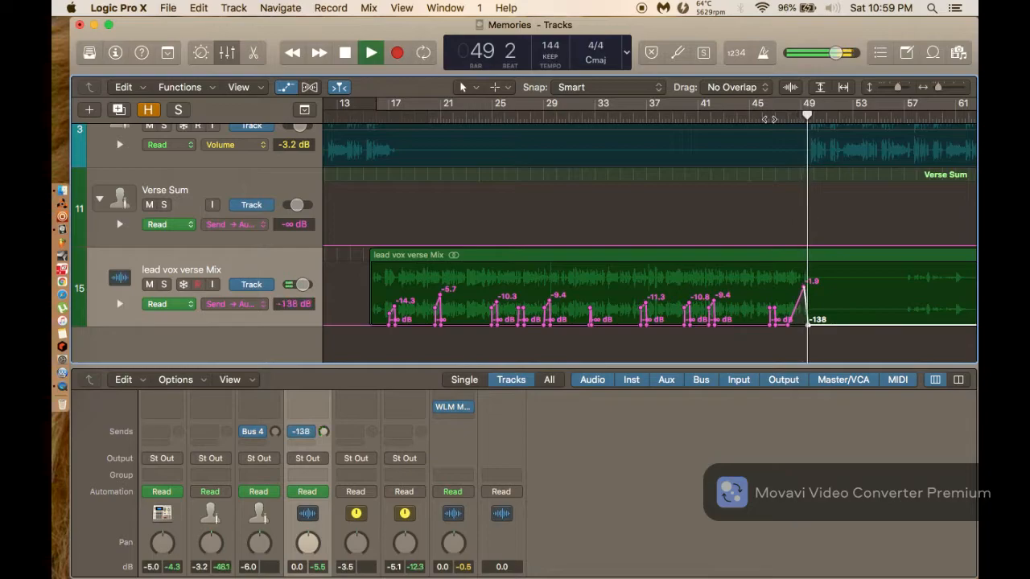
key("space")
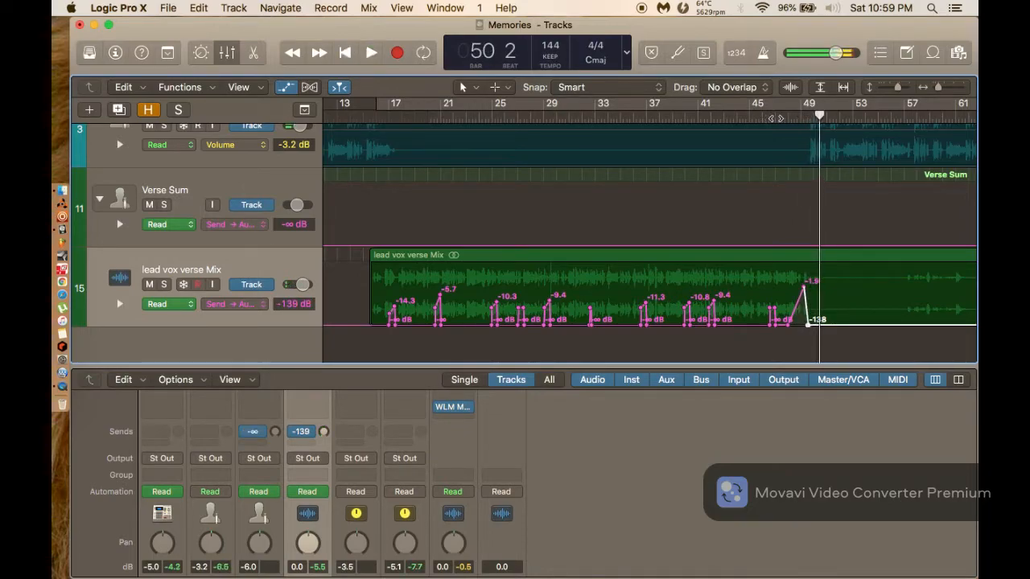
left_click(775, 116)
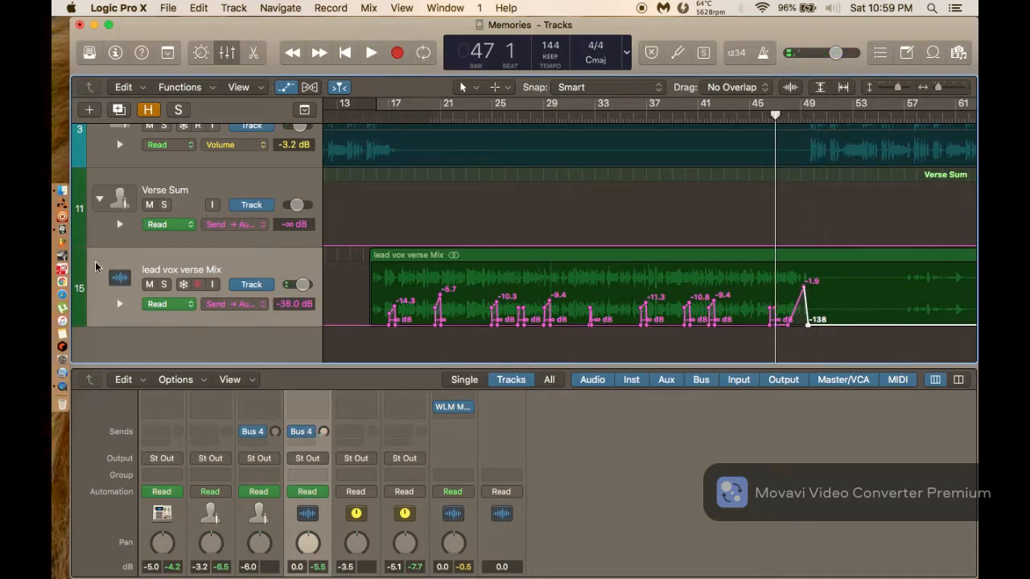
Solo the lead vox verse Mix track and listen repeatedly to the send peak from bar 47.
left_click(164, 284)
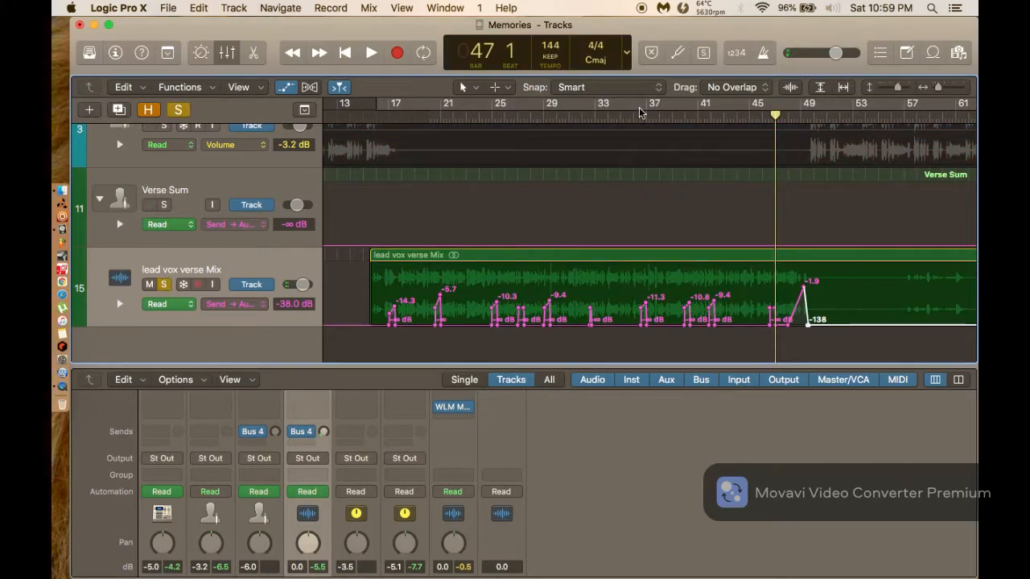
key("space")
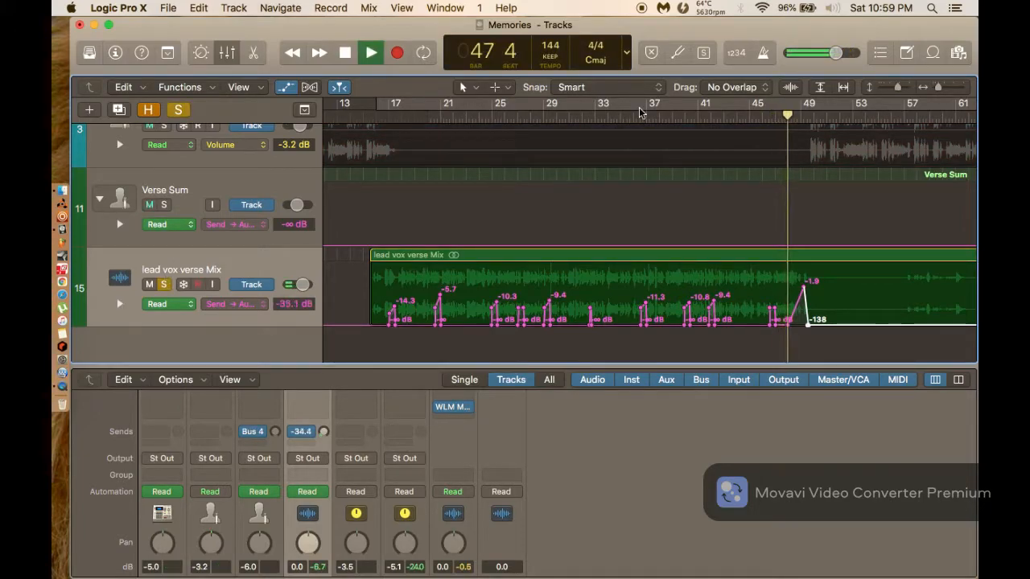
key("super+Right")
key("super+Right")
key("super+Right")
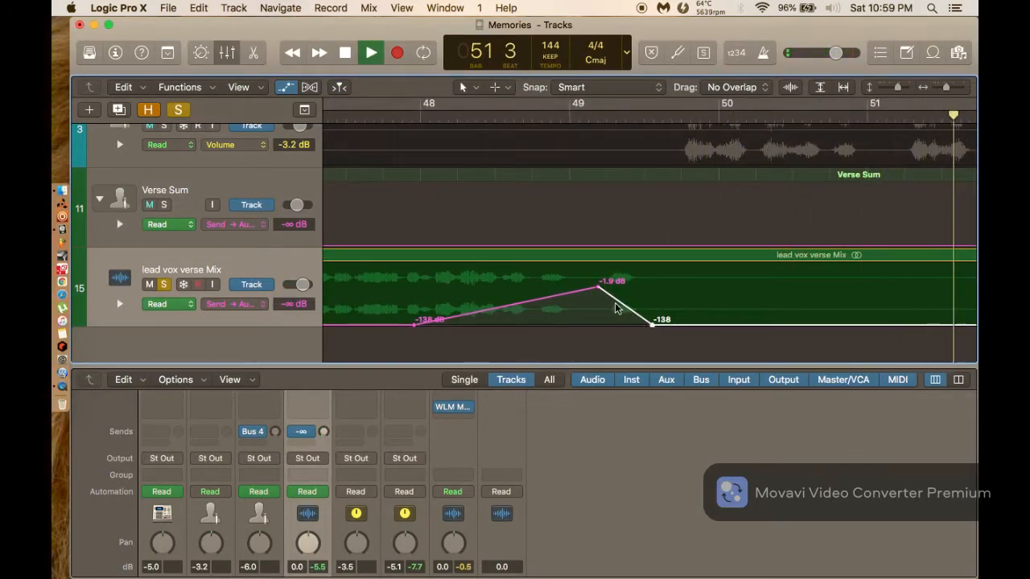
left_click_drag(615, 303, 598, 301)
scroll(599, 301, "left", 5)
key("space")
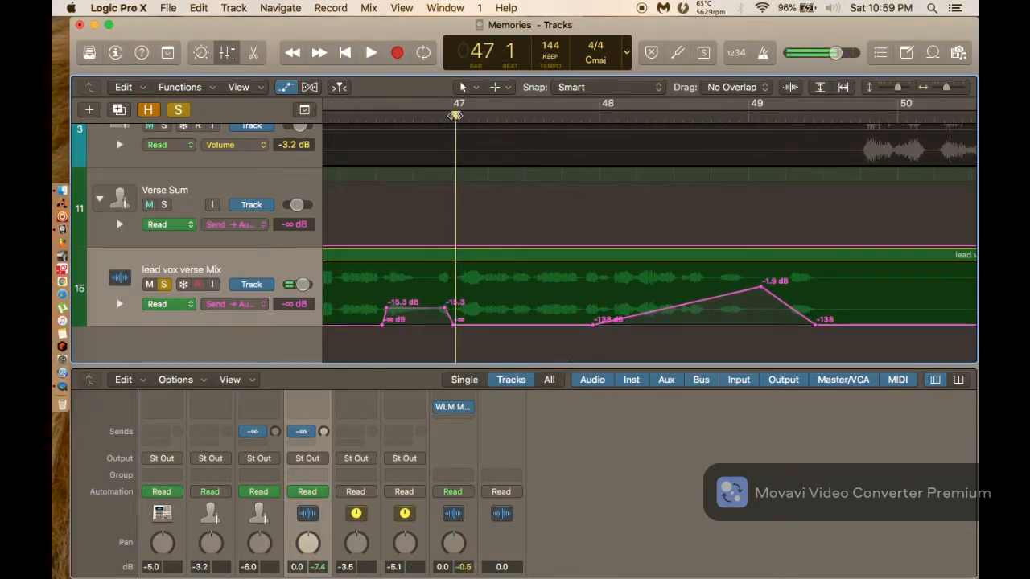
key("space")
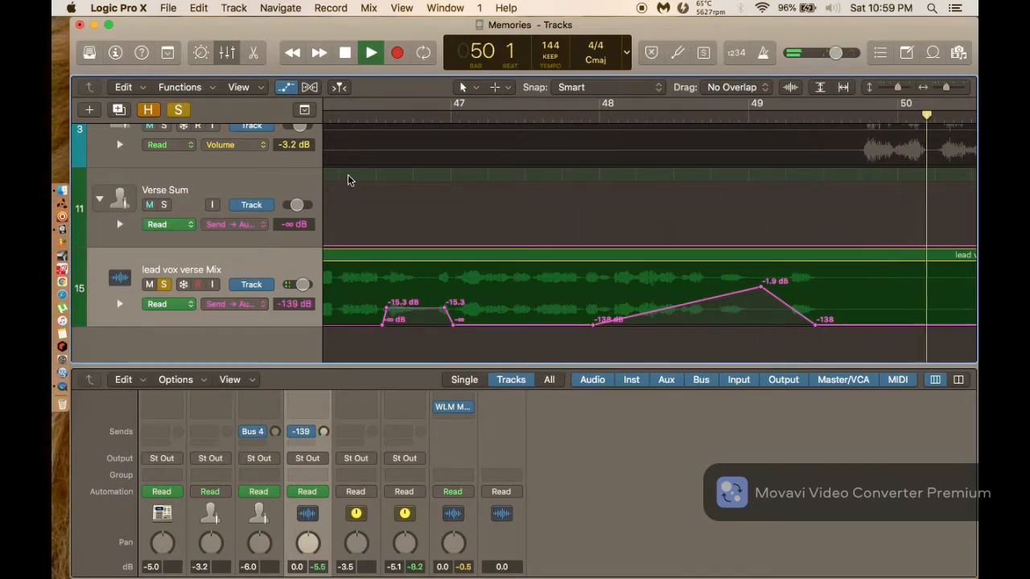
Turn off solo, play the full mix from bar 46 beat 2, and look over the send automation along the lead vox verse Mix track.
left_click(378, 123)
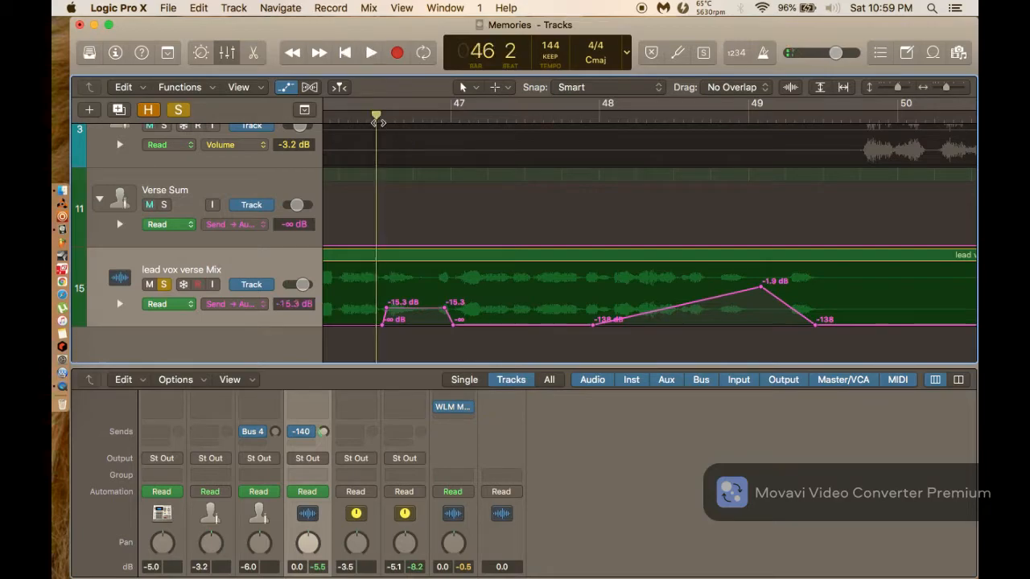
left_click(179, 110)
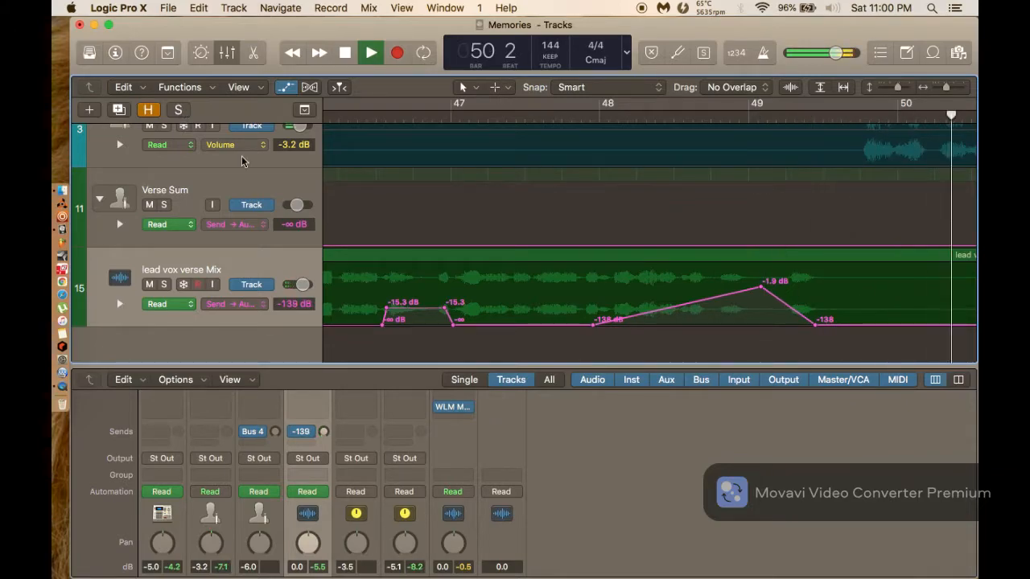
key("super+Left")
key("super+Left")
key("super+Left")
key("super+Left")
key("super+Left")
scroll(578, 263, "right", 8)
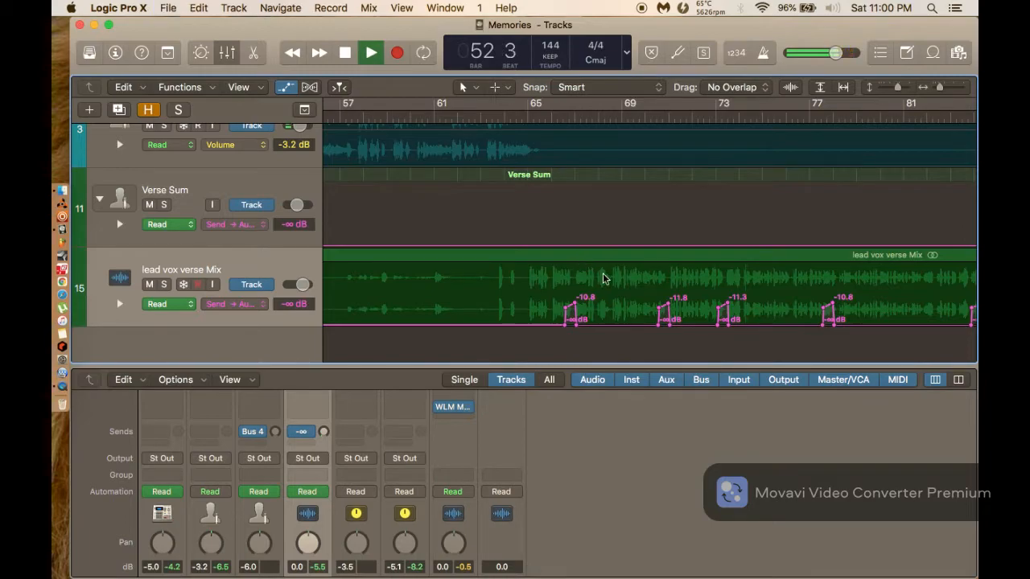
scroll(469, 234, "left", 15)
scroll(470, 237, "right", 1)
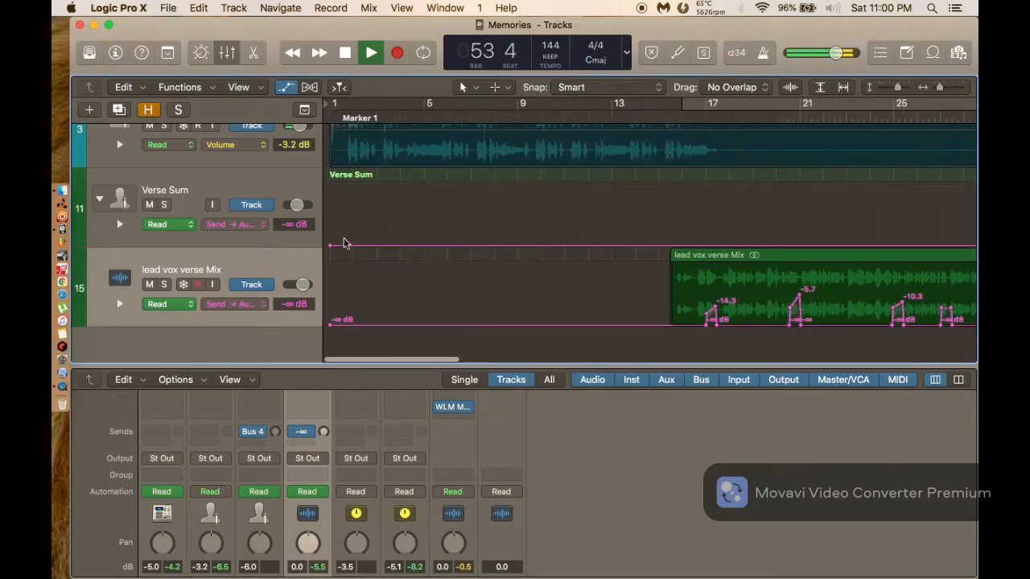
scroll(480, 288, "right", 15)
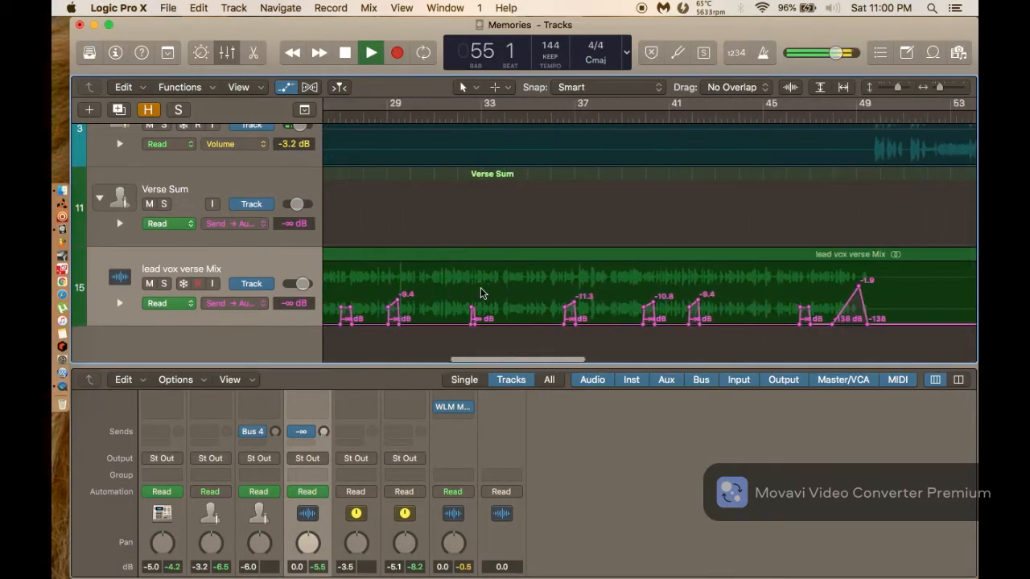
scroll(481, 293, "right", 8)
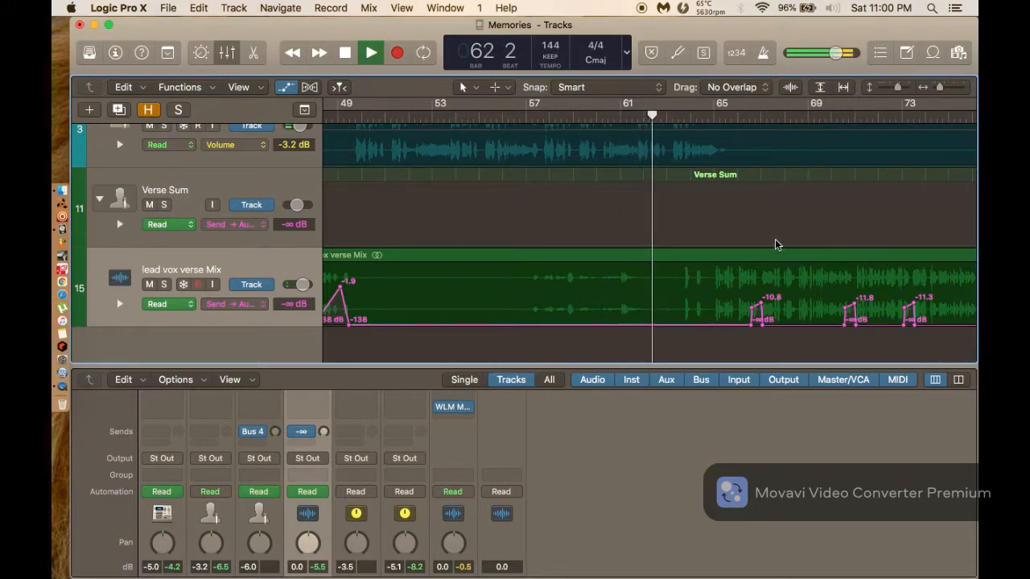
Stop playback near bar 64 and display Volume automation on the lead vox verse Mix track.
scroll(776, 244, "right", 5)
key("super+Right")
key("super+Right")
key("super+Right")
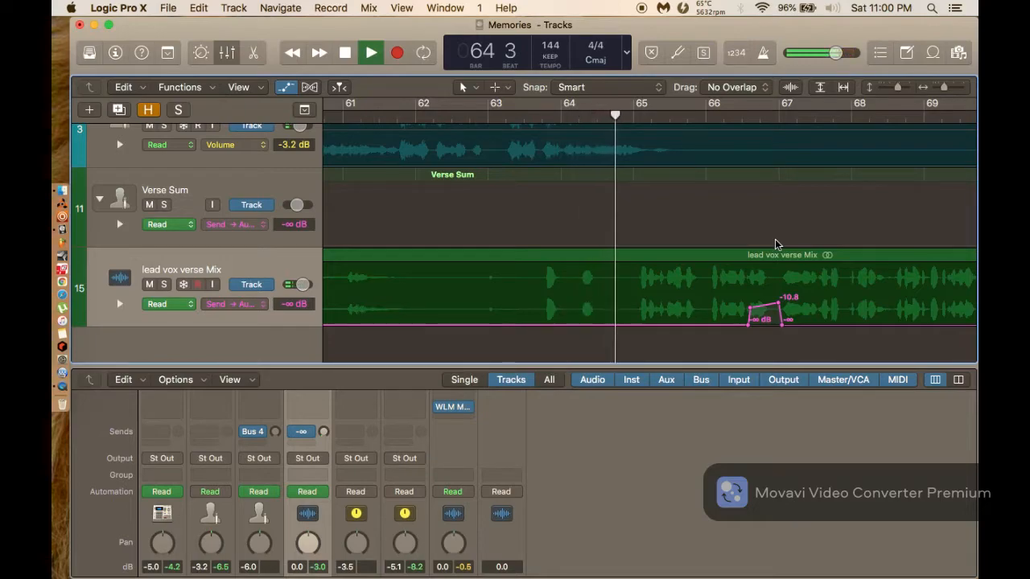
key("space")
left_click(245, 306)
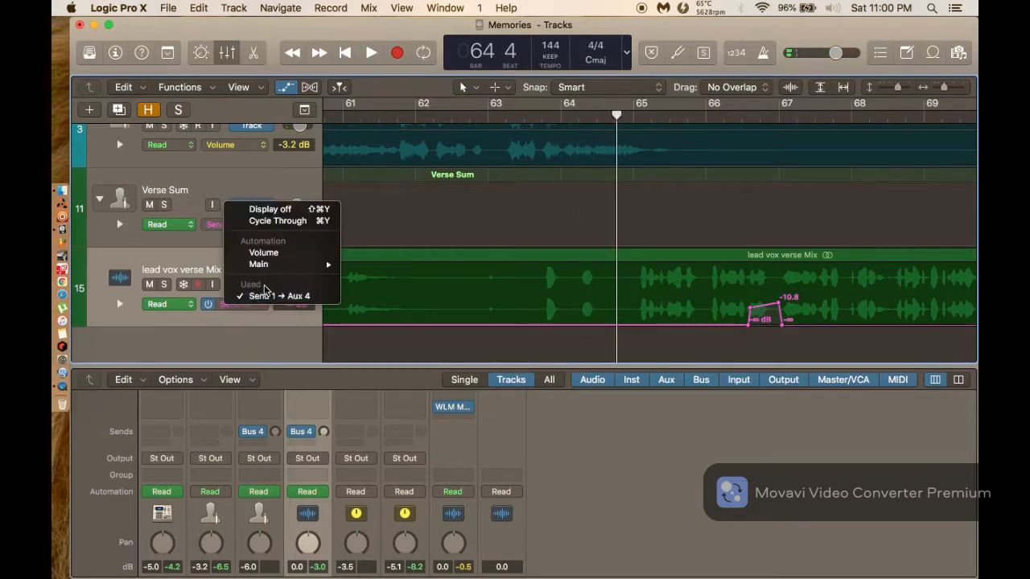
left_click(285, 255)
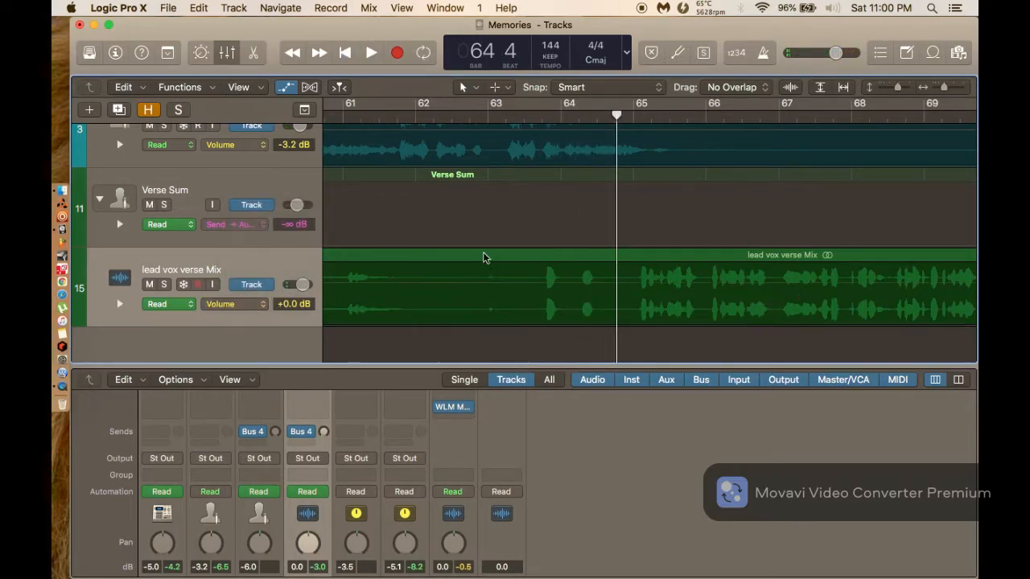
Create a -6.5 dB volume dip on lead vox verse Mix from about bar 63 beat 3 to bar 64 beat 4, and play it back.
left_click(539, 285)
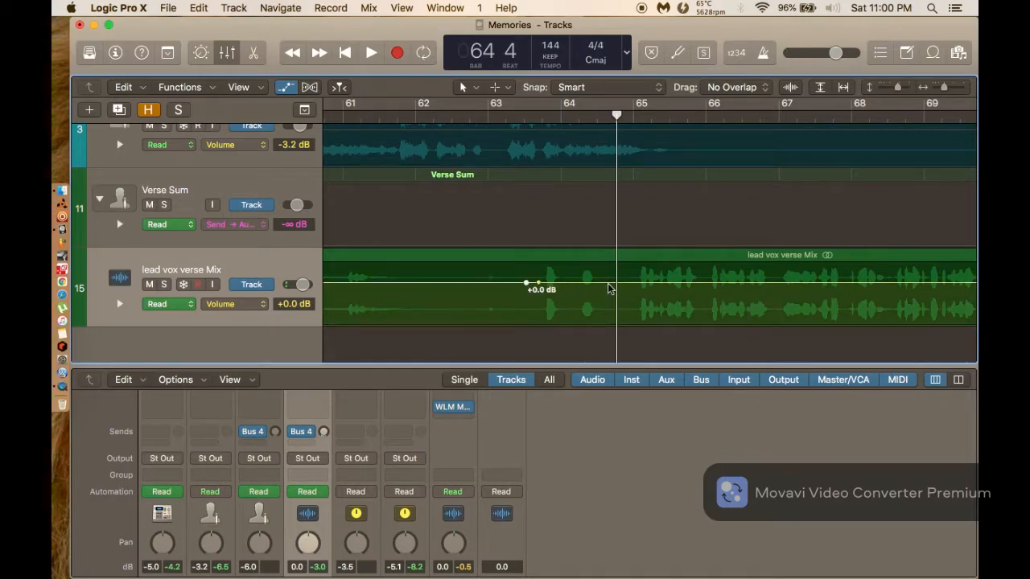
left_click_drag(574, 288, 577, 302)
left_click(429, 117)
key("space")
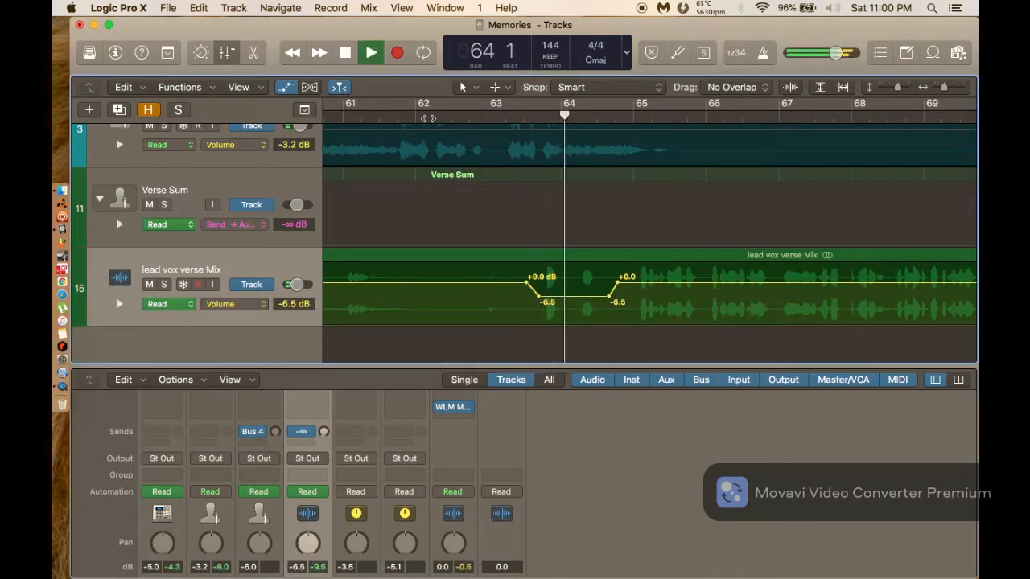
Deepen the volume dip near bar 64, shape it to rise from -12.1 dB to -5.1 dB, and audition it from bar 62.
left_click_drag(561, 298, 562, 311)
left_click(432, 118)
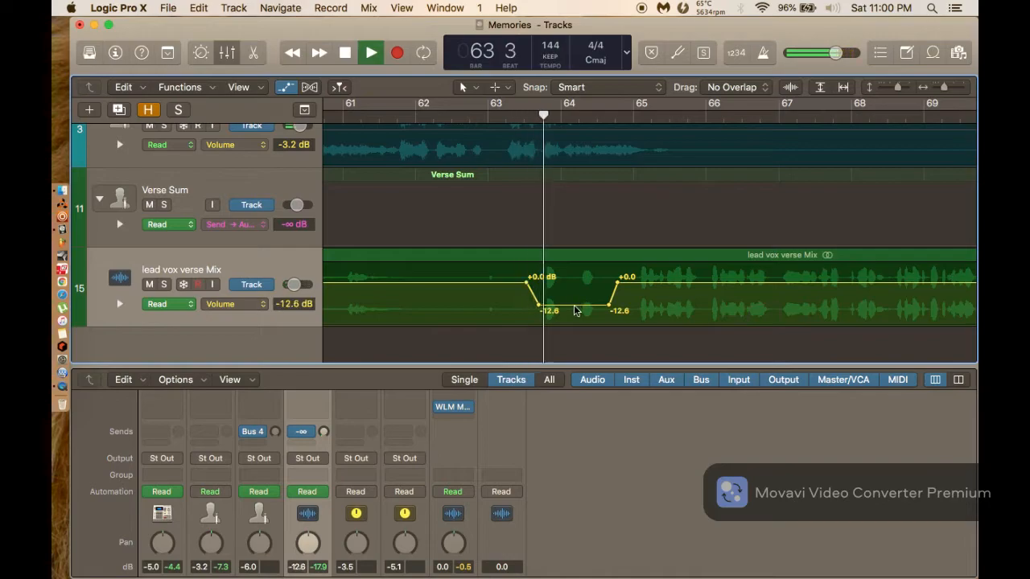
left_click_drag(574, 311, 609, 295)
left_click(423, 104)
key("space")
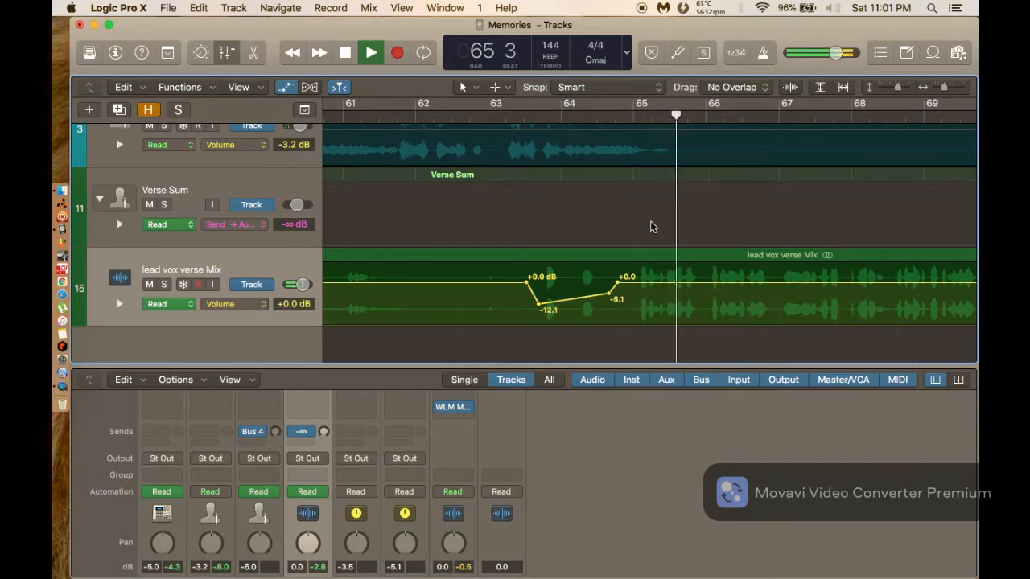
Look over the lead vox verse Mix waveform and volume line across both verses during playback.
scroll(650, 220, "right", 10)
scroll(650, 221, "right", 10)
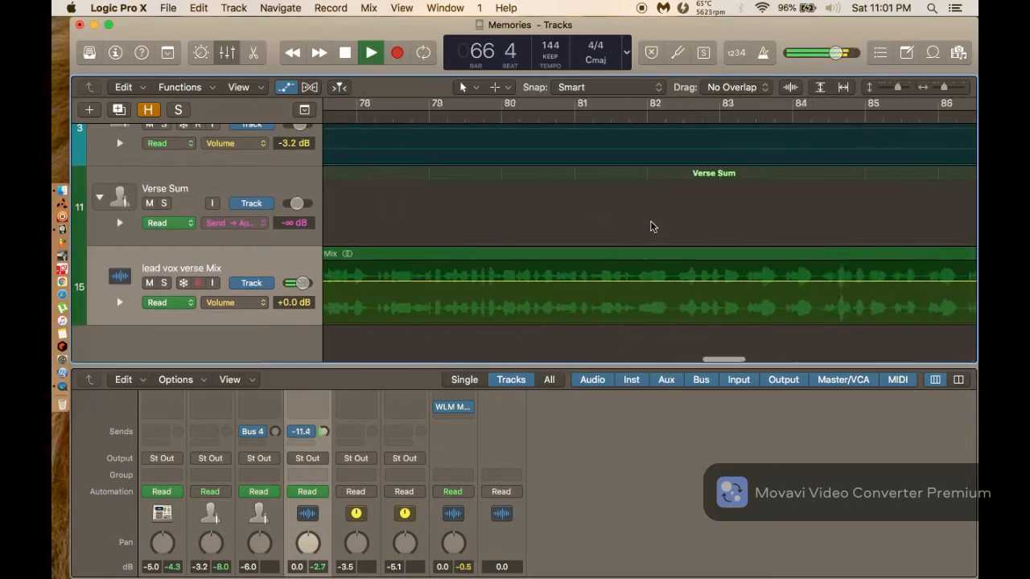
scroll(650, 221, "left", 20)
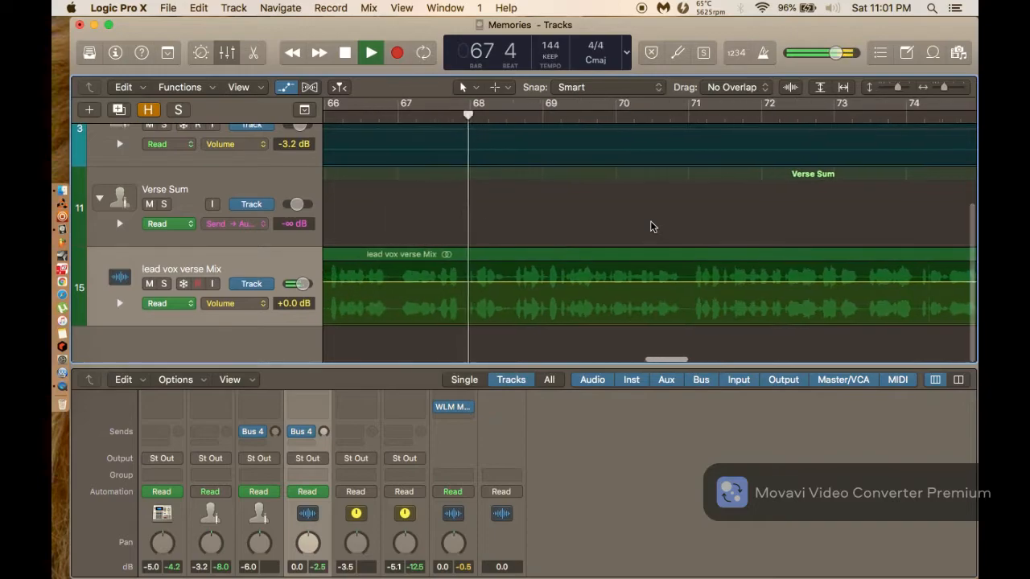
scroll(650, 222, "left", 10)
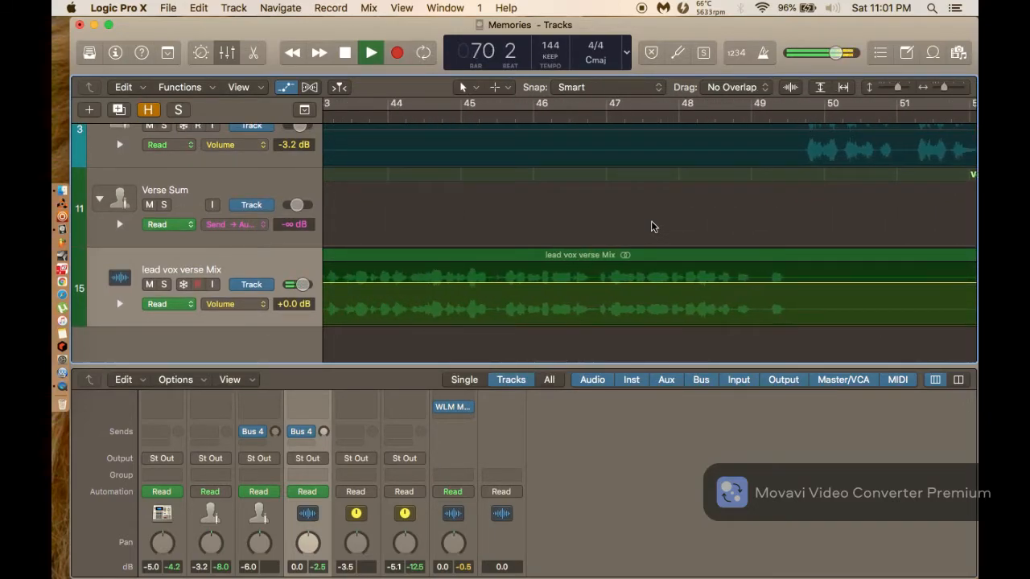
scroll(651, 221, "left", 12)
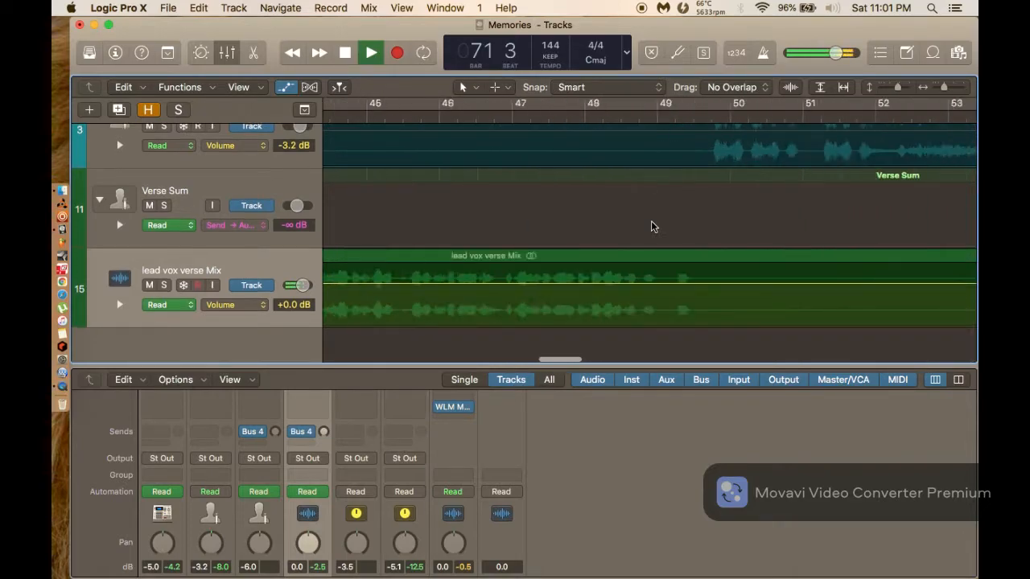
scroll(651, 220, "left", 20)
scroll(649, 218, "right", 20)
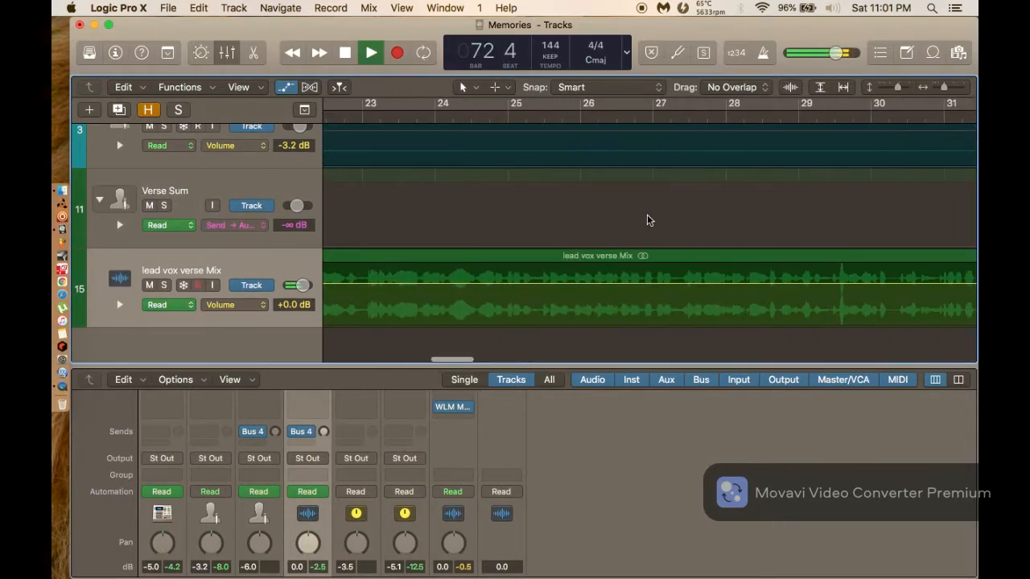
Stop playback around bar 74 and display the delay-send (Send → Aux 4) automation on lead vox verse Mix.
scroll(648, 217, "right", 20)
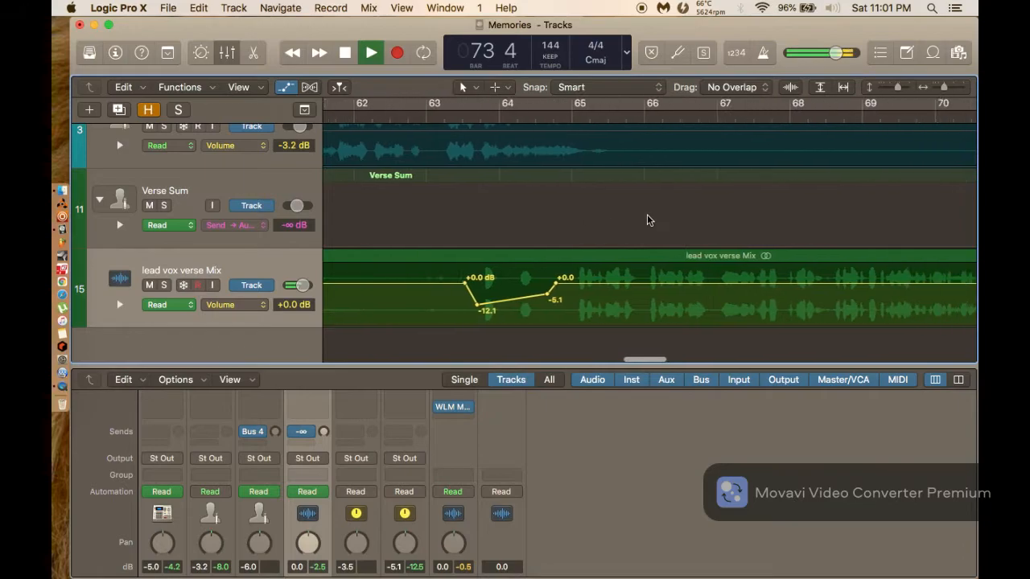
key("space")
key("a")
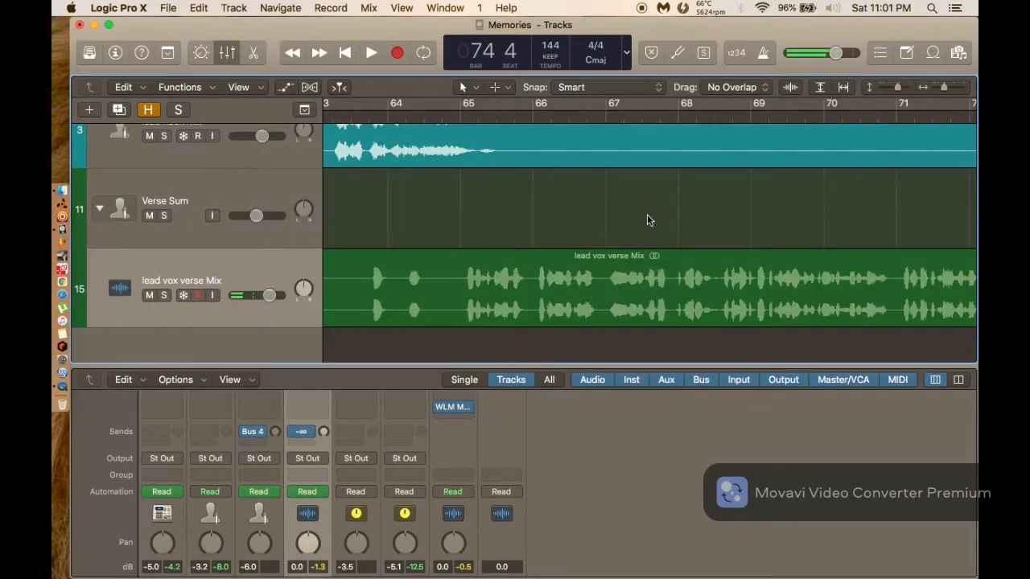
key("a")
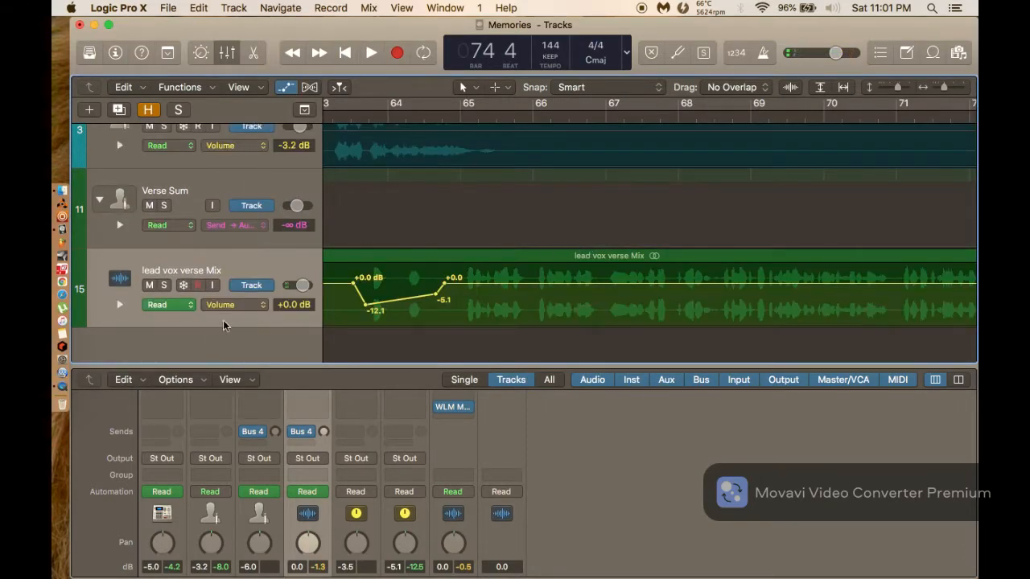
left_click(241, 305)
left_click(261, 308)
left_click(247, 305)
left_click(391, 303)
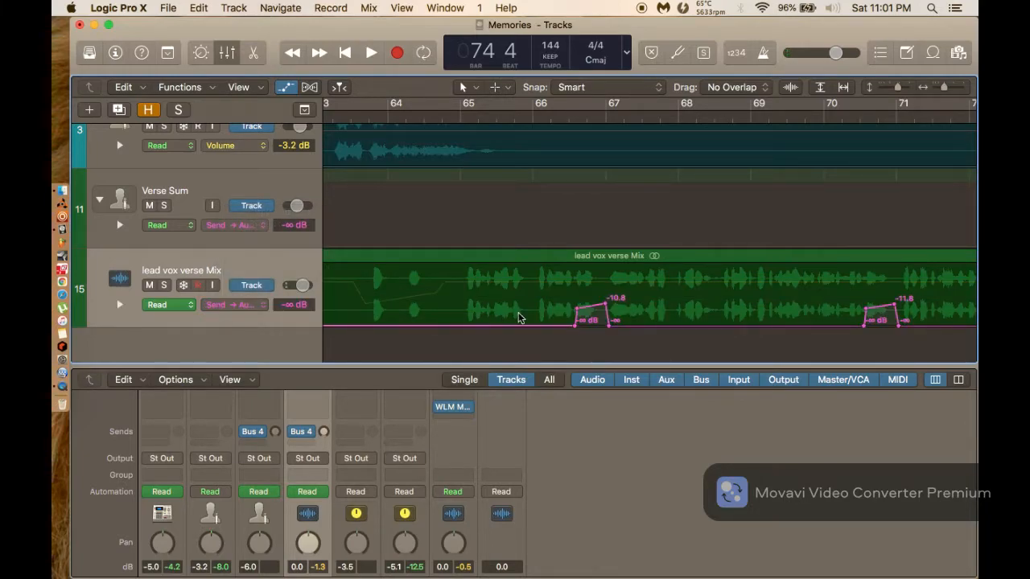
Audition the delay-send automation on lead vox verse Mix from bar 64 to bar 68, focusing on the ramp before bar 67.
key("super+Left")
key("super+Left")
key("super+Left")
key("super+Left")
key("super+Left")
scroll(519, 318, "right", 5)
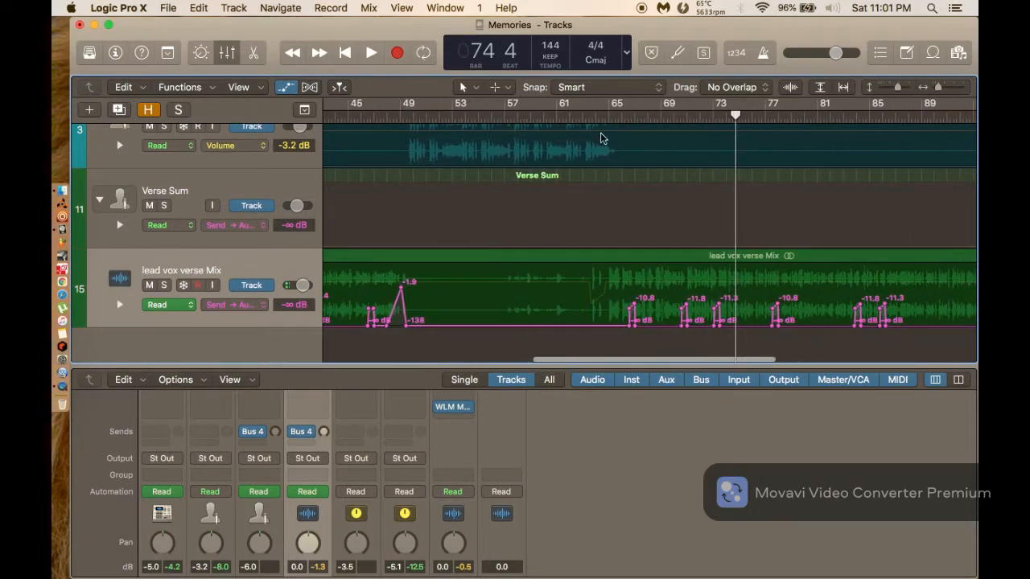
left_click(600, 119)
key("space")
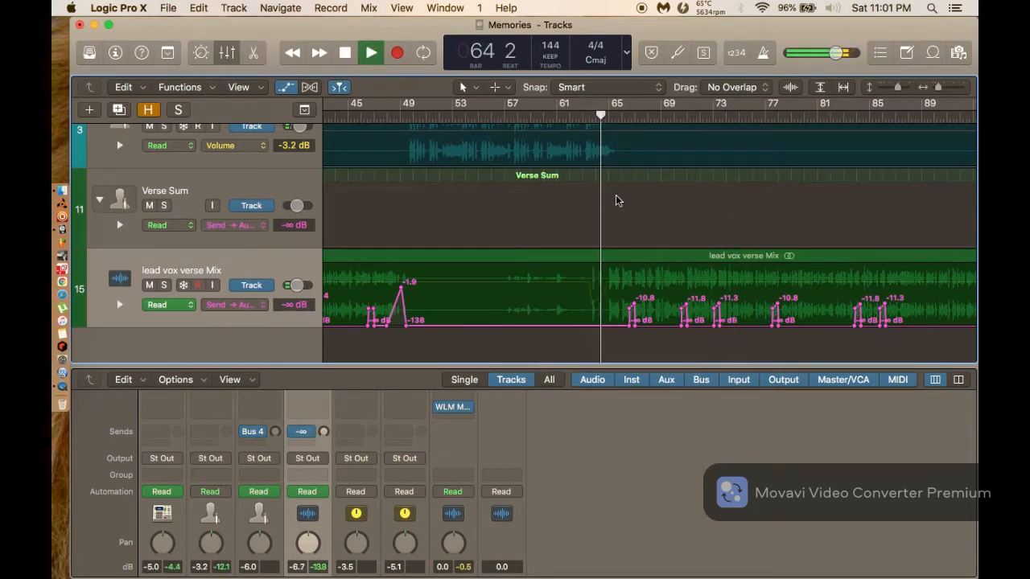
key("super+Right")
key("super+Right")
key("super+Right")
key("super+Right")
key("super+Right")
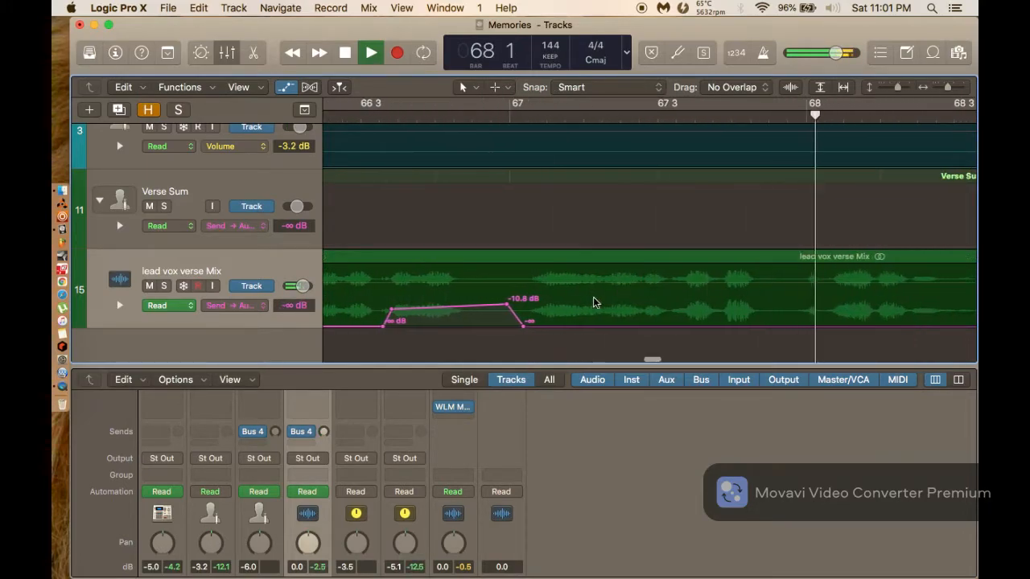
key("space")
Select the peak and closing points of the lead vox verse Mix delay-send ramp near bar 67.
left_click_drag(491, 288, 536, 351)
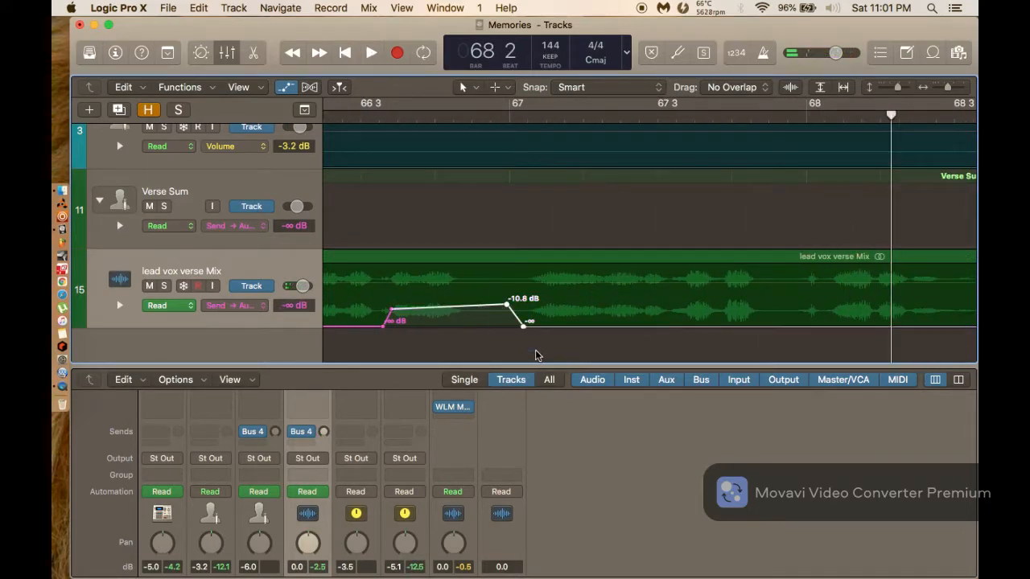
left_click_drag(522, 311, 520, 311)
scroll(551, 273, "right", 10)
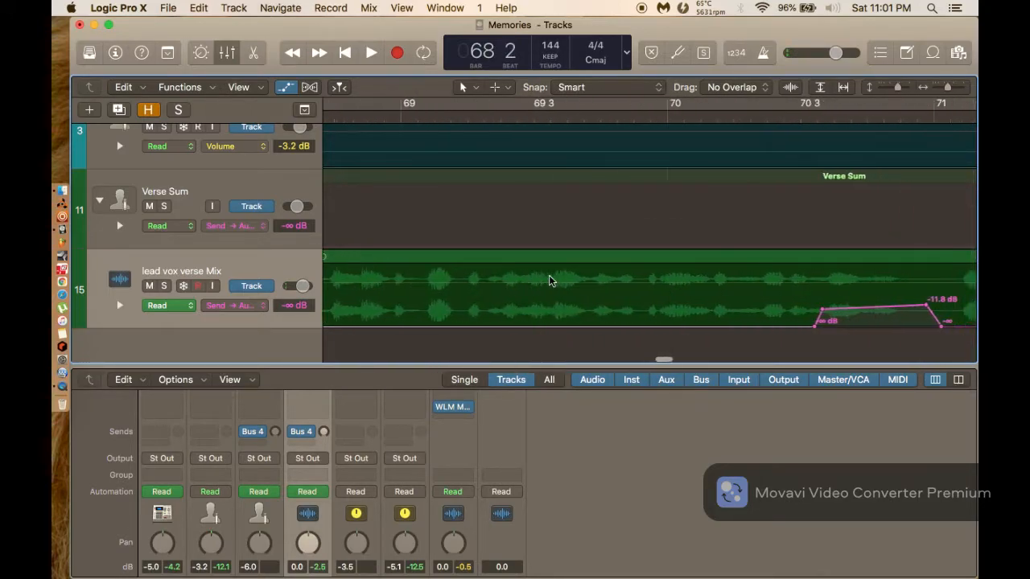
scroll(549, 275, "left", 10)
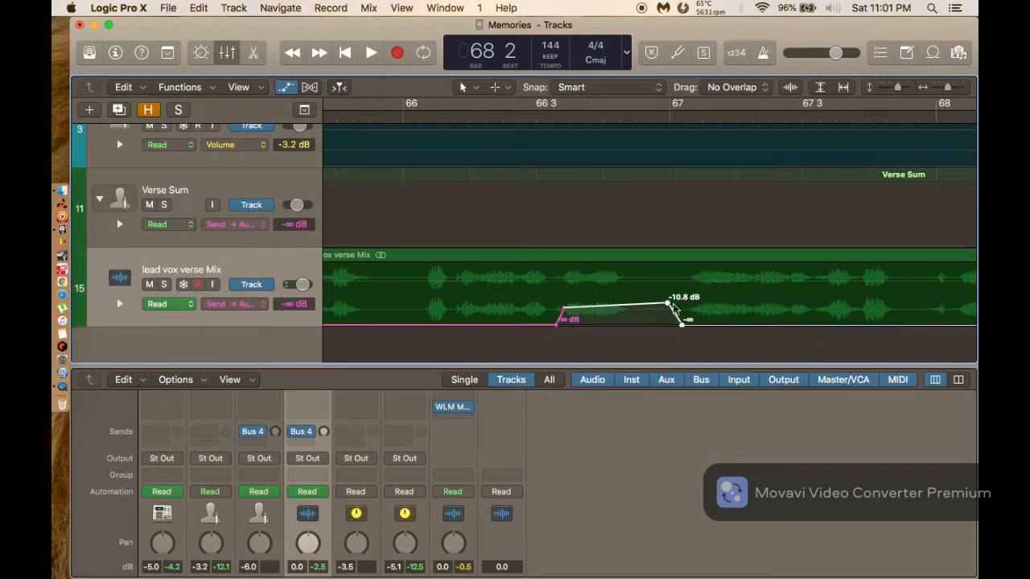
left_click_drag(676, 317, 665, 313)
scroll(659, 309, "left", 5)
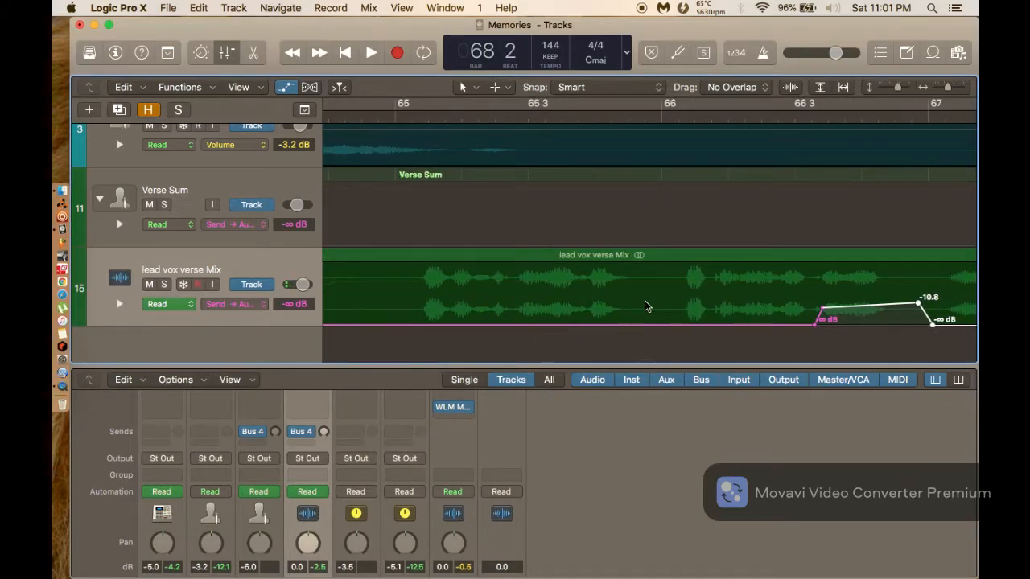
scroll(647, 307, "down", 10)
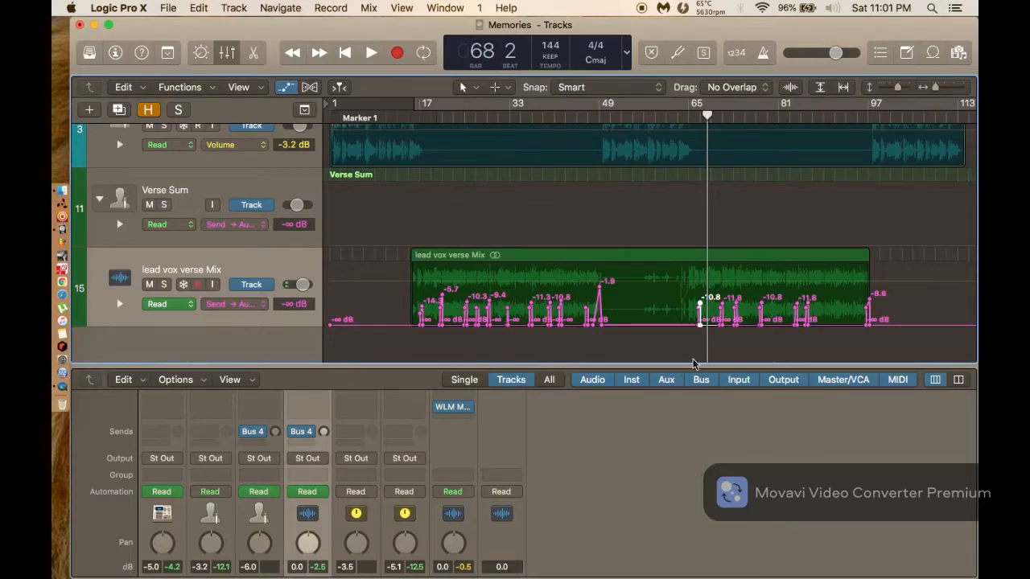
Play the song briefly from bar 64 and look through the available editing tools.
left_click(682, 116)
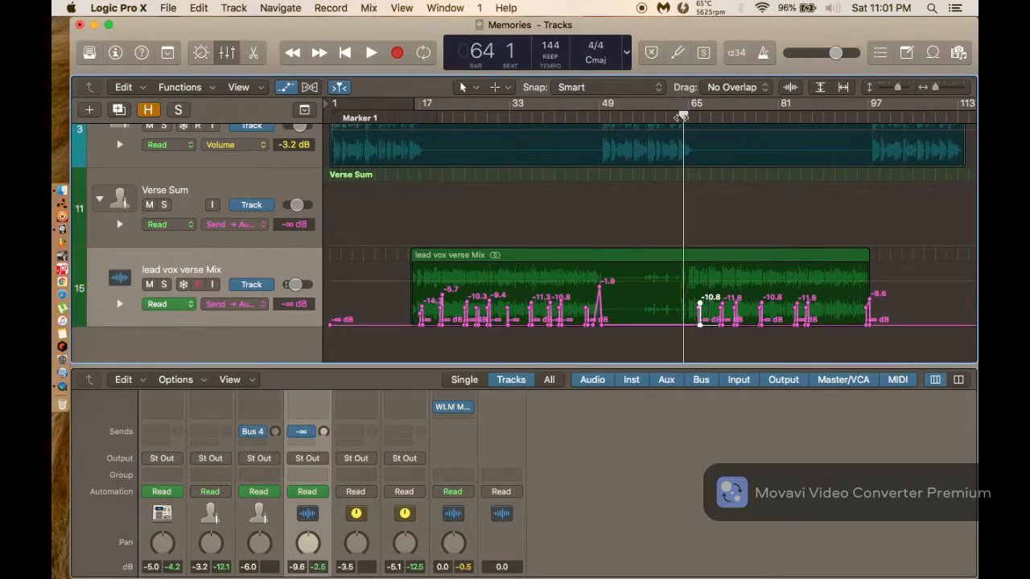
key("space")
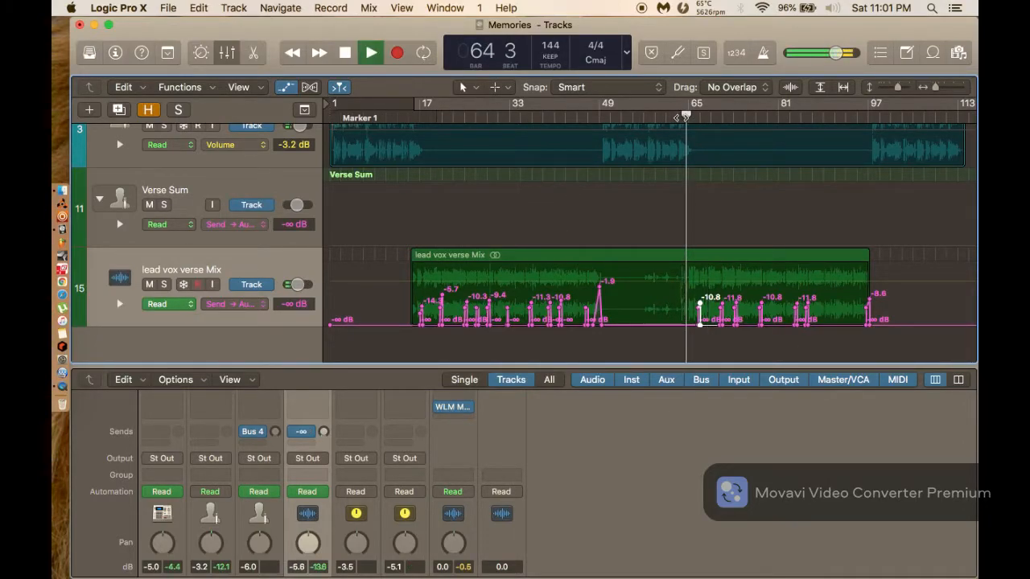
key("space")
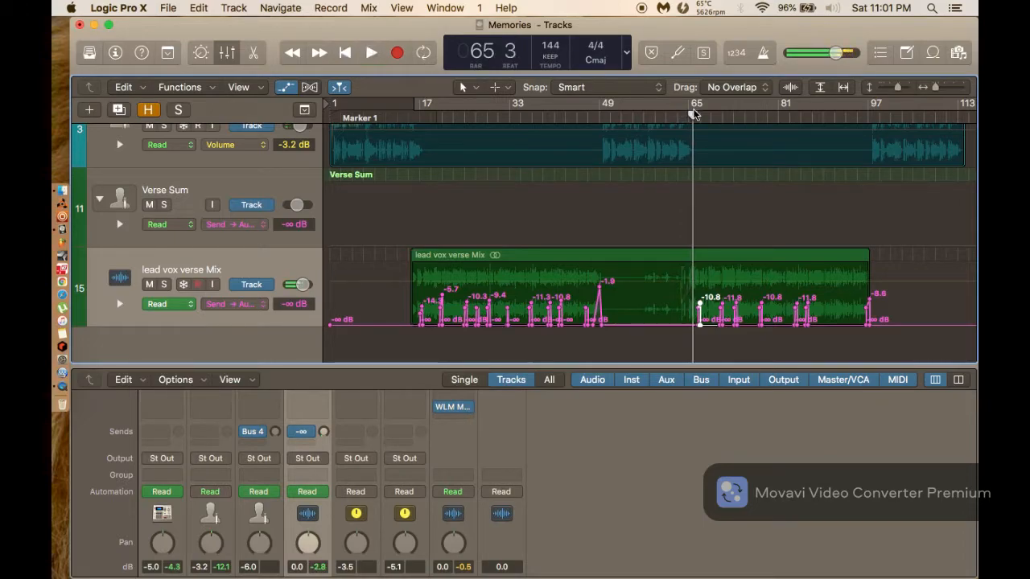
left_click(464, 87)
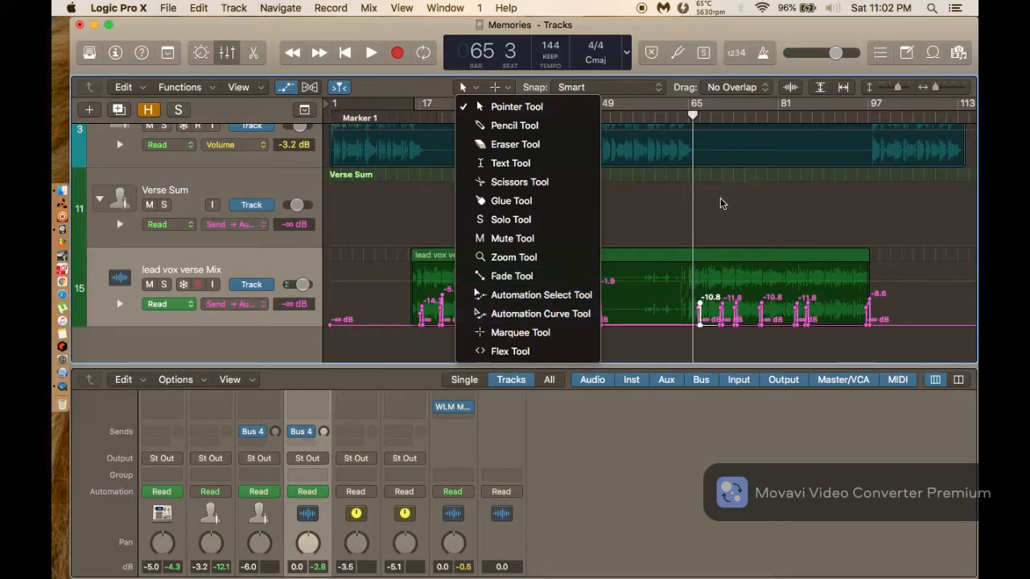
left_click(466, 89)
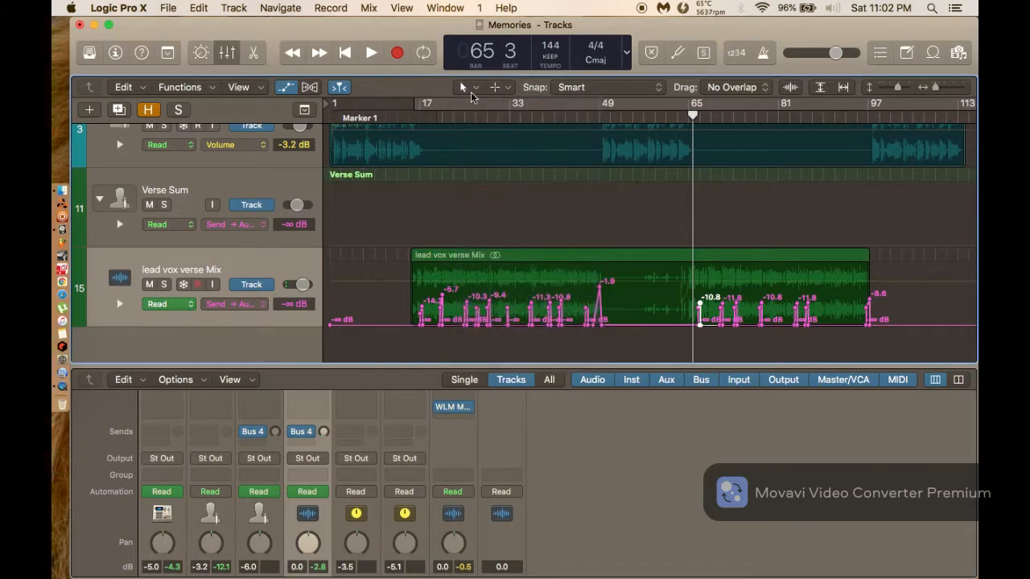
Audition the send ramp from bar 65 beat 3 and raise its peak just before bar 67 to -9.1 dB.
key("super+Right")
key("super+Right")
key("super+Right")
key("super+Right")
key("super+Right")
scroll(665, 272, "right", 3)
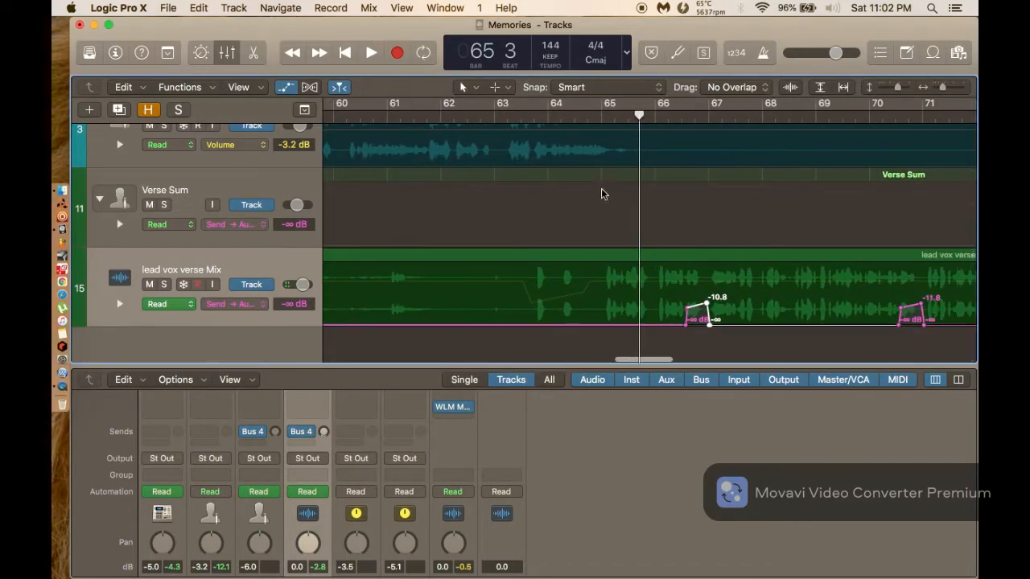
key("space")
key("super+Right")
key("super+Right")
key("super+Right")
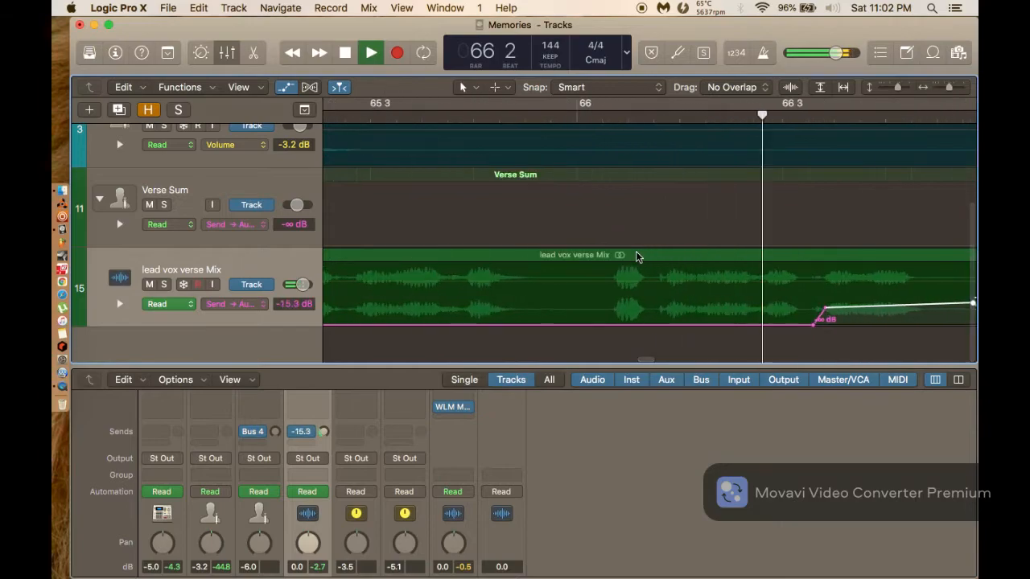
scroll(636, 258, "right", 2)
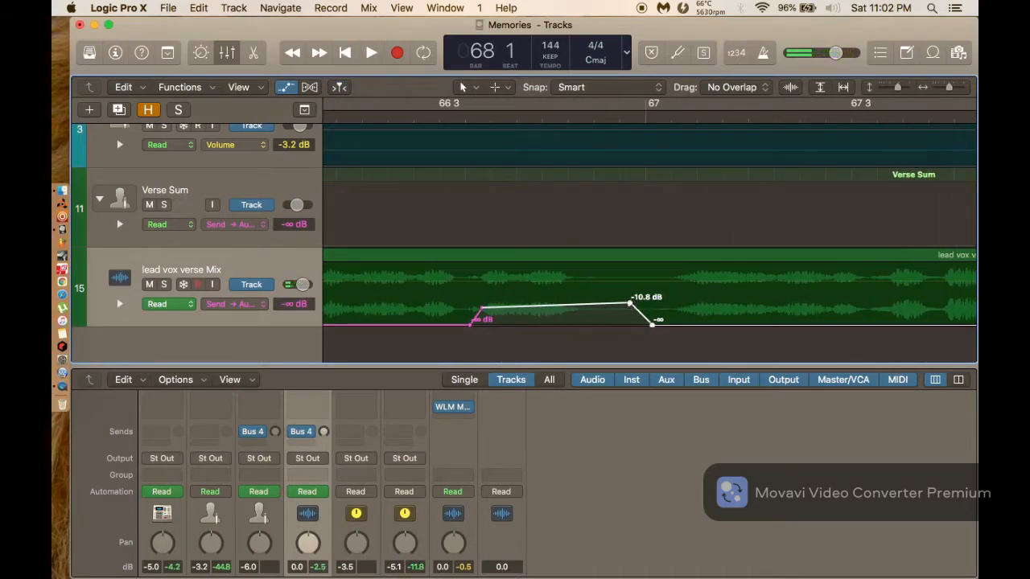
left_click_drag(630, 303, 629, 301)
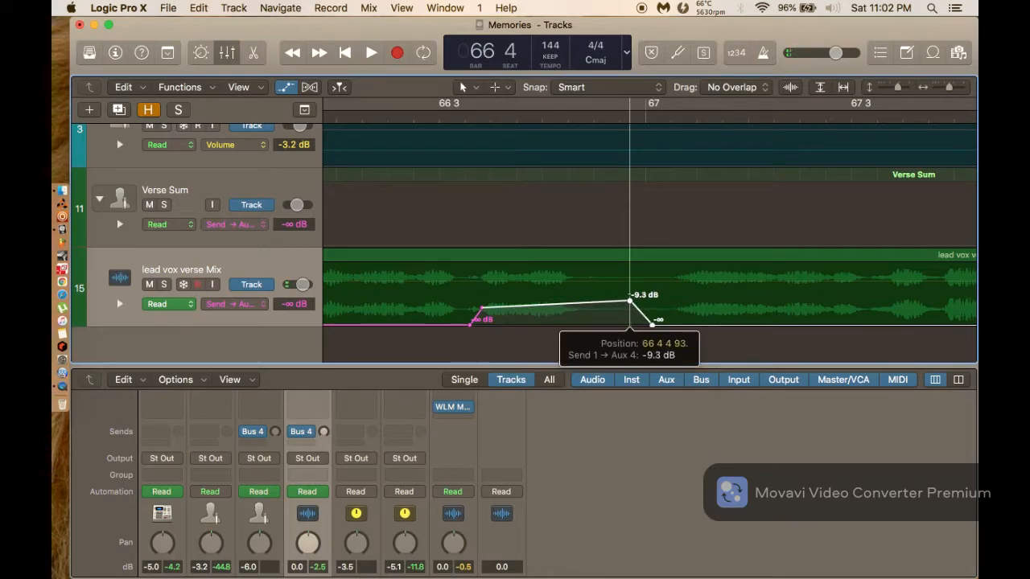
Play back from around bar 66 and raise the delay-send ramp leading up to bar 71.
scroll(629, 300, "left", 5)
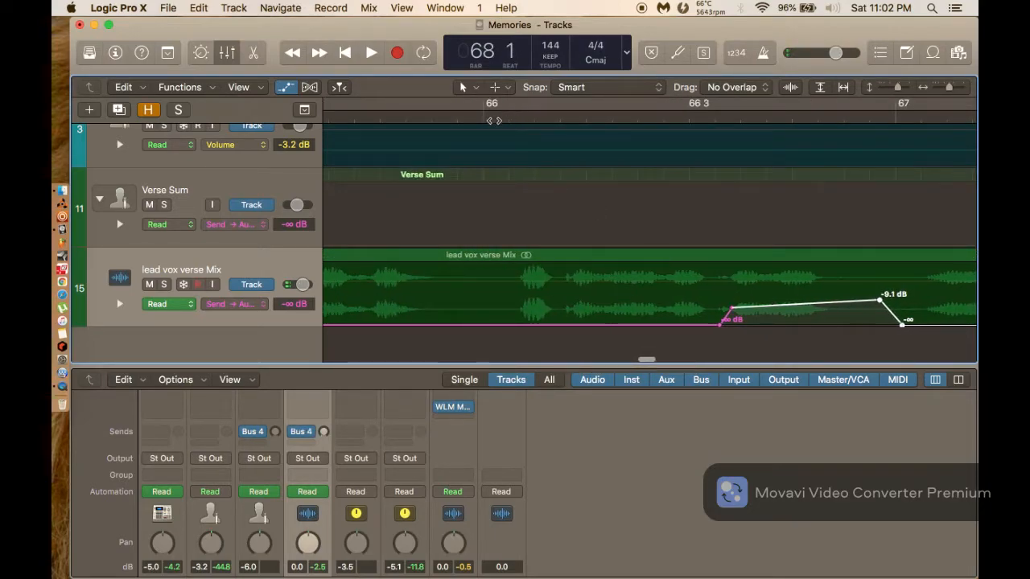
key("space")
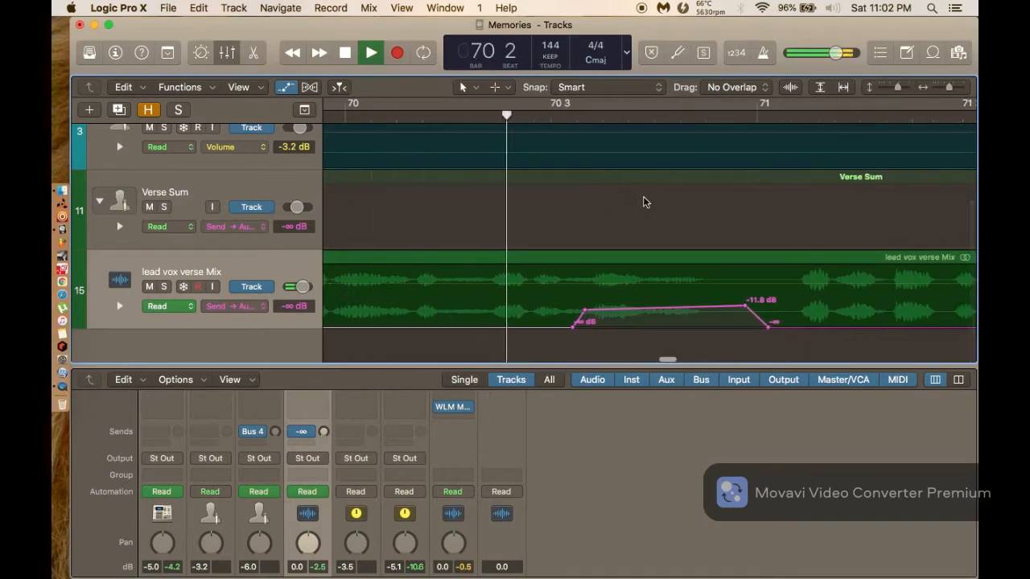
left_click_drag(636, 308, 633, 299)
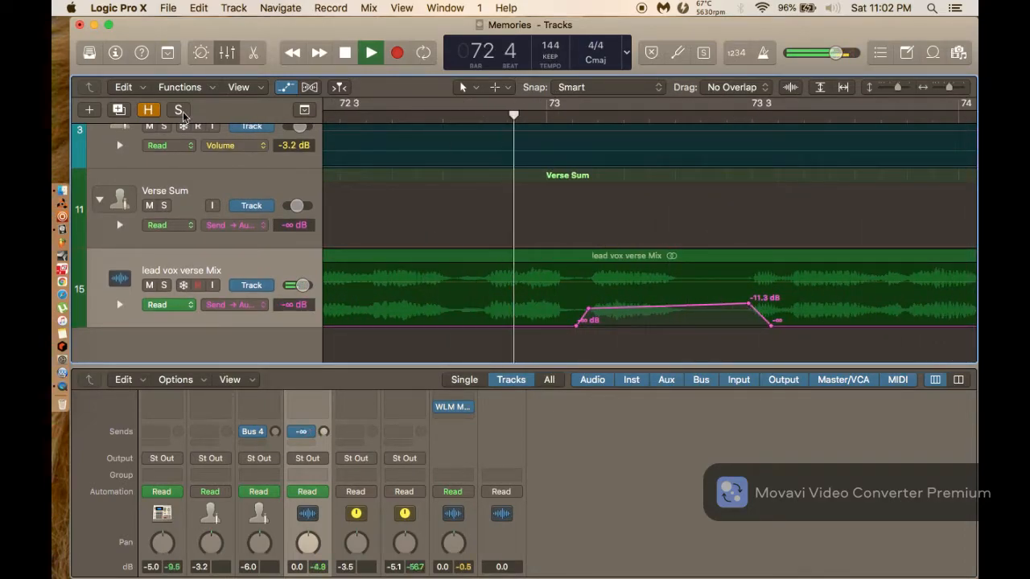
Solo lead vox verse Mix, stop playback at bar 74, and select the end of the send ramp near bar 73 beat 3.
key("s")
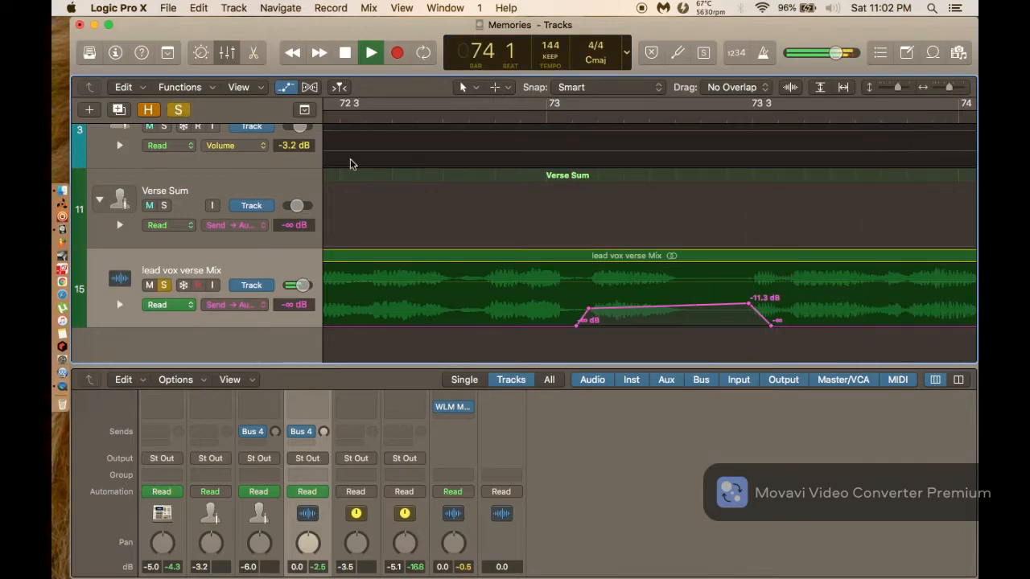
key("space")
left_click_drag(733, 292, 764, 303)
left_click_drag(751, 304, 731, 305)
scroll(730, 305, "left", 6)
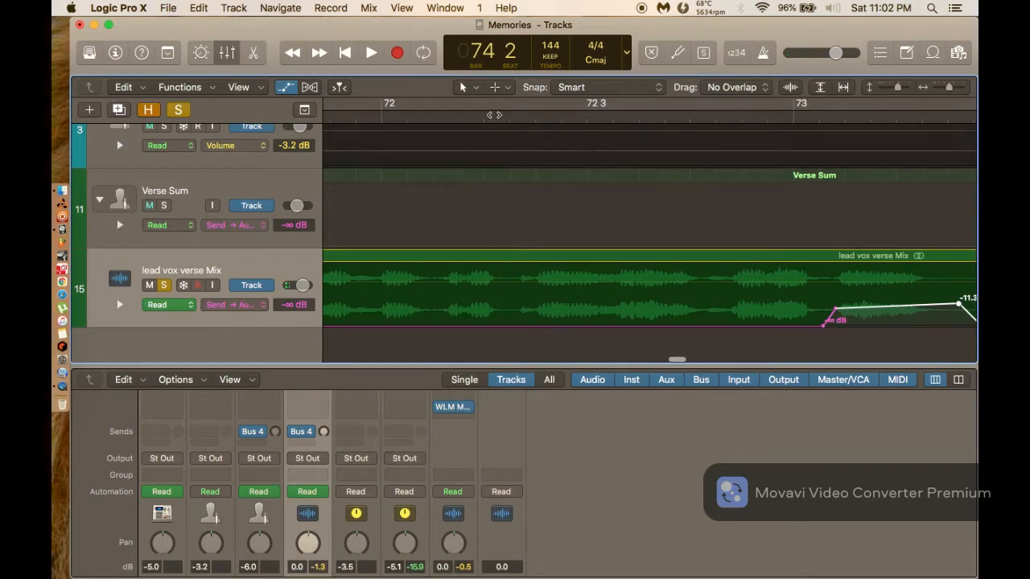
Turn off the solo on lead vox verse Mix and play the full mix from bar 72 beat 2.
left_click(179, 111)
scroll(519, 175, "down", 2)
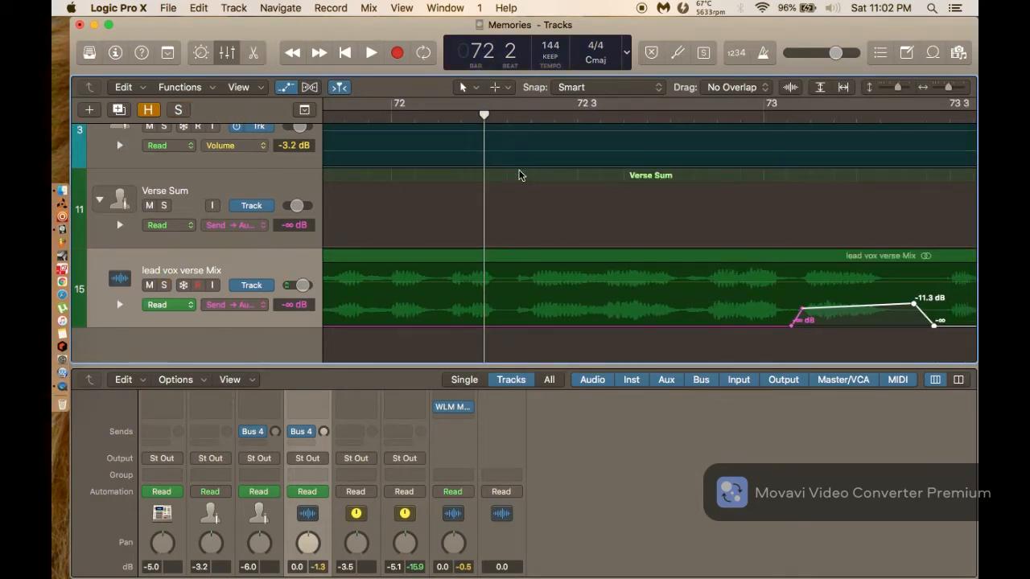
key("space")
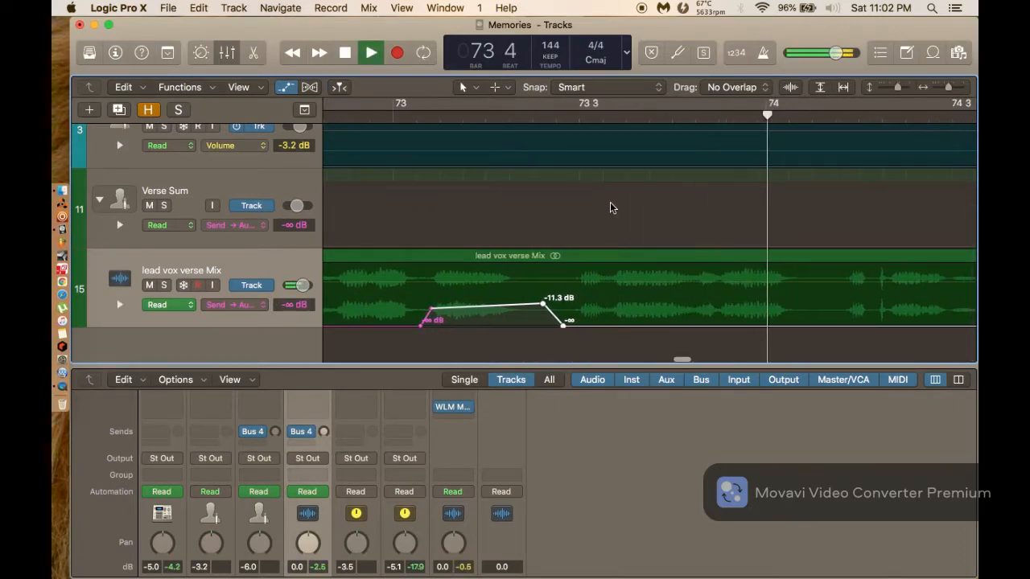
Raise the send peak near bar 73 beat 3 to -8.8 dB, audition it, and raise it further to -6.5 dB.
key("space")
left_click_drag(544, 304, 544, 282)
key("space")
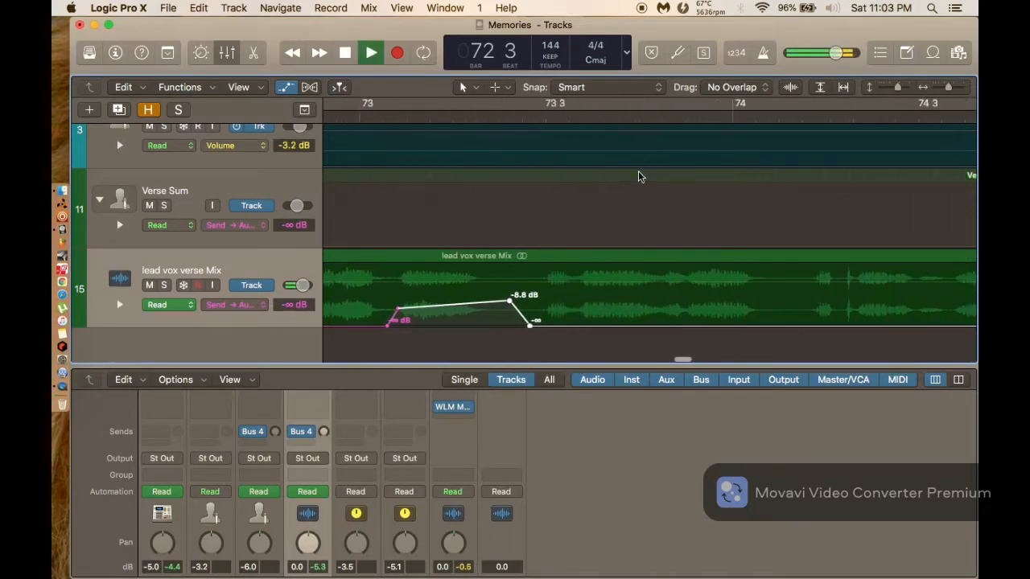
left_click_drag(510, 301, 506, 282)
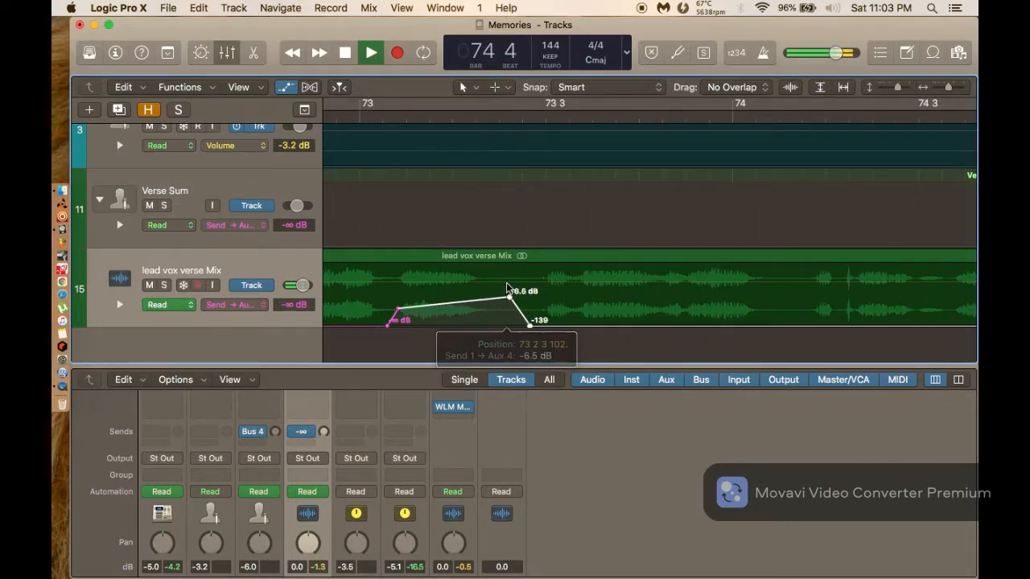
scroll(404, 157, "left", 5)
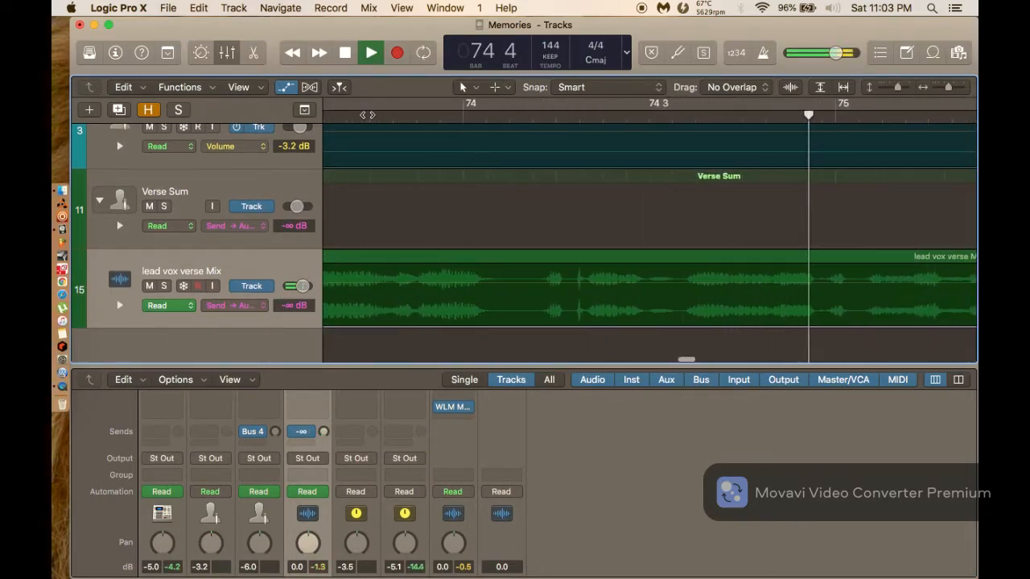
scroll(355, 193, "left", 5)
key("space")
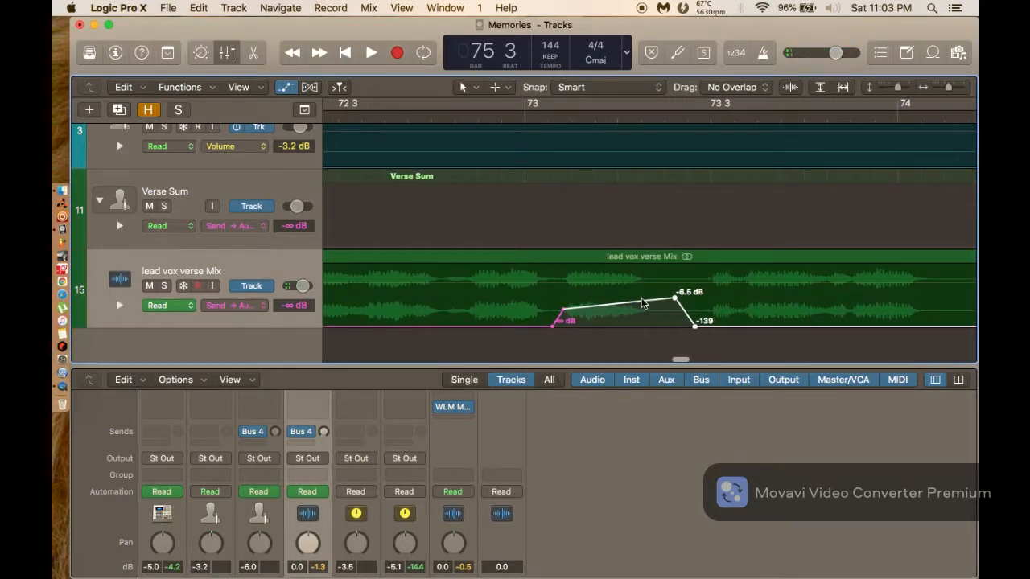
Lift the whole bar 73 send ramp so it rises from -11.9 dB to -3.1 dB, and audition it through bar 74.
left_click_drag(642, 304, 640, 294)
scroll(640, 291, "left", 5)
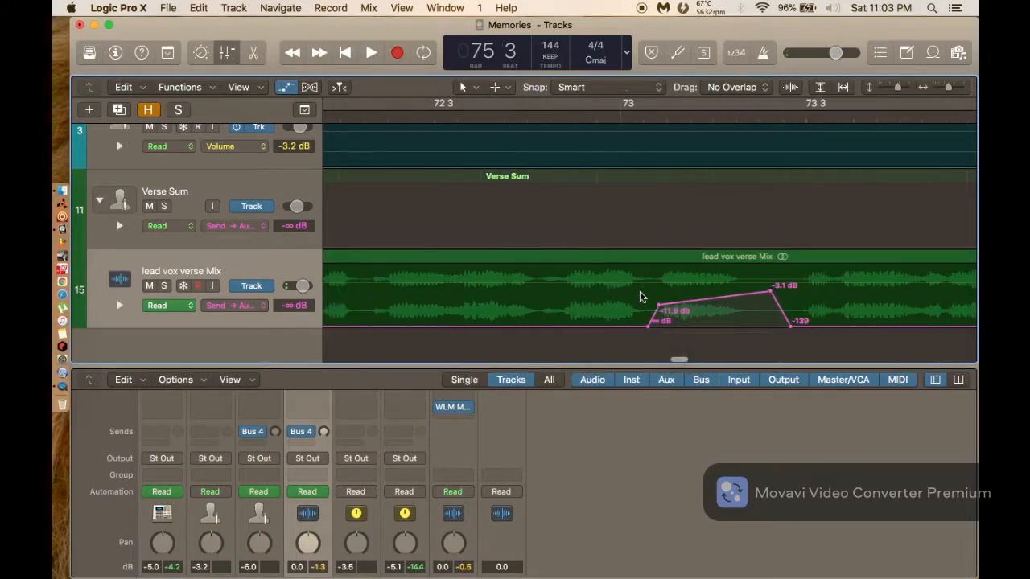
left_click(367, 114)
key("space")
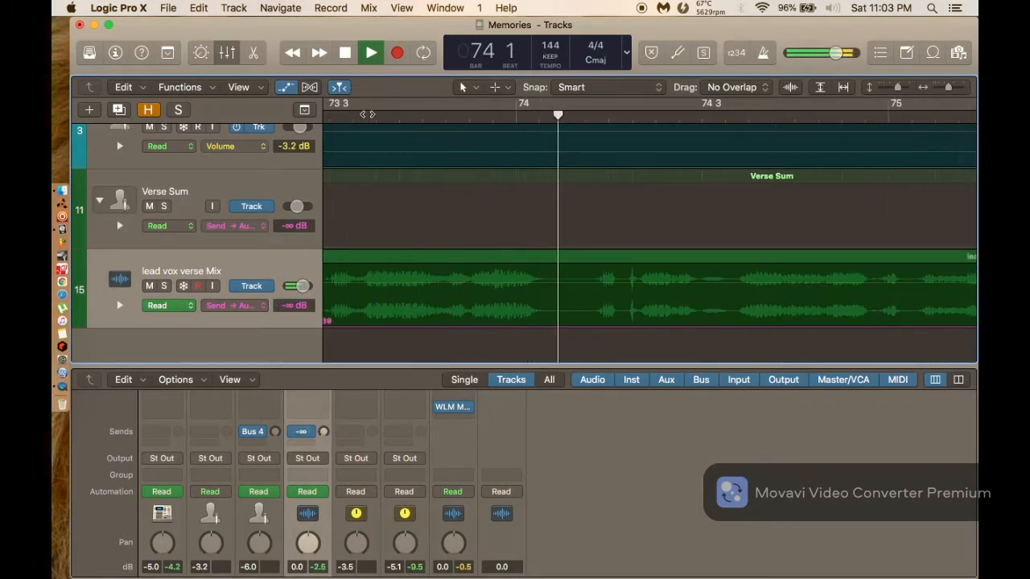
key("space")
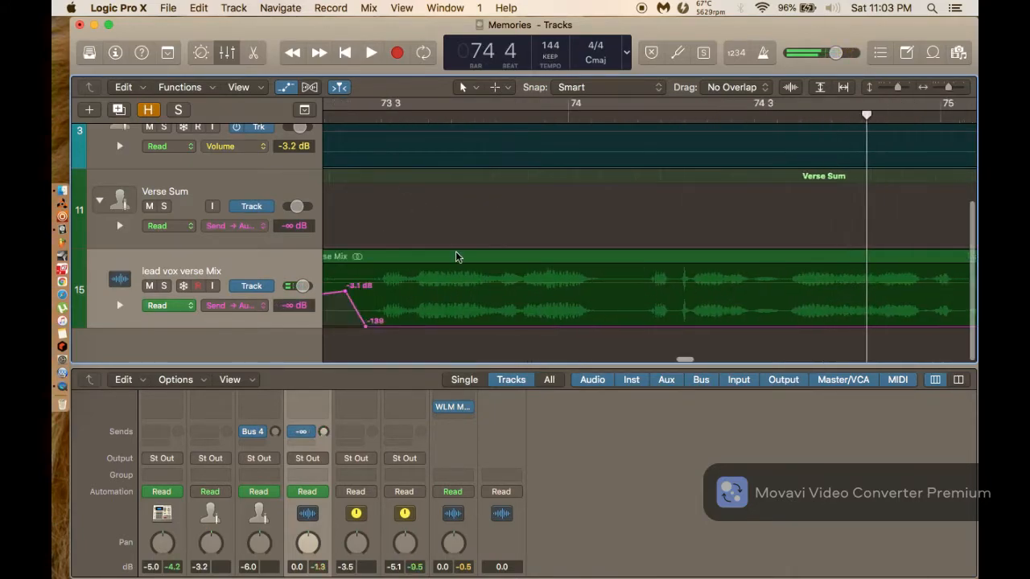
Select the whole bar 73 send ramp, shift it to run from about bar 73 beat 4 past bar 74, and audition it.
scroll(456, 251, "left", 3)
left_click_drag(459, 270, 636, 348)
left_click_drag(532, 277, 800, 275)
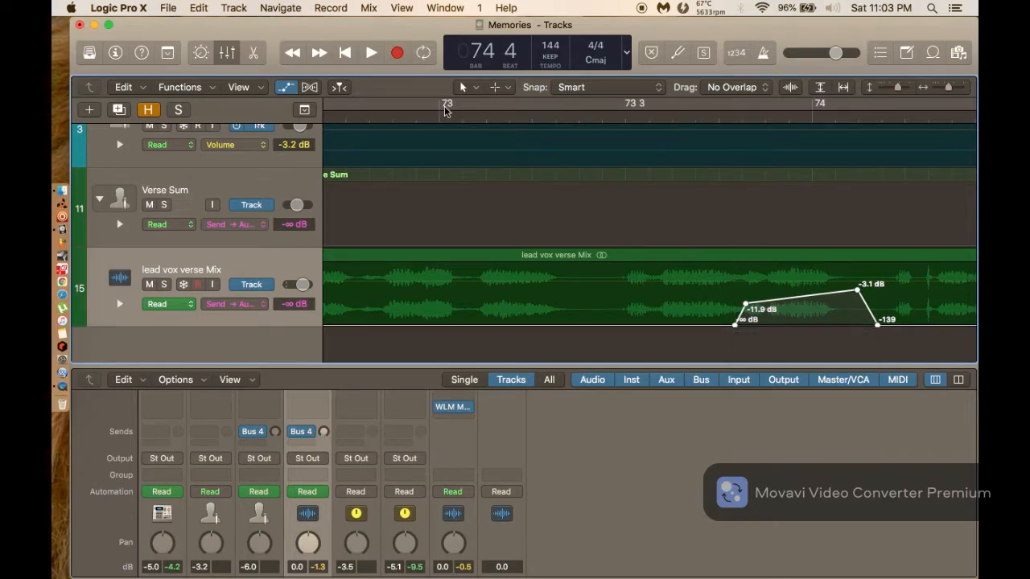
key("space")
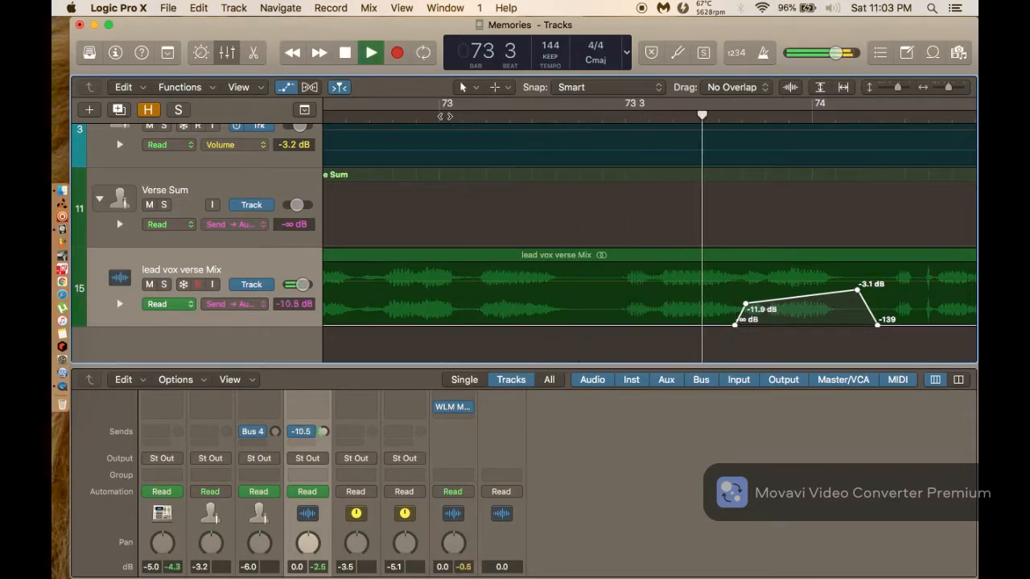
scroll(508, 234, "left", 5)
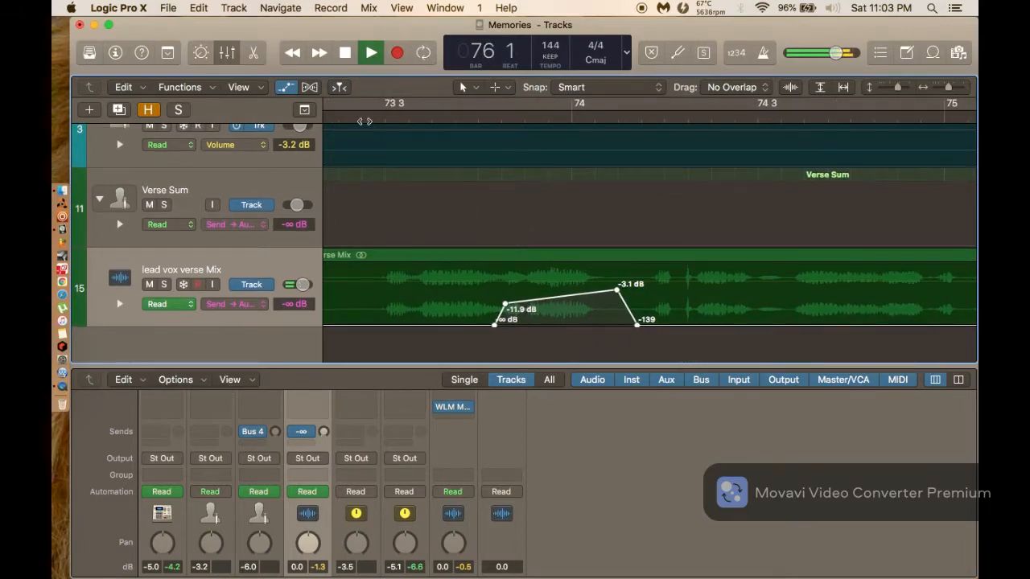
Solo lead vox verse Mix and nudge the send ramp earlier until it ends at bar 74, auditioning after each move.
left_click(180, 111)
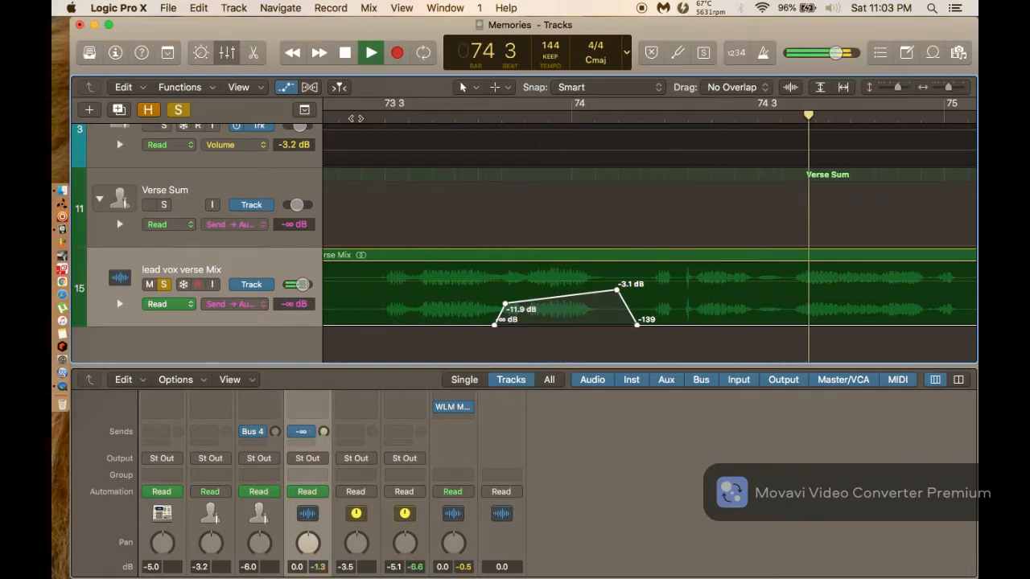
left_click_drag(547, 302, 511, 304)
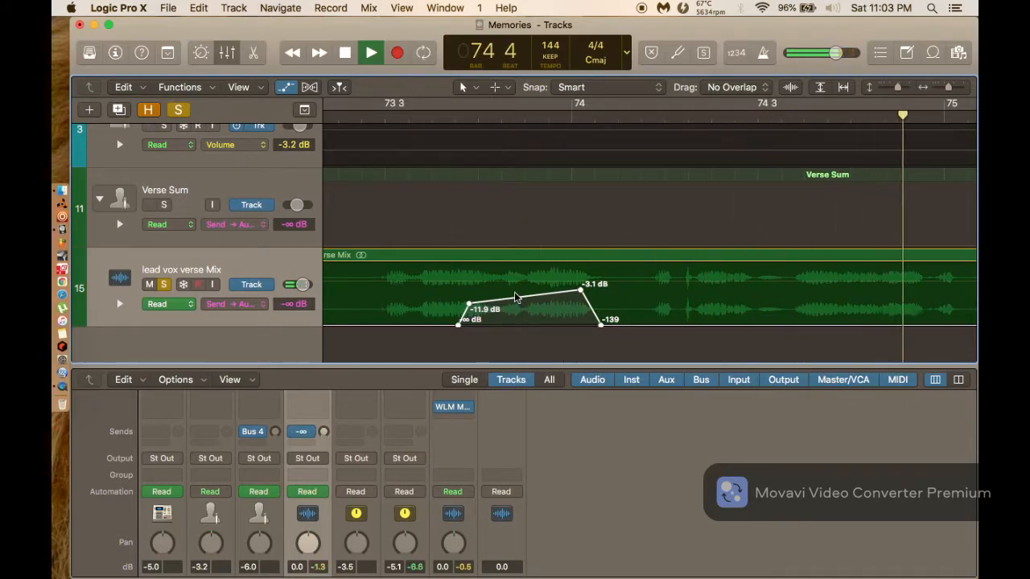
left_click_drag(527, 297, 506, 298)
scroll(506, 299, "left", 5)
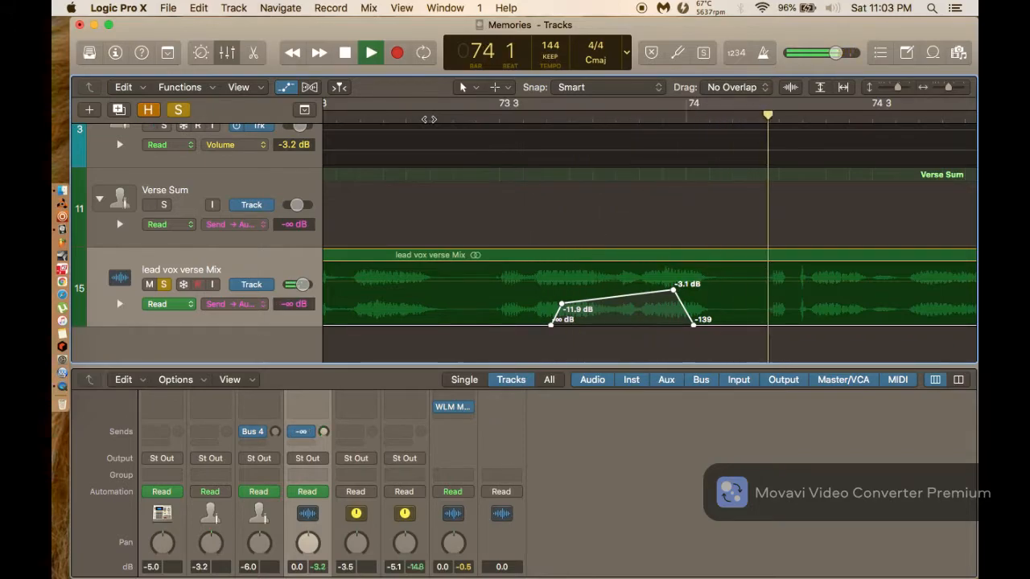
left_click_drag(635, 311, 633, 312)
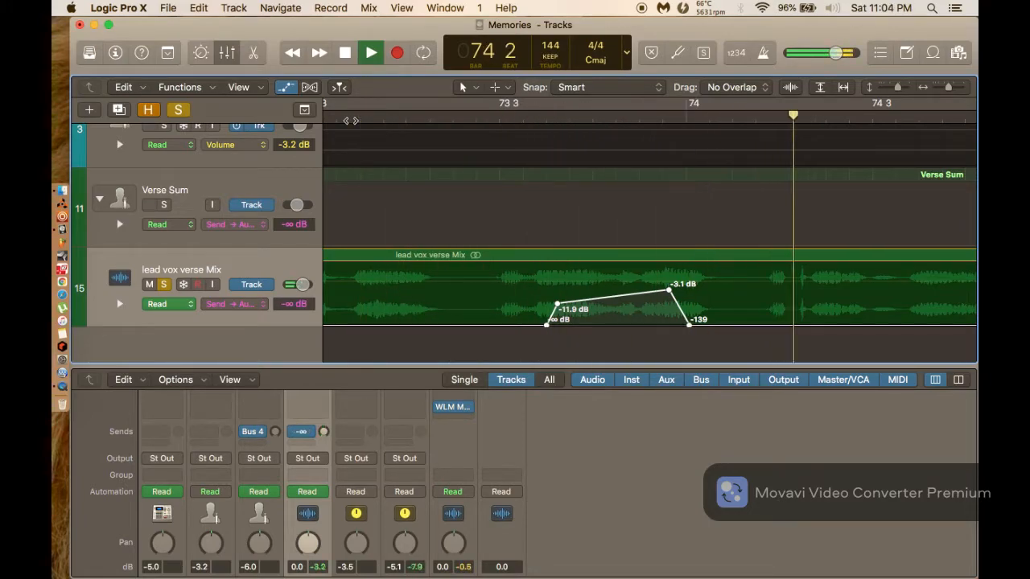
Turn off the solo, audition the full mix, and undo the moves of the send ramp.
left_click(179, 104)
left_click(345, 120)
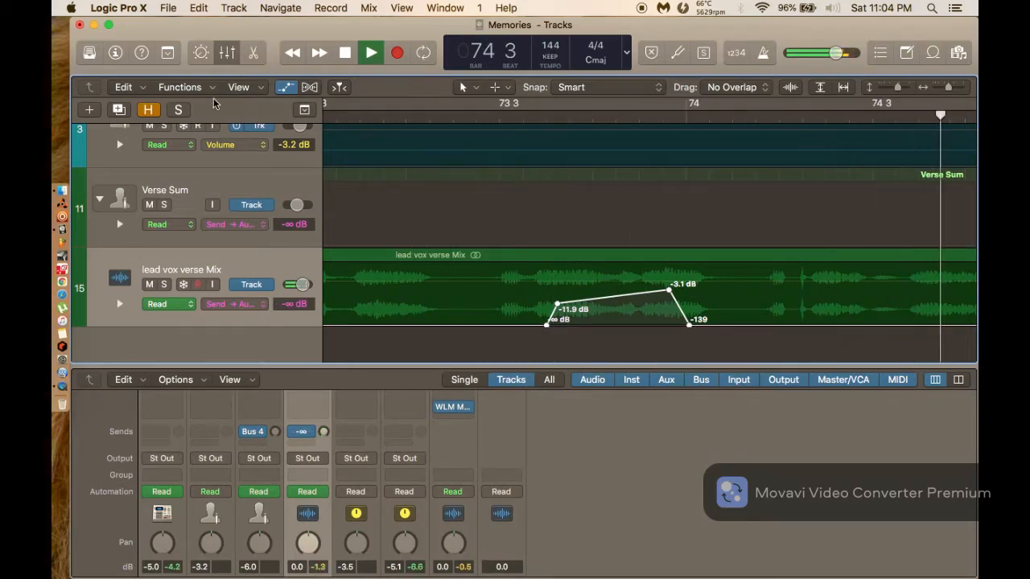
scroll(495, 242, "left", 5)
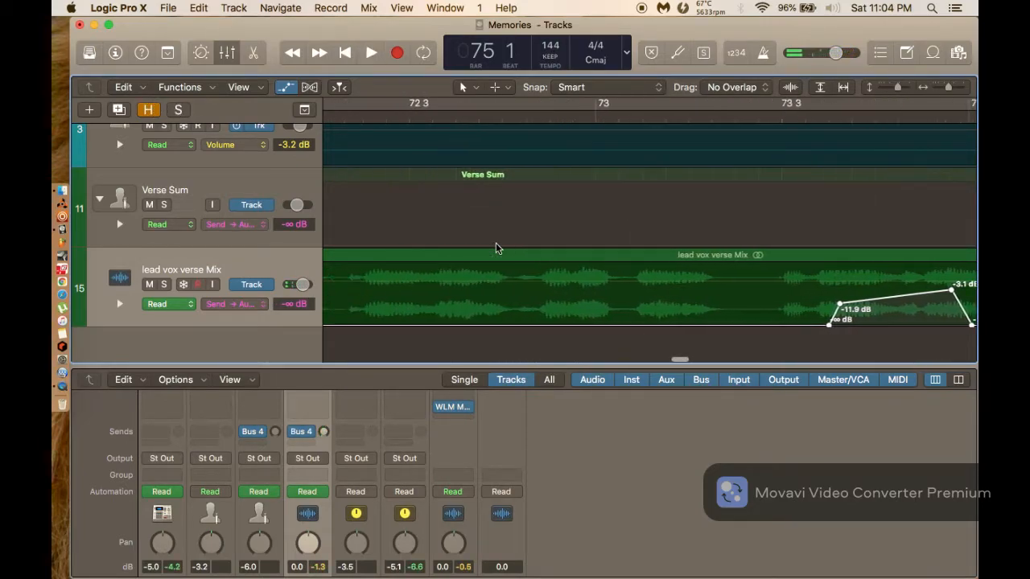
key("super+z")
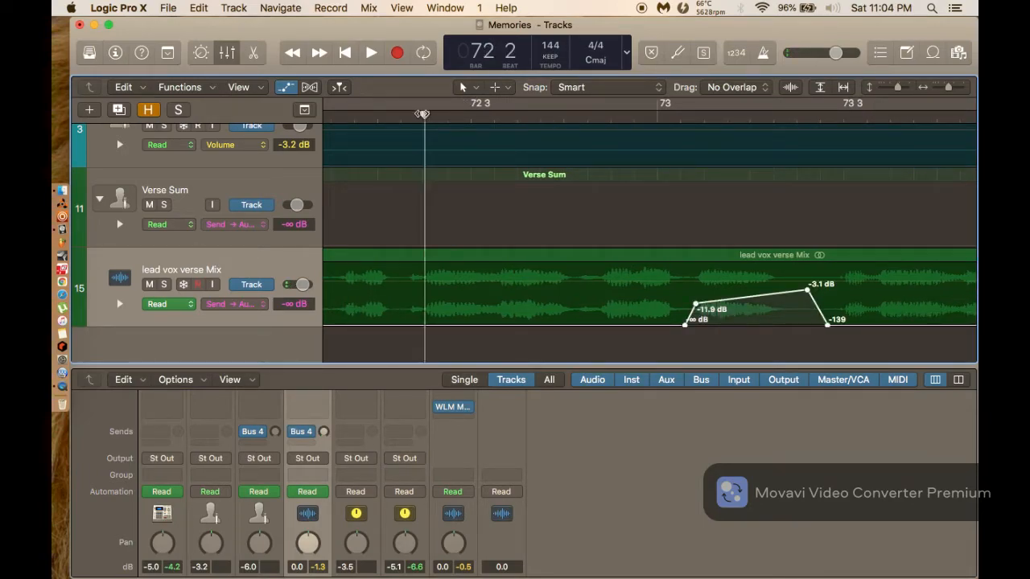
Play the mix from bar 72 beat 2 and raise the send ramp's peak just before bar 78 to -5.7 dB.
key("space")
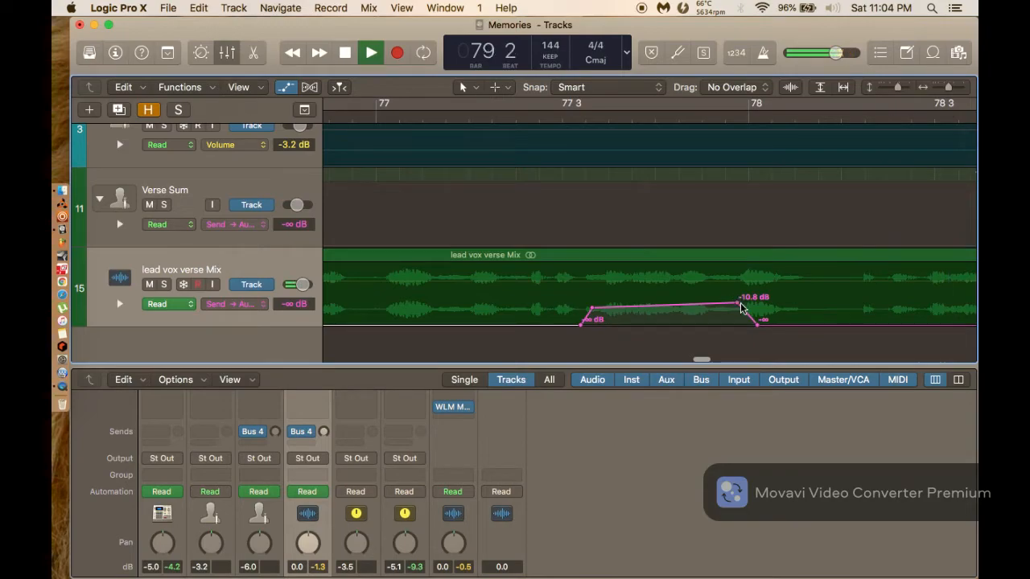
left_click_drag(741, 306, 742, 298)
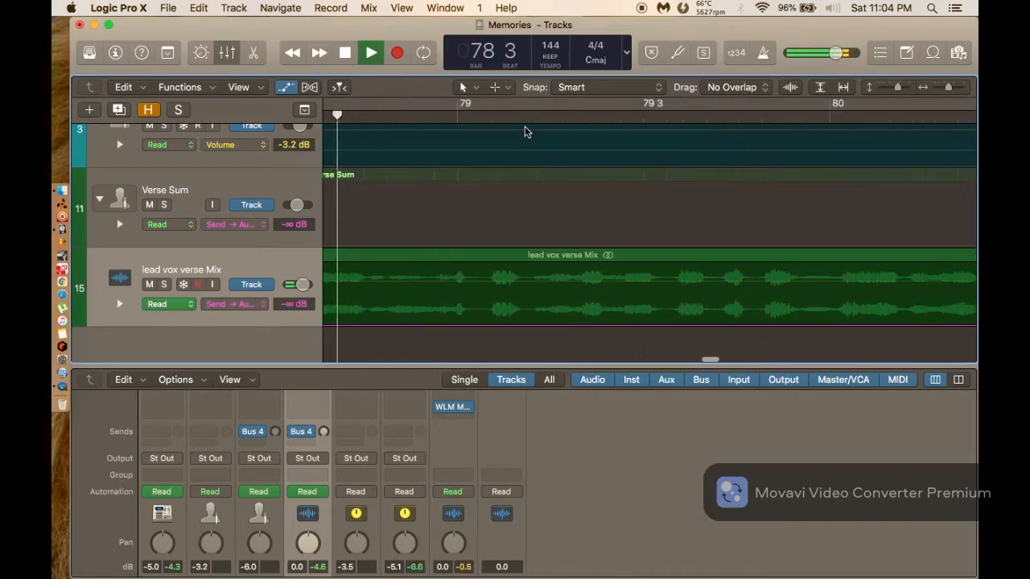
key("space")
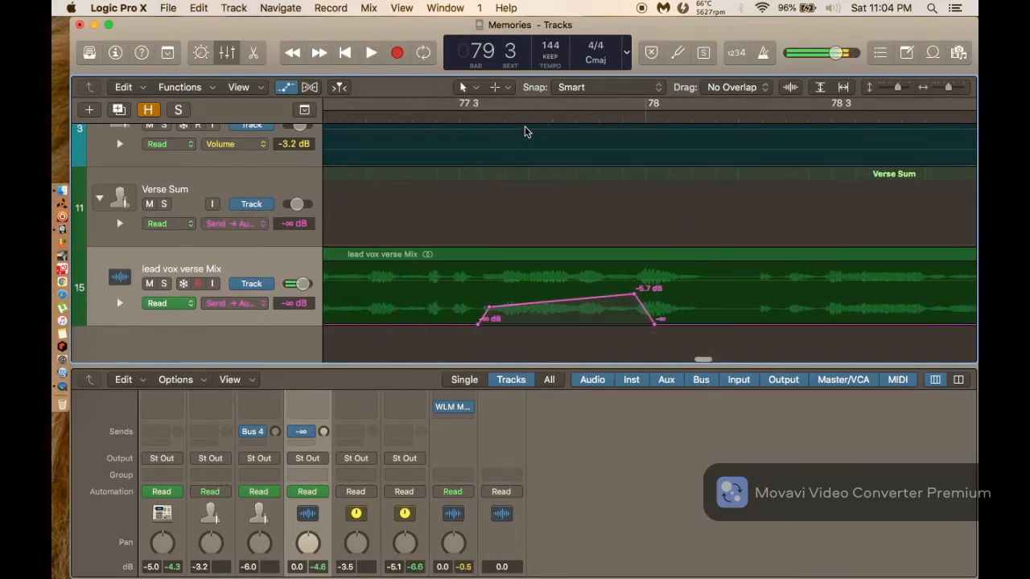
Select the last two points of the bar 77 send ramp and nudge them earlier so the ramp ends just before bar 78, auditioning each move.
left_click_drag(622, 283, 657, 341)
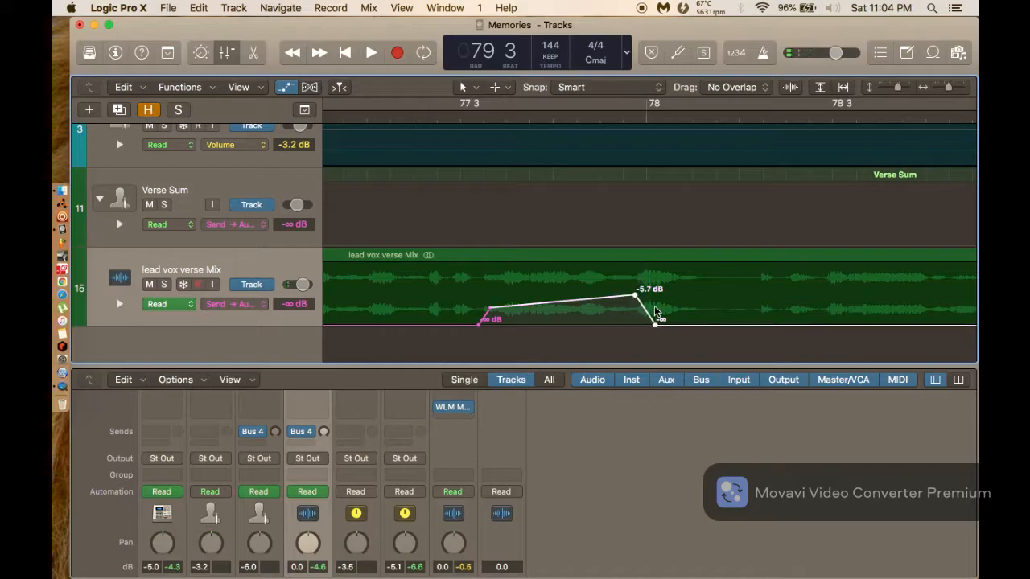
left_click_drag(650, 306, 650, 305)
scroll(552, 174, "left", 5)
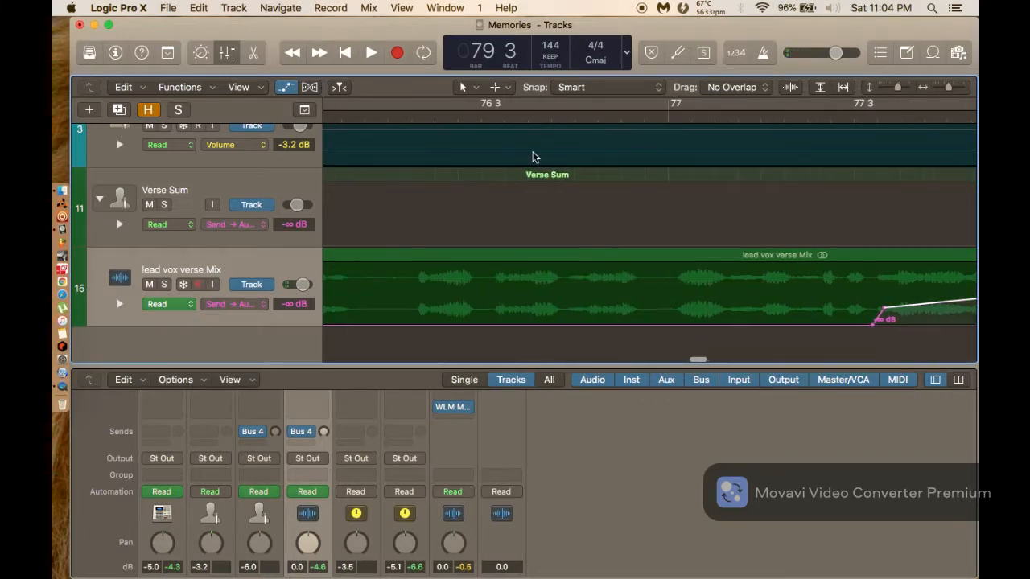
key("space")
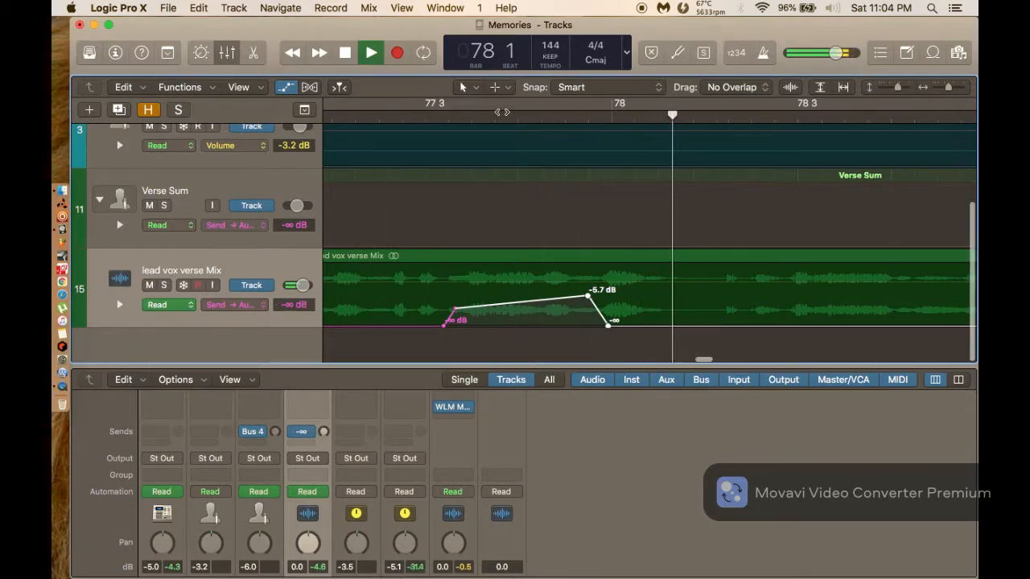
left_click_drag(598, 320, 591, 319)
scroll(591, 319, "left", 5)
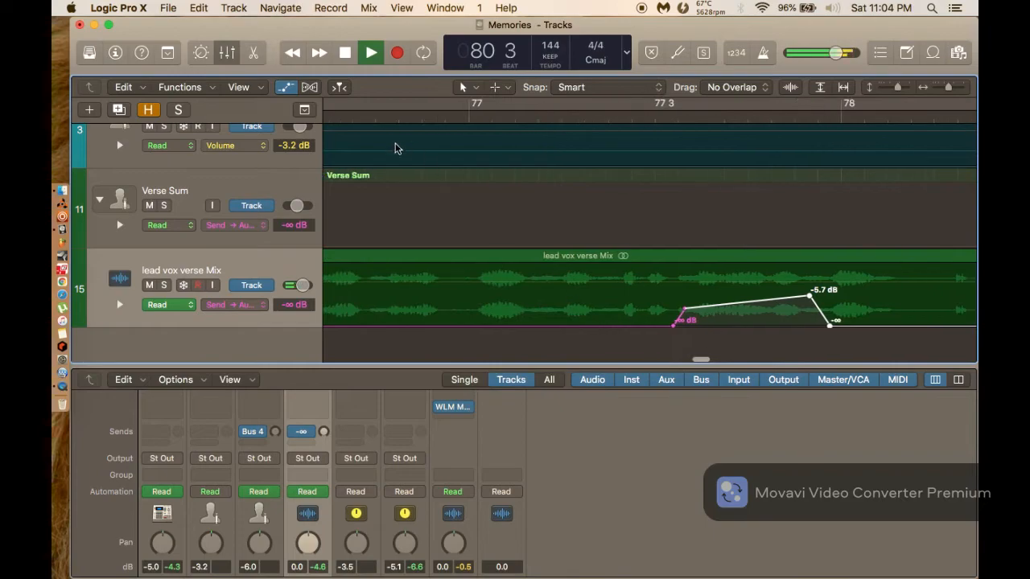
left_click(378, 121)
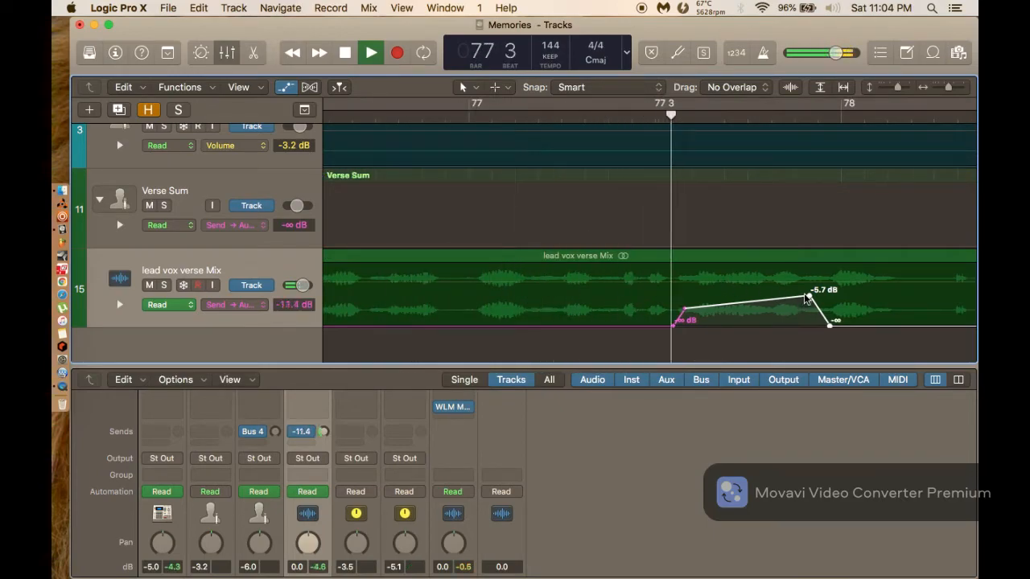
Lower the bar 77 send ramp's peak to -8.1 dB, audition it, and lower it further to -10.4 dB.
left_click_drag(805, 294, 804, 299)
scroll(804, 299, "left", 5)
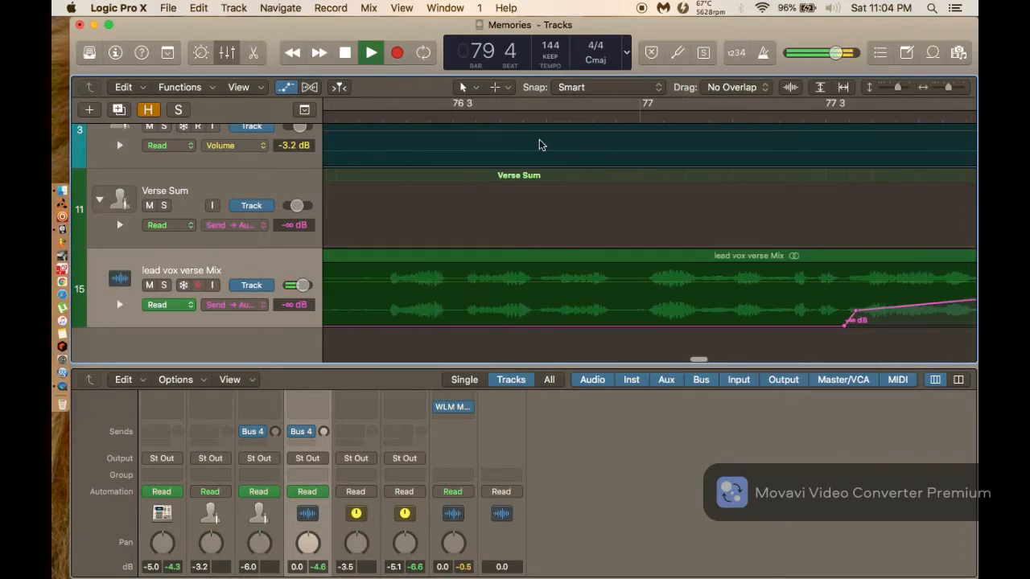
left_click(501, 117)
scroll(620, 166, "right", 8)
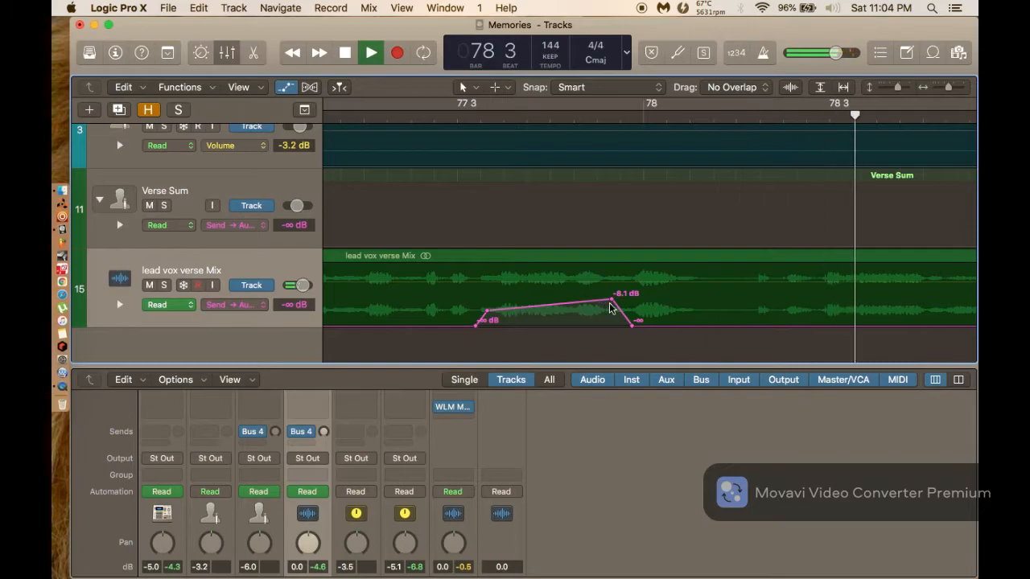
left_click_drag(611, 303, 611, 307)
scroll(444, 112, "left", 6)
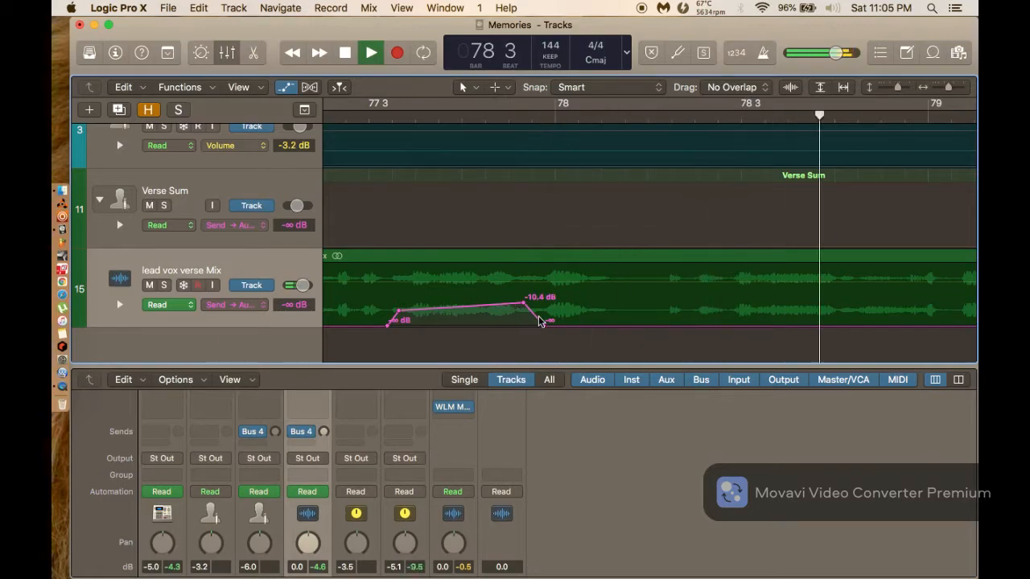
Select the bar 77 send ramp's peak and end points, nudge them slightly earlier, and audition the passage through bar 79.
mouse_move(511, 291)
left_mouse_down()
mouse_move(560, 344)
mouse_move(511, 323)
mouse_move(515, 304)
left_mouse_up()
left_click(541, 321)
scroll(470, 228, "left", 5)
left_click(352, 117)
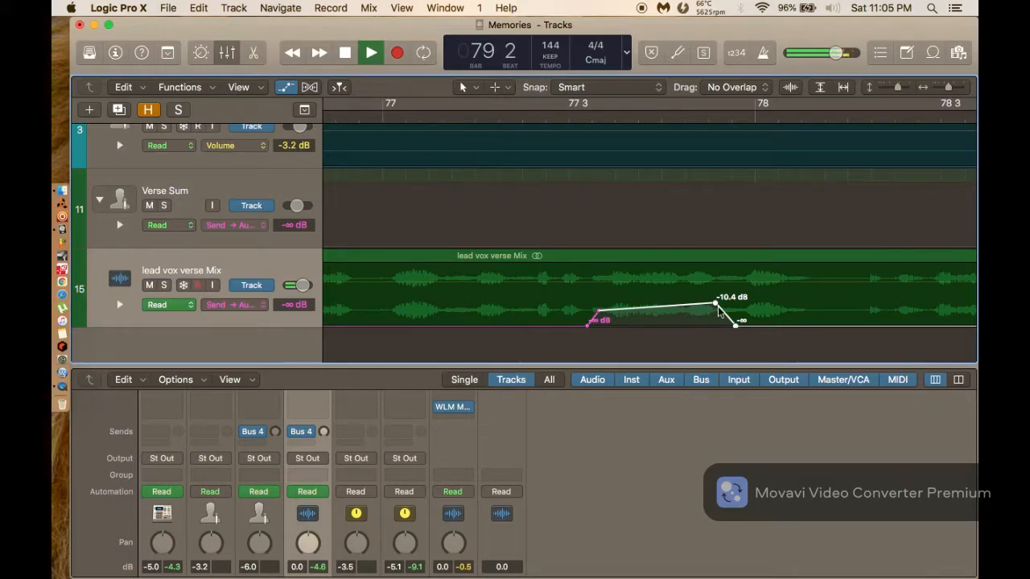
left_click_drag(730, 322, 723, 323)
scroll(722, 322, "left", 5)
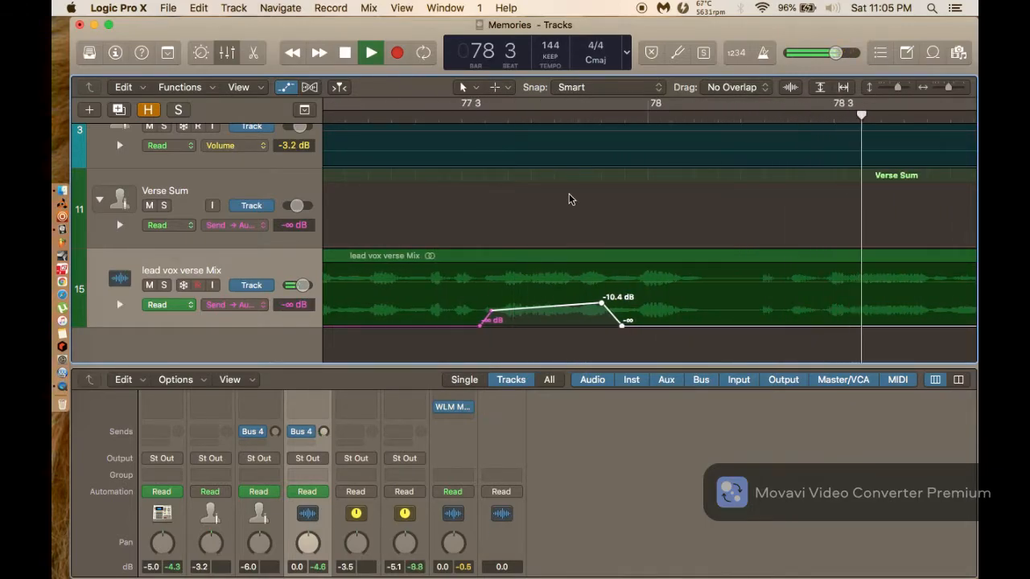
scroll(569, 199, "left", 10)
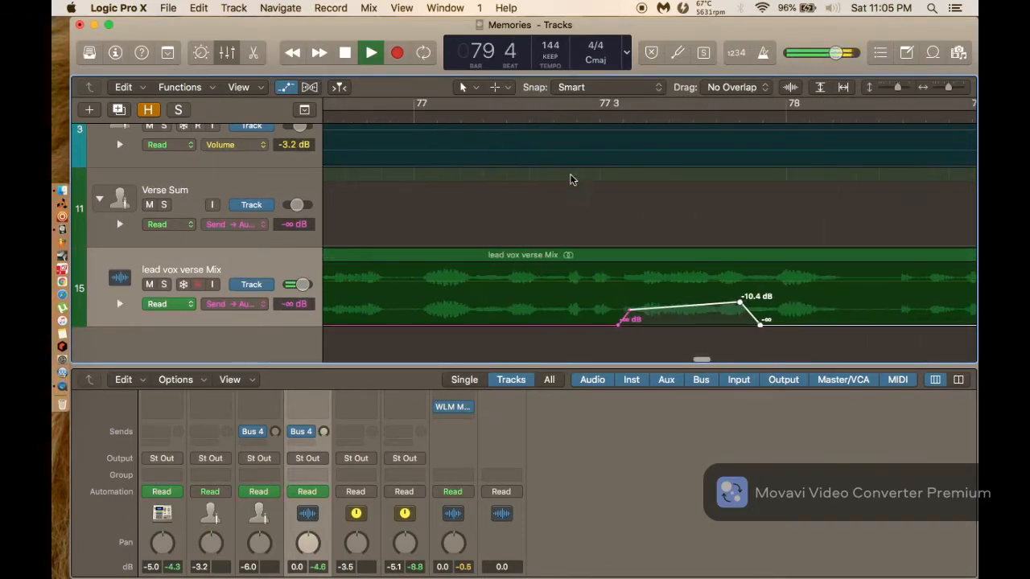
scroll(473, 130, "right", 5)
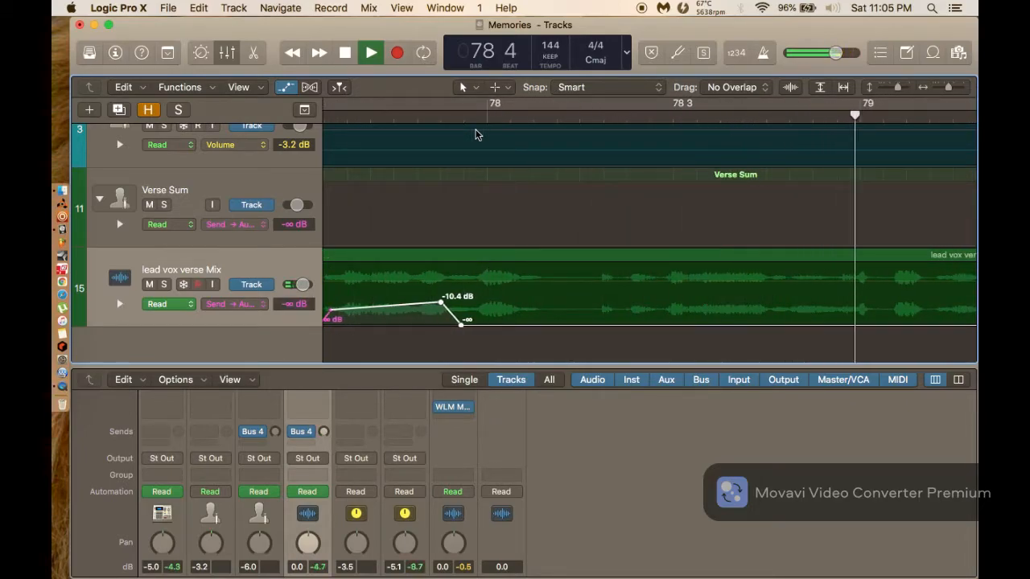
scroll(479, 128, "left", 5)
Lower the bar 77 send ramp's peak to -11.4 dB, reduce the ramp further to a -12.9 dB peak, and audition it from bar 76 beat 3.
left_click_drag(675, 307, 674, 308)
left_click(339, 120)
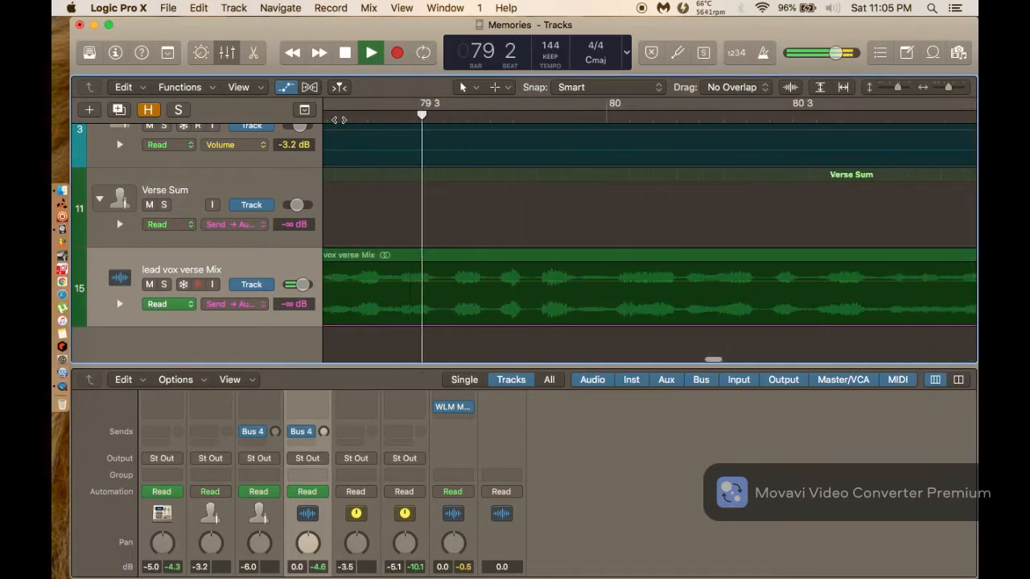
key("space")
scroll(591, 261, "left", 5)
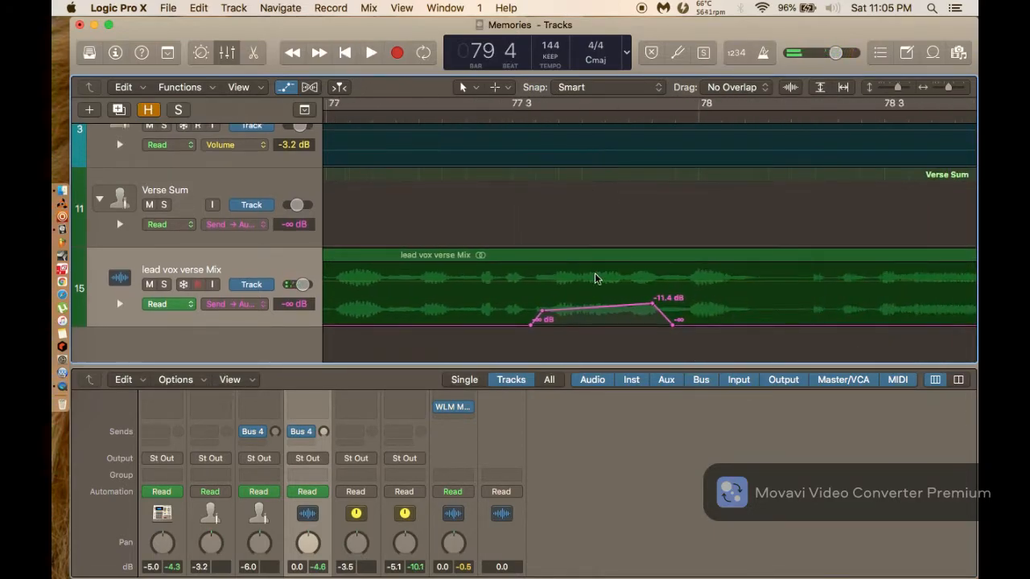
left_click(610, 310)
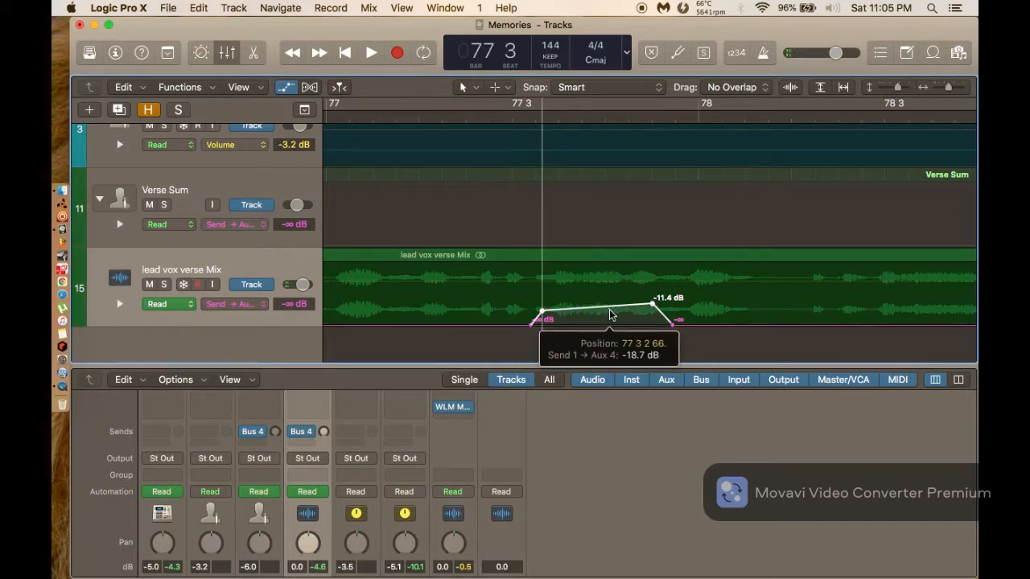
scroll(605, 305, "left", 5)
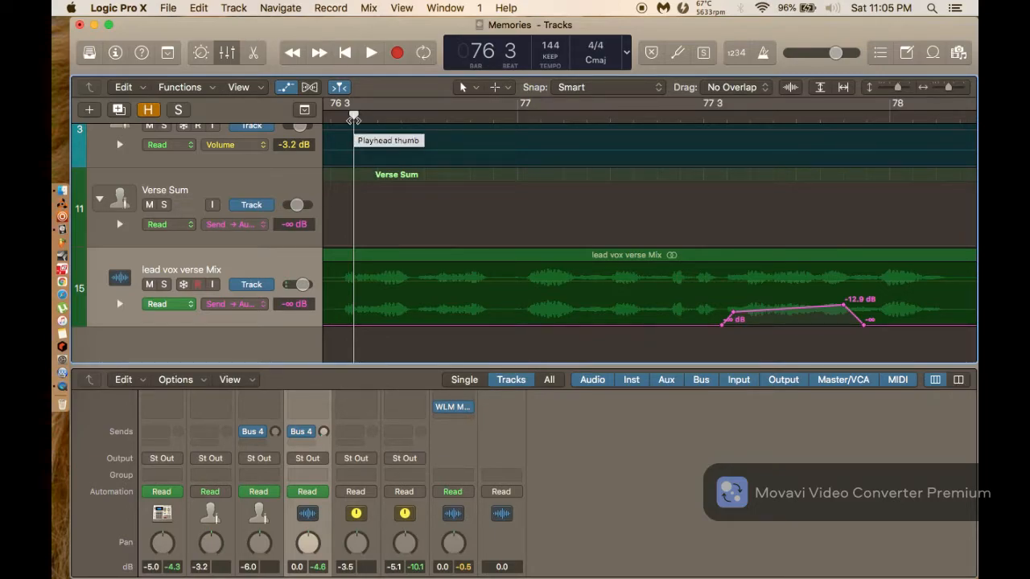
key("space")
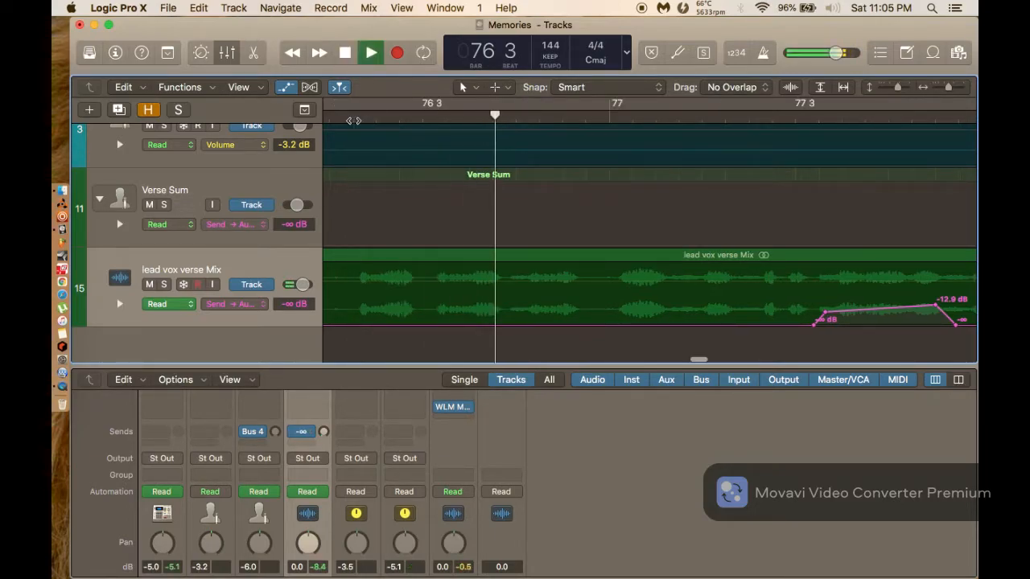
scroll(674, 245, "left", 2)
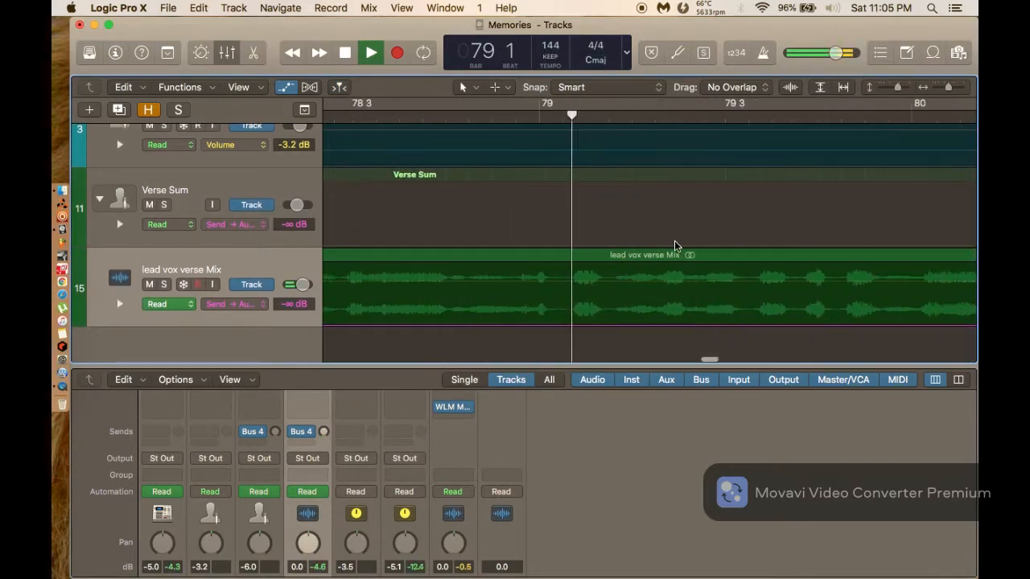
Raise the send peak near bar 84 beat 2 to -9.4 dB and the one near bar 86 beat 2 to -9.9 dB.
scroll(674, 245, "right", 12)
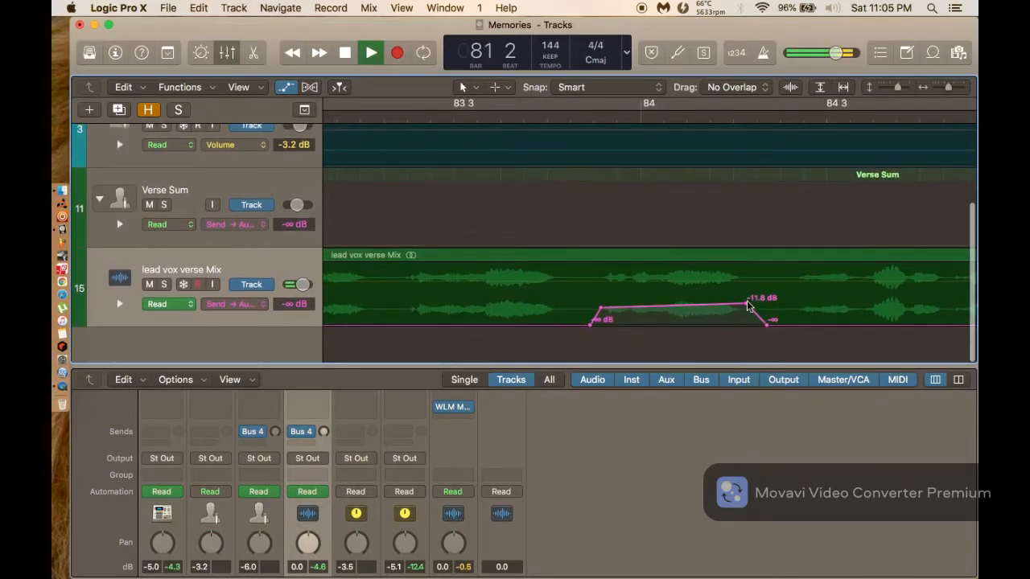
left_click(747, 304)
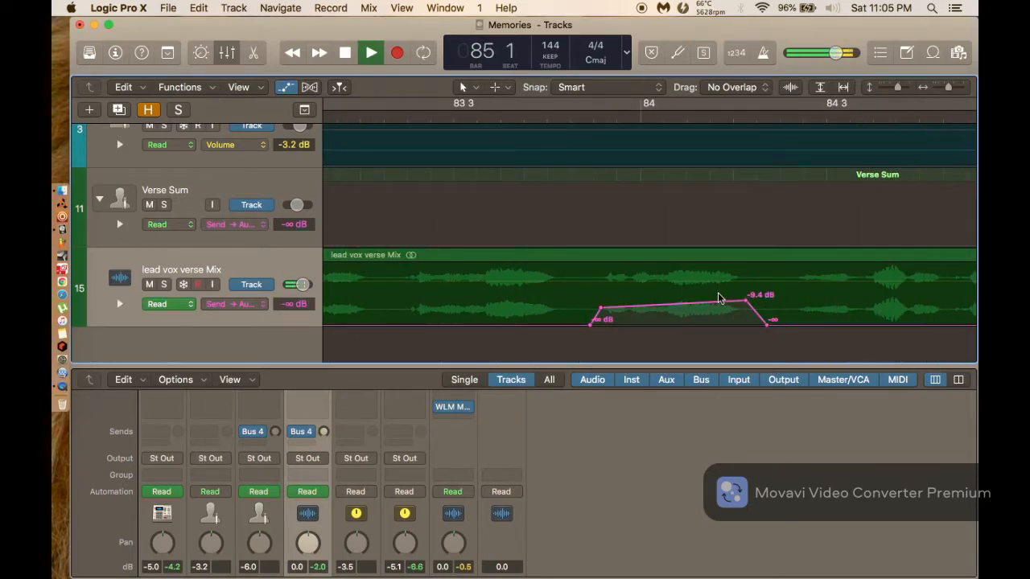
scroll(719, 298, "right", 5)
scroll(717, 294, "right", 10)
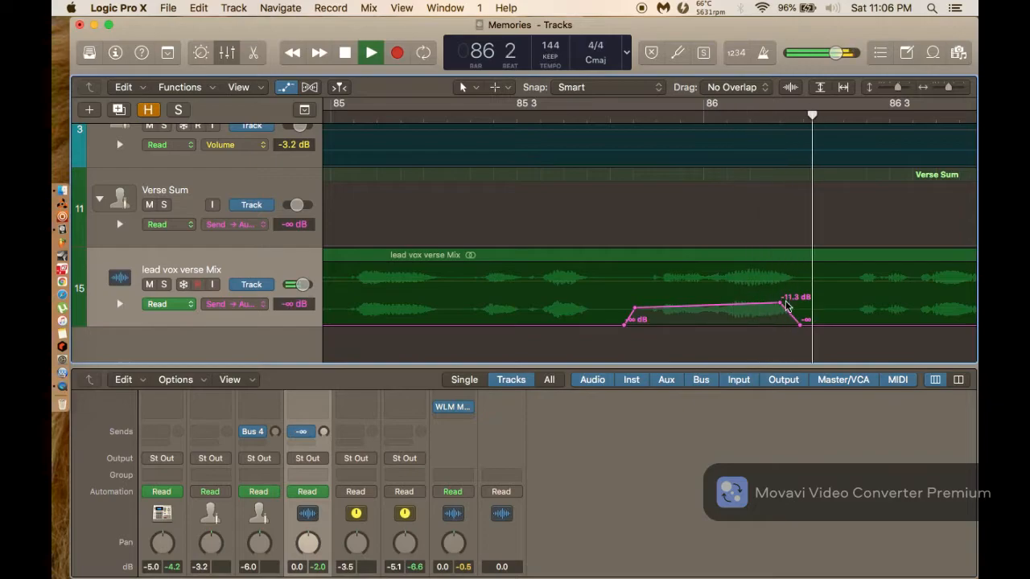
left_click(781, 304)
left_click_drag(780, 302, 780, 299)
scroll(780, 298, "right", 20)
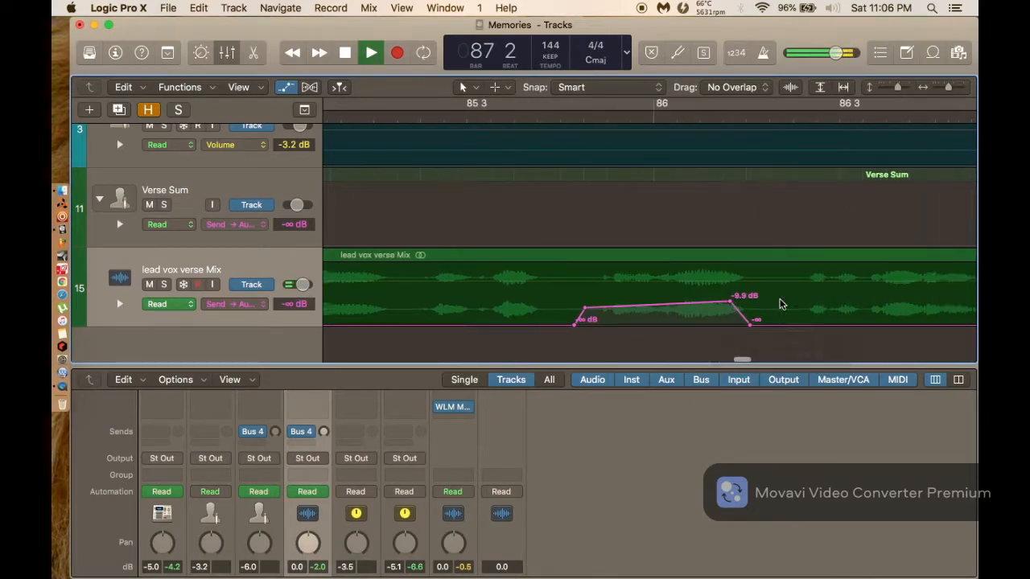
Audition the lead vox verse Mix from bar 87 past the final send ramp near bar 97, and stop playback at bar 103.
scroll(780, 305, "right", 4)
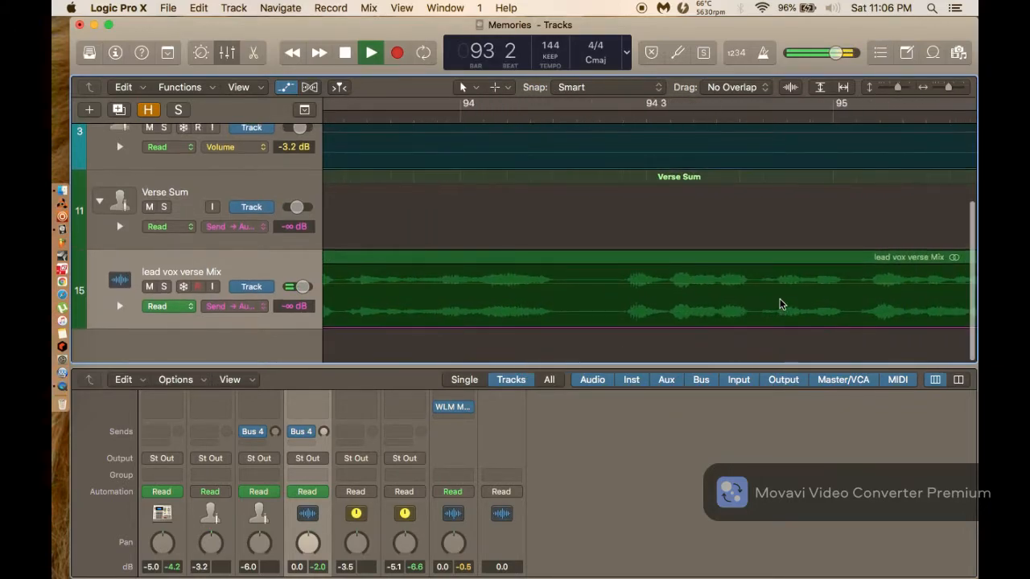
key("super+Left")
key("super+Left")
key("super+Left")
key("super+Left")
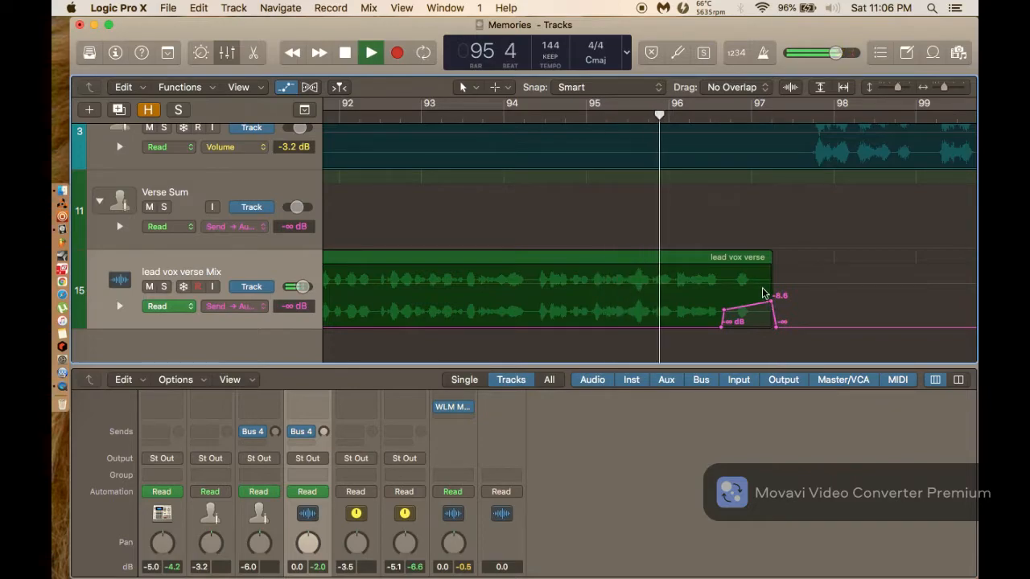
left_click_drag(766, 291, 792, 325)
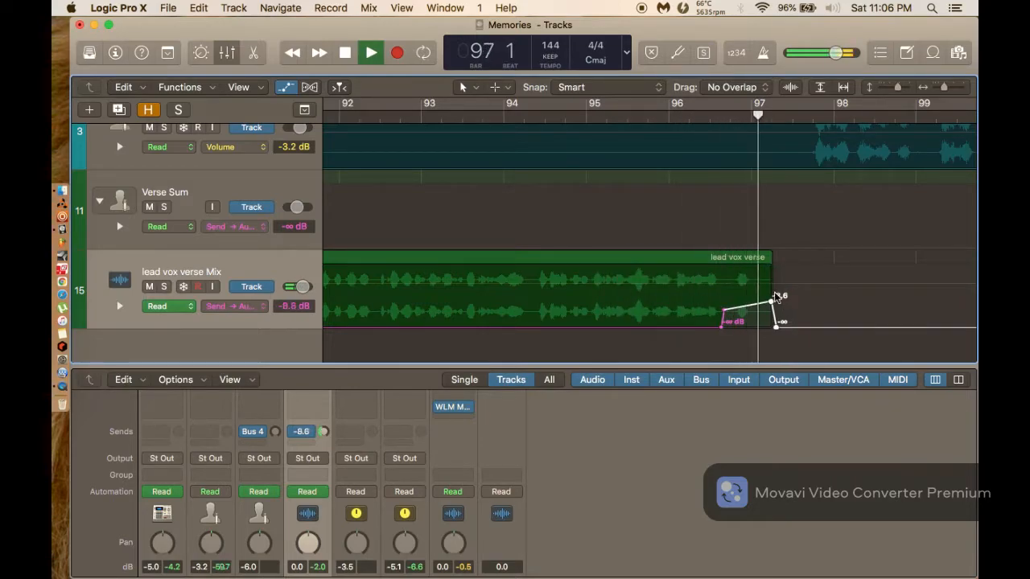
left_click(786, 284)
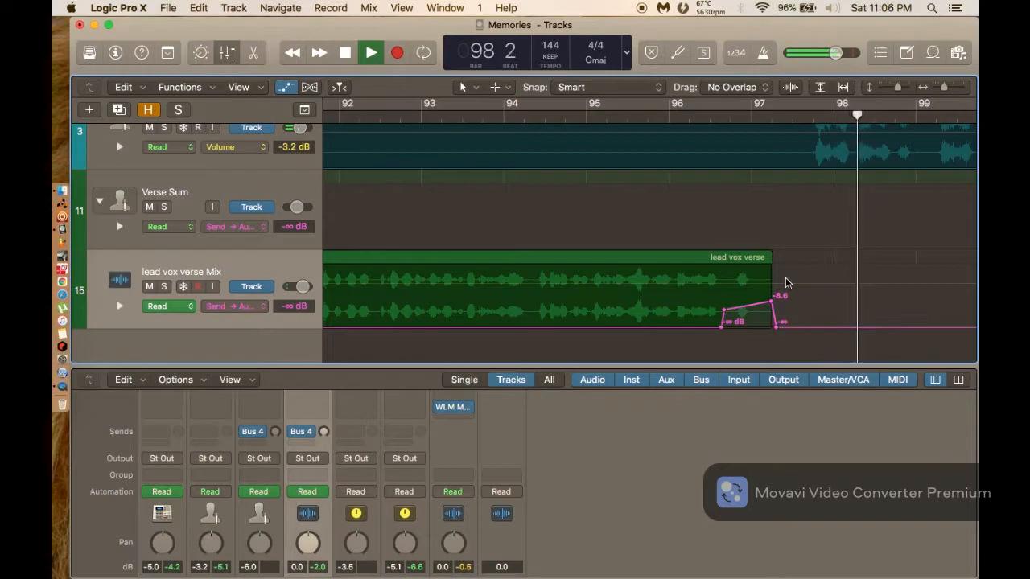
key("super+Left")
key("super+Left")
key("super+Left")
key("super+Left")
key("super+Left")
key("super+Left")
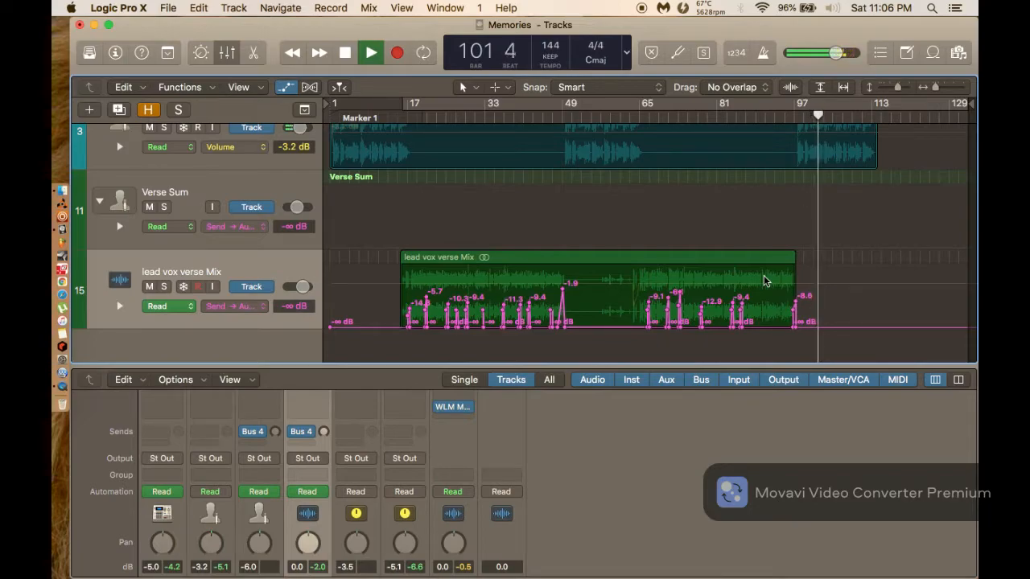
key("space")
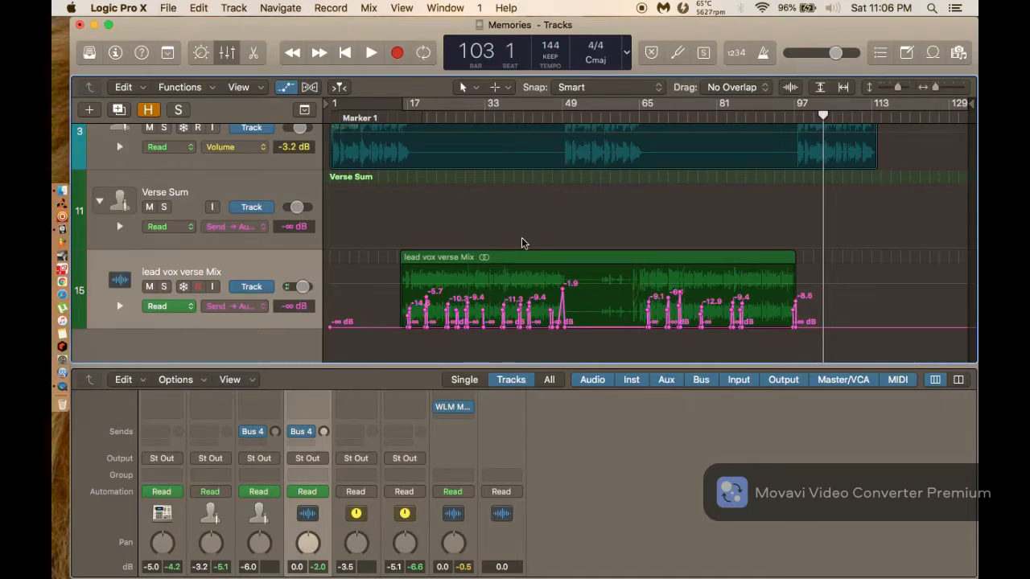
Review the delay-send ramps along the whole lead vox verse Mix region, comparing both verses.
scroll(521, 238, "up", 3)
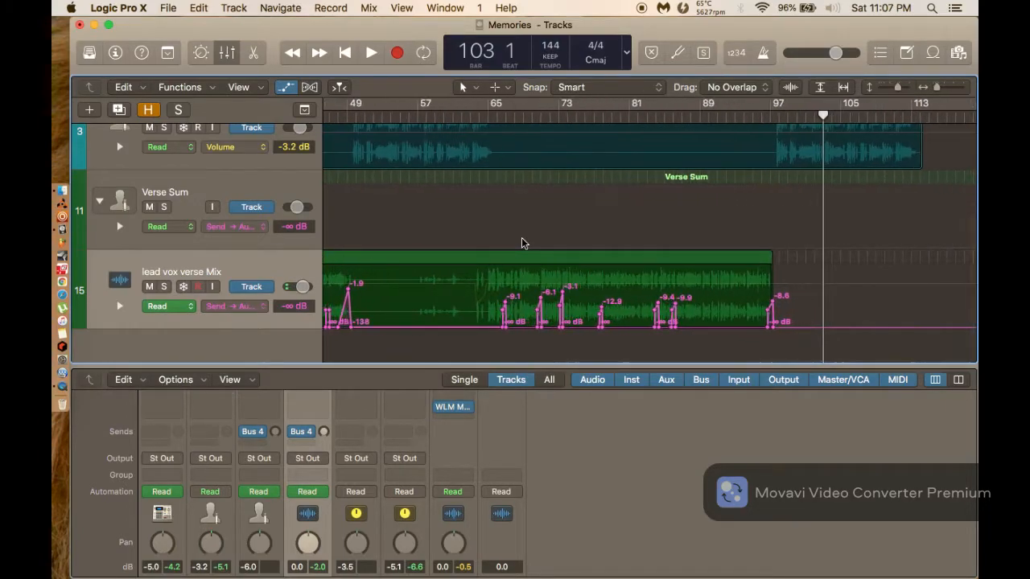
scroll(521, 237, "left", 3)
scroll(521, 237, "left", 10)
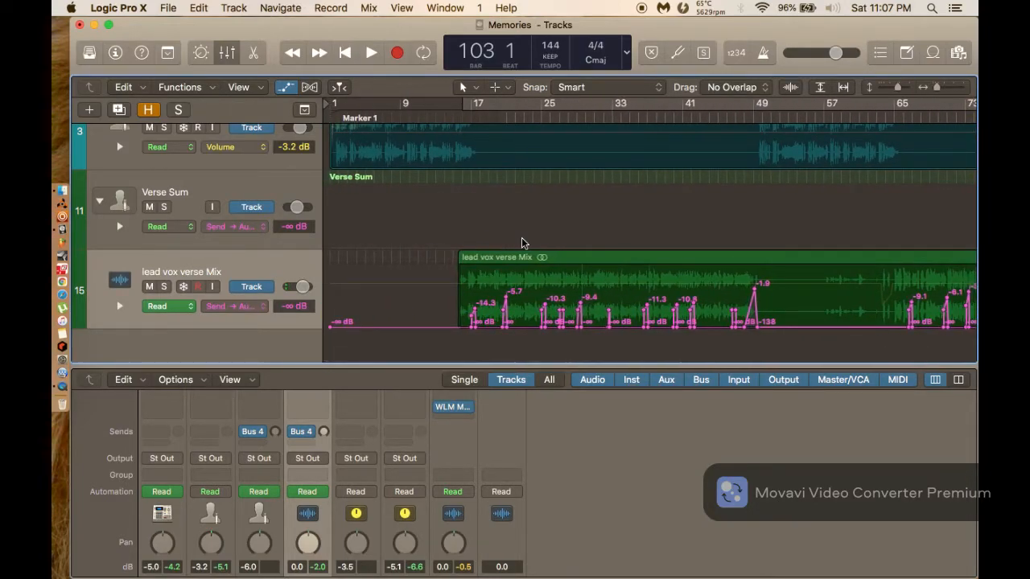
scroll(522, 239, "right", 3)
scroll(522, 243, "right", 12)
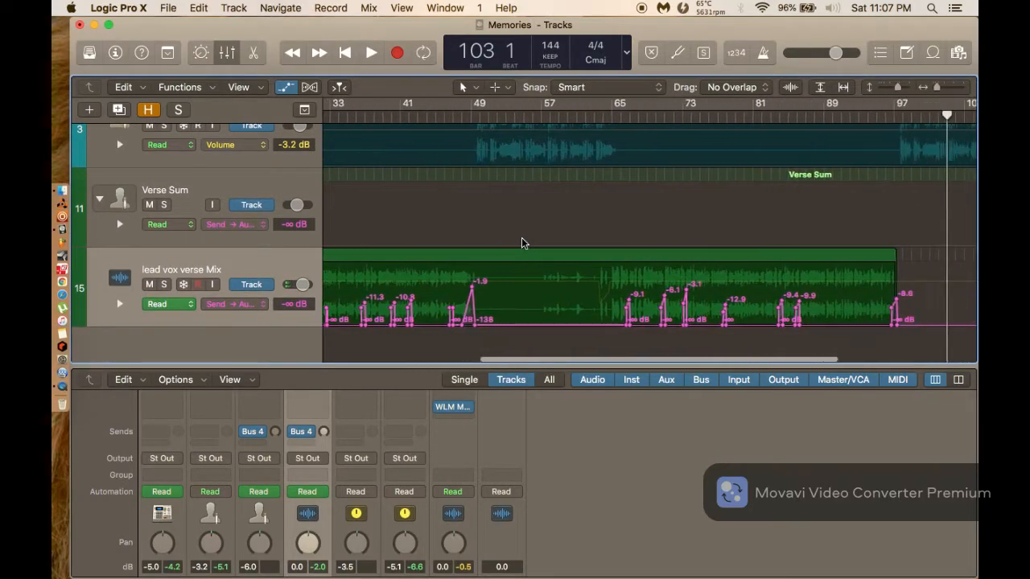
scroll(521, 243, "left", 6)
scroll(522, 243, "left", 3)
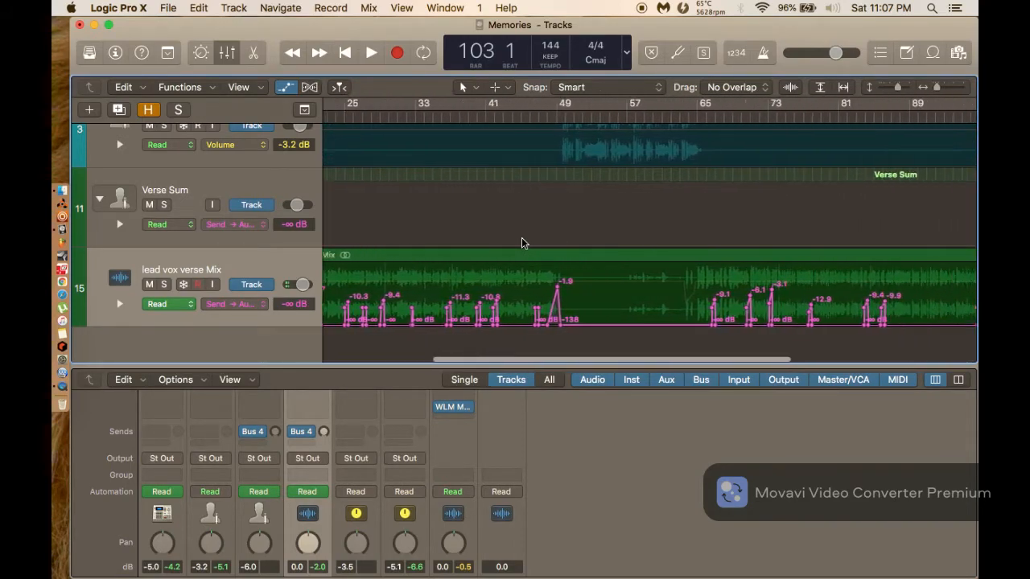
scroll(521, 243, "right", 2)
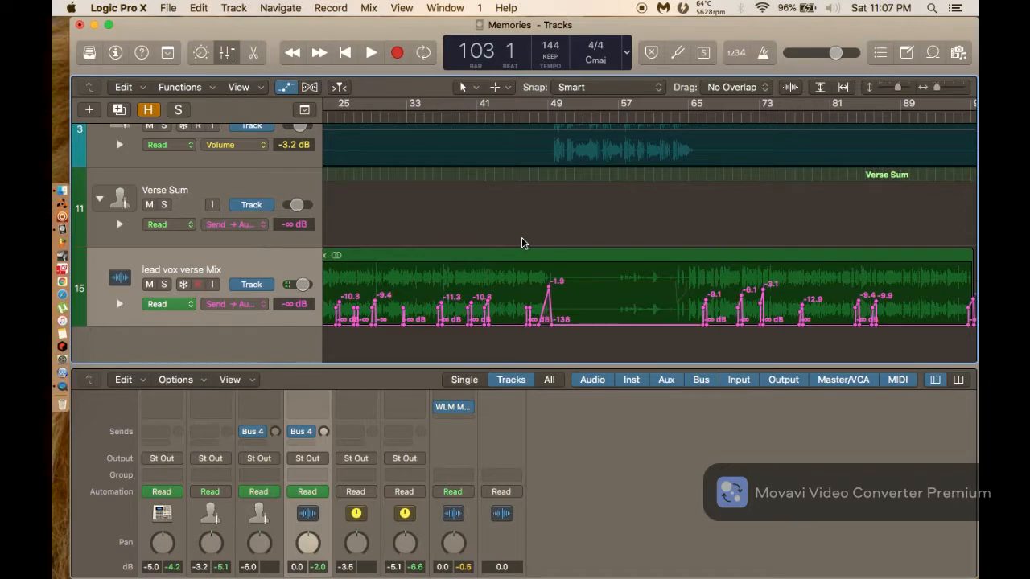
key("super+Left")
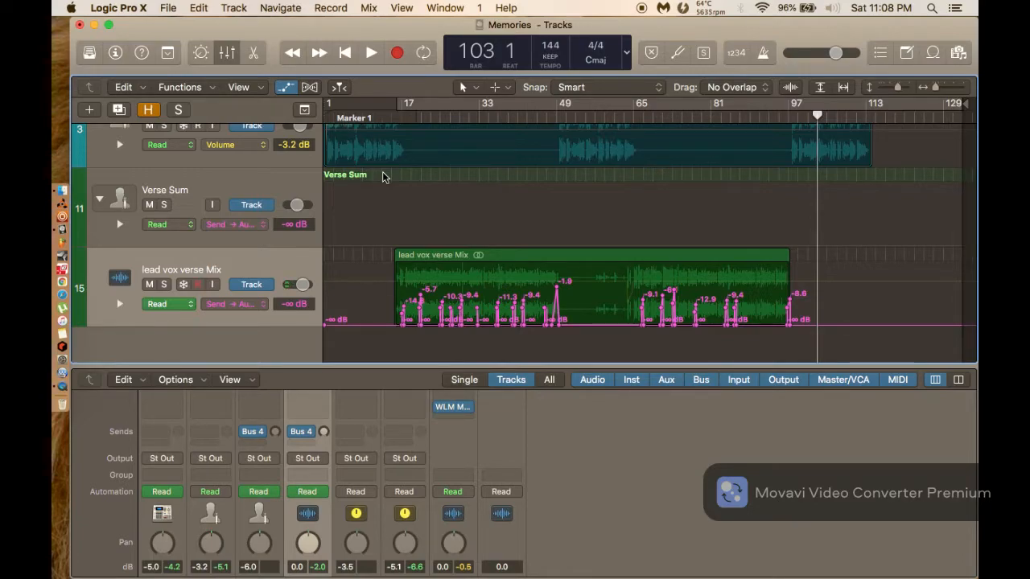
Play the song from bar 15 and follow the first send ramps of the verse in the full mix.
left_click(392, 119)
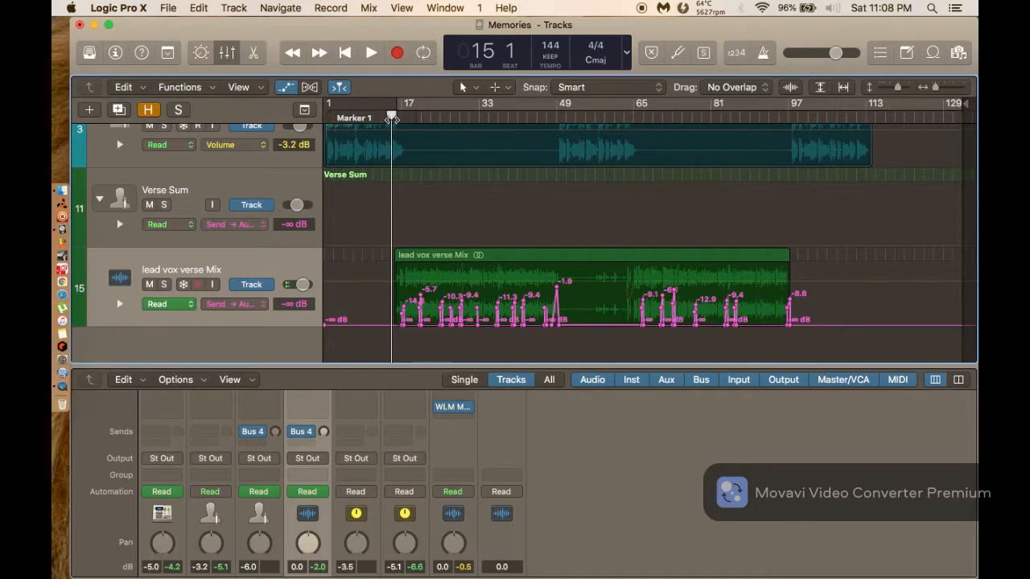
key("space")
scroll(397, 212, "up", 10)
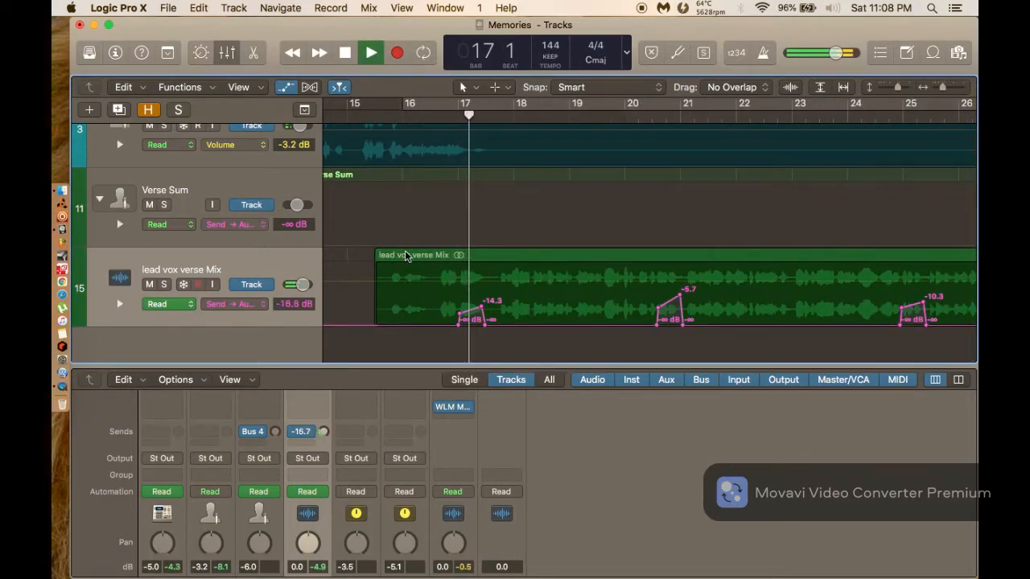
scroll(493, 260, "right", 5)
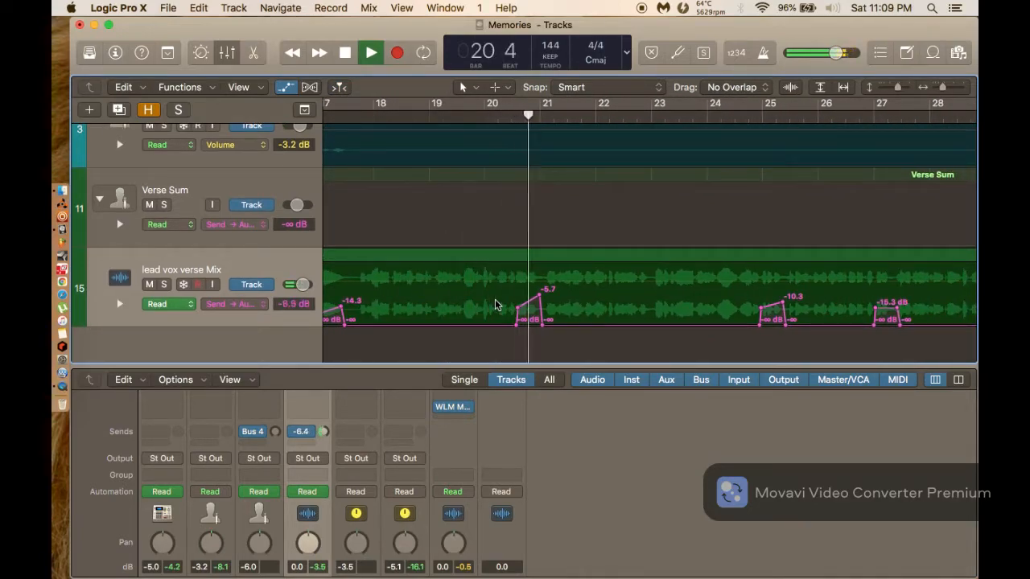
Solo the lead vox verse Mix track, audition its send ramps up close through bar 40 beat 2, and stop playback.
left_click(177, 111)
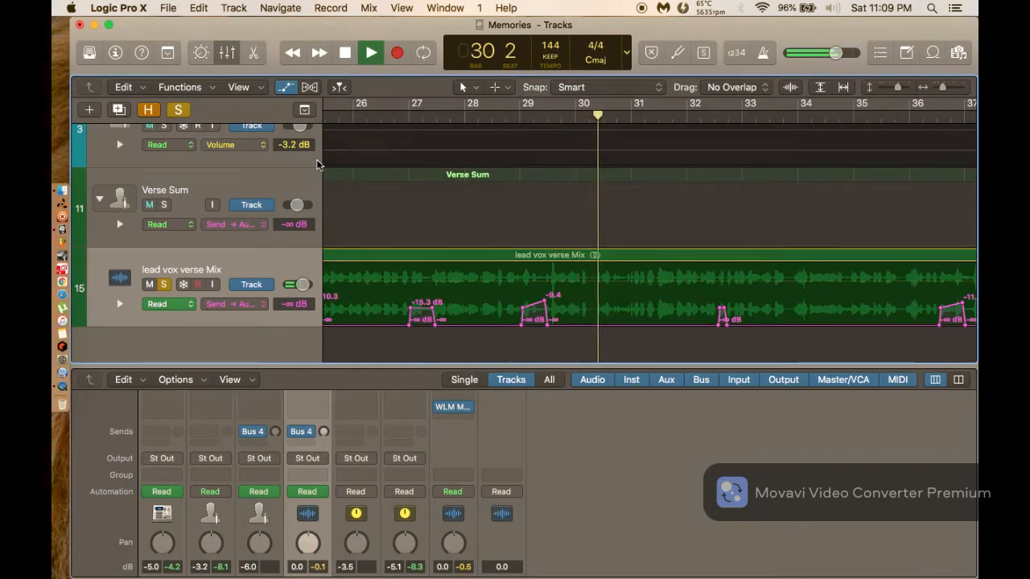
scroll(317, 165, "up", 1)
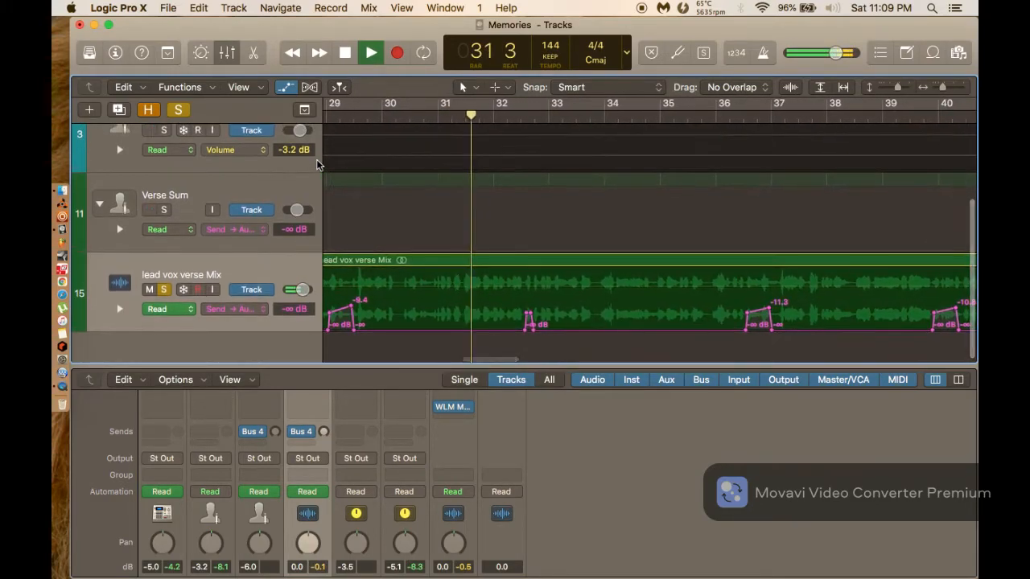
key("super+Right")
key("super+Right")
key("super+Right")
key("super+Right")
key("super+Right")
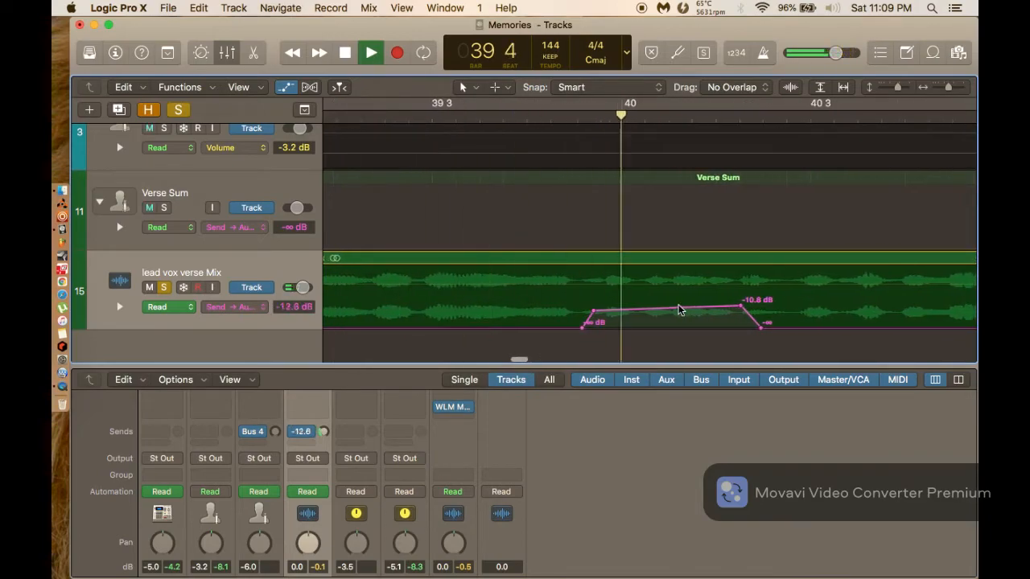
key("space")
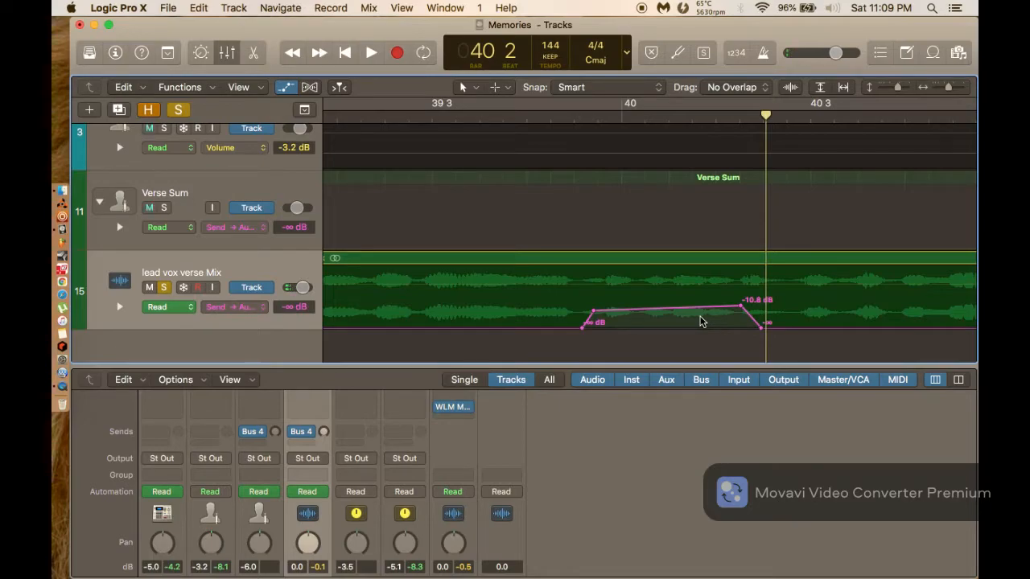
Turn off solo on the lead vox verse Mix track and return the playhead to bar 16 at the verse's start.
left_click(177, 111)
scroll(432, 235, "down", 10)
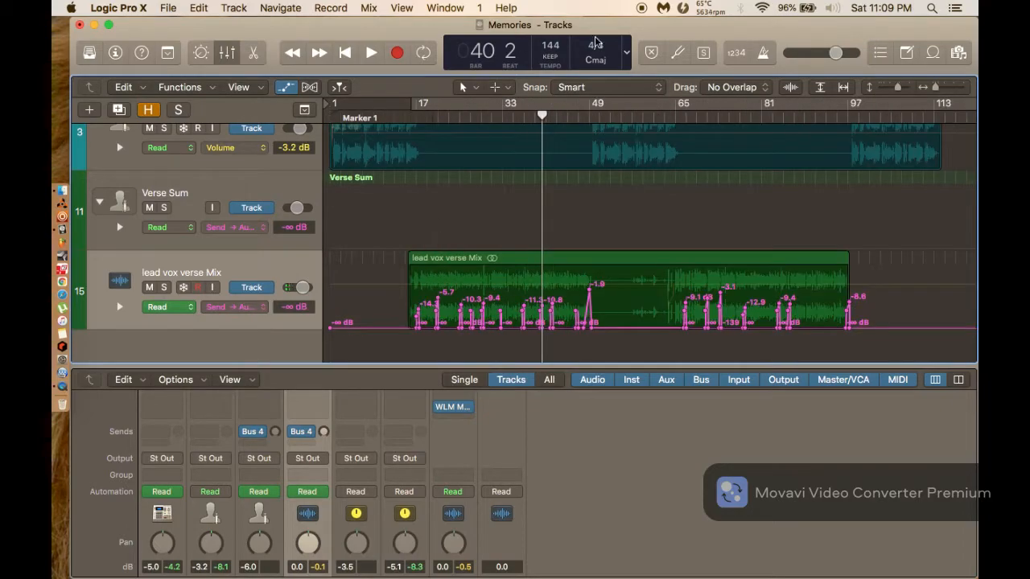
left_click(664, 121)
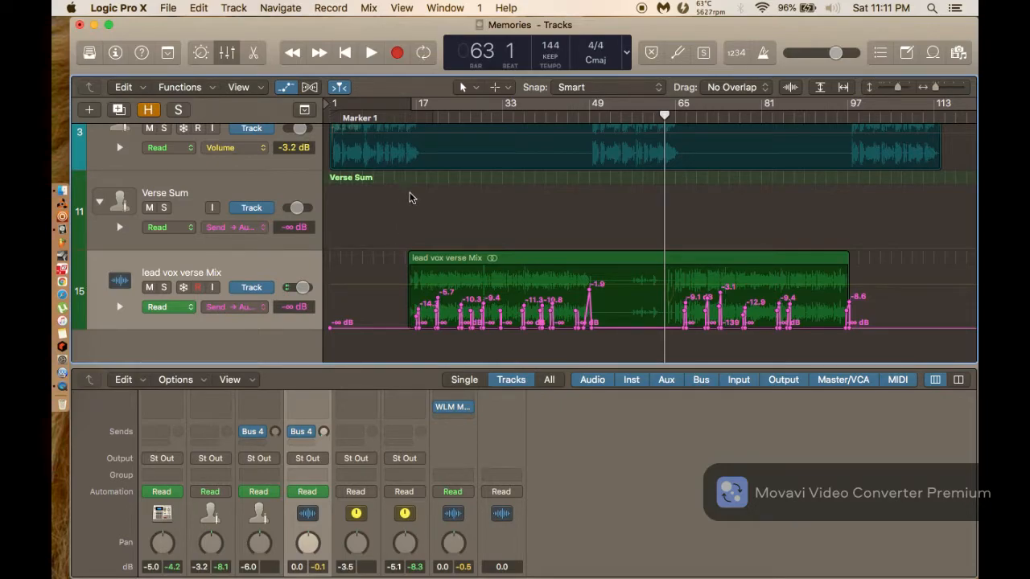
left_click(409, 119)
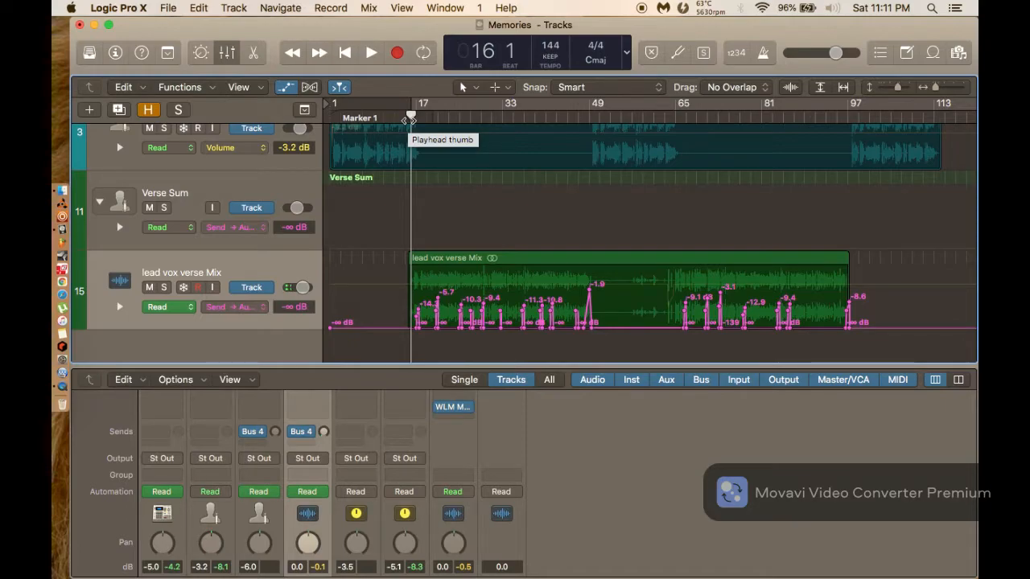
Play the song from around bar 65 and adjust the left channel output gain of the PuigChild 670 compressor on Aux 4.
key("space")
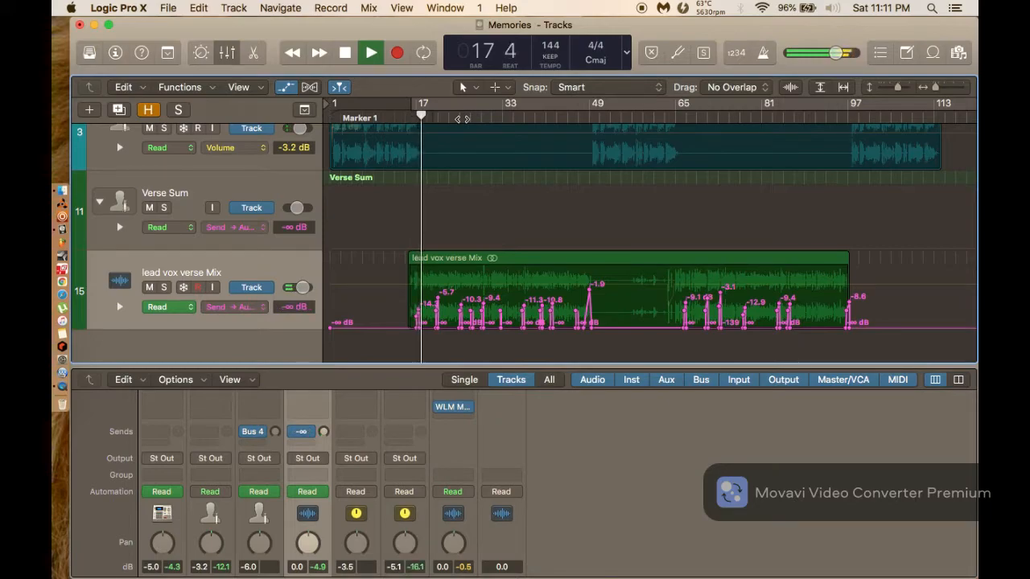
left_click(669, 118)
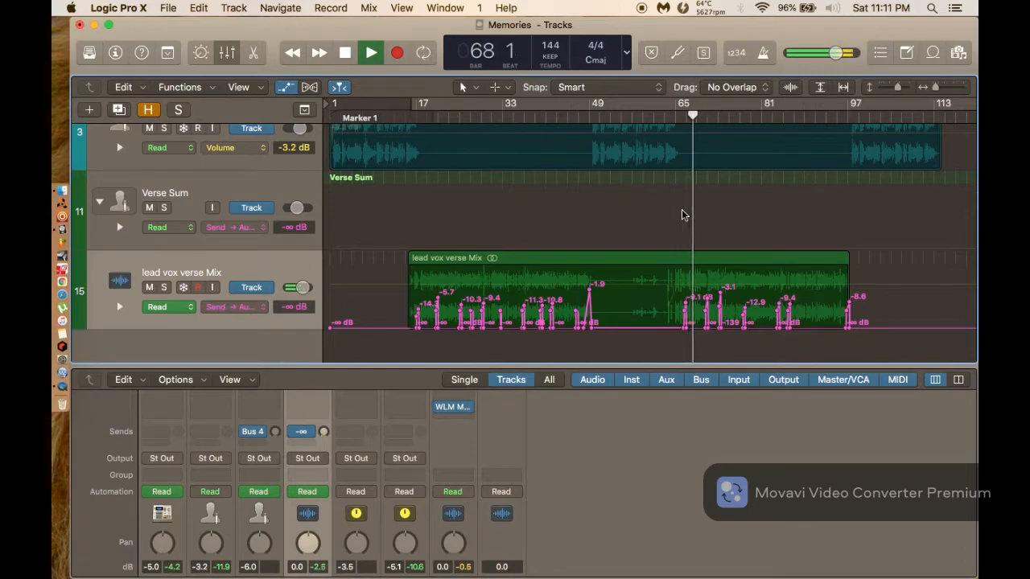
scroll(562, 458, "up", 5)
scroll(563, 458, "up", 2)
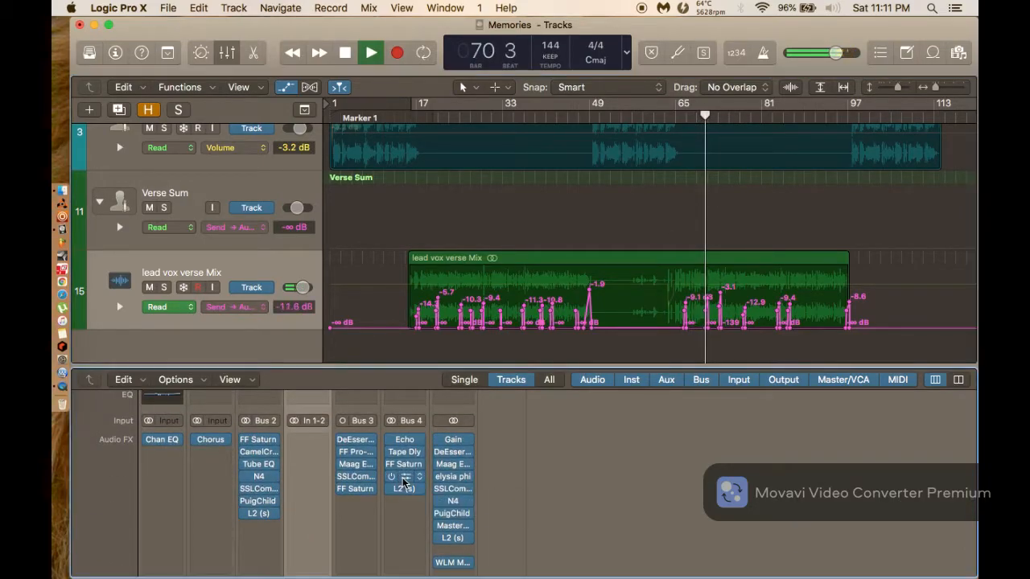
left_click(404, 481)
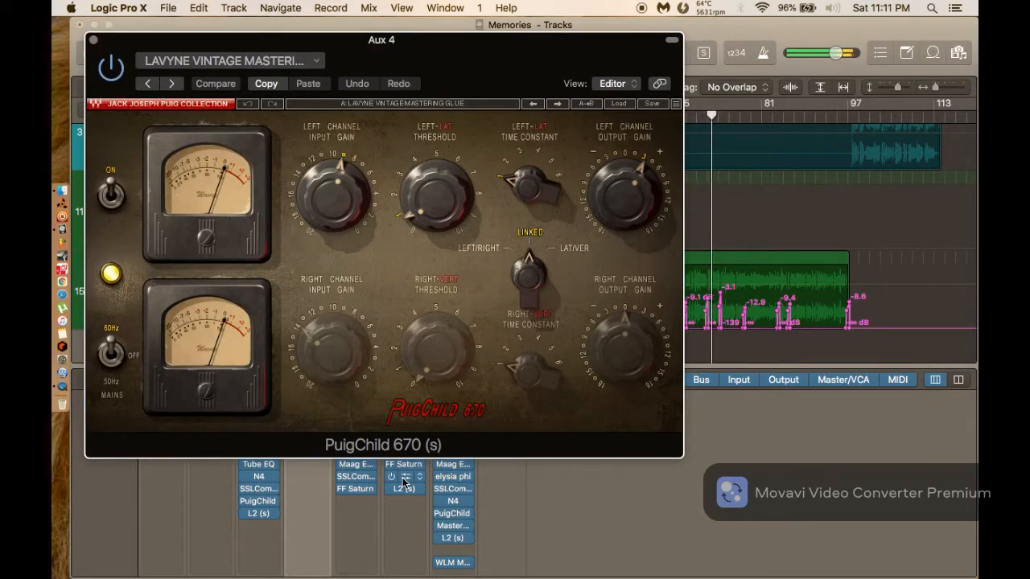
mouse_move(623, 192)
left_click_drag(624, 192, 623, 187)
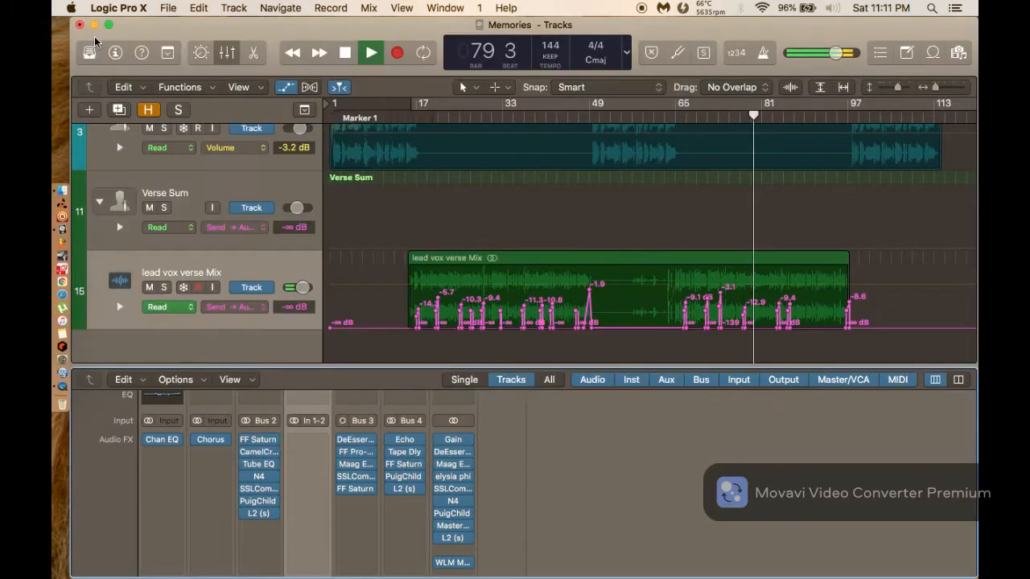
left_click(93, 40)
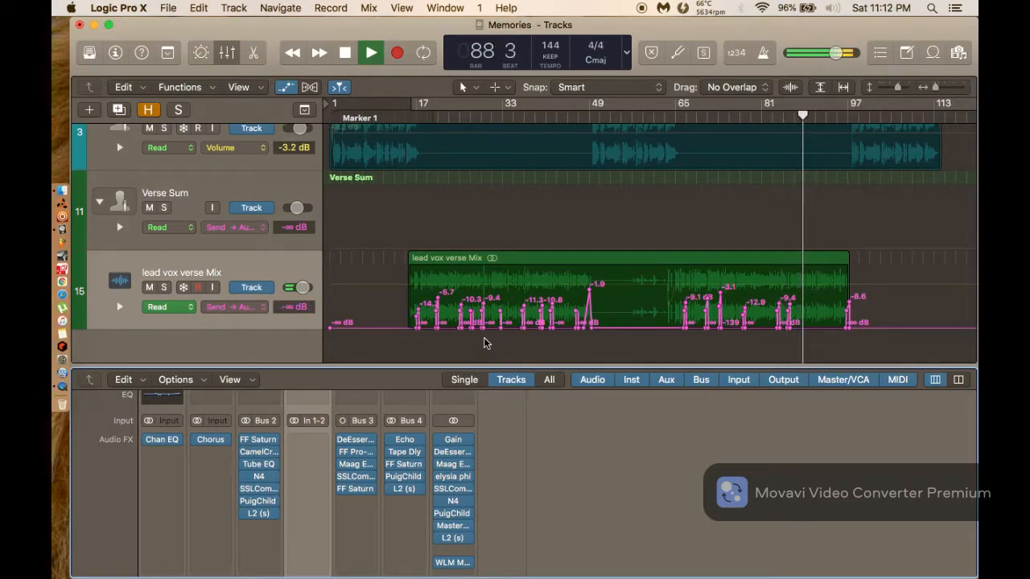
Listen to the transition from verse to hook around bar 97, briefly toggling solo on the lead vox verse Mix track.
key("space")
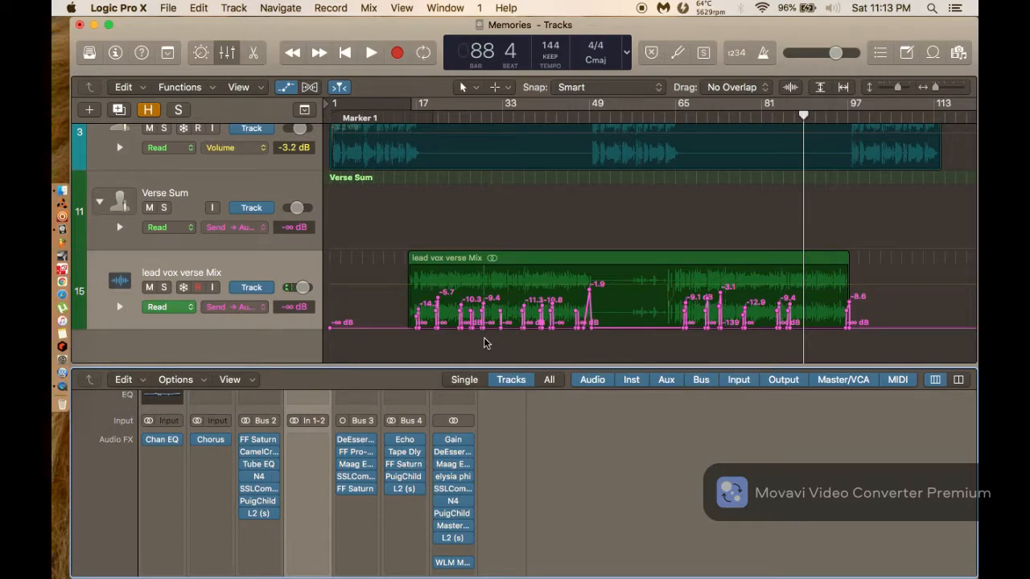
key("space")
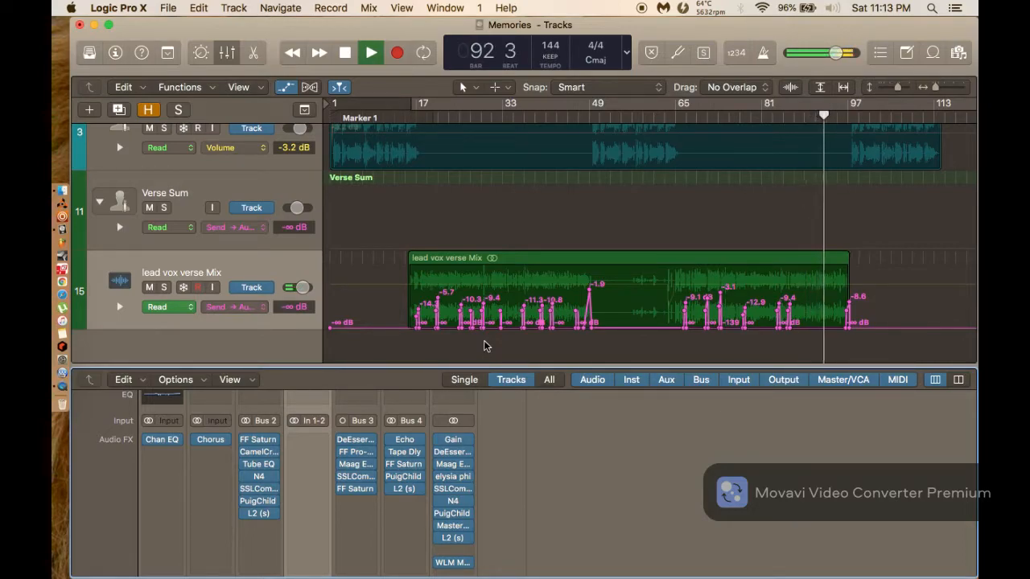
left_click(180, 109)
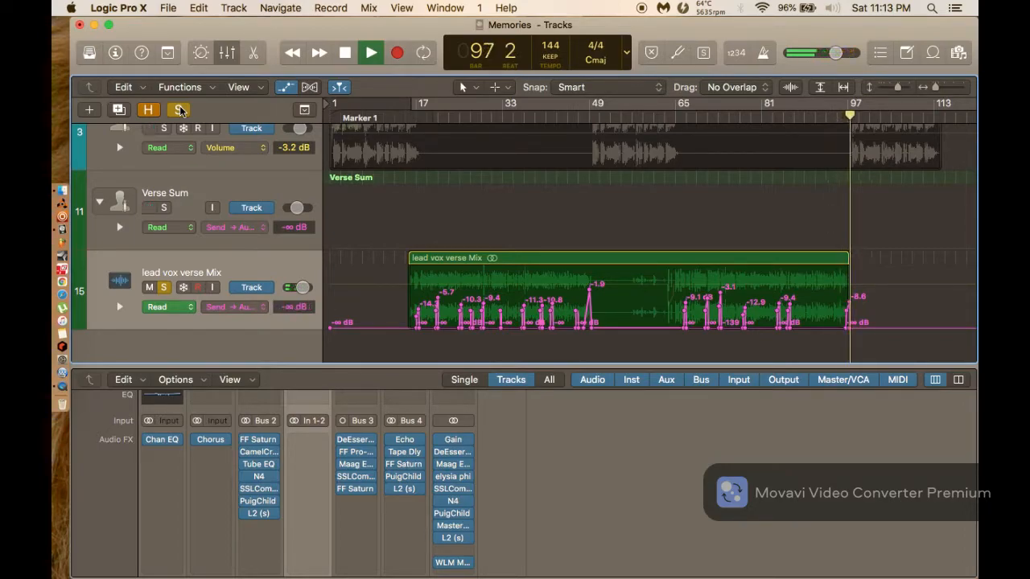
left_click(180, 109)
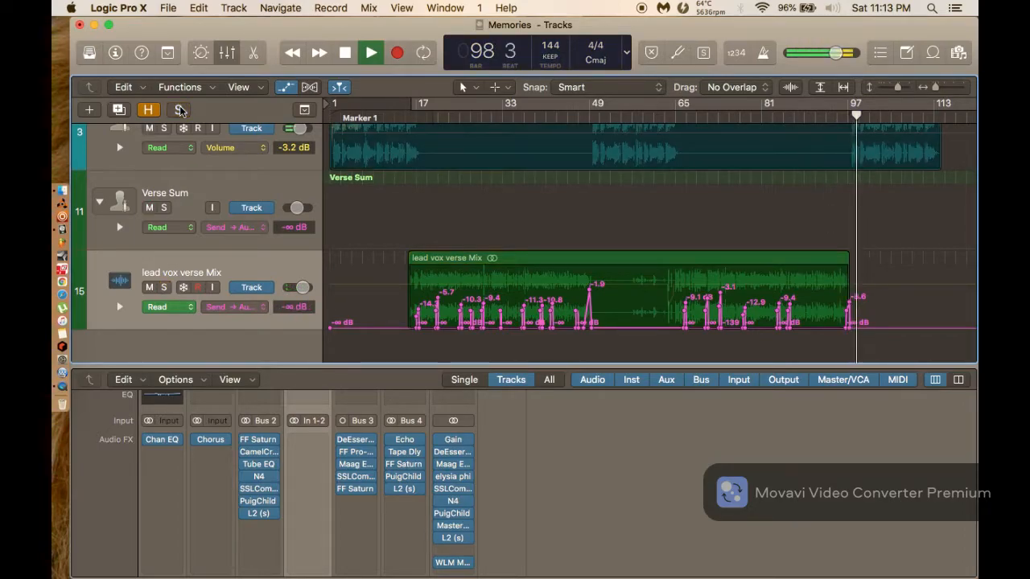
left_click_drag(861, 117, 838, 119)
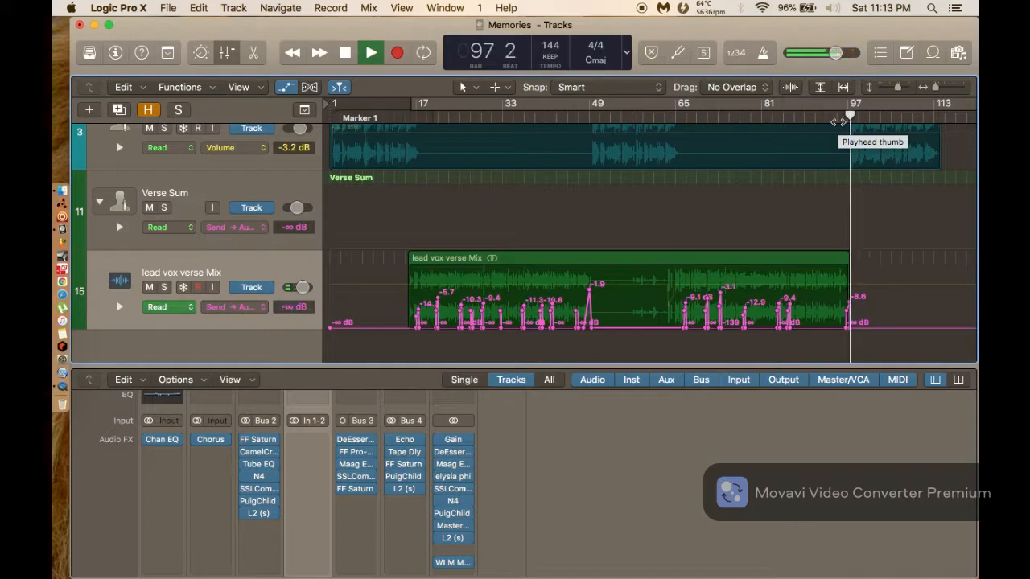
key("space")
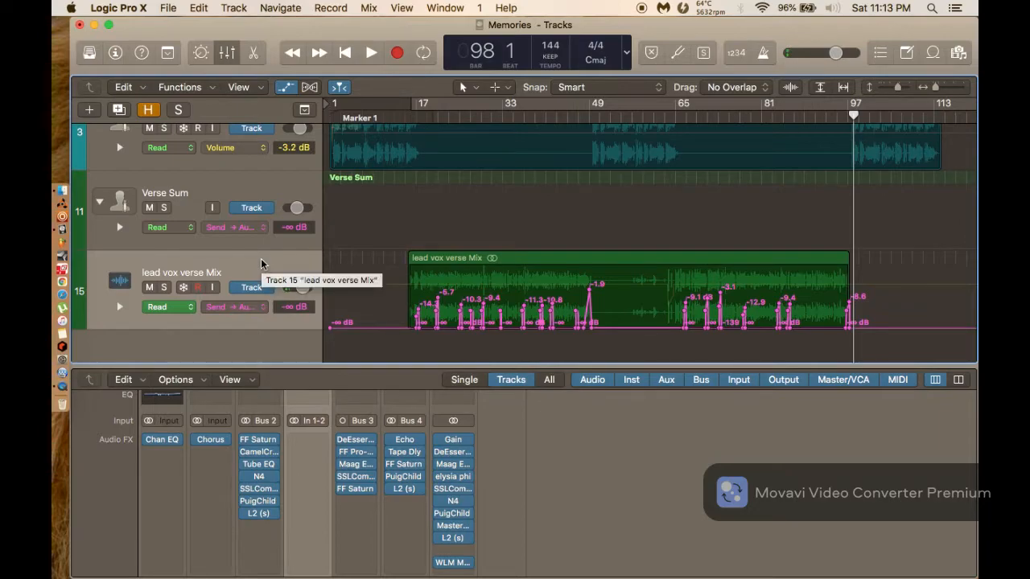
Hide the Verse Sum track and check the automation lanes of the lead hook Mix track.
right_click(201, 181)
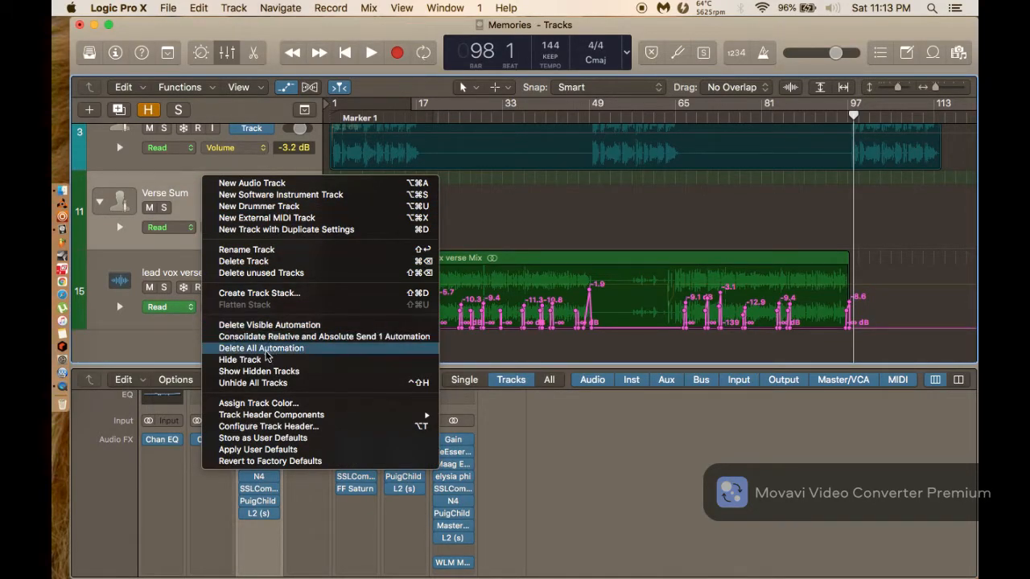
left_click(265, 359)
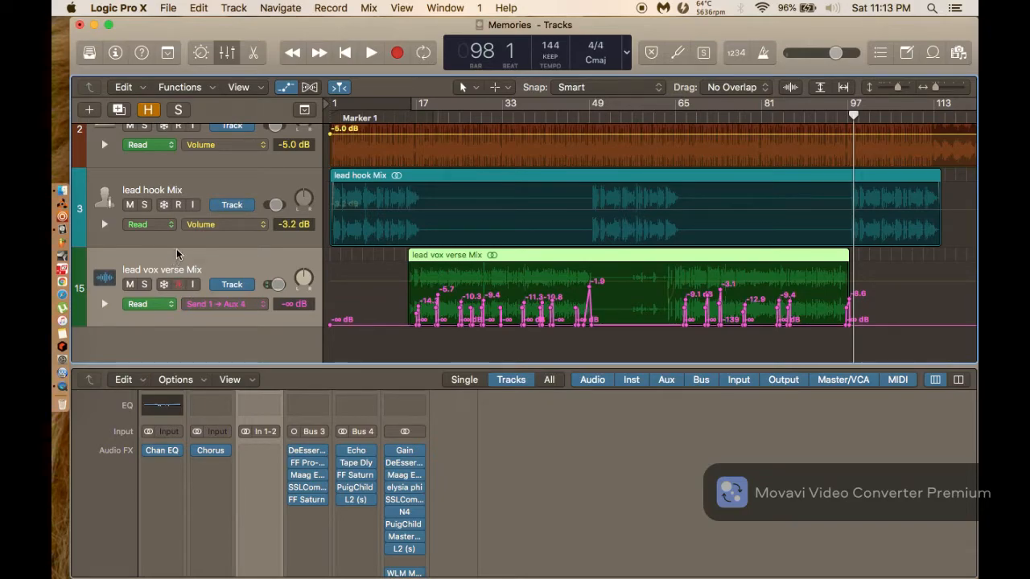
left_click(208, 180)
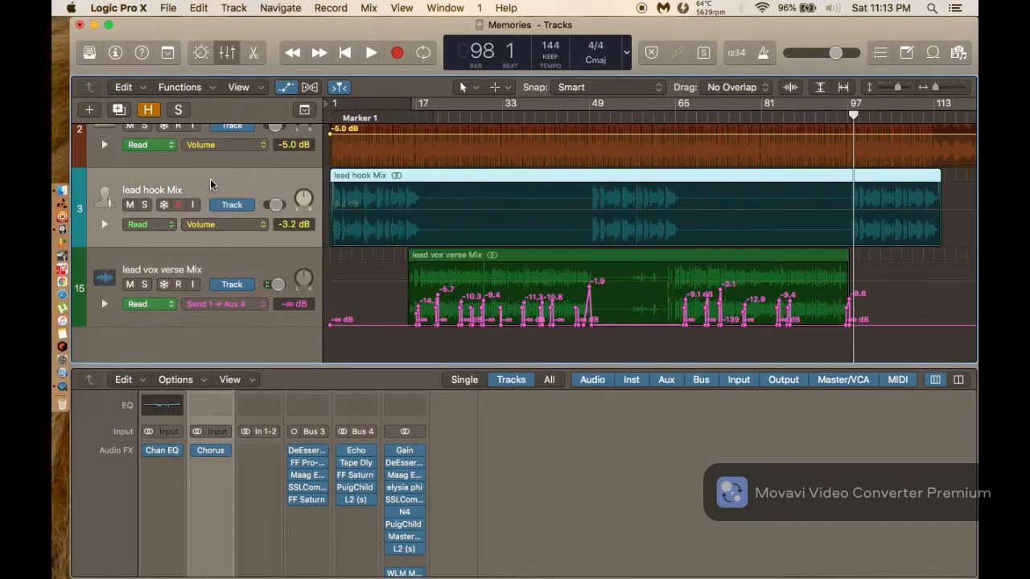
left_click(105, 225)
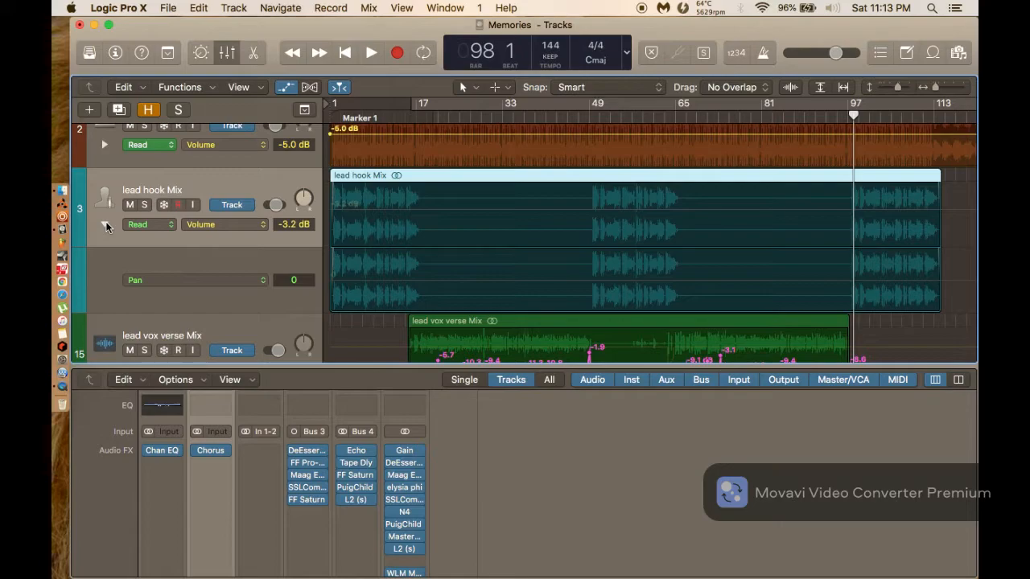
left_click(106, 226)
left_click(106, 225)
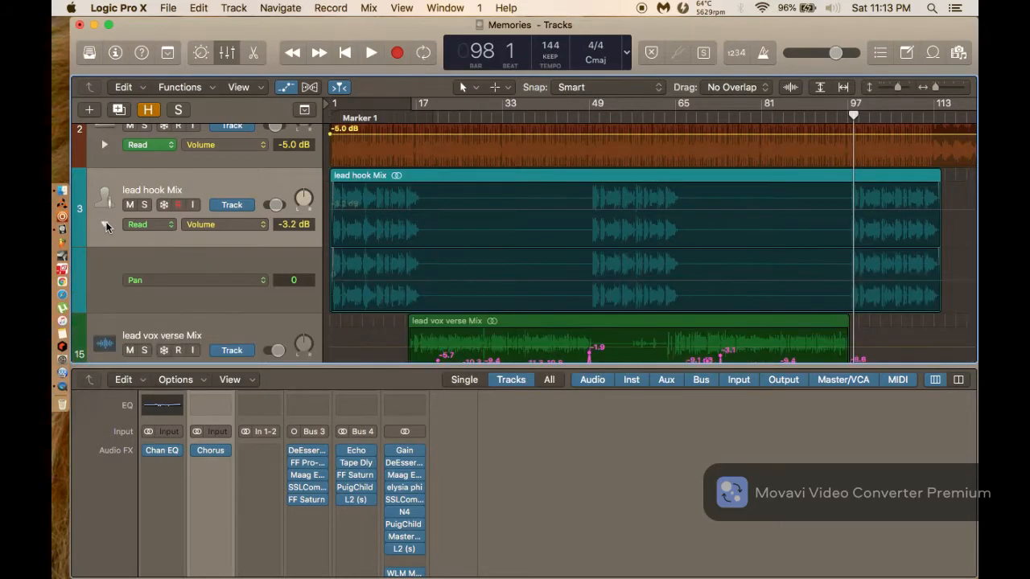
left_click(106, 225)
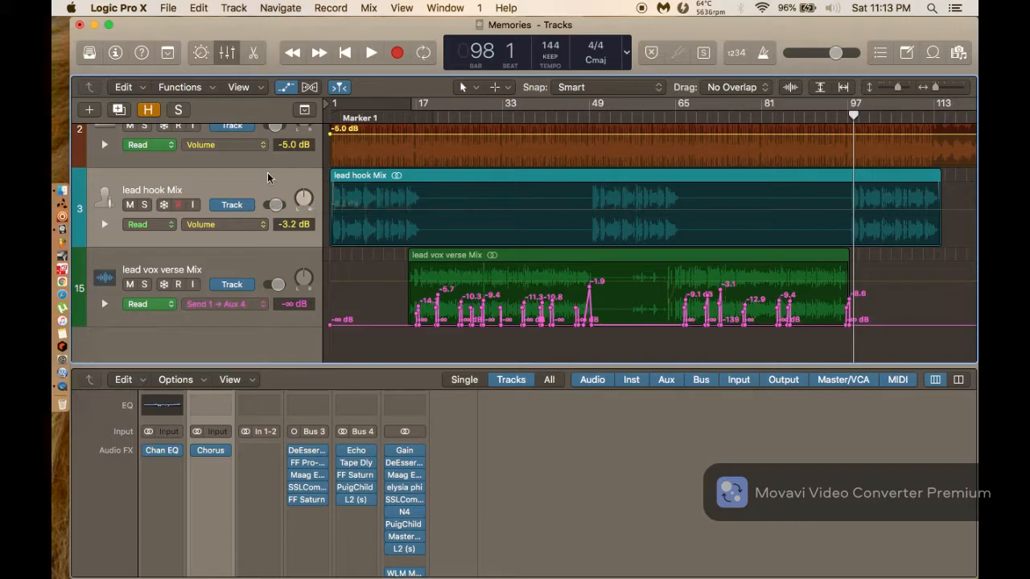
Show the project's hidden tracks.
right_click(203, 183)
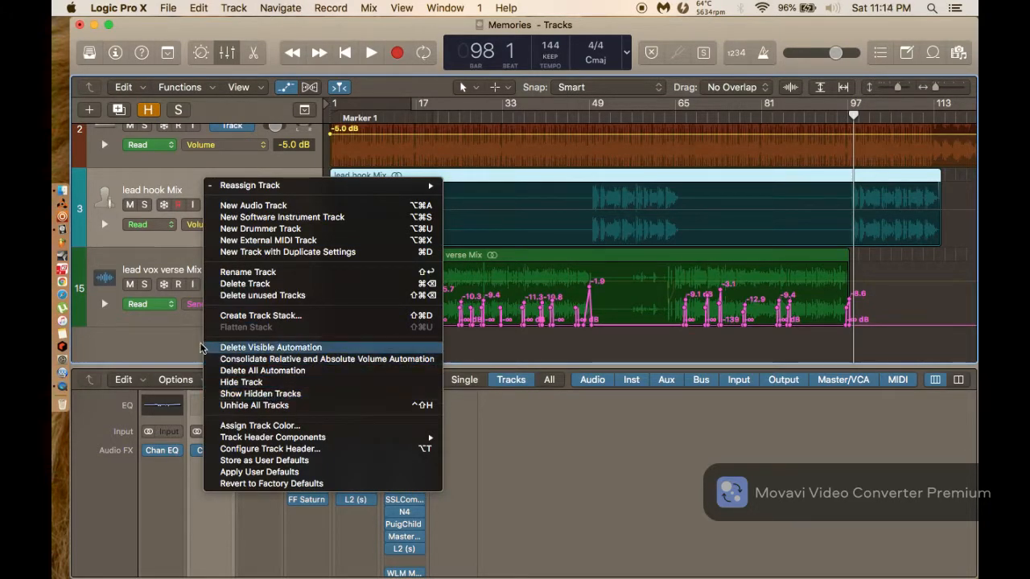
left_click(258, 393)
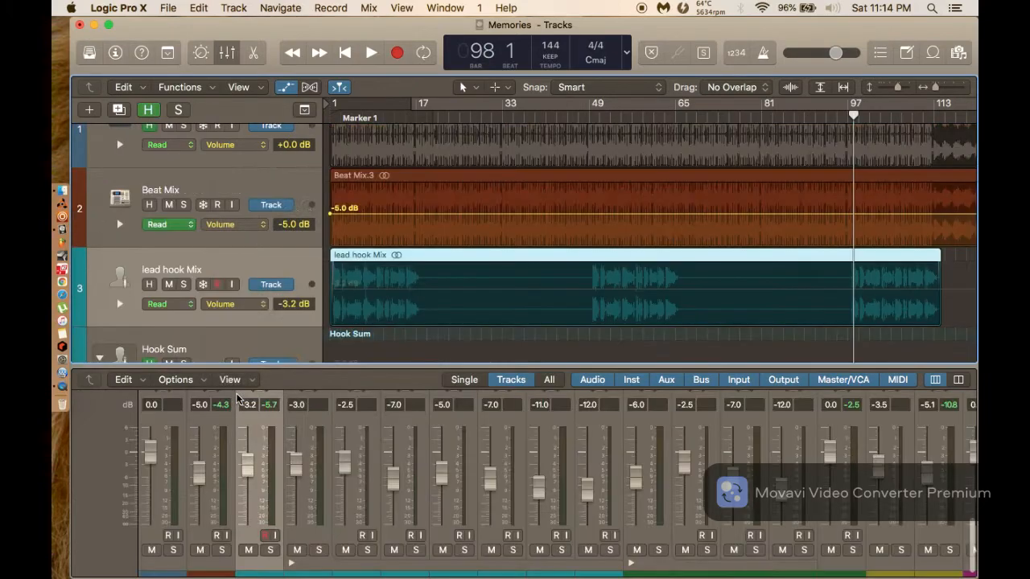
scroll(242, 237, "down", 1)
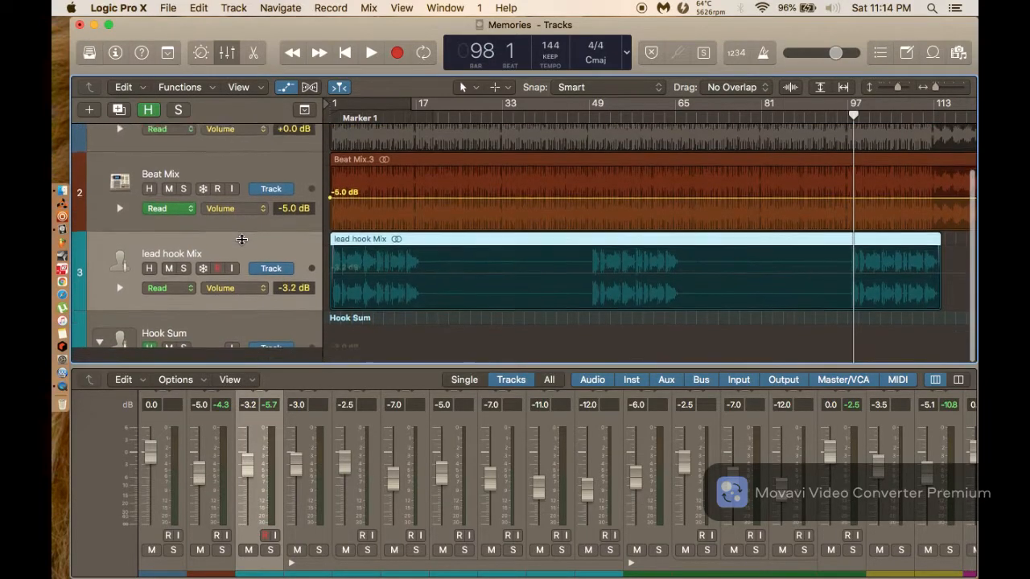
scroll(241, 236, "up", 5)
scroll(241, 161, "down", 2)
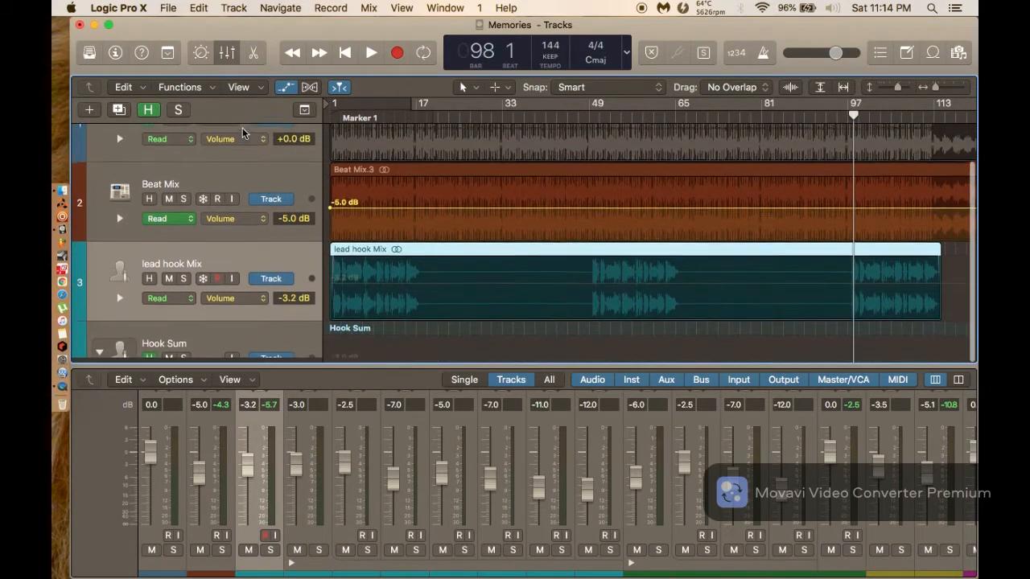
Look through the revealed Hook Sum and Verse Sum stacks and their individual vocal tracks.
scroll(119, 305, "down", 10)
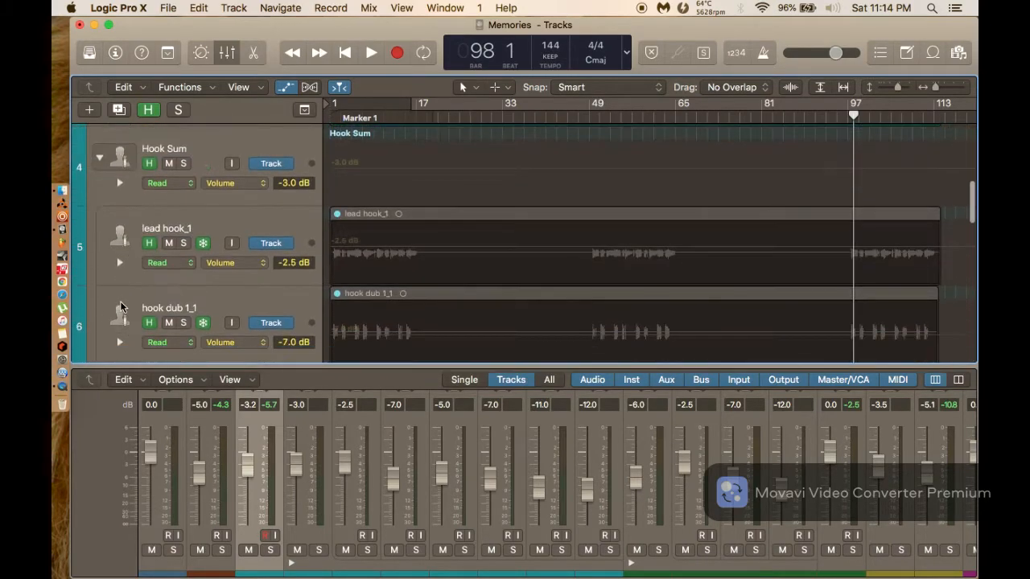
scroll(119, 303, "down", 6)
scroll(120, 302, "up", 5)
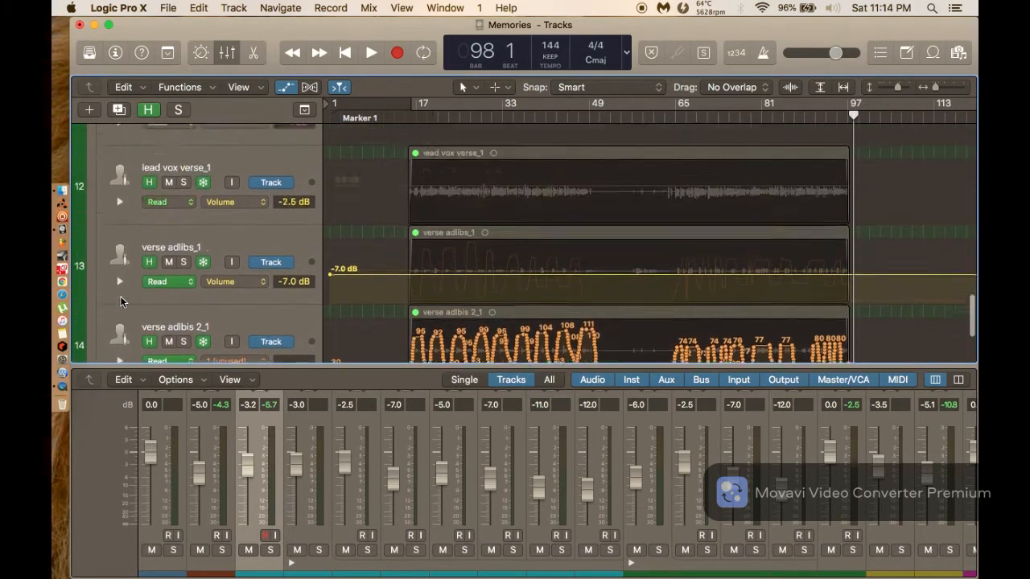
scroll(120, 302, "down", 1)
scroll(120, 301, "down", 2)
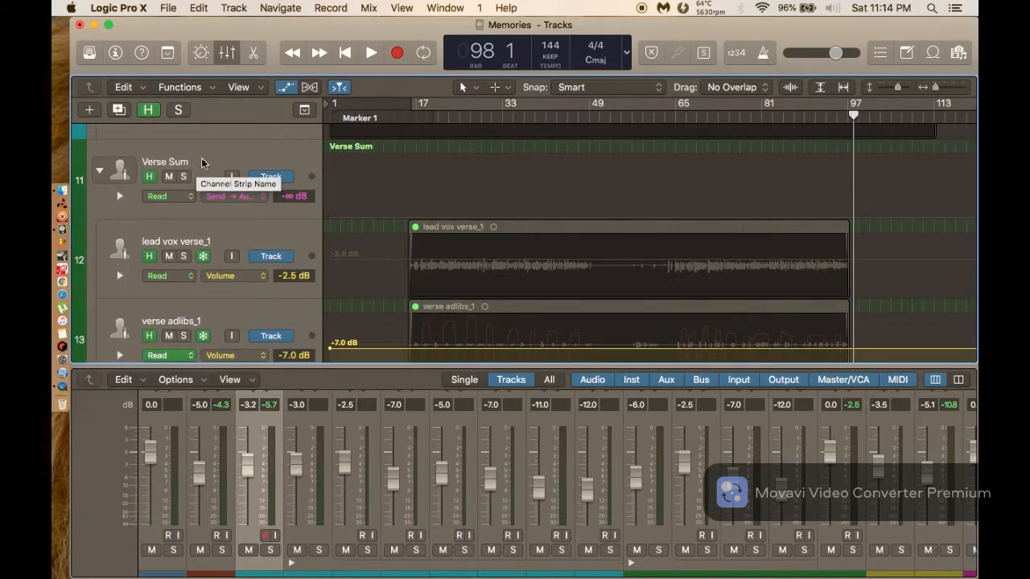
scroll(201, 164, "up", 6)
scroll(201, 163, "down", 3)
scroll(201, 164, "up", 3)
scroll(201, 163, "up", 1)
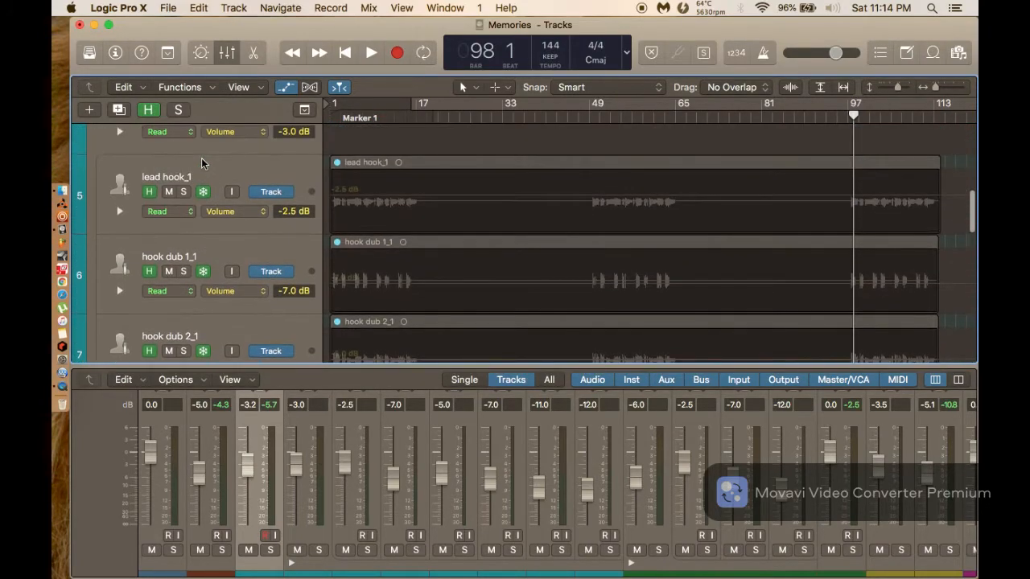
Select the lead hook_1 track and solo it together with hook dub 1_1 through hook dub 5_1.
left_click(203, 170)
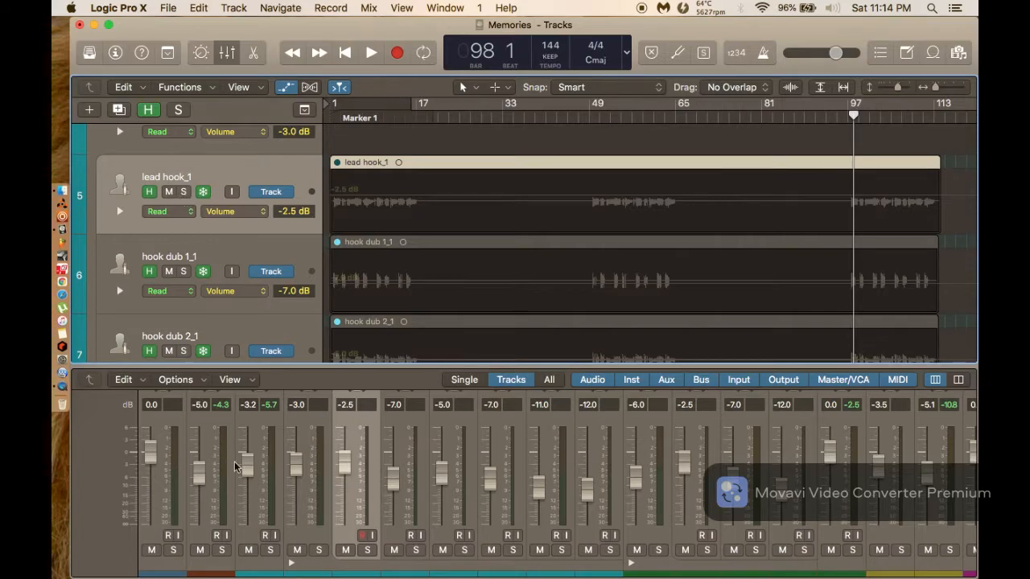
scroll(233, 465, "up", 5)
scroll(245, 475, "down", 7)
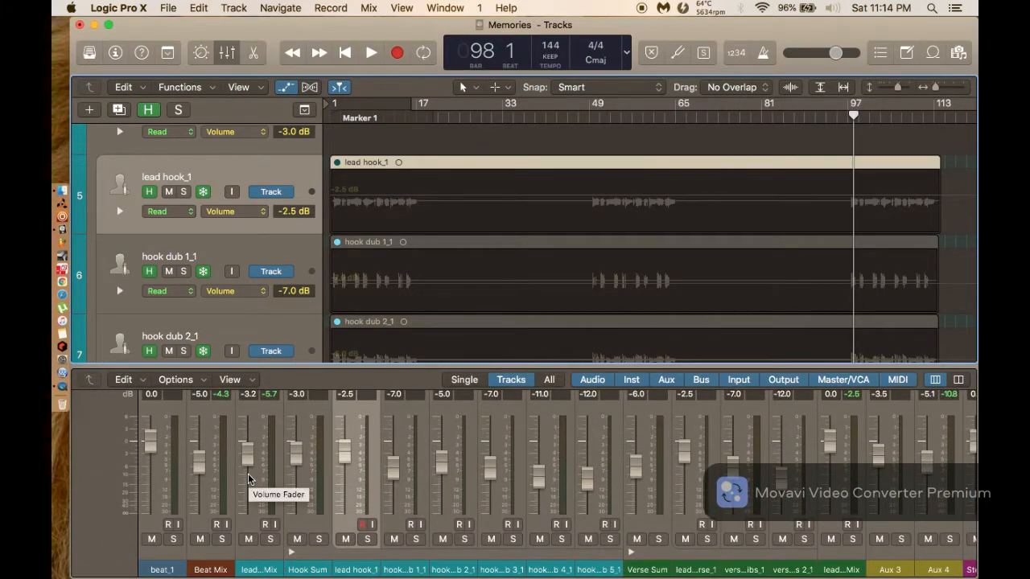
left_click(184, 191)
left_click(184, 273)
scroll(183, 273, "down", 2)
left_click(183, 273)
scroll(184, 272, "down", 2)
left_click(183, 253)
left_click(184, 333)
scroll(187, 330, "down", 3)
left_click(188, 271)
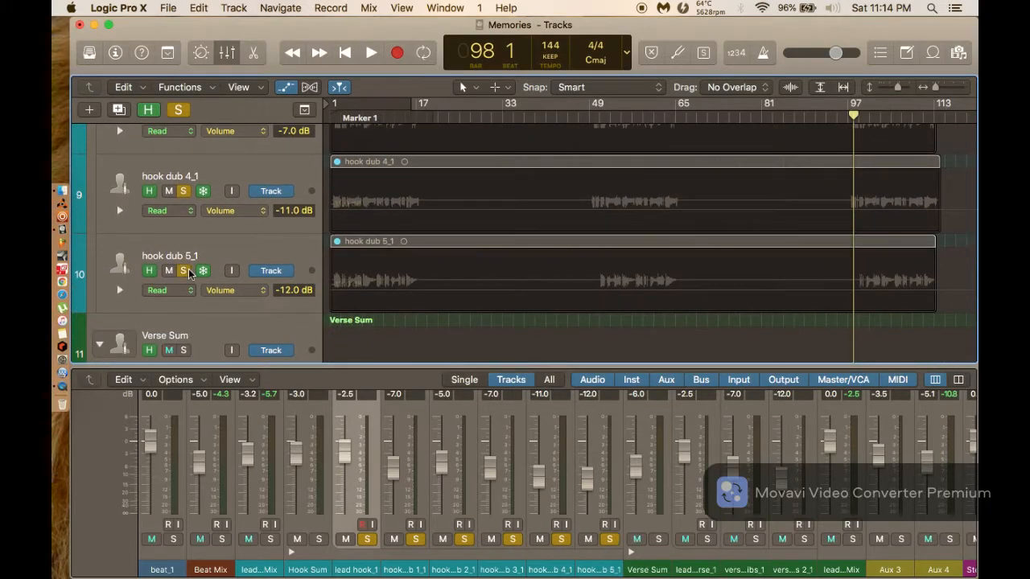
Unsolo lead hook_1 and all five hook dub tracks.
scroll(163, 291, "down", 2)
scroll(162, 291, "up", 3)
left_click(169, 261)
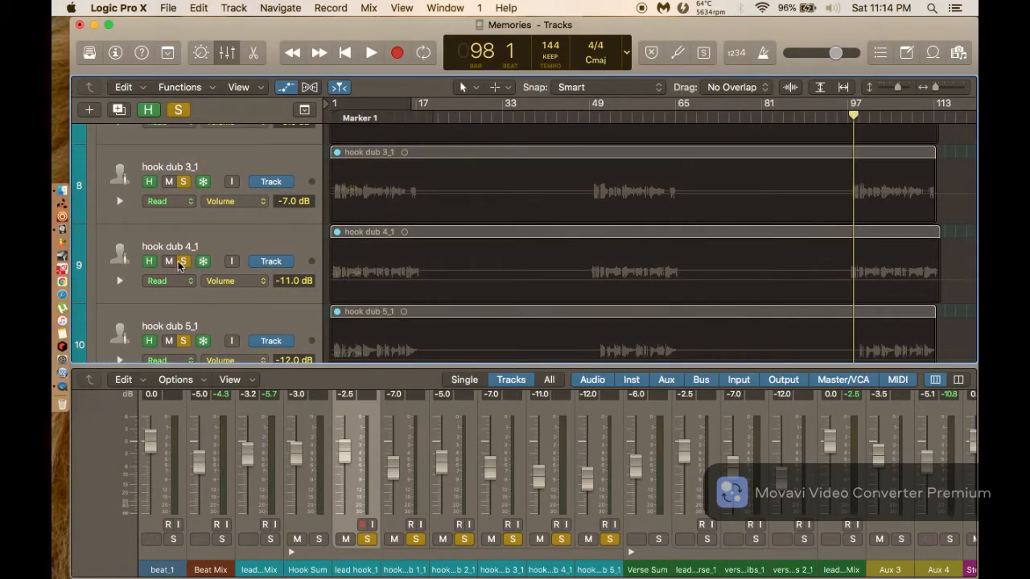
left_click(183, 261)
left_click(185, 182)
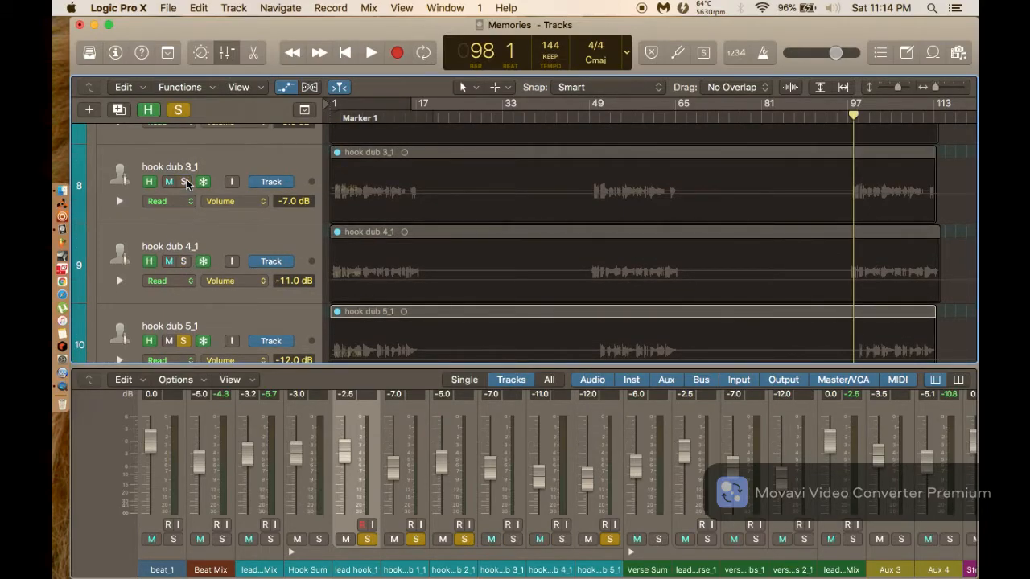
left_click(184, 340)
scroll(184, 330, "down", 1)
scroll(181, 306, "up", 3)
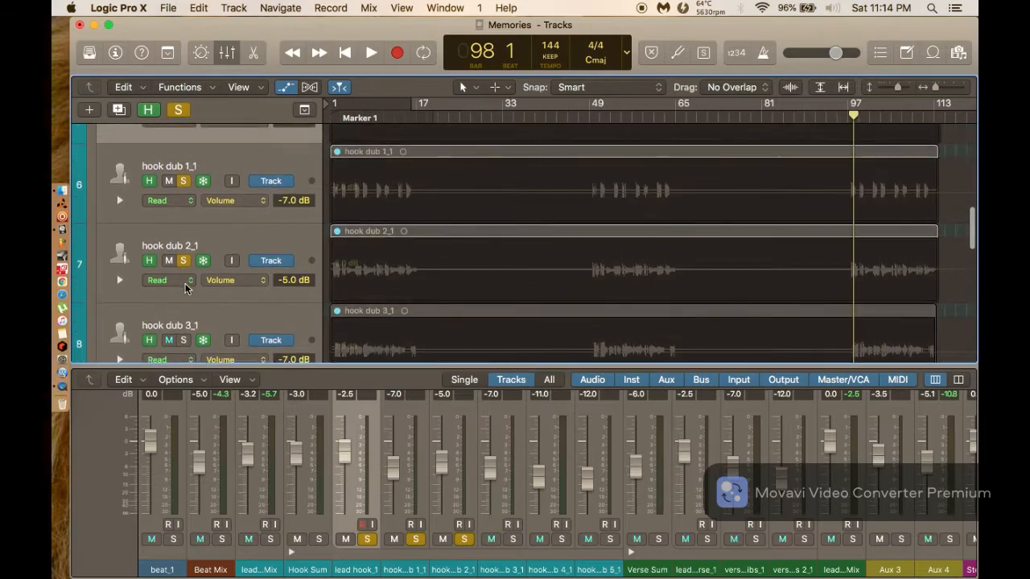
left_click(184, 261)
left_click(184, 181)
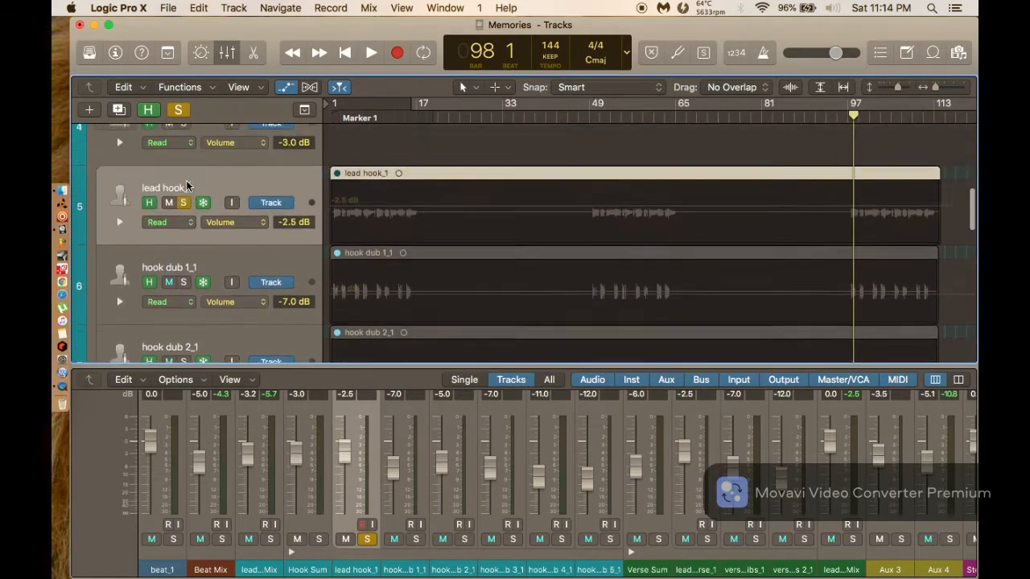
scroll(186, 201, "up", 3)
left_click(184, 223)
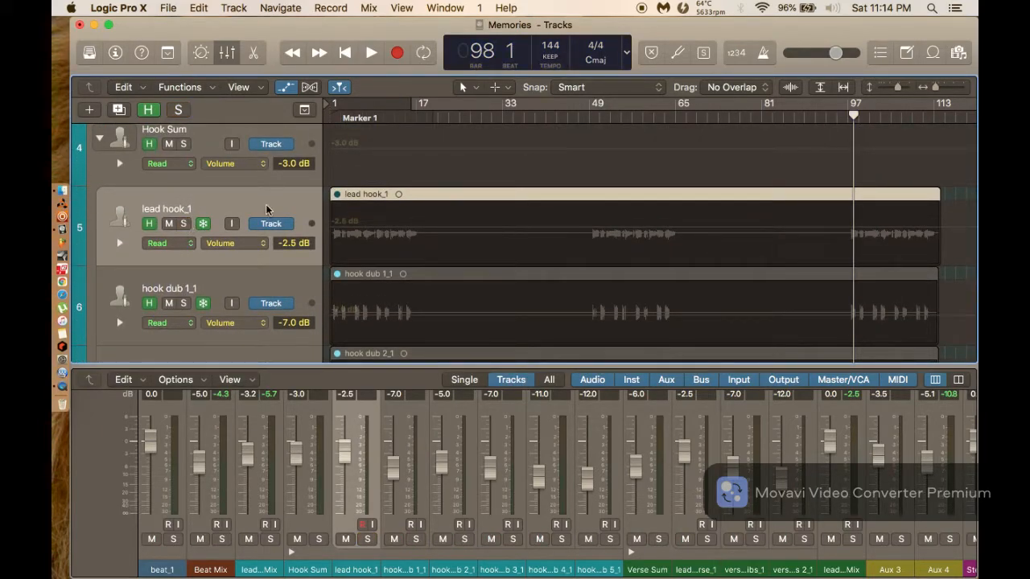
scroll(158, 183, "up", 2)
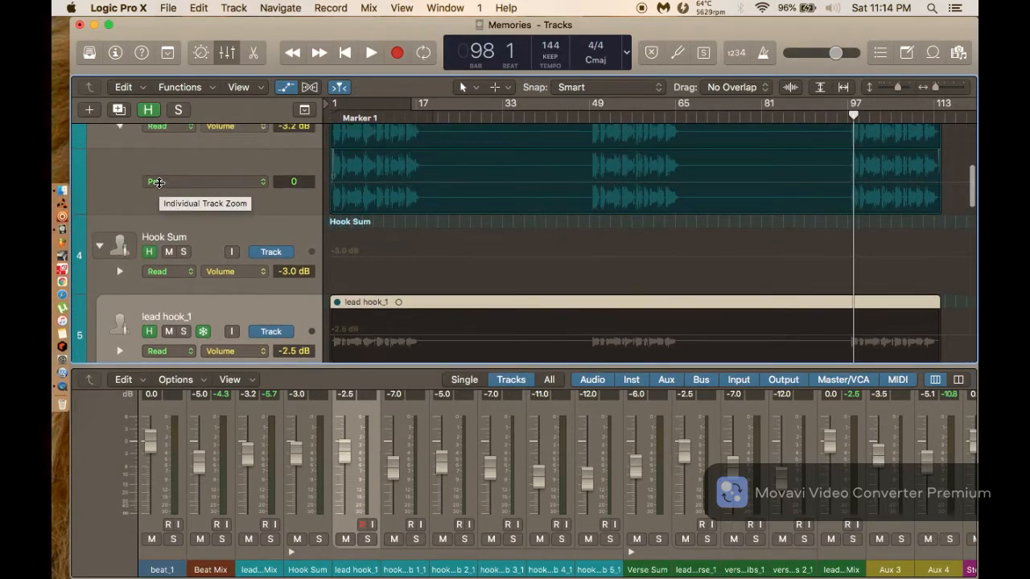
Unfreeze the lead hook_1 track, play briefly from bar 1, and unmute its region.
scroll(161, 193, "up", 2)
left_click(330, 114)
scroll(330, 226, "down", 5)
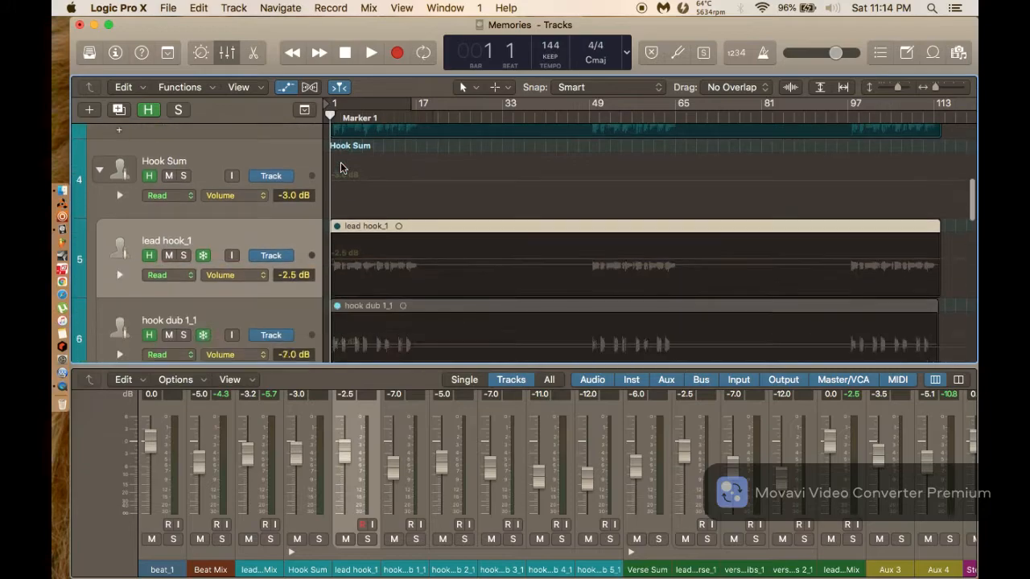
right_click(360, 245)
left_click(302, 278)
right_click(400, 274)
left_click(396, 256)
left_click(203, 255)
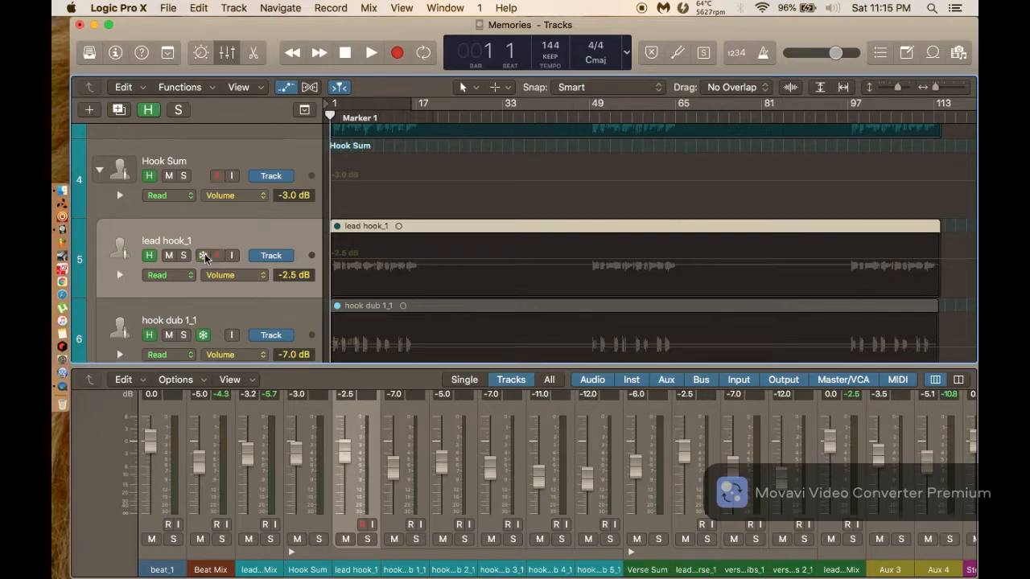
key("space")
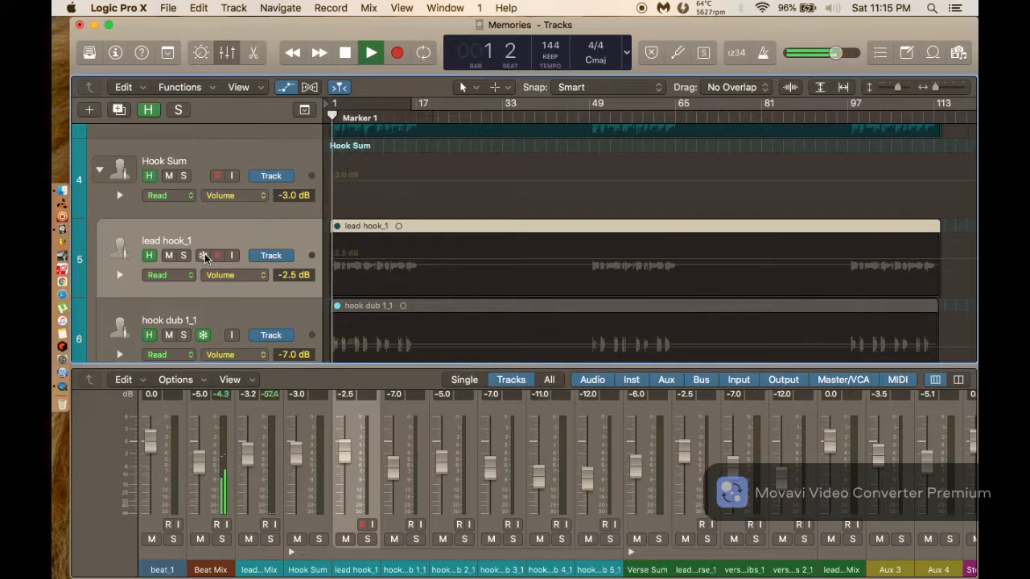
key("space")
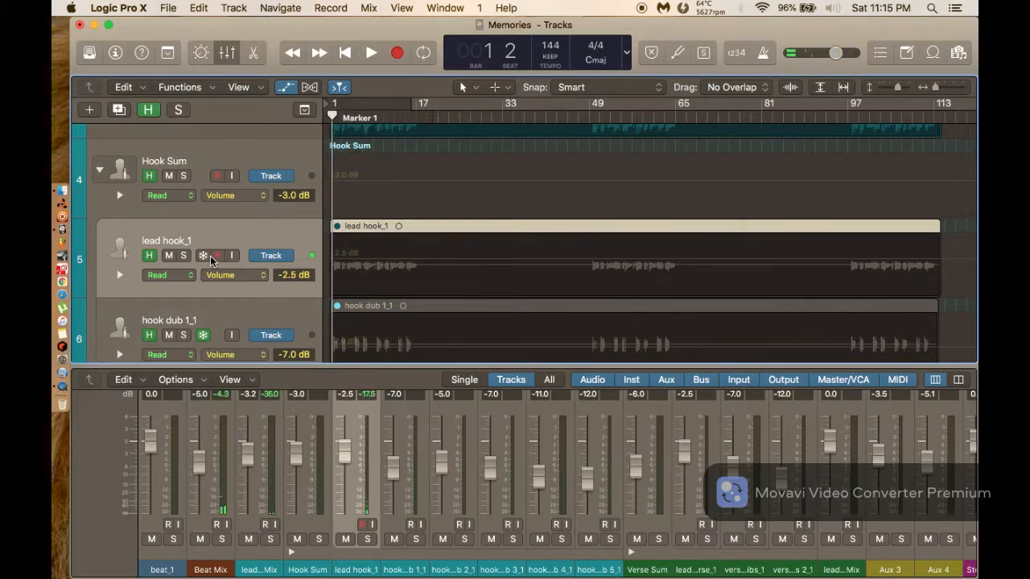
right_click(429, 224)
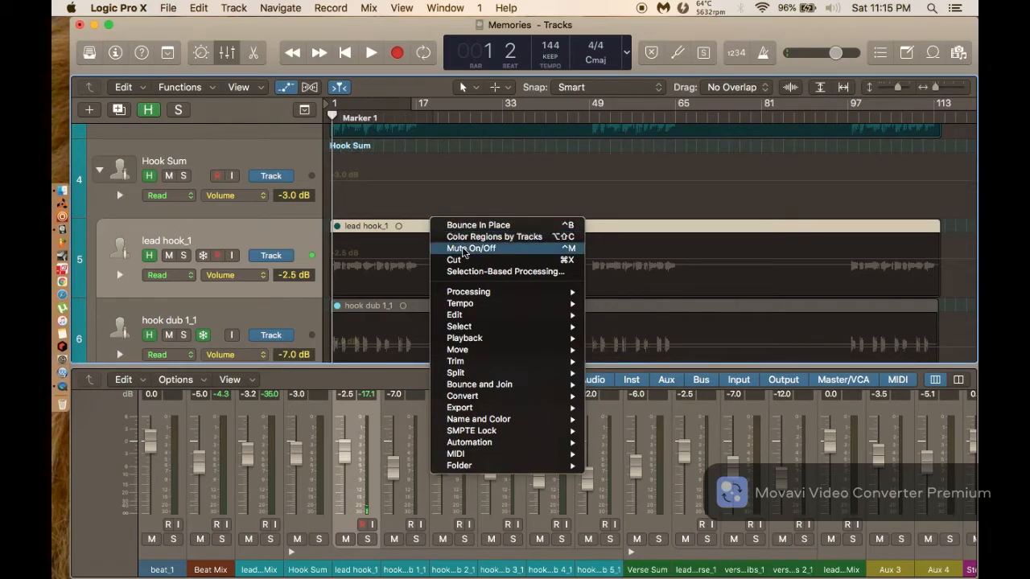
left_click(463, 248)
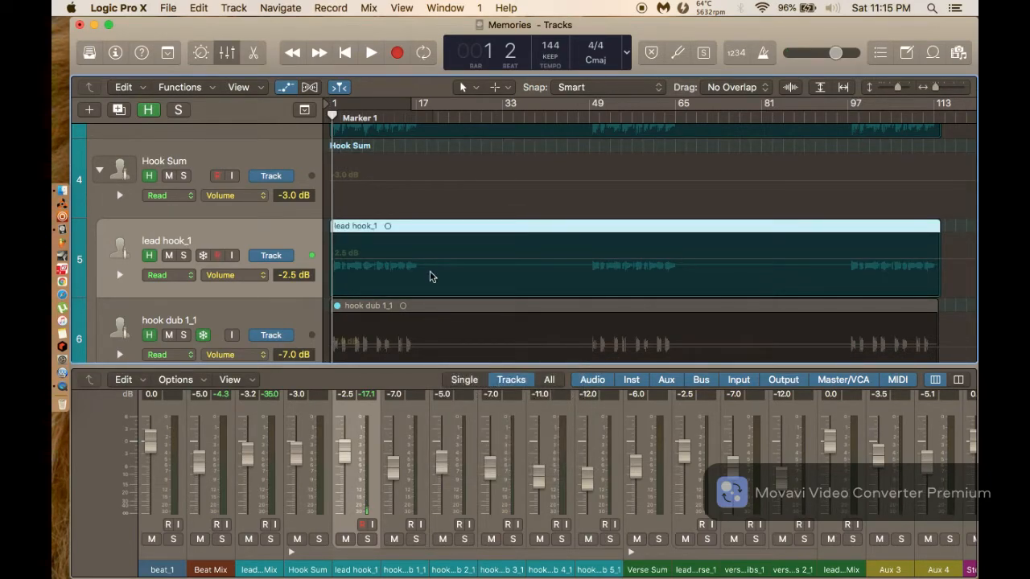
Select the hook dub 1_1 through hook dub 5_1 regions and agree to unfreeze the current track.
left_click(433, 309)
scroll(432, 309, "down", 6)
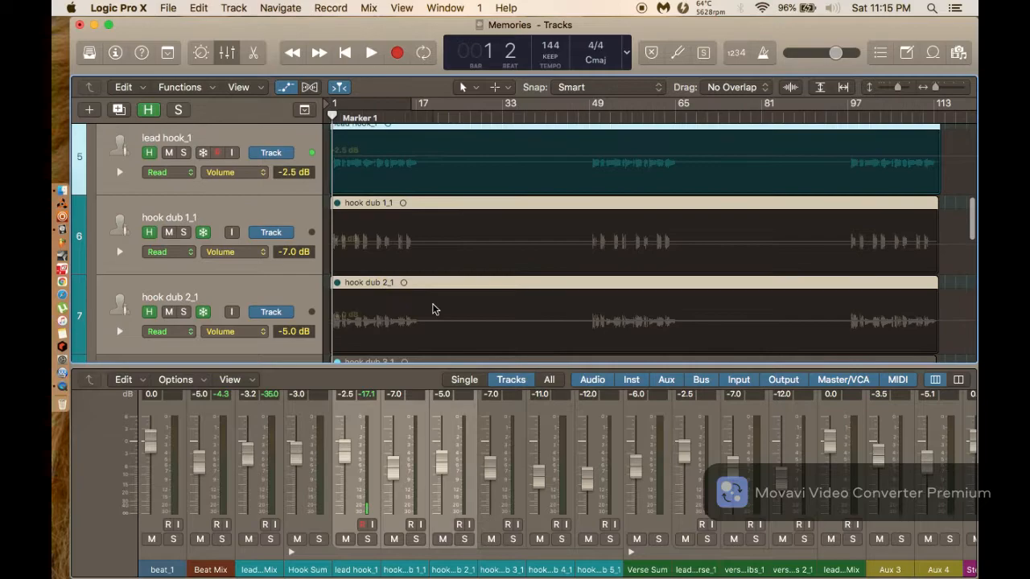
scroll(433, 309, "down", 2)
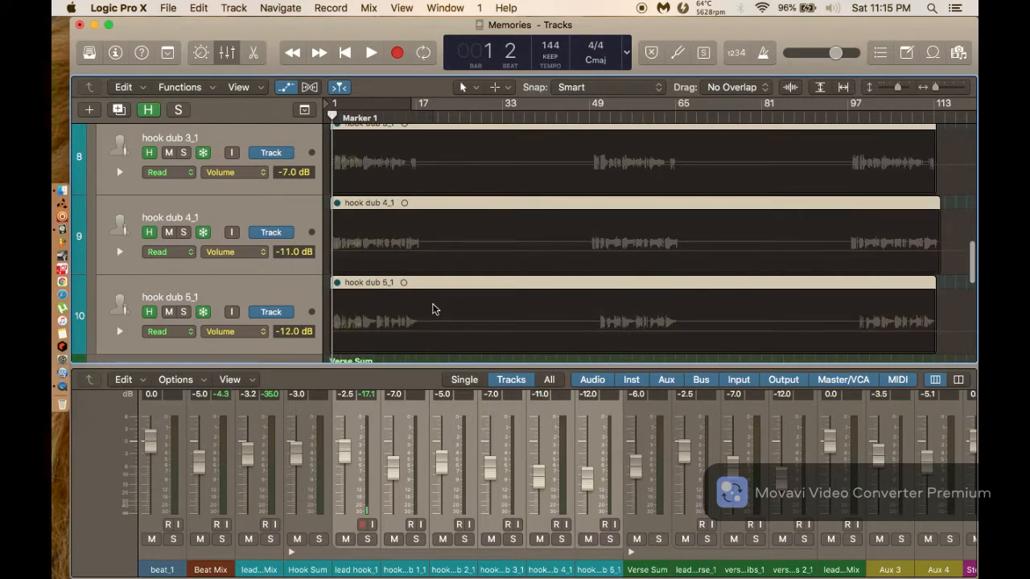
right_click(433, 283)
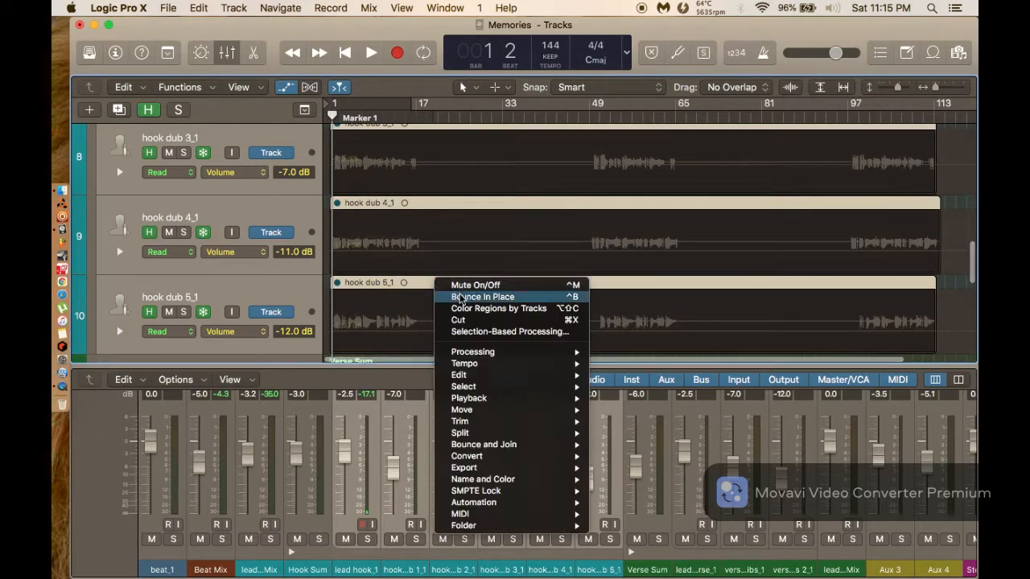
left_click(462, 296)
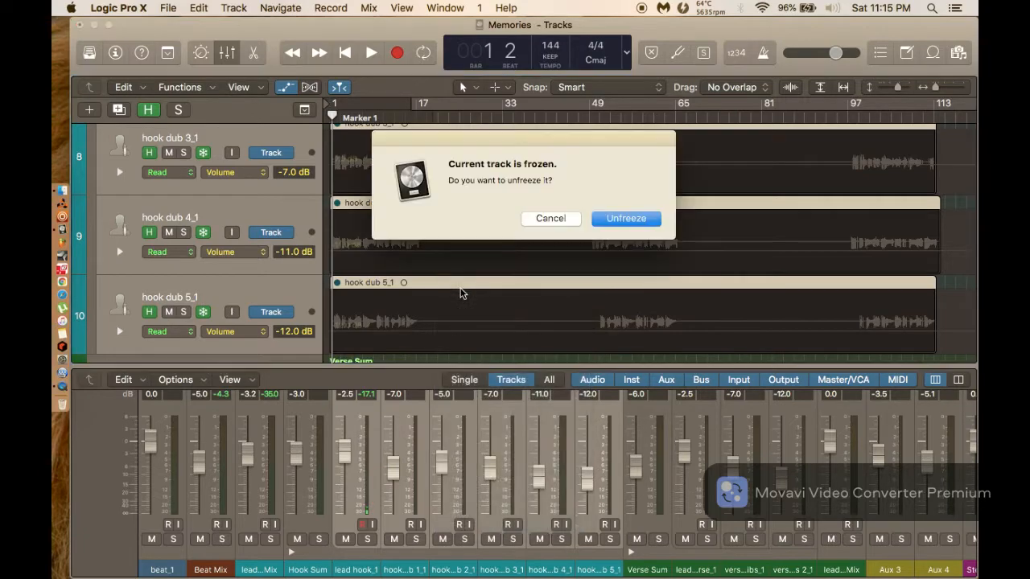
left_click(622, 225)
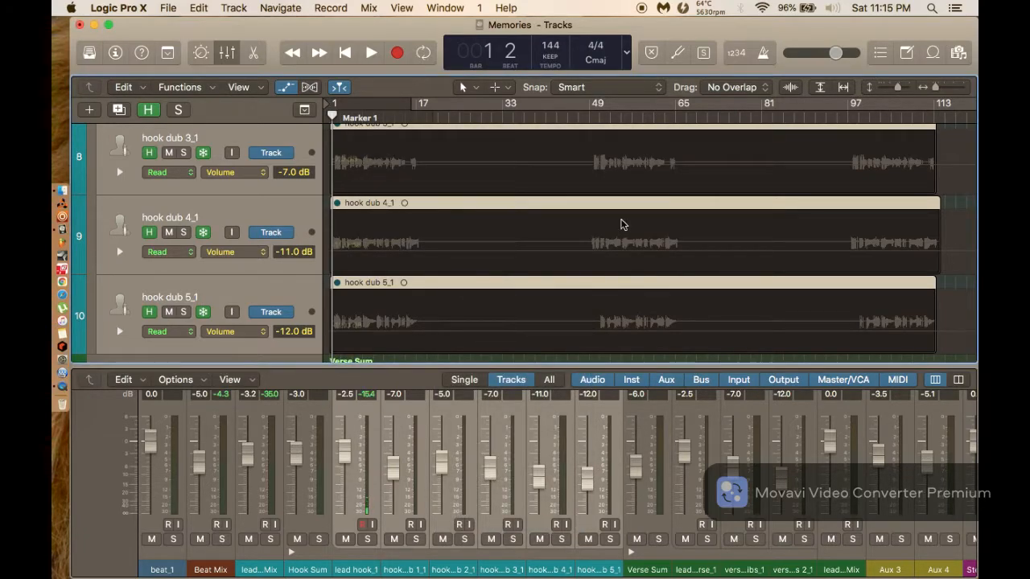
Play the song for a moment and unmute the selected hook dub regions.
key("space")
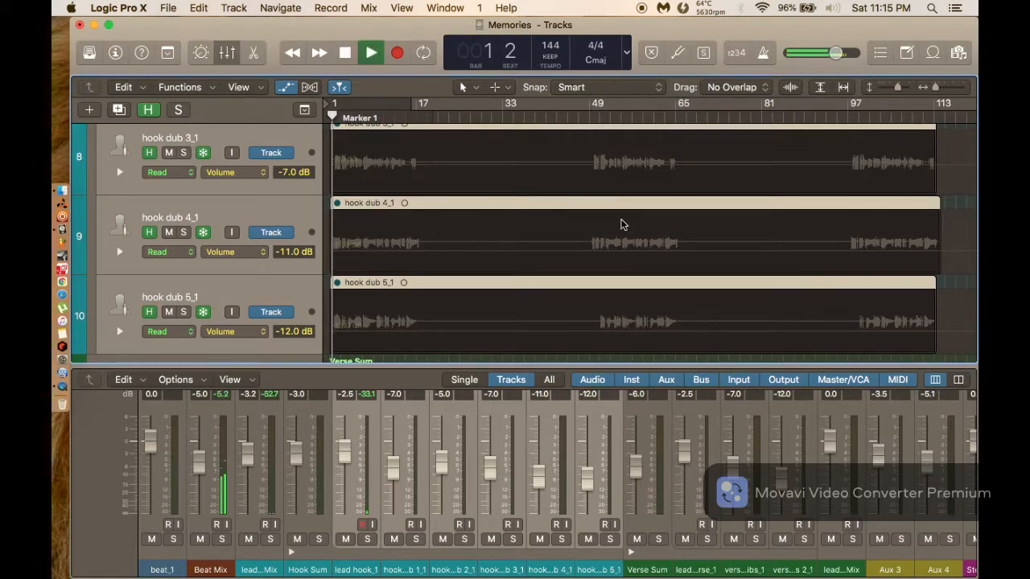
key("space")
right_click(563, 202)
left_click(584, 203)
left_click(600, 219)
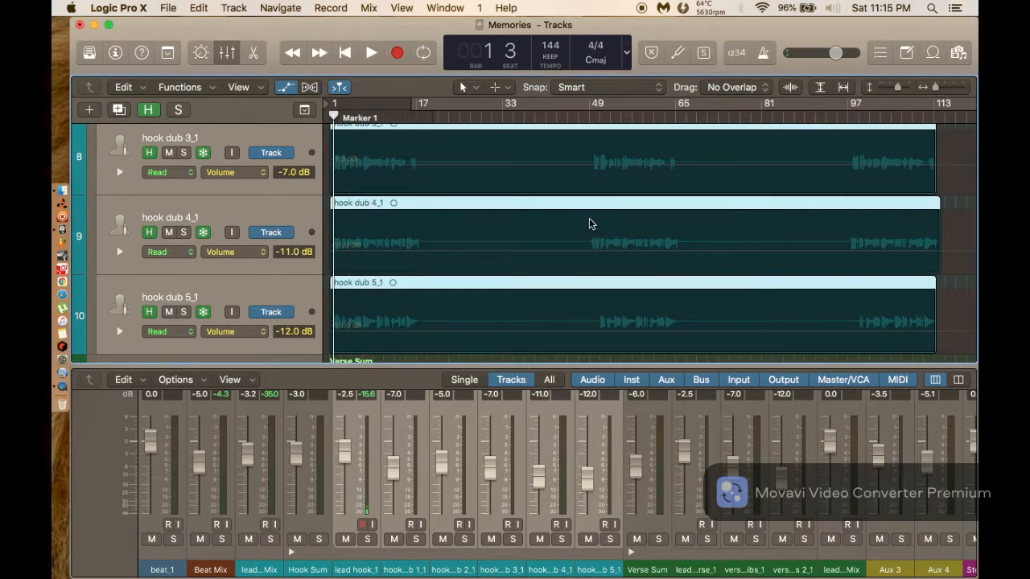
Mute the lead hook Mix track and play the song from bar 1.
scroll(515, 245, "up", 10)
scroll(241, 232, "up", 5)
left_click(170, 224)
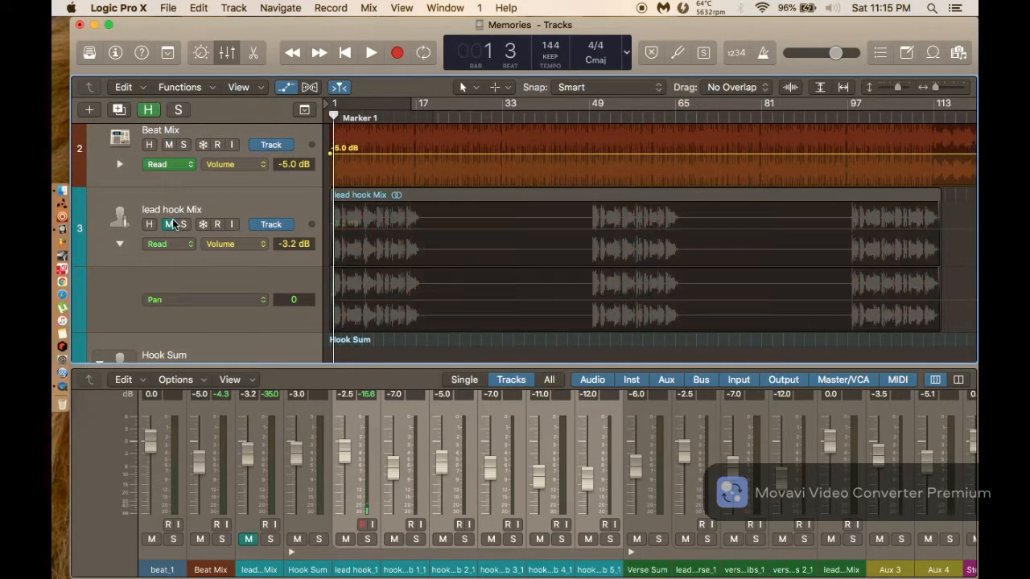
scroll(358, 245, "down", 5)
left_click_drag(333, 116, 329, 116)
key("space")
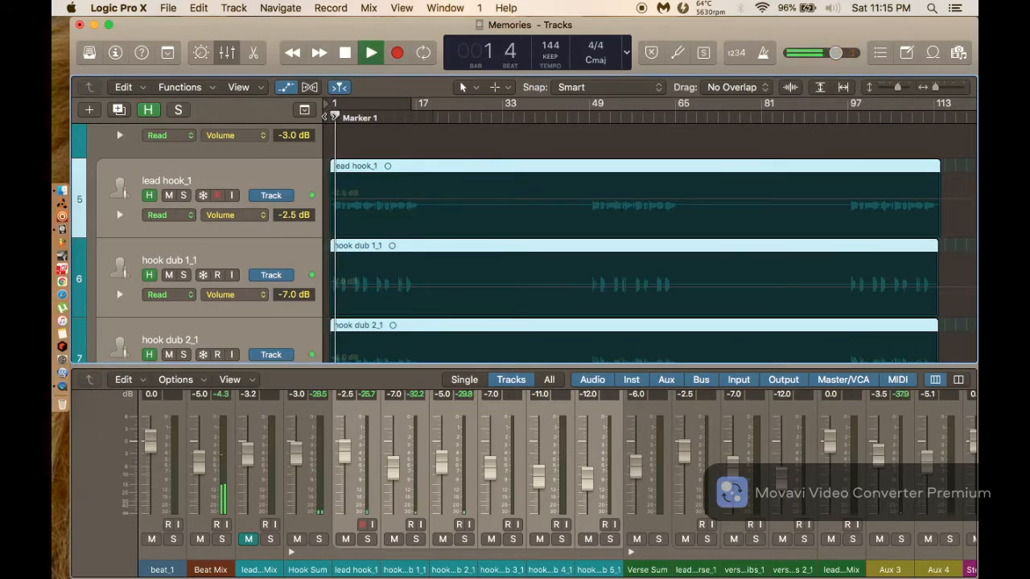
Compare against the bounced hook by unmuting and selecting lead hook Mix during playback, and mute it again.
left_click(250, 539)
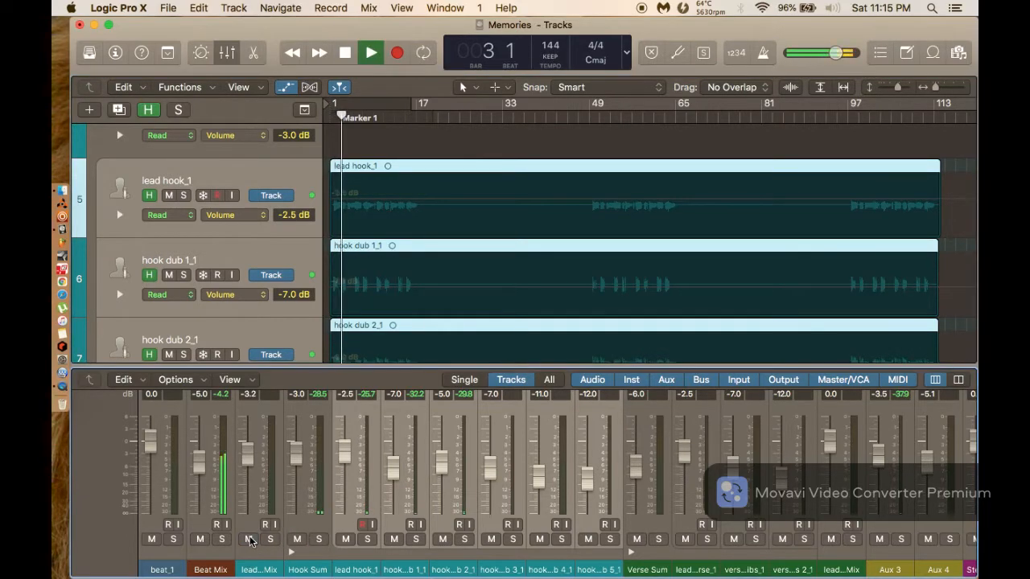
left_click(279, 483)
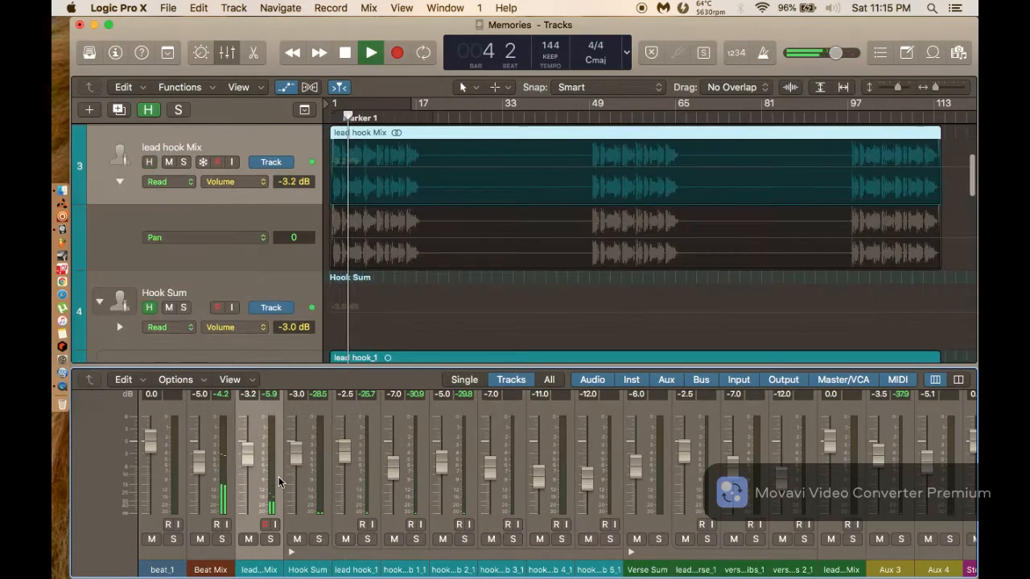
scroll(278, 481, "up", 10)
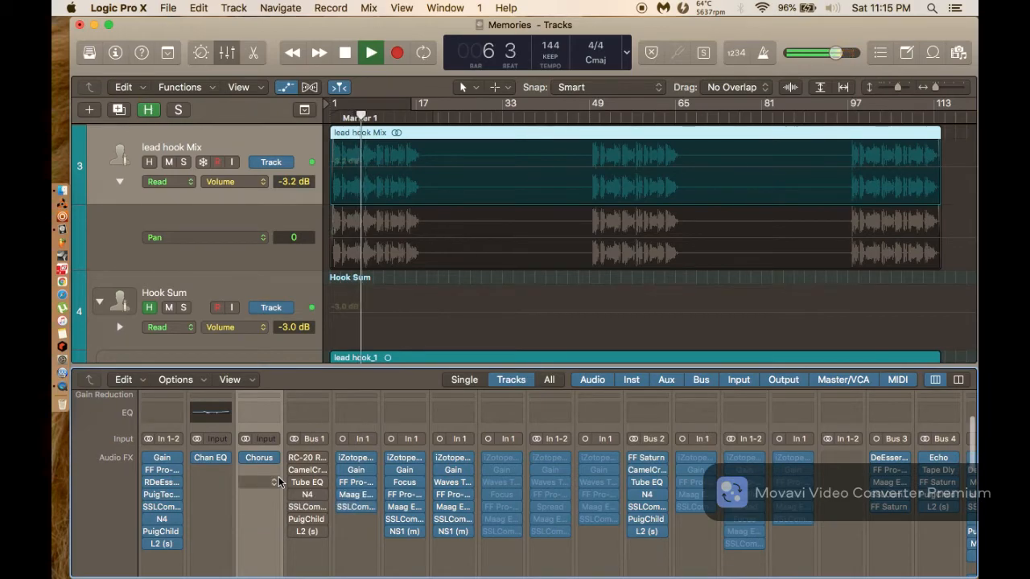
scroll(278, 481, "down", 10)
key("ctrl+m")
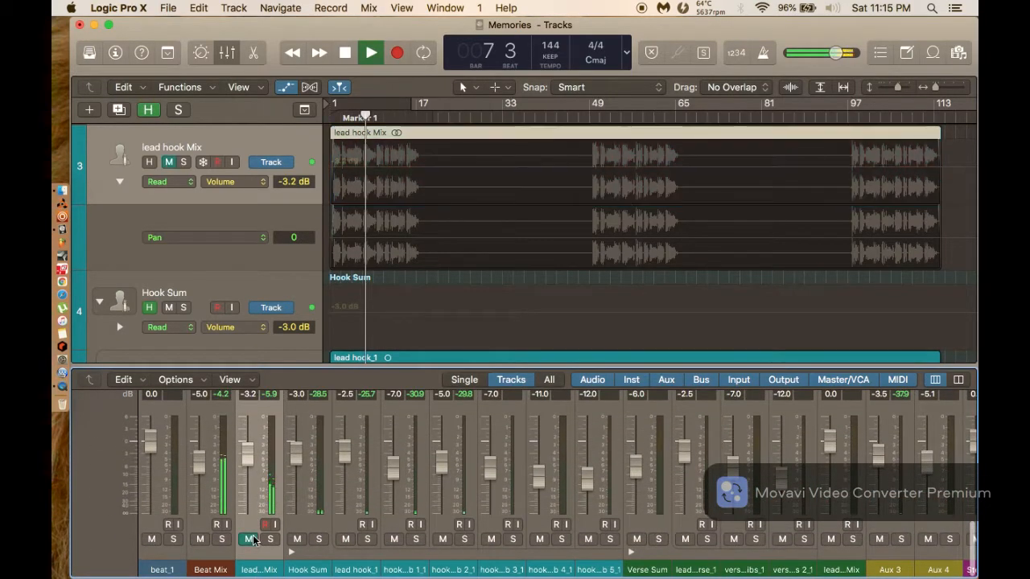
Enable the bypassed plug-ins on the Hook Sum channel, from RC-20 through L2 (s), and listen to the selected stack before stopping playback.
scroll(298, 512, "up", 10)
right_click(292, 493)
left_click(292, 492)
left_click(292, 492)
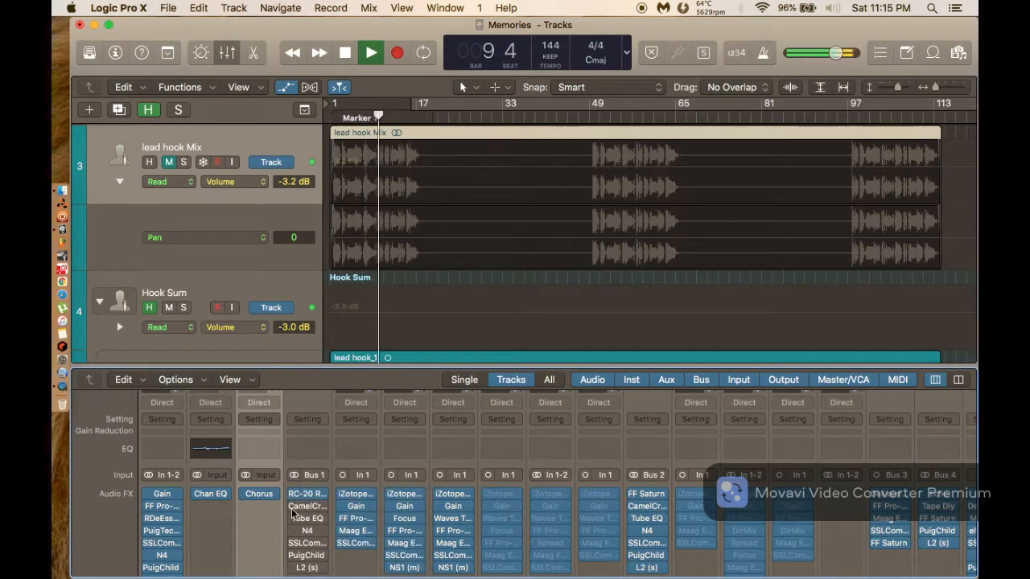
scroll(292, 559, "down", 1)
left_click(295, 550)
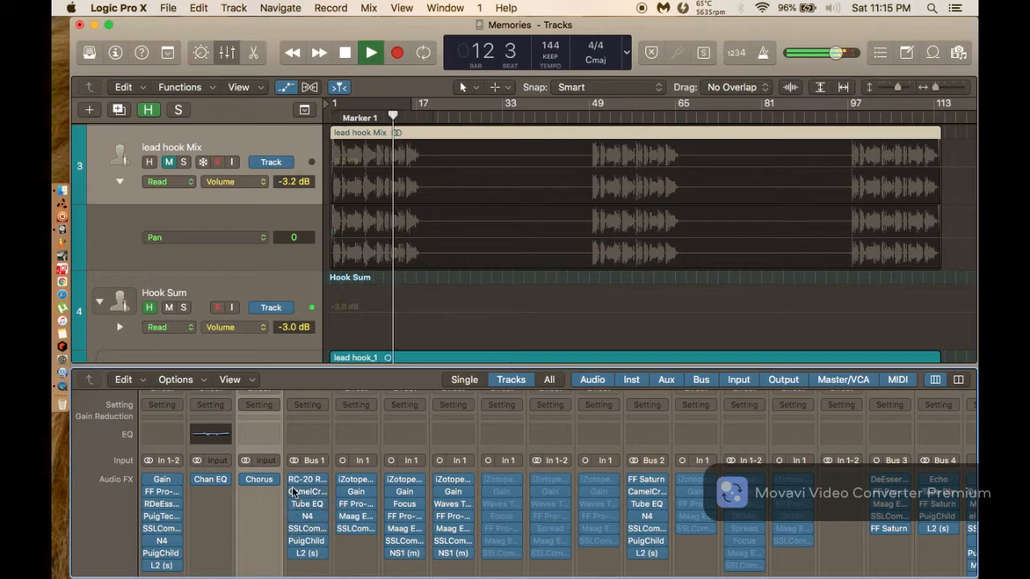
scroll(320, 459, "down", 8)
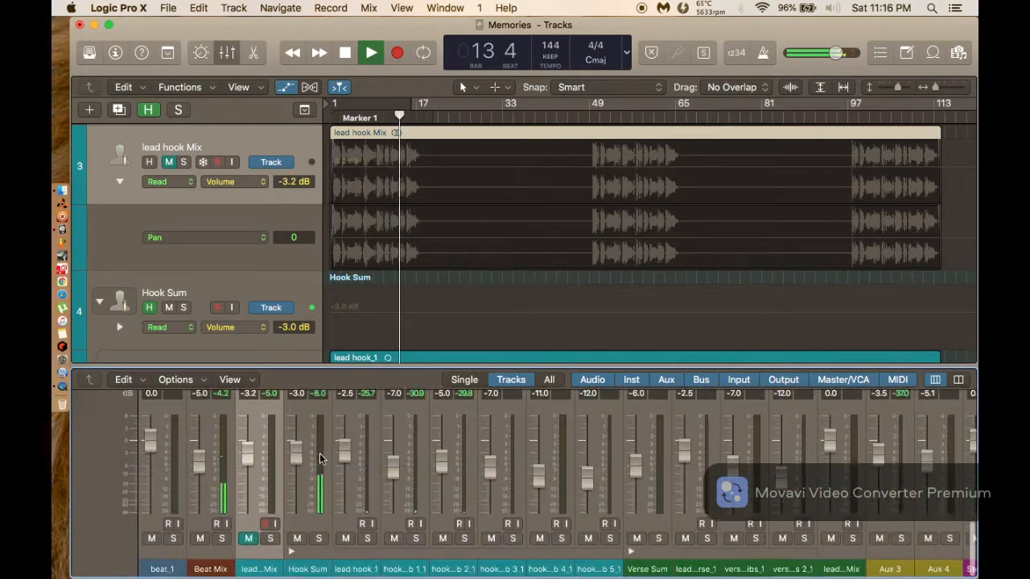
left_click(327, 457)
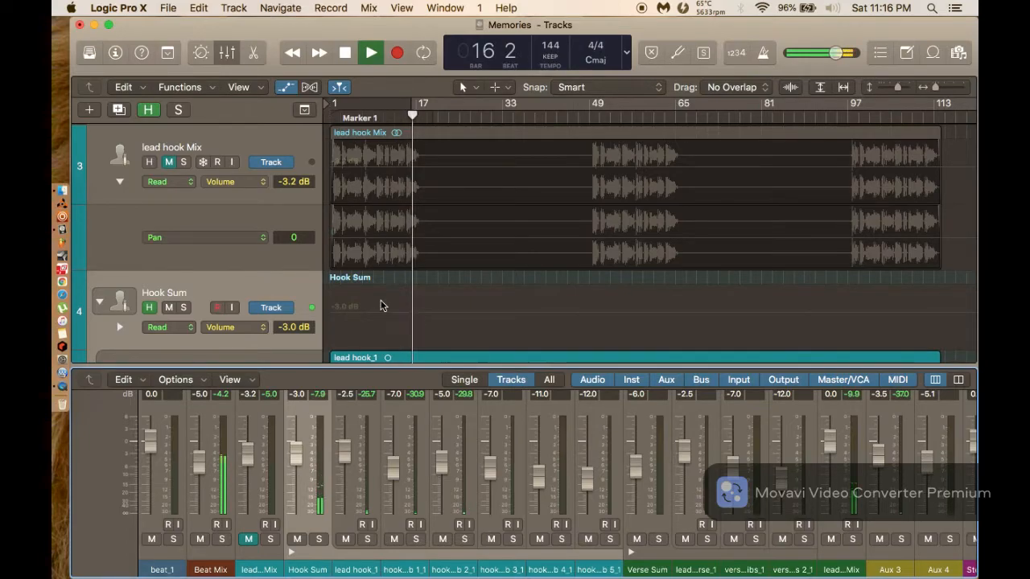
key("space")
Turn on a cycle range over the first hook, from bar 1 to about bar 18.
scroll(383, 305, "down", 5)
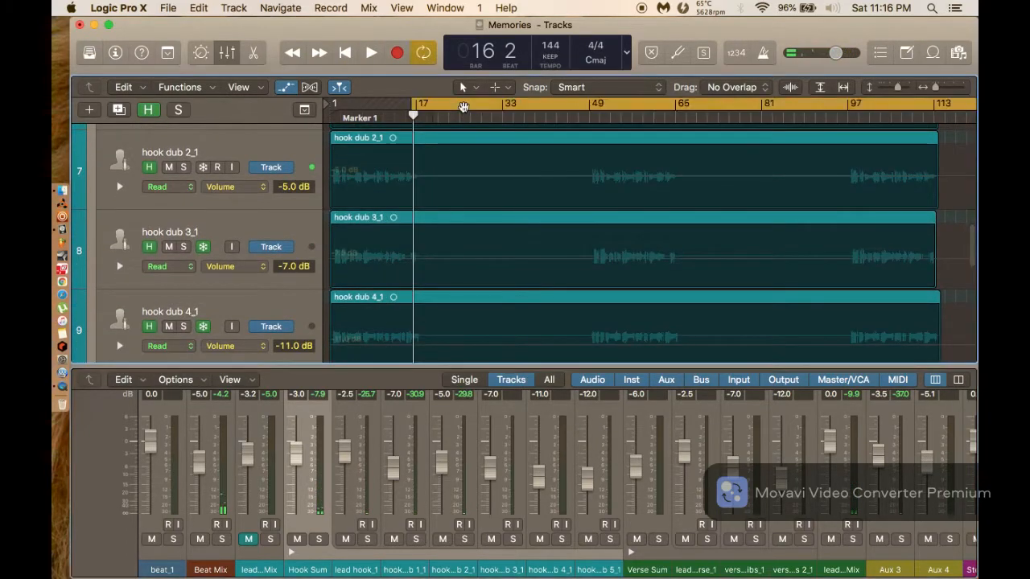
left_click(432, 106)
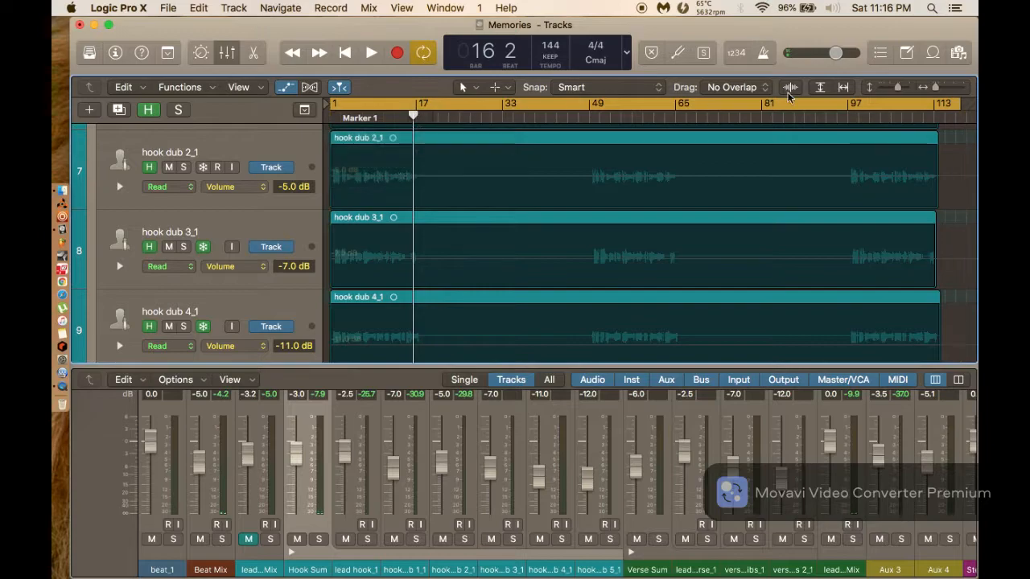
left_click_drag(968, 103, 418, 127)
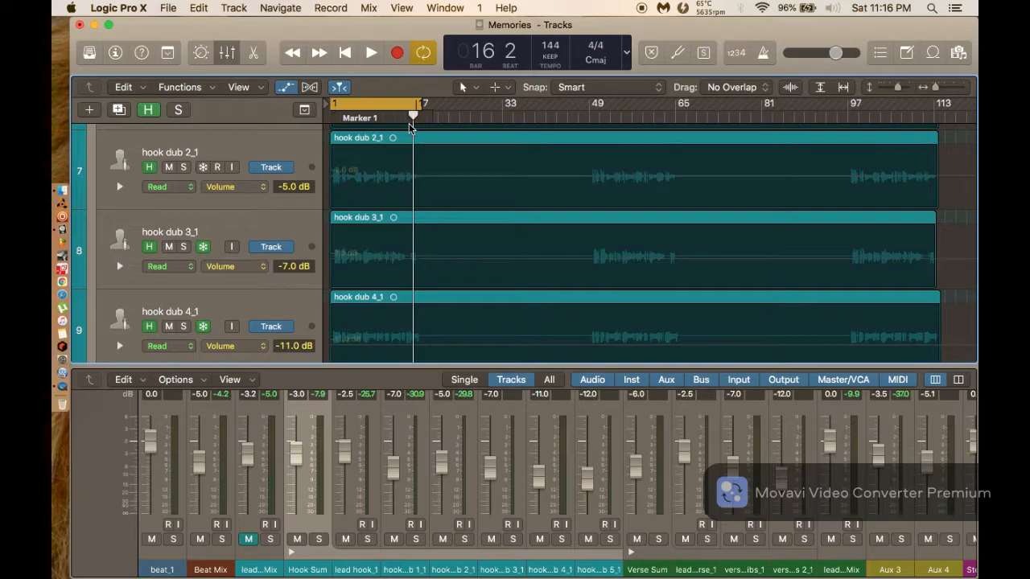
left_click_drag(421, 103, 420, 103)
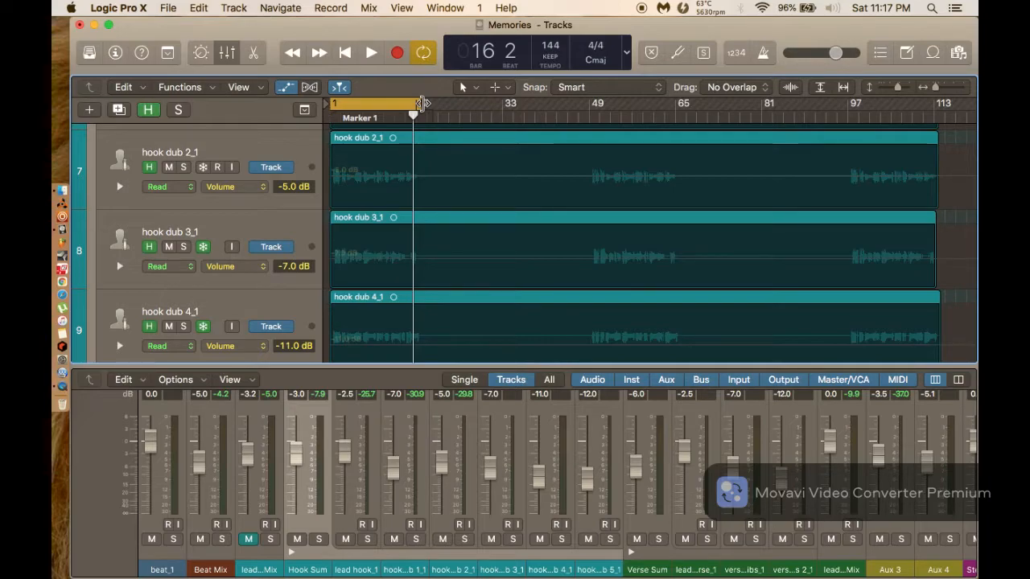
Play the cycled first hook with the Hook Sum stack soloed, stop playback, and unsolo the stack.
key("space")
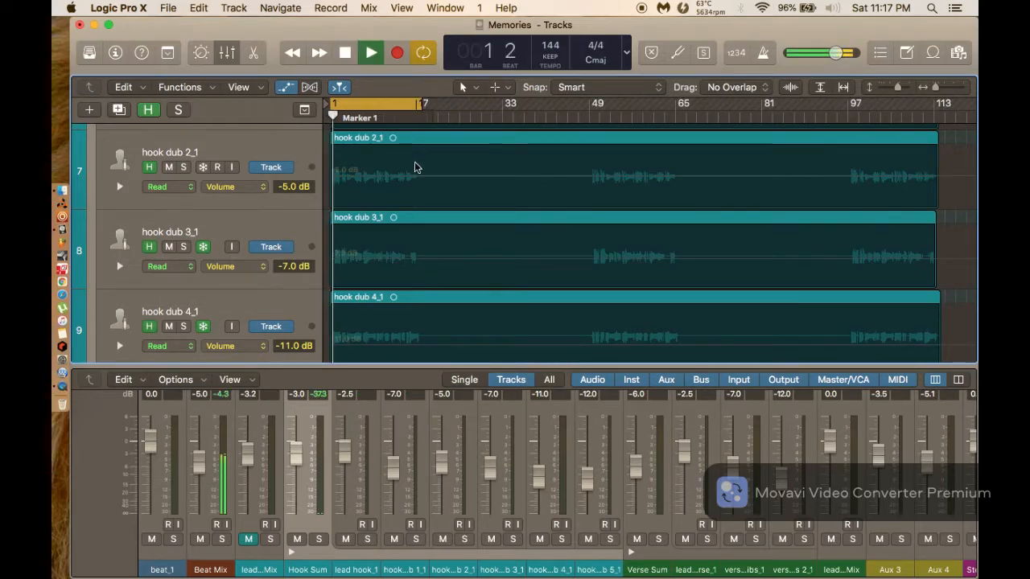
key("super+Right")
key("super+Right")
key("super+Right")
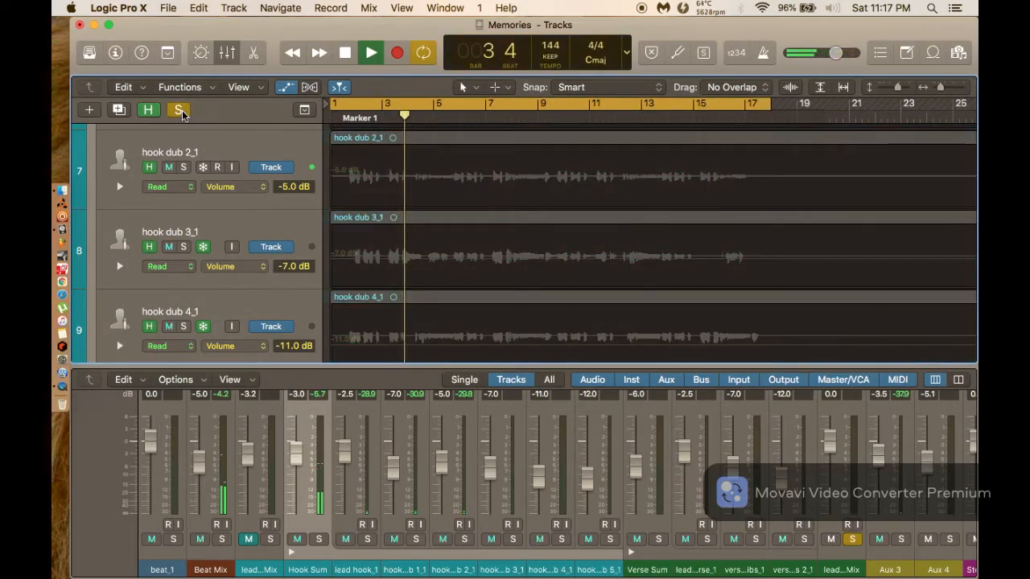
scroll(174, 152, "up", 5)
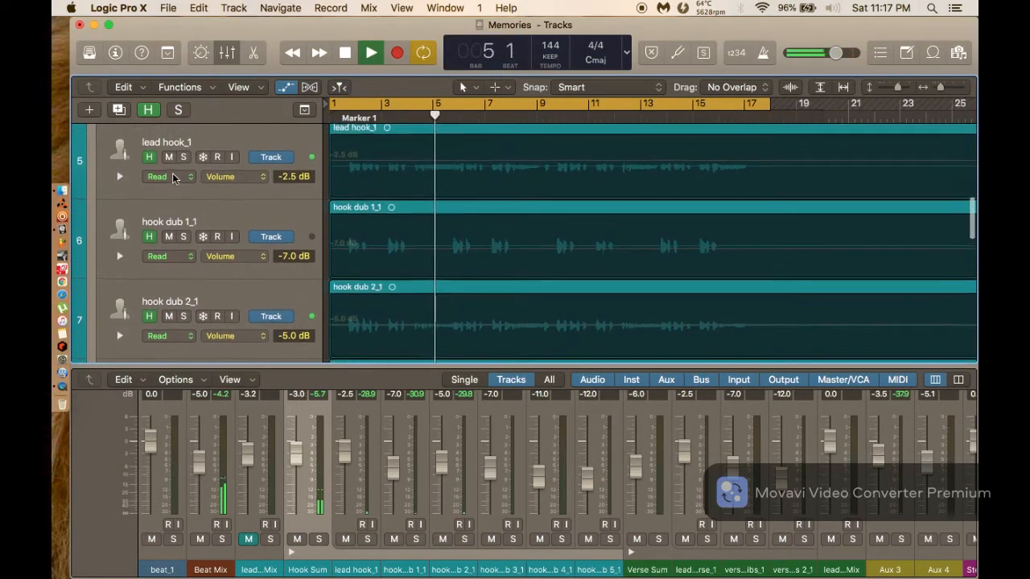
left_click(184, 251)
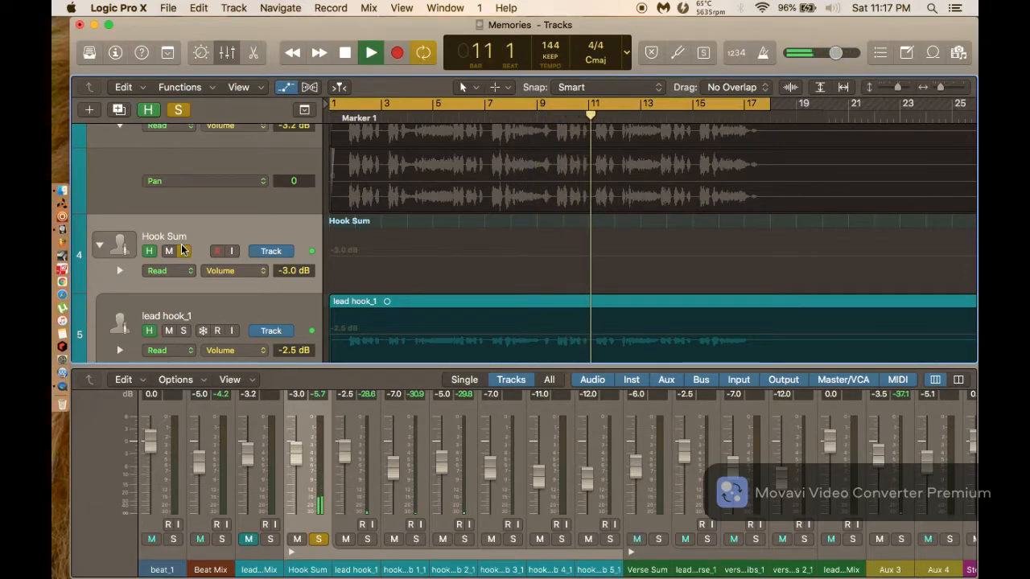
key("space")
left_click(183, 250)
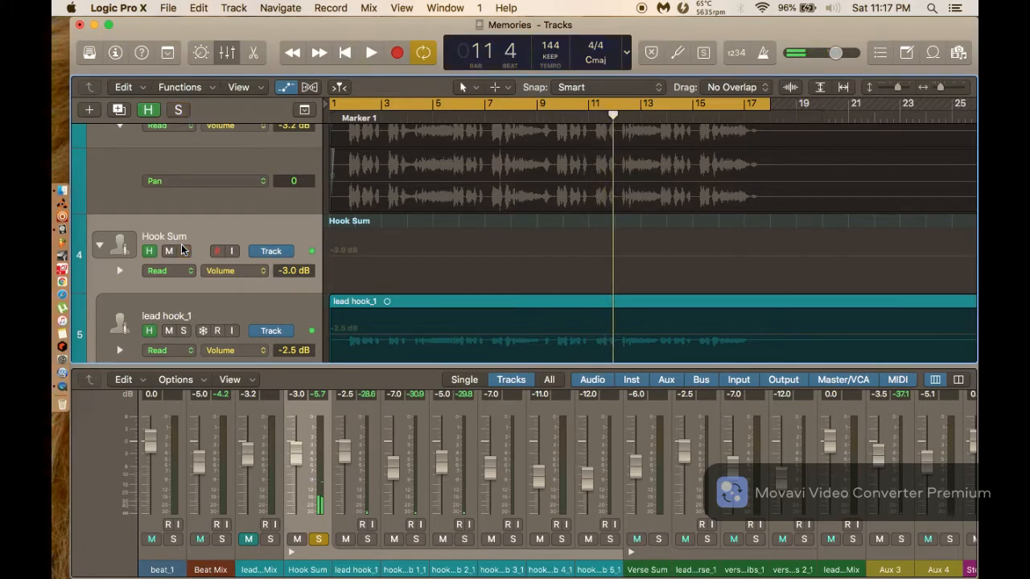
Select the hook dub 1_1 track and examine its insert plug-ins and sends in the mixer.
scroll(183, 250, "down", 8)
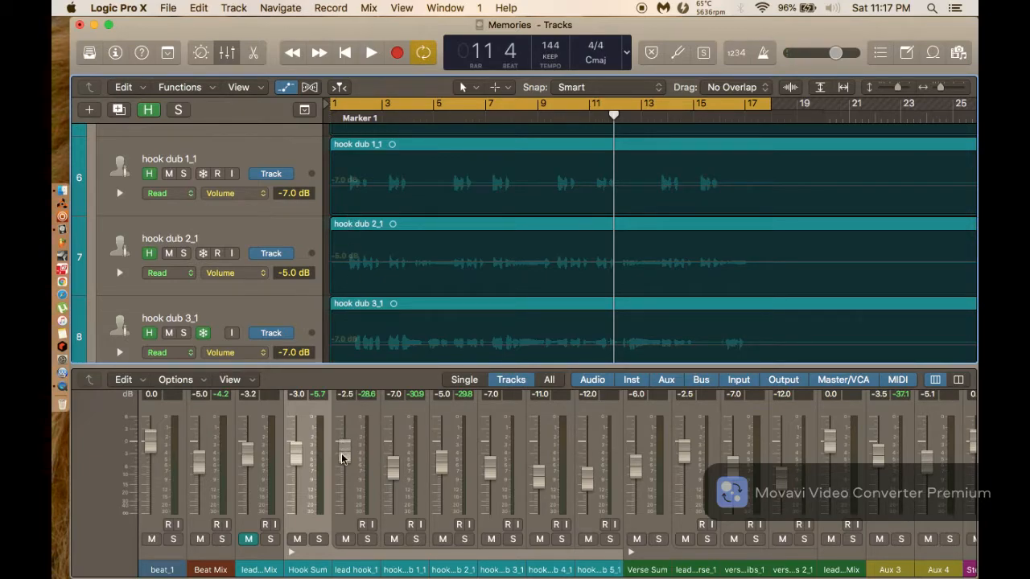
left_click(260, 162)
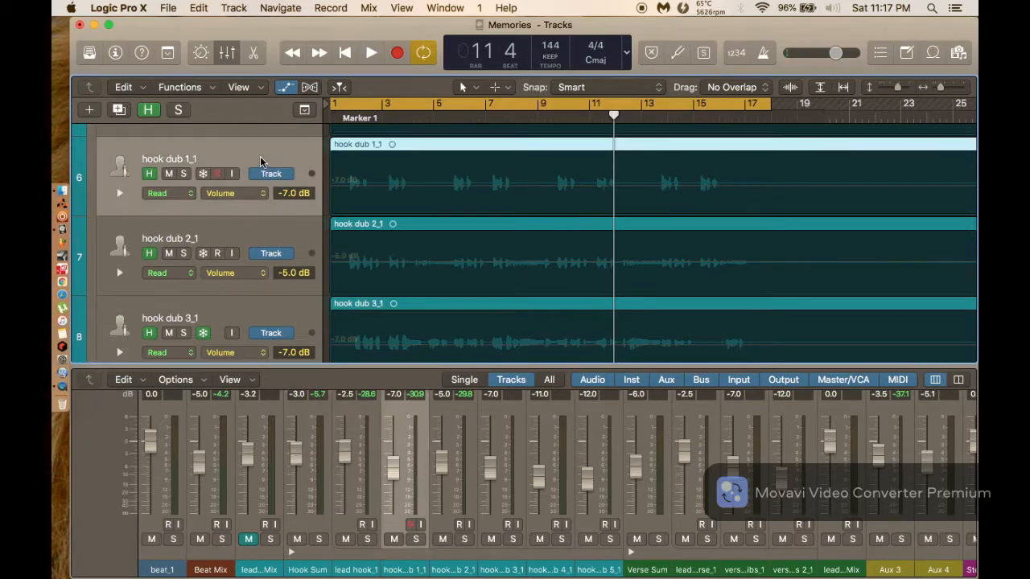
scroll(420, 453, "up", 5)
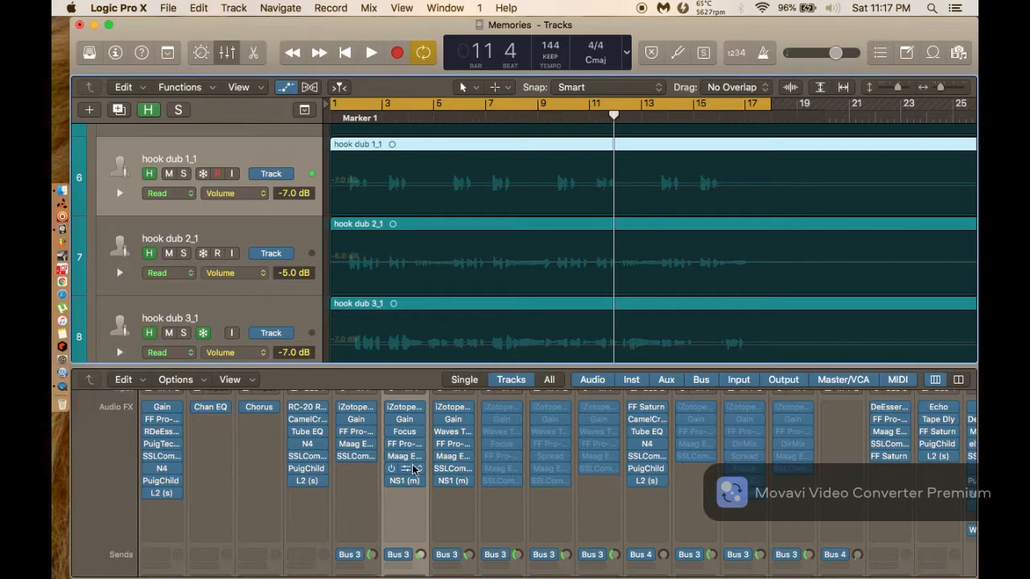
left_click(407, 441)
mouse_move(461, 566)
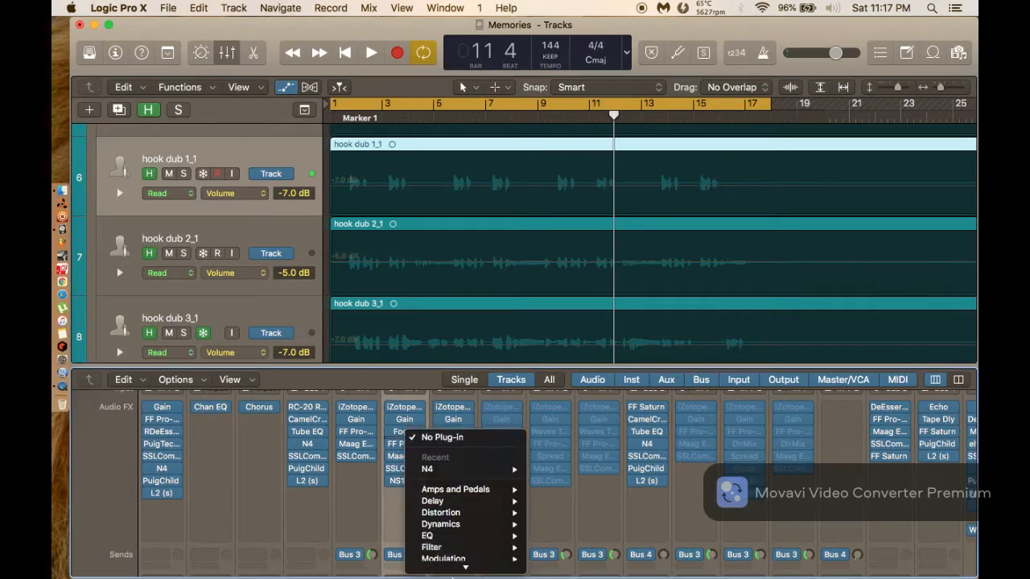
mouse_move(460, 537)
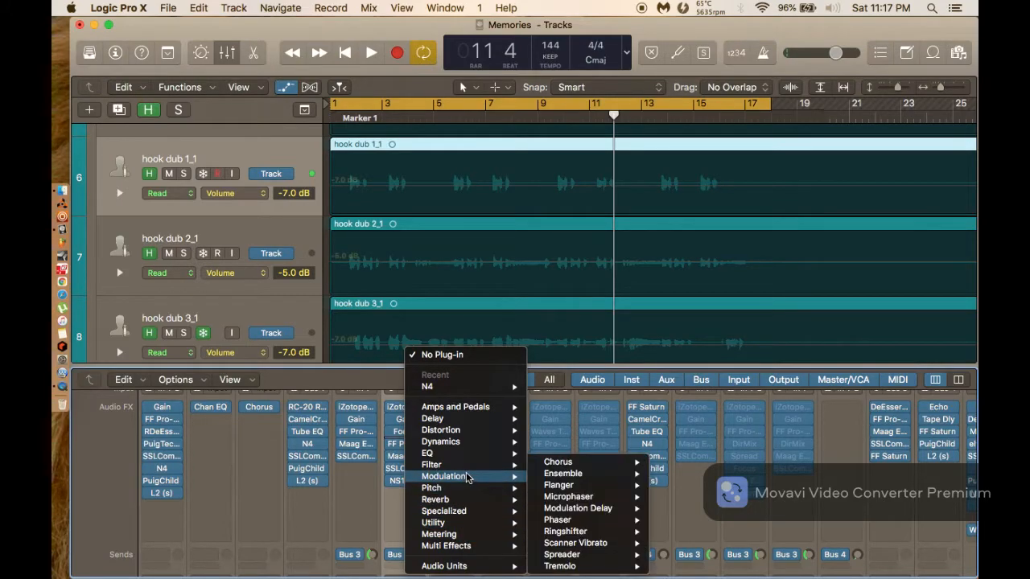
mouse_move(466, 491)
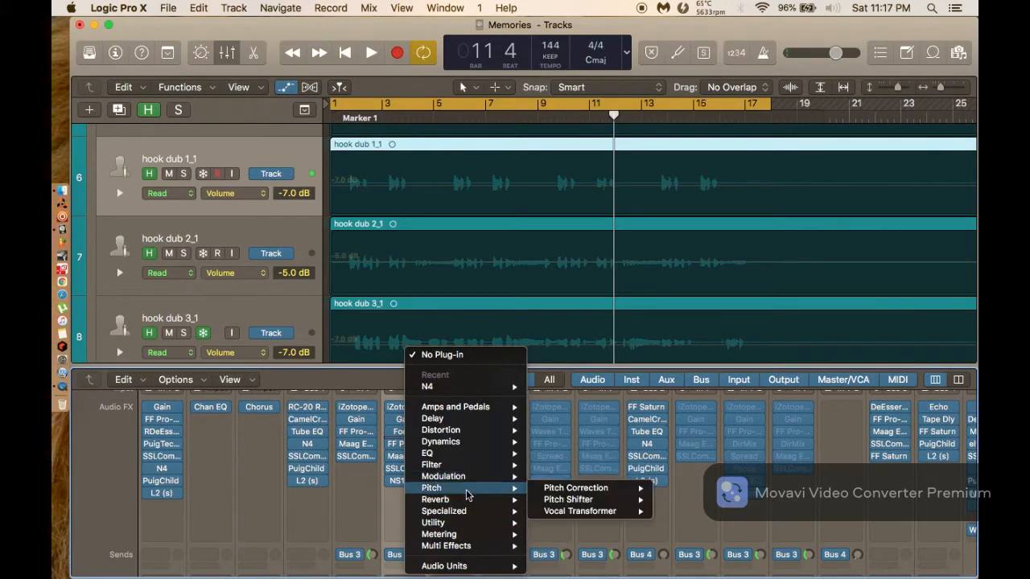
left_click(396, 426)
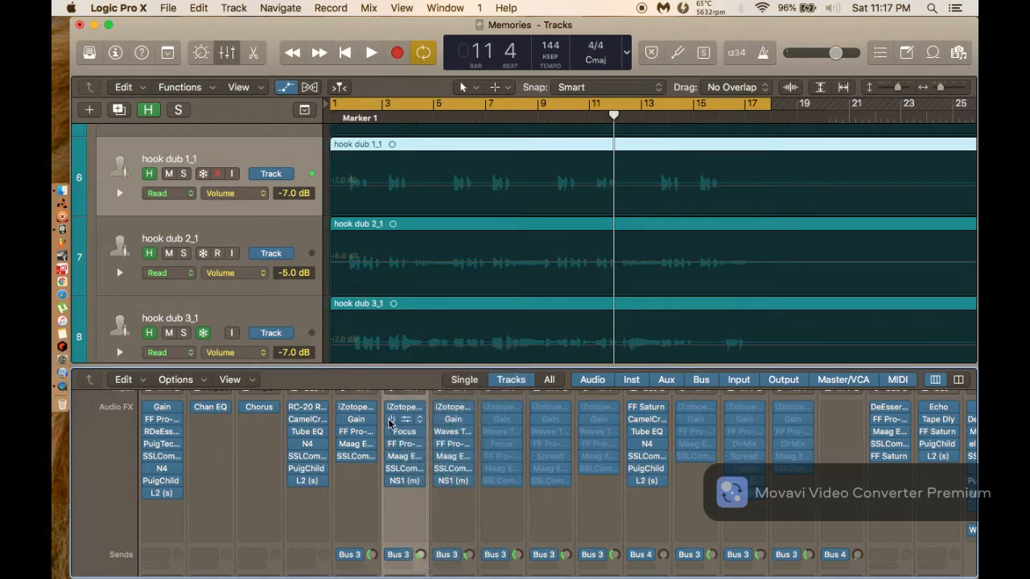
Switch the hook dub 1_1 channel's input format to stereo and insert a stereo Direction Mixer directly after the Focus plug-in.
scroll(389, 426, "up", 2)
scroll(390, 434, "up", 1)
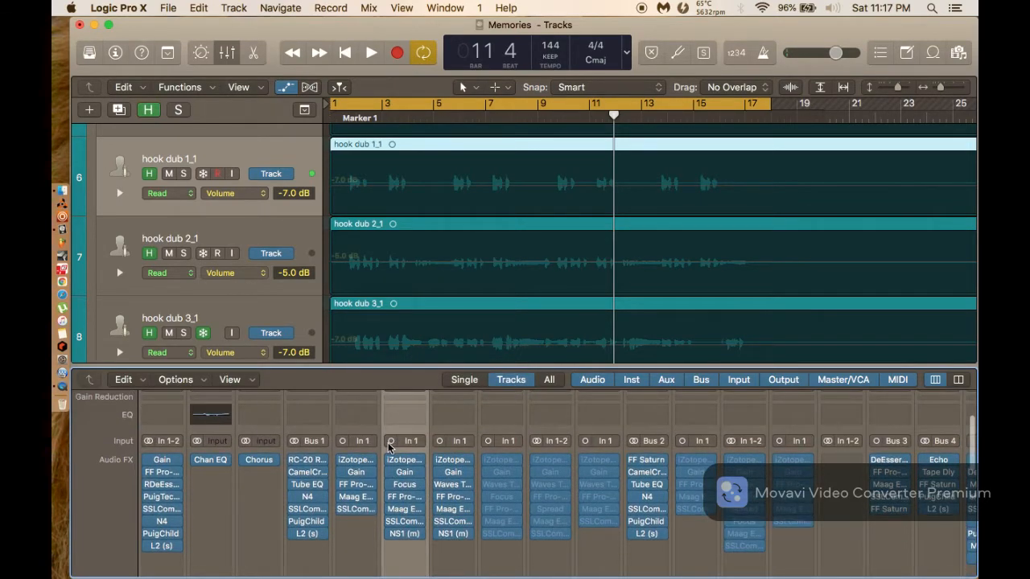
left_click(390, 442)
scroll(391, 447, "down", 3)
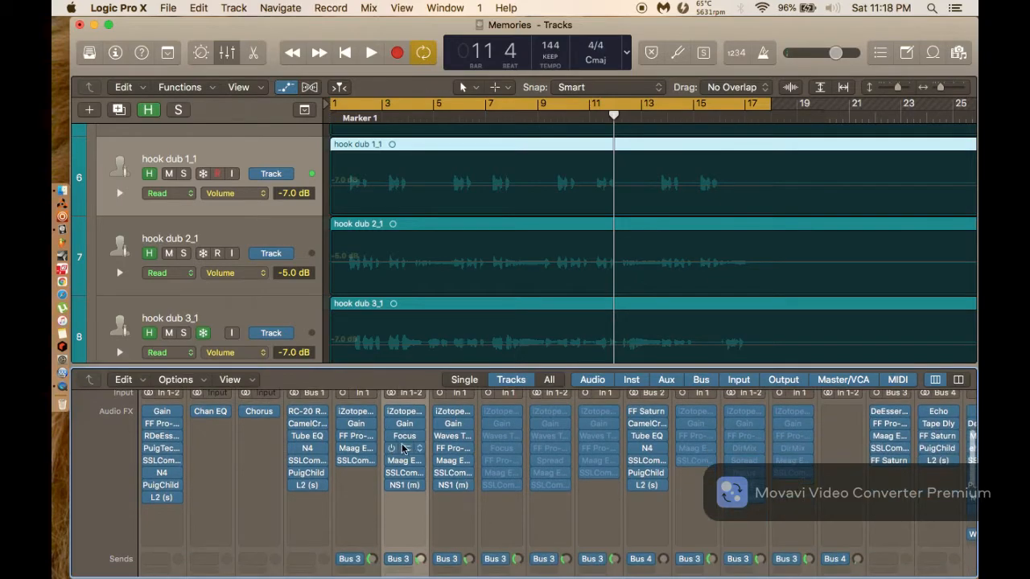
left_click(405, 448)
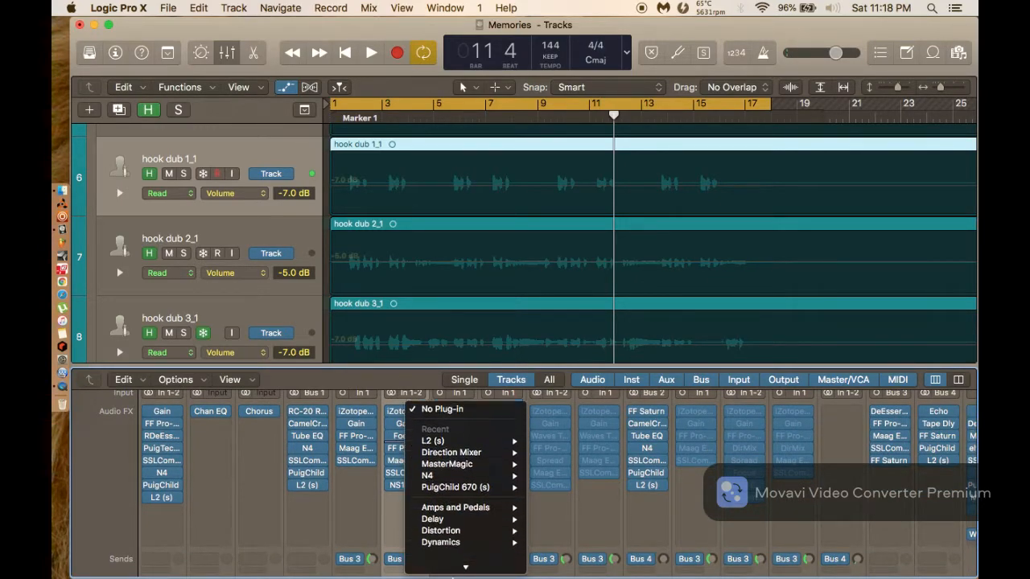
mouse_move(586, 550)
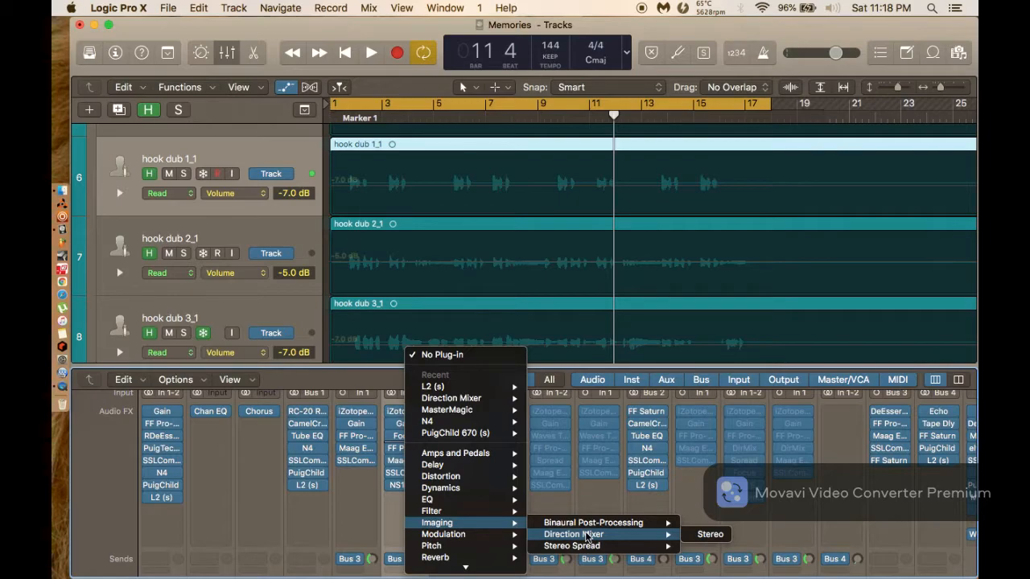
left_click(587, 535)
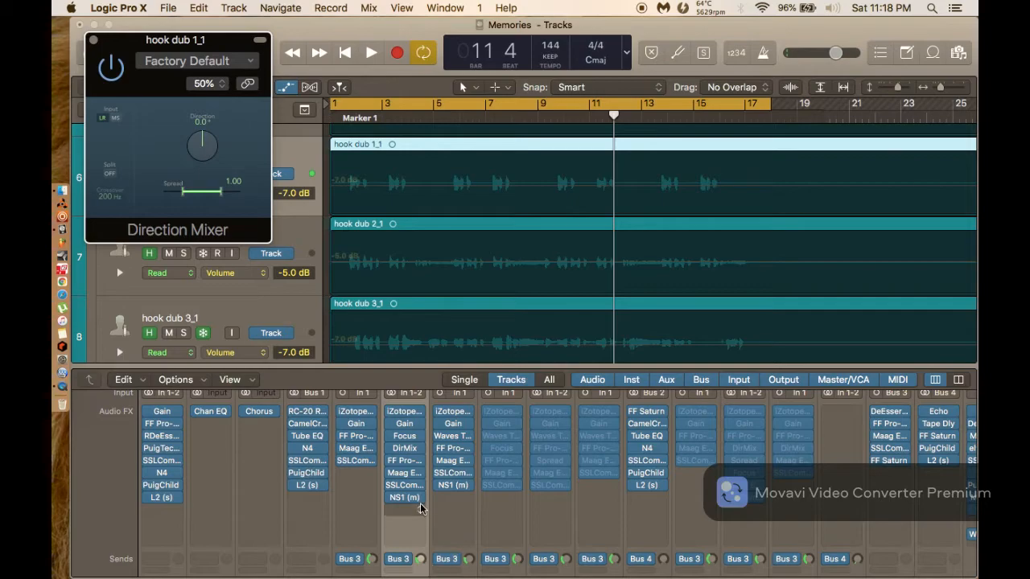
Set hook dub 1_1 to Touch automation and record alternating Direction Mixer direction sweeps from bar 1 to about bar 15.
scroll(406, 483, "down", 5)
left_click(413, 465)
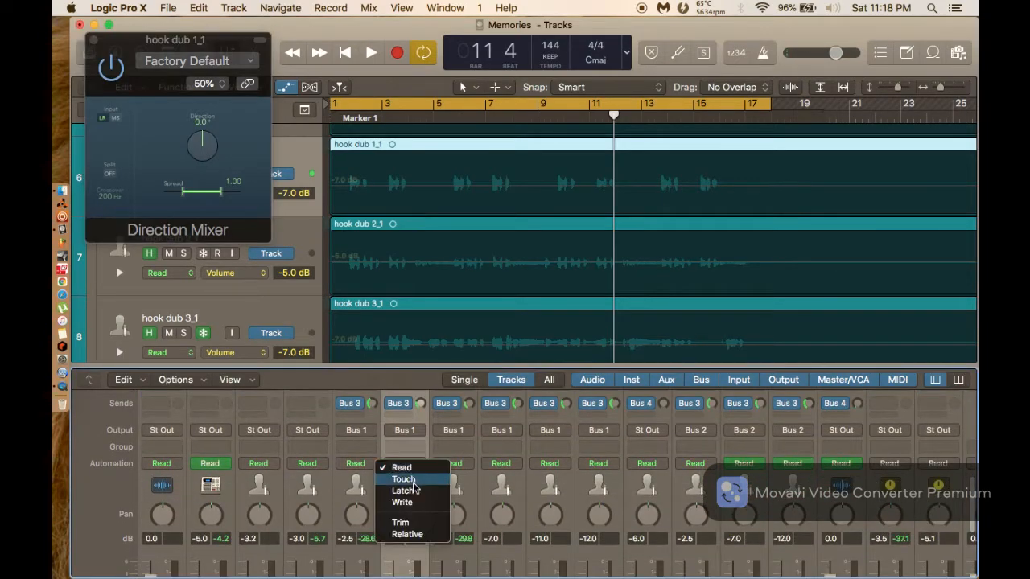
left_click(412, 483)
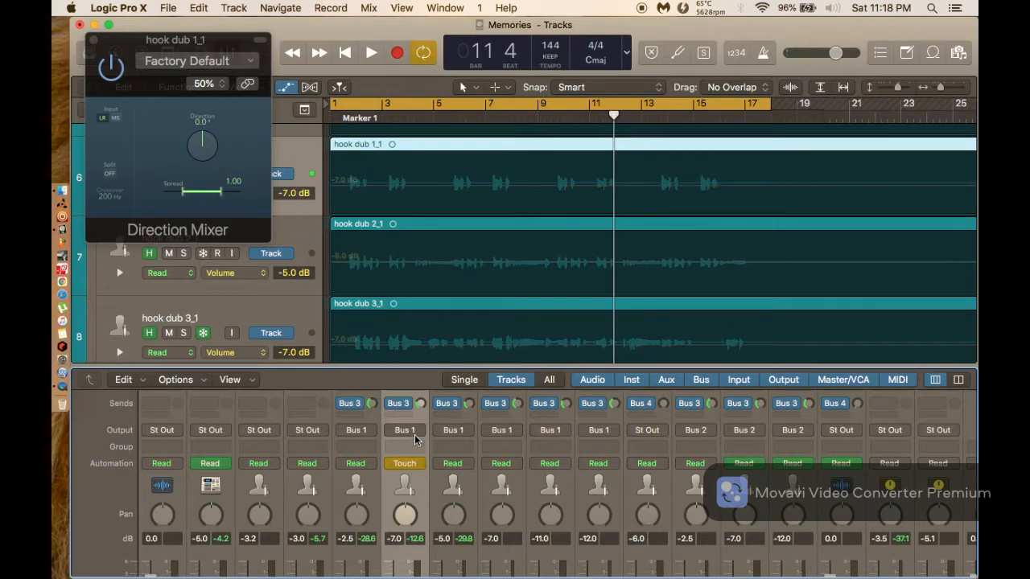
left_click(332, 113)
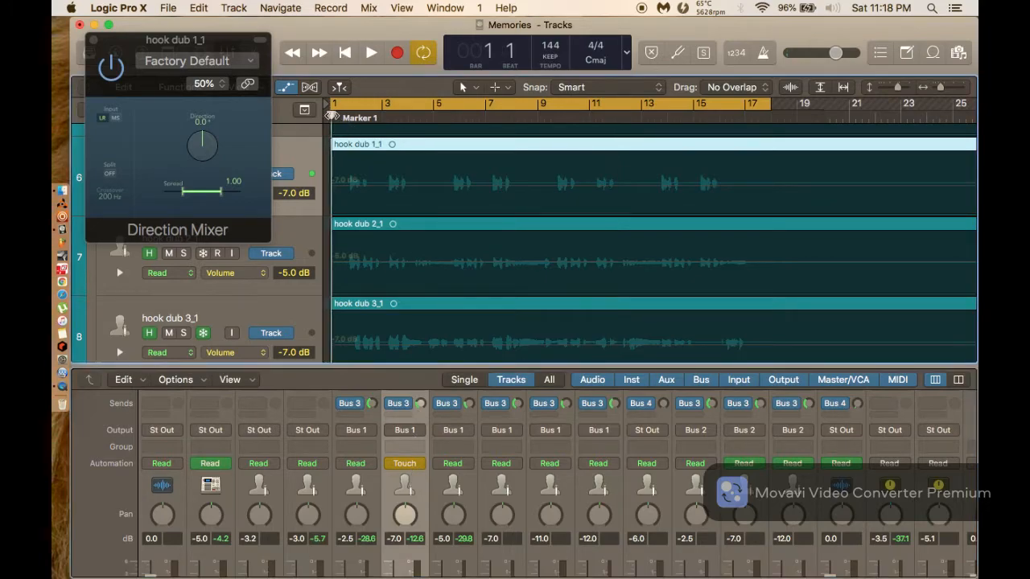
key("space")
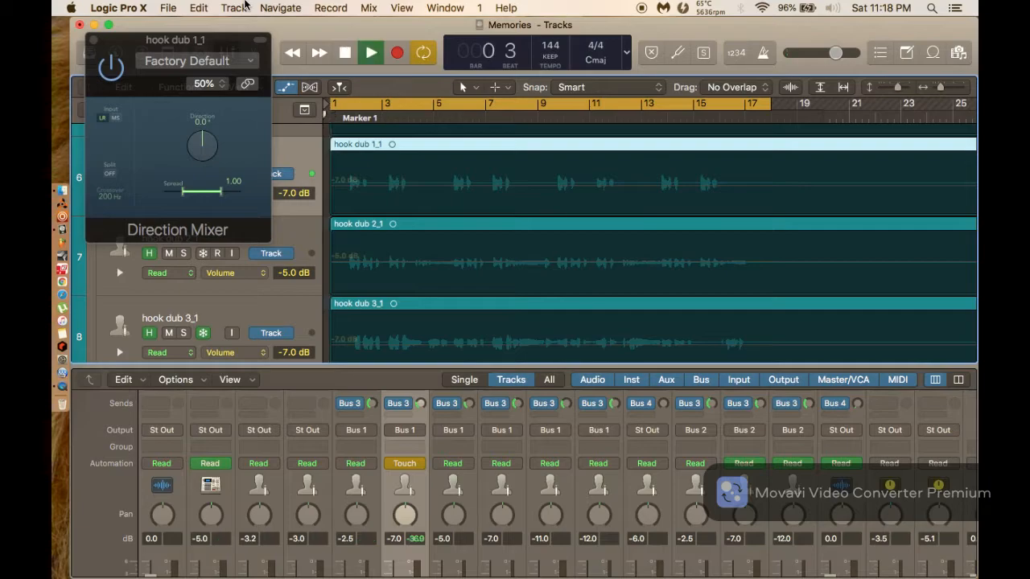
left_click(206, 143)
left_click_drag(206, 143, 440, 4)
key("space")
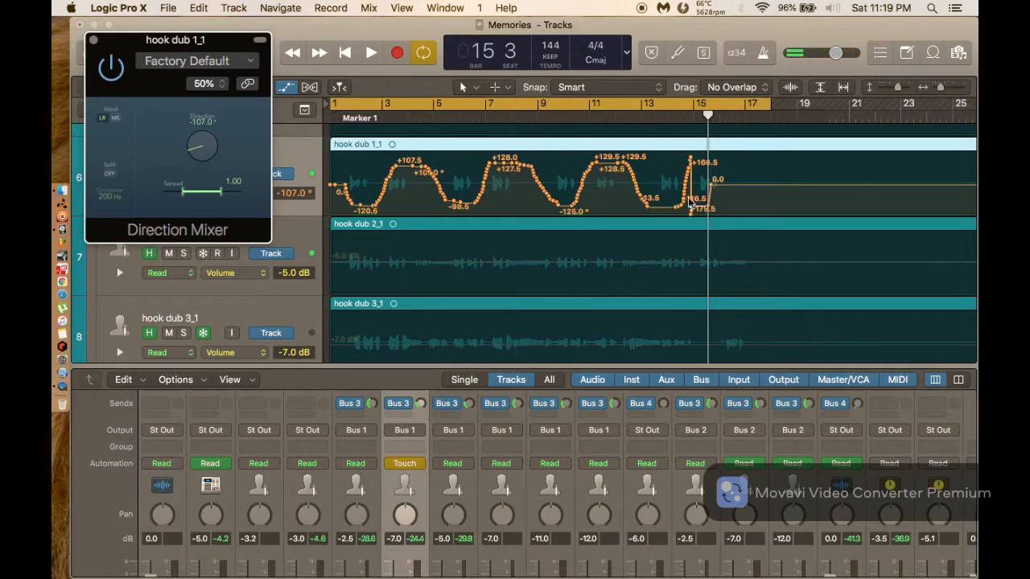
Delete hook dub 1_1's direction automation past about bar 13, re-record the sweep up to about bar 17, and close the Direction Mixer.
left_click_drag(671, 150, 738, 215)
key("Delete")
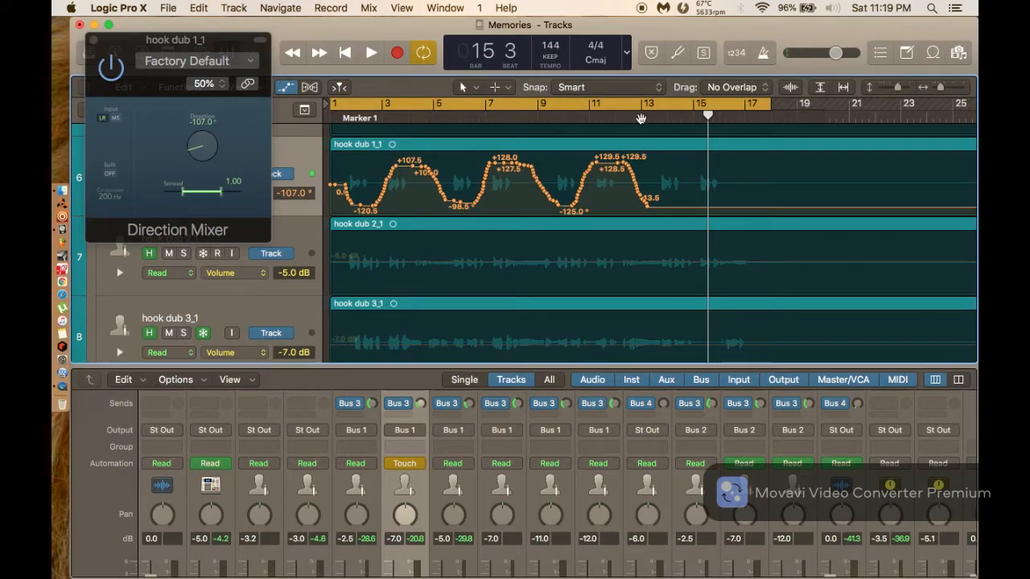
left_click(615, 117)
key("space")
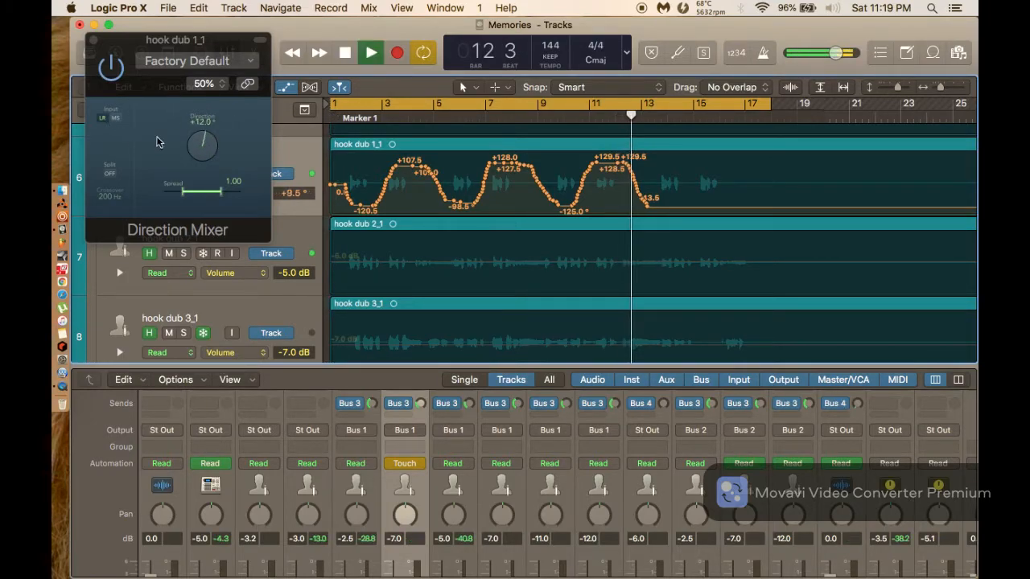
left_click(201, 153)
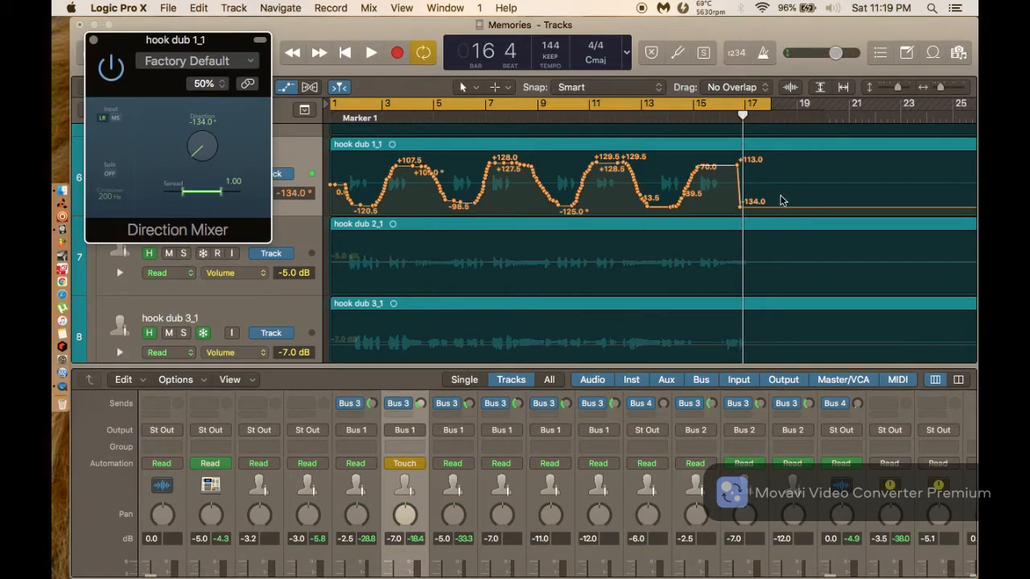
left_click(93, 41)
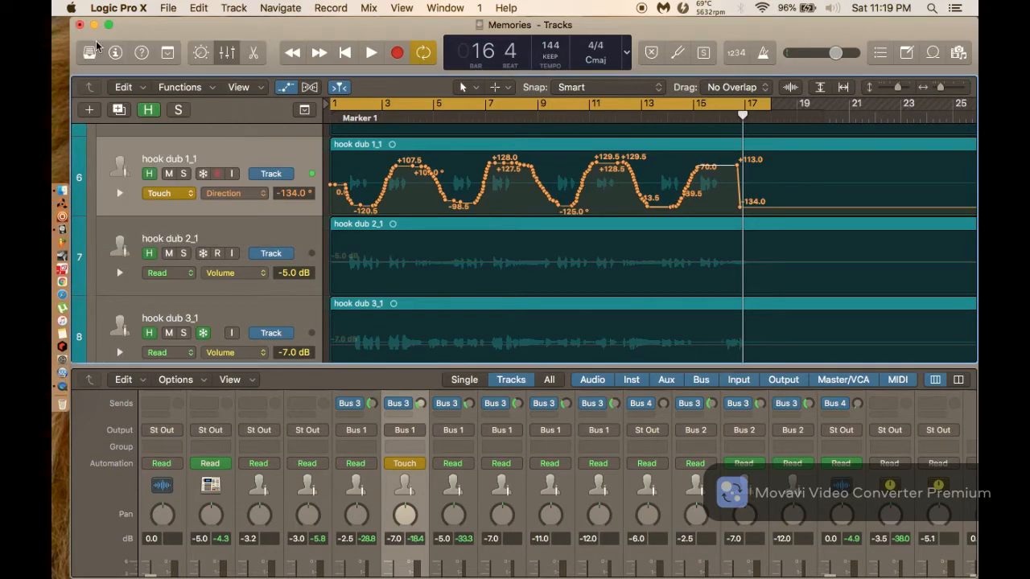
Solo the hook dub 3_1 track, play it from the start of the song, and unsolo it during playback.
scroll(214, 232, "down", 3)
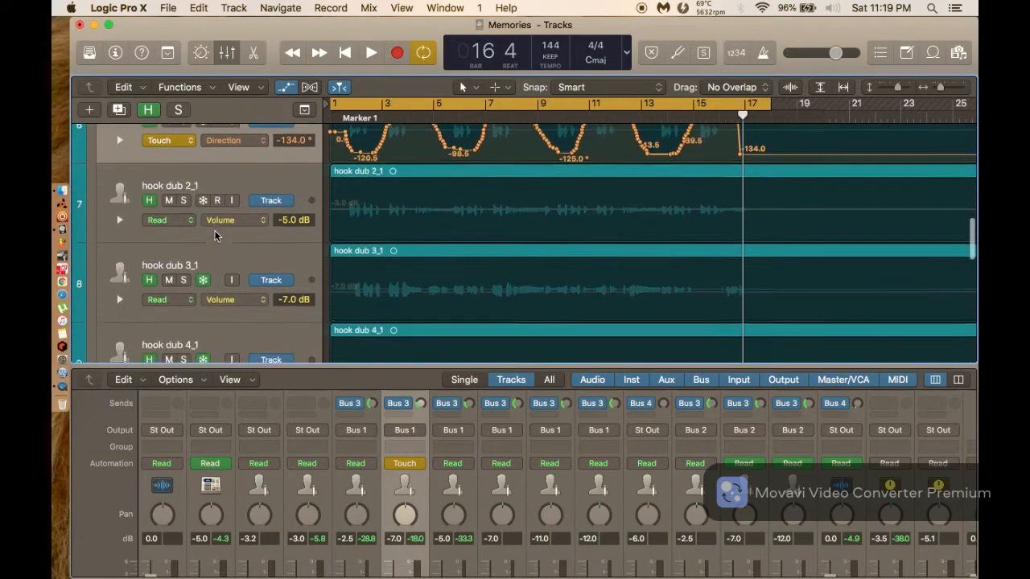
scroll(214, 235, "down", 3)
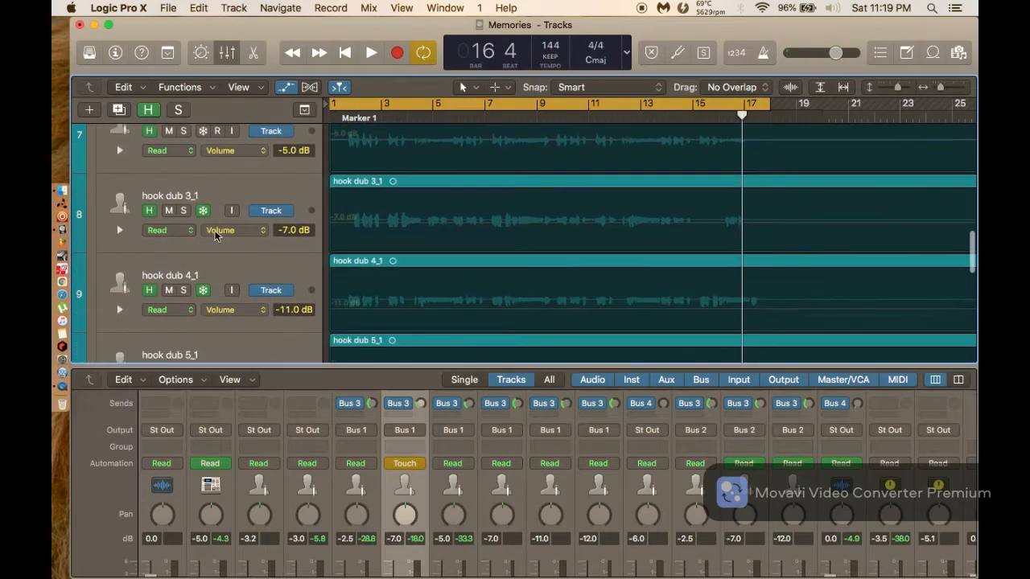
left_click(231, 189)
left_click(182, 210)
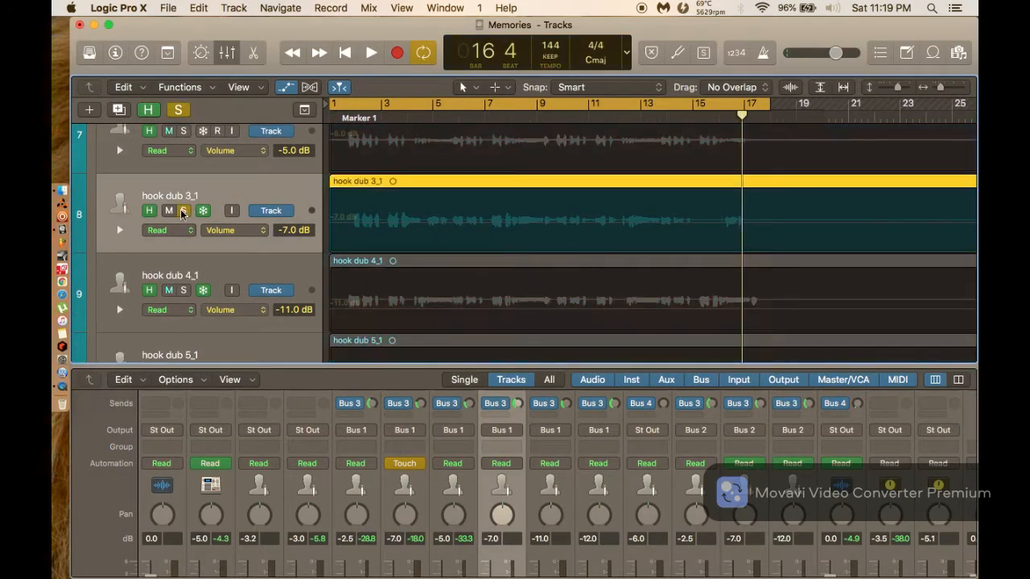
key("Return")
key("space")
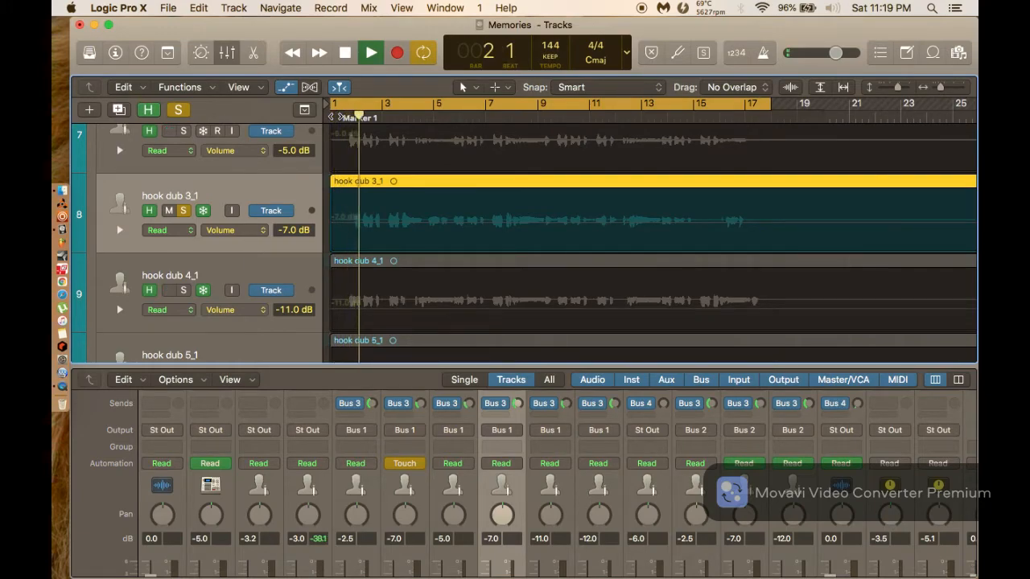
left_click(183, 211)
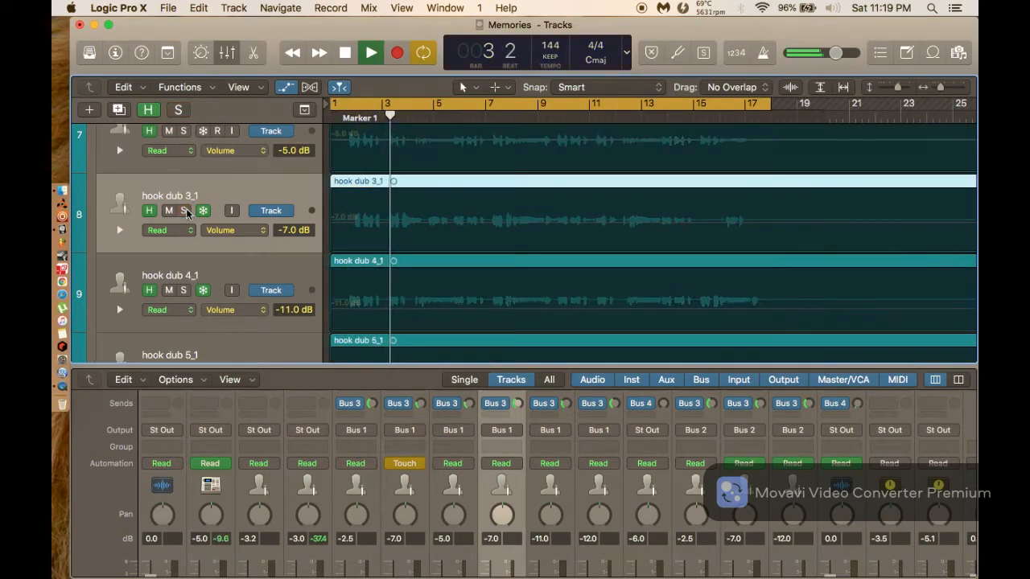
Mute hook dub 1_1 and lead hook_1 during playback to hear the remaining dubs, stop playback, and unmute both tracks.
scroll(186, 211, "up", 6)
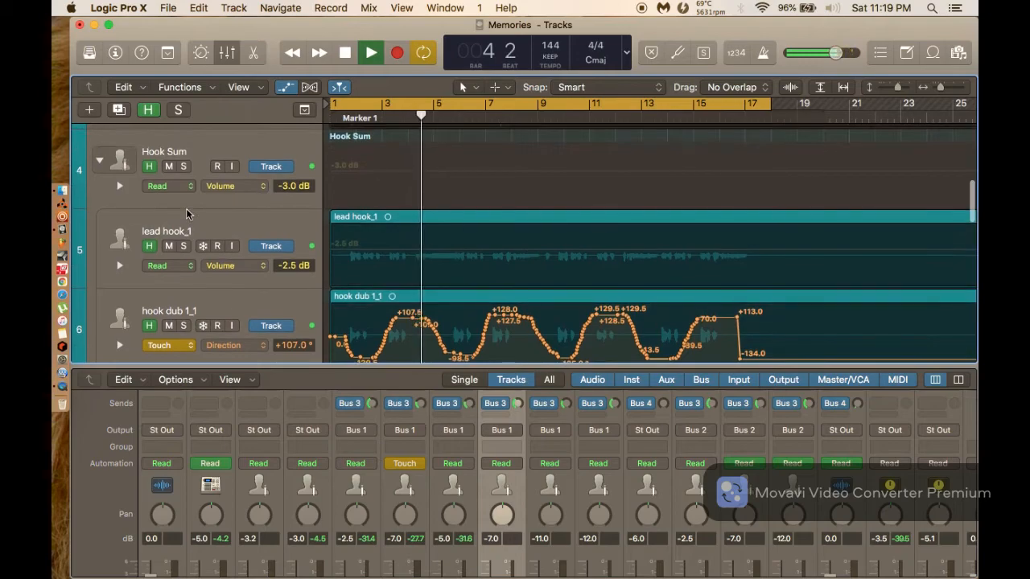
left_click(168, 325)
left_click(168, 246)
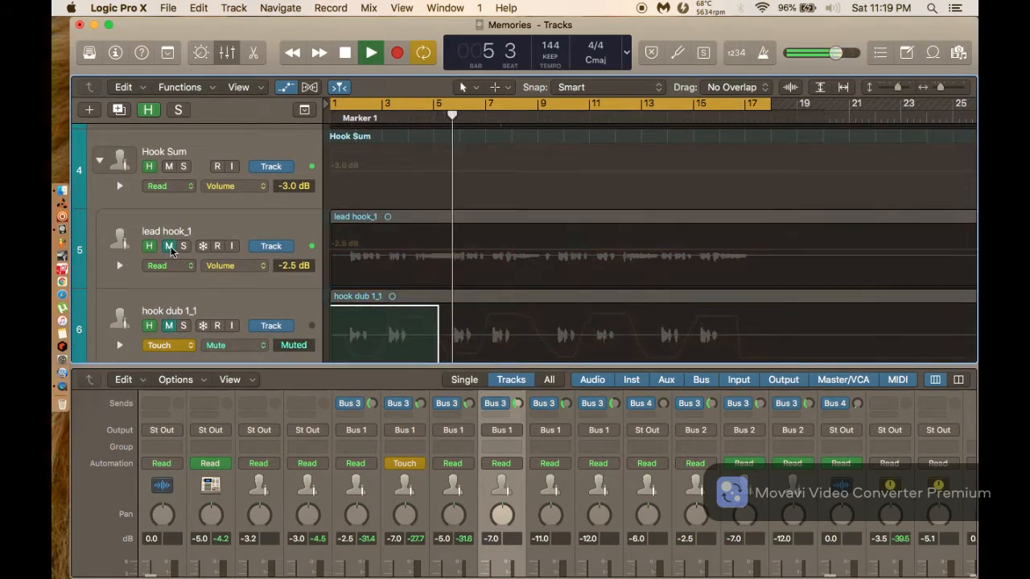
scroll(166, 208, "down", 5)
scroll(166, 207, "up", 5)
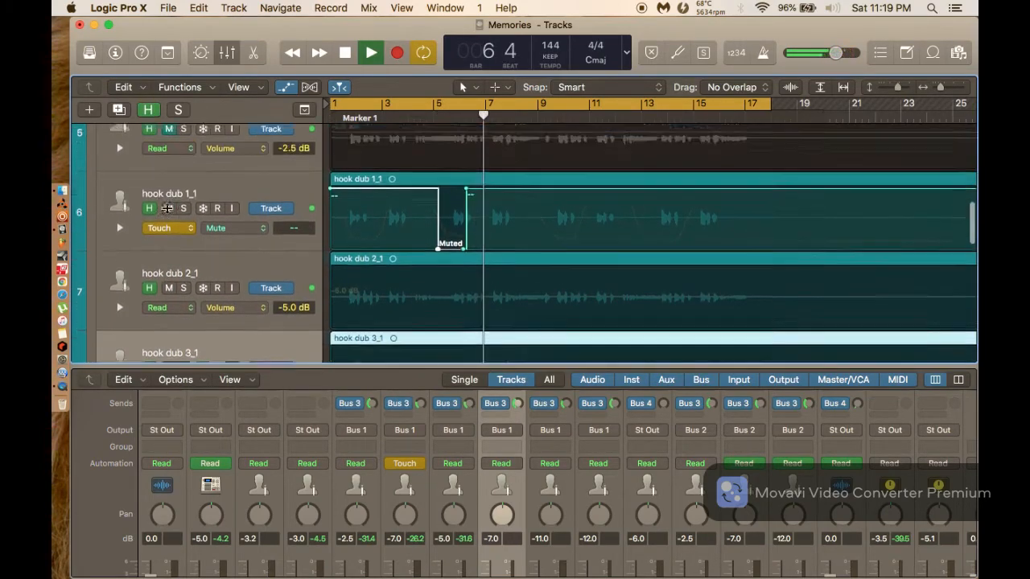
key("space")
scroll(167, 207, "up", 1)
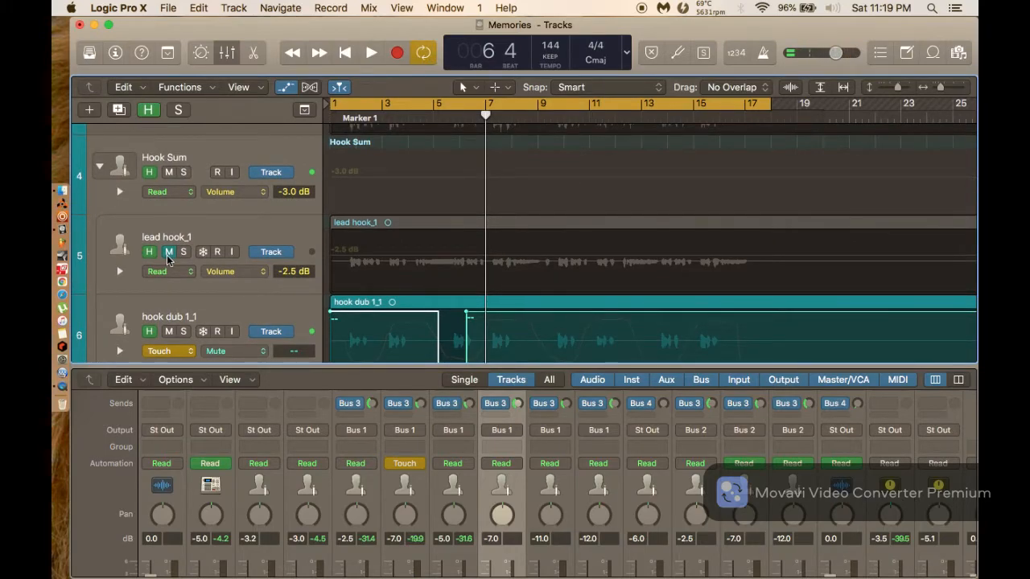
left_click(168, 252)
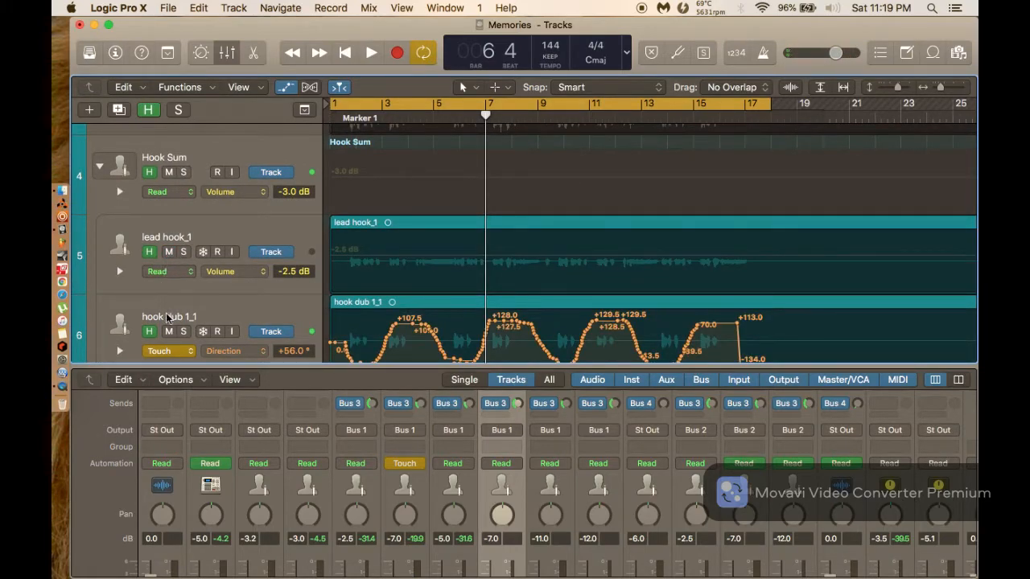
Set the automation mode of the hook dub 1_1 track back to Read.
left_click(178, 350)
left_click(179, 336)
scroll(193, 292, "down", 1)
scroll(193, 292, "down", 5)
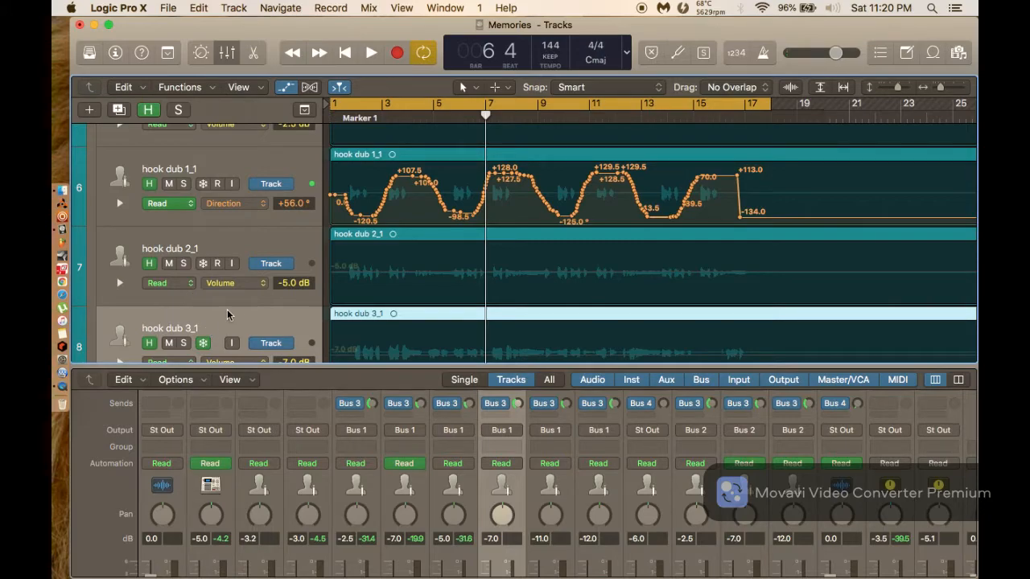
Review the hook dub tracks and briefly play hook dub 3_1 in solo, ending with playback stopped and the solo off.
scroll(363, 266, "down", 4)
scroll(364, 263, "up", 3)
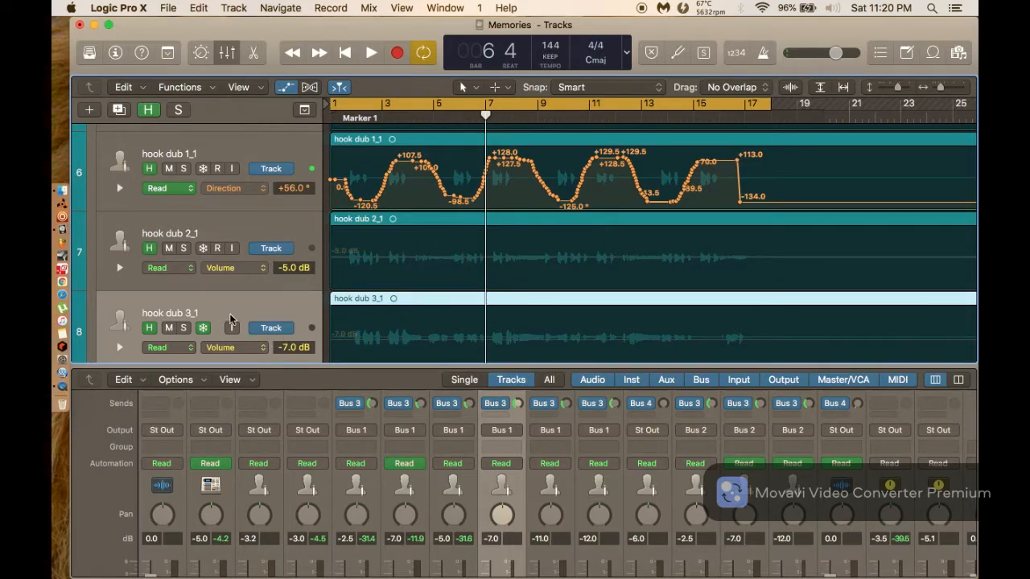
scroll(229, 313, "down", 1)
left_click(183, 312)
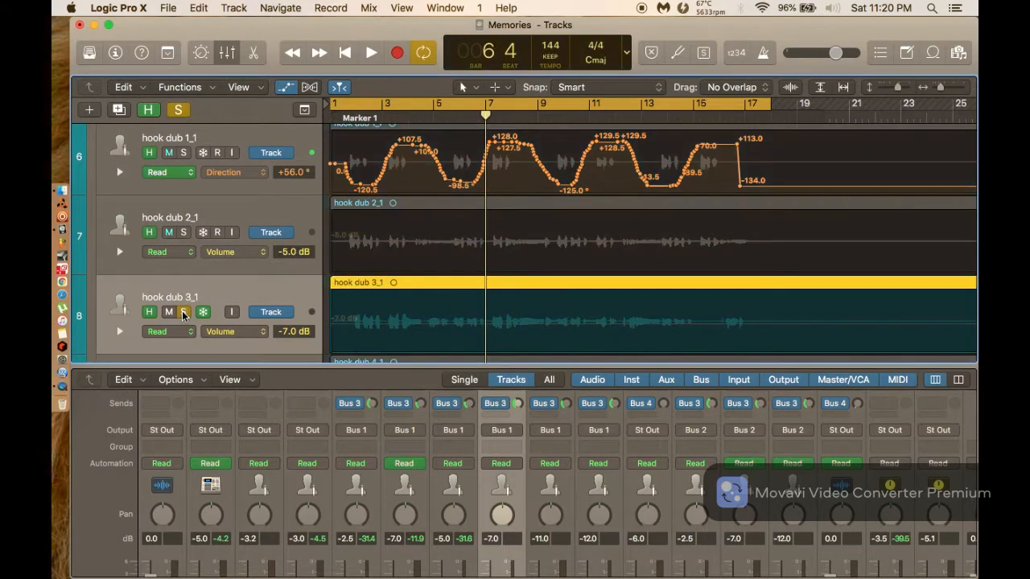
key("space")
left_click(183, 312)
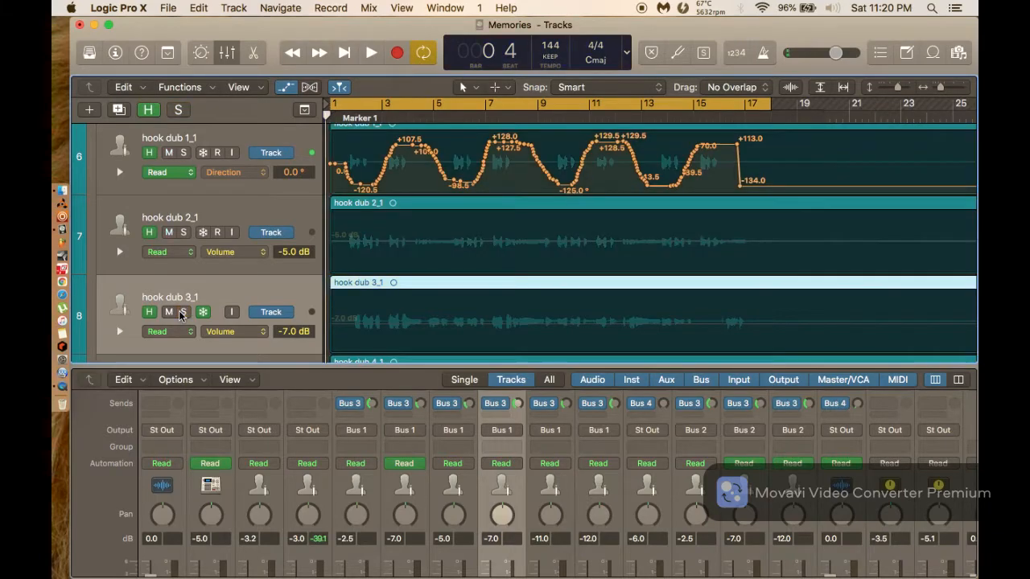
Mute the Beat Mix track.
scroll(182, 315, "up", 10)
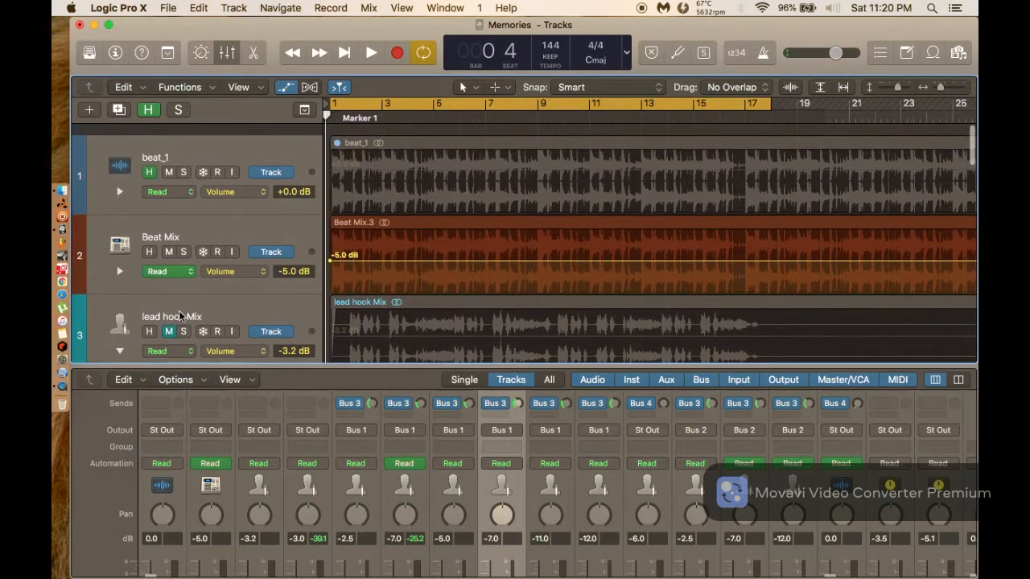
scroll(179, 312, "down", 3)
scroll(178, 312, "up", 5)
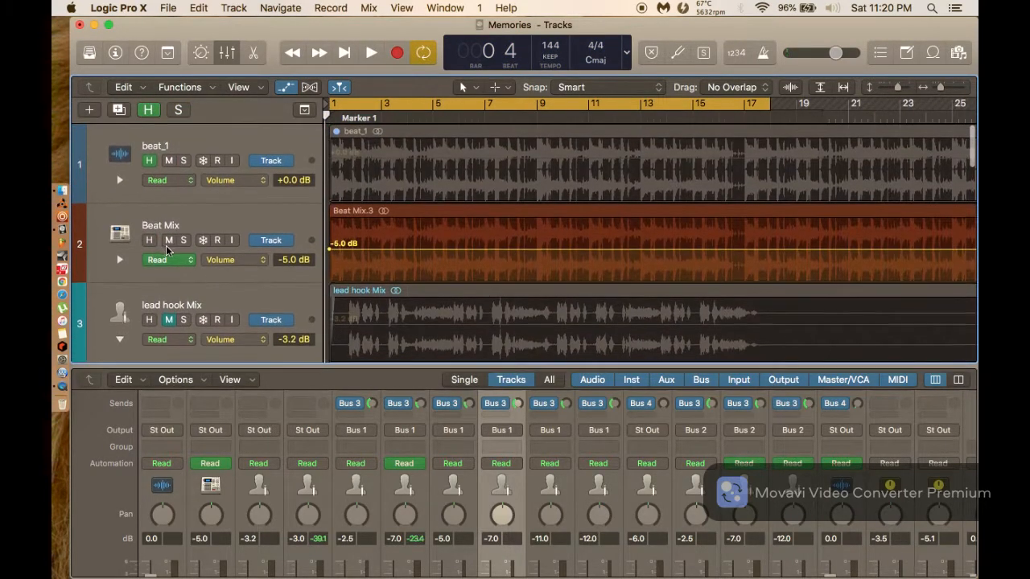
left_click(170, 242)
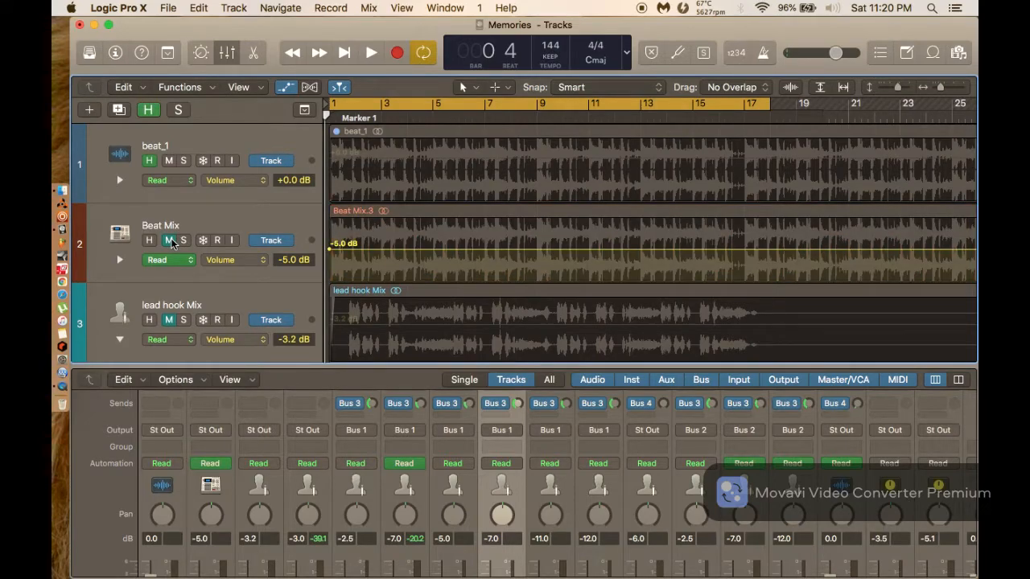
Play the hook while comparing hook dub 4_1 with and without solo, ending with it soloed and playback stopped.
key("space")
scroll(355, 235, "down", 8)
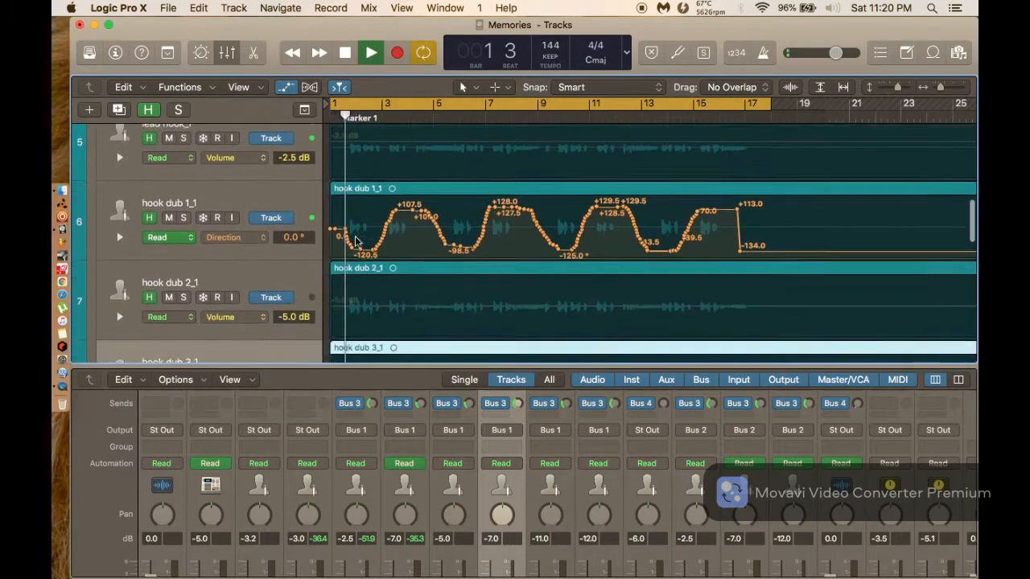
scroll(356, 240, "down", 6)
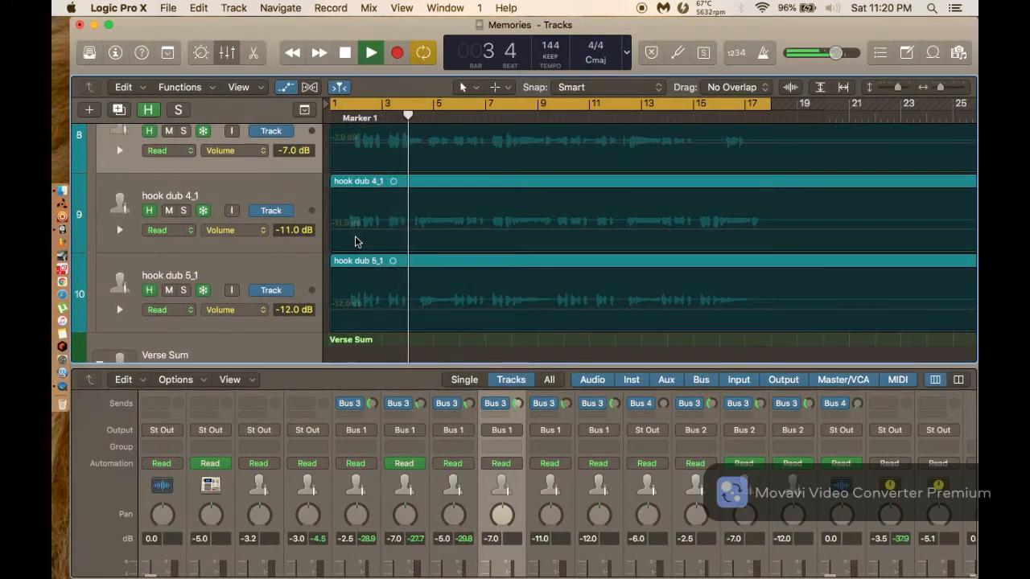
left_click(184, 210)
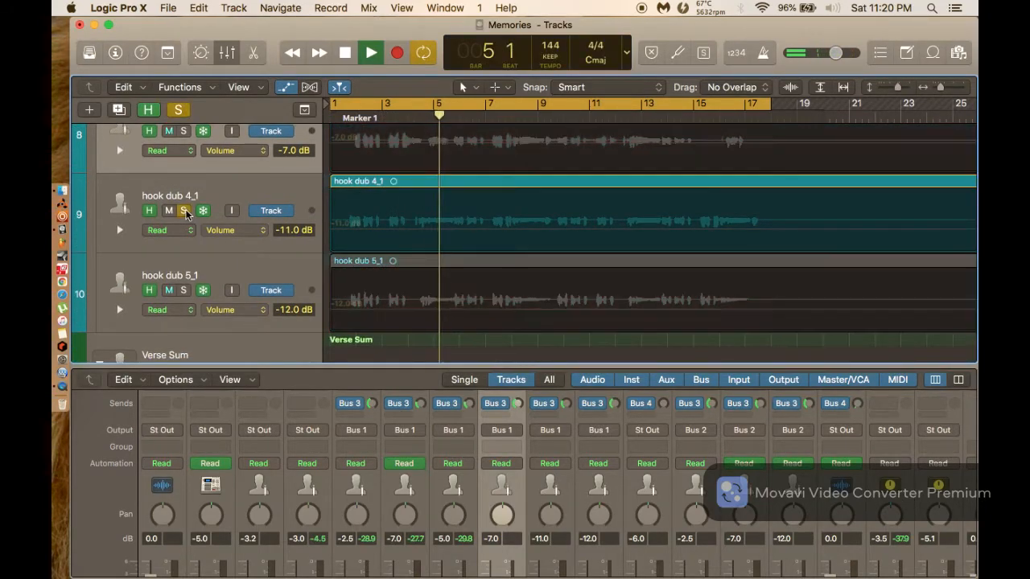
left_click(184, 210)
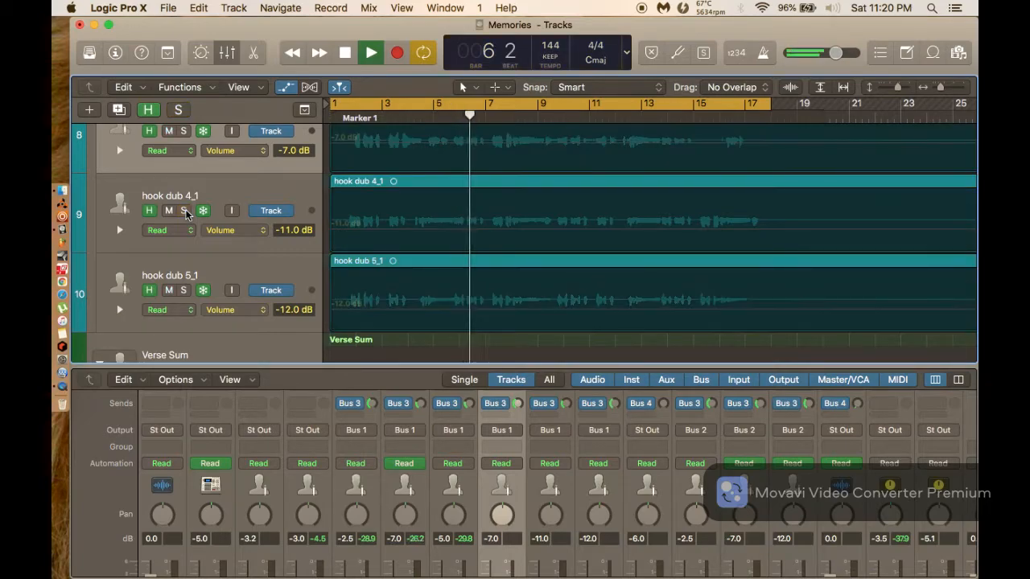
left_click(184, 210)
key("space")
Mute lead hook_1, hook dub 1_1, hook dub 2_1, hook dub 3_1 and hook dub 5_1, leaving only hook dub 4_1 unmuted.
scroll(186, 212, "up", 8)
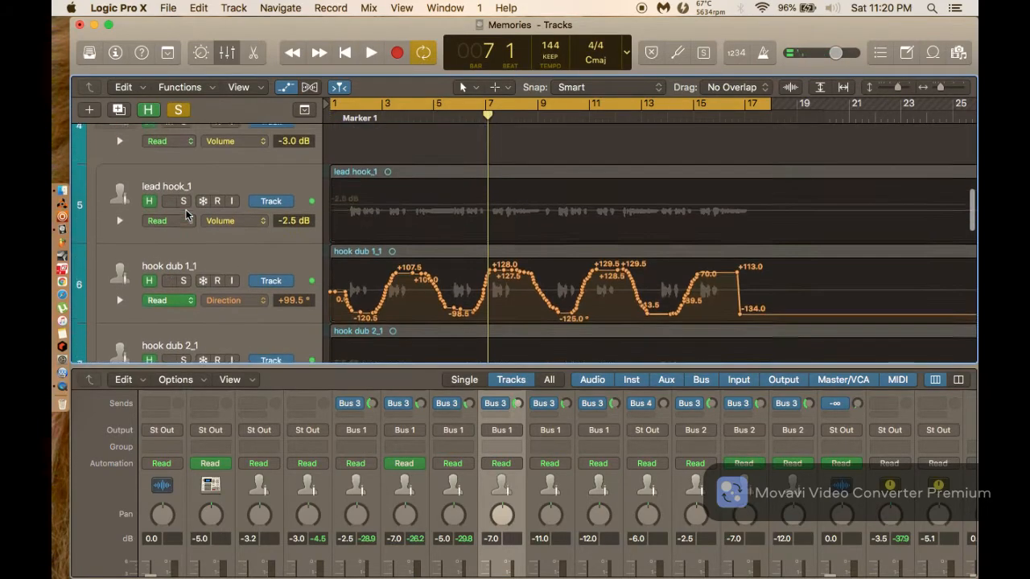
scroll(186, 213, "up", 6)
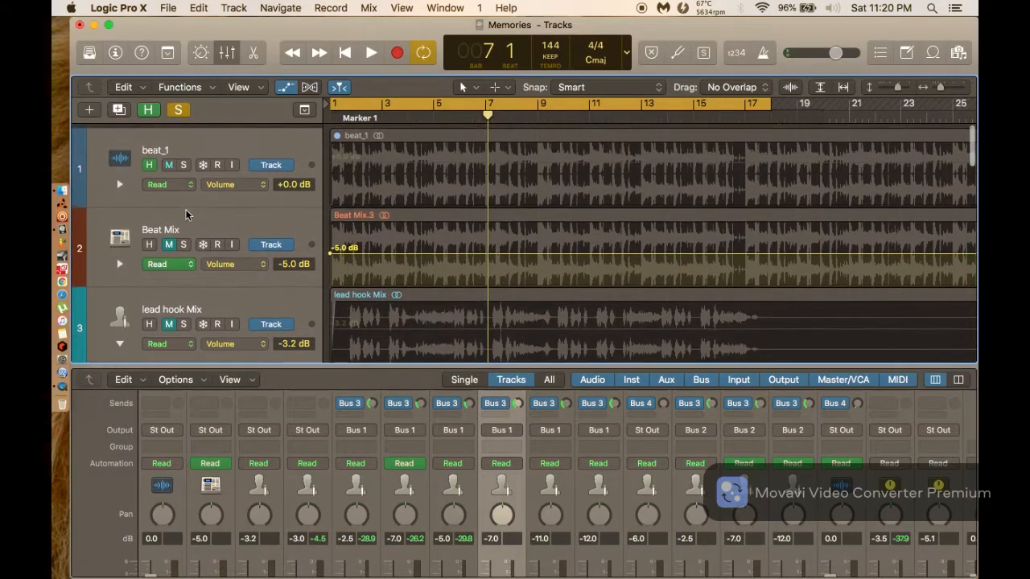
scroll(186, 214, "down", 6)
scroll(186, 214, "up", 2)
left_click(186, 218)
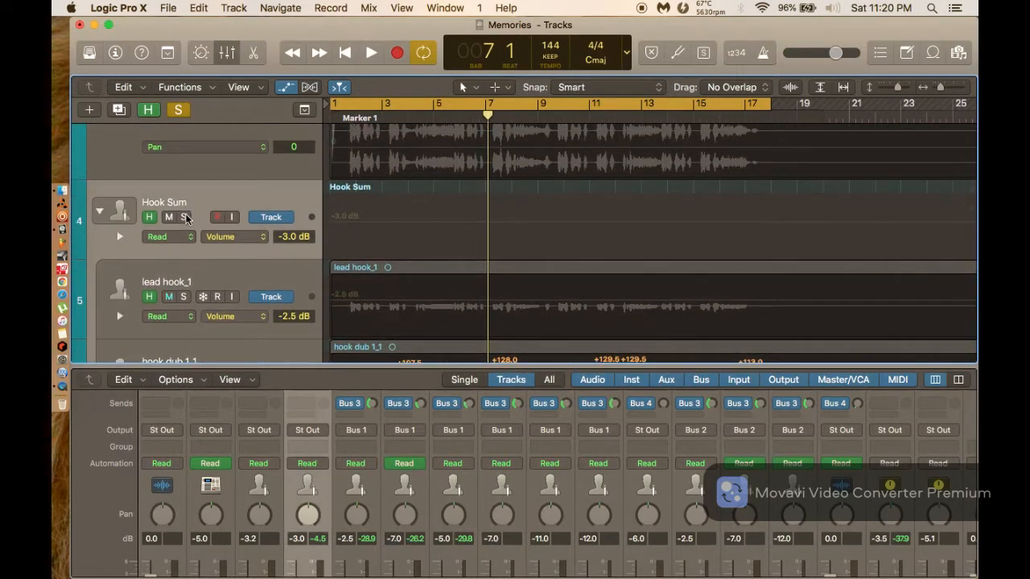
scroll(186, 218, "down", 8)
left_click(168, 190)
scroll(167, 189, "up", 3)
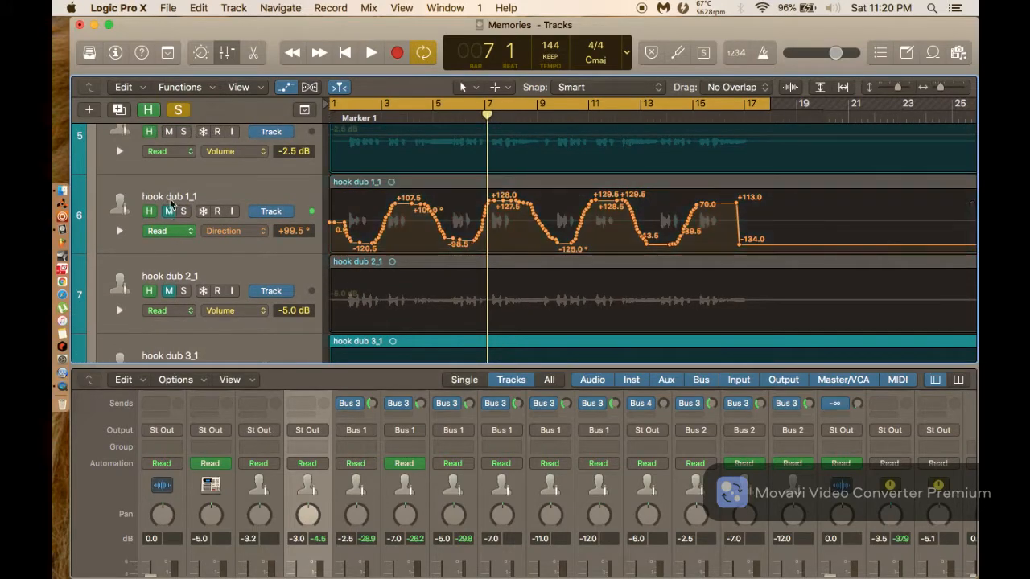
scroll(167, 207, "up", 2)
left_click(168, 174)
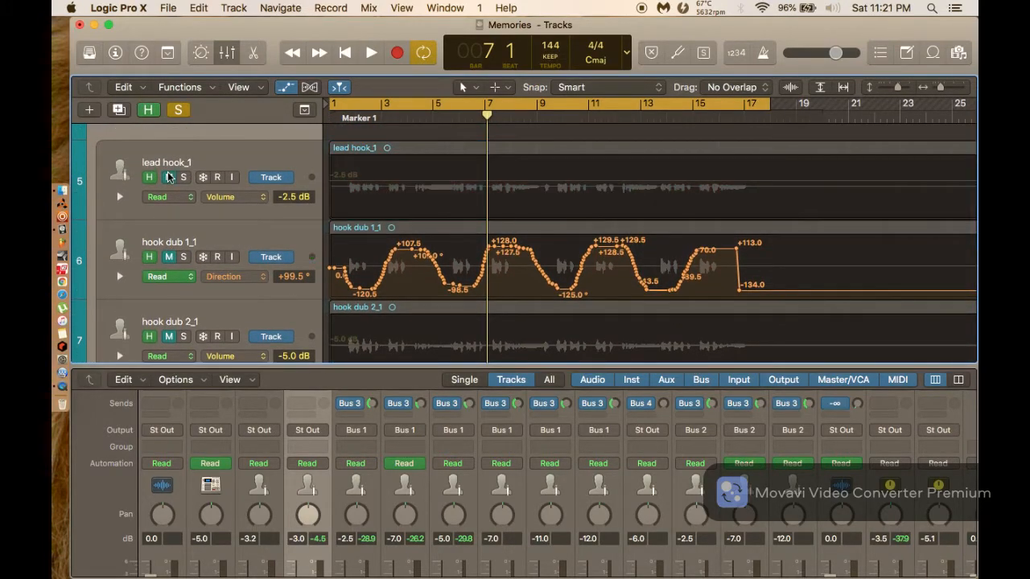
scroll(168, 174, "down", 7)
scroll(168, 173, "up", 1)
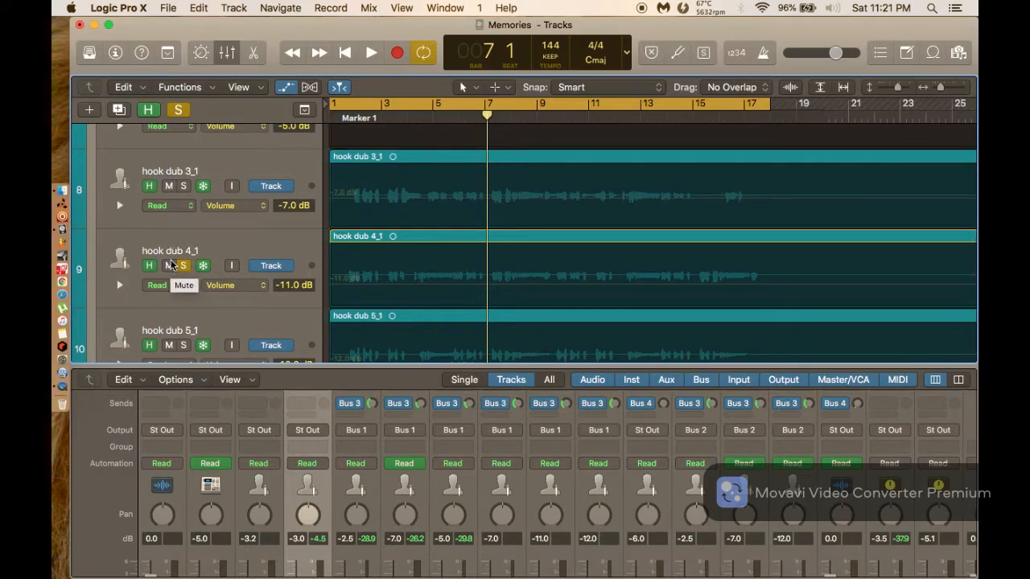
left_click(169, 187)
left_click(169, 345)
Play hook dub 4_1 on its own to hear it in isolation, and turn its solo off during playback.
key("space")
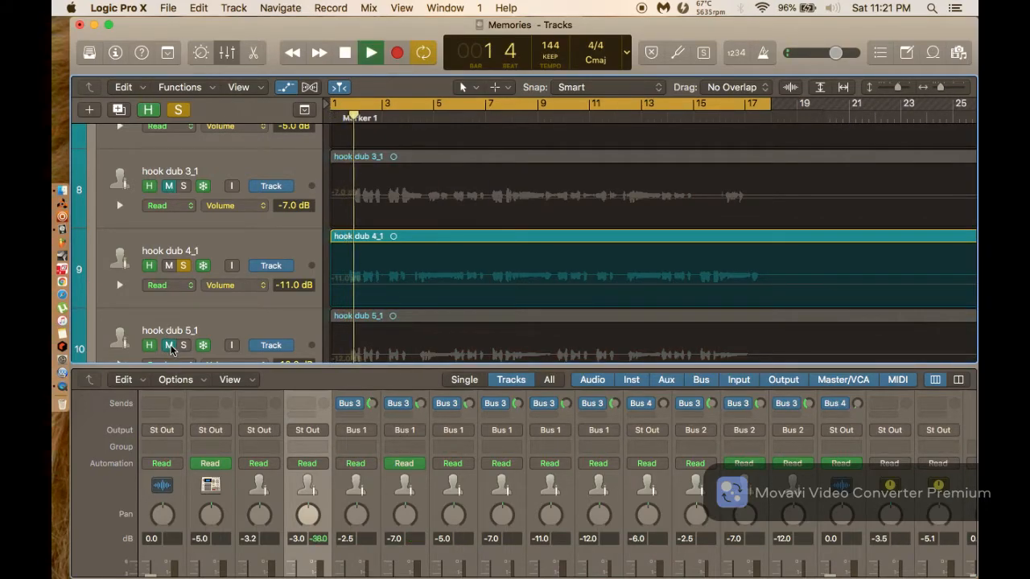
scroll(177, 233, "up", 10)
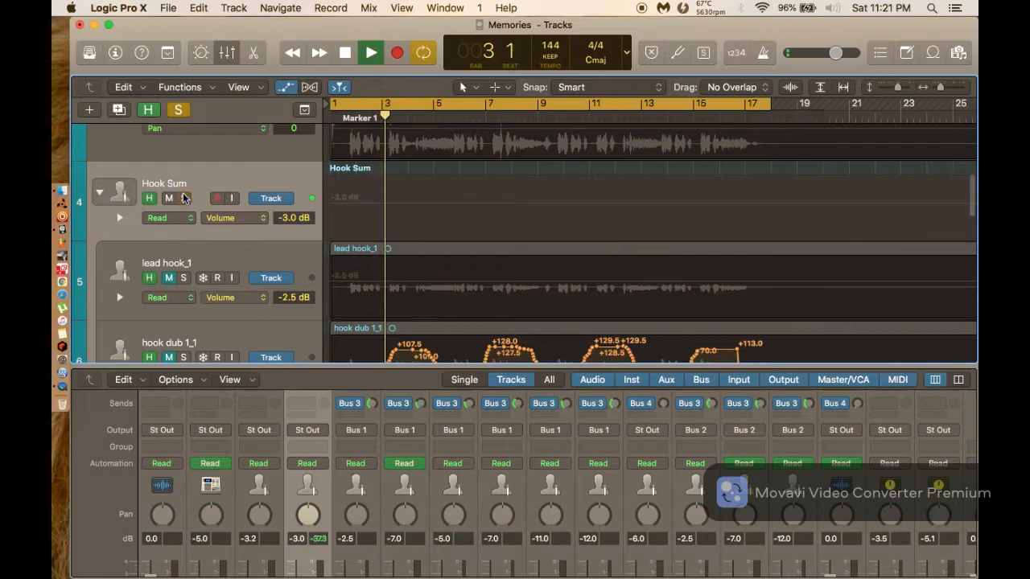
scroll(183, 198, "down", 5)
scroll(182, 198, "down", 5)
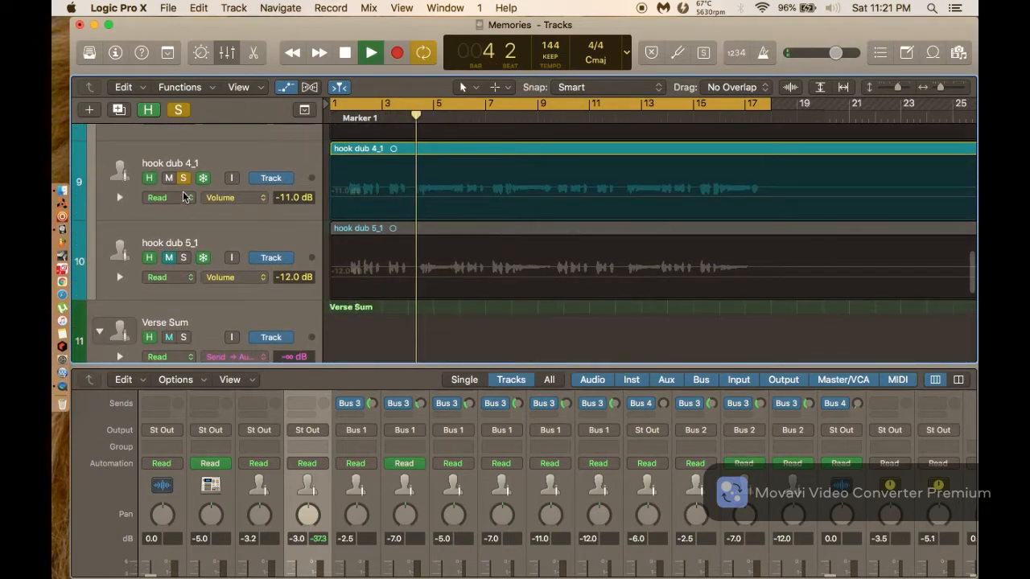
scroll(183, 197, "up", 2)
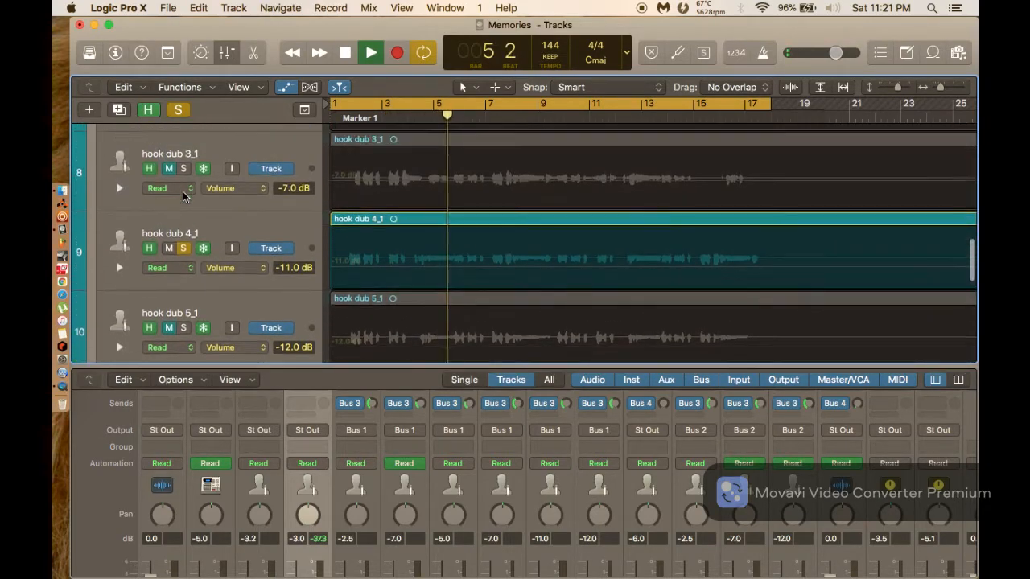
left_click(183, 248)
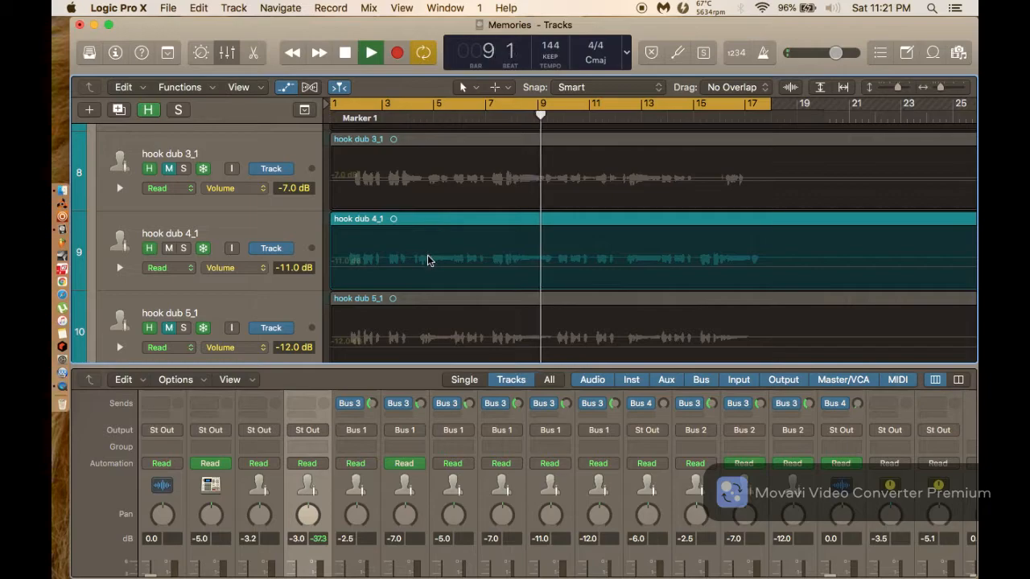
Unfreeze the hook dub 4_1 track and mute its region in the arrangement.
key("a")
left_click(447, 225)
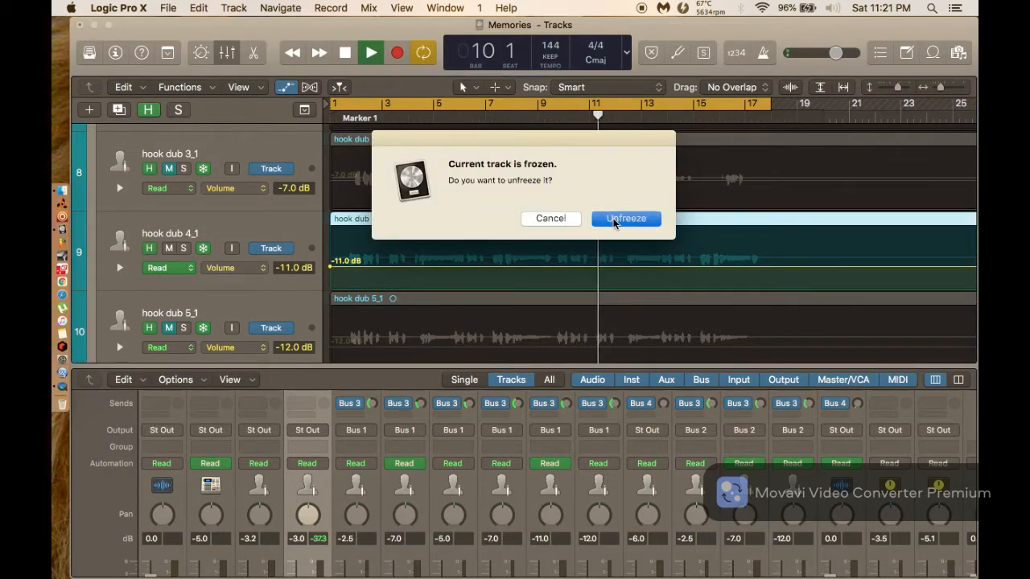
left_click(614, 219)
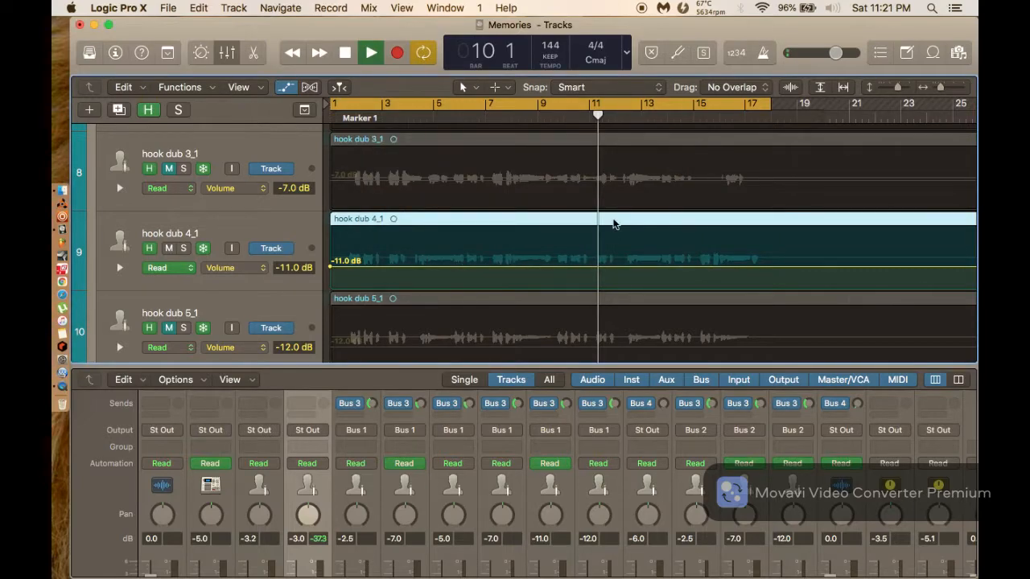
right_click(580, 214)
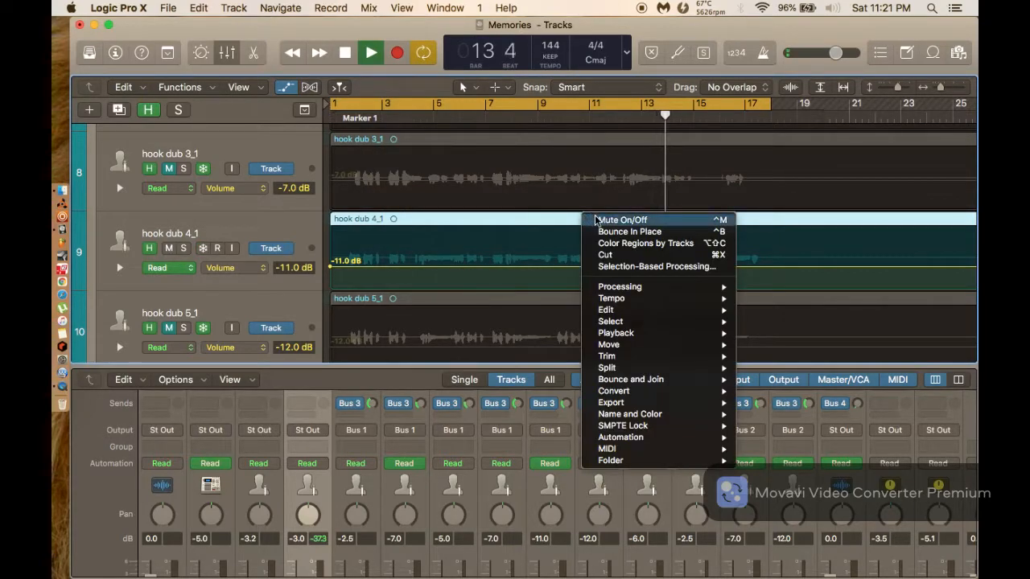
left_click(595, 217)
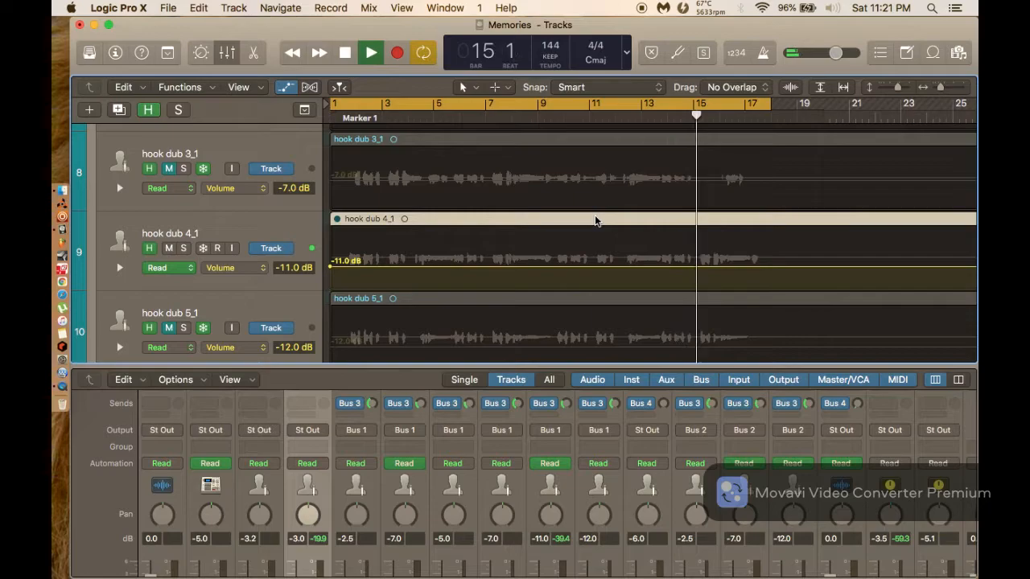
Stop playback, replay the hook from the beginning with the hook dub 4_1 region muted, and look over the tracks.
scroll(596, 218, "down", 2)
scroll(596, 218, "up", 7)
key("space")
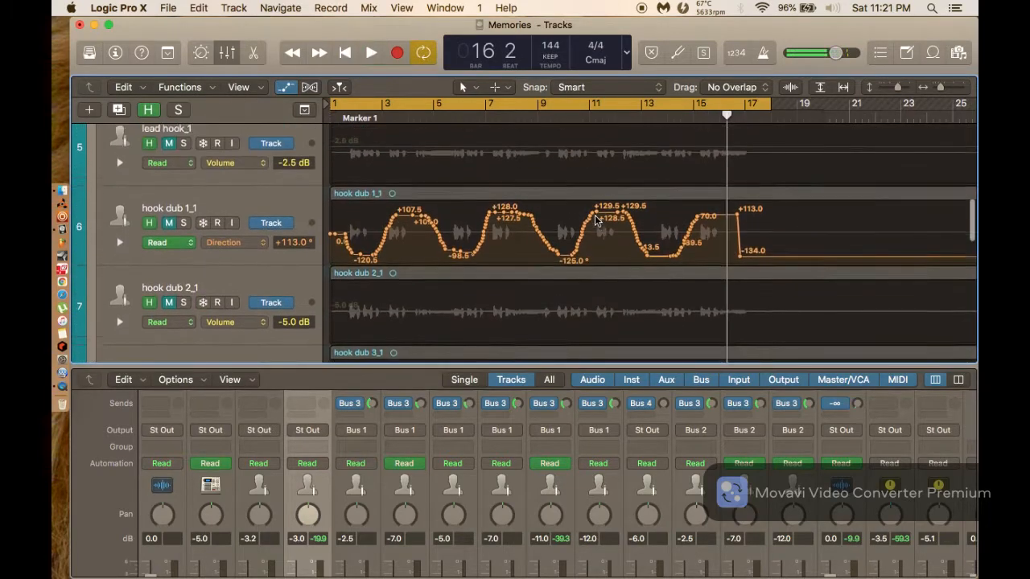
scroll(596, 217, "up", 2)
scroll(596, 217, "down", 7)
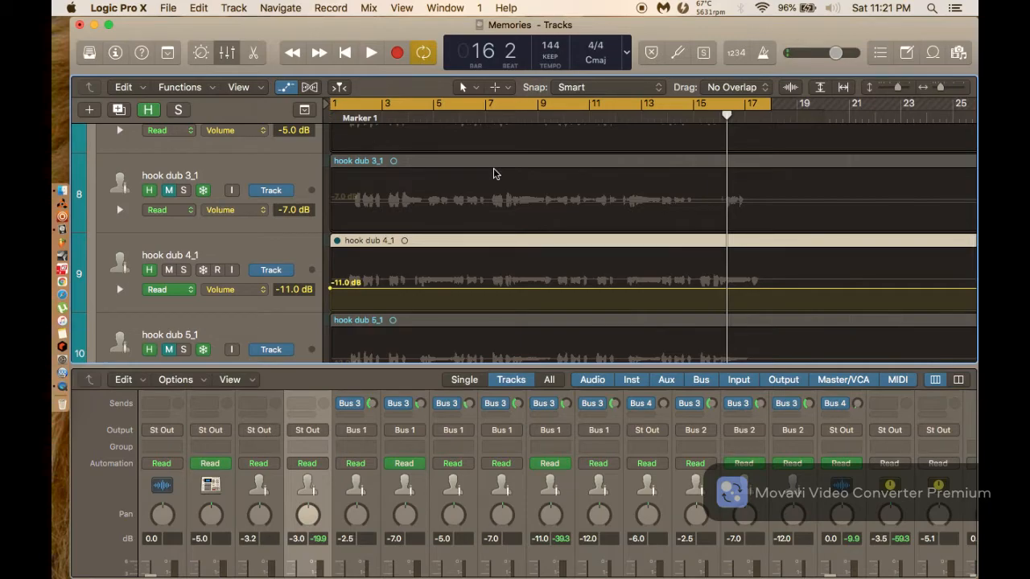
key("Return")
key("space")
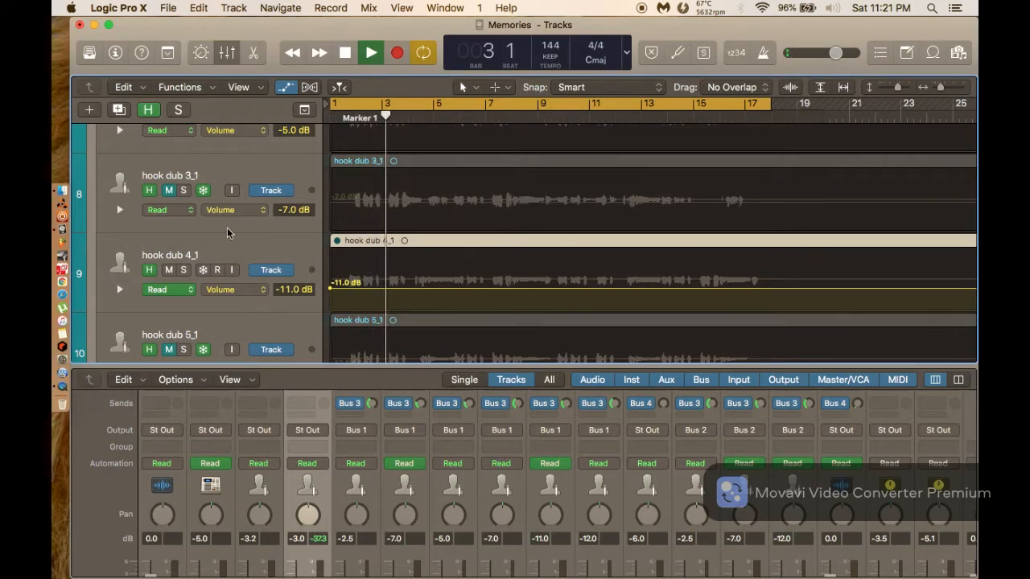
scroll(186, 277, "down", 10)
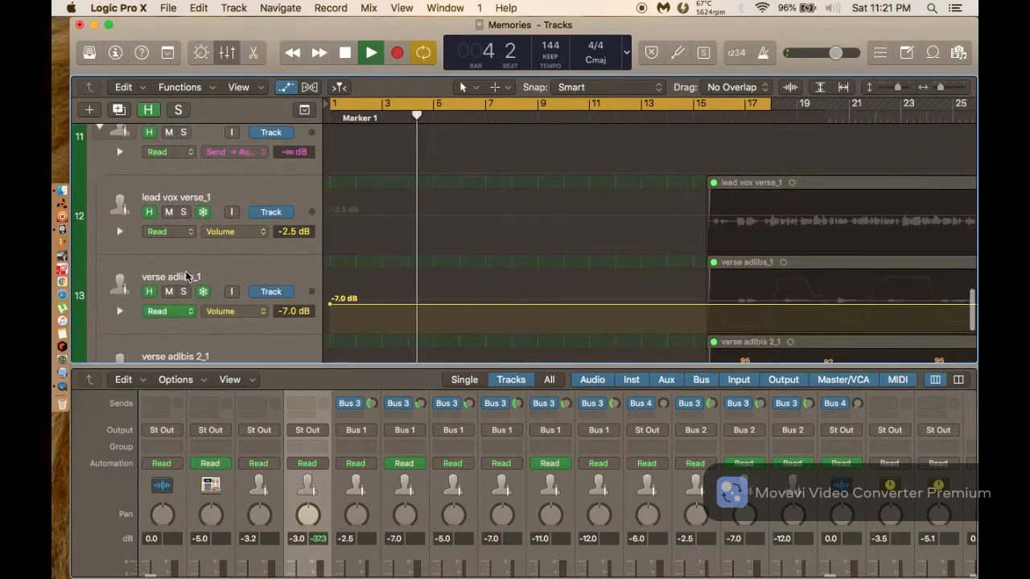
scroll(186, 277, "up", 15)
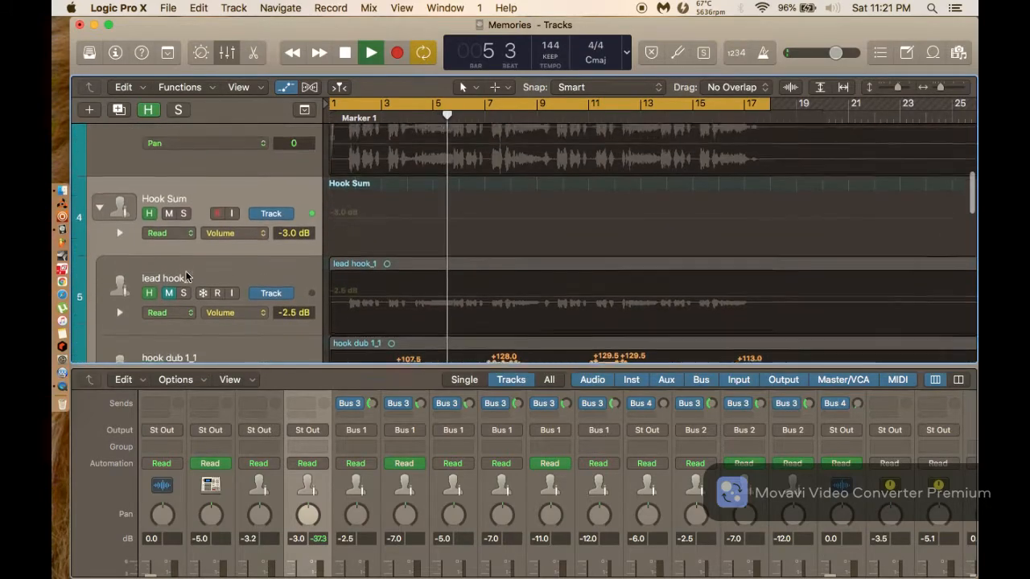
scroll(186, 276, "down", 5)
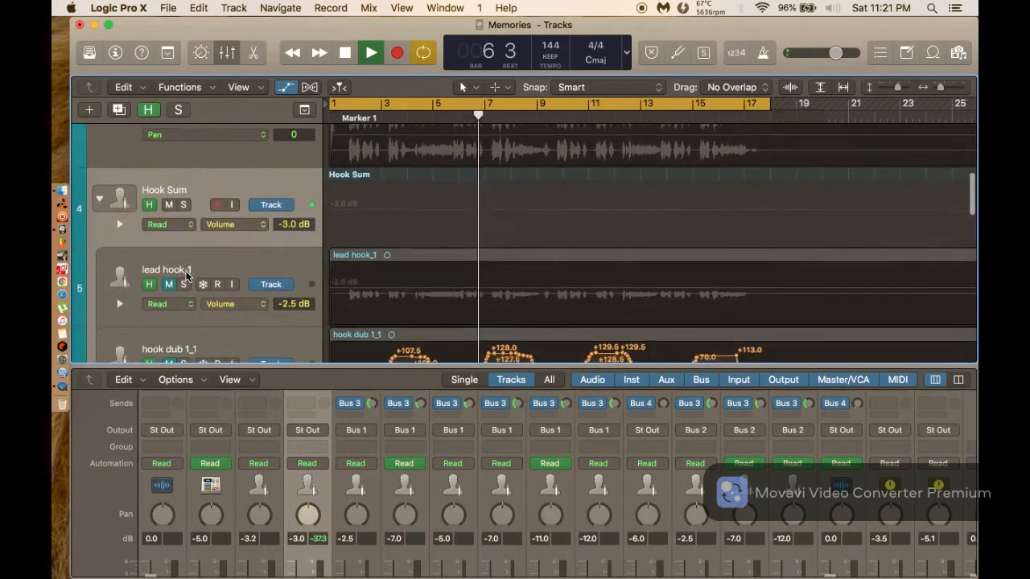
Unmute lead hook_1, hook dub 1_1, hook dub 2_1 and hook dub 3_1 during playback.
left_click(170, 261)
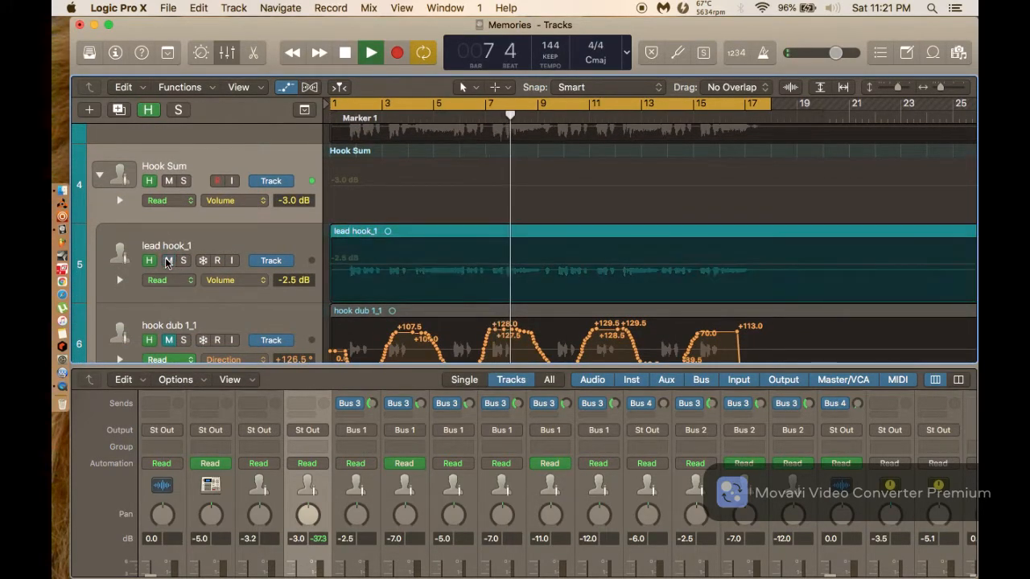
scroll(171, 269, "down", 1)
left_click(169, 274)
scroll(169, 277, "down", 2)
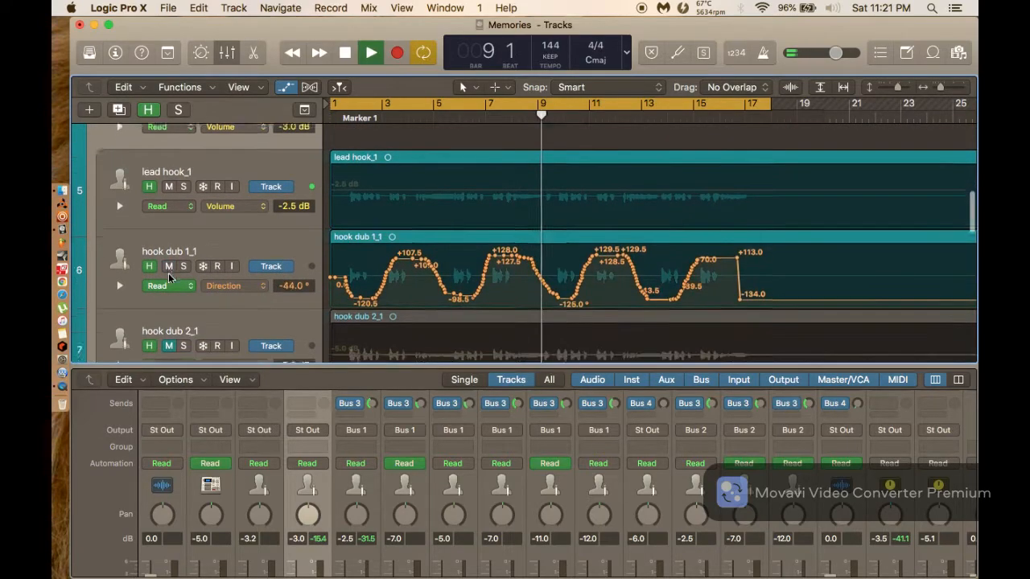
left_click(170, 182)
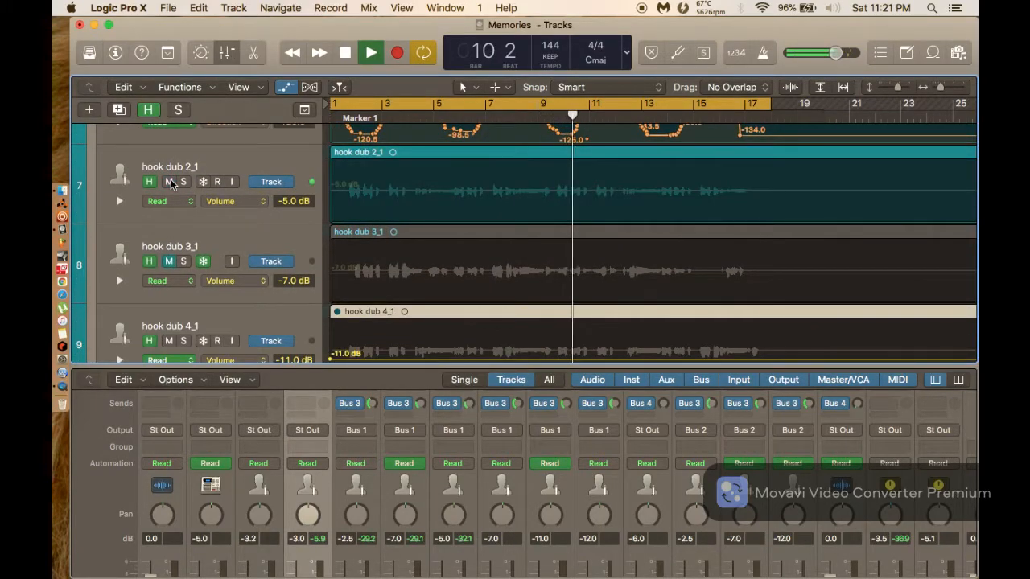
left_click(170, 262)
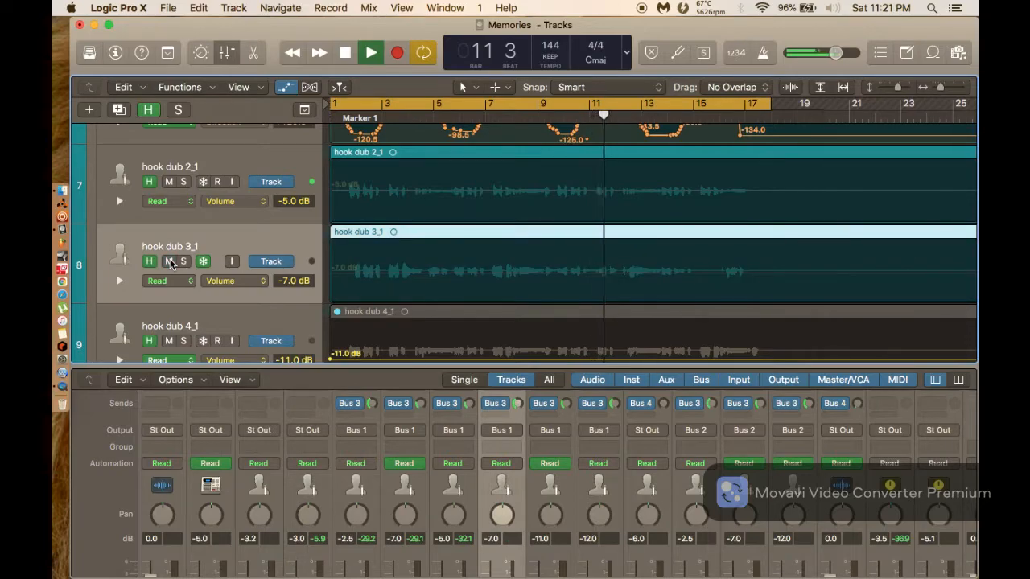
Briefly solo hook dub 4_1 during playback, turn the solo off again, and stop playback.
scroll(169, 261, "down", 1)
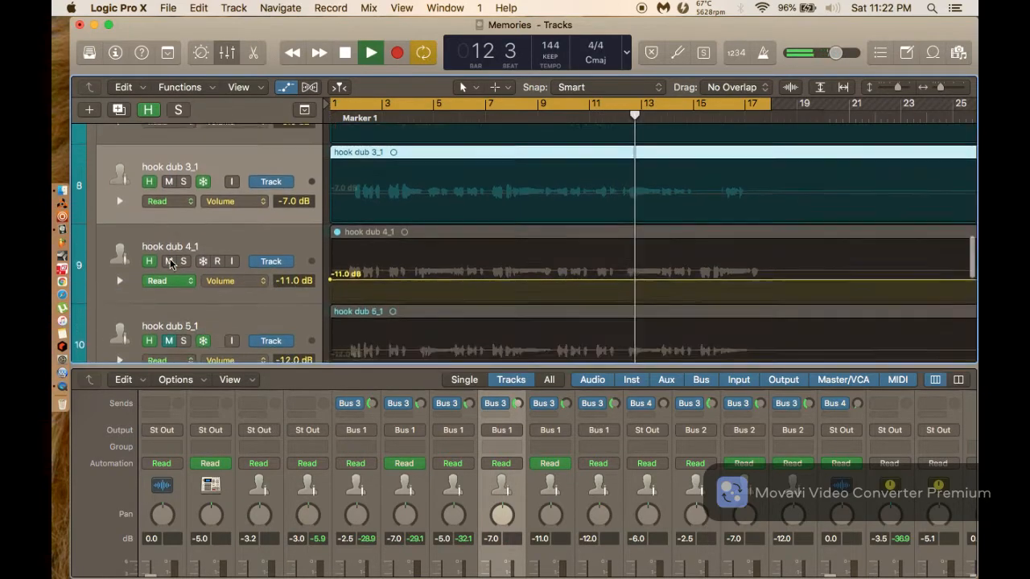
left_click(184, 258)
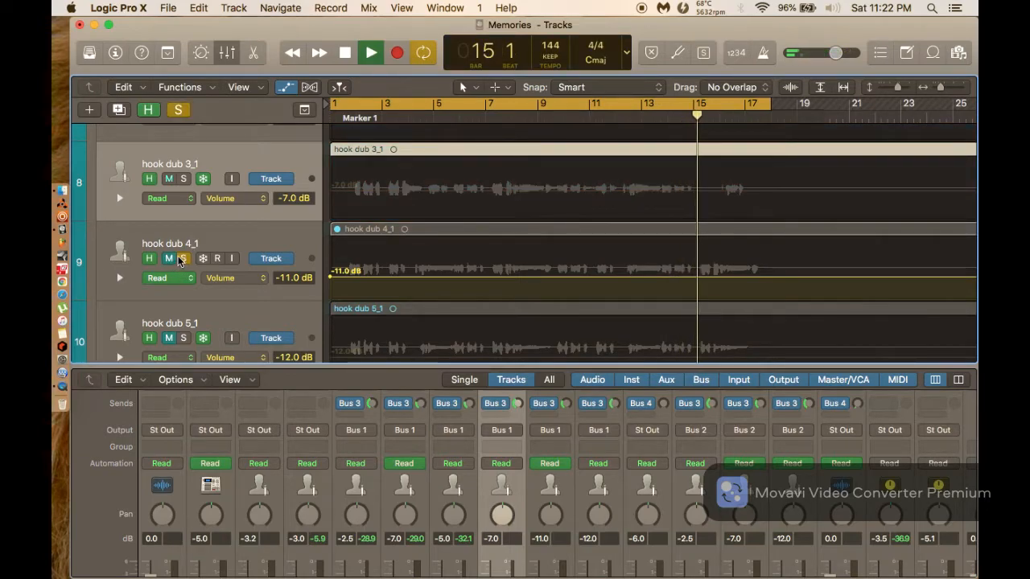
left_click(183, 259)
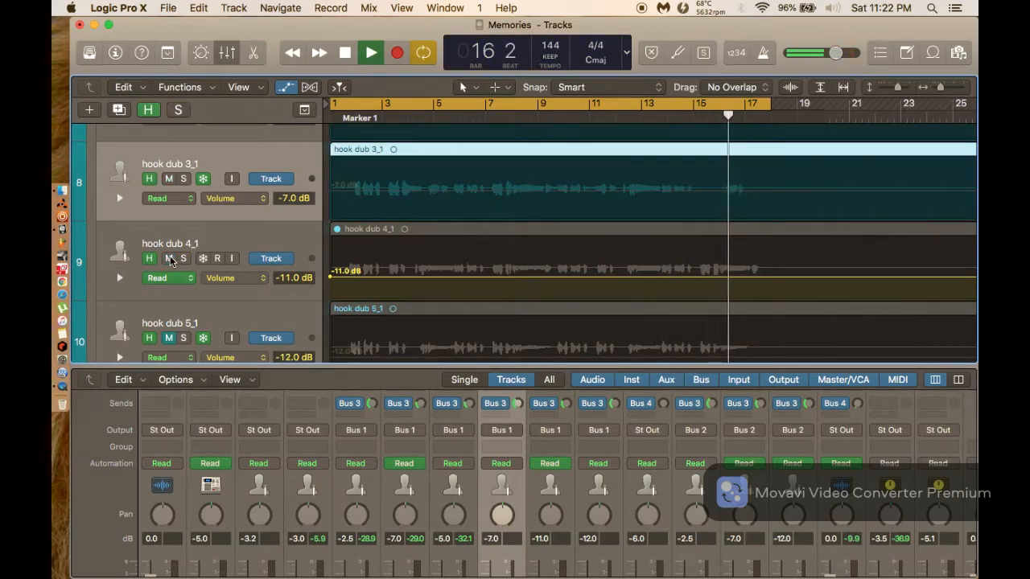
key("space")
scroll(432, 297, "down", 2)
scroll(432, 300, "up", 2)
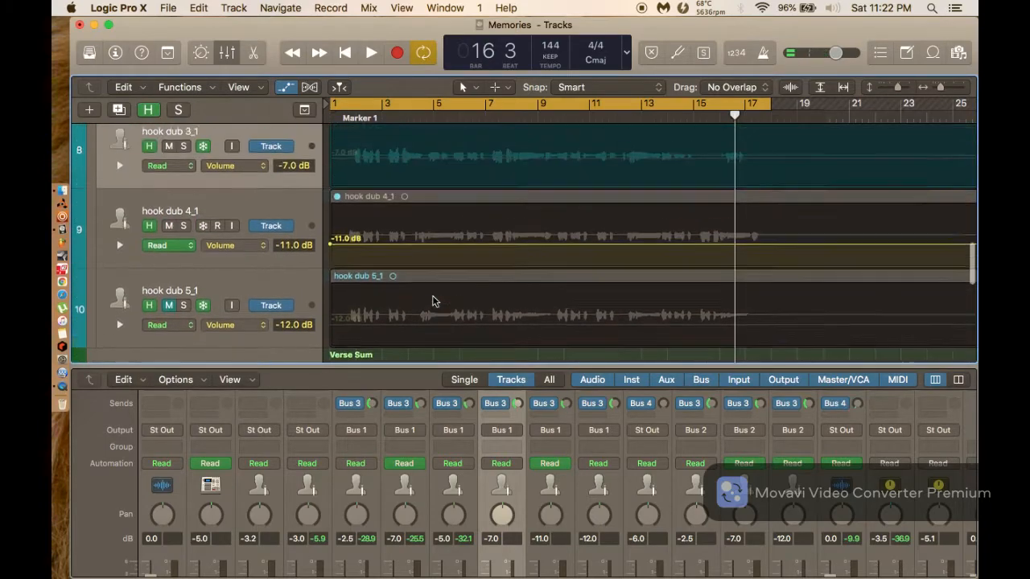
Unmute the hook dub 4_1 region and unfreeze the hook dub 5_1 track.
right_click(490, 223)
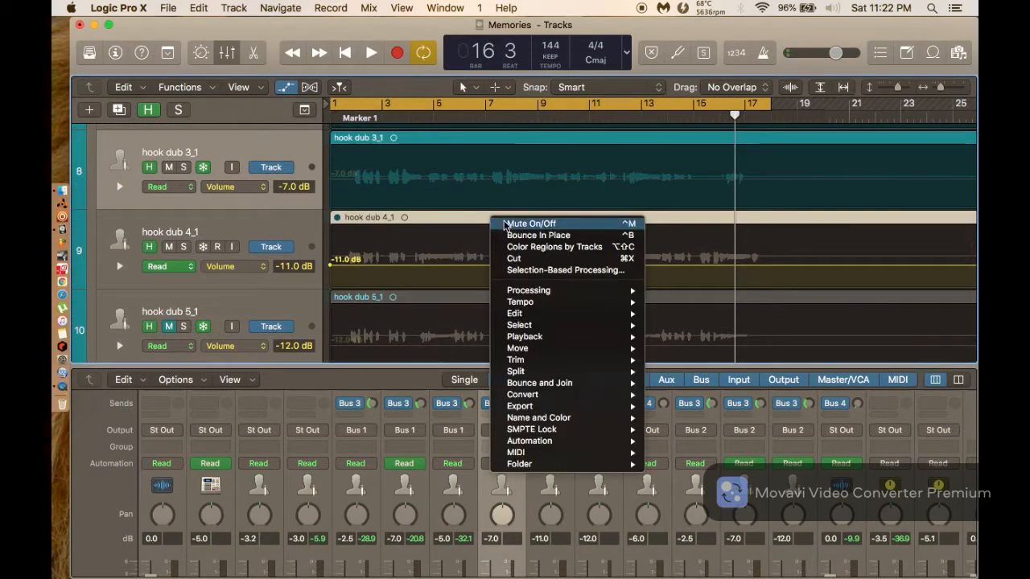
left_click(519, 223)
left_click(493, 304)
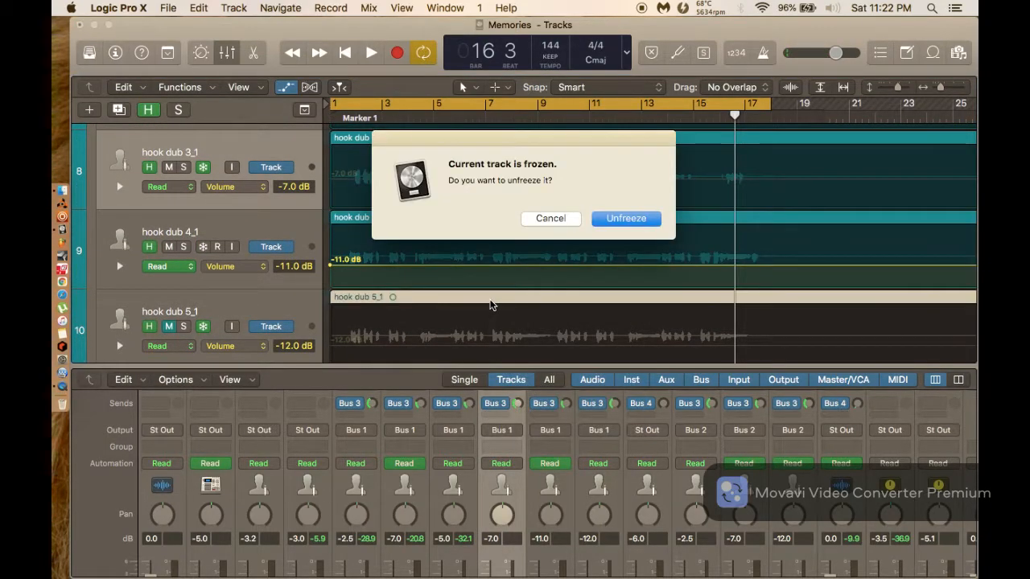
left_click(635, 224)
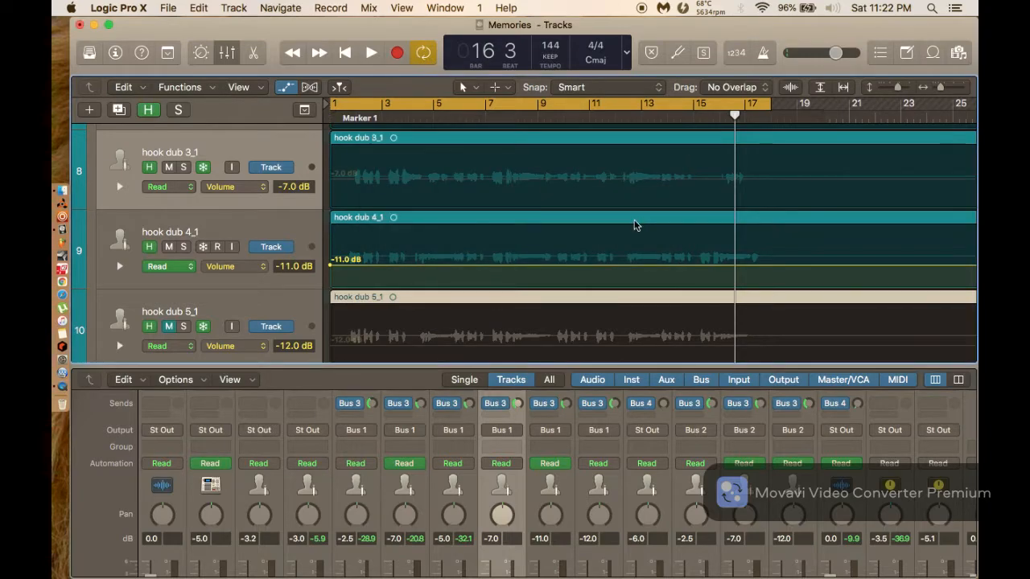
Unmute the hook dub 5_1 track and its region in the arrangement.
right_click(544, 306)
left_click(559, 304)
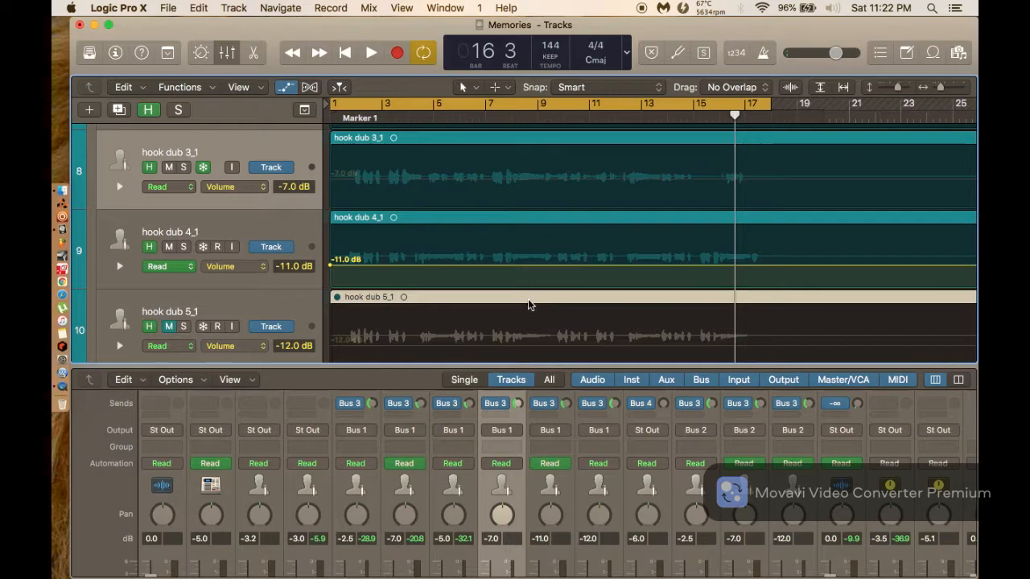
right_click(529, 305)
left_click(551, 303)
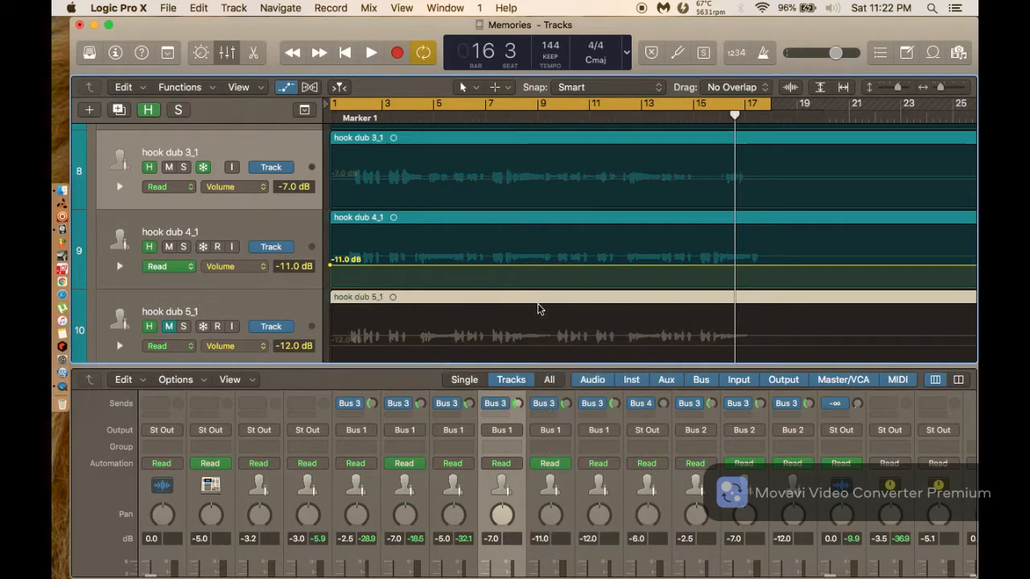
right_click(524, 296)
left_click(203, 288)
right_click(425, 312)
left_click(445, 302)
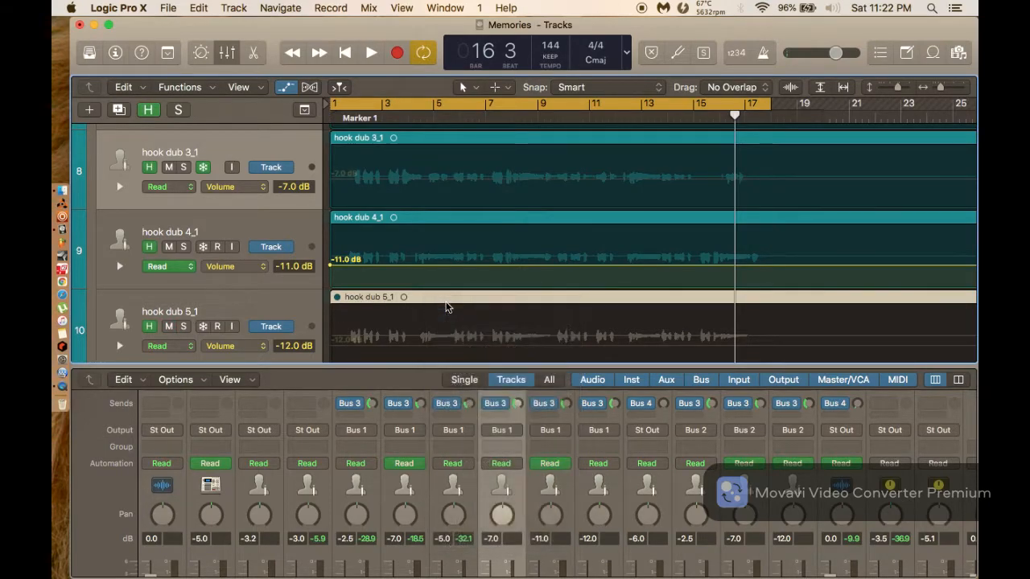
Play the hook from the beginning with all the dubs active, briefly solo hook dub 5_1, and stop playback.
scroll(437, 197, "down", 5)
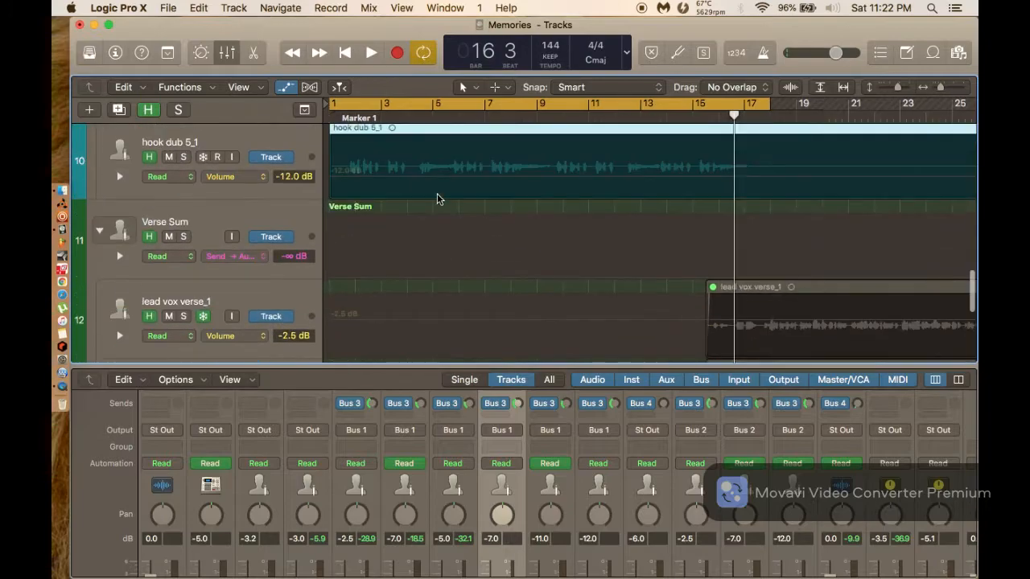
scroll(437, 193, "up", 10)
scroll(436, 193, "down", 7)
scroll(437, 193, "down", 5)
scroll(437, 193, "up", 4)
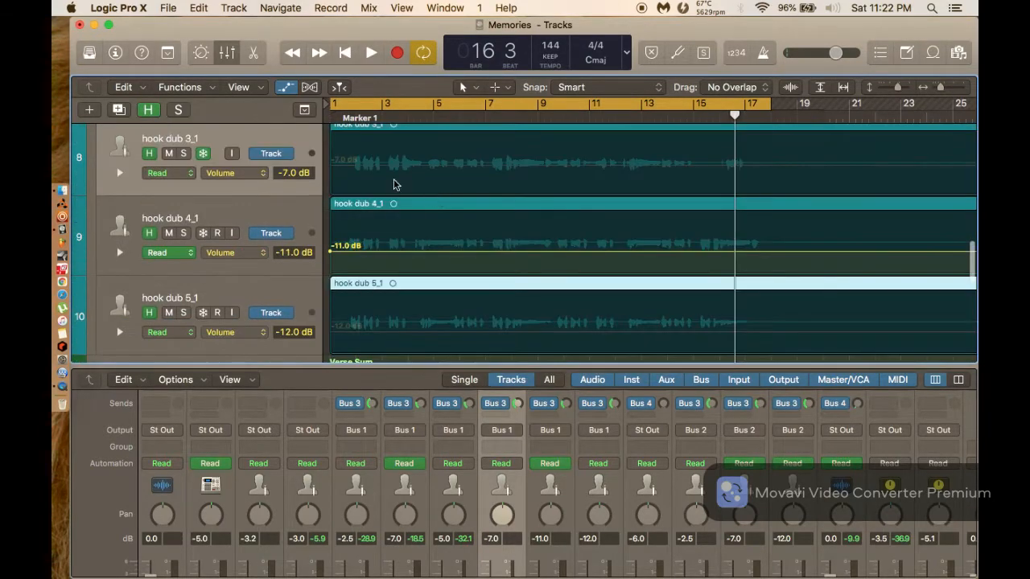
key("space")
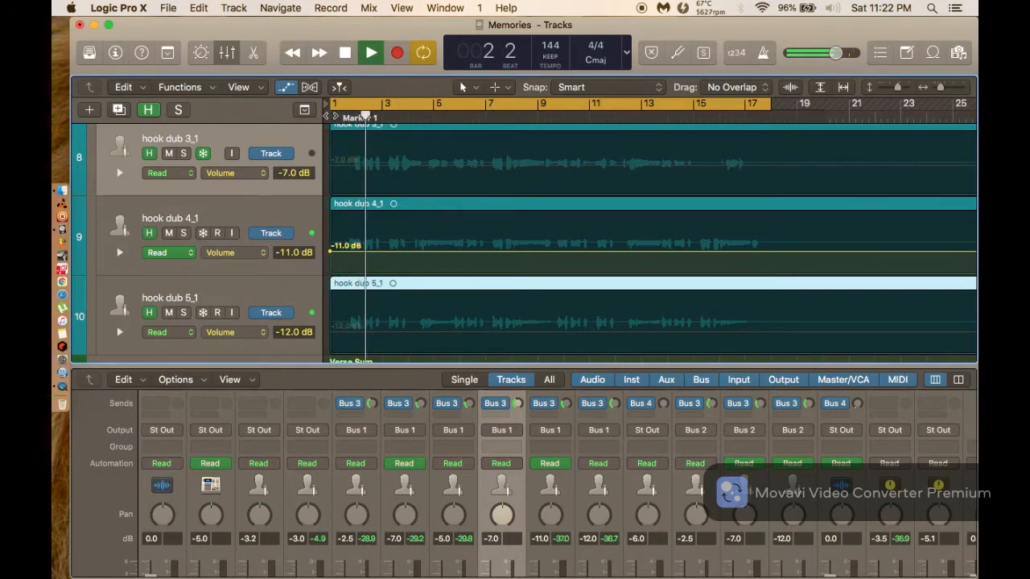
left_click(330, 258)
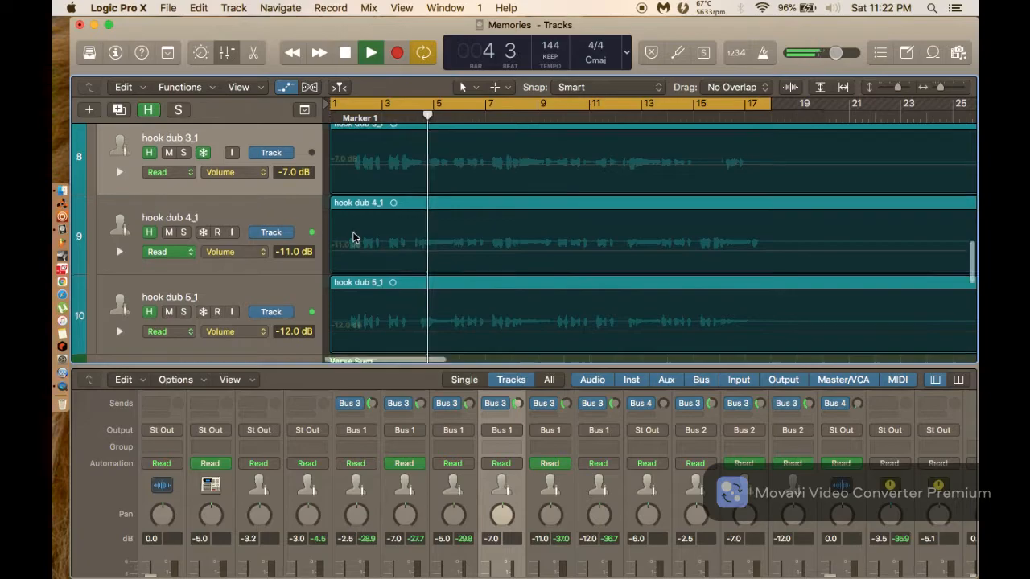
scroll(351, 236, "down", 3)
left_click(183, 252)
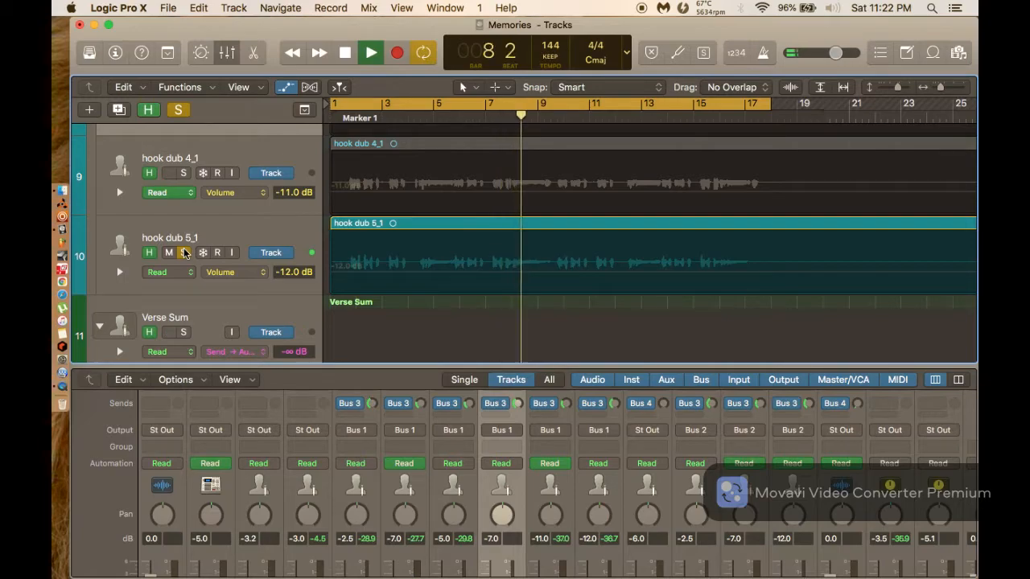
left_click(183, 253)
key("space")
scroll(182, 256, "up", 3)
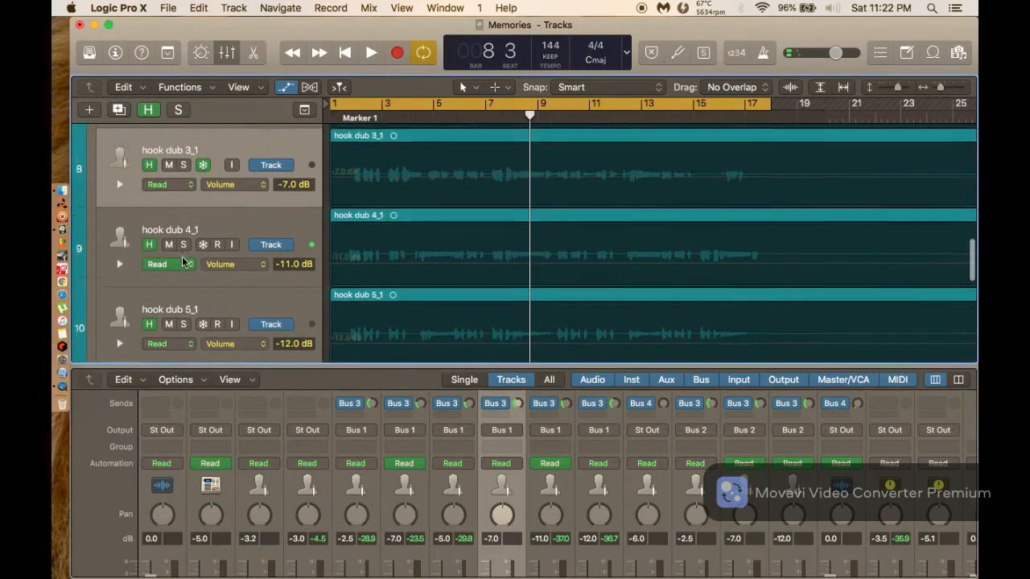
Solo hook dub 4_1, play it from bar 1 beat 3 for a few bars, and stop playback.
left_click(184, 257)
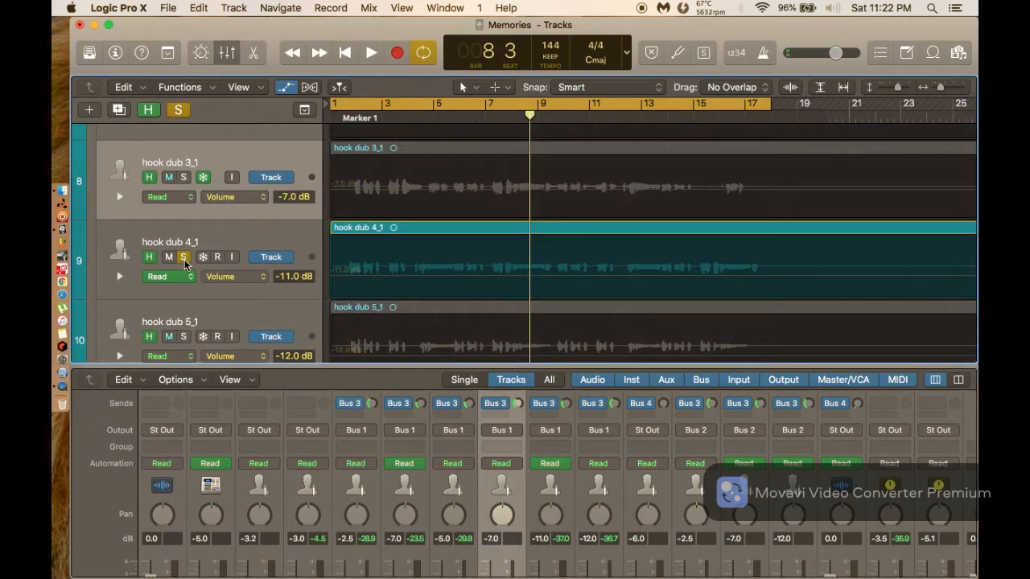
left_click(342, 121)
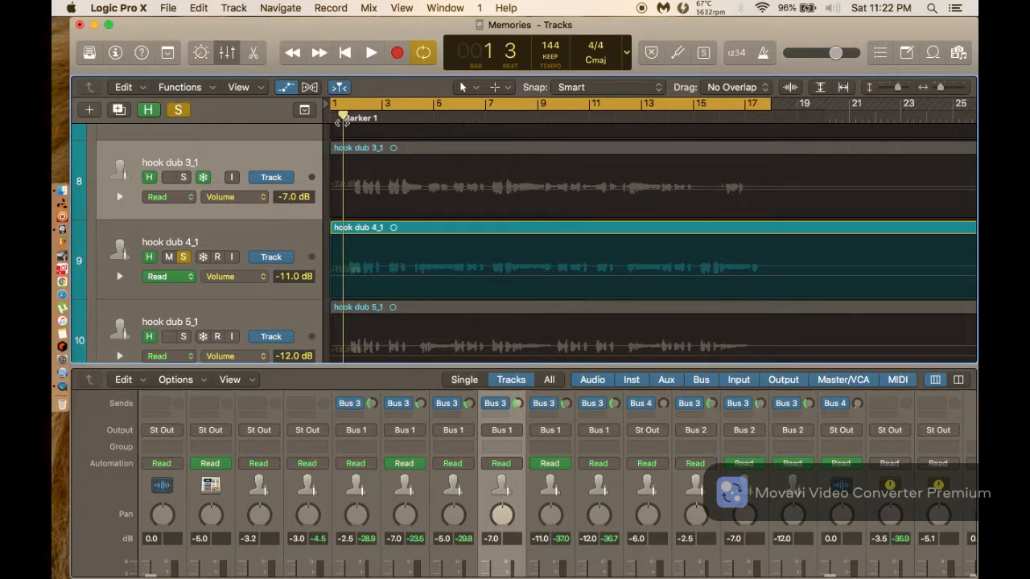
key("space")
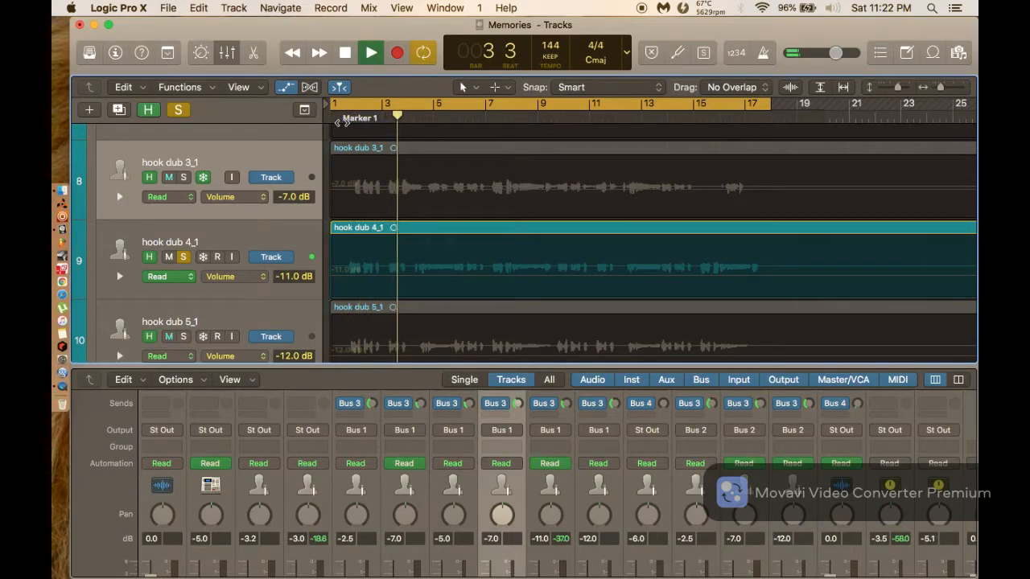
key("space")
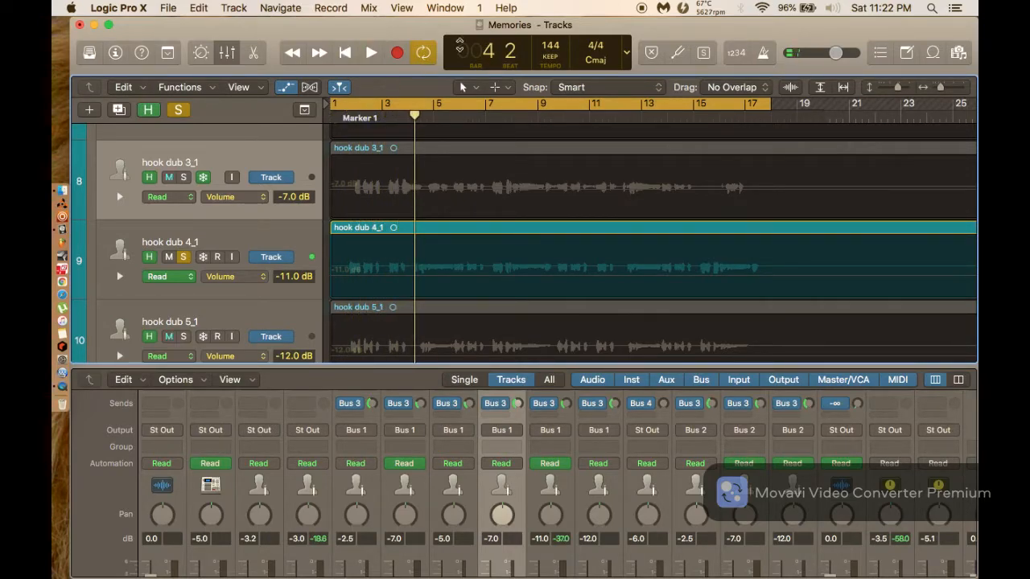
Insert a stereo Direction Mixer on the hook dub 4_1 channel between the FF Pro-Q 3 and Spread effects.
left_click(211, 234)
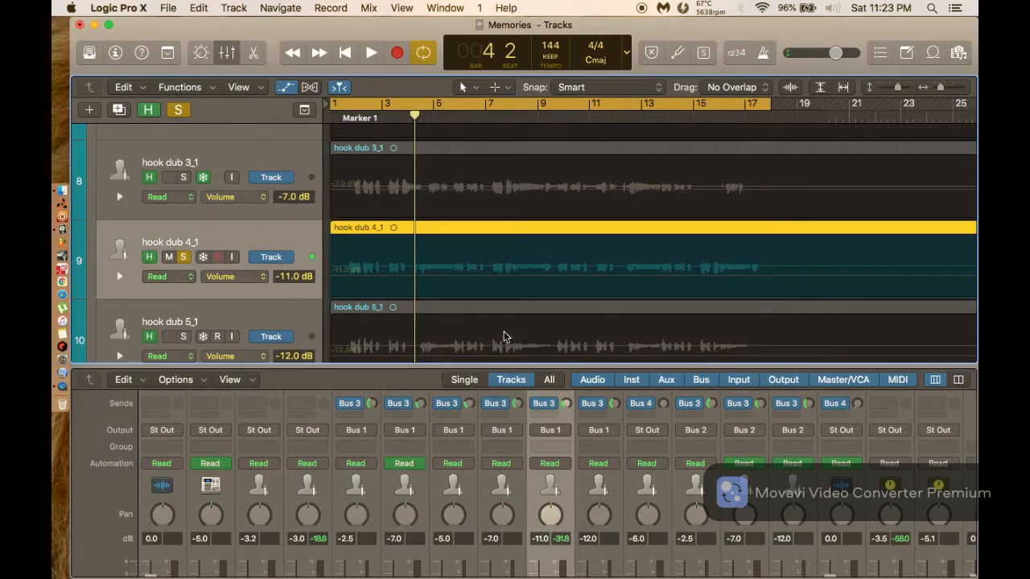
scroll(551, 483, "up", 5)
scroll(538, 424, "down", 5)
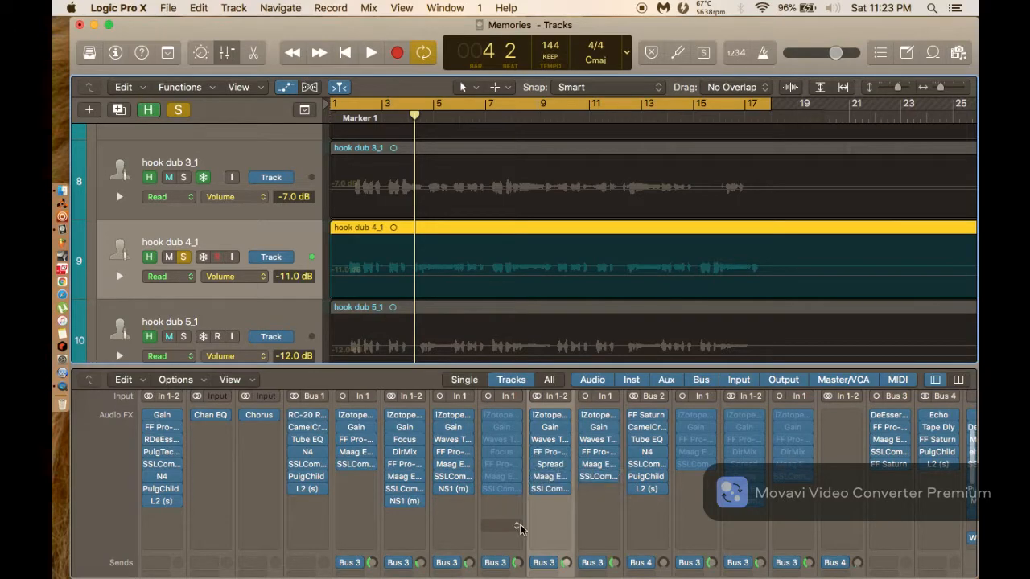
left_click(552, 462)
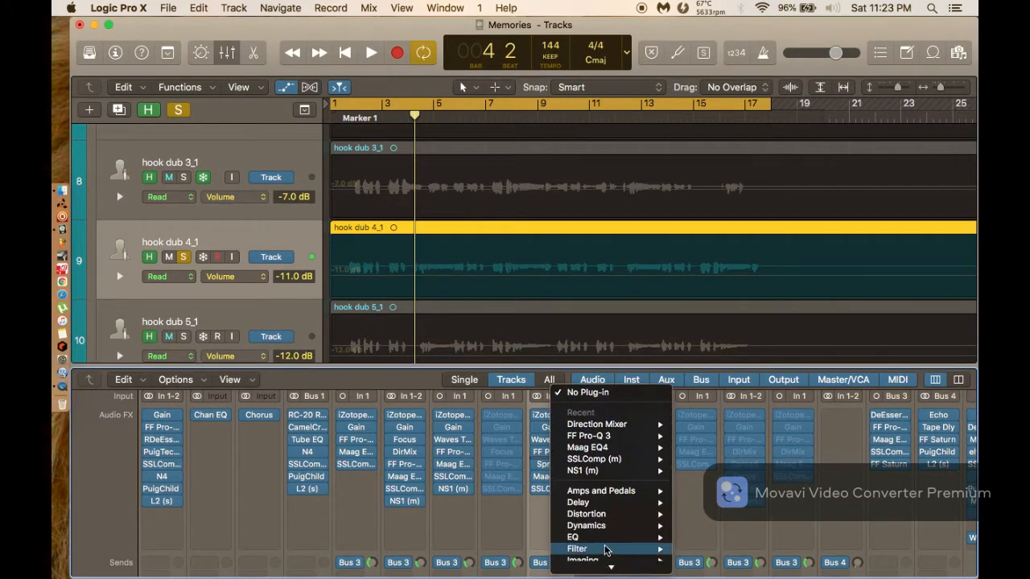
mouse_move(609, 424)
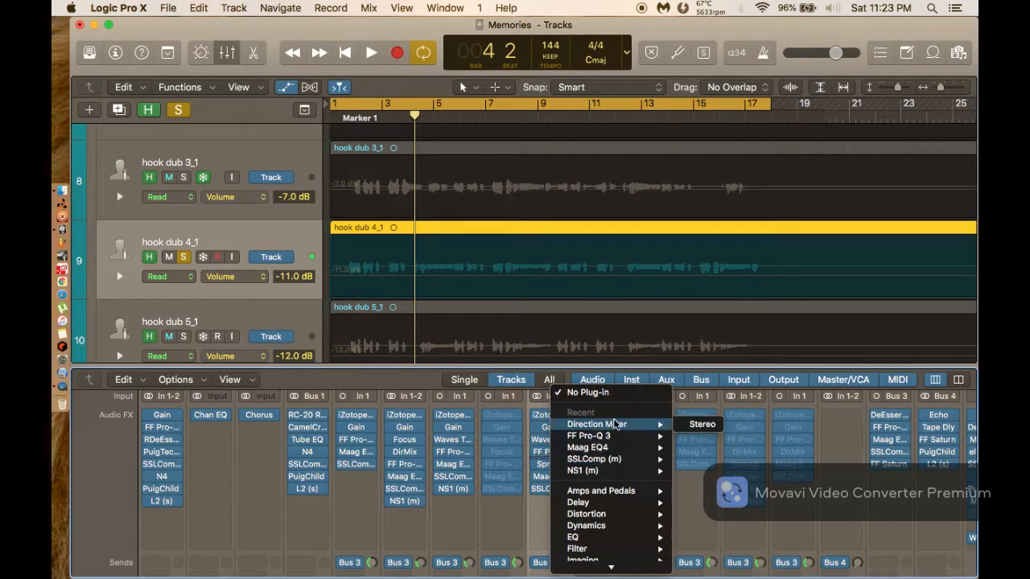
left_click(687, 419)
Check the direction automation on hook dub 1_1, return the playhead to bar 1, and move the Direction Mixer window off the track headers.
scroll(436, 190, "up", 5)
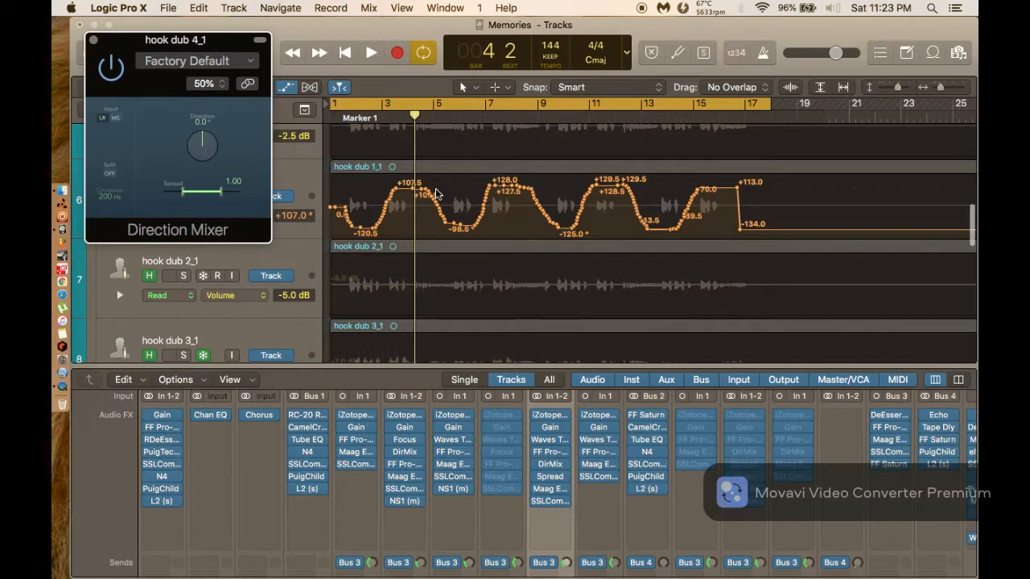
scroll(435, 194, "down", 5)
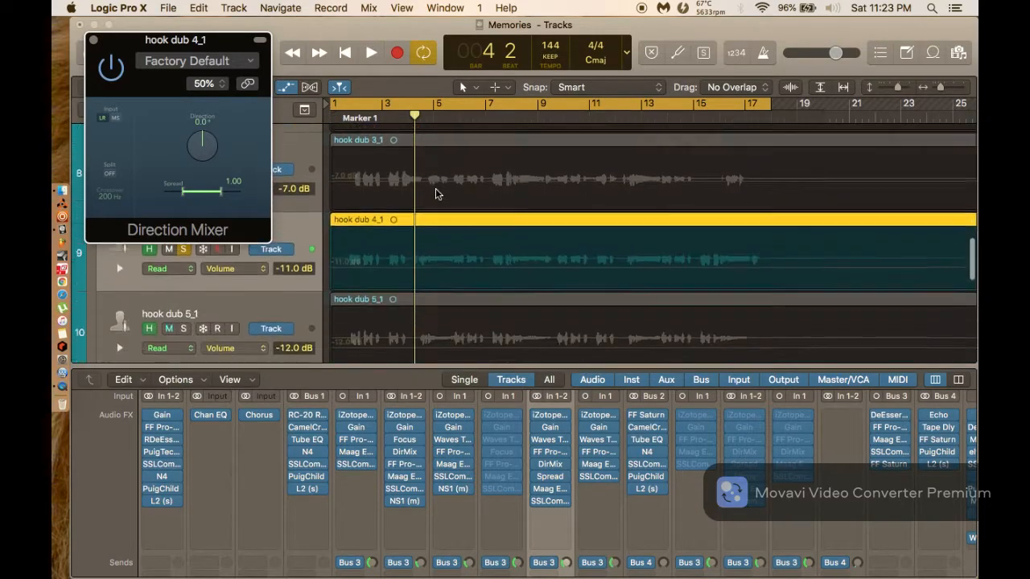
left_click(351, 125)
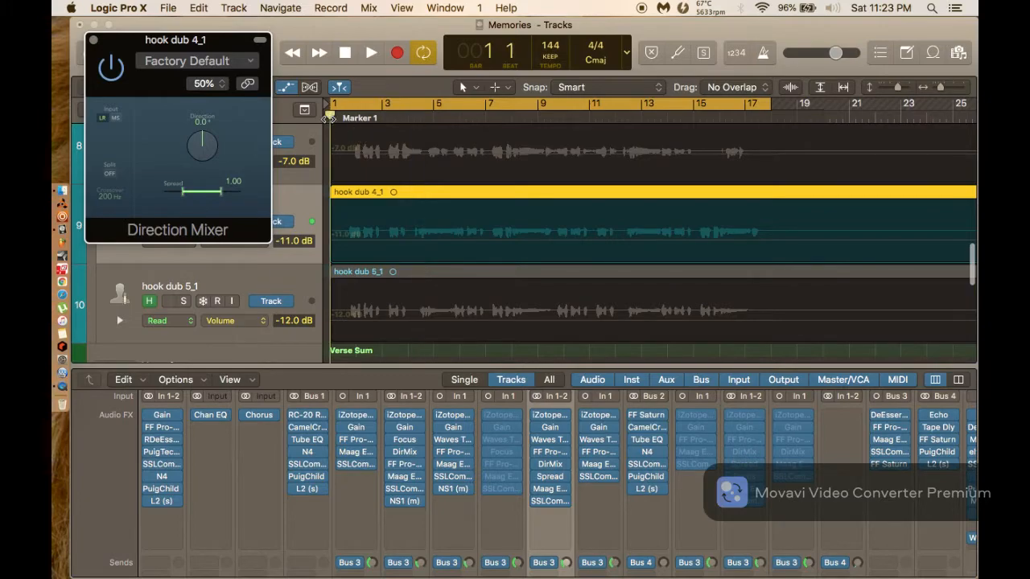
left_click_drag(168, 48, 505, 15)
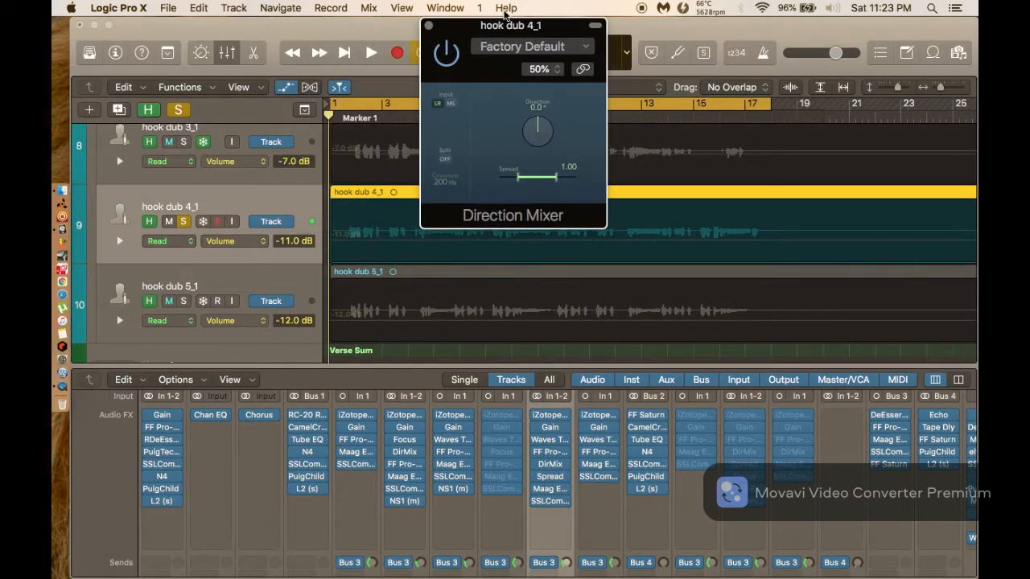
Look through the automation parameters available for hook dub 4_1, including the Direction parameter of DirMix, without choosing one.
left_click(237, 241)
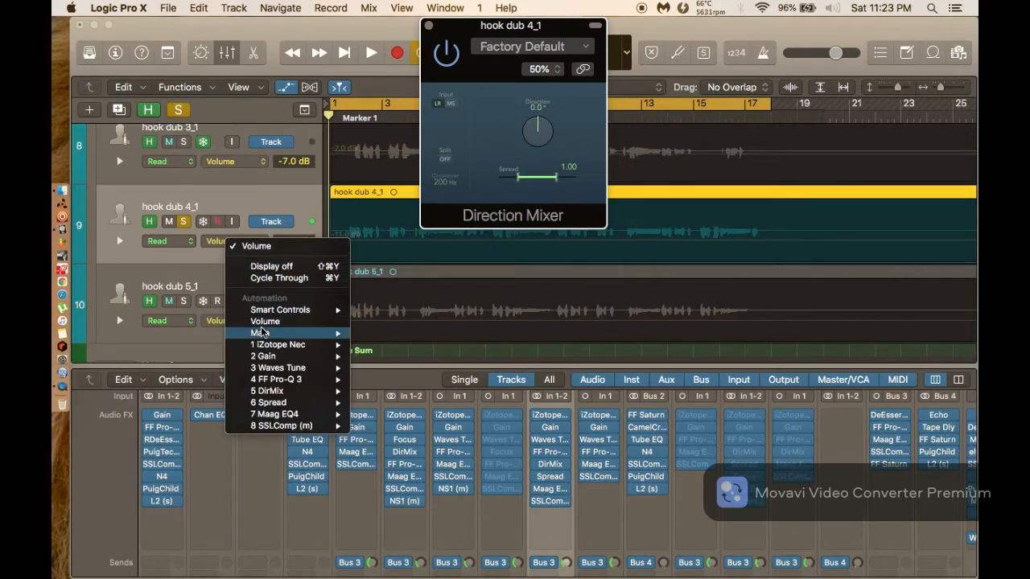
mouse_move(263, 331)
mouse_move(288, 361)
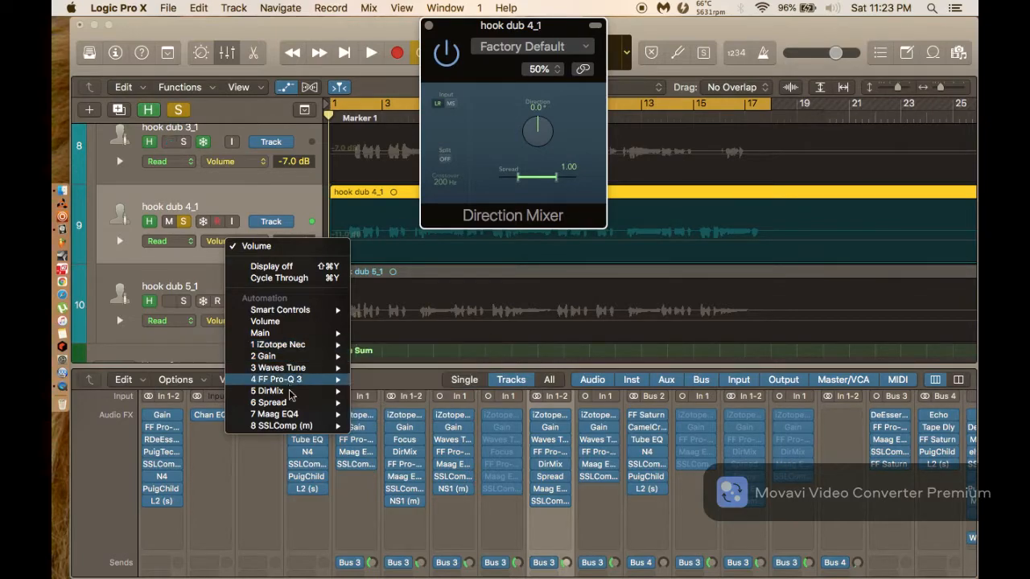
mouse_move(291, 391)
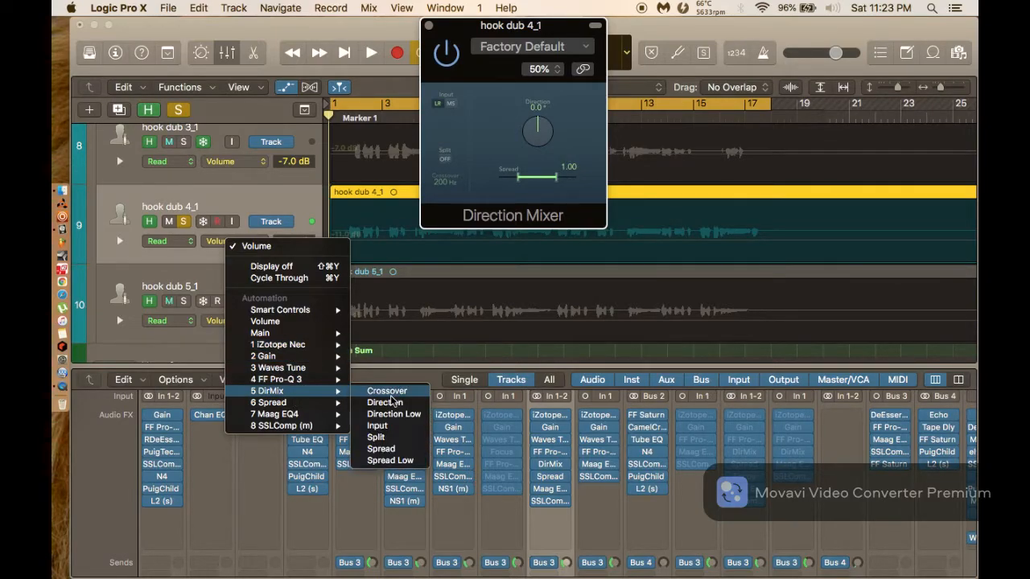
left_click(231, 199)
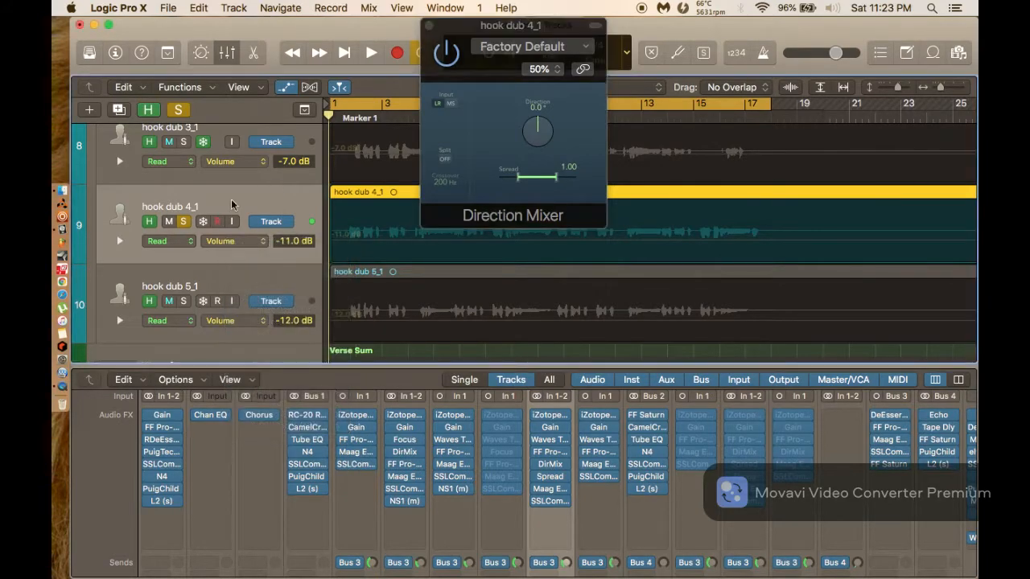
Set the automation mode of hook dub 4_1 to Touch and look over its automation parameter list again.
left_click(163, 241)
left_click(173, 250)
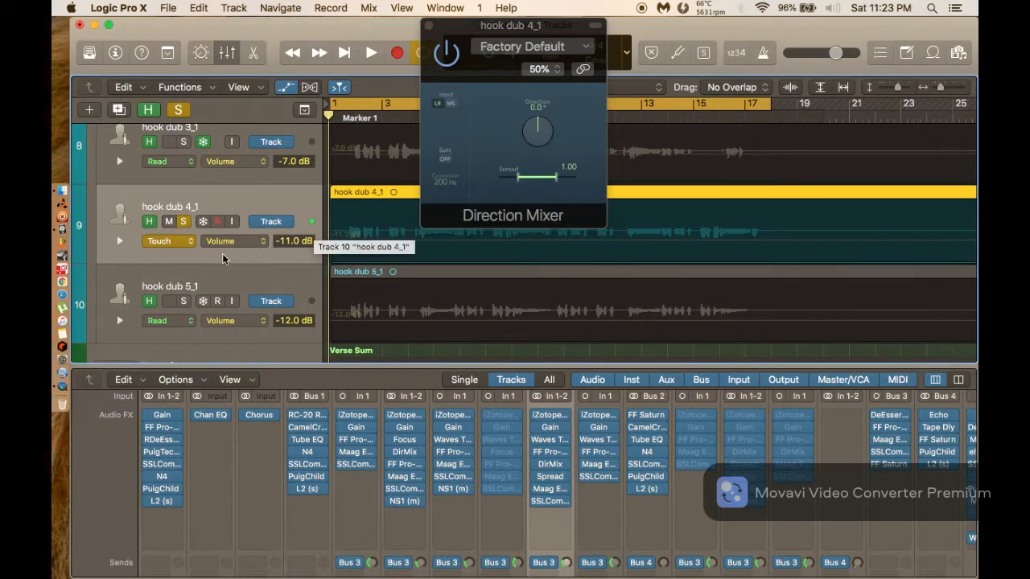
left_click(251, 241)
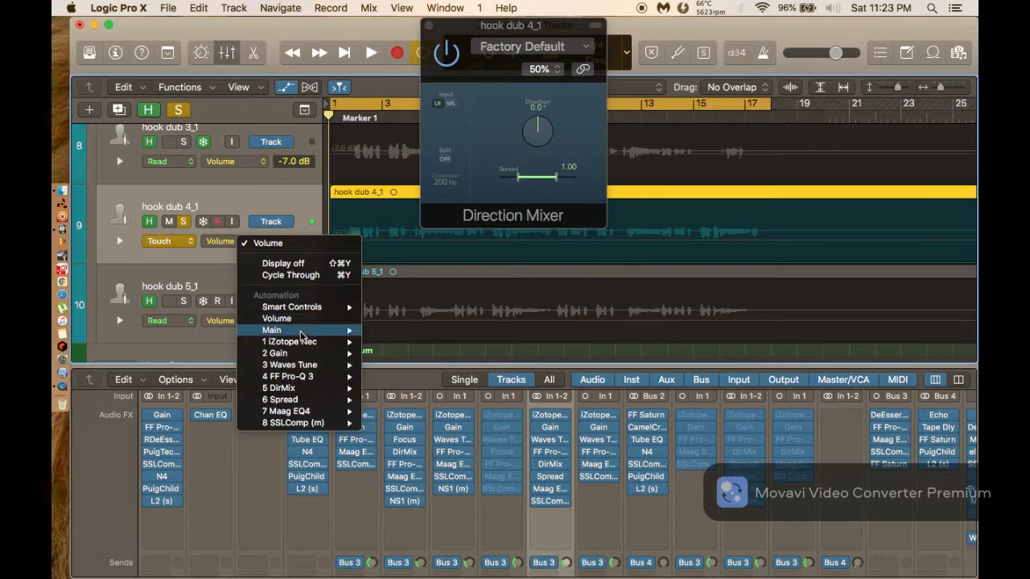
mouse_move(302, 333)
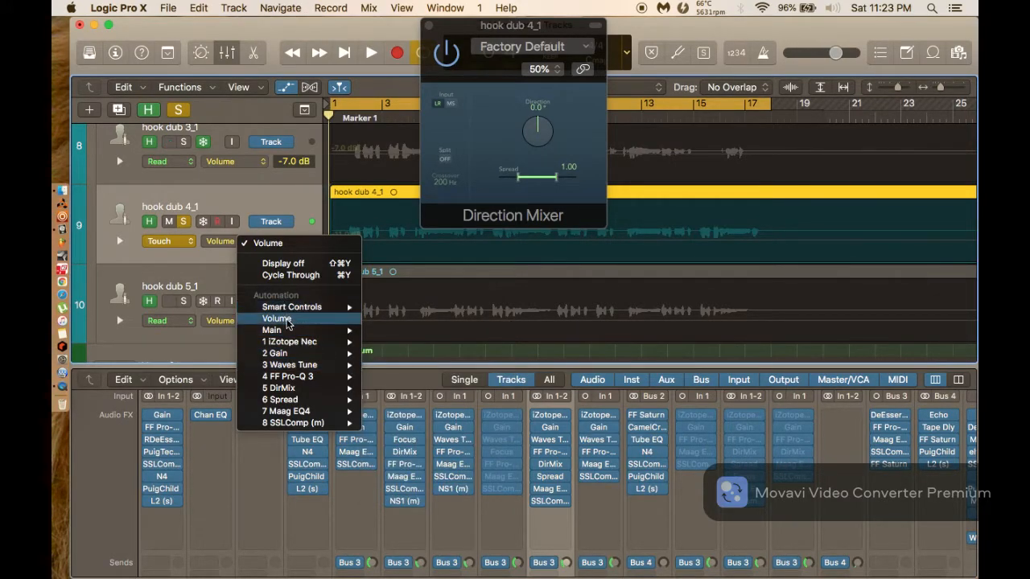
mouse_move(300, 311)
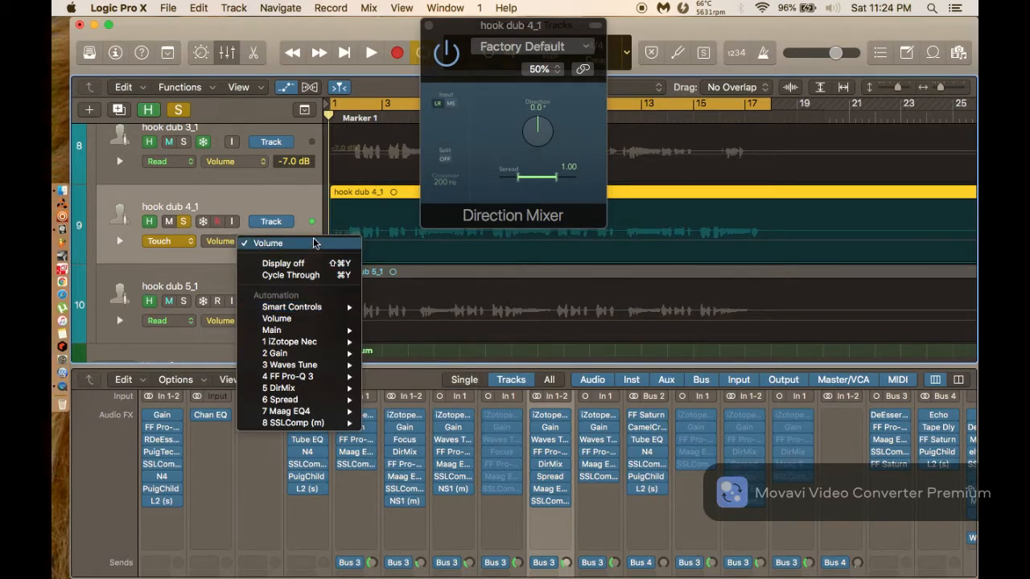
left_click(272, 198)
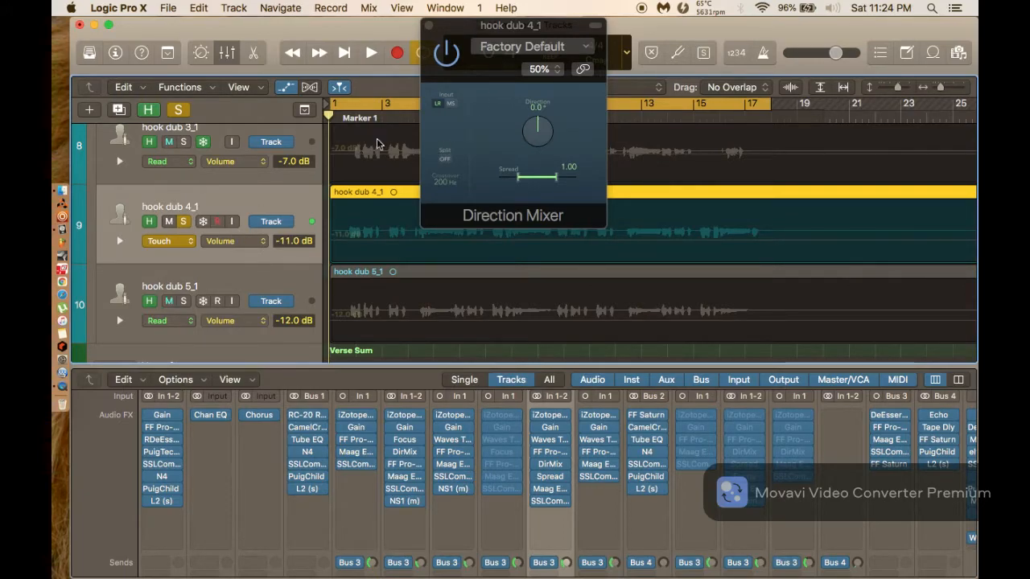
Try recording a Direction automation move to -66° on hook dub 4_1 during playback, stop, and undo the recorded automation.
key("space")
left_click_drag(537, 133, 539, 165)
key("space")
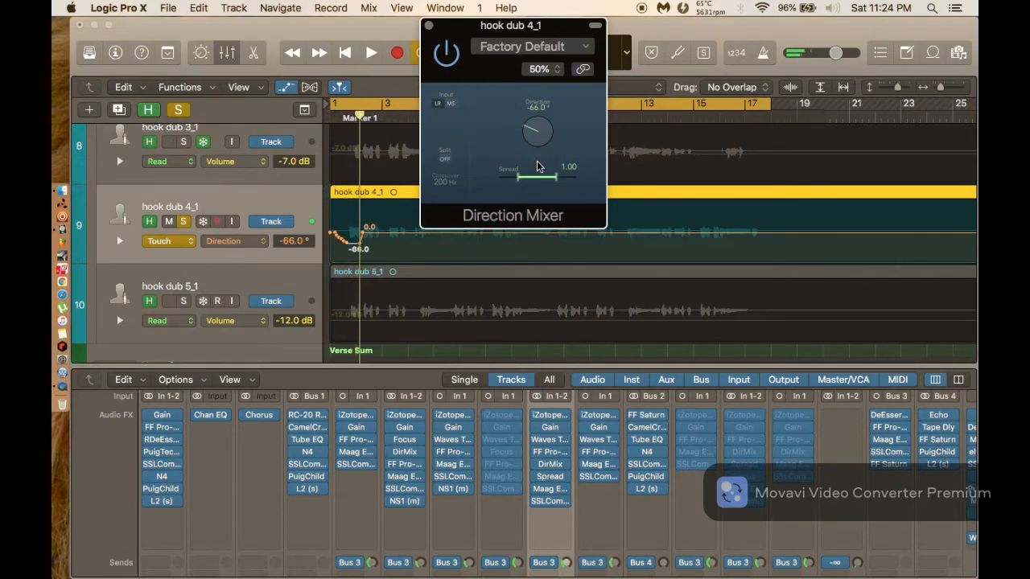
key("super+z")
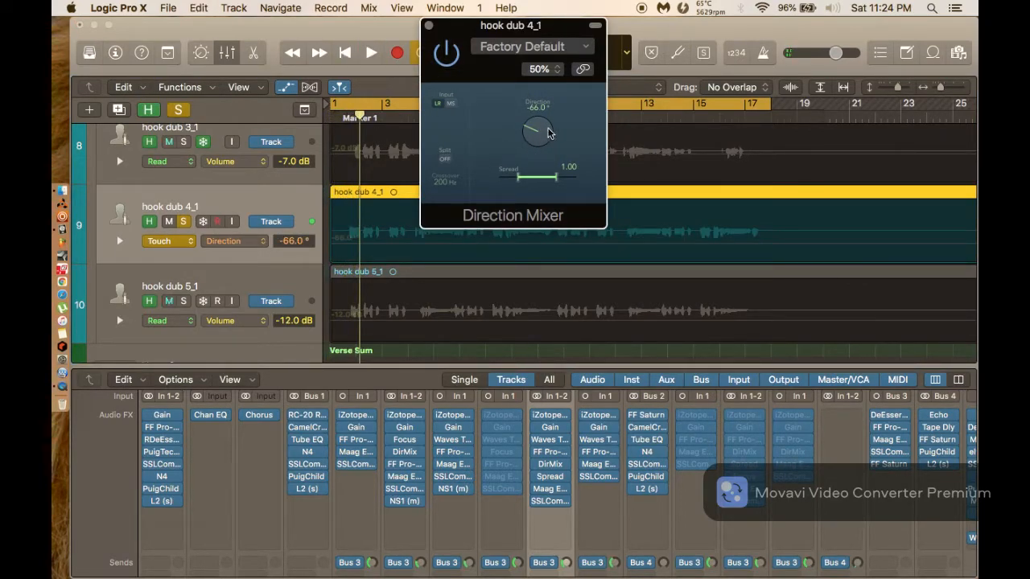
Set DirMix Direction to +81.5° and record Touch automation on hook dub 4_1 during playback, swinging Direction between about +155° and -151° until bar 17.
left_click_drag(540, 133, 539, 100)
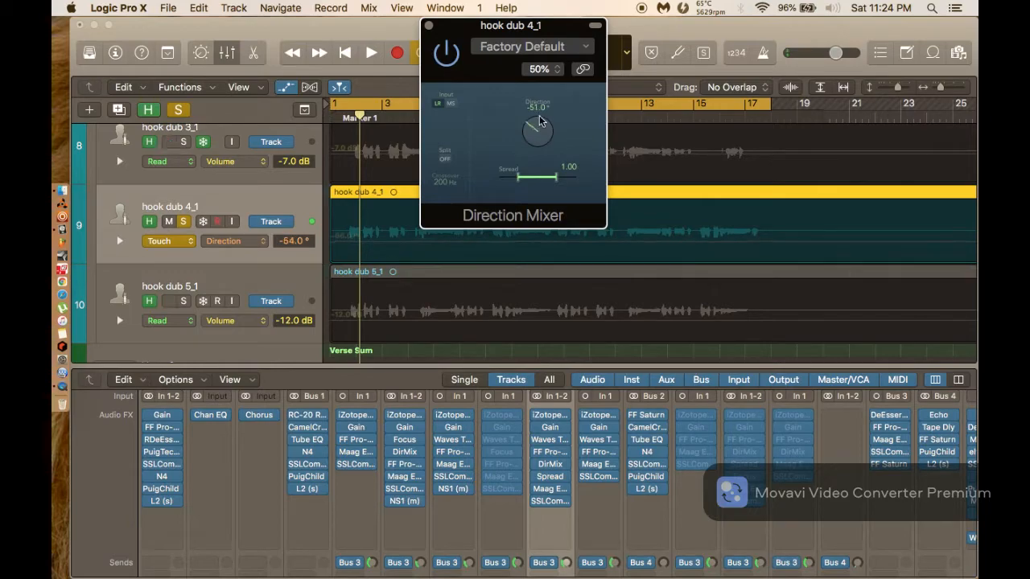
left_click_drag(539, 44, 539, 42)
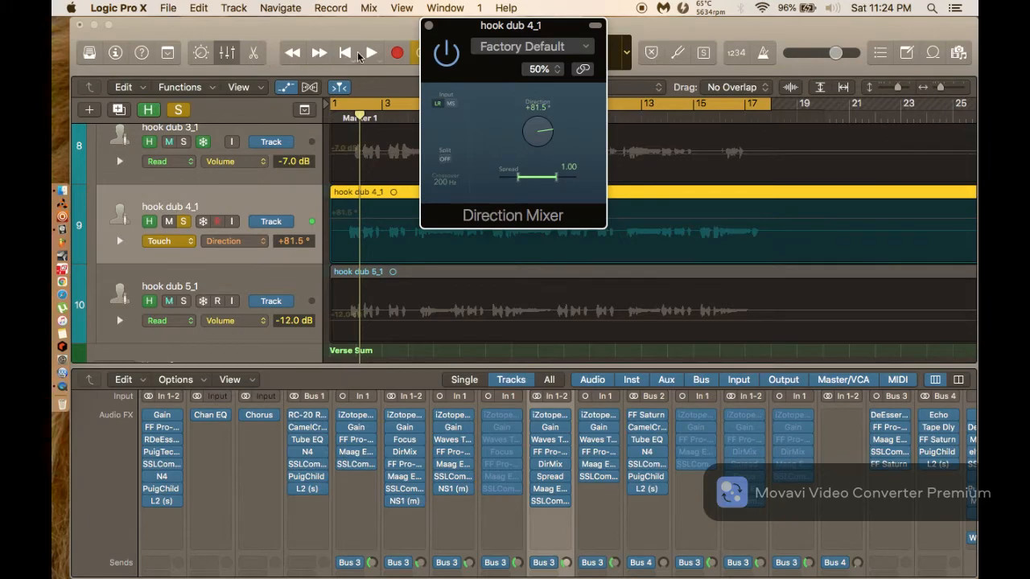
left_click(370, 54)
left_click_drag(537, 139, 543, 91)
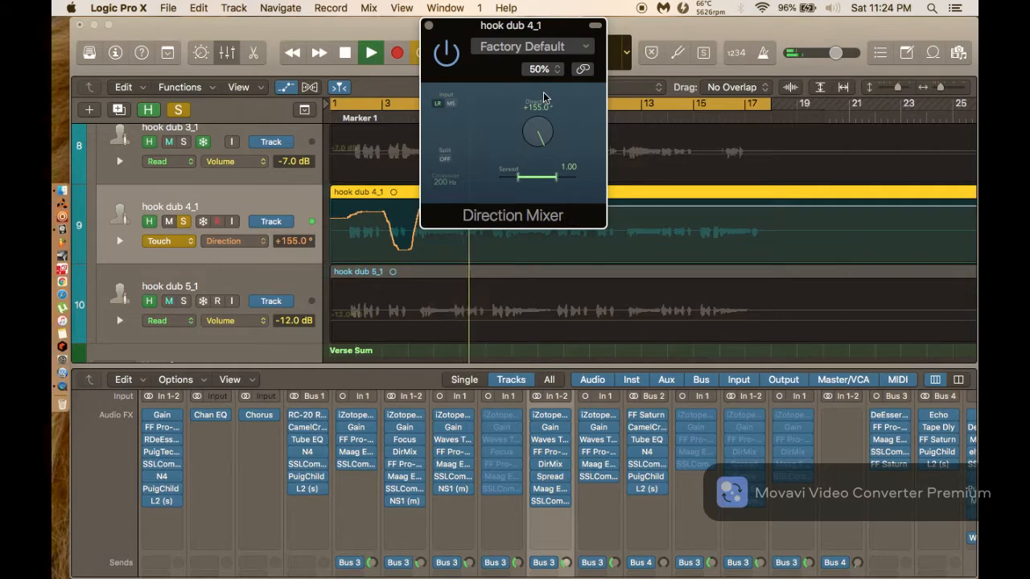
left_click_drag(544, 94, 546, 260)
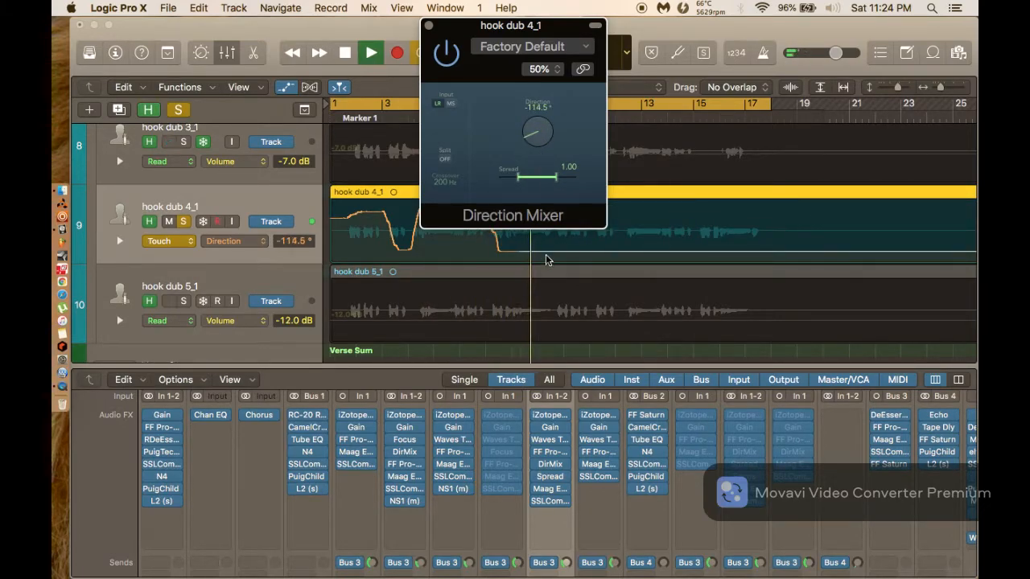
left_click_drag(546, 260, 580, 113)
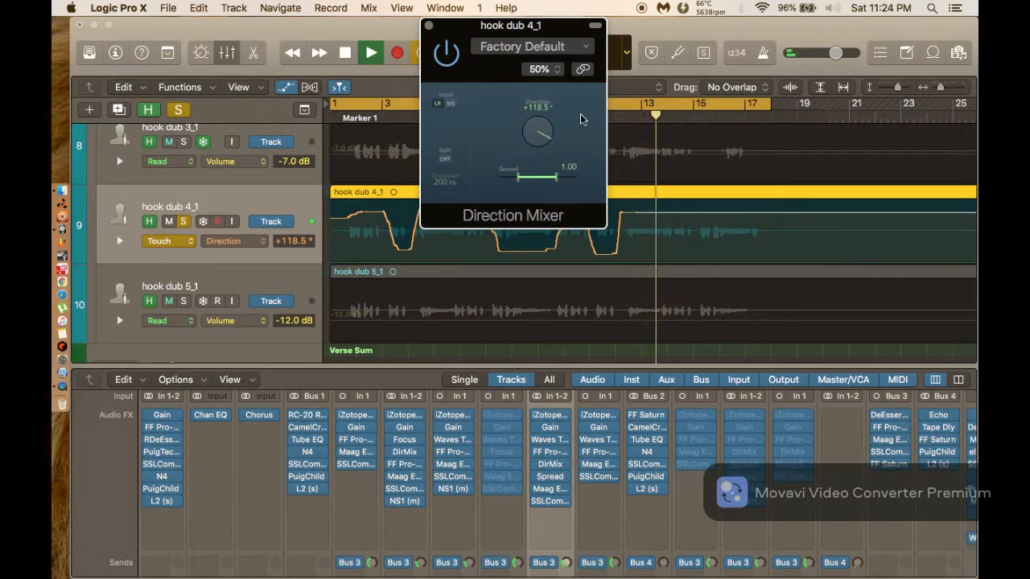
left_click_drag(579, 114, 585, 281)
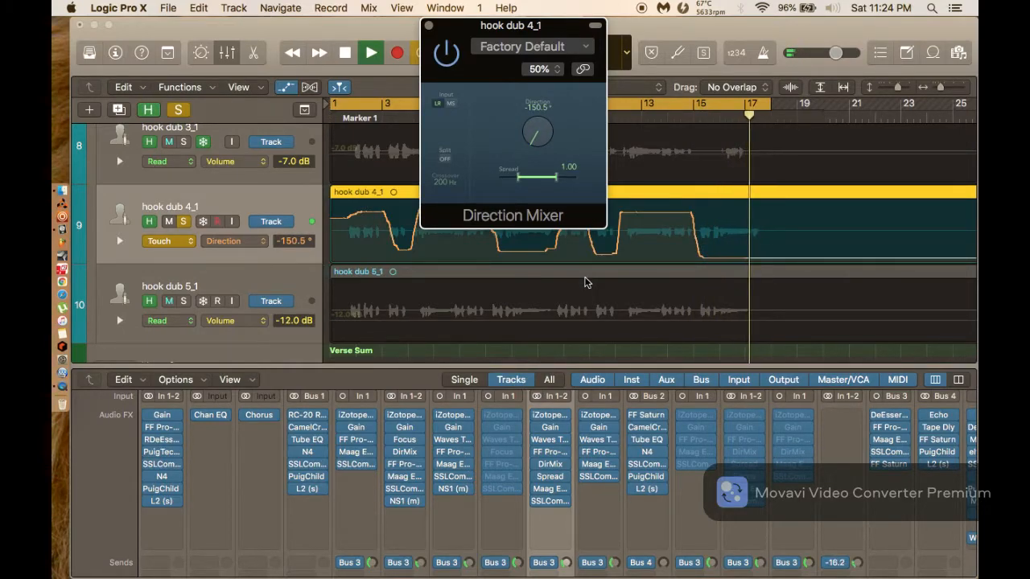
key("space")
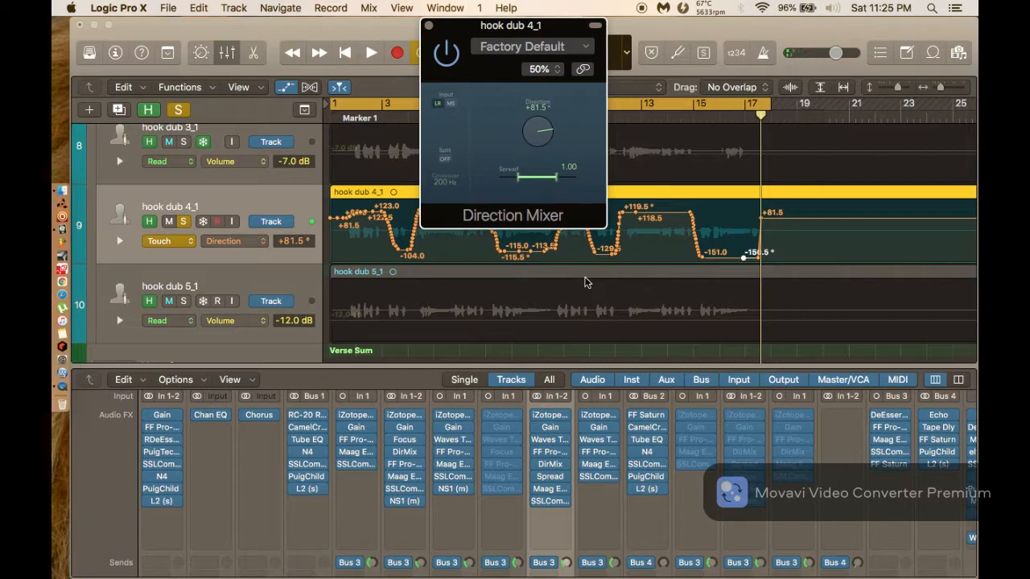
Close the Direction Mixer and shift the falling ramp near bar 3 and the rising ramp near bar 4 of hook dub 4_1's Direction automation slightly earlier.
left_click(429, 27)
key("super+Right")
key("super+Right")
key("super+Right")
scroll(414, 206, "left", 14)
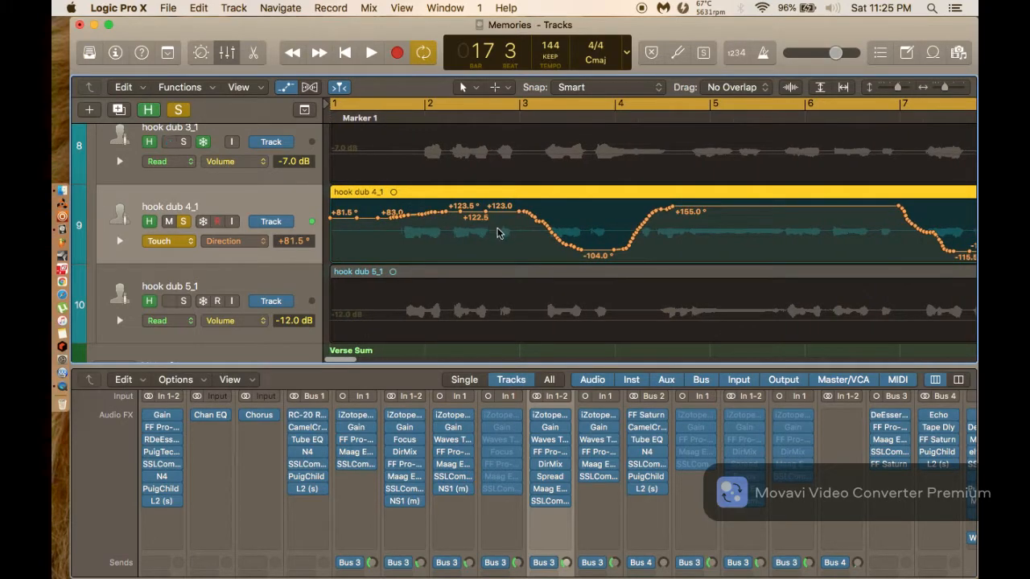
left_click_drag(510, 205, 536, 206)
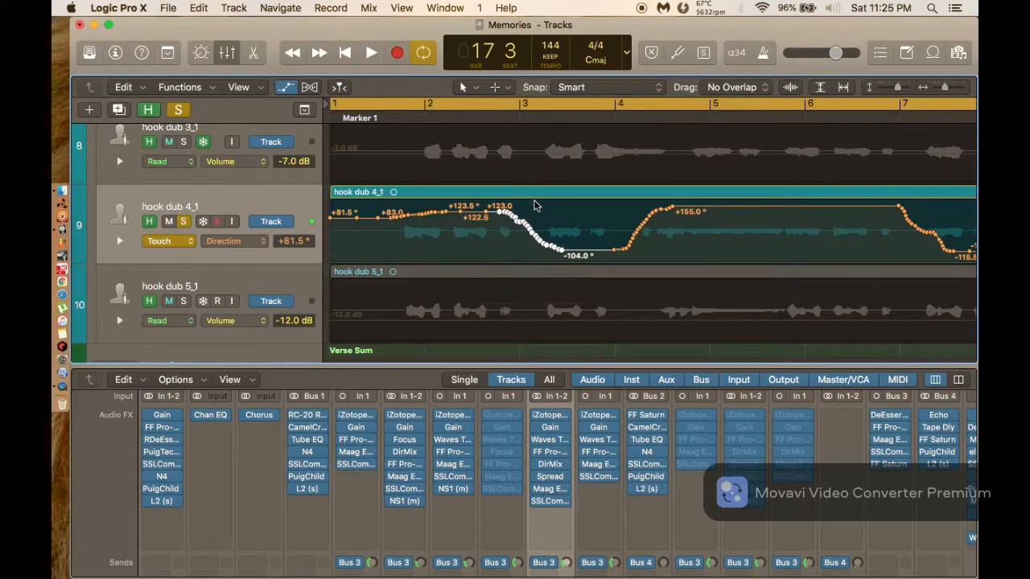
left_click_drag(608, 212, 684, 265)
left_click_drag(653, 223, 643, 224)
scroll(642, 224, "right", 2)
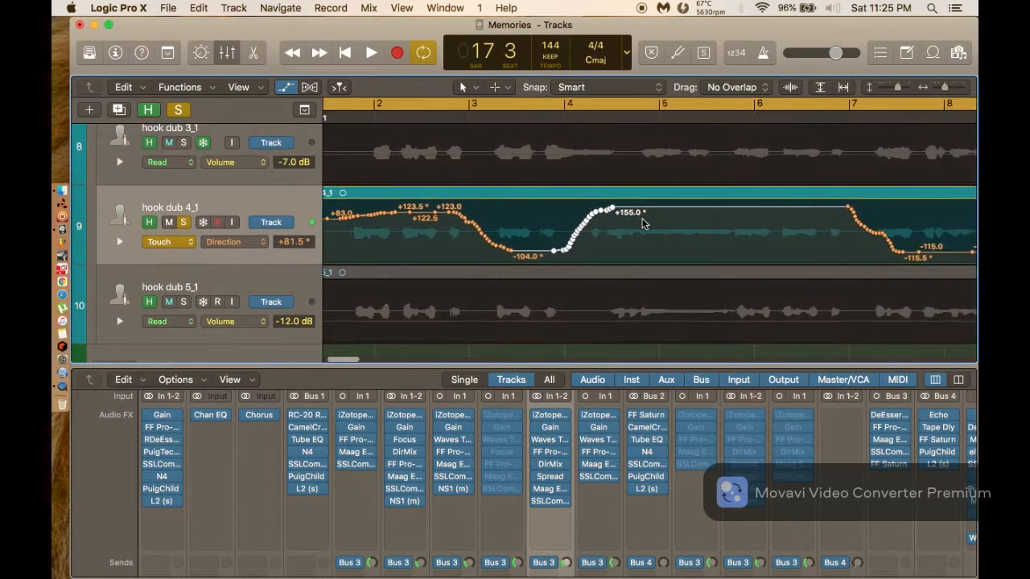
scroll(511, 230, "left", 2)
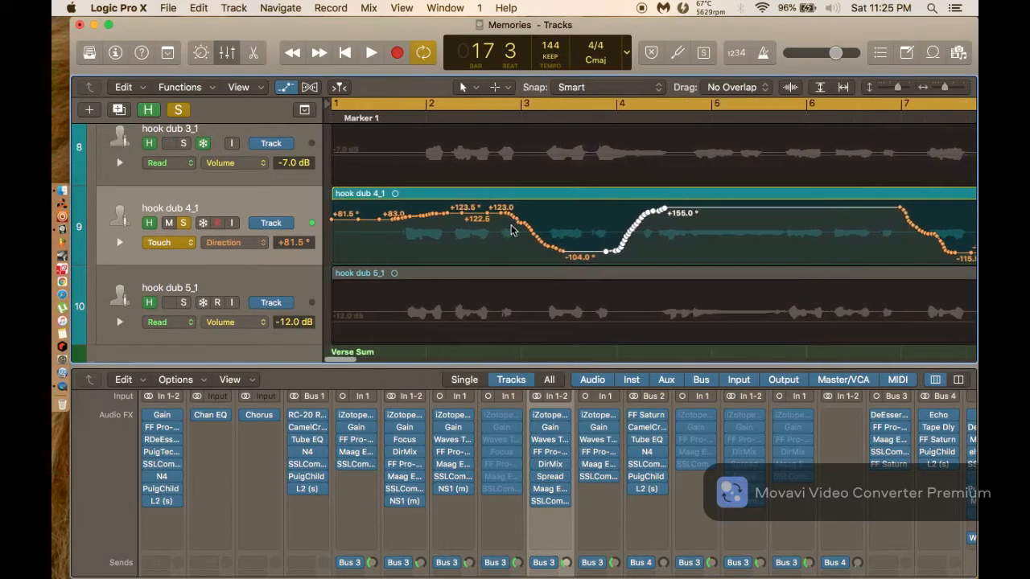
Shift the falling Direction ramp near bar 7 and the rising ramp before bar 10 on hook dub 4_1 slightly earlier, undoing stray edits.
scroll(511, 229, "right", 15)
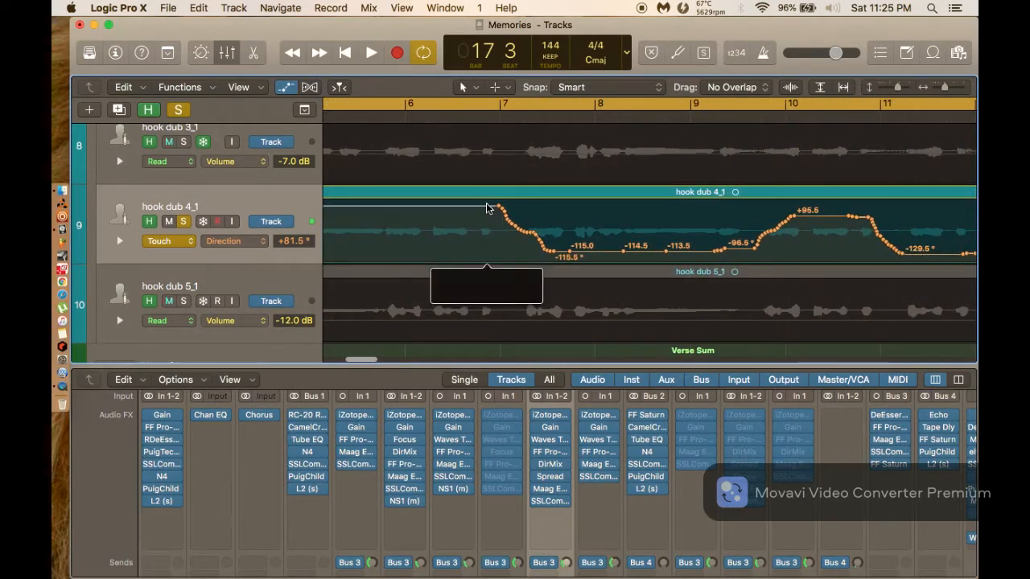
left_click(555, 255)
left_click_drag(557, 258, 501, 214)
key("super+z")
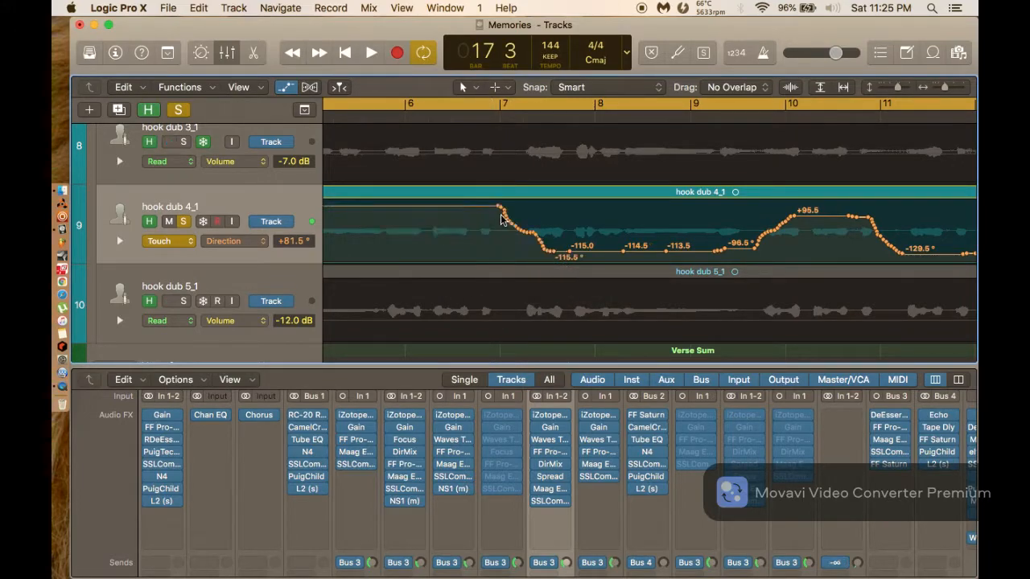
left_click_drag(460, 219, 693, 228)
scroll(536, 230, "right", 5)
key("super+z")
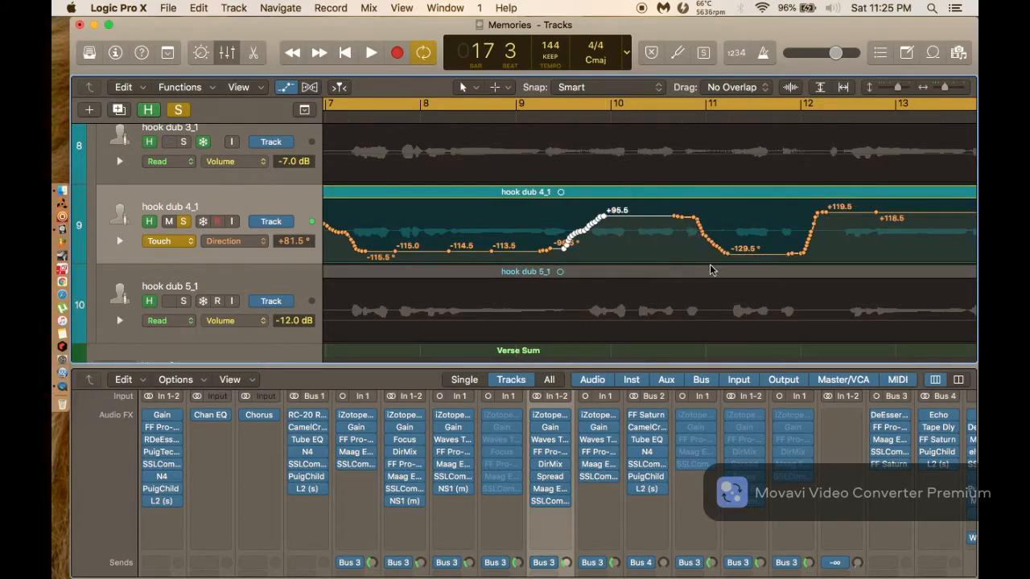
Try to move the falling Direction ramp near bar 11 on hook dub 4_1 and undo the changes.
mouse_move(747, 258)
left_mouse_down()
mouse_move(697, 251)
mouse_move(740, 261)
mouse_move(731, 260)
left_mouse_up()
key("super+z")
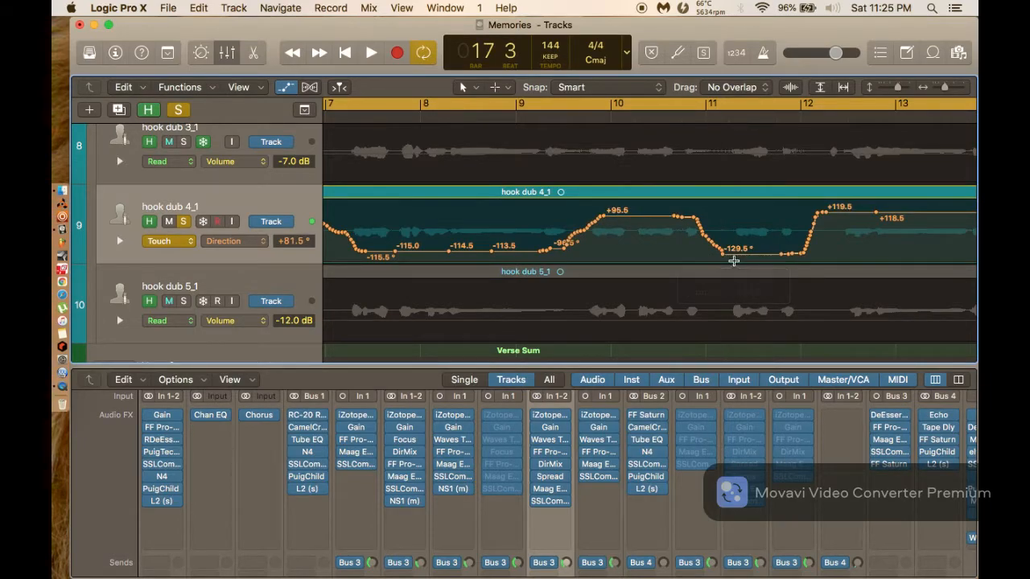
key("super+z")
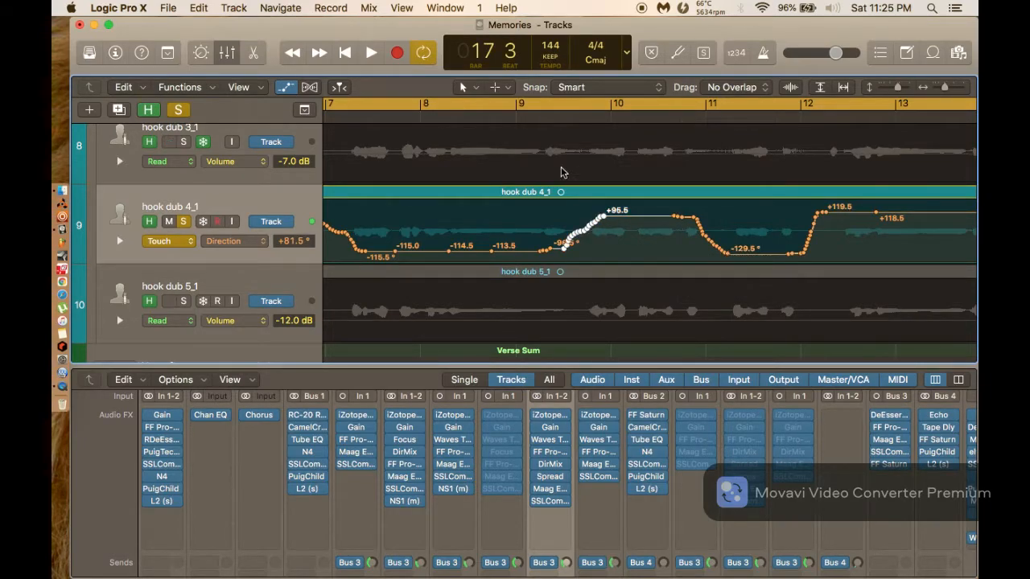
Select the falling Direction ramp near bar 11 on hook dub 4_1 with the Automation Select Tool and nudge its points.
left_click(467, 87)
left_click(513, 294)
left_click_drag(665, 210, 738, 258)
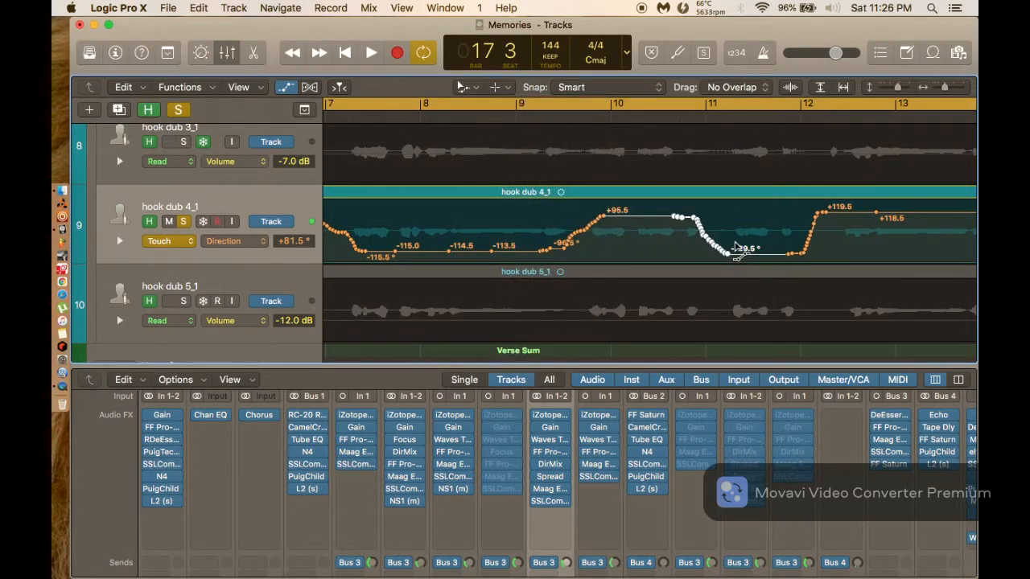
left_click(739, 251)
left_click_drag(663, 208, 747, 274)
left_click_drag(702, 216, 714, 213)
left_click_drag(714, 210, 716, 210)
Check the Direction automation to its end, set hook dub 4_1's automation mode to Read, and turn off the track's solo.
scroll(812, 205, "right", 10)
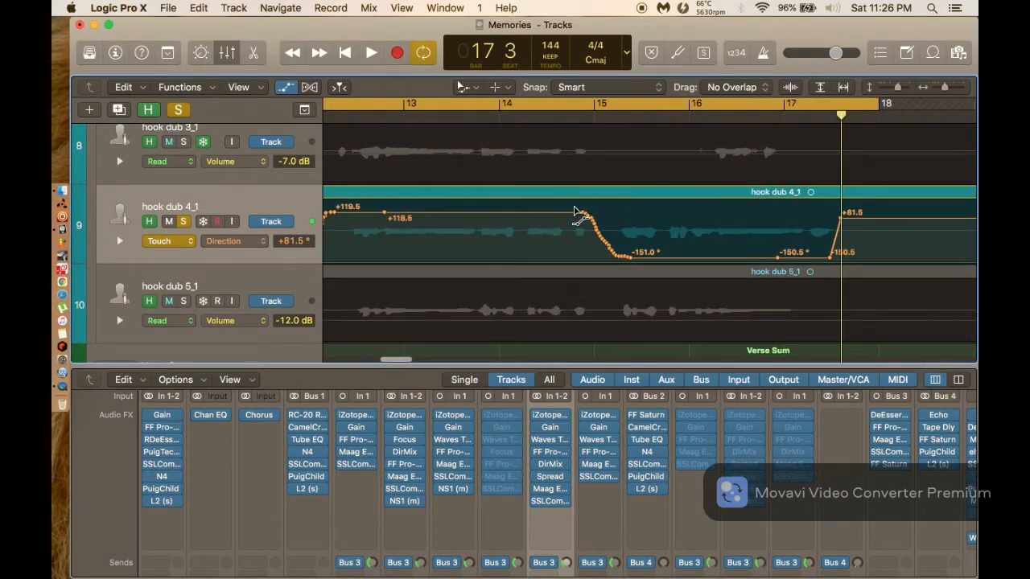
scroll(573, 212, "right", 15)
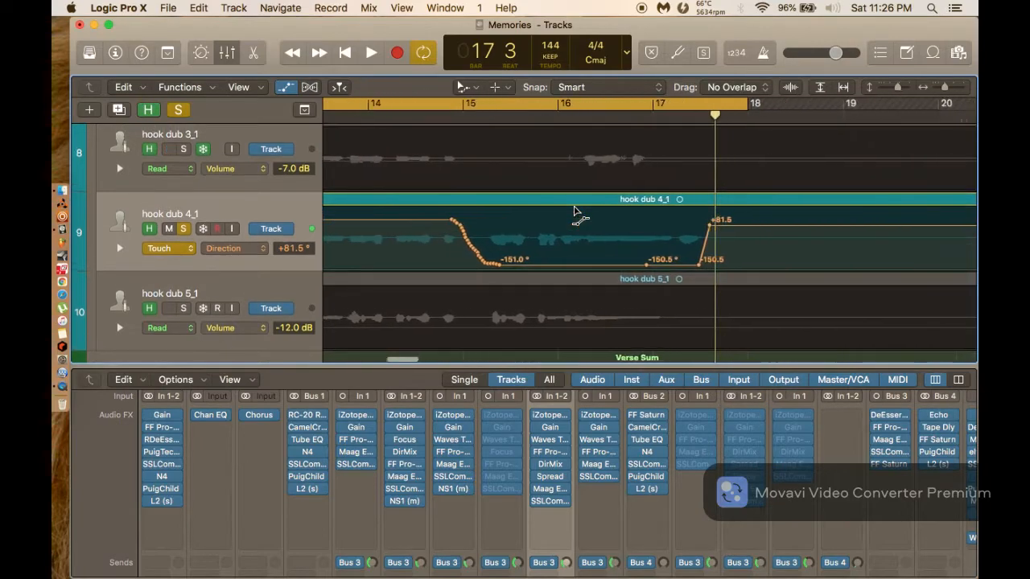
key("super+Left")
key("super+Left")
key("super+Left")
key("super+Left")
key("super+Left")
key("super+Left")
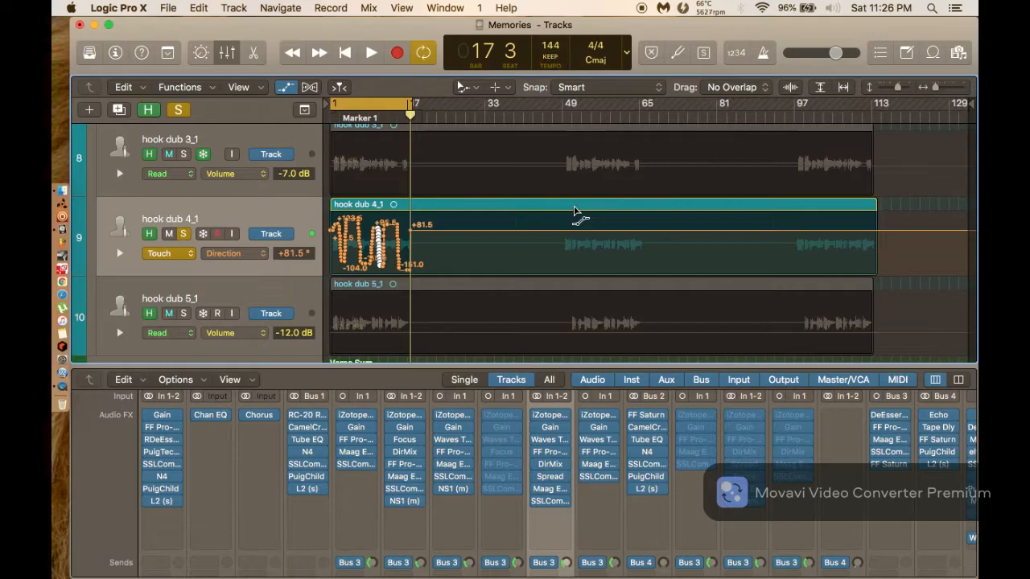
left_click(182, 254)
left_click(183, 240)
left_click(184, 235)
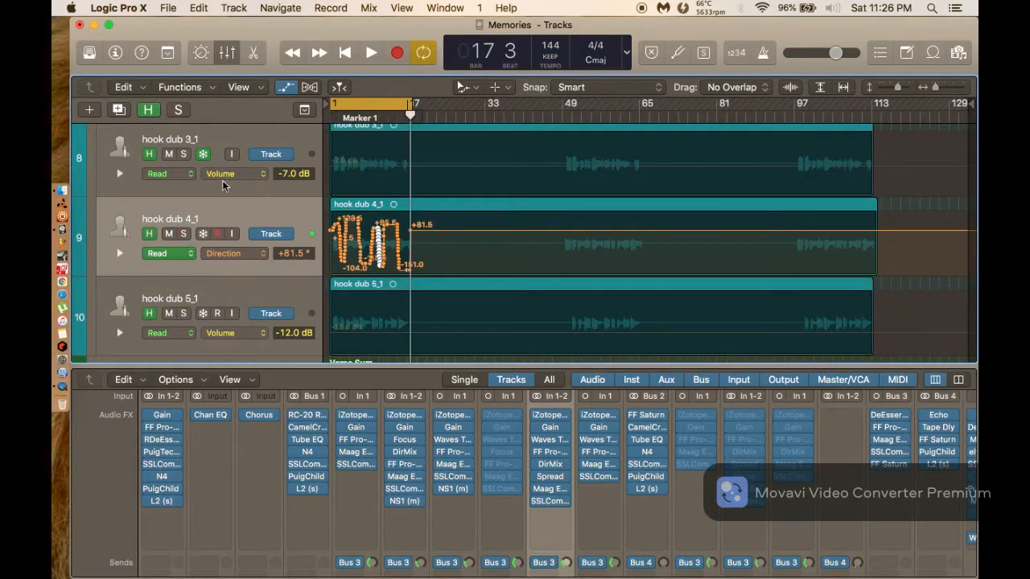
Play the hook from the beginning, muting Beat Mix briefly to hear the vocals alone, and stop playback at bar 17.
scroll(391, 215, "up", 5)
scroll(390, 210, "down", 5)
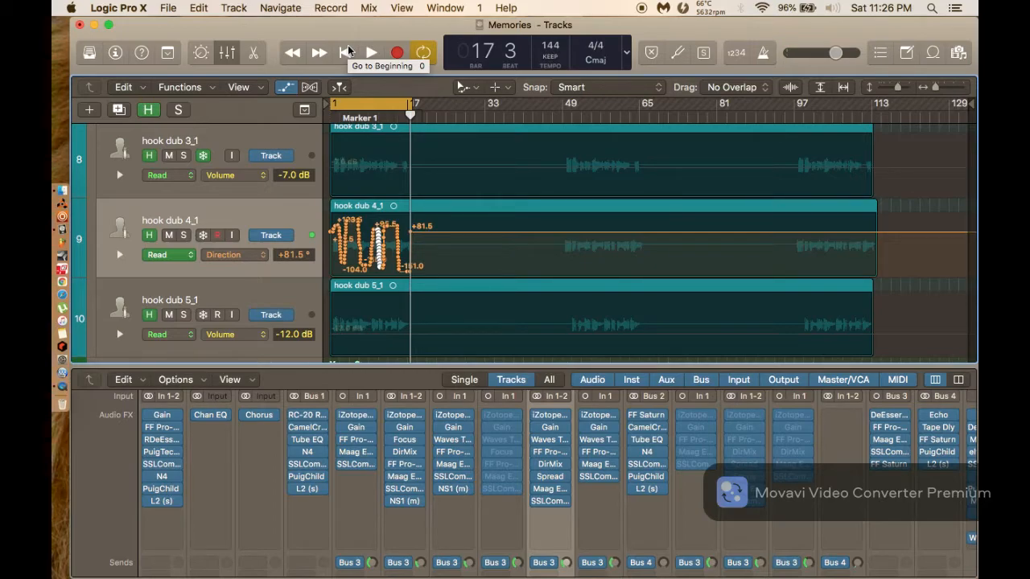
left_click(347, 51)
key("space")
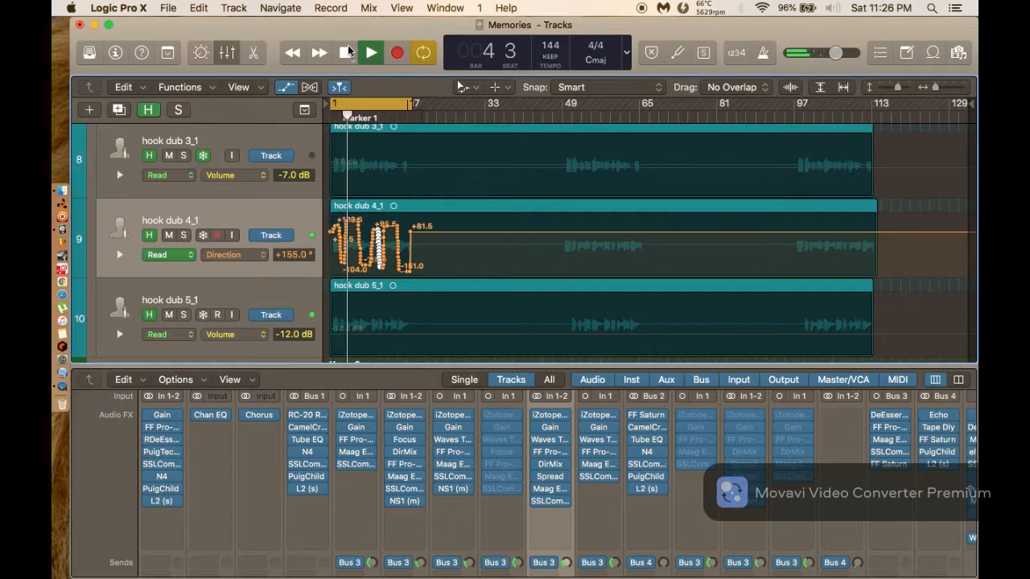
scroll(196, 155, "up", 10)
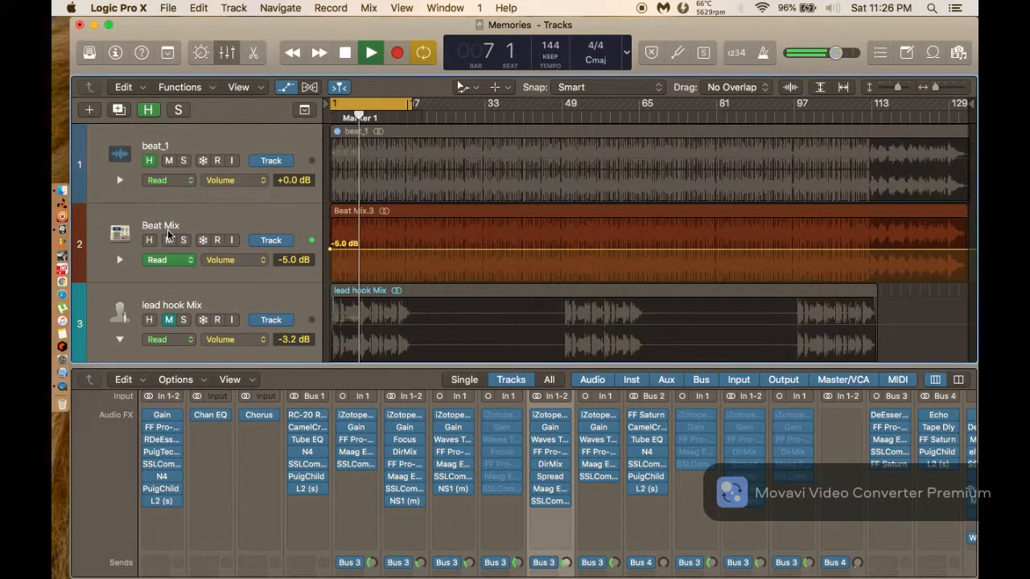
left_click(168, 240)
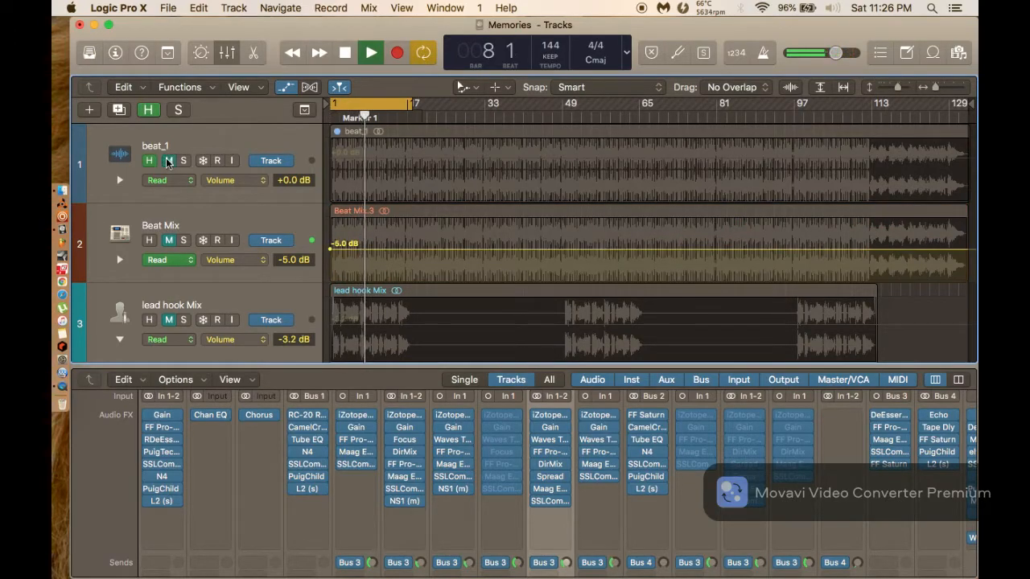
left_click(169, 241)
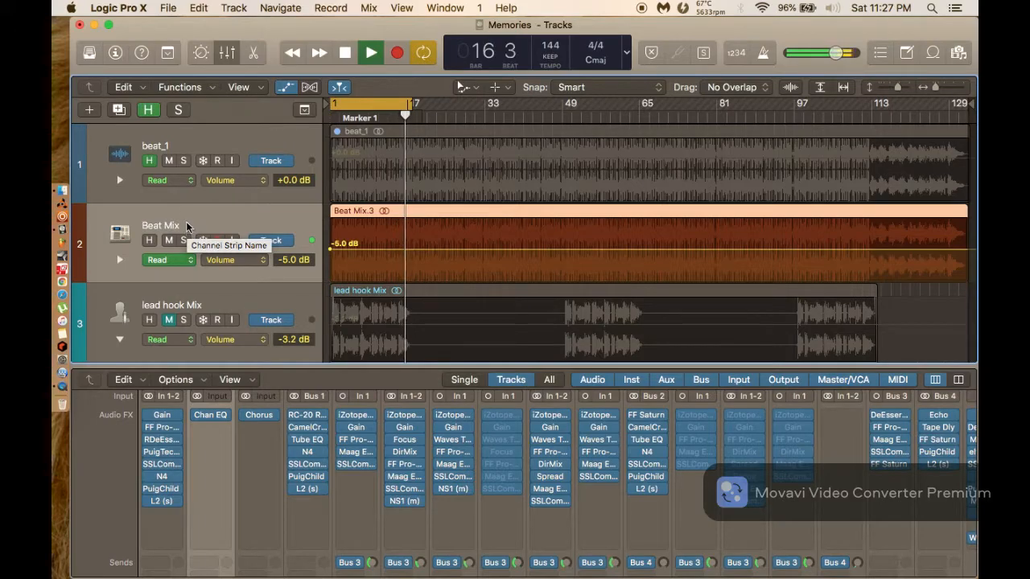
key("space")
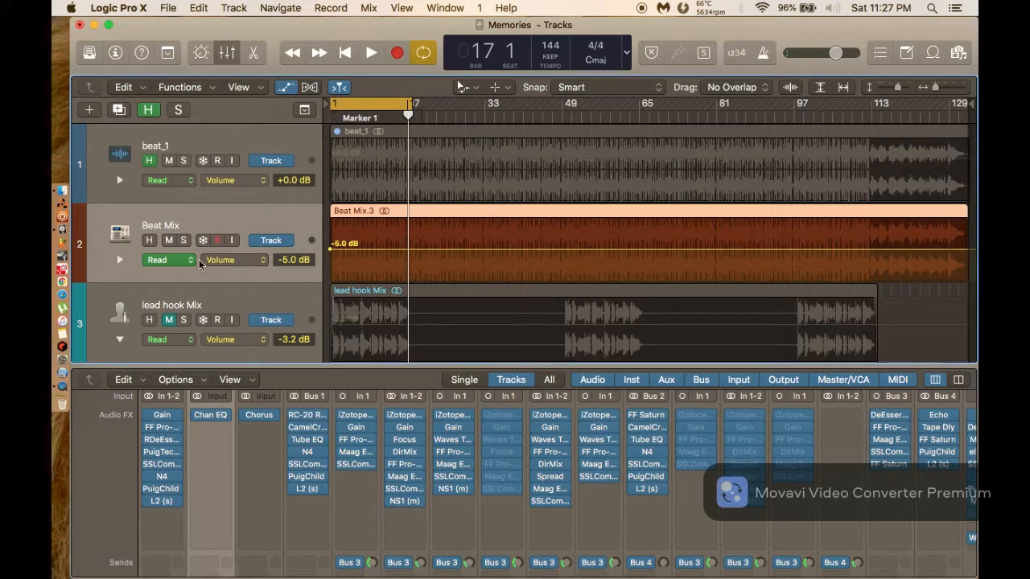
Switch the editing tool back to the Pointer Tool.
scroll(385, 206, "down", 3)
scroll(385, 206, "down", 3)
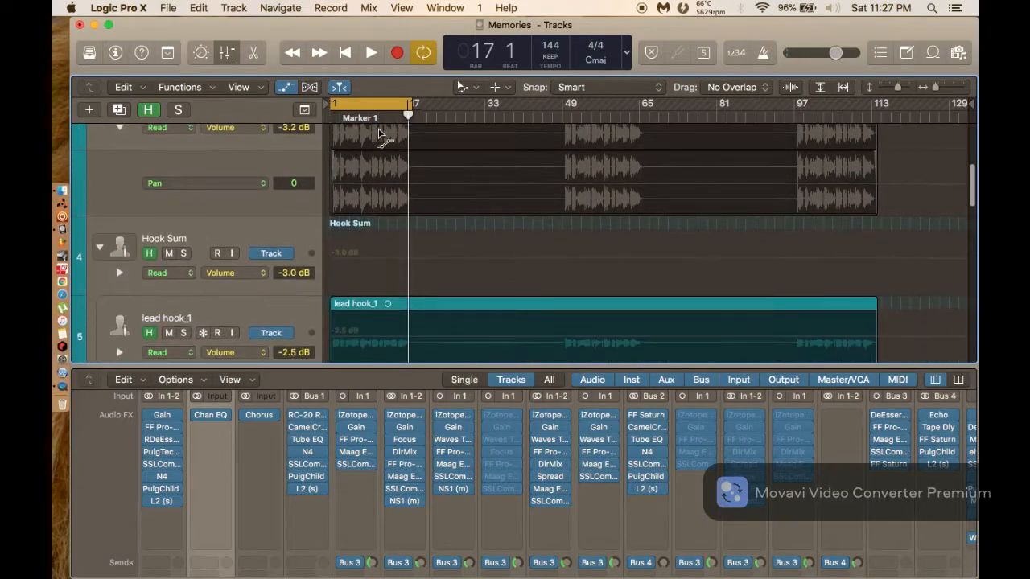
left_click(465, 87)
left_click(483, 107)
Look over the first hook section up to bar 17 across the beat, lead hook and dub tracks.
key("super+Right")
key("super+Right")
key("super+Right")
key("super+Right")
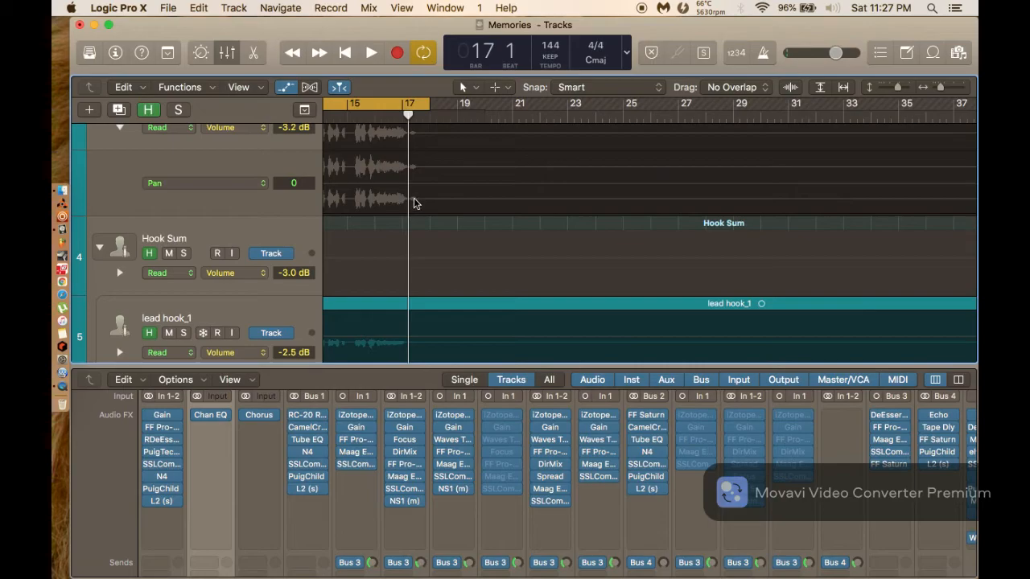
scroll(413, 203, "left", 3)
scroll(414, 203, "left", 5)
key("super+Left")
key("super+Left")
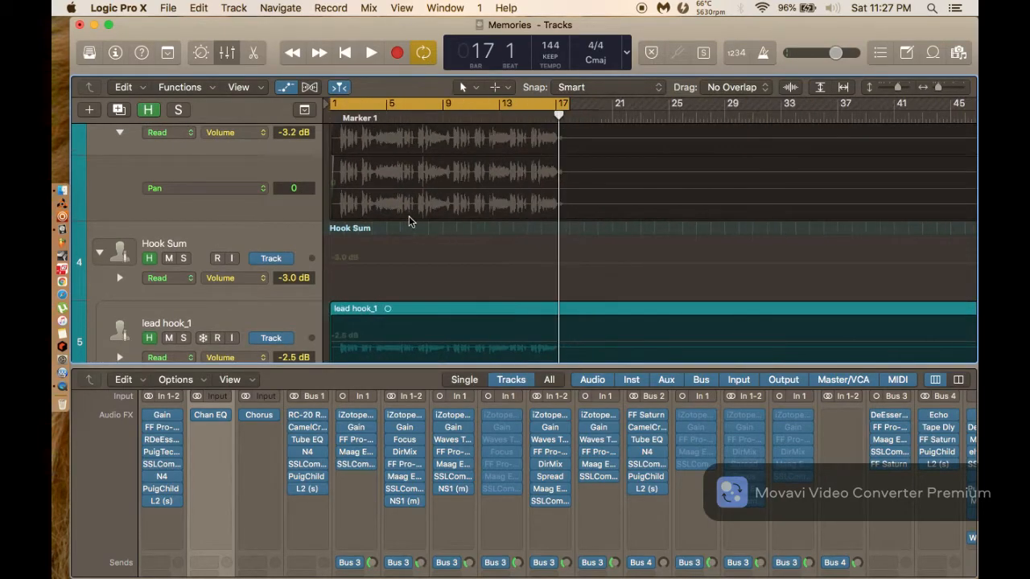
scroll(409, 221, "down", 5)
scroll(408, 222, "down", 8)
scroll(408, 222, "up", 15)
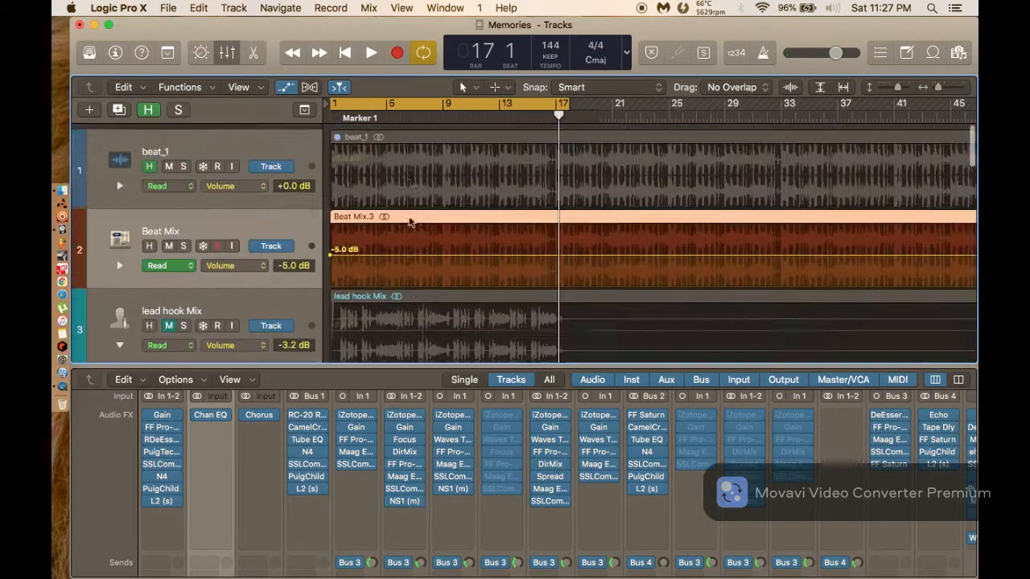
key("super+Left")
key("super+Left")
Copy hook dub 1_1's first-hook Direction automation to the second hook near bar 49, using the Automation Select Tool.
scroll(408, 221, "down", 6)
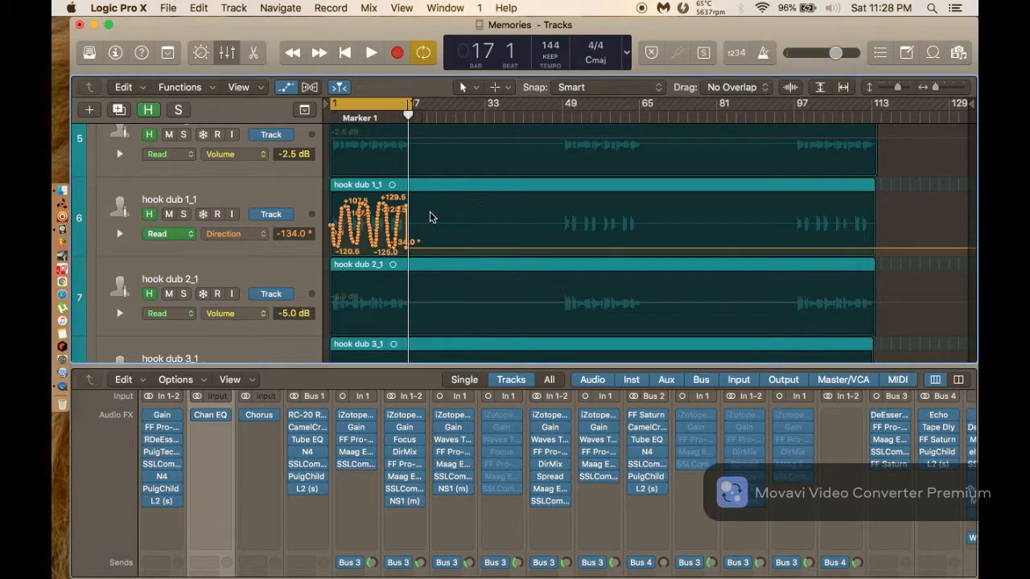
scroll(429, 202, "up", 10)
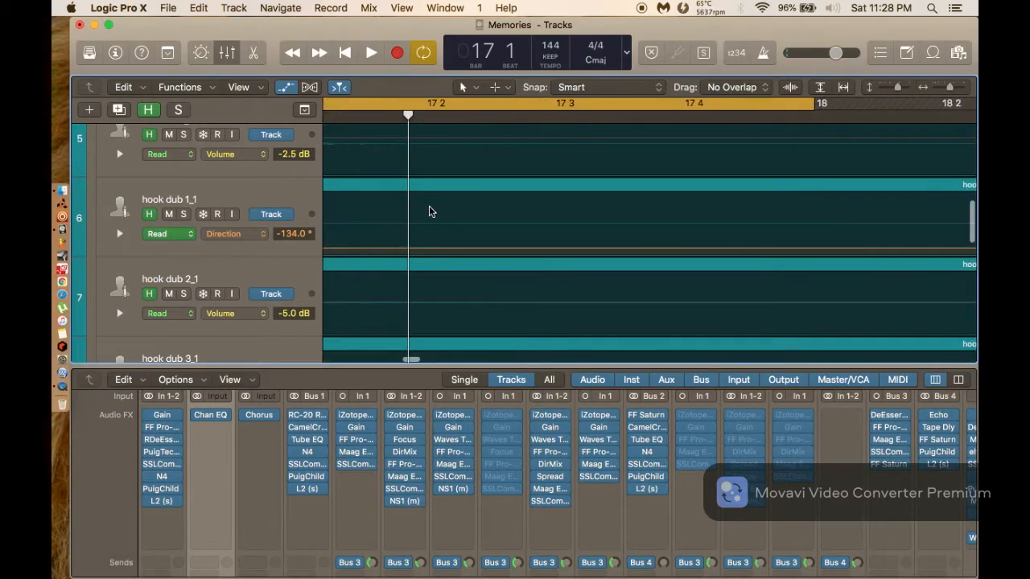
scroll(429, 205, "down", 4)
scroll(429, 207, "down", 10)
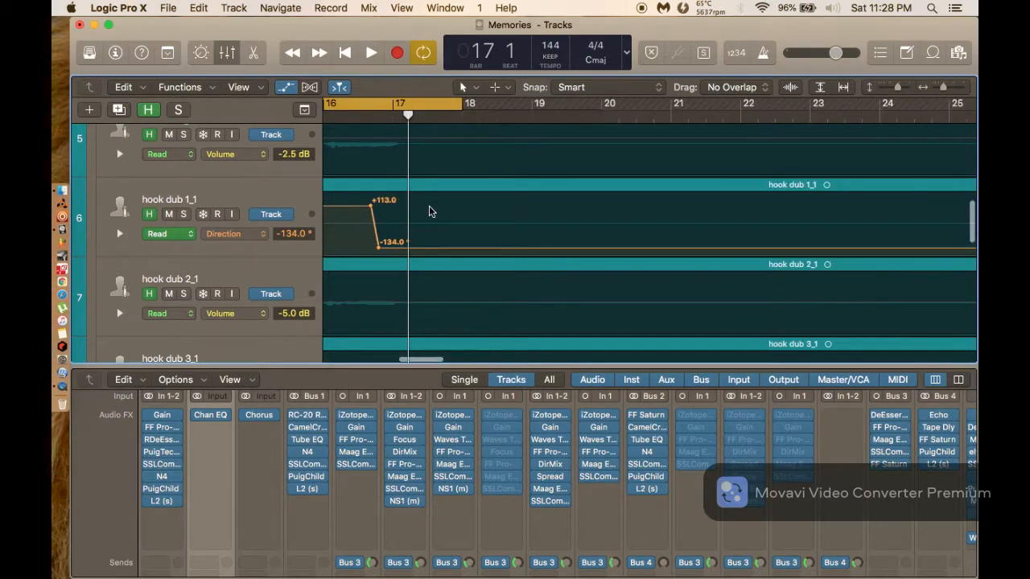
left_click(465, 87)
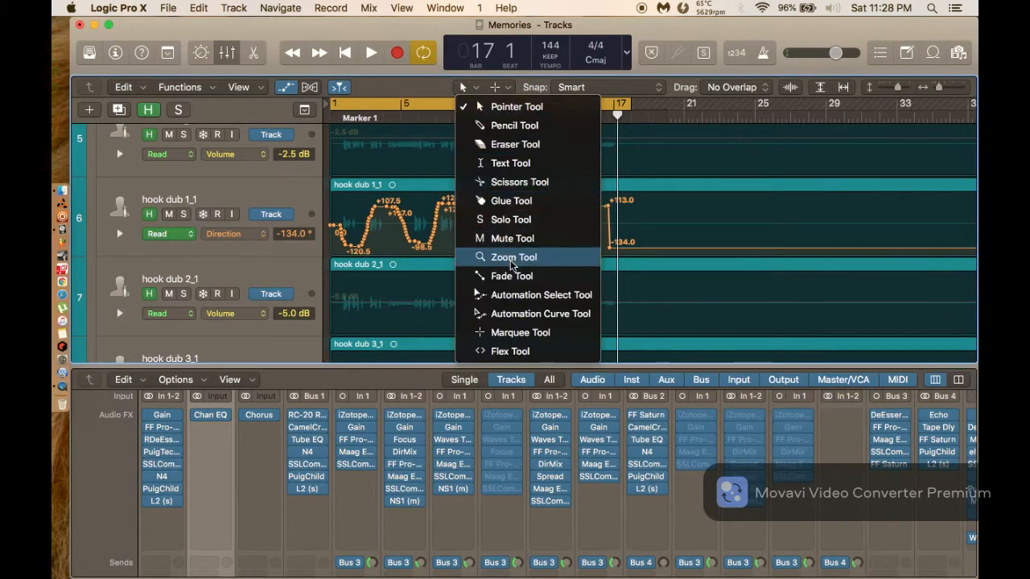
left_click(515, 297)
left_click_drag(670, 195, 312, 278)
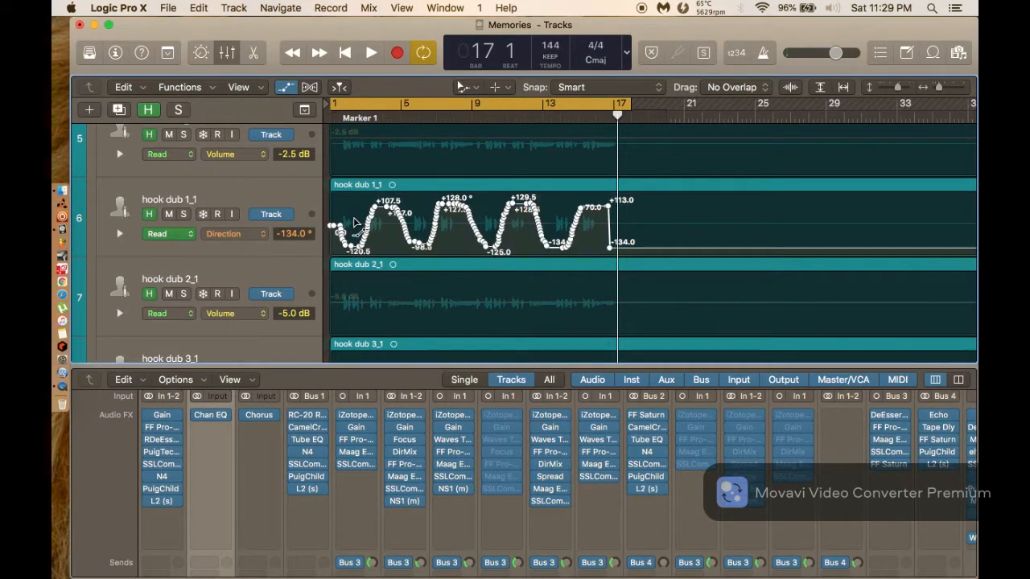
left_click_drag(354, 223, 708, 300)
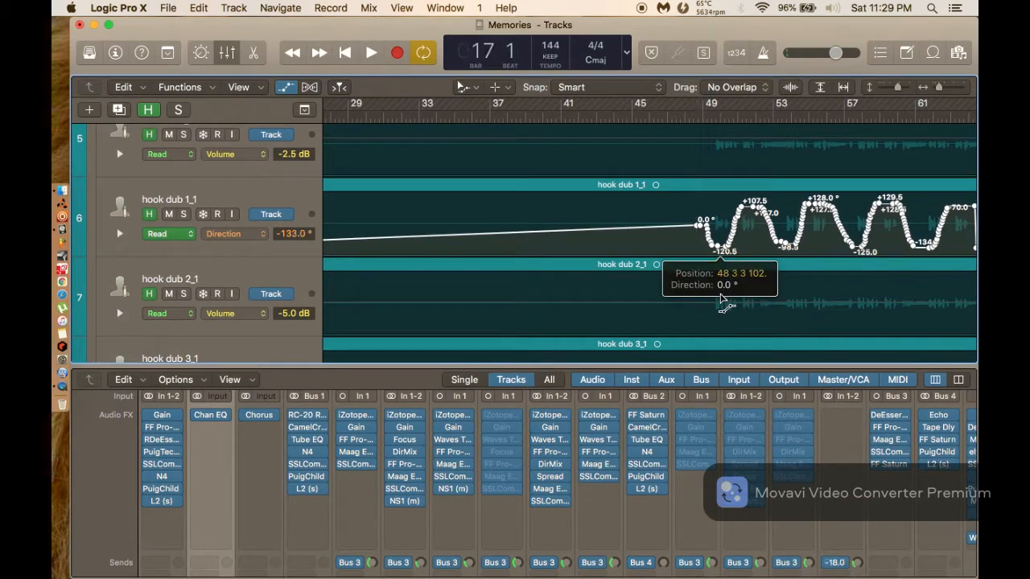
With the Pointer Tool, lower hook dub 1_1's Direction points at both ends of the gap between the first two hooks to -180°.
left_click(464, 87)
left_click(475, 106)
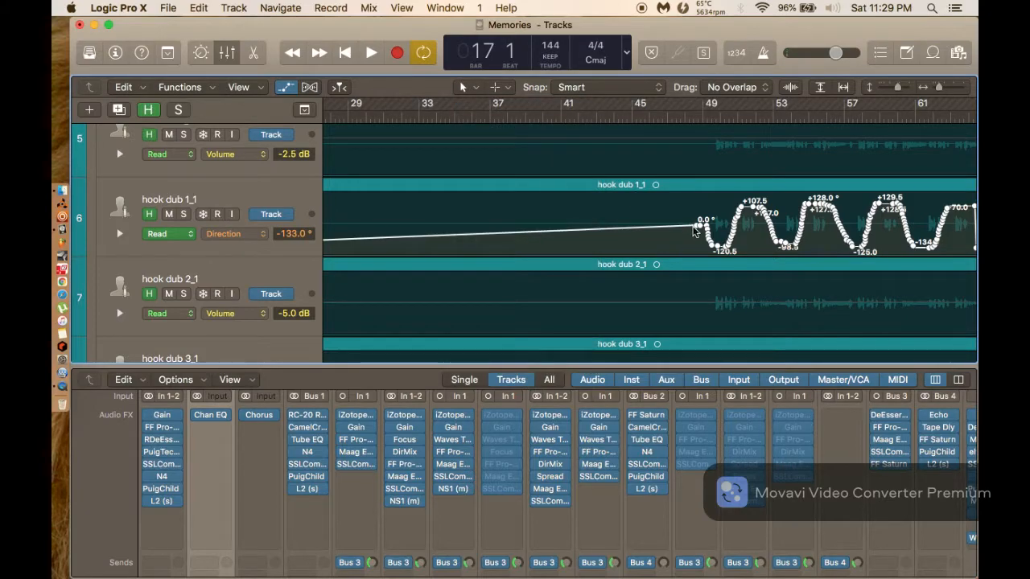
left_click(692, 226)
left_click_drag(693, 226, 697, 267)
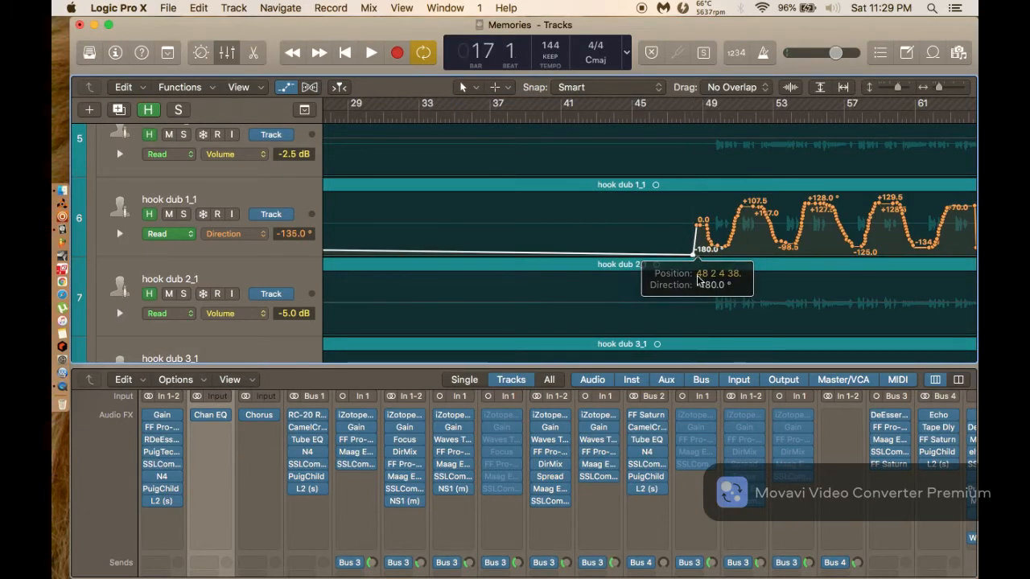
scroll(659, 226, "down", 5)
scroll(658, 226, "left", 5)
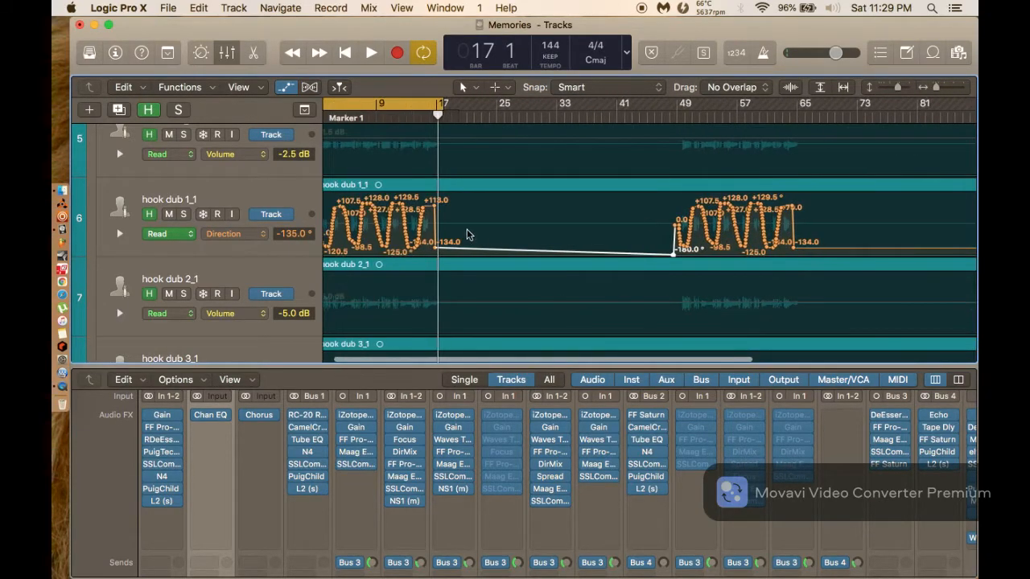
left_click_drag(435, 251, 436, 267)
Examine hook dub 1_1's copied Direction automation against the second hook's vocals, from its start to its end.
scroll(591, 217, "up", 5)
scroll(590, 217, "right", 8)
scroll(574, 211, "right", 4)
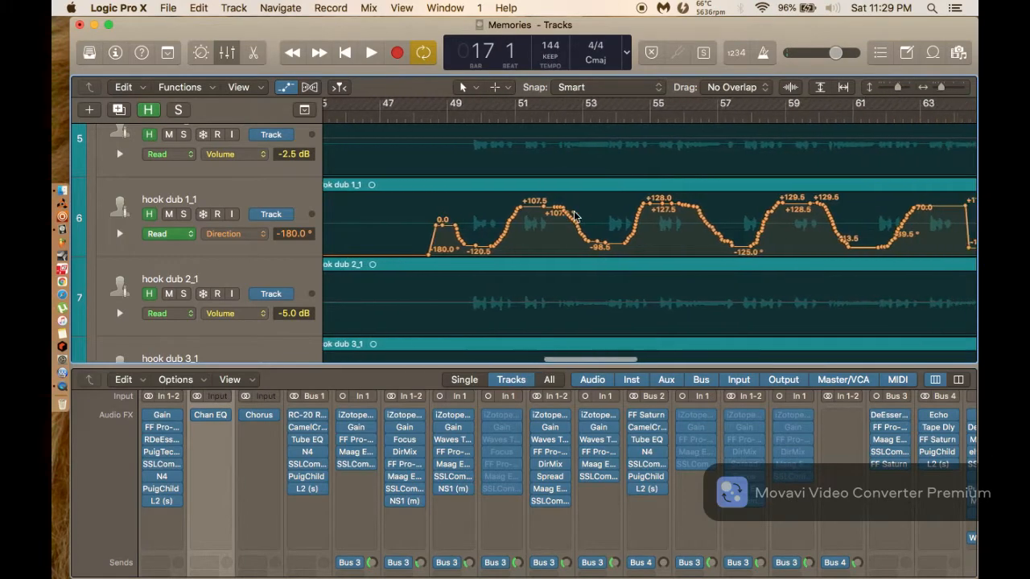
left_click_drag(564, 196, 614, 222)
scroll(618, 222, "right", 4)
scroll(603, 214, "right", 4)
scroll(614, 221, "right", 5)
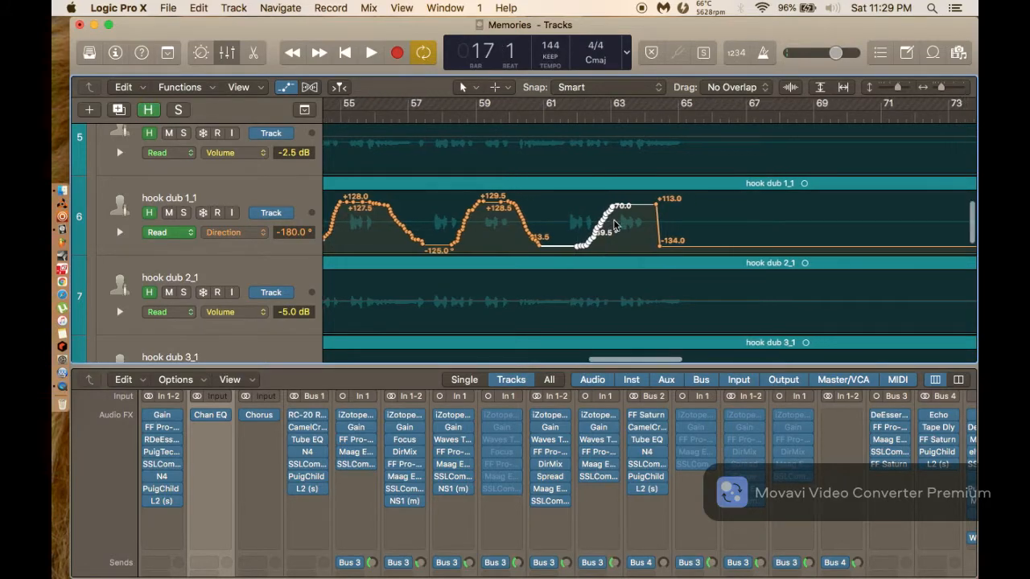
scroll(620, 229, "left", 15)
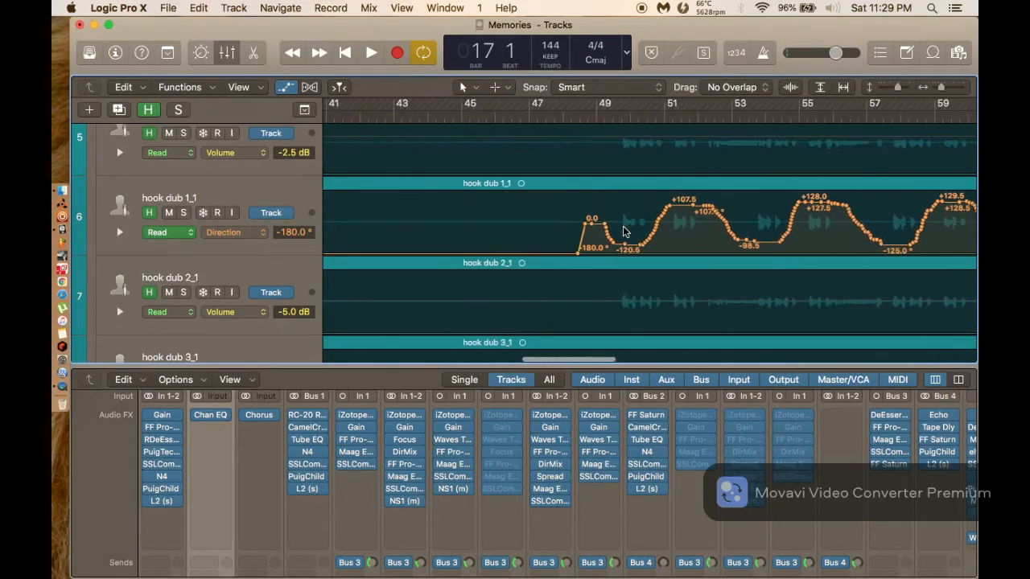
scroll(626, 231, "down", 10)
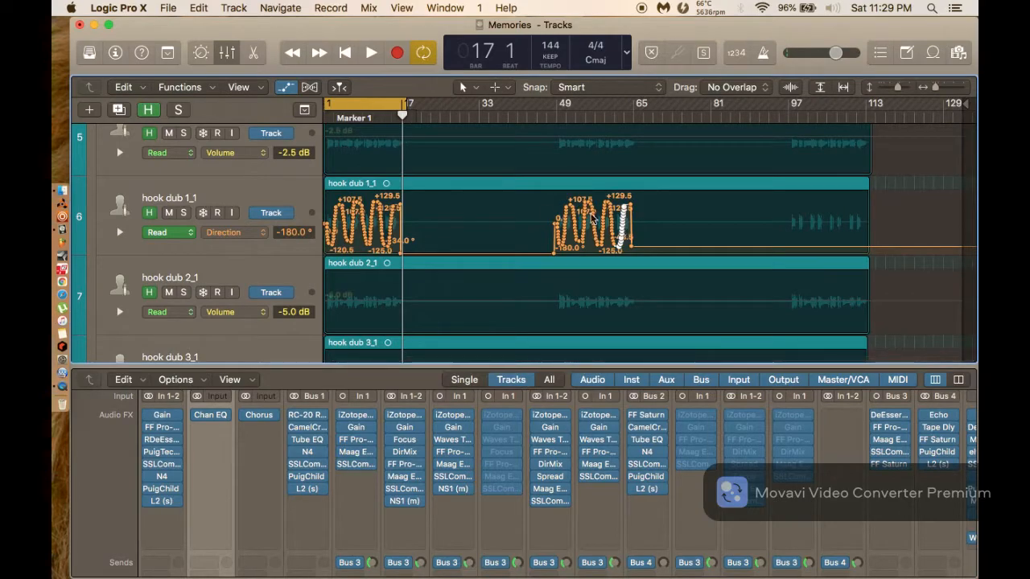
Lower hook dub 1_1's Direction point after the second hook to -180° and copy that hook's automation to the third hook near bar 97.
mouse_move(544, 201)
left_mouse_down()
mouse_move(602, 242)
mouse_move(635, 248)
left_mouse_up()
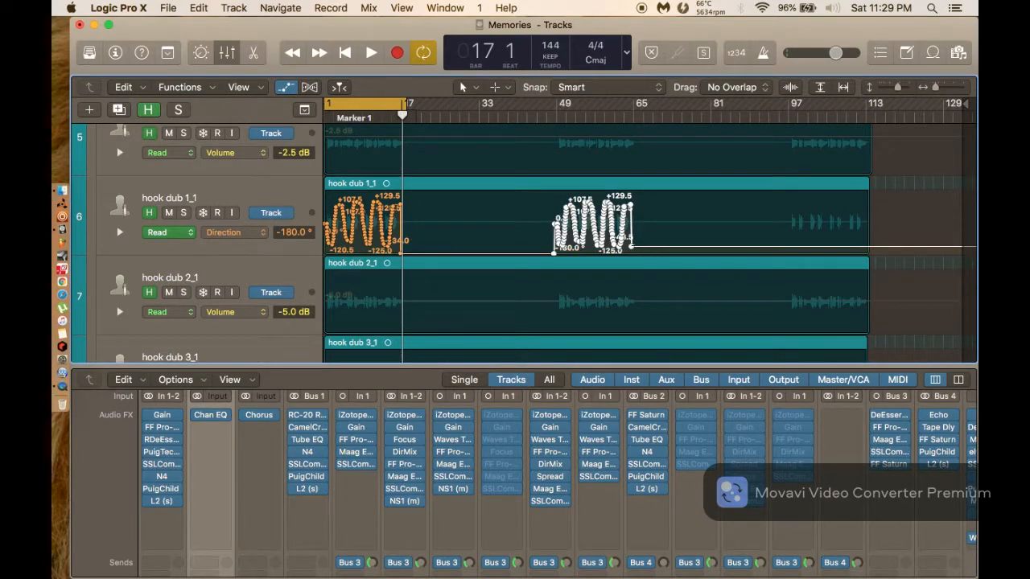
left_click(651, 240)
left_click_drag(633, 247, 635, 254)
left_click_drag(537, 202, 651, 251)
left_click_drag(569, 235, 803, 239)
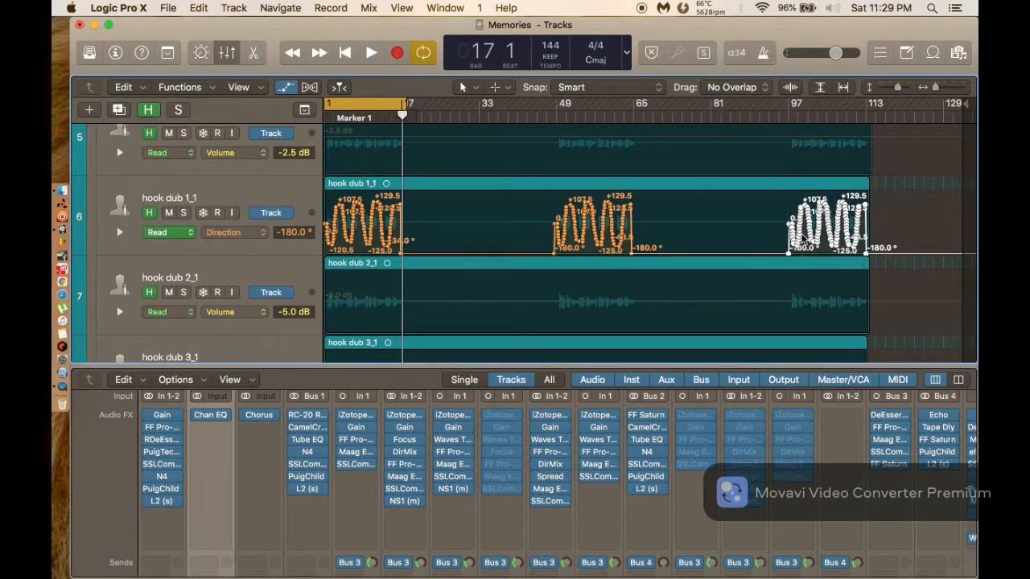
Compare how hook dub 1_1's Direction automation lines up with the vocals in the second and third hooks.
scroll(803, 239, "up", 8)
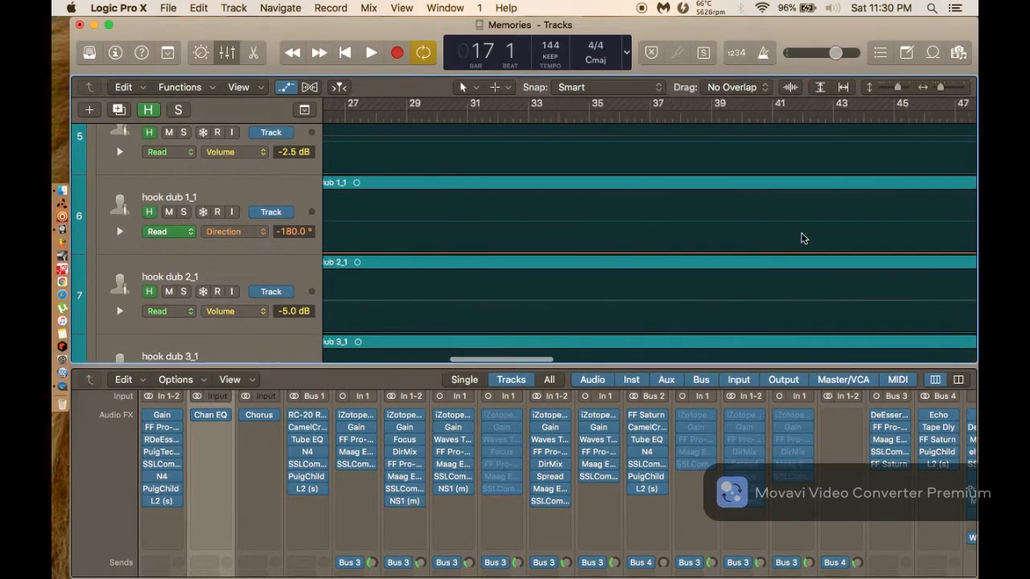
scroll(803, 239, "right", 5)
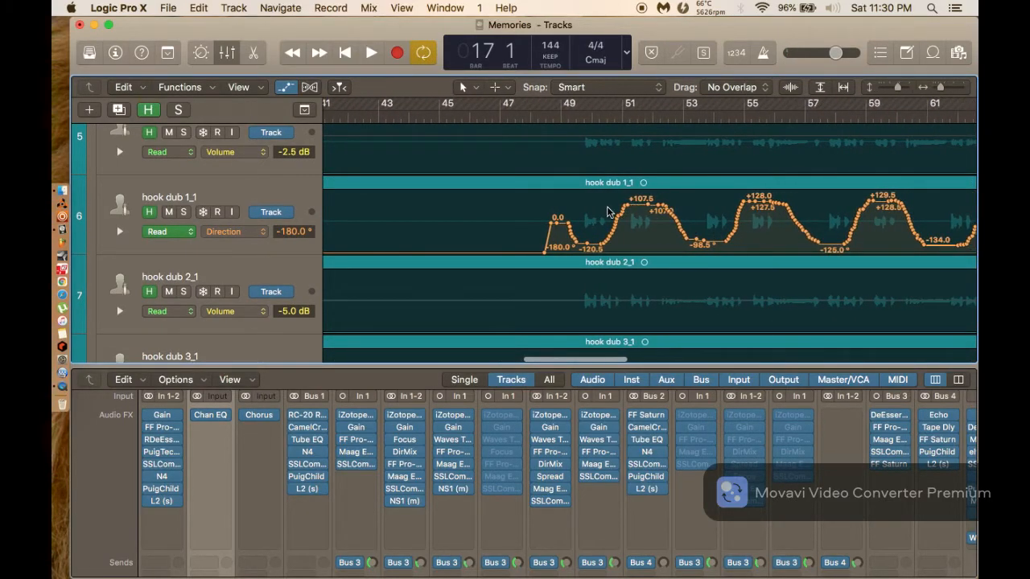
scroll(546, 226, "down", 8)
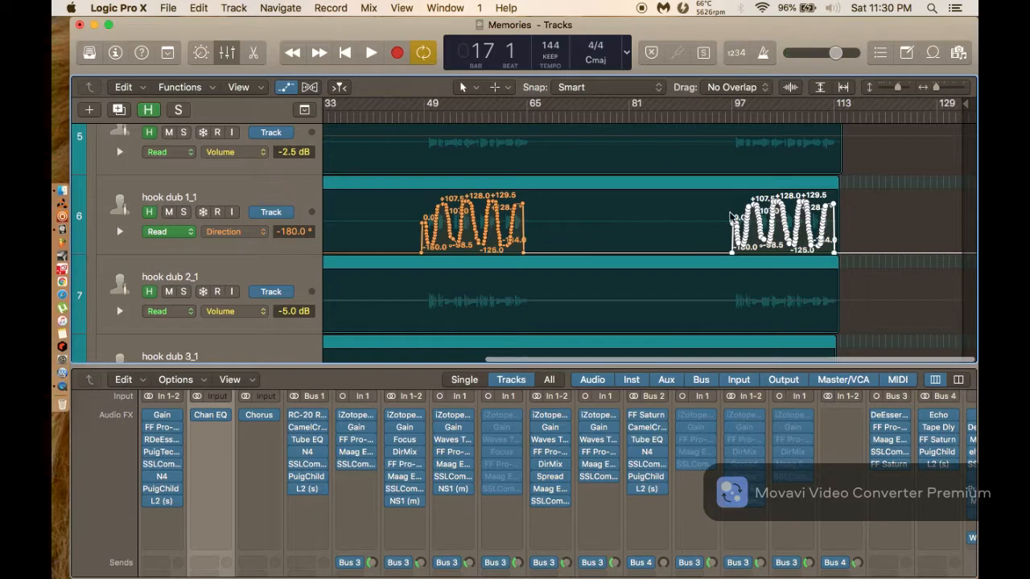
scroll(734, 216, "up", 8)
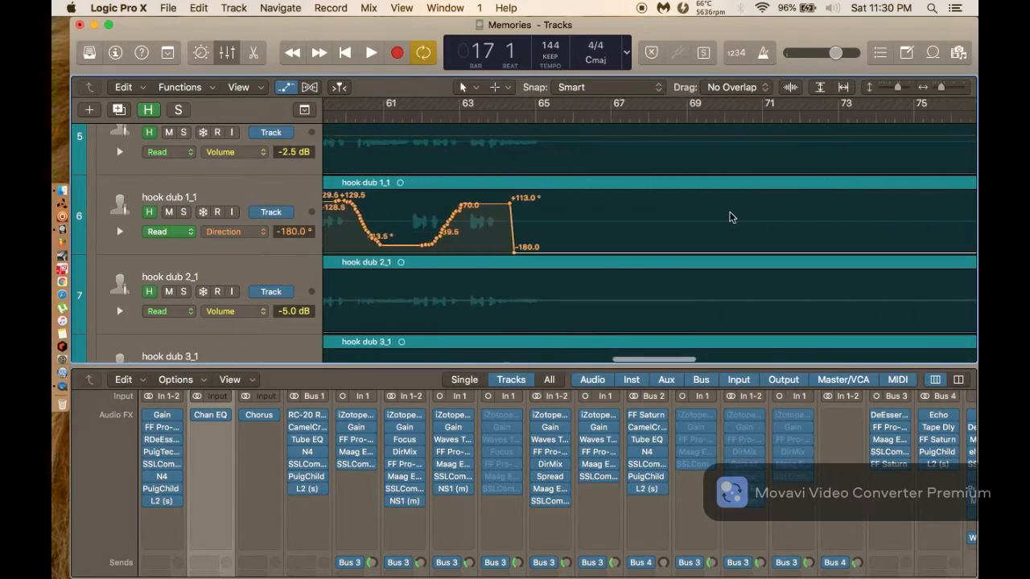
scroll(731, 217, "right", 8)
left_click_drag(690, 233, 678, 234)
scroll(678, 234, "left", 5)
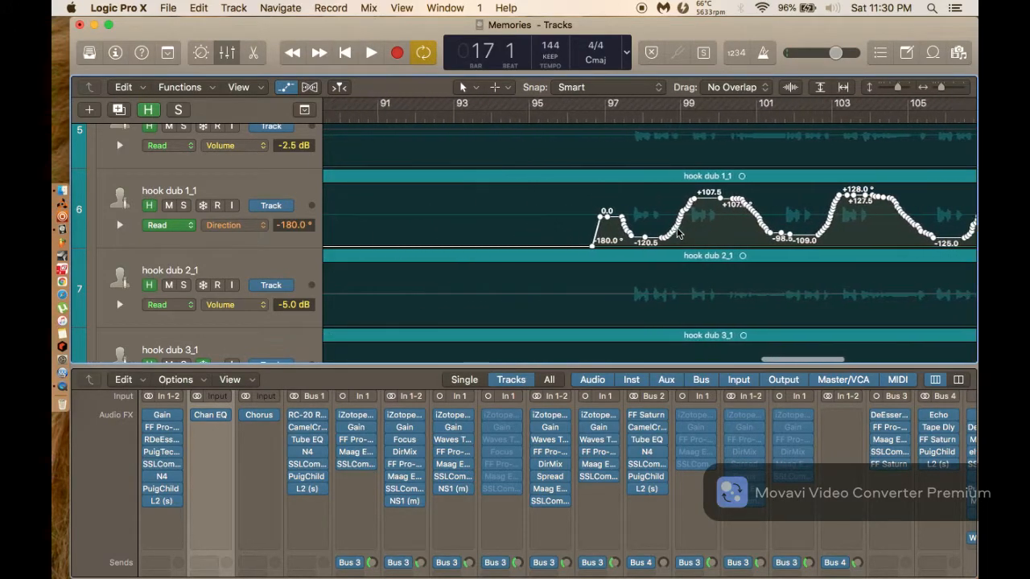
scroll(678, 233, "left", 1)
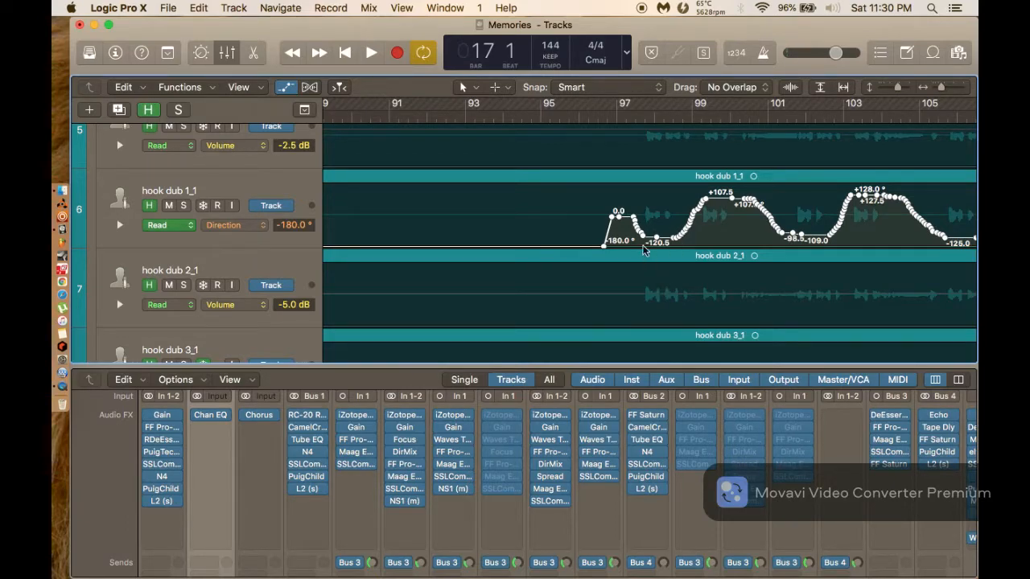
Start playback from the beginning and view hook dub 1_1's Direction automation across all three hooks.
key("space")
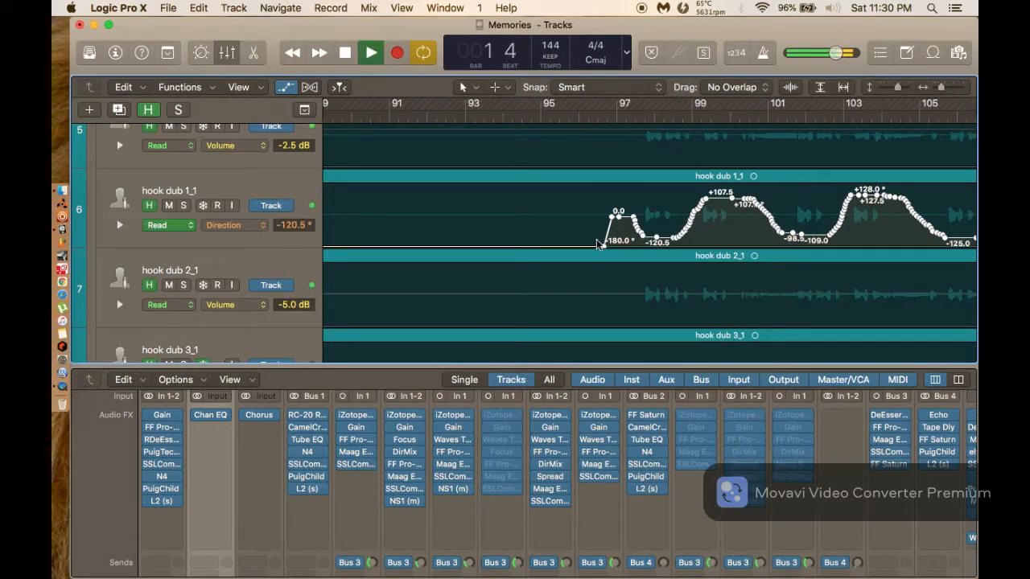
left_click_drag(597, 244, 594, 243)
scroll(594, 244, "down", 10)
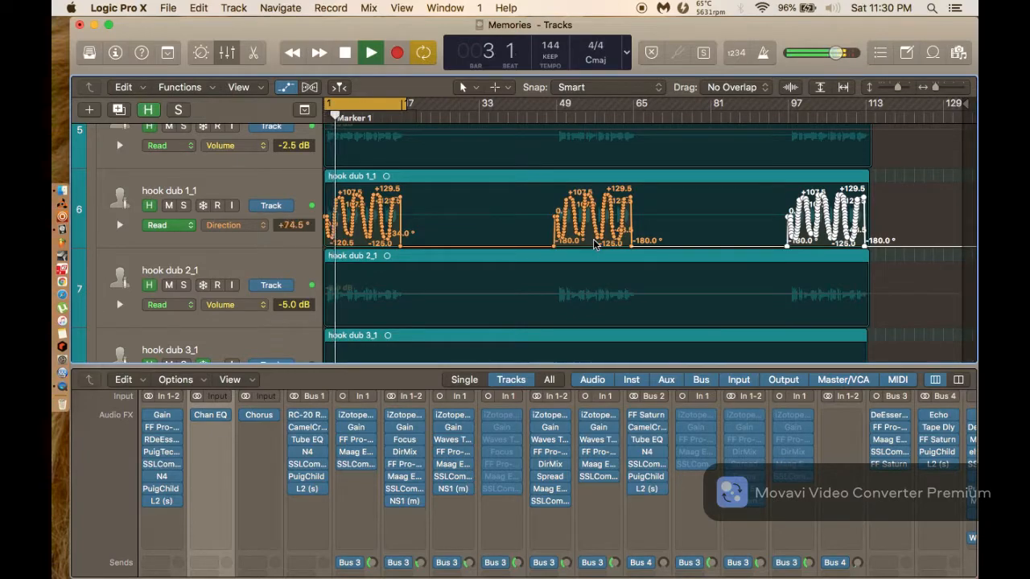
Try to copy hook dub 4_1's Direction automation to the second hook near bar 49, stop playback, and undo the copy.
scroll(551, 225, "up", 5)
scroll(552, 220, "down", 6)
scroll(528, 224, "up", 4)
scroll(528, 224, "down", 4)
left_click_drag(442, 221, 565, 238)
key("space")
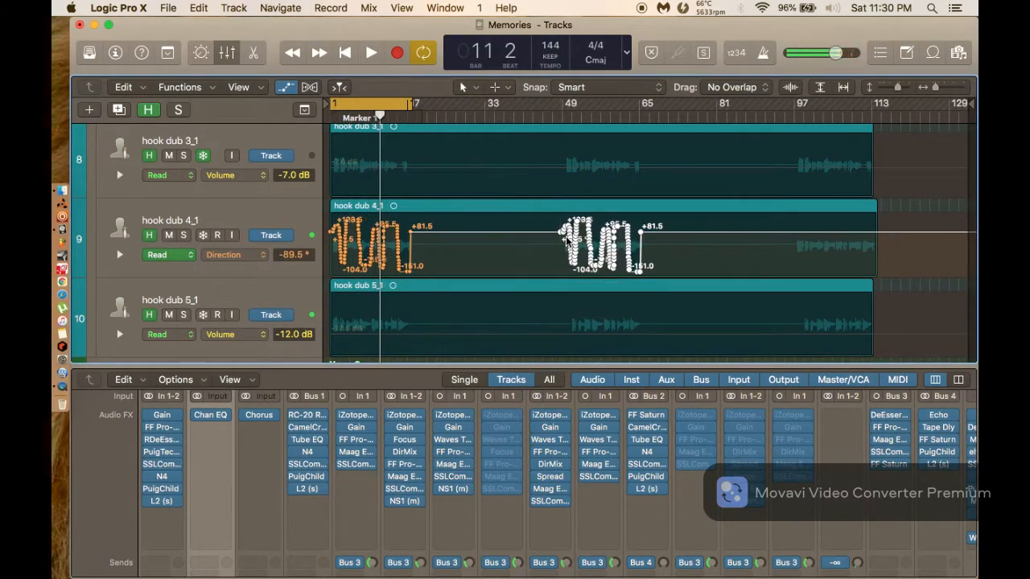
key("super+z")
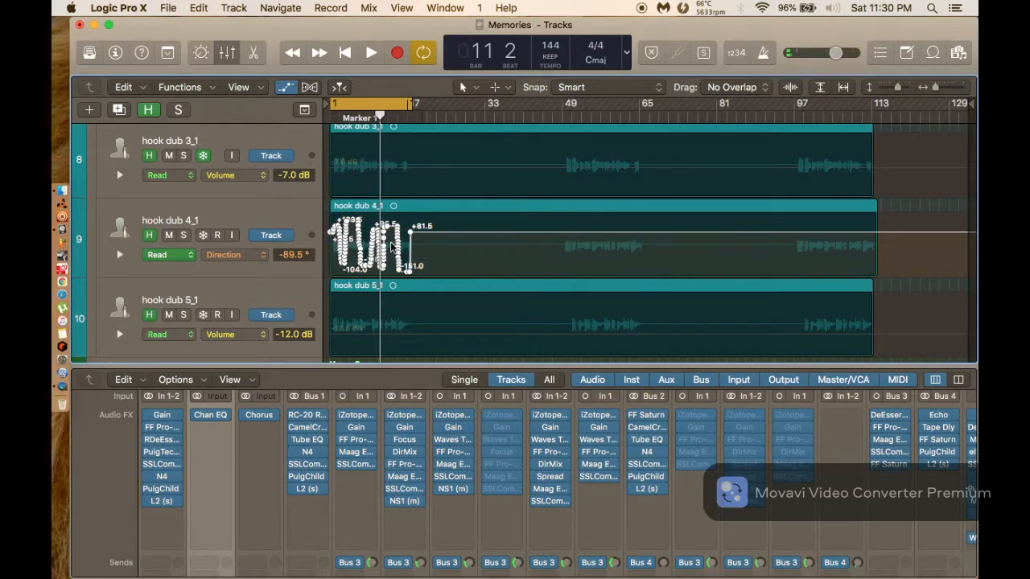
Place the playhead at bar 49 beat 3, just before hook dub 4_1's vocals begin in the second hook.
key("super+Right")
key("super+Right")
key("super+Right")
key("super+Right")
key("super+Right")
scroll(486, 239, "right", 8)
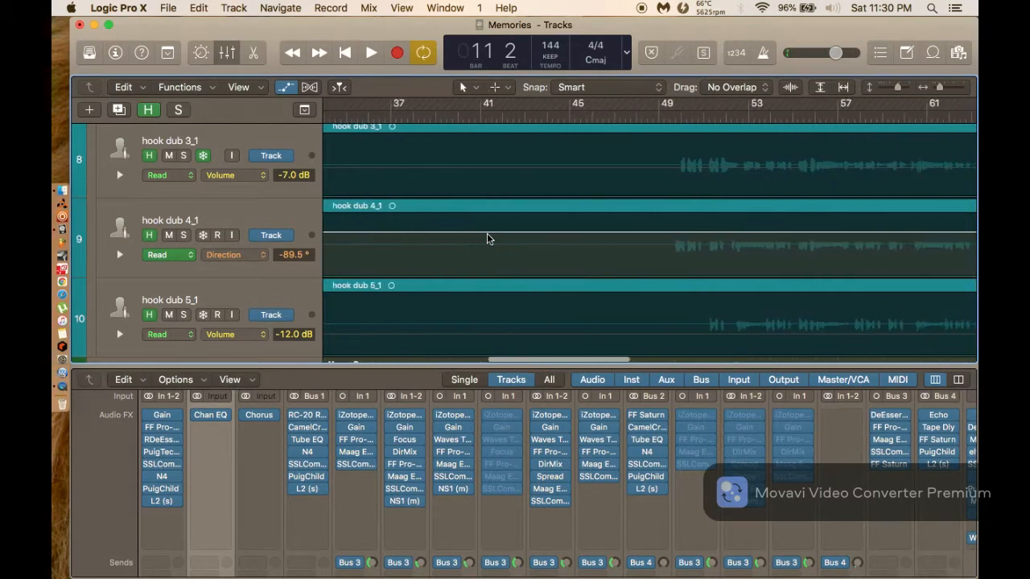
scroll(487, 234, "right", 6)
key("super+Right")
scroll(487, 234, "right", 6)
scroll(491, 236, "left", 3)
left_click_drag(517, 120, 515, 120)
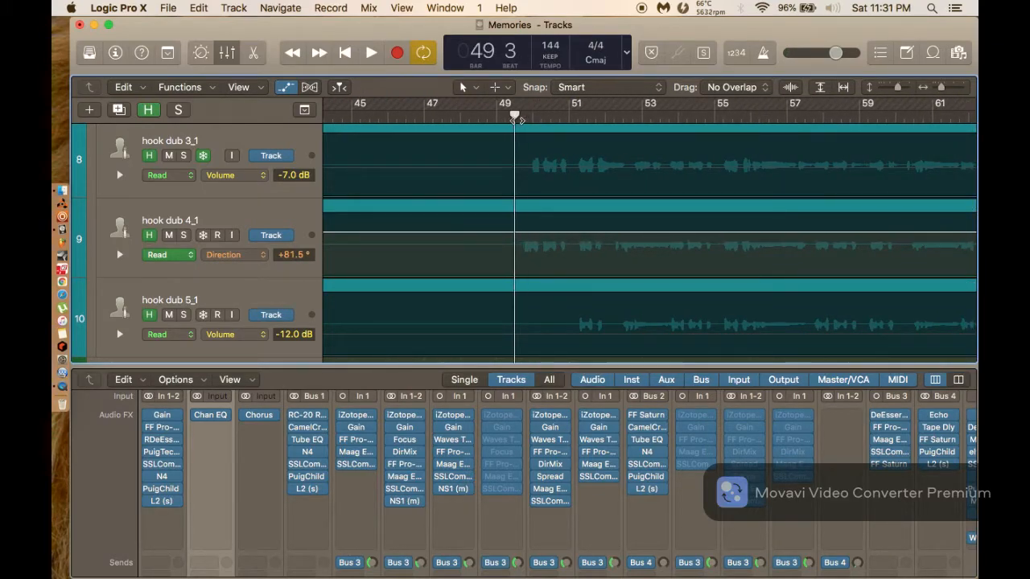
Compare hook dub 4_1's first-hook automation and vocal start with the vocal start in the second hook near bar 49.
scroll(514, 119, "left", 20)
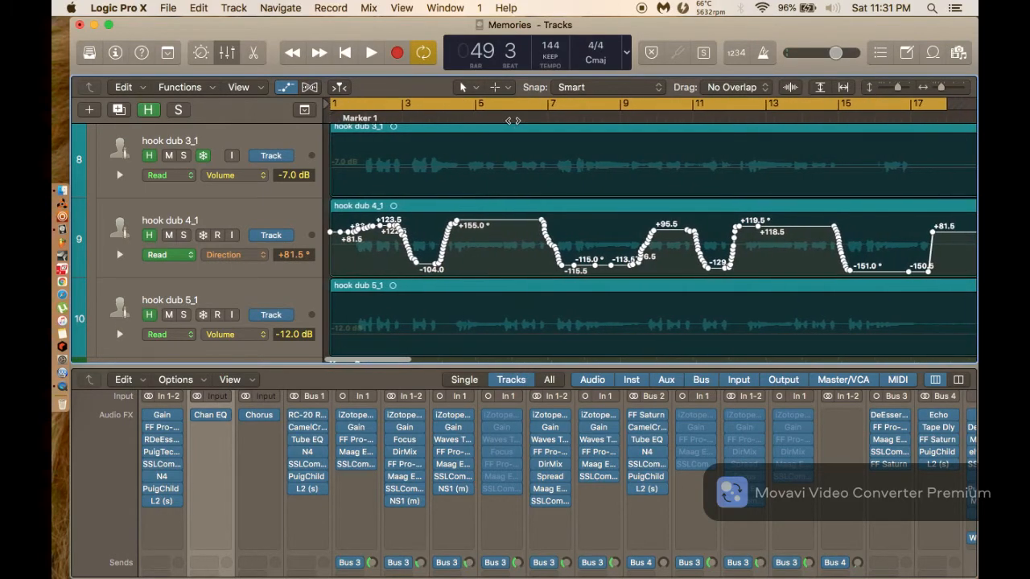
scroll(512, 120, "right", 20)
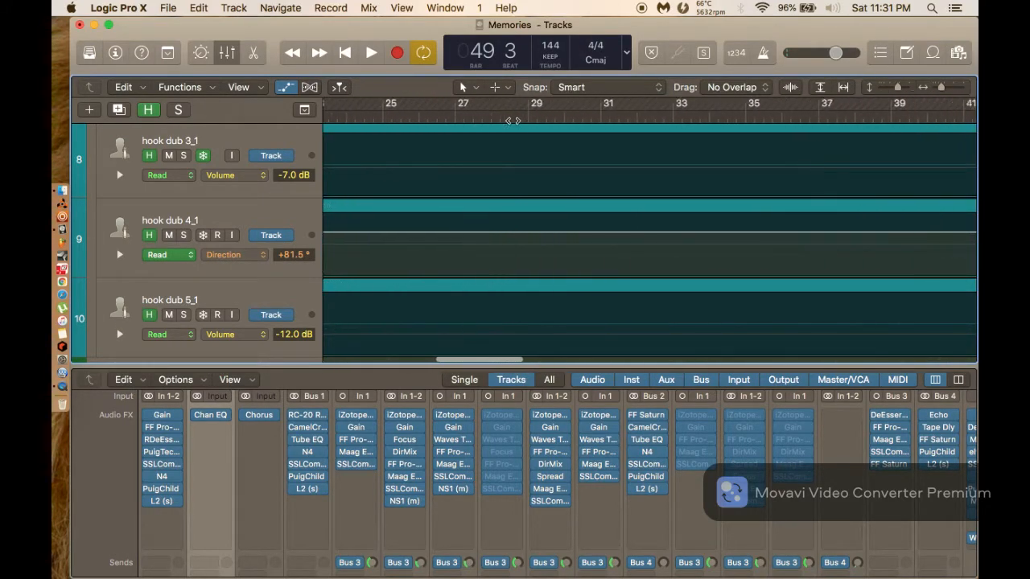
scroll(513, 120, "left", 20)
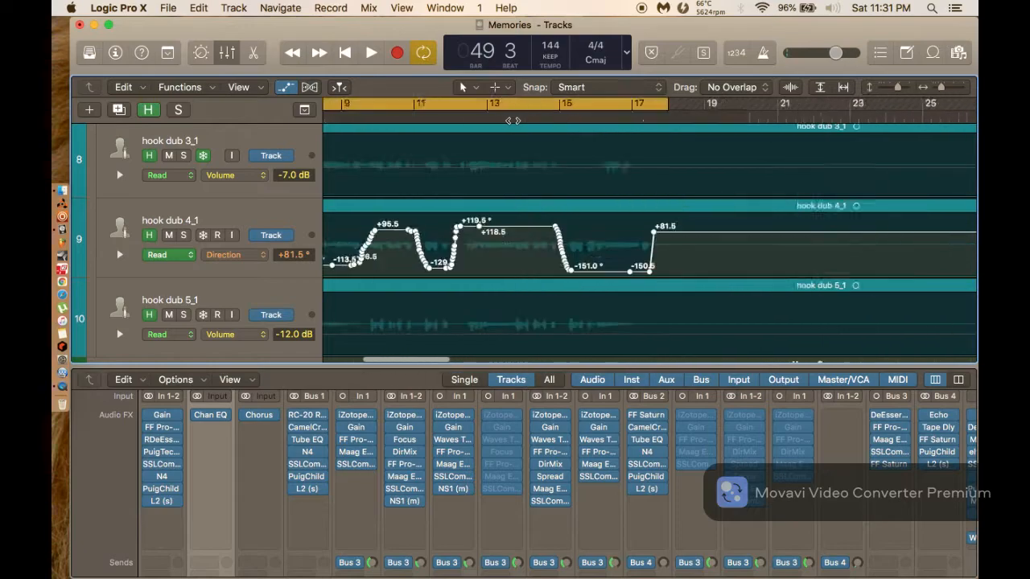
scroll(513, 120, "right", 20)
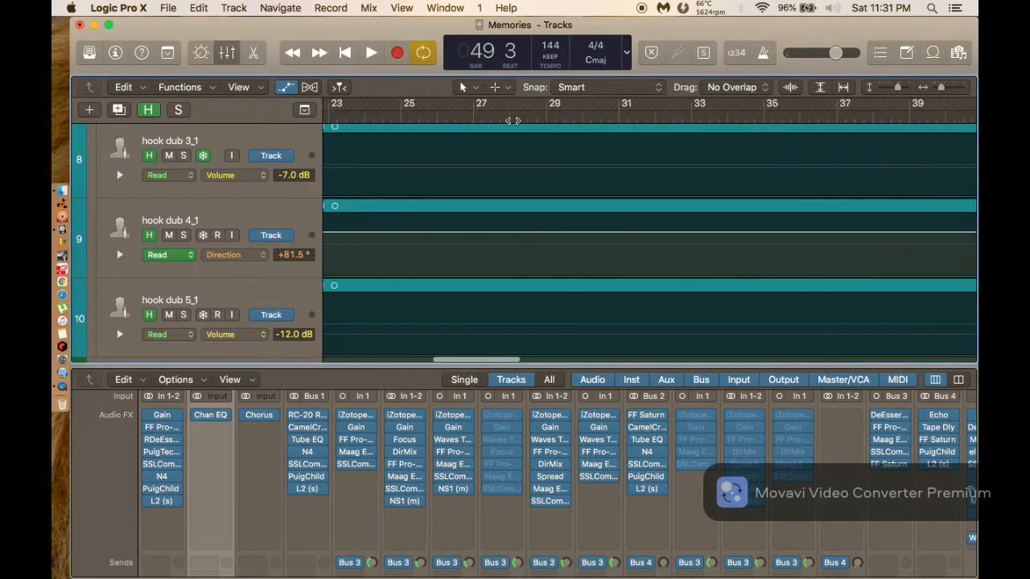
scroll(513, 120, "right", 2)
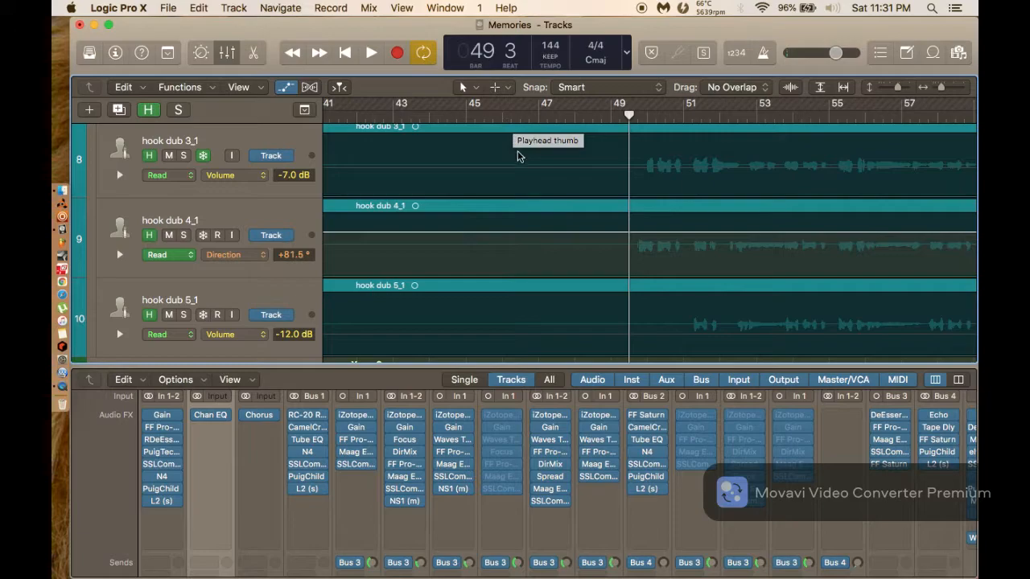
scroll(517, 153, "up", 3)
scroll(518, 155, "down", 3)
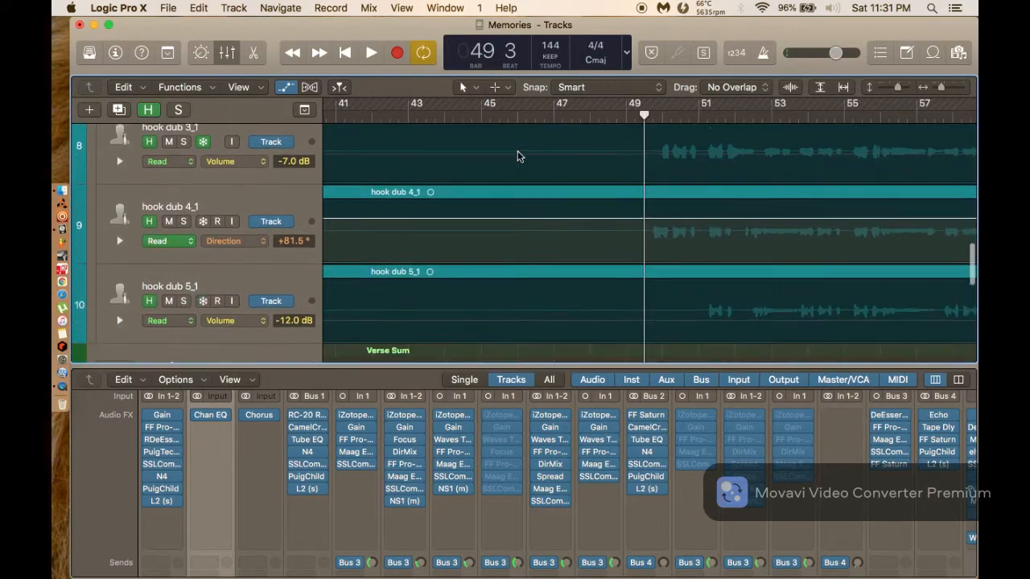
scroll(517, 156, "up", 2)
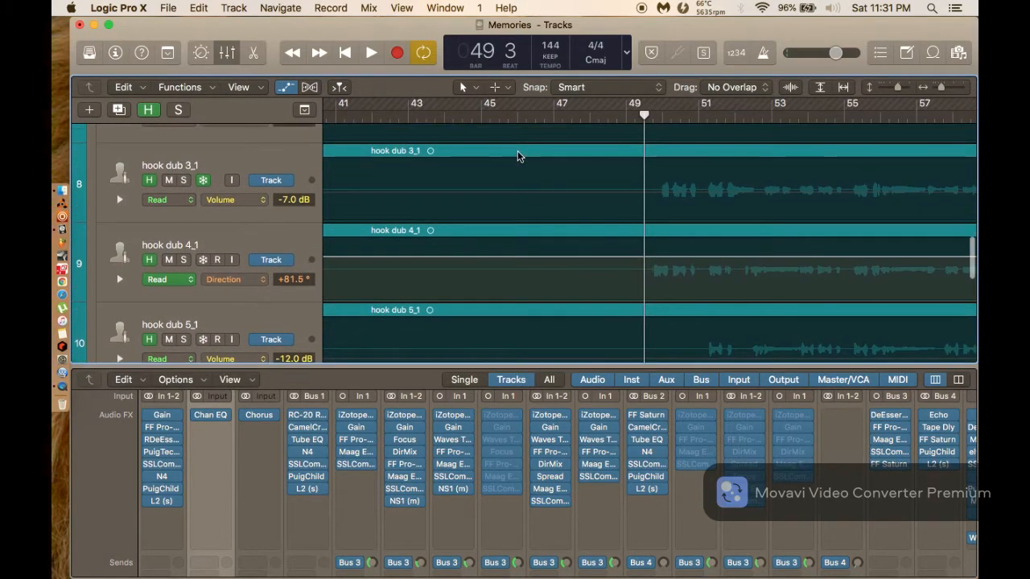
scroll(517, 156, "right", 3)
scroll(517, 150, "left", 20)
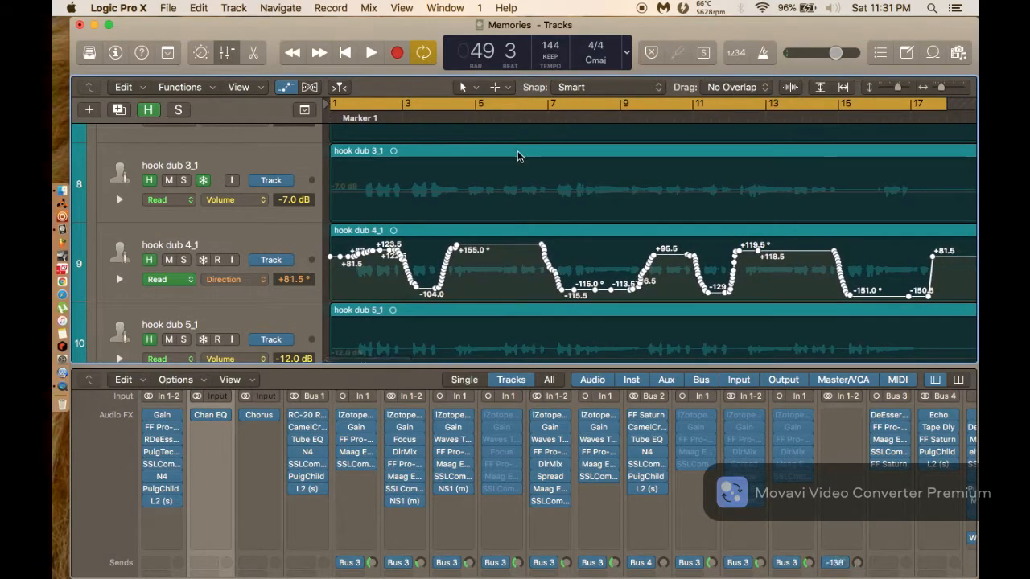
Copy hook dub 4_1's first-hook Direction automation and paste it into the second hook at bar 49 beat 1.
scroll(517, 151, "right", 15)
scroll(517, 156, "right", 10)
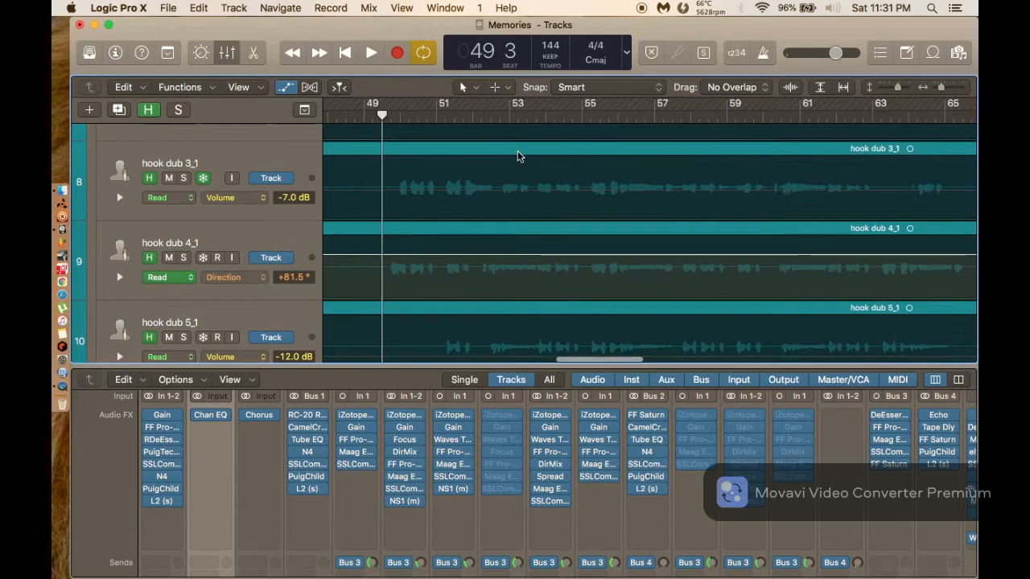
key("super+Left")
key("super+Left")
key("super+Left")
key("super+Left")
key("super+Left")
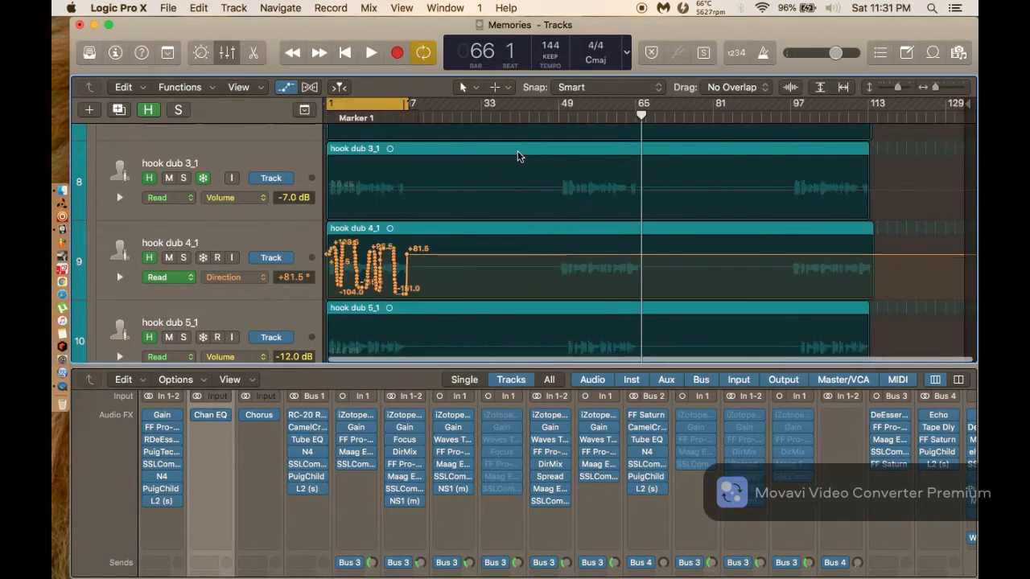
scroll(519, 156, "down", 8)
scroll(519, 156, "up", 20)
scroll(519, 156, "down", 8)
scroll(517, 150, "down", 5)
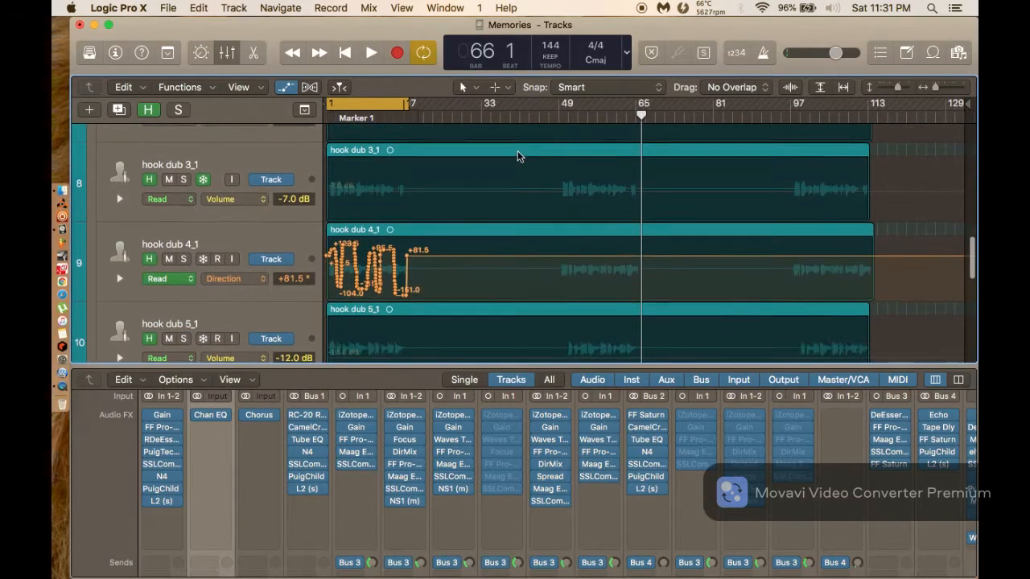
left_click_drag(441, 248, 322, 282)
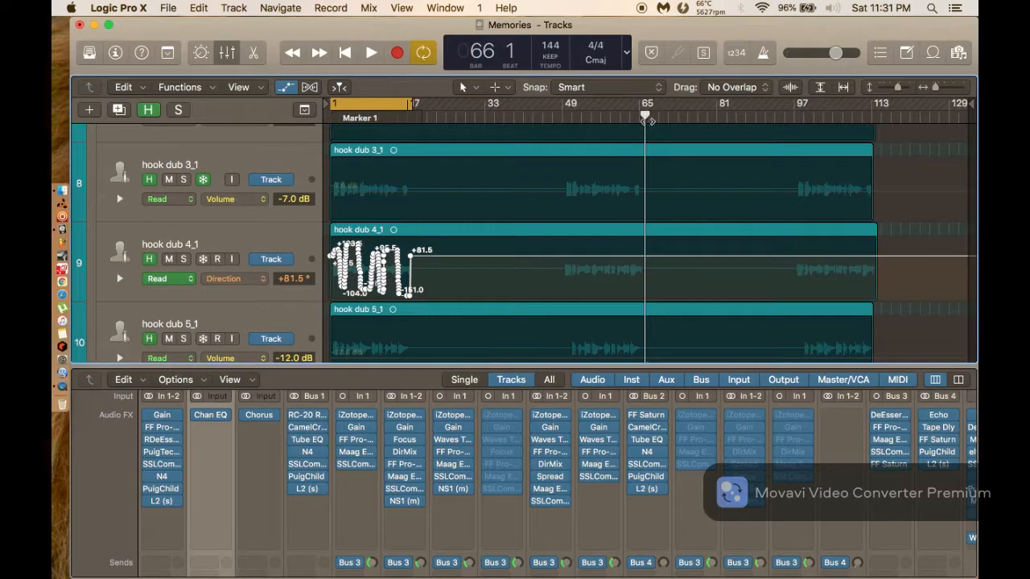
left_click_drag(645, 116, 561, 118)
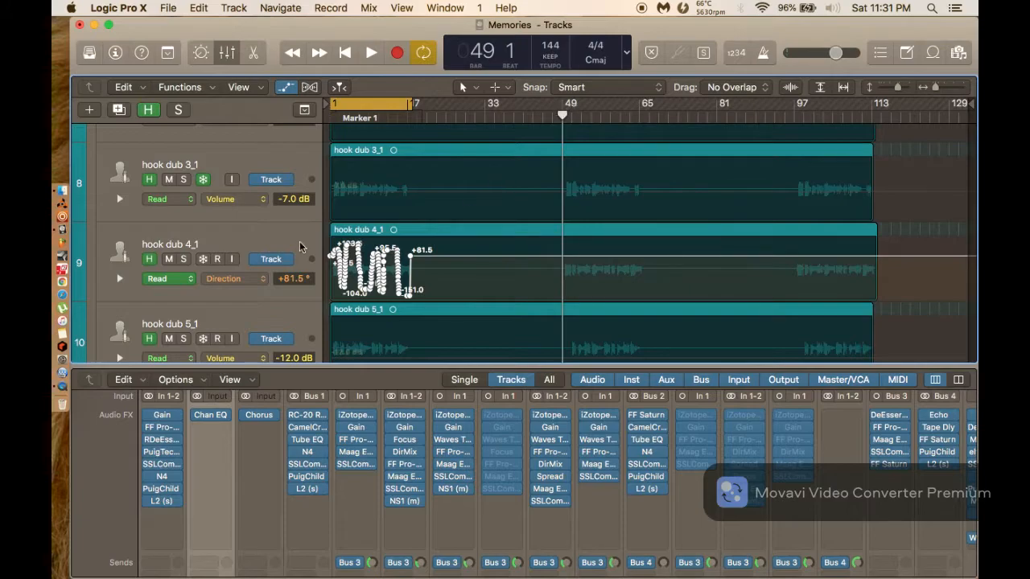
left_click(267, 234)
key("super+v")
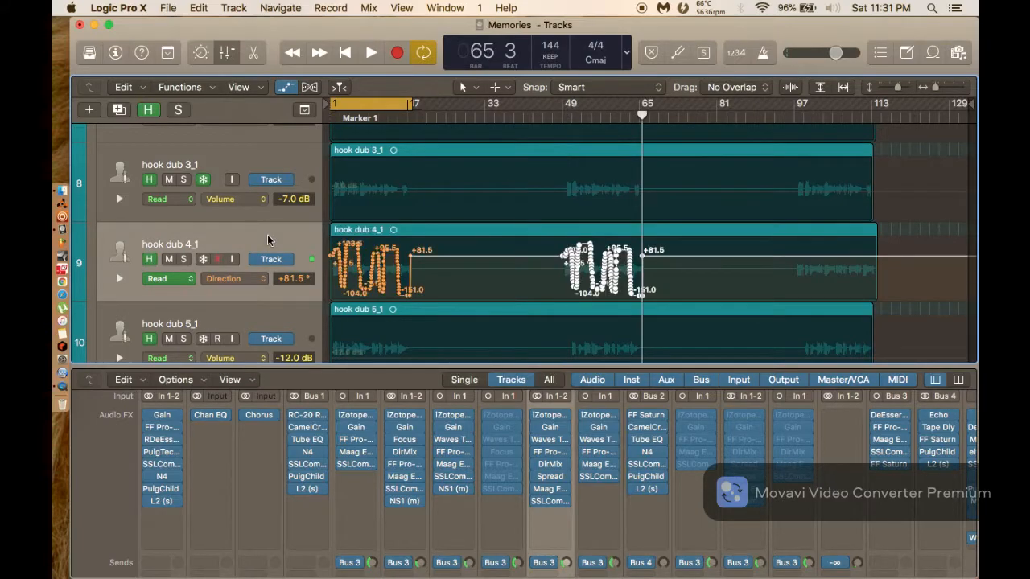
Try to lower hook dub 4_1's Direction line before the second hook and undo the change.
scroll(393, 315, "up", 5)
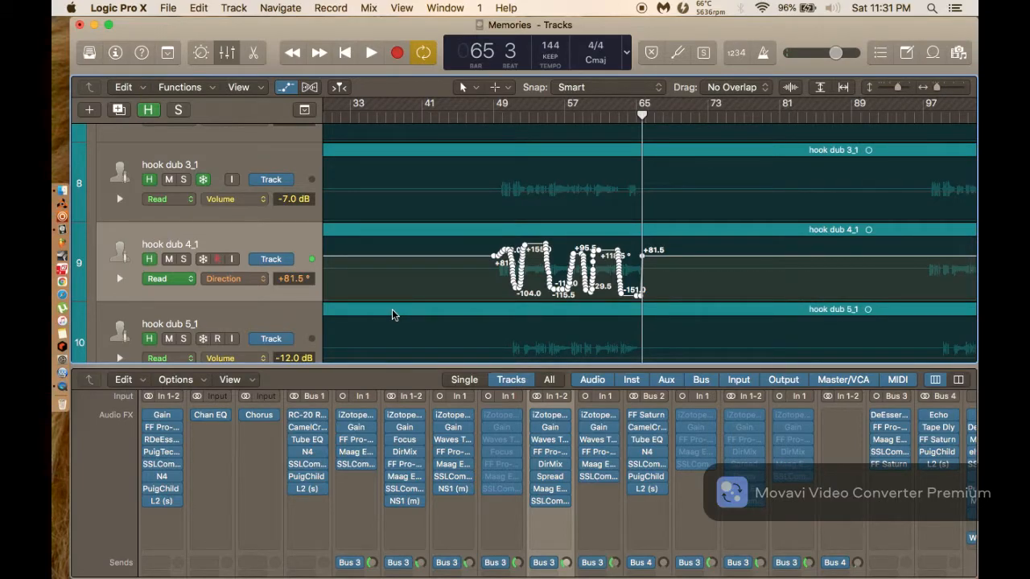
scroll(430, 278, "down", 3)
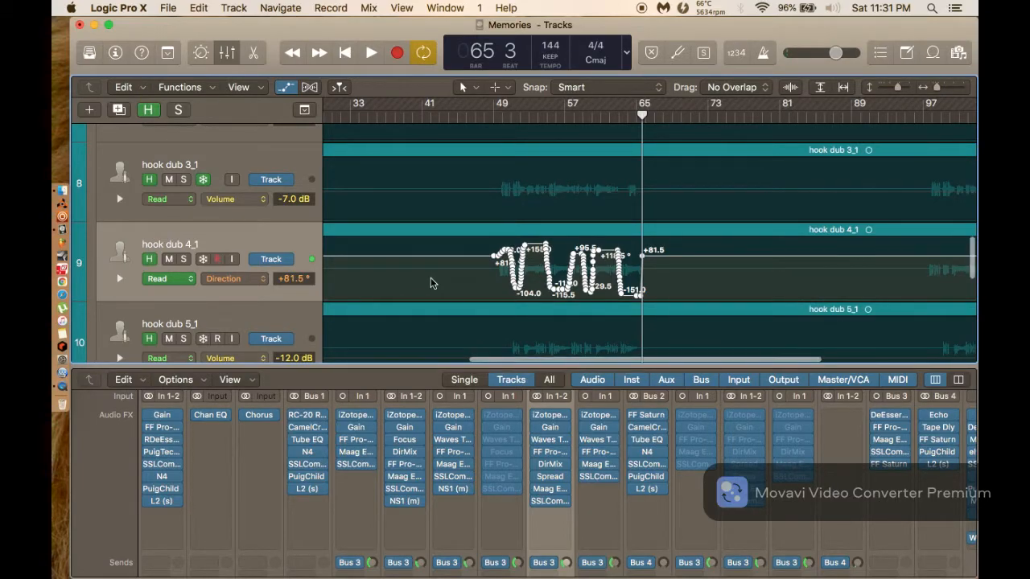
scroll(488, 263, "up", 8)
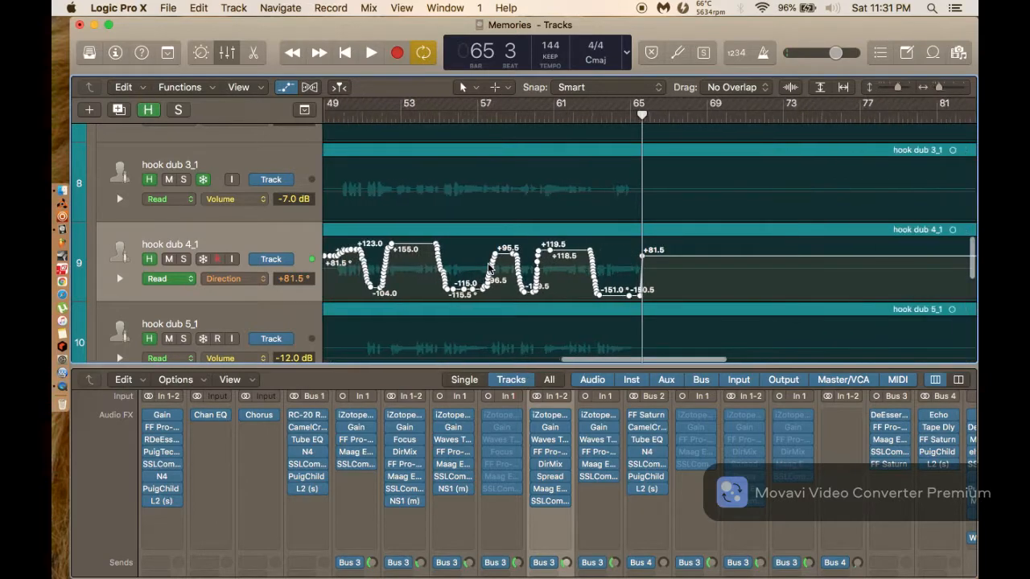
left_click_drag(616, 260, 614, 292)
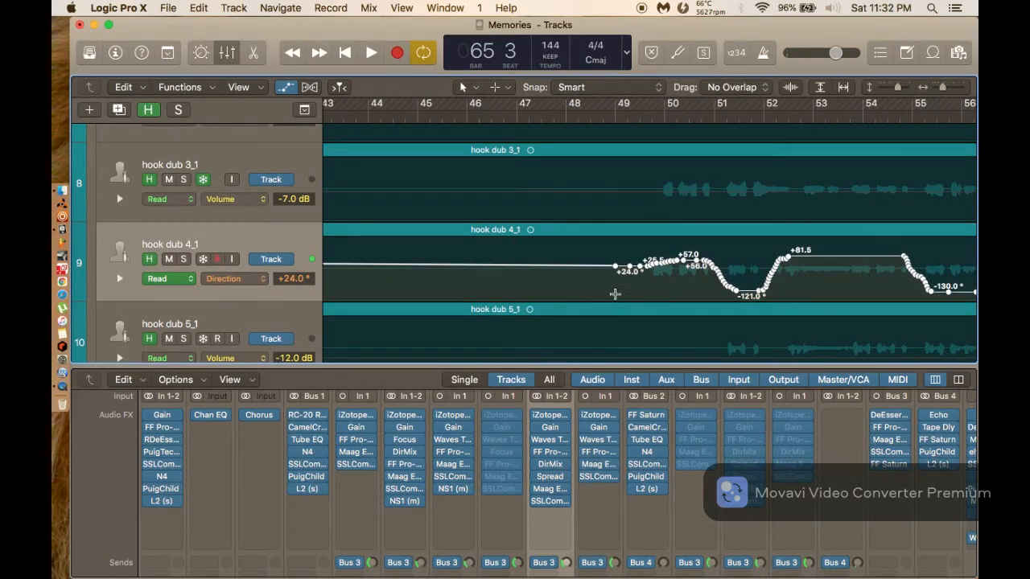
key("super+z")
Lower hook dub 4_1's Direction line between the first and second hooks to -180° and remove the +81.5° point after the first hook.
left_click_drag(607, 257, 605, 322)
scroll(603, 326, "left", 10)
scroll(605, 331, "left", 15)
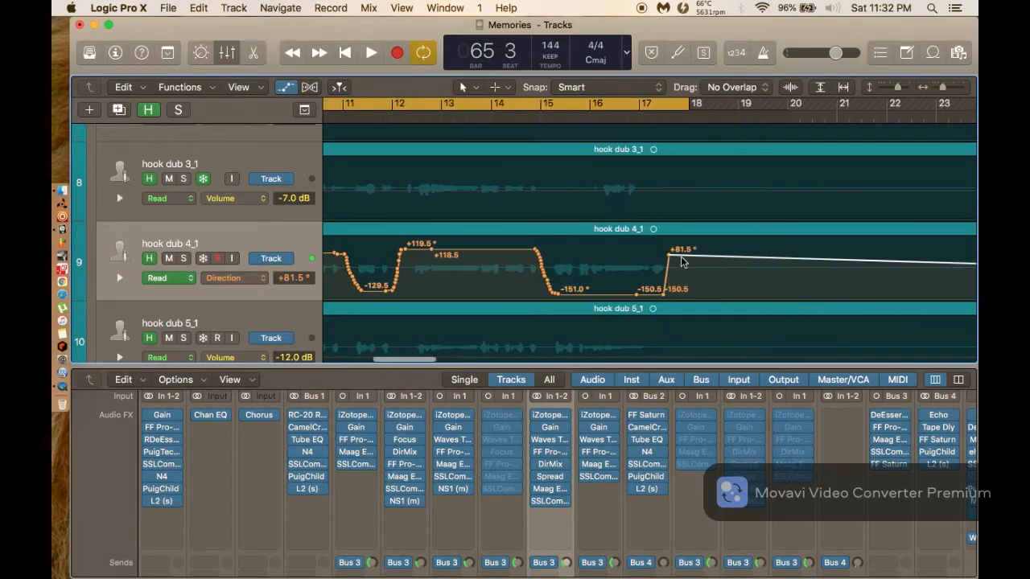
left_click_drag(680, 262, 679, 310)
left_click(669, 255)
Examine how the pasted Direction automation lines up with hook dub 4_1's vocals across the second hook.
scroll(670, 254, "right", 20)
scroll(671, 257, "left", 2)
scroll(670, 255, "right", 10)
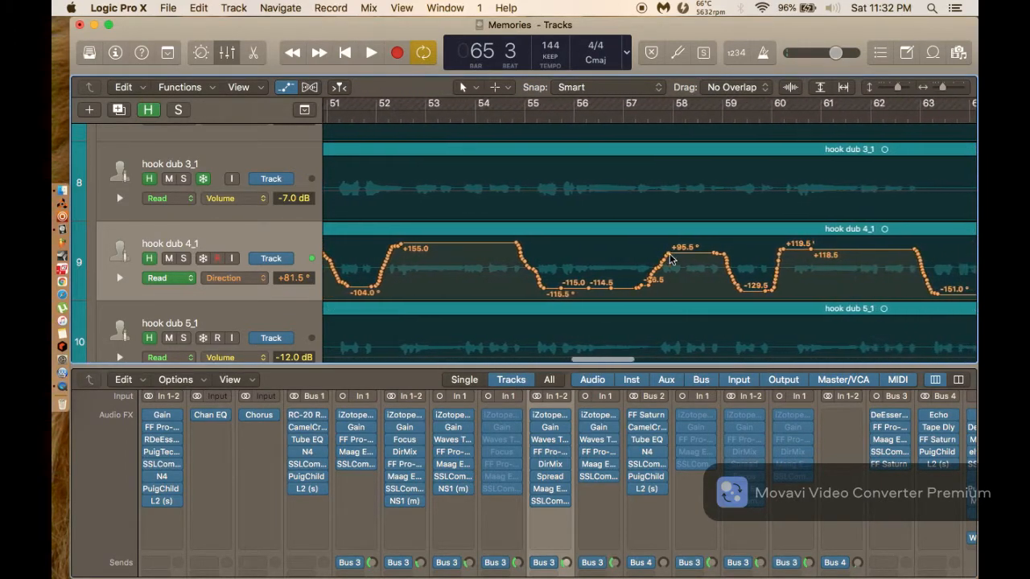
scroll(670, 255, "left", 3)
scroll(670, 257, "left", 3)
scroll(670, 258, "right", 15)
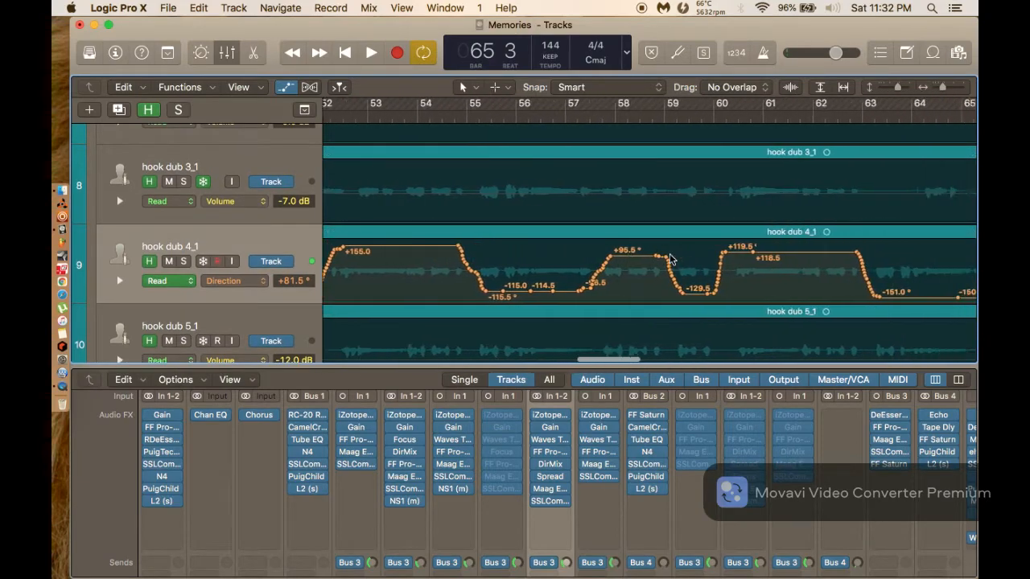
scroll(671, 258, "right", 10)
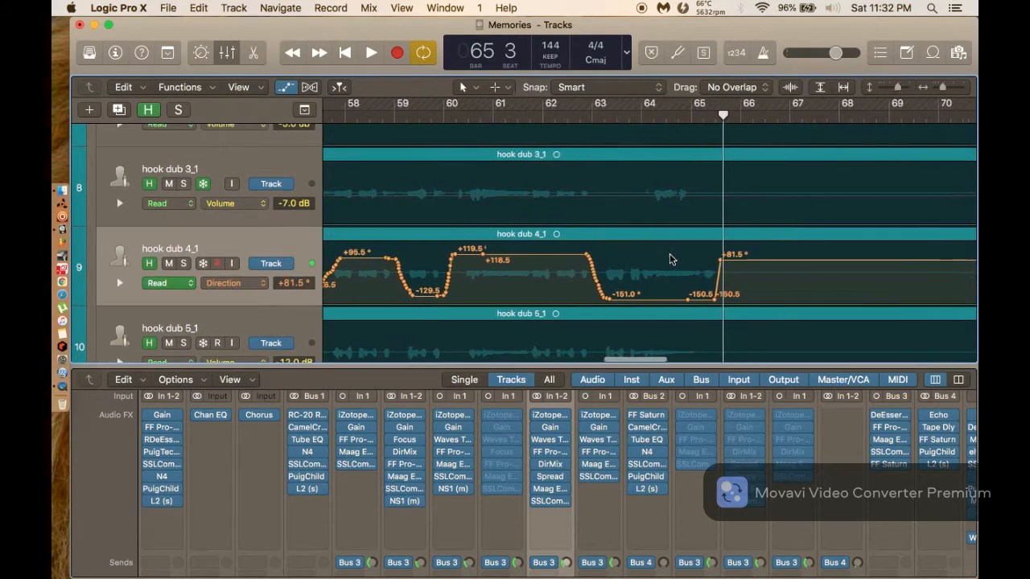
scroll(670, 255, "left", 20)
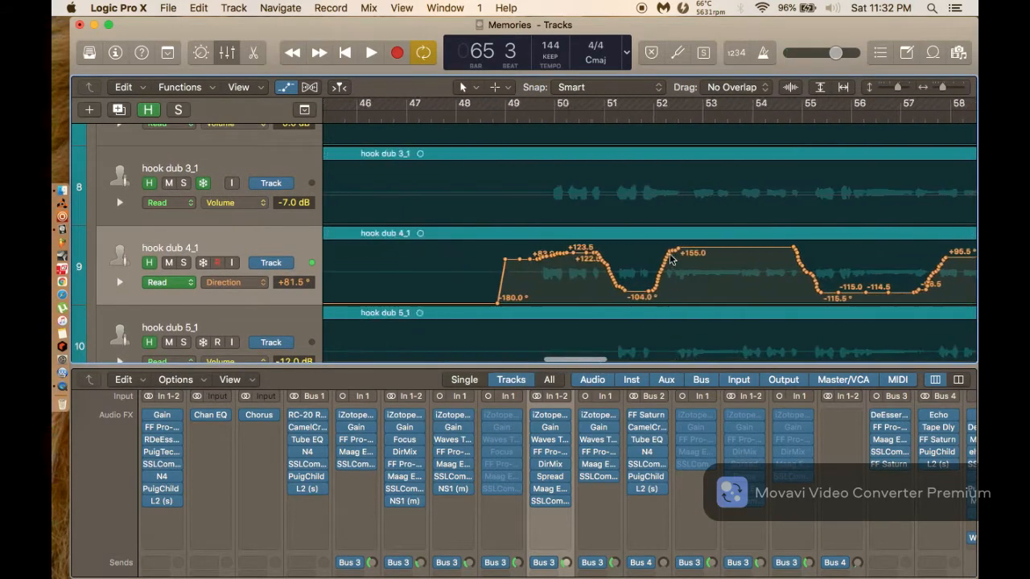
Copy hook dub 4_1's second-hook Direction automation, including its -180° starting point, and paste it into the third hook near bar 97.
scroll(670, 256, "down", 10)
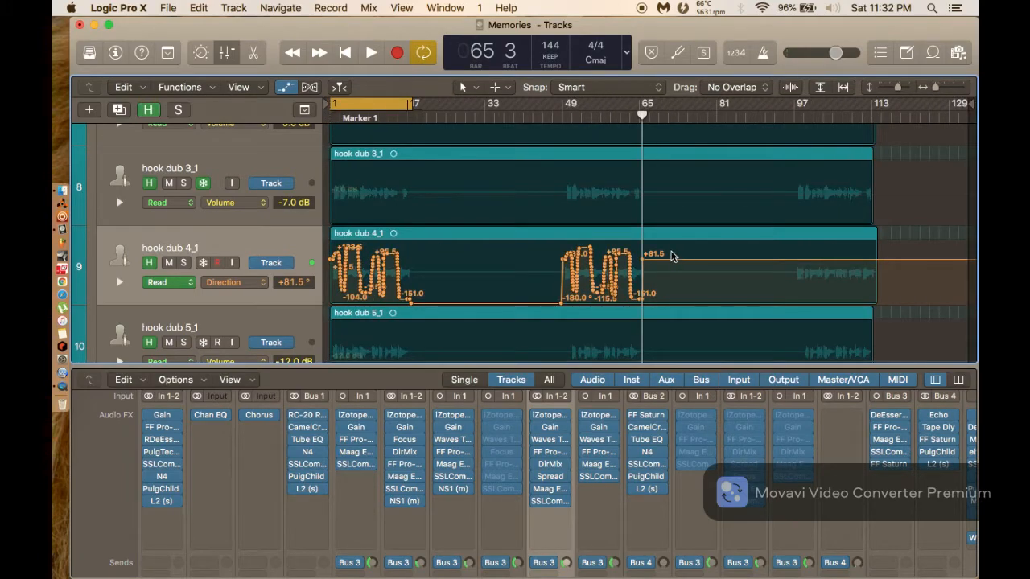
mouse_move(672, 256)
left_click_drag(681, 251, 533, 285)
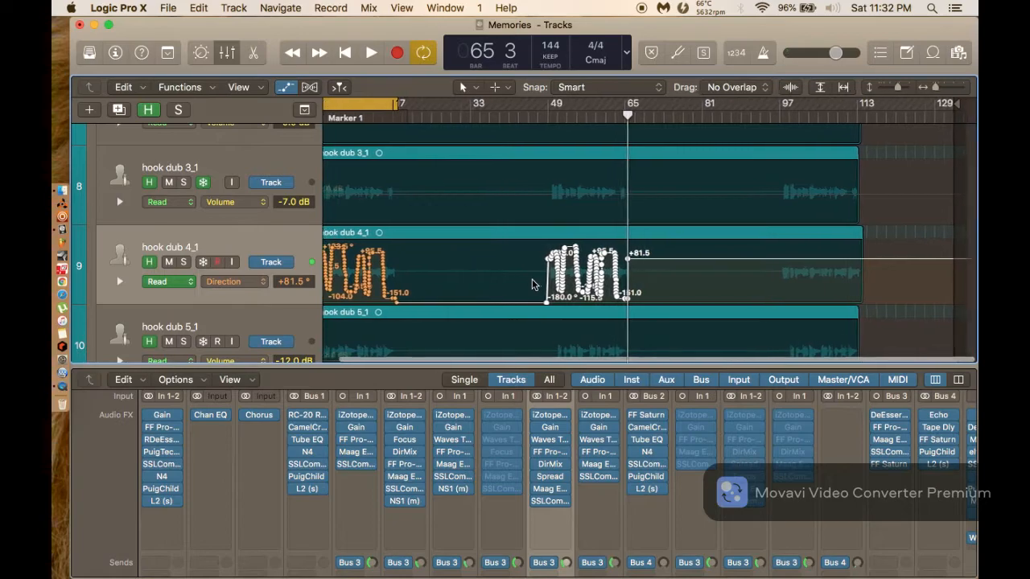
left_click(226, 234)
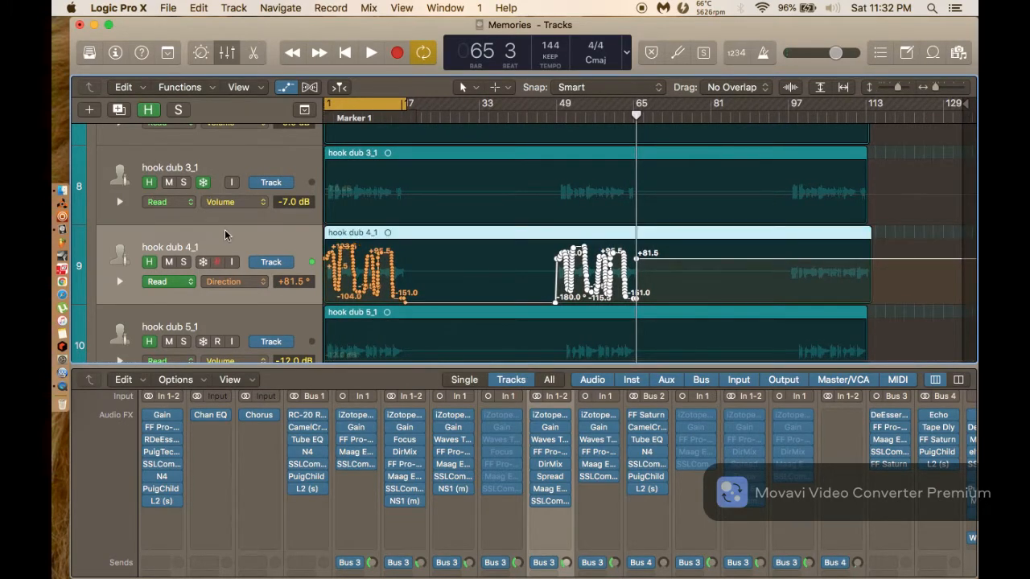
key("super+Right")
key("super+Right")
key("super+Right")
key("super+Right")
key("super+Right")
scroll(477, 247, "right", 18)
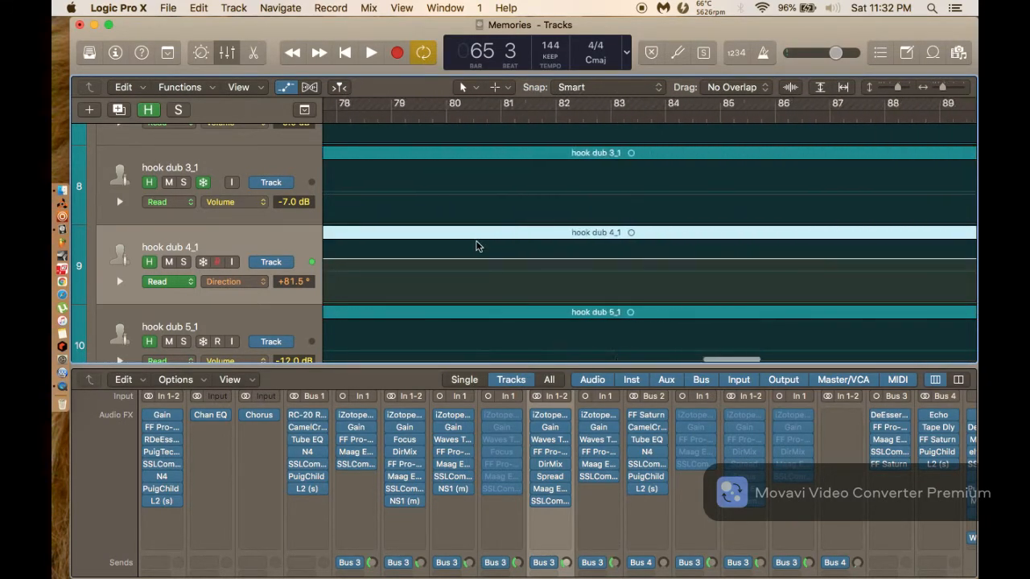
scroll(477, 247, "right", 6)
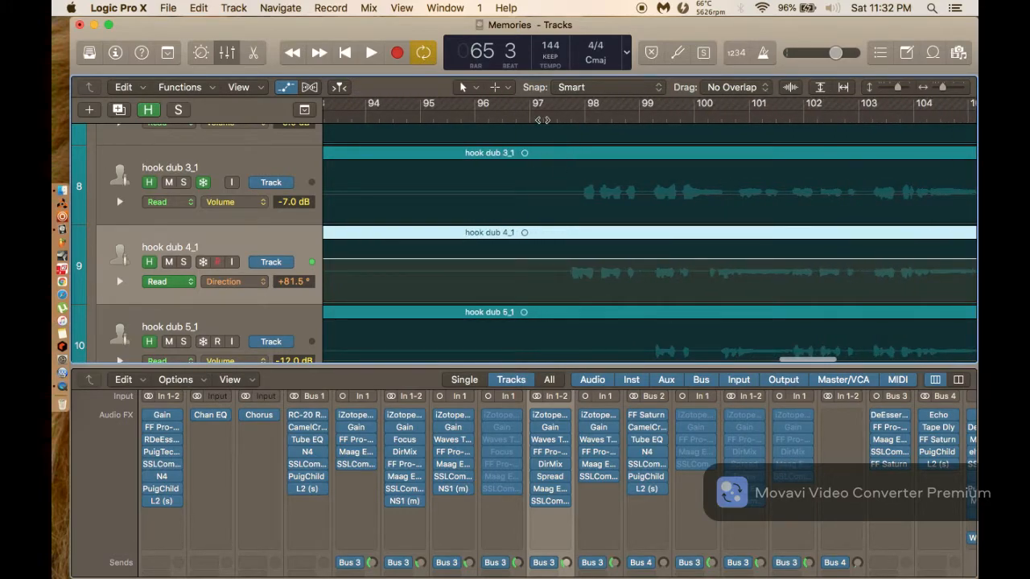
left_click_drag(544, 120, 556, 117)
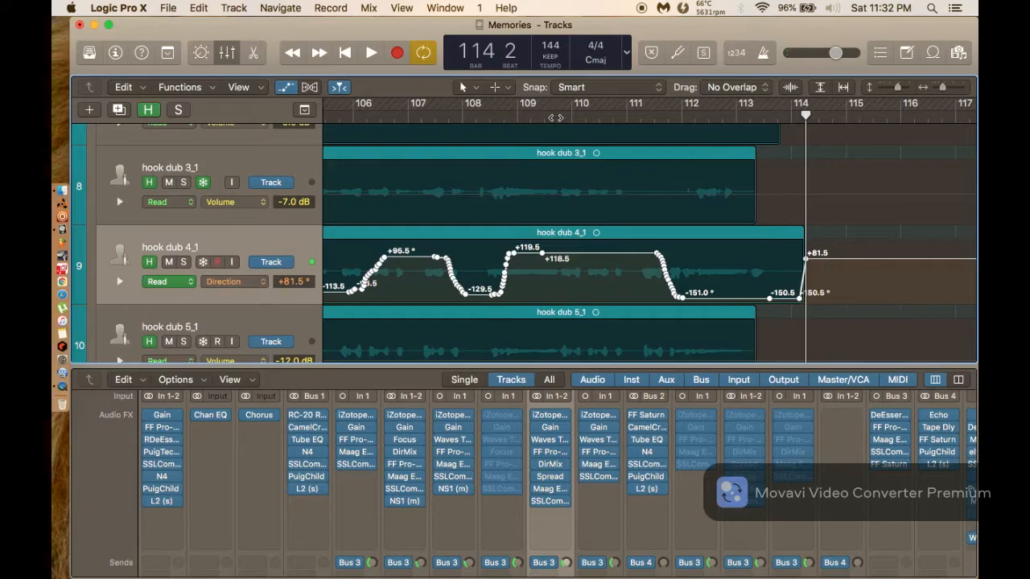
Lower hook dub 4_1's Direction line between the second and third hooks to -180°.
key("super+Left")
key("super+Left")
key("super+Left")
key("super+Left")
key("super+Left")
key("super+Left")
key("super+Right")
key("super+Right")
key("super+Right")
key("super+Right")
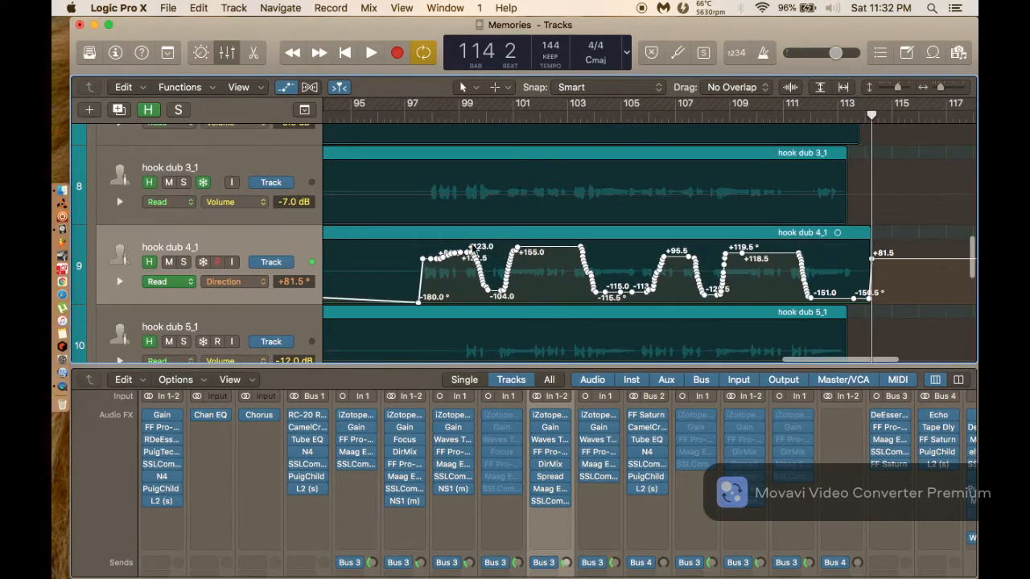
scroll(471, 247, "left", 15)
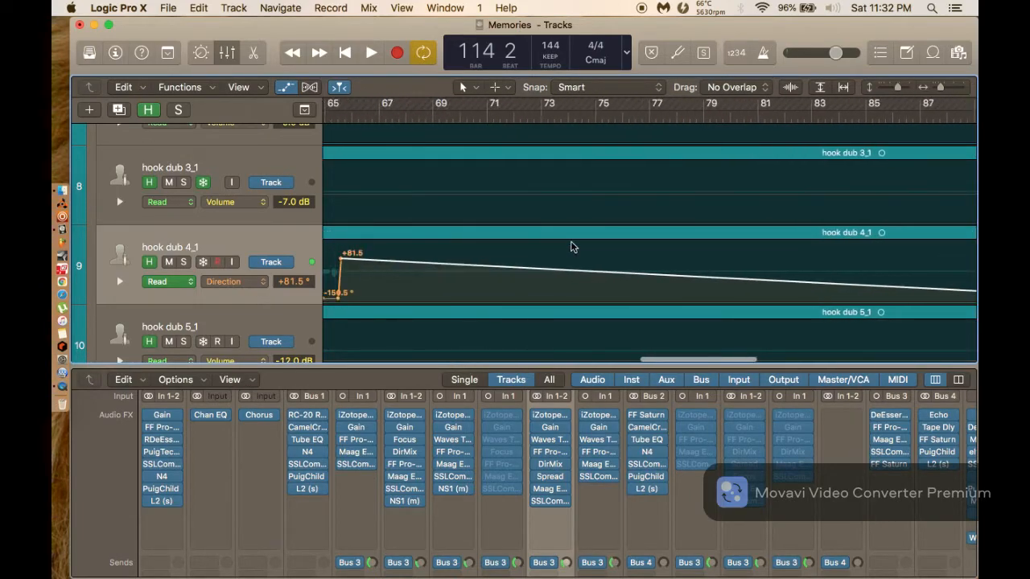
left_click_drag(502, 263, 500, 300)
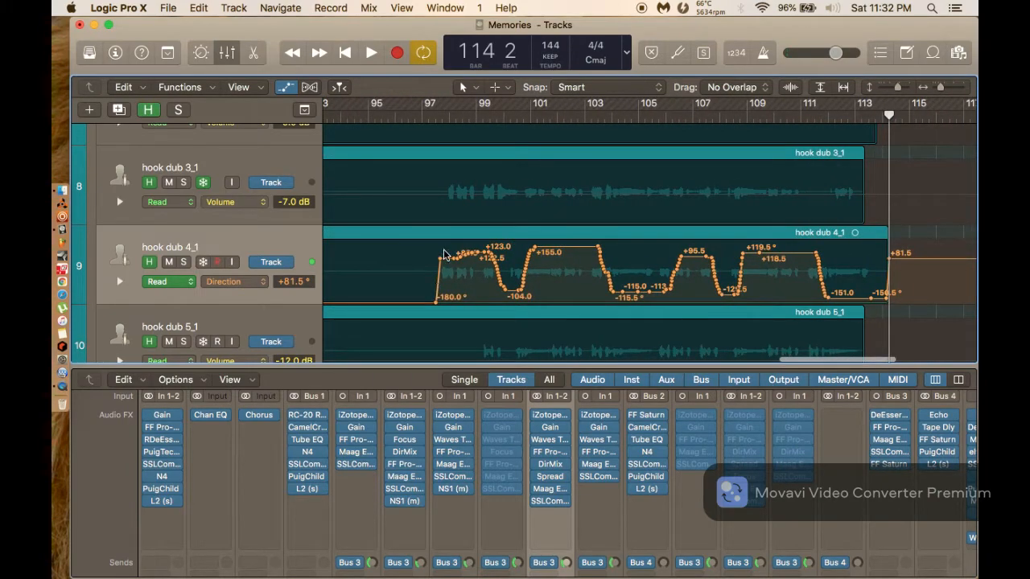
Shift the falling Direction ramp toward -104° in the third hook slightly later, ending just after bar 100.
key("super+Right")
key("super+Right")
key("super+Right")
scroll(444, 249, "left", 7)
scroll(444, 248, "right", 8)
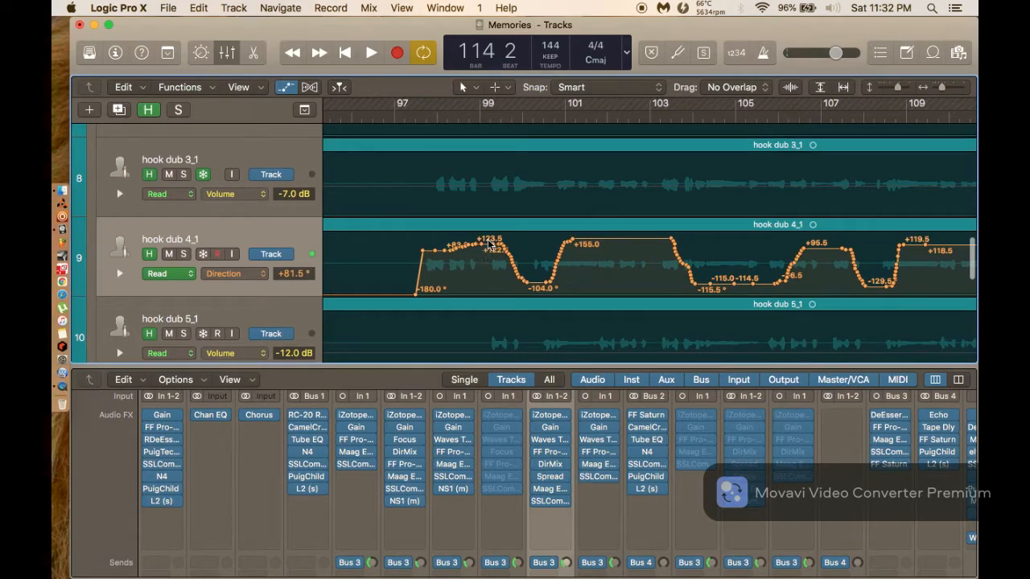
left_click(487, 243)
left_click_drag(535, 293, 505, 239)
scroll(506, 238, "right", 6)
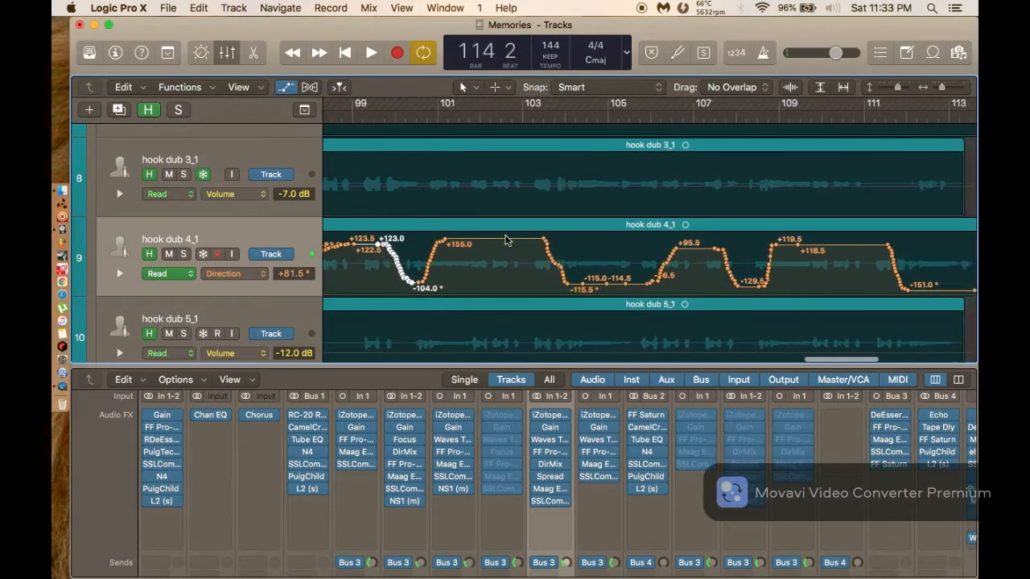
Shift the third hook's falling Direction ramp after the +155° plateau earlier, so it ends just after bar 103.
key("super+Right")
key("super+Right")
scroll(445, 264, "left", 10)
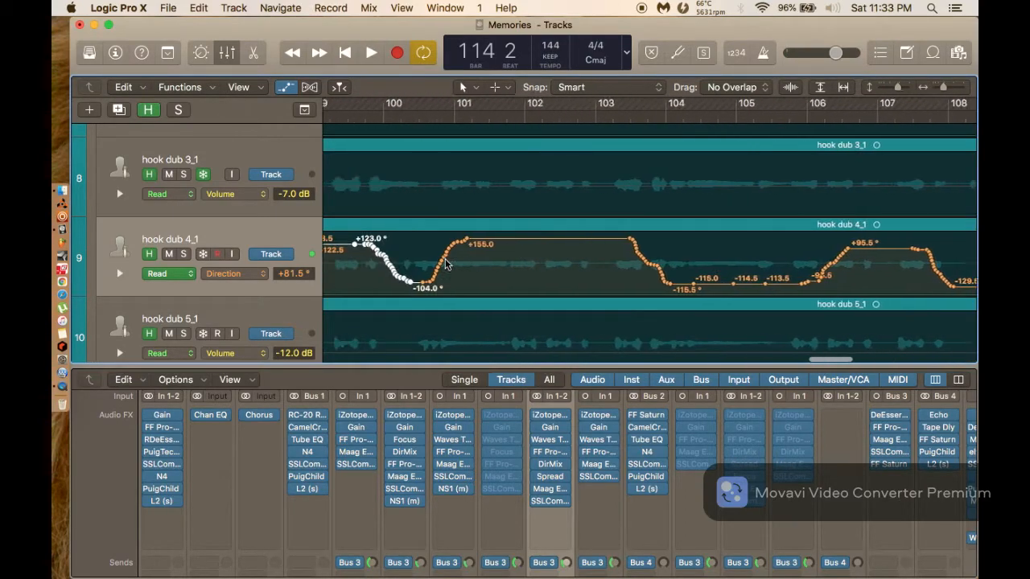
scroll(445, 264, "right", 5)
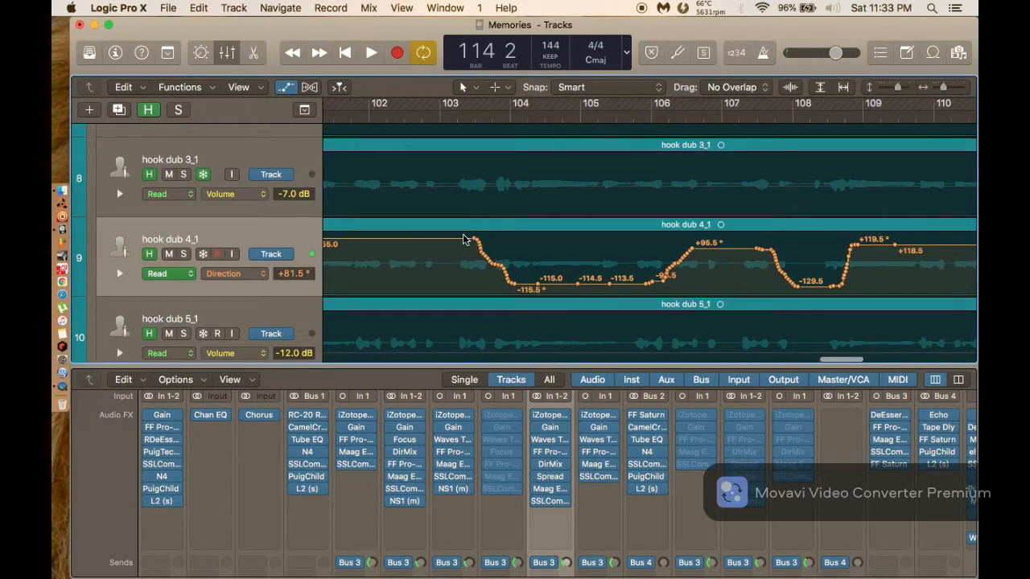
left_click(469, 239)
key("super+z")
left_click(521, 287)
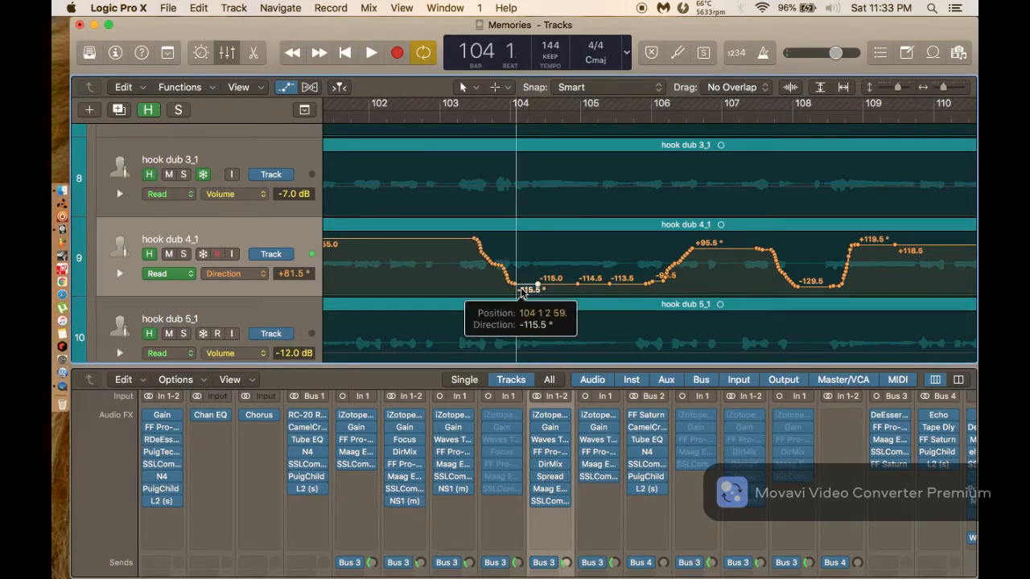
left_click_drag(510, 292, 461, 239)
scroll(461, 237, "up", 5)
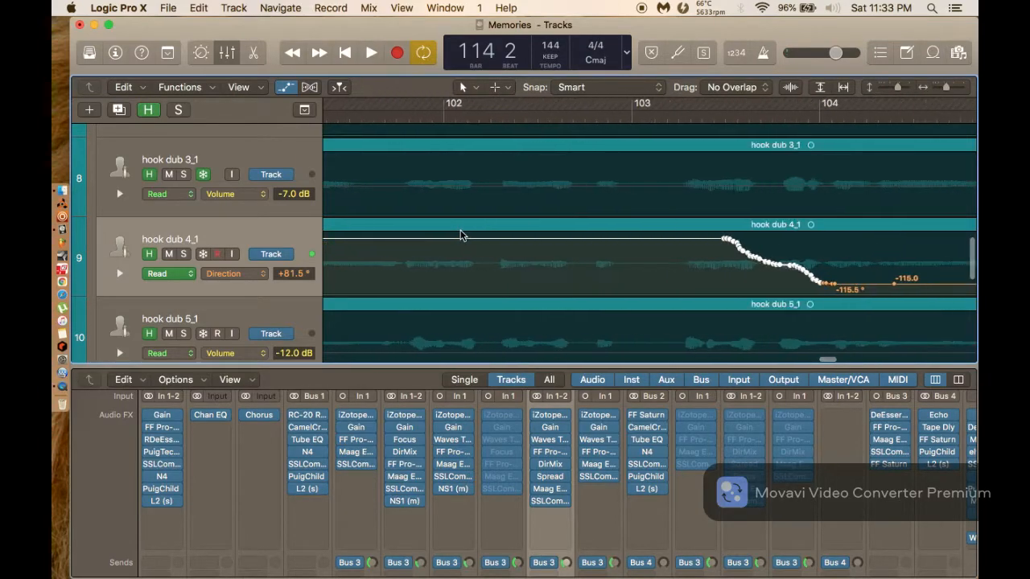
left_click_drag(593, 235, 462, 262)
scroll(462, 263, "down", 5)
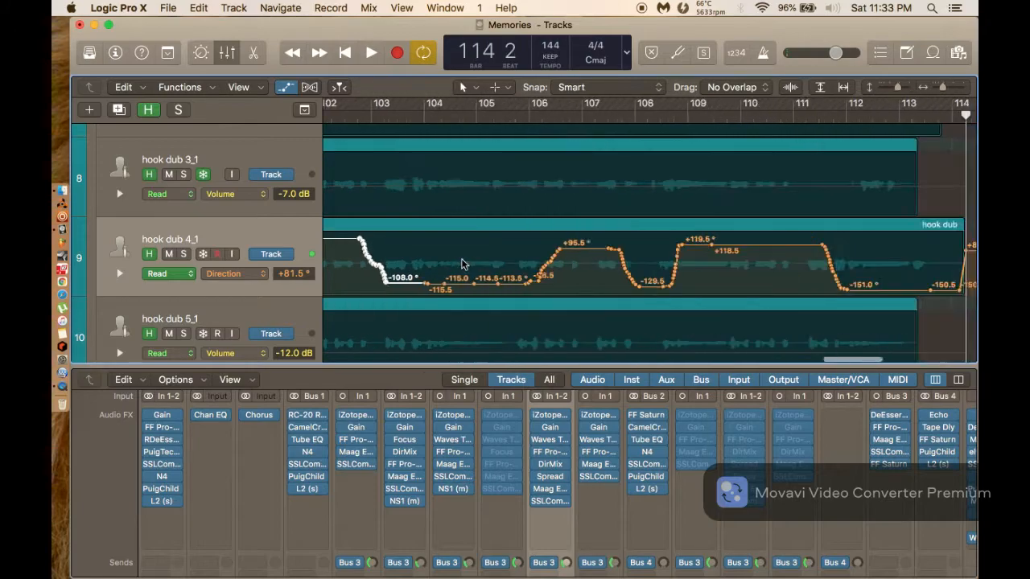
Shift the rising ramp toward +95.5° earlier, just after bar 105, and the fall toward -129.5° slightly later, near bar 108.
left_click_drag(545, 245, 542, 271)
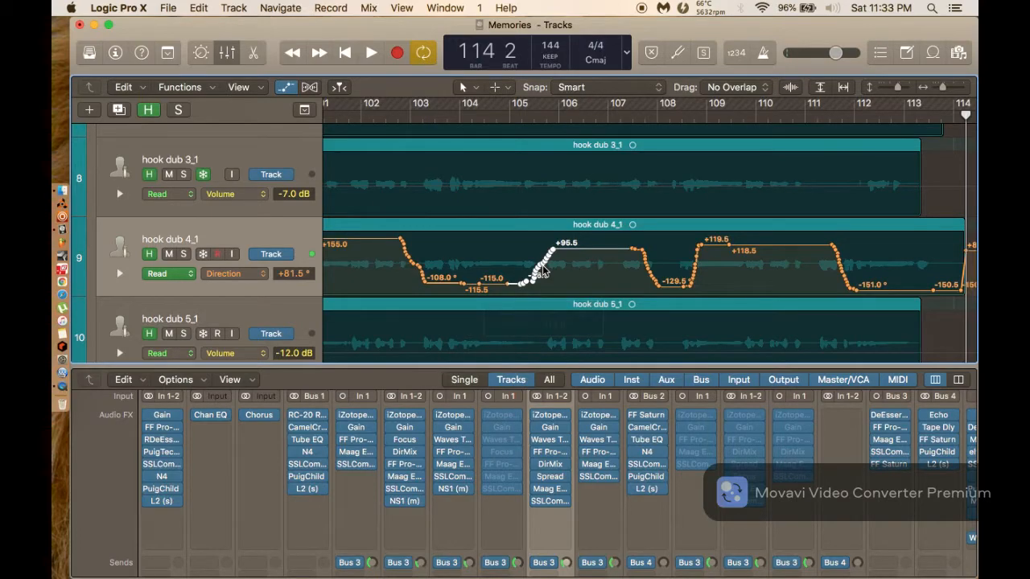
left_click_drag(626, 243, 667, 284)
scroll(665, 239, "right", 5)
key("super+z")
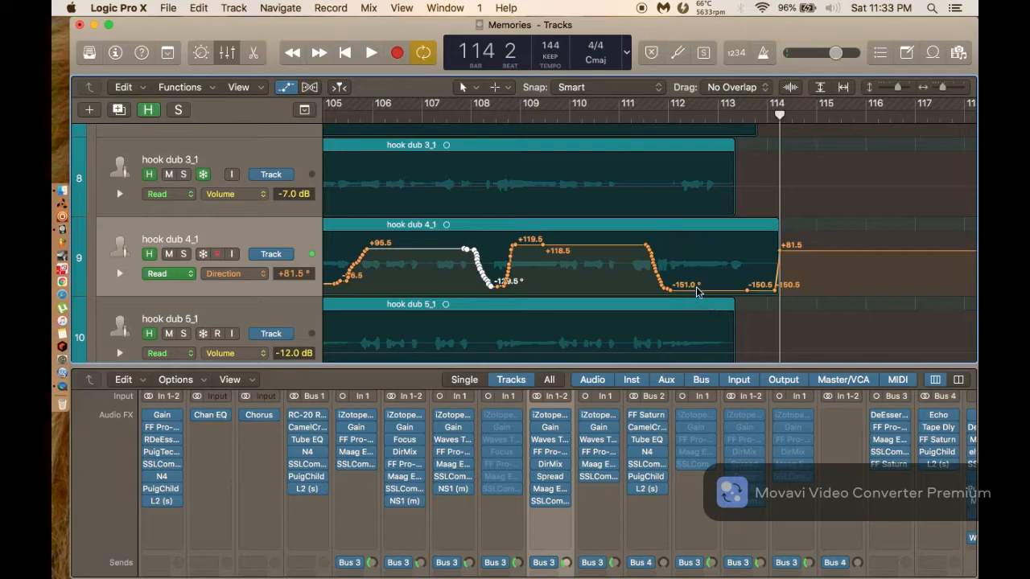
Shift the third hook's last falling Direction ramp toward -151° earlier, to about bar 111.
left_click_drag(706, 293, 641, 288)
left_click_drag(650, 251, 623, 255)
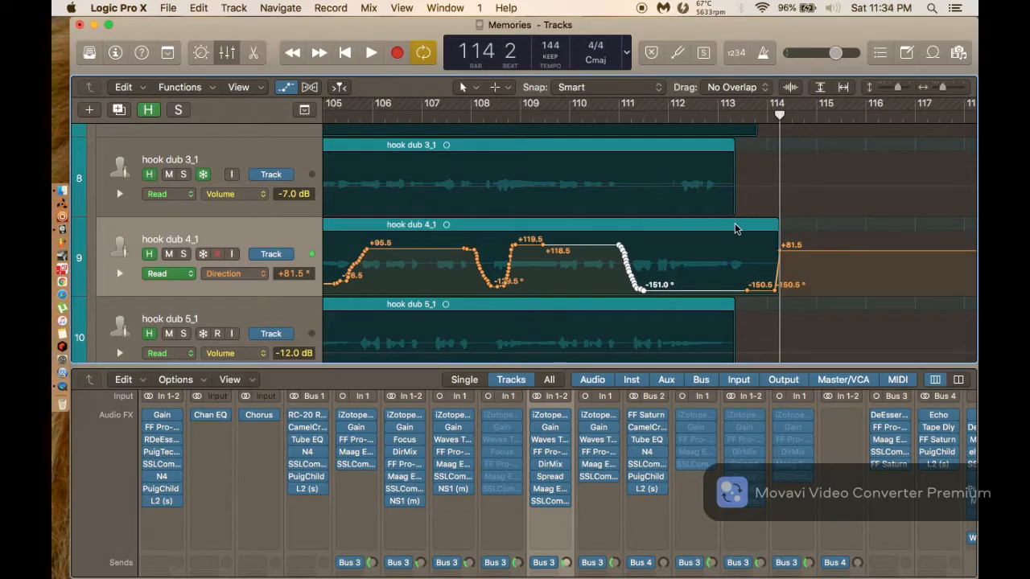
scroll(748, 226, "left", 8)
scroll(747, 226, "down", 10)
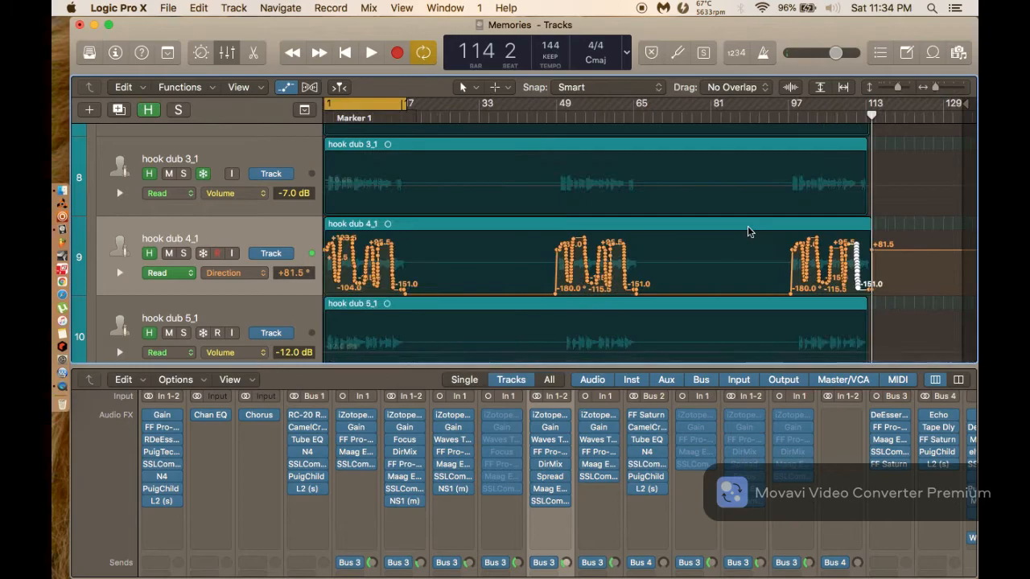
Delete the automation curve around bars 49 to 65 on the Beat Mix track.
scroll(747, 221, "up", 15)
scroll(747, 221, "down", 10)
scroll(748, 221, "up", 10)
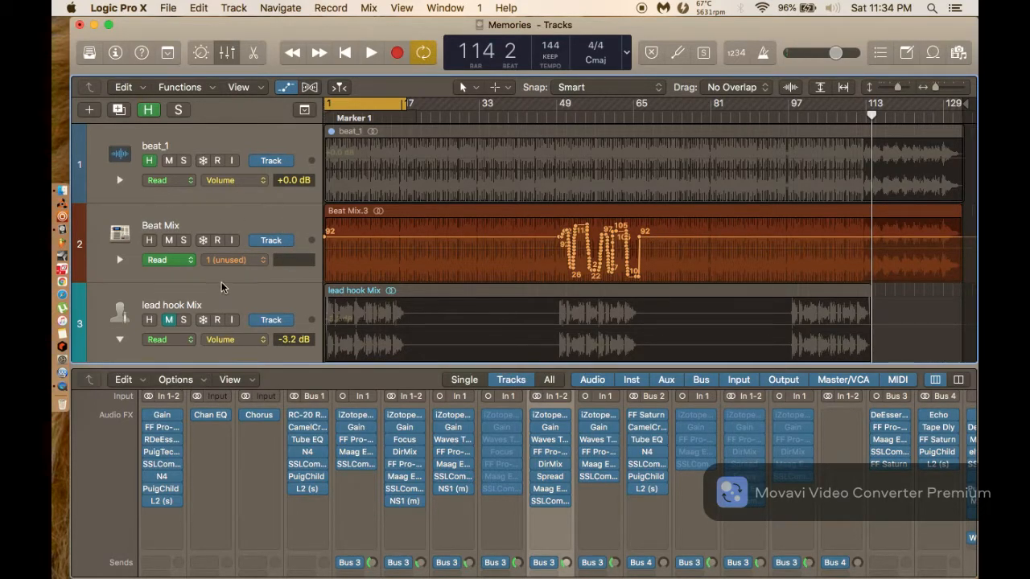
left_click_drag(689, 229, 295, 254)
key("Delete")
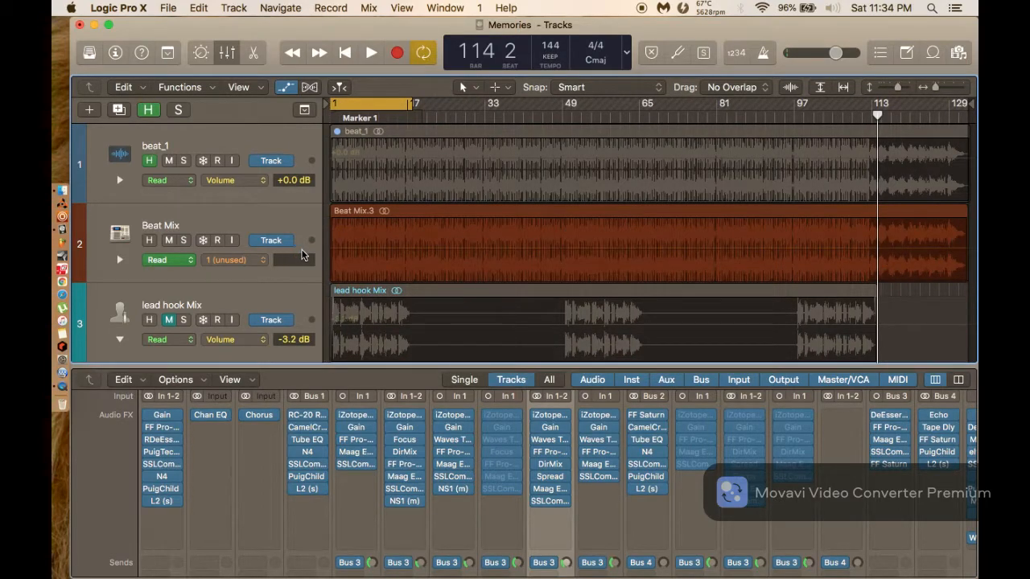
Look through the hook and verse tracks to check their regions and automation curves.
scroll(552, 298, "down", 10)
scroll(552, 297, "down", 14)
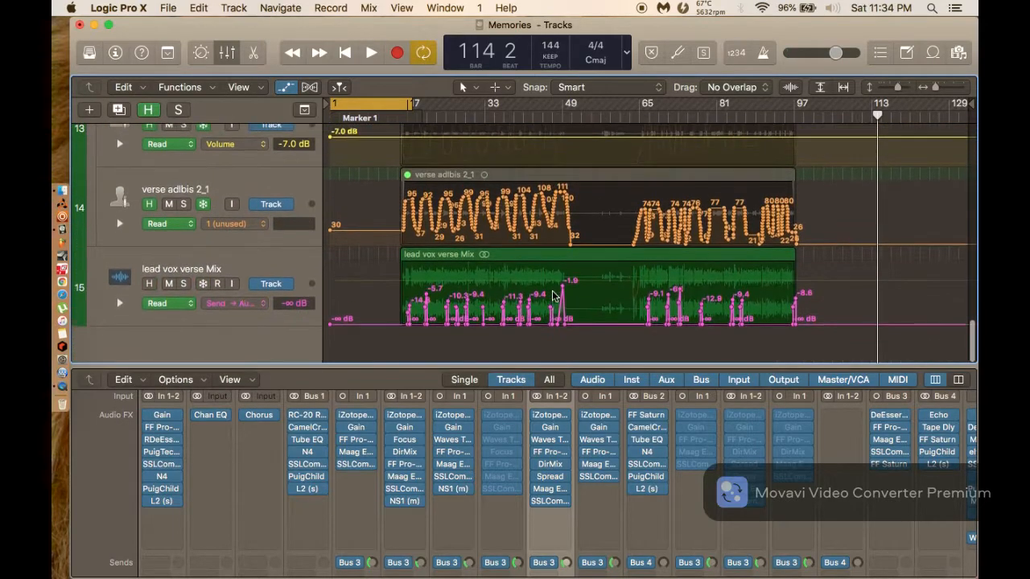
scroll(552, 296, "up", 20)
scroll(552, 296, "down", 12)
scroll(552, 296, "down", 8)
scroll(552, 296, "up", 8)
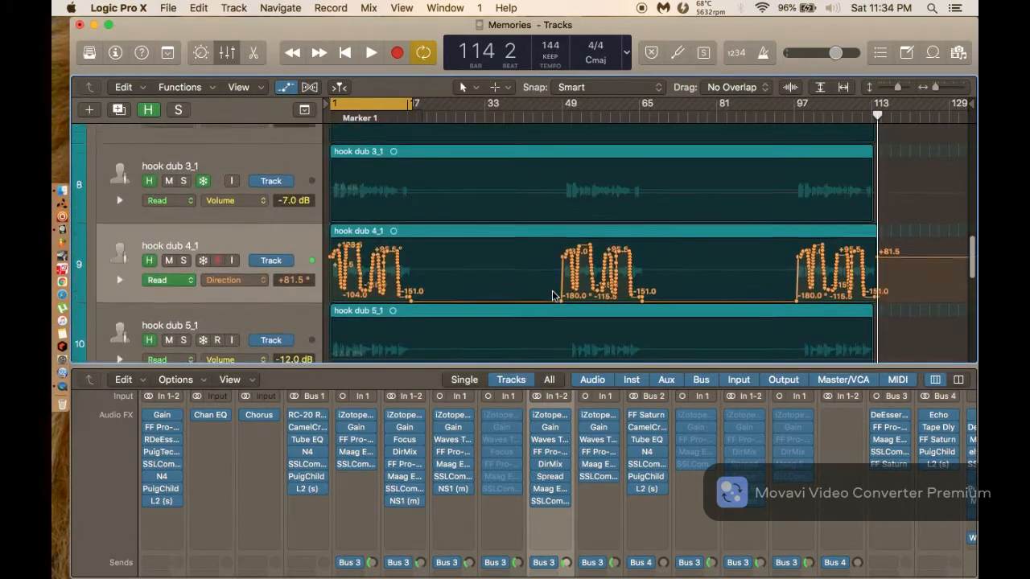
scroll(552, 294, "up", 1)
scroll(552, 294, "down", 7)
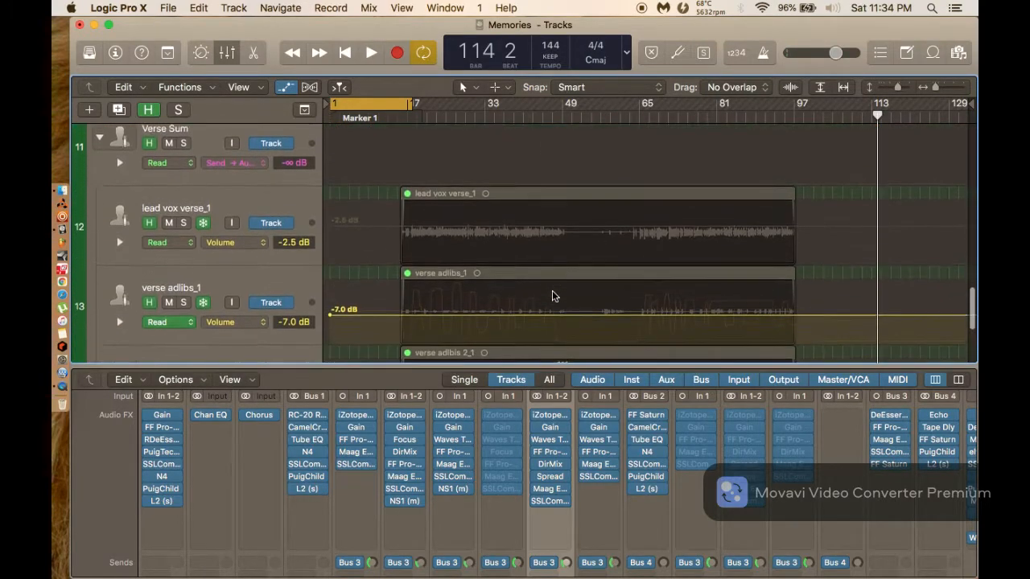
scroll(552, 296, "up", 7)
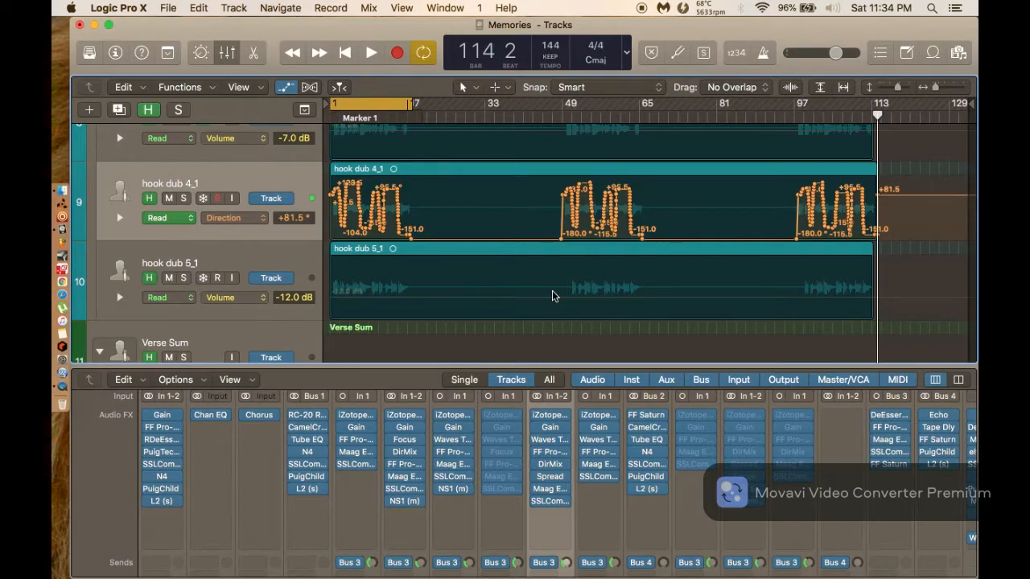
scroll(556, 294, "up", 6)
scroll(567, 296, "up", 2)
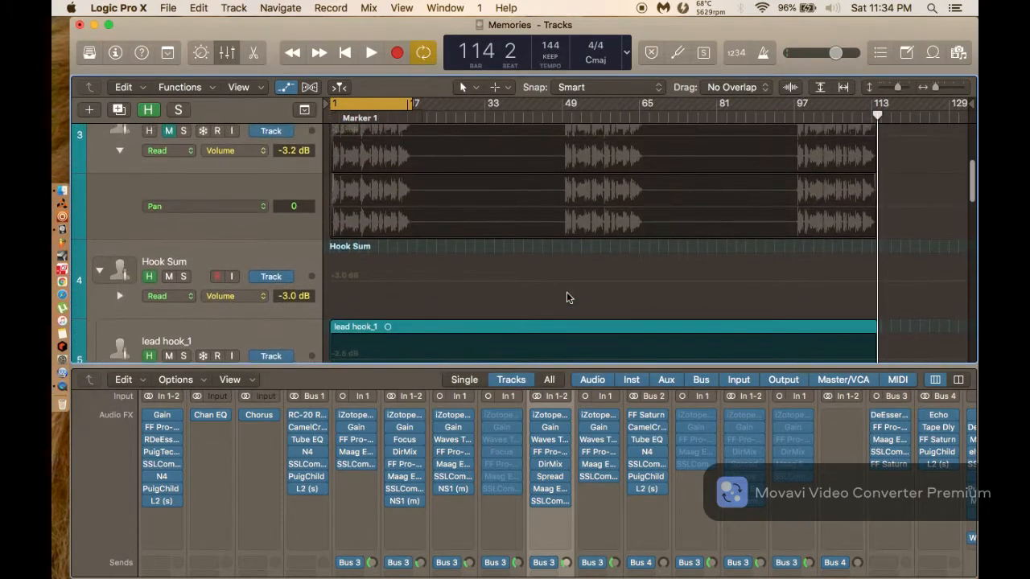
scroll(566, 296, "down", 1)
scroll(567, 296, "down", 6)
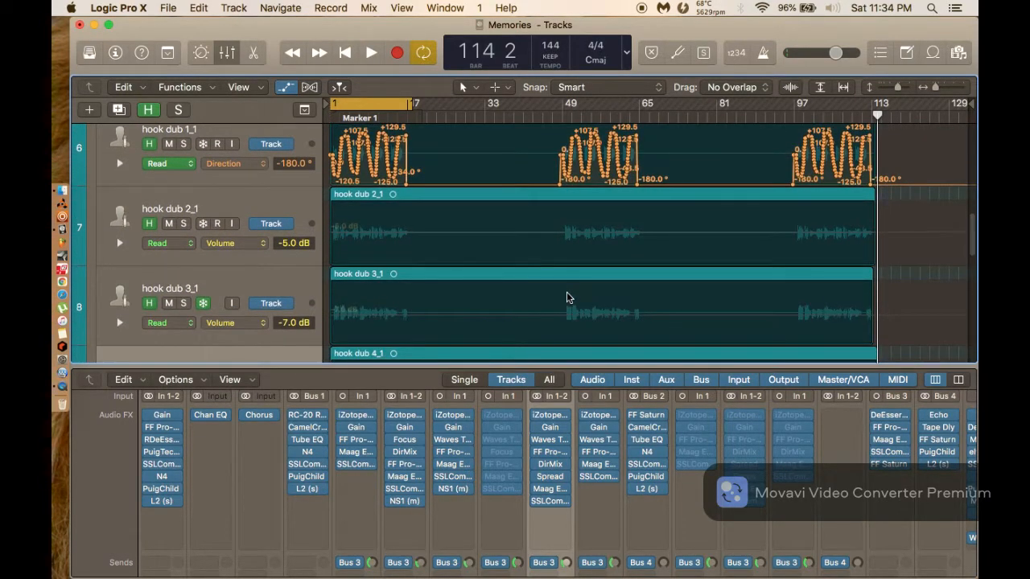
scroll(566, 297, "up", 10)
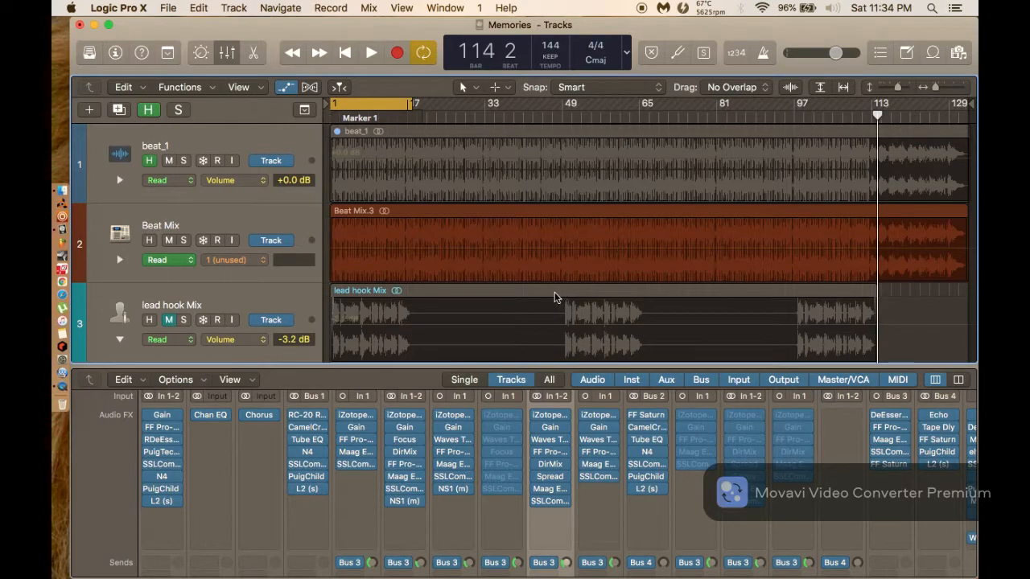
scroll(177, 289, "down", 15)
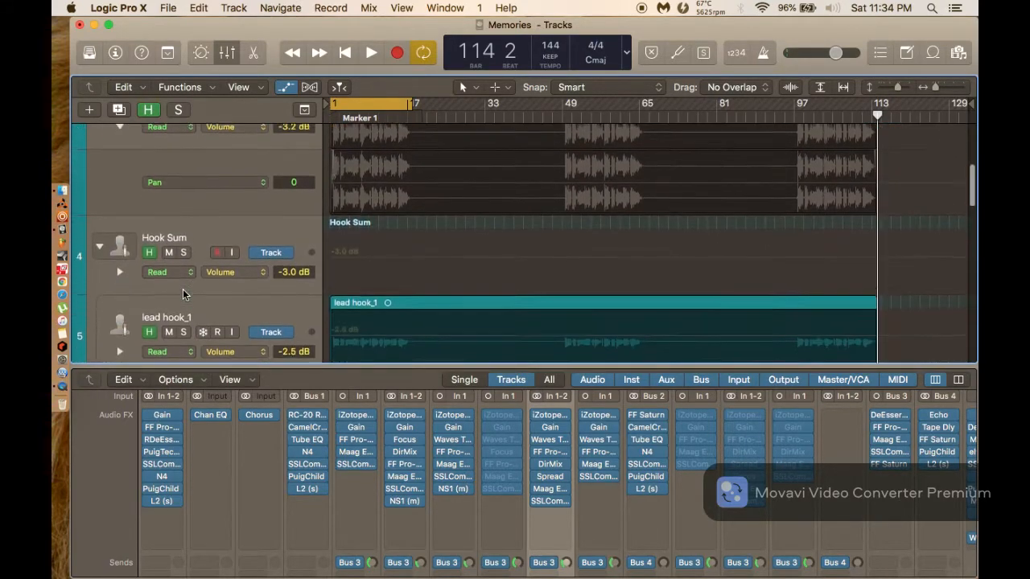
scroll(183, 289, "down", 8)
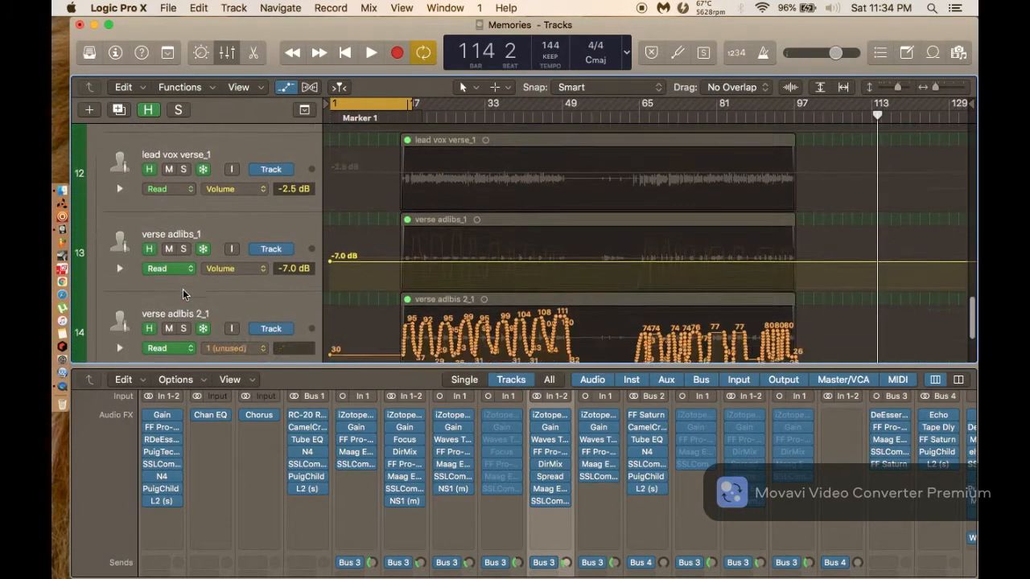
scroll(182, 289, "up", 10)
scroll(182, 294, "up", 2)
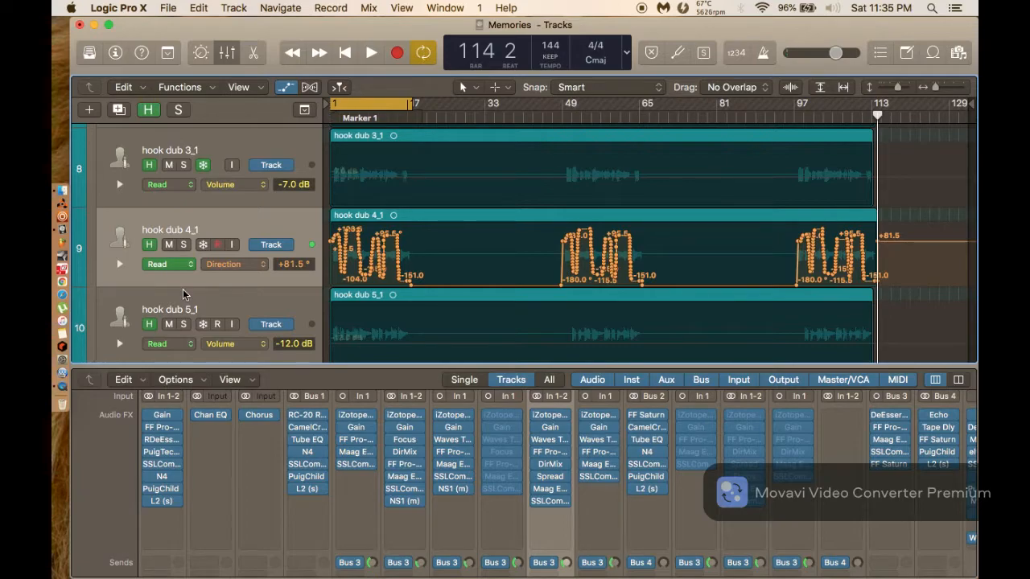
Play the first hook from the start and examine hook dub 4_1's Direction automation against the vocals.
key("b")
key("space")
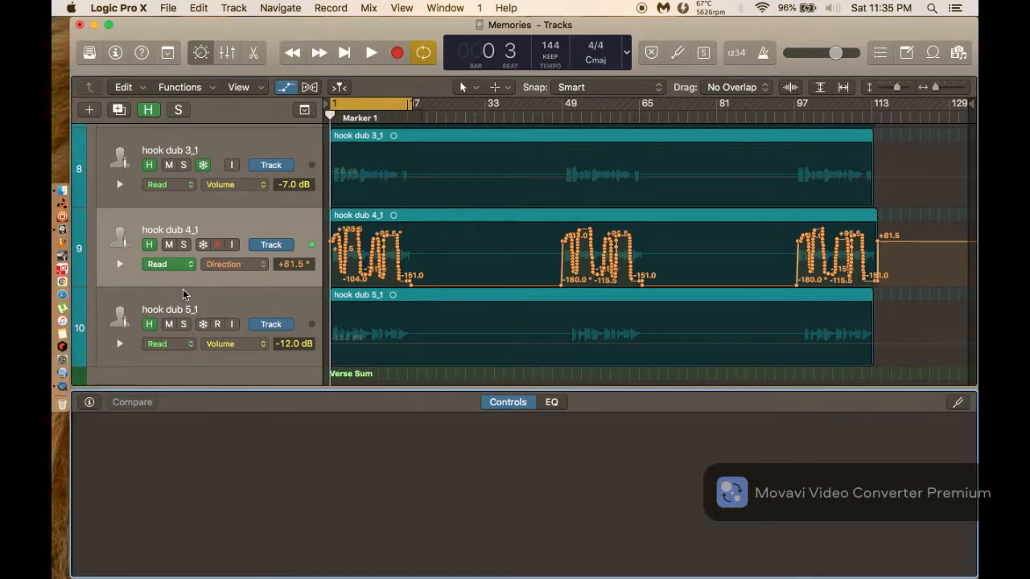
key("b")
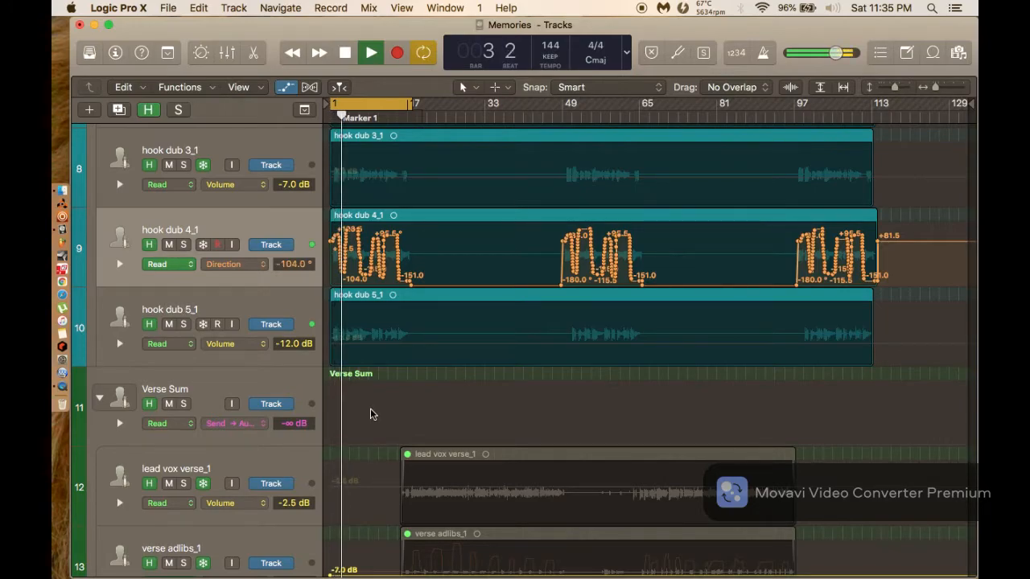
key("super+Right")
key("super+Right")
key("super+Right")
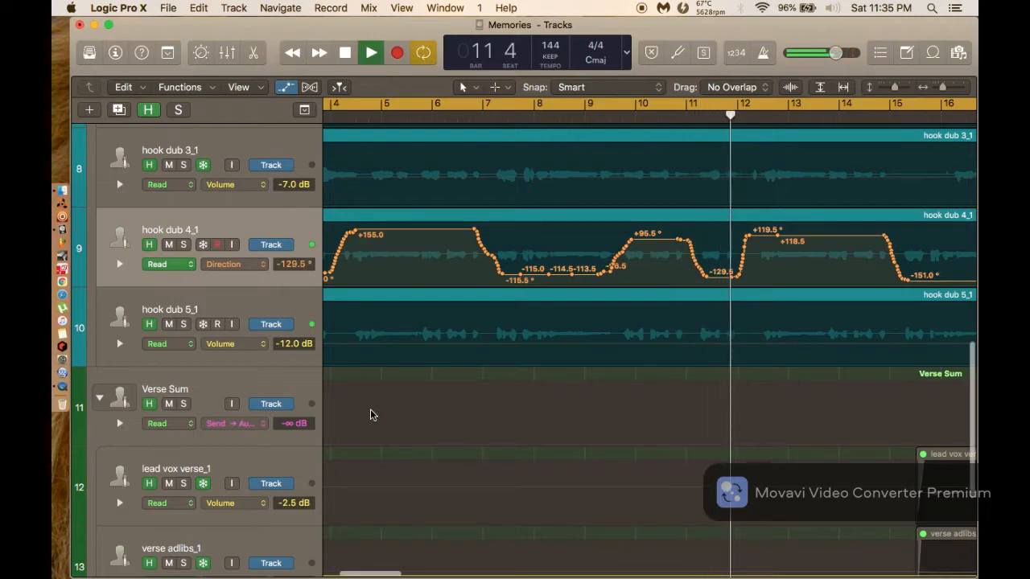
scroll(371, 414, "down", 10)
key("space")
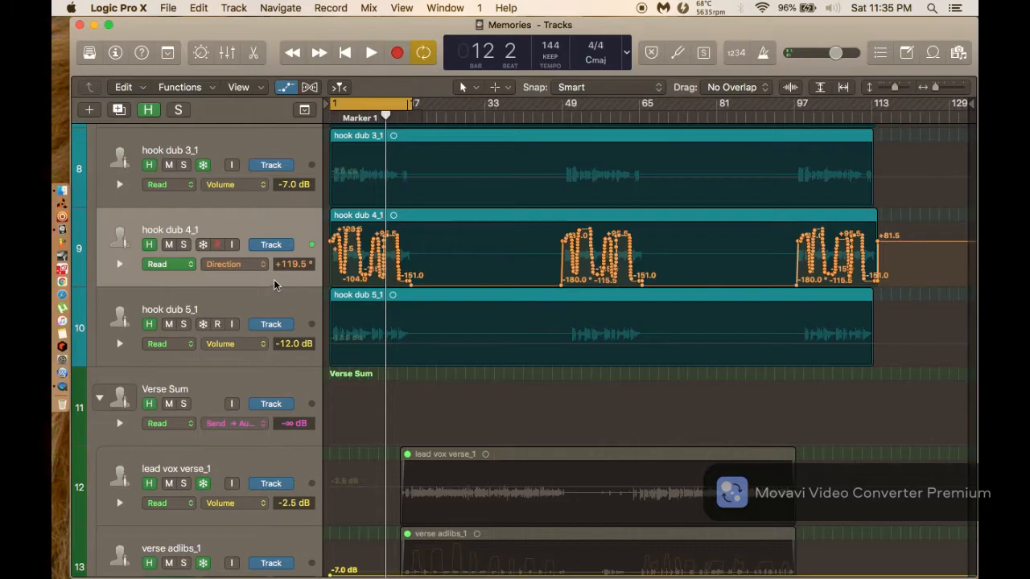
Select the Hook Sum track and show its channel fader in the mixer.
scroll(268, 213, "up", 8)
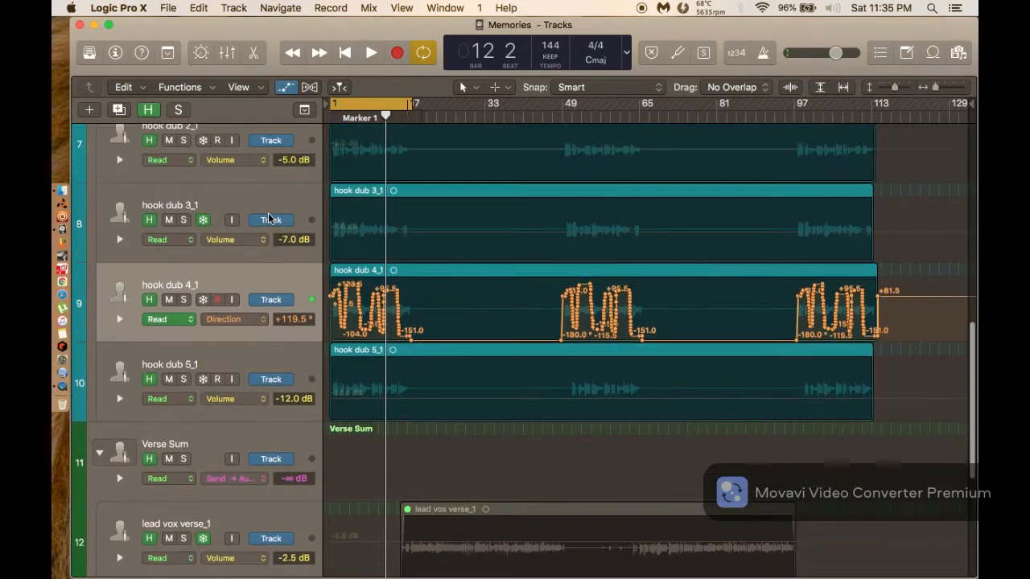
scroll(269, 217, "up", 4)
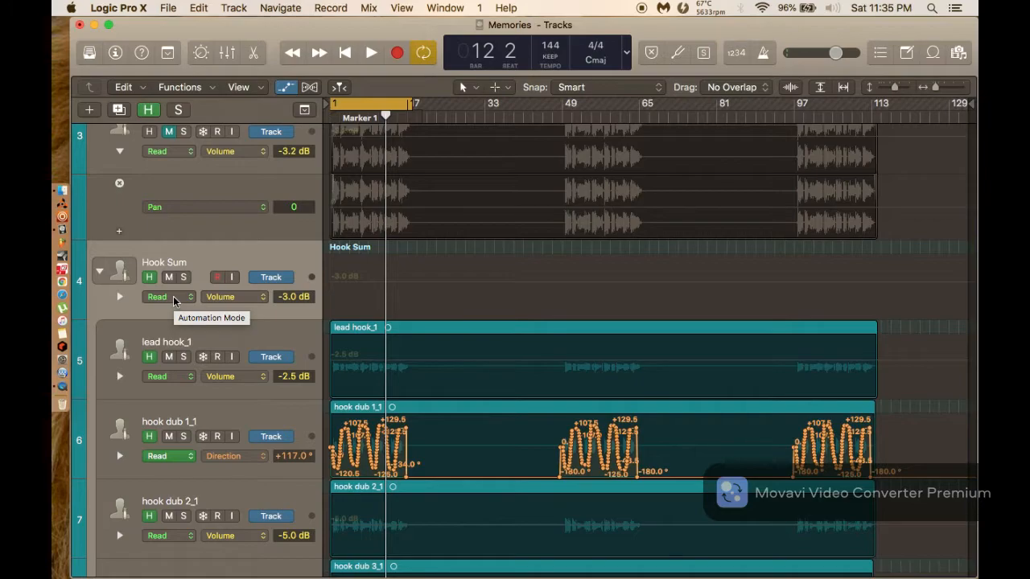
key("x")
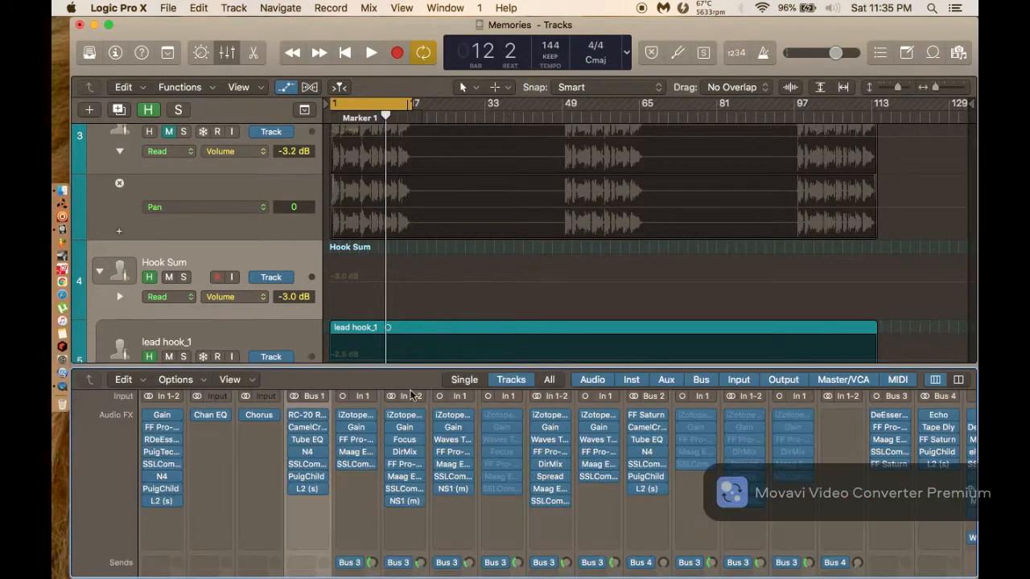
scroll(381, 488, "down", 10)
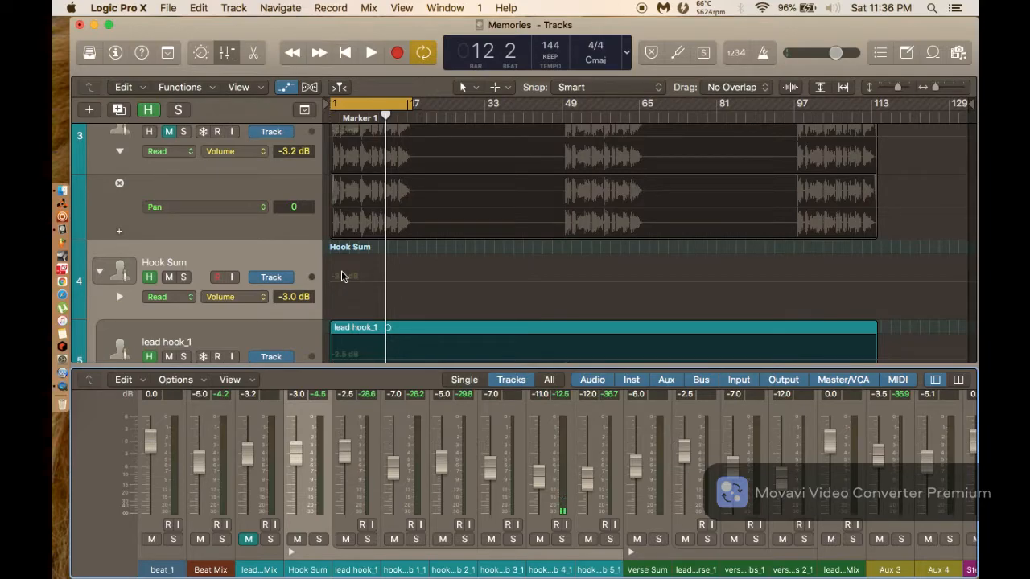
scroll(341, 270, "down", 5)
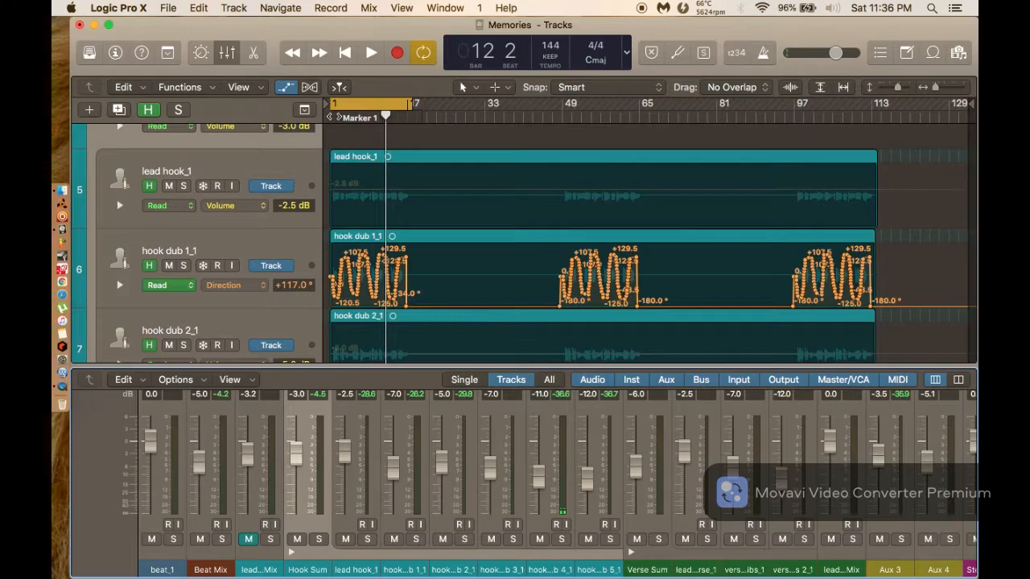
Shift hook dub 1_1's rising Direction ramp toward +107.5° slightly earlier in the first hook, ending at about bar 3.4.
key("space")
scroll(437, 201, "up", 8)
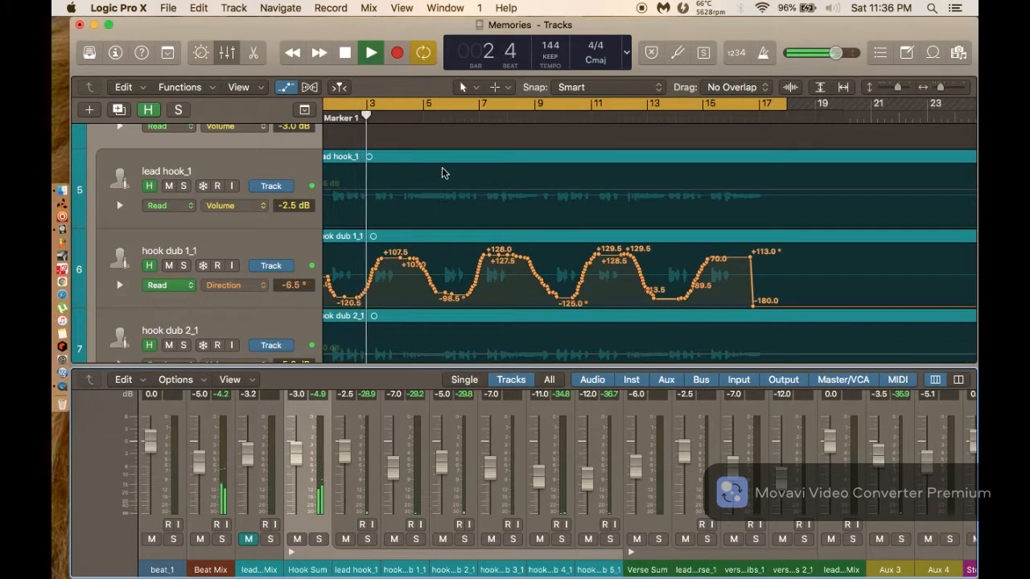
scroll(372, 272, "up", 8)
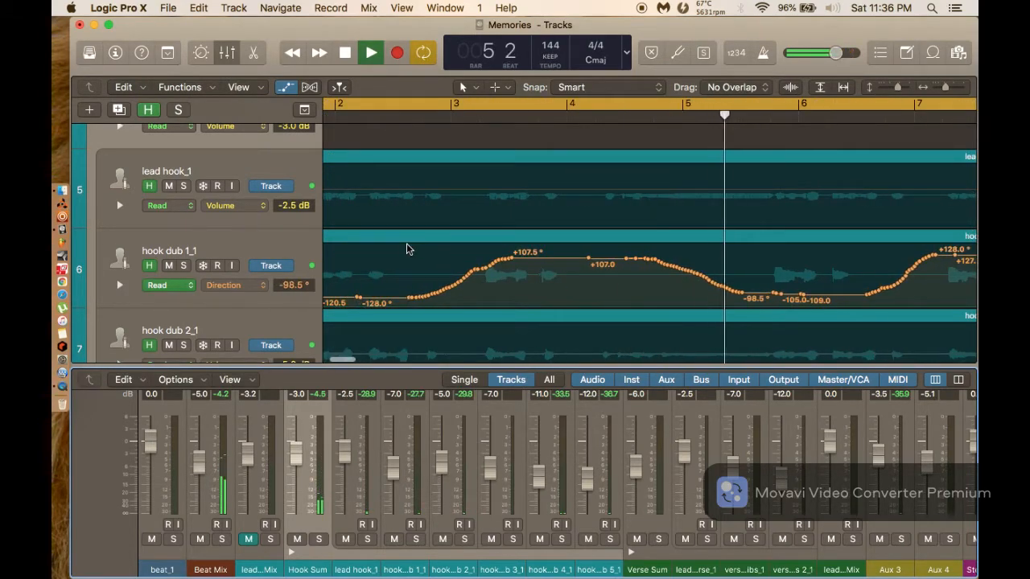
left_click_drag(406, 243, 495, 262)
key("space")
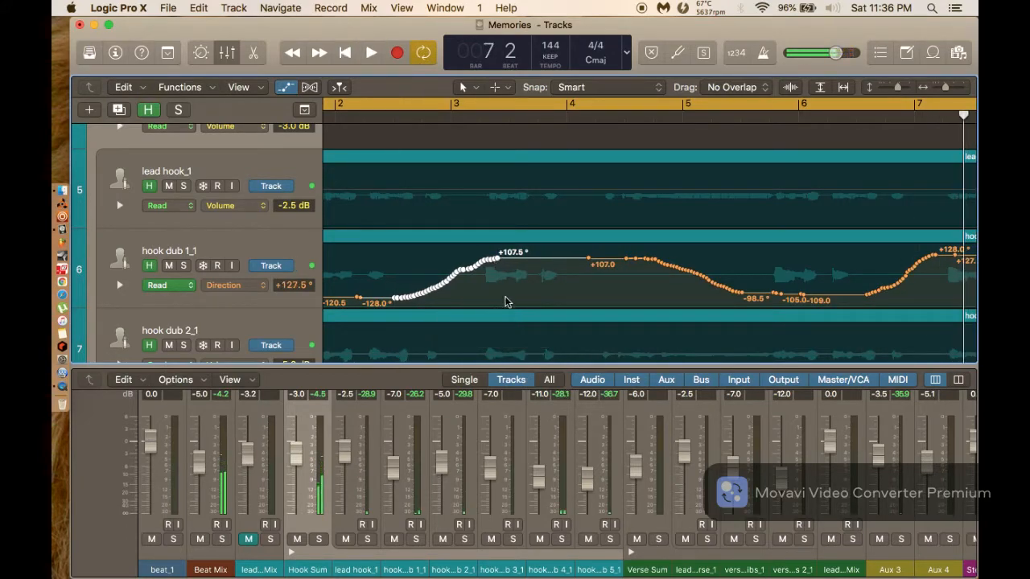
Examine the rest of hook dub 1_1's Direction automation up to bar 17 and play the start of the first hook.
scroll(506, 302, "down", 8)
scroll(506, 302, "up", 8)
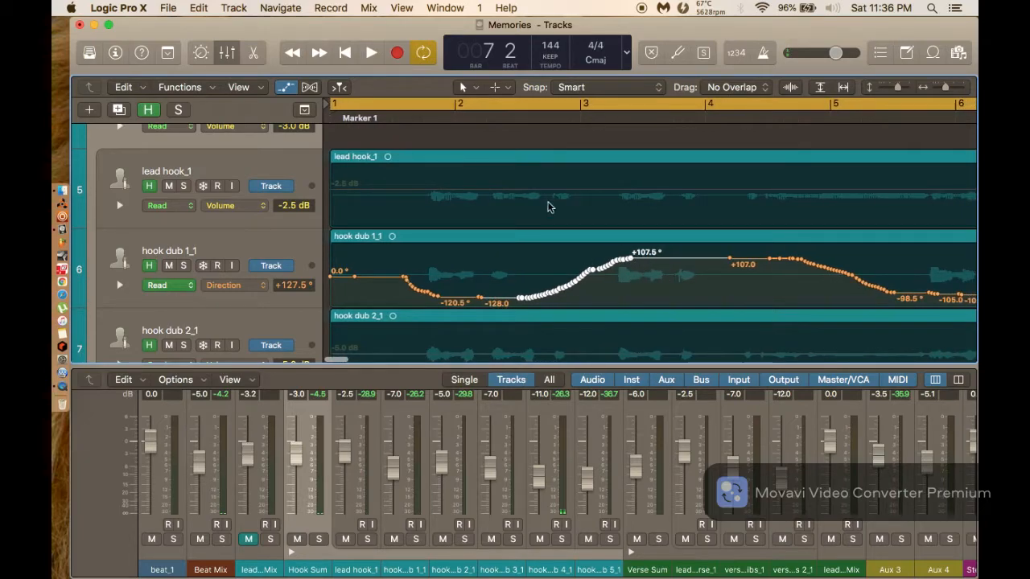
scroll(577, 289, "right", 10)
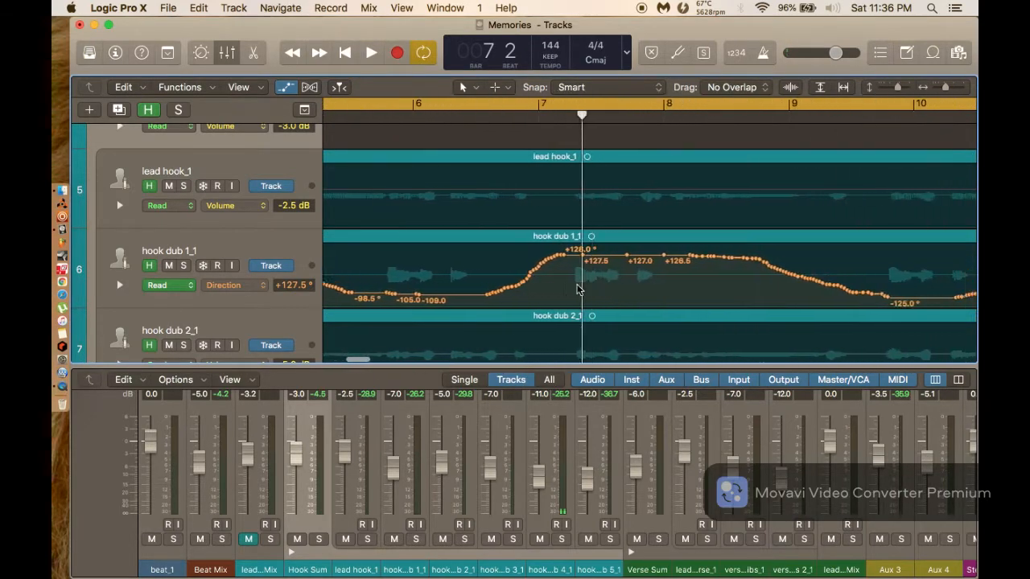
scroll(577, 289, "right", 3)
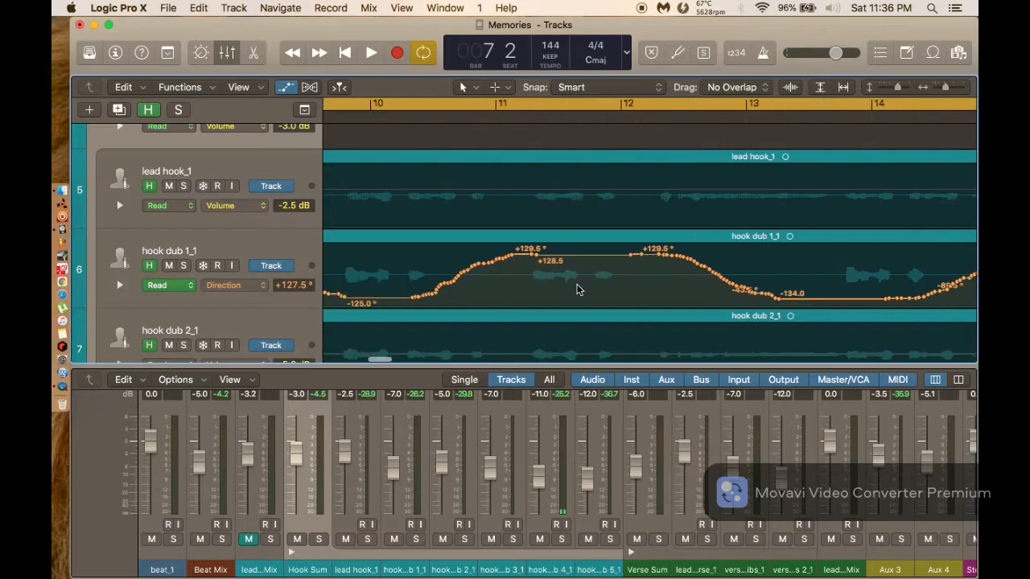
scroll(577, 290, "right", 8)
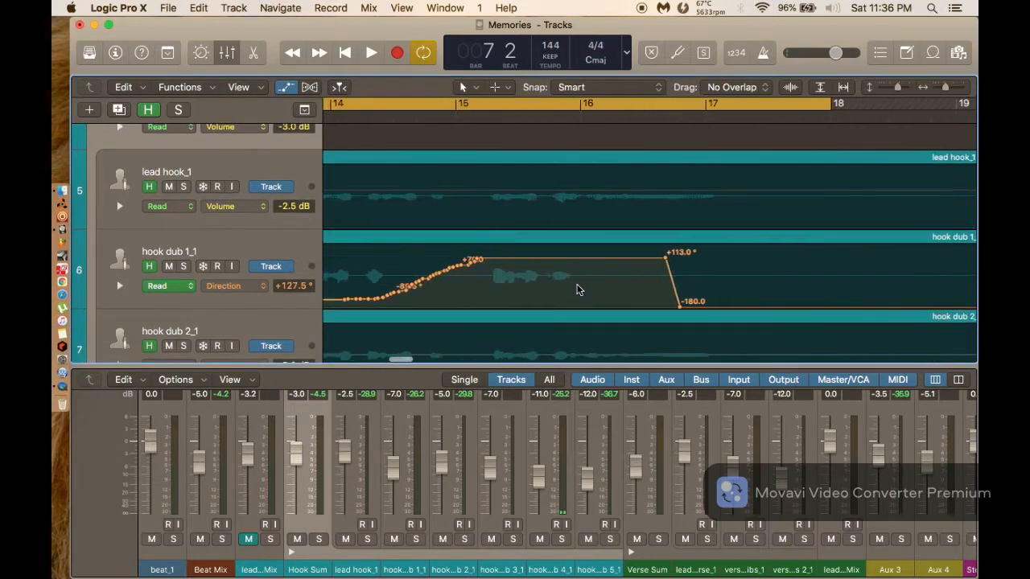
scroll(563, 291, "left", 3)
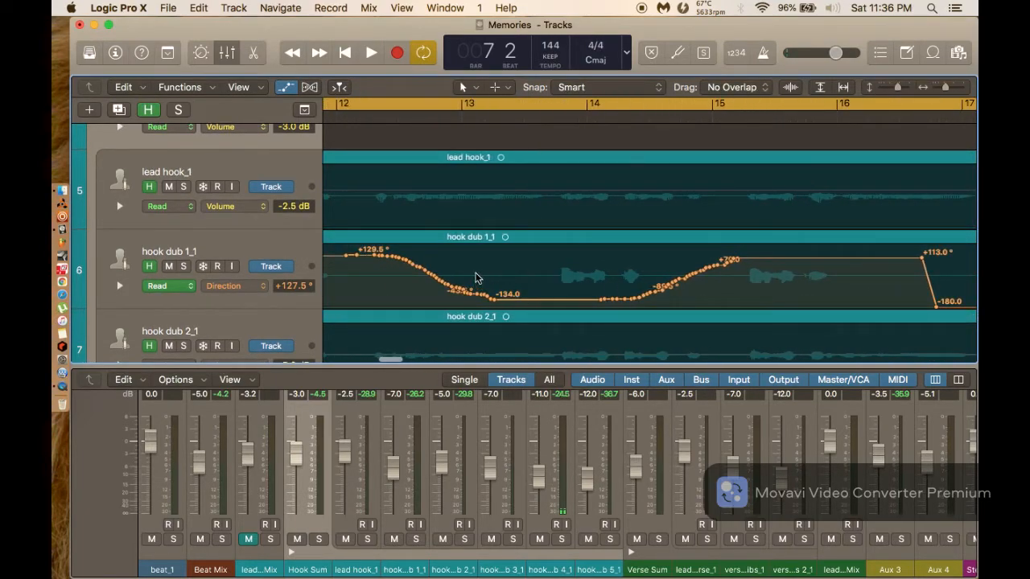
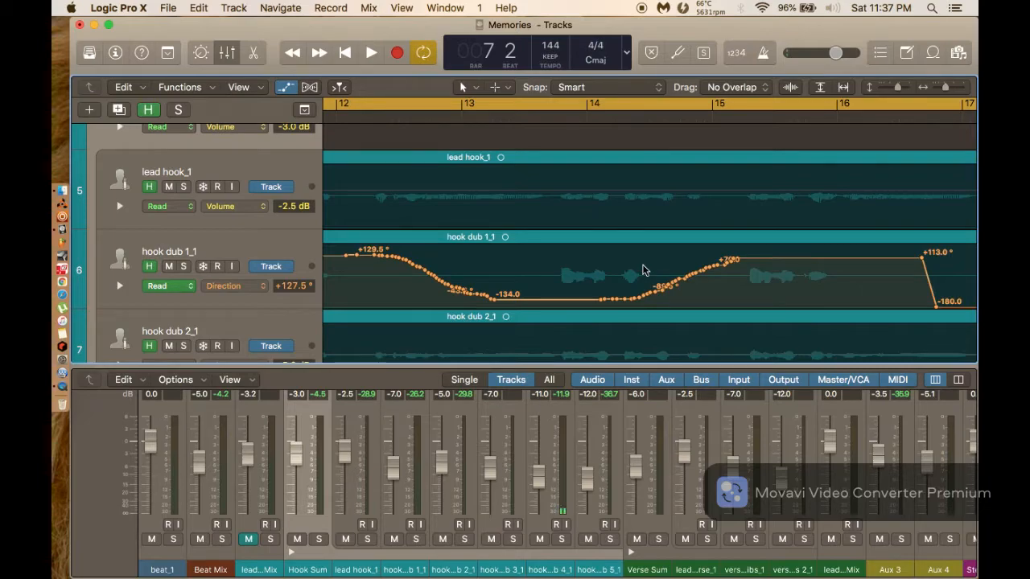
key("space")
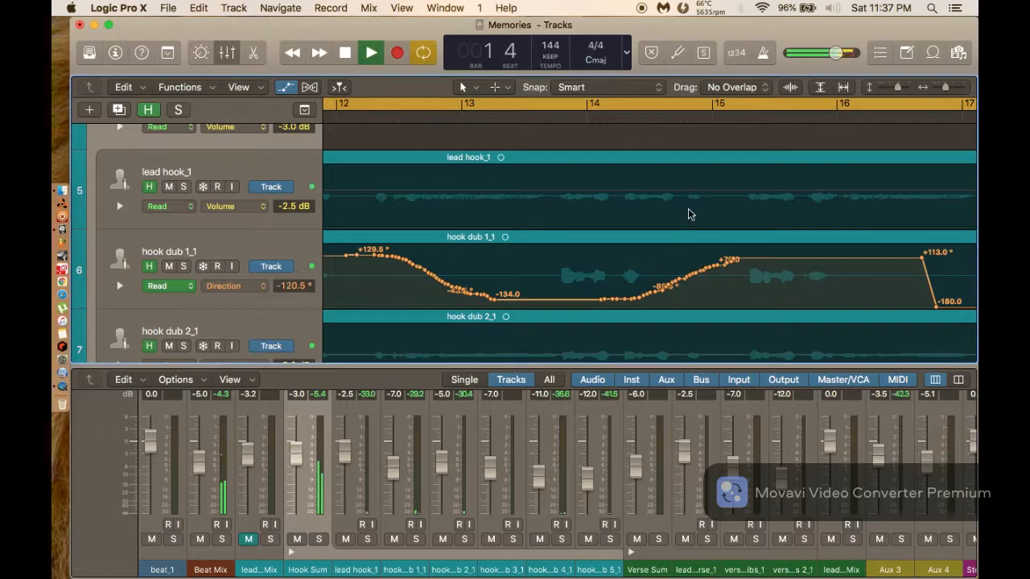
key("z")
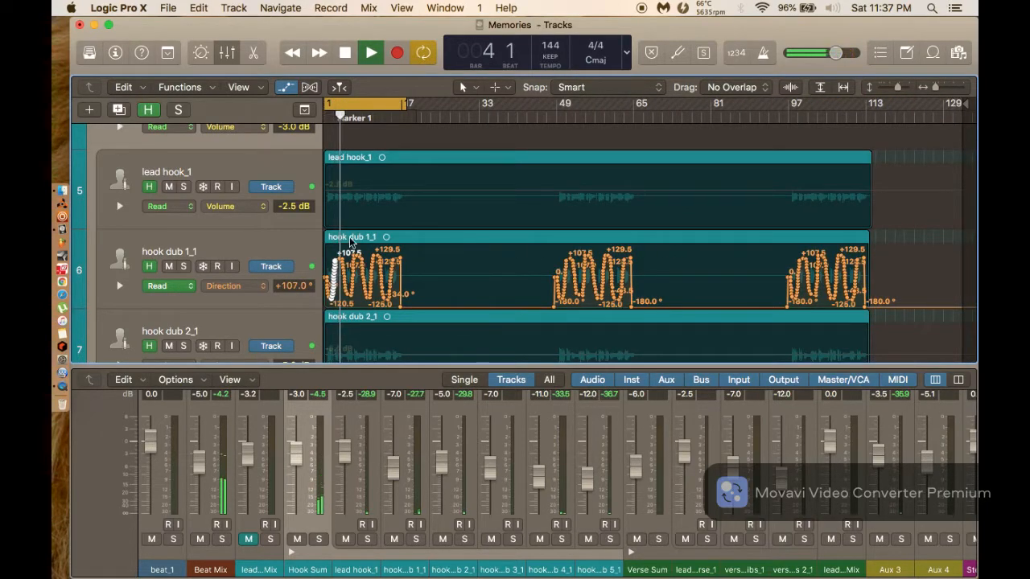
key("space")
Add a send to Bus 4 (Aux 4) on the Hook Sum channel.
scroll(342, 306, "up", 5)
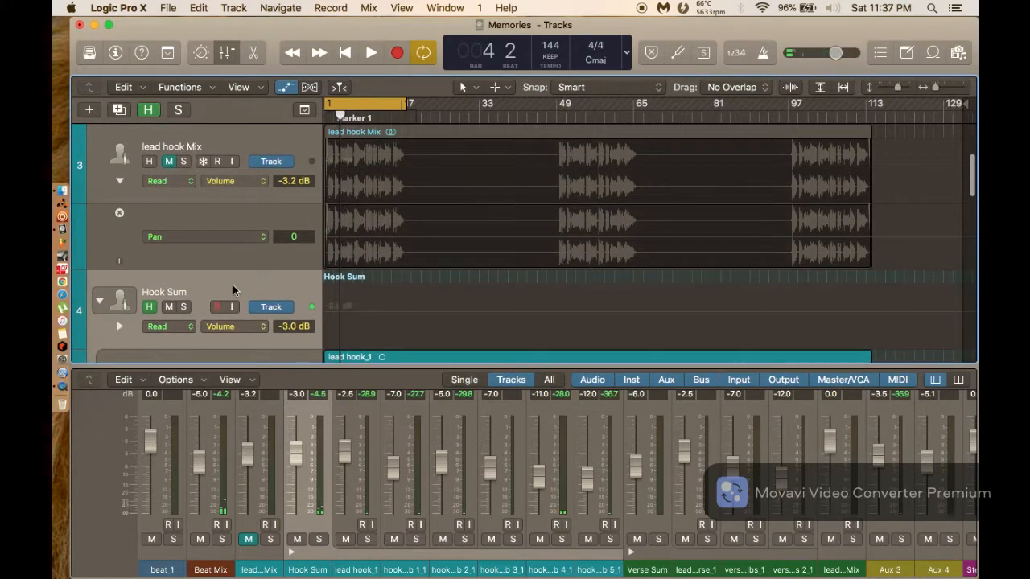
scroll(327, 453, "up", 10)
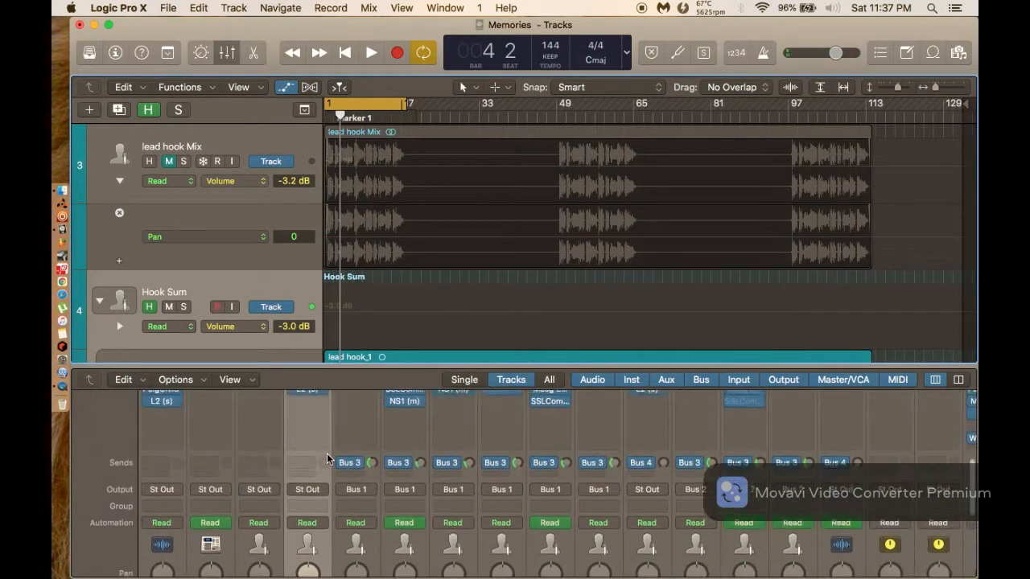
left_click(300, 463)
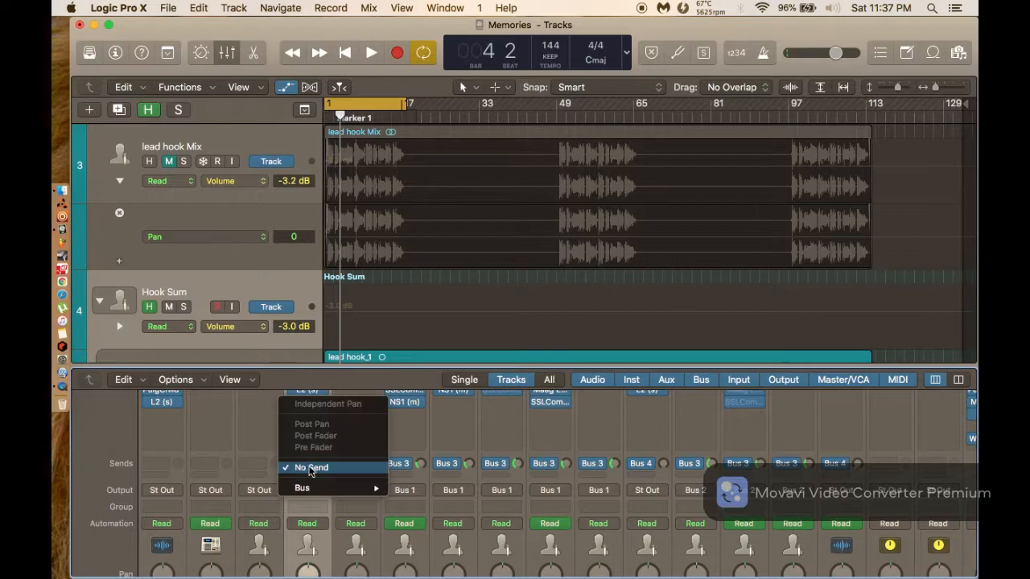
mouse_move(326, 489)
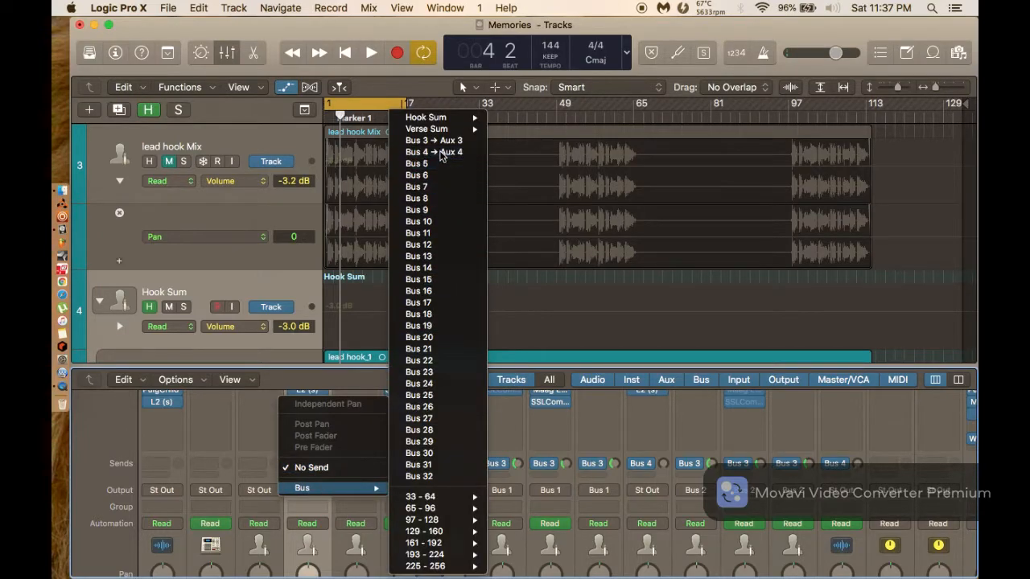
left_click(434, 151)
Play the first hook from the start and audition raising and lowering Hook Sum's Bus 4 send level.
scroll(331, 477, "down", 10)
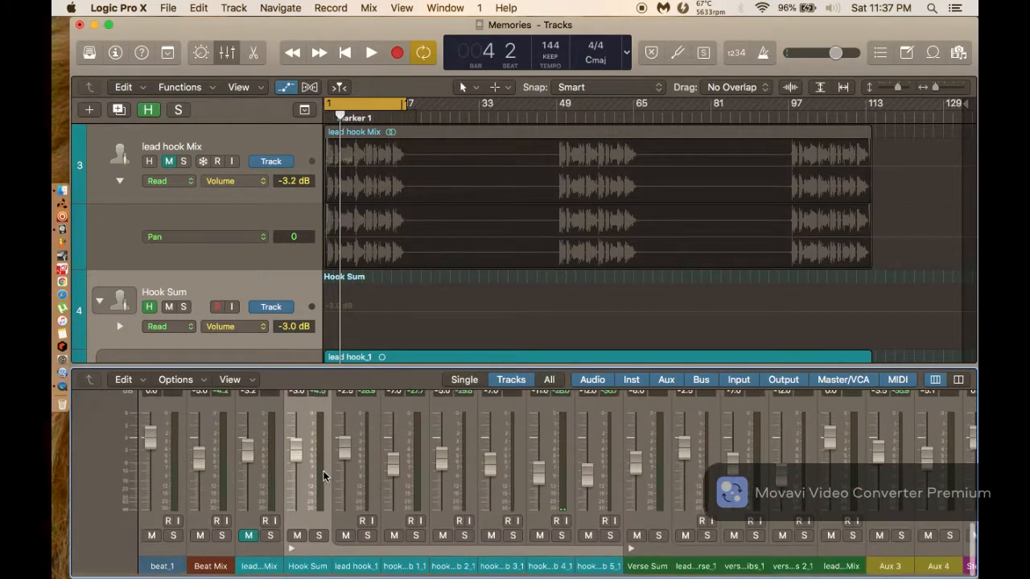
scroll(324, 476, "up", 10)
scroll(324, 476, "down", 10)
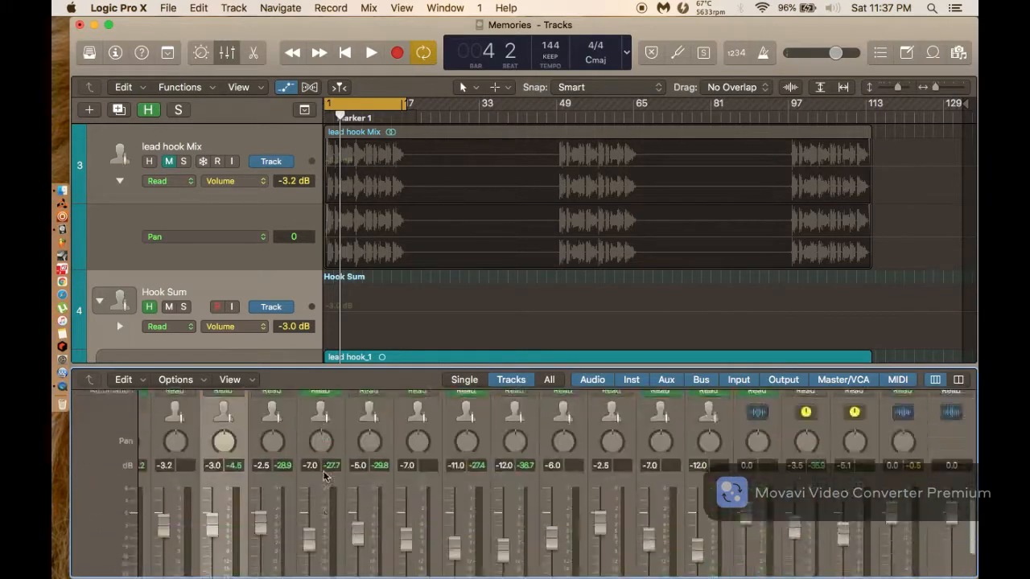
scroll(324, 476, "left", 2)
scroll(324, 477, "left", 1)
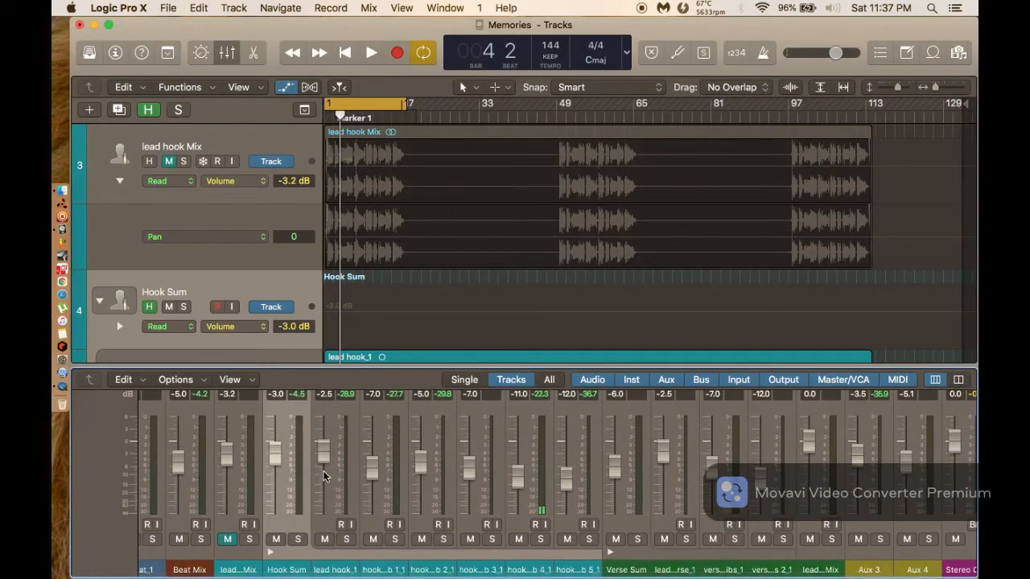
scroll(324, 476, "up", 5)
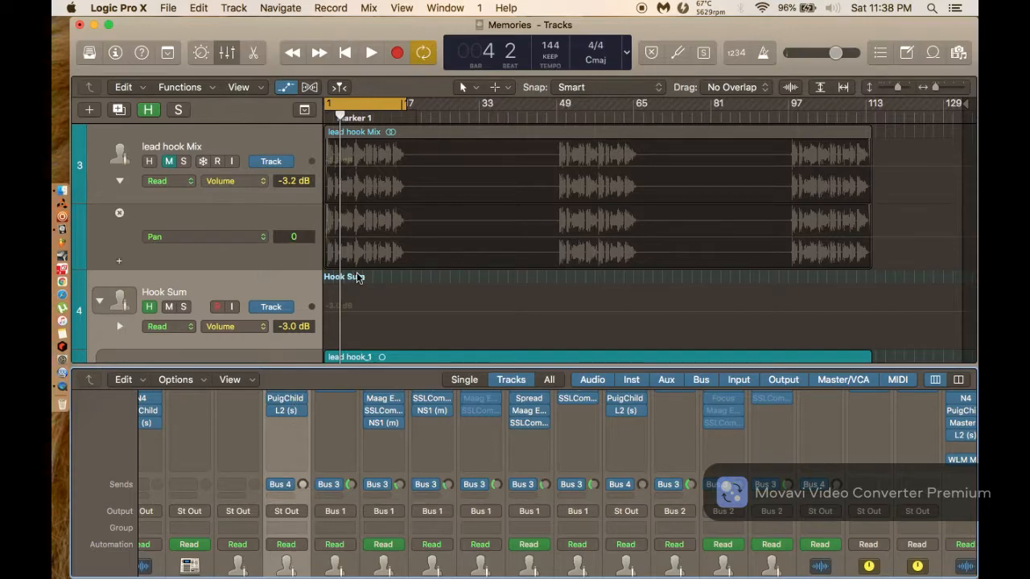
scroll(359, 277, "down", 3)
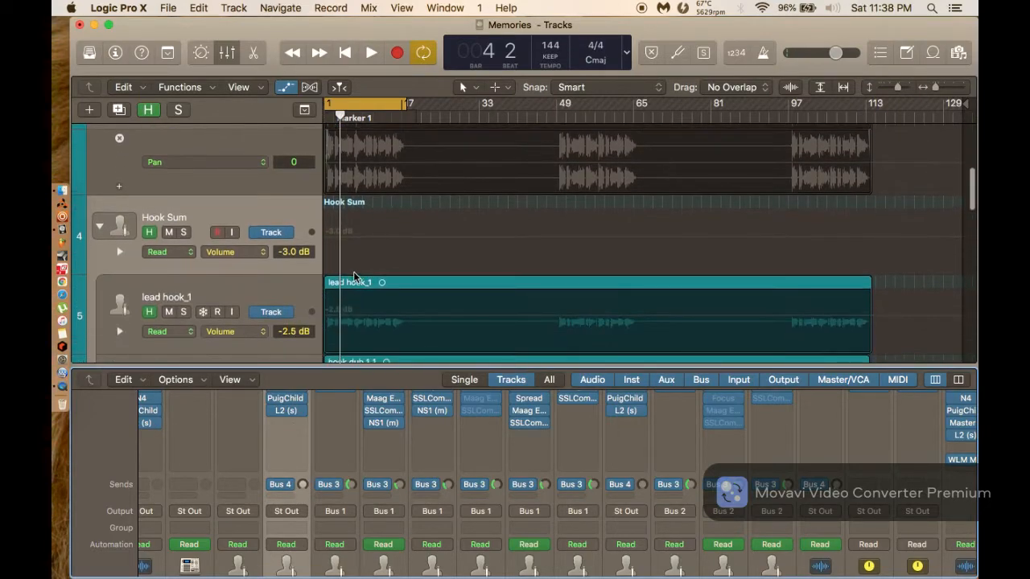
double_click(324, 115)
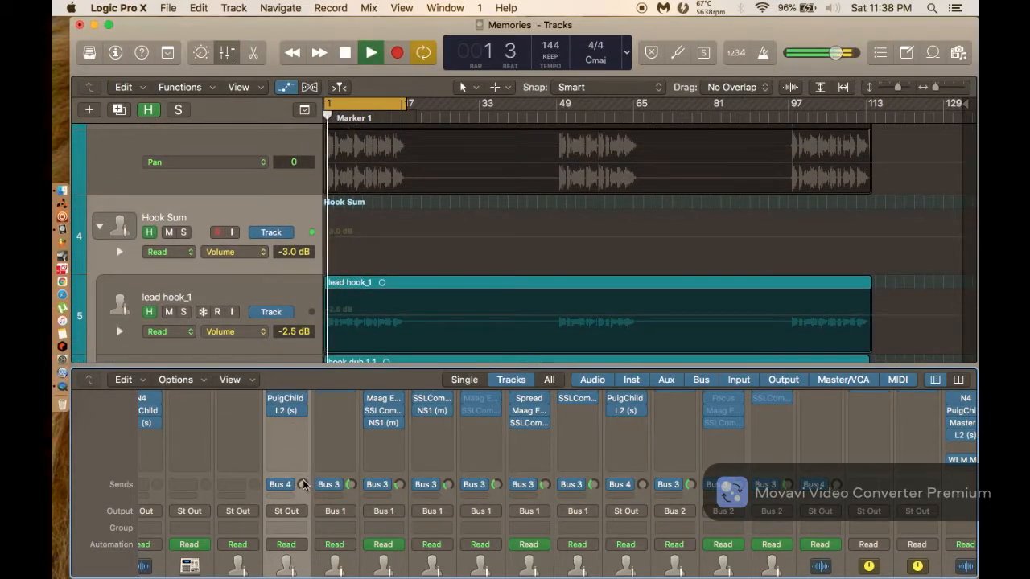
mouse_move(302, 484)
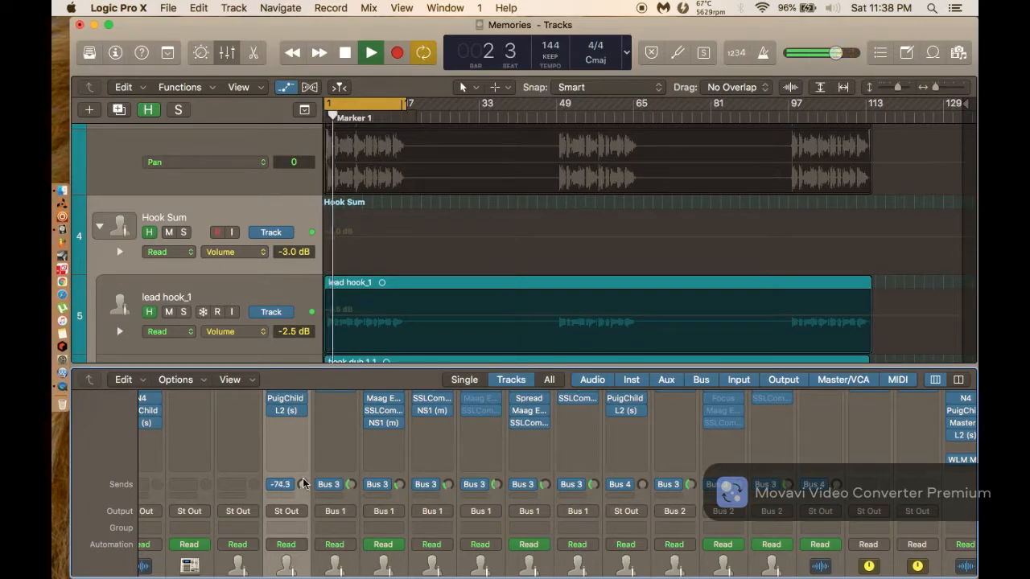
left_click_drag(303, 484, 301, 525)
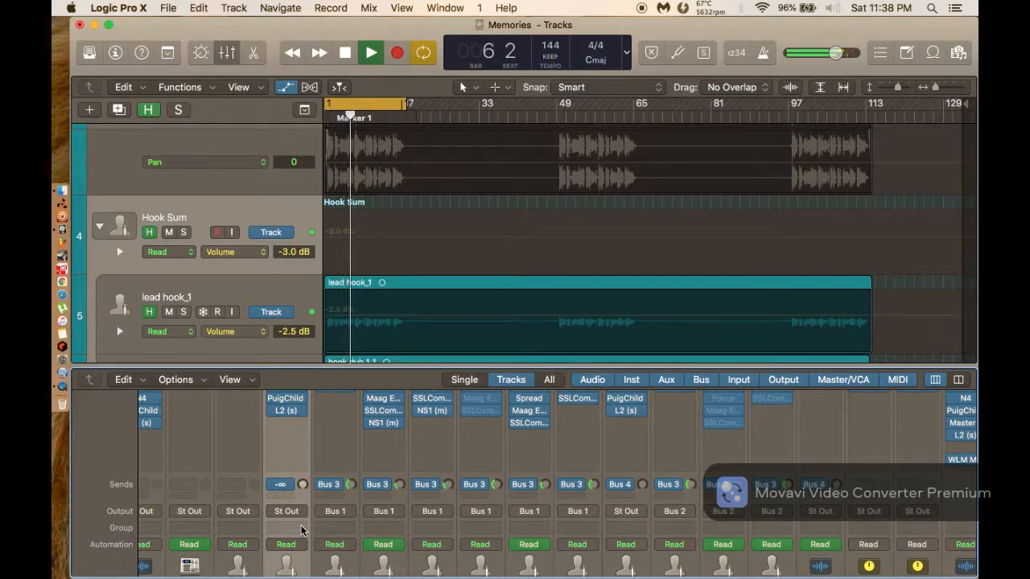
left_click_drag(301, 525, 307, 577)
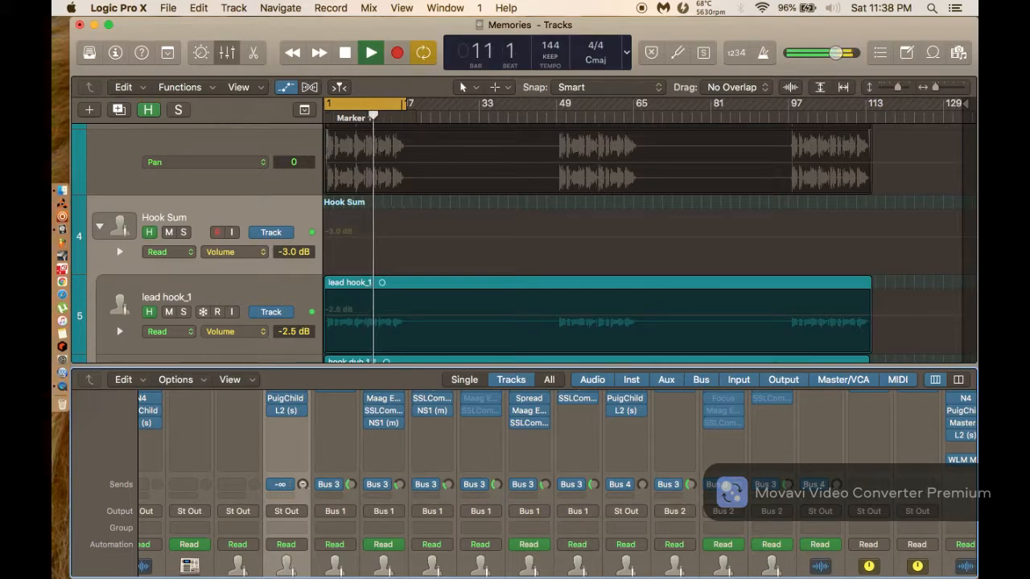
left_click_drag(303, 484, 308, 543)
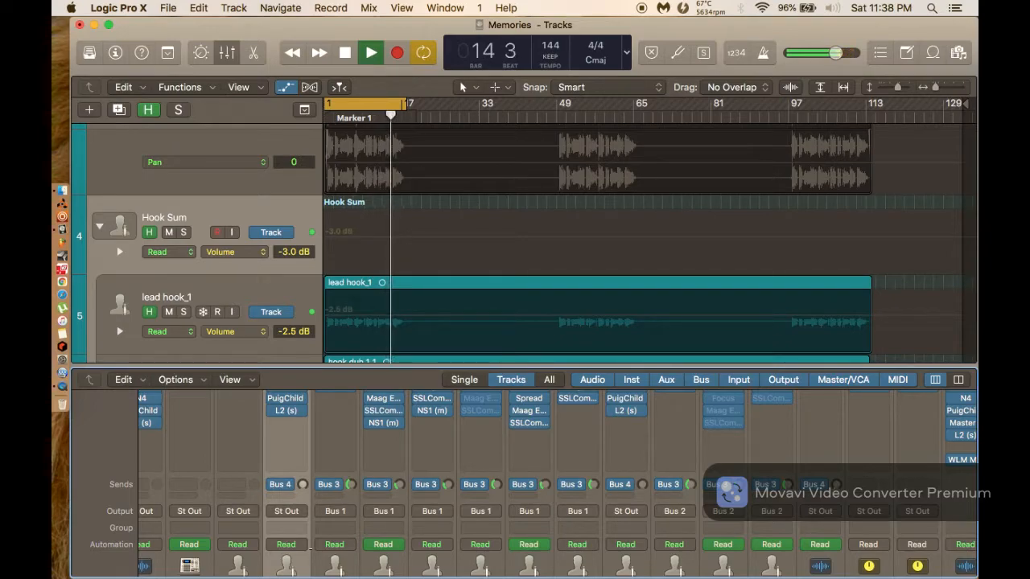
left_click_drag(303, 485, 315, 376)
key("space")
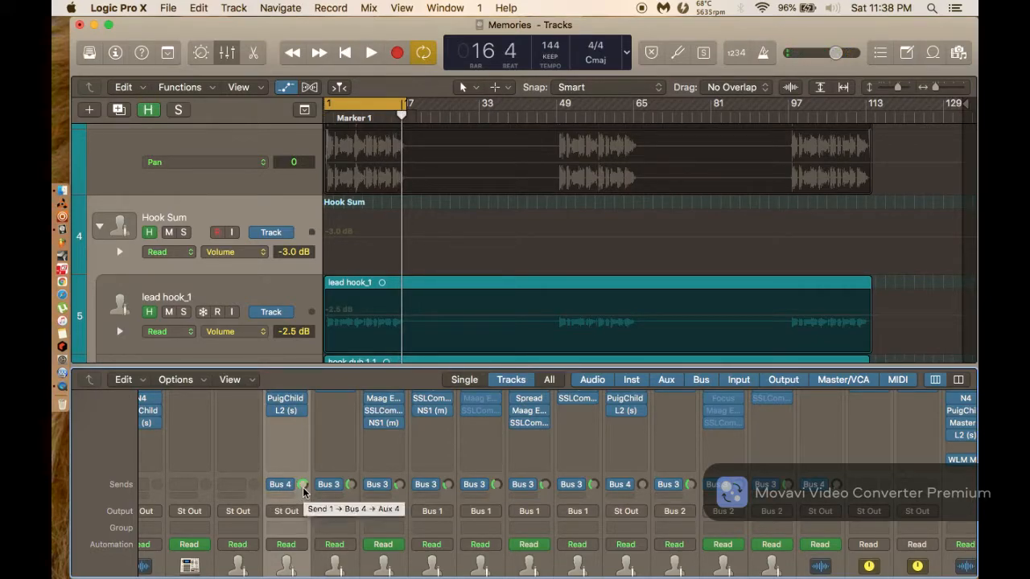
Turn Hook Sum's Bus 4 send fully down and set the track's automation mode to Touch.
scroll(256, 237, "up", 4)
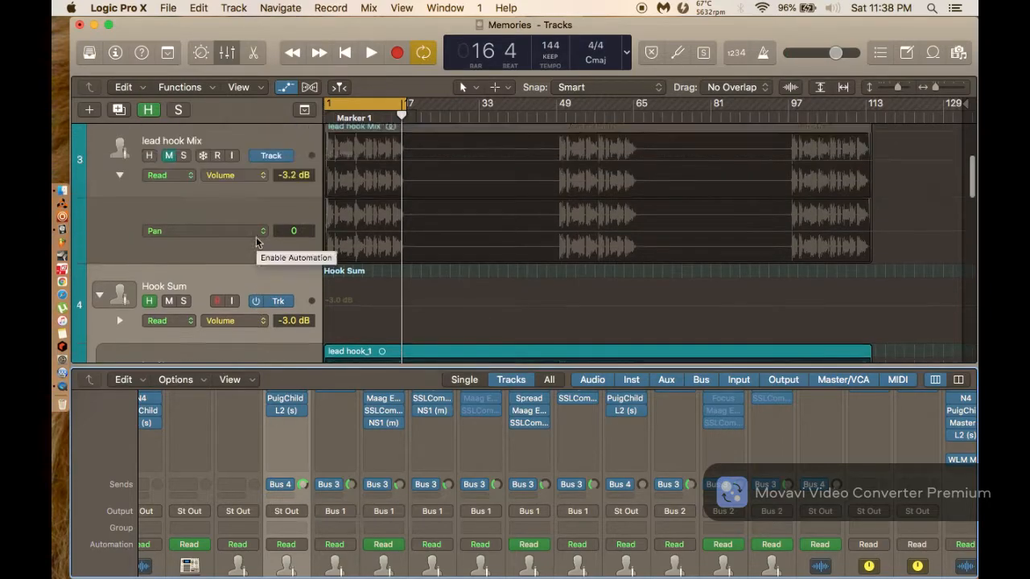
scroll(255, 236, "down", 4)
scroll(256, 236, "down", 2)
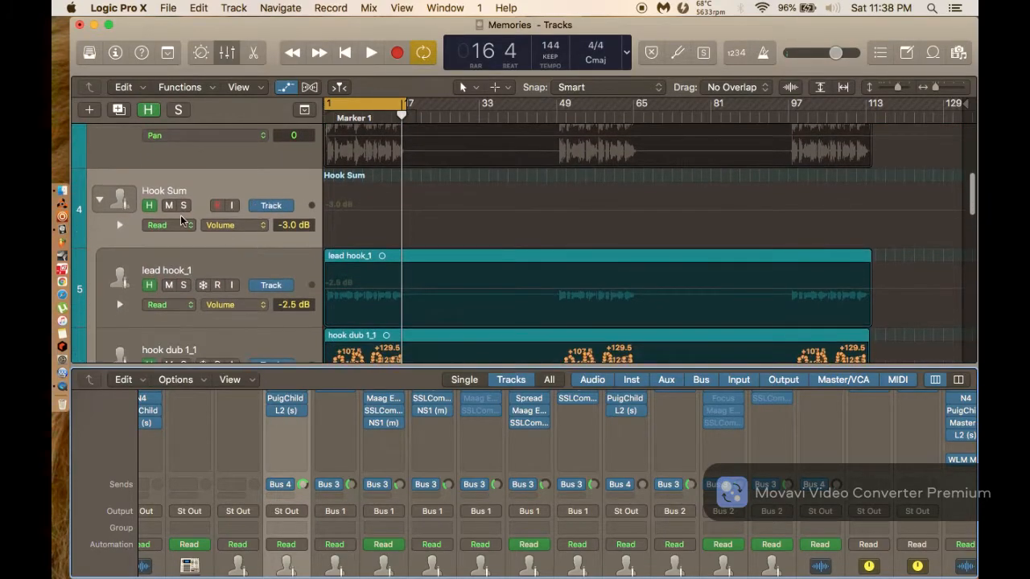
left_click_drag(303, 486, 211, 430)
left_click_drag(306, 487, 311, 551)
left_click(181, 228)
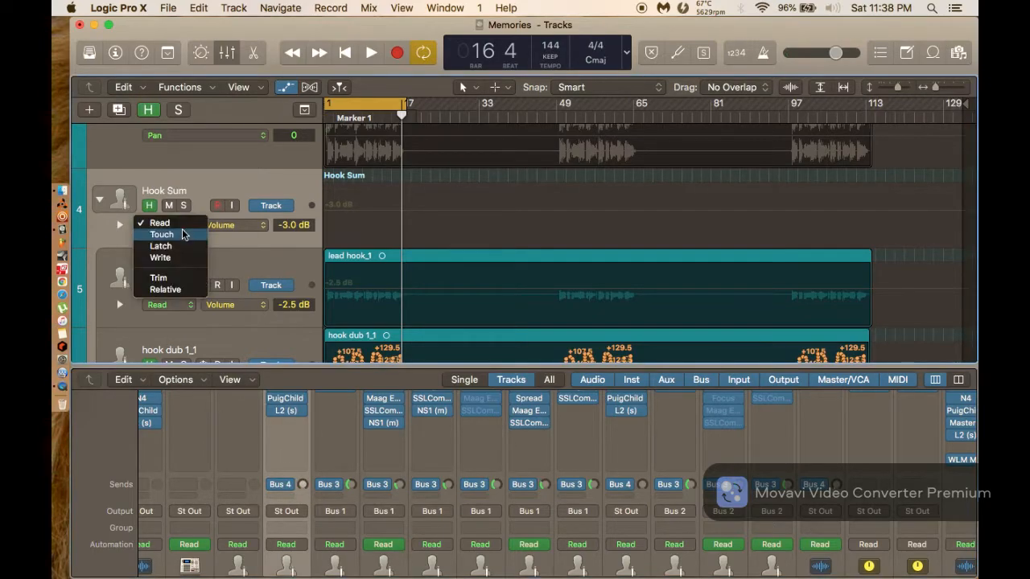
left_click(179, 233)
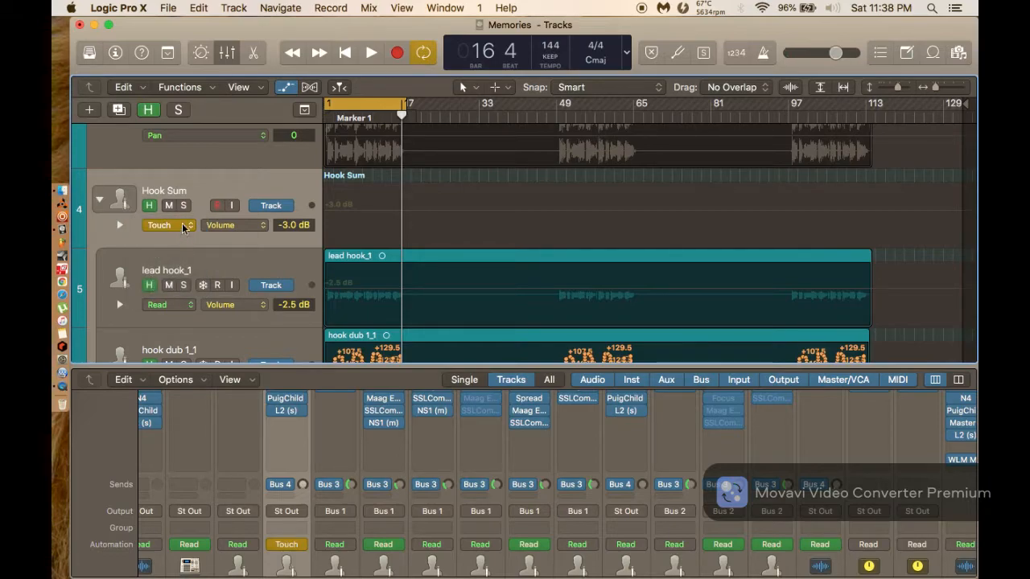
Record four swells of Hook Sum's Bus 4 send across the first hook, each rising from −∞ to about −3 dB and back.
key("space")
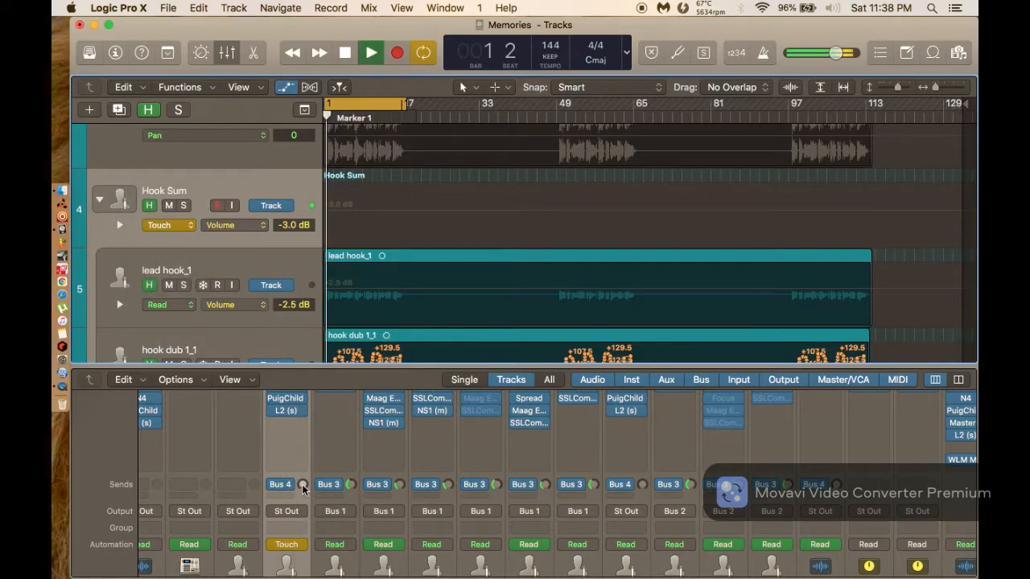
left_click_drag(302, 485, 300, 461)
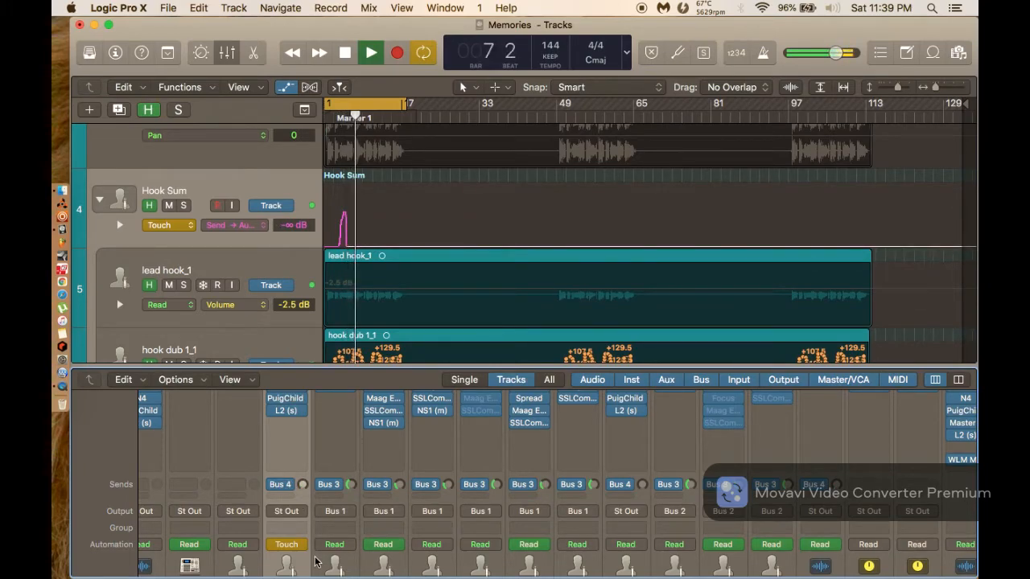
left_click_drag(312, 523, 332, 554)
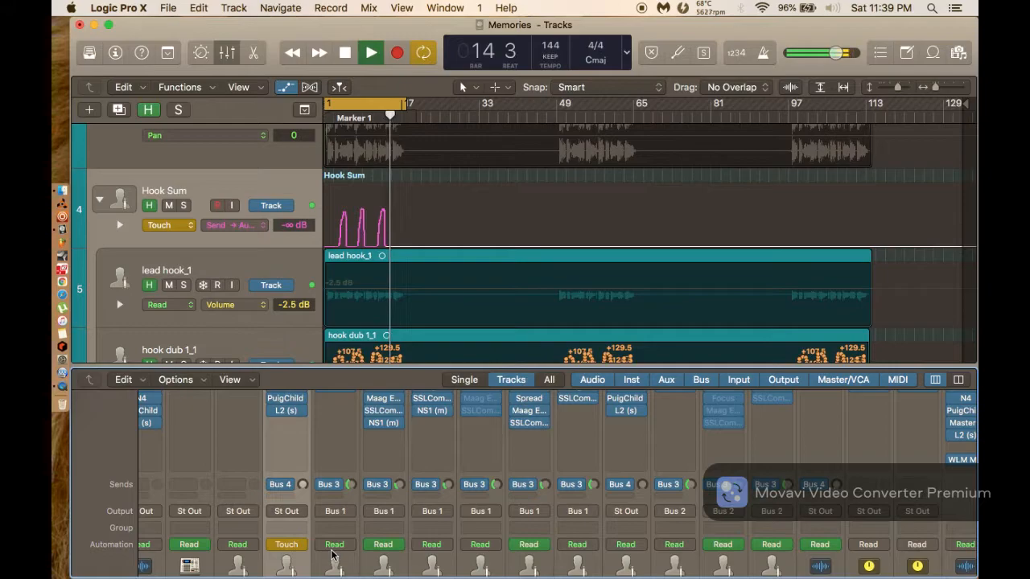
left_click_drag(331, 555, 361, 576)
key("space")
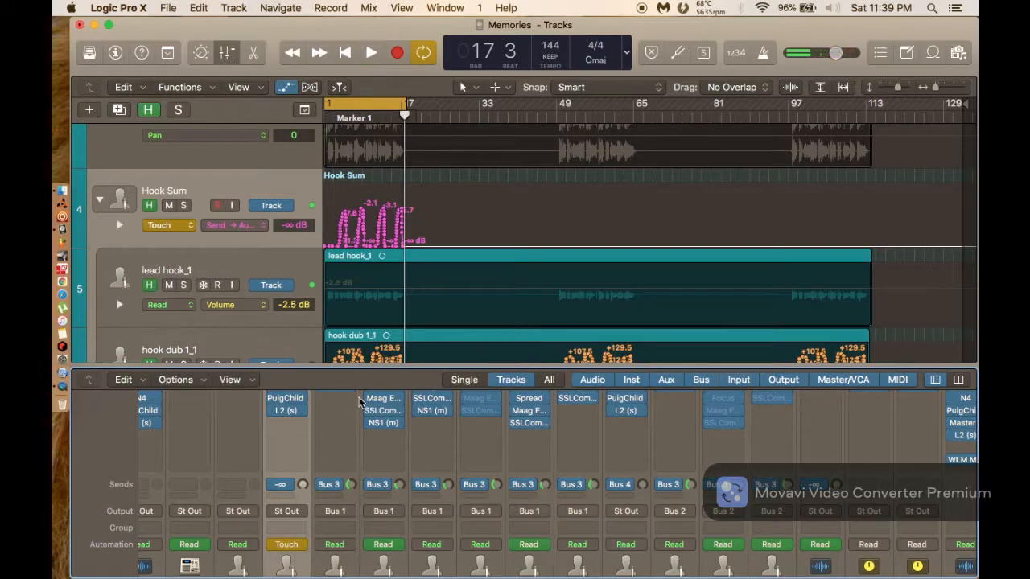
Move the playhead back near the song's start and return Hook Sum's automation mode to Read.
left_click(329, 117)
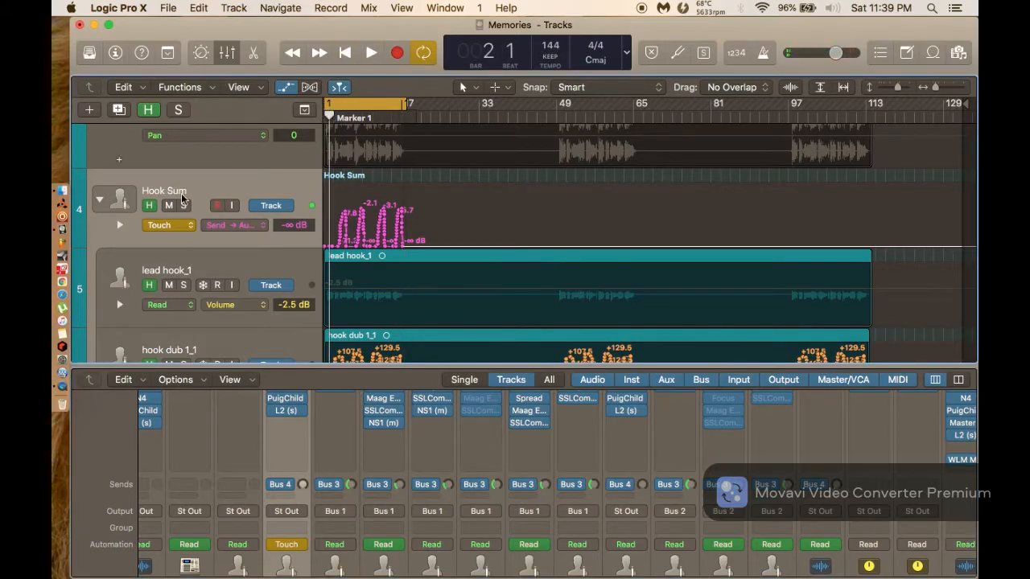
left_click(169, 226)
left_click(160, 211)
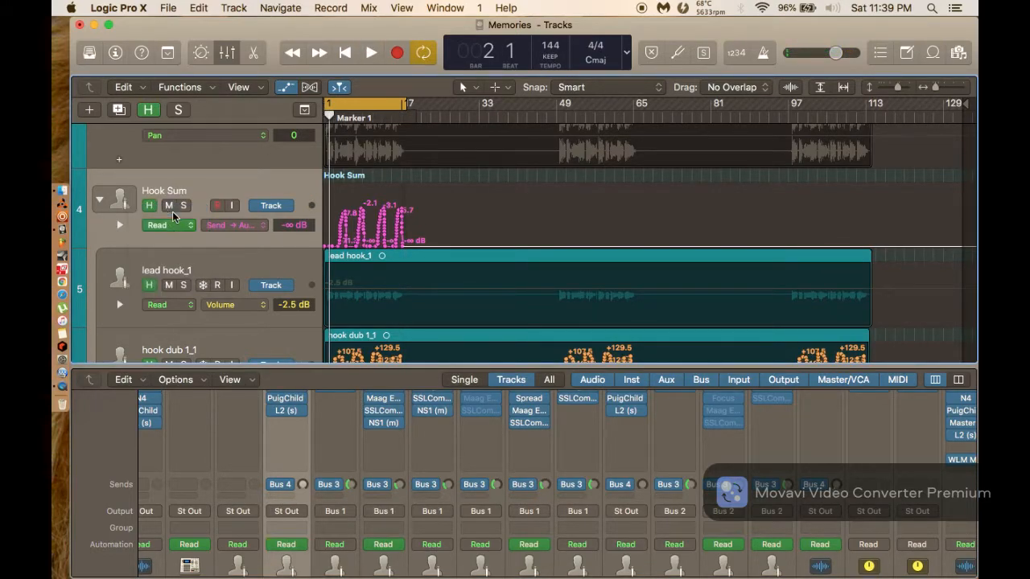
Play the first hook and examine Hook Sum's recorded send swells up to bar 17.
key("space")
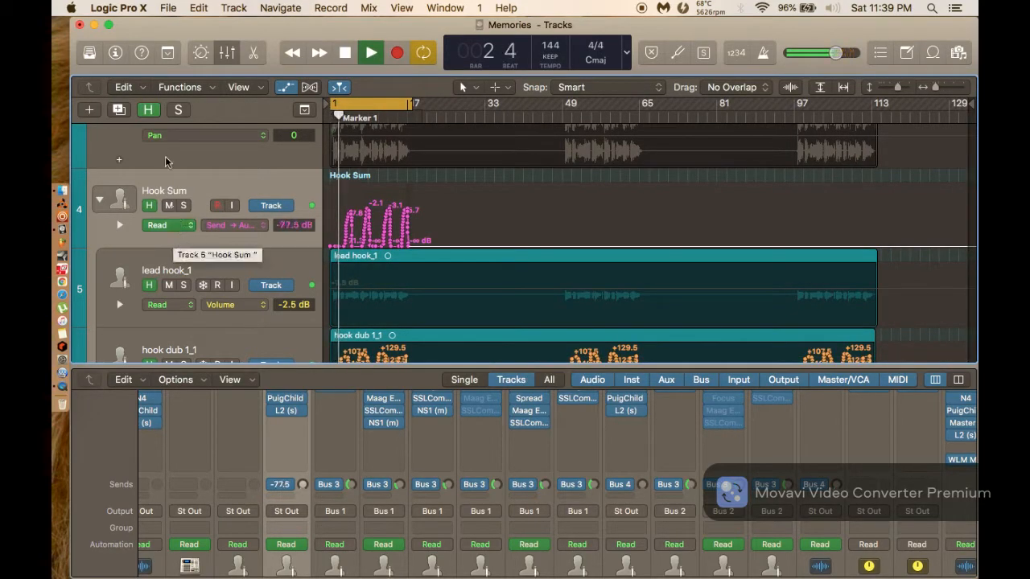
scroll(179, 206, "up", 5)
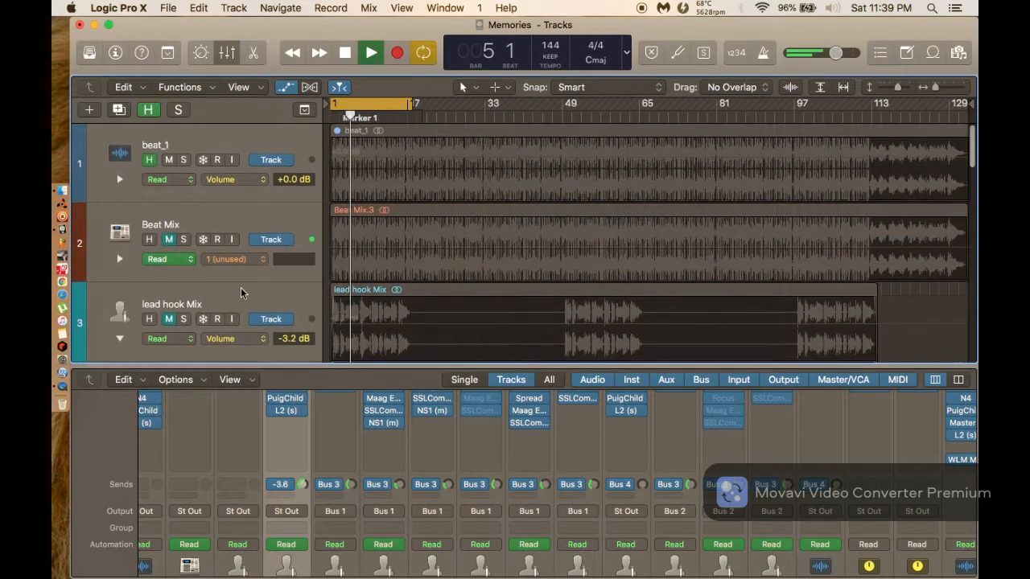
scroll(274, 266, "down", 5)
scroll(304, 245, "down", 2)
scroll(305, 240, "up", 5)
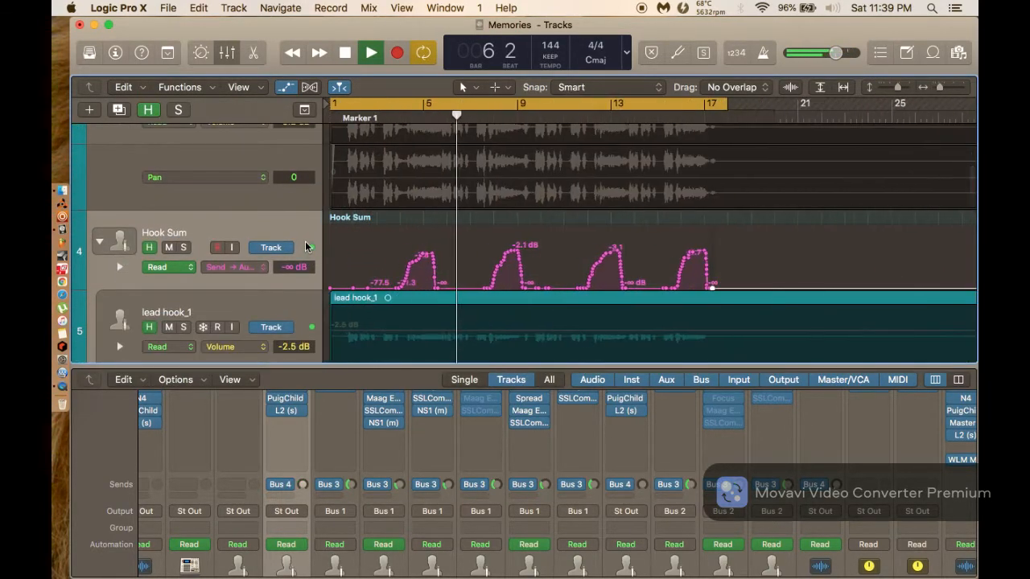
key("space")
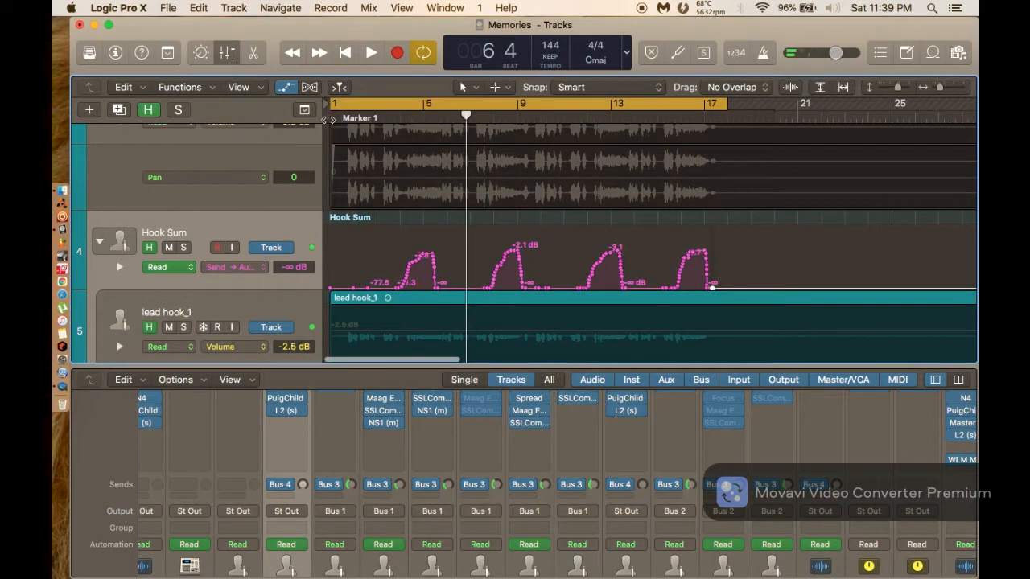
Shift the falloff of Hook Sum's first send swell slightly earlier, reaching −∞ at about bar 5 beat 2.
key("Return")
key("space")
scroll(374, 231, "up", 4)
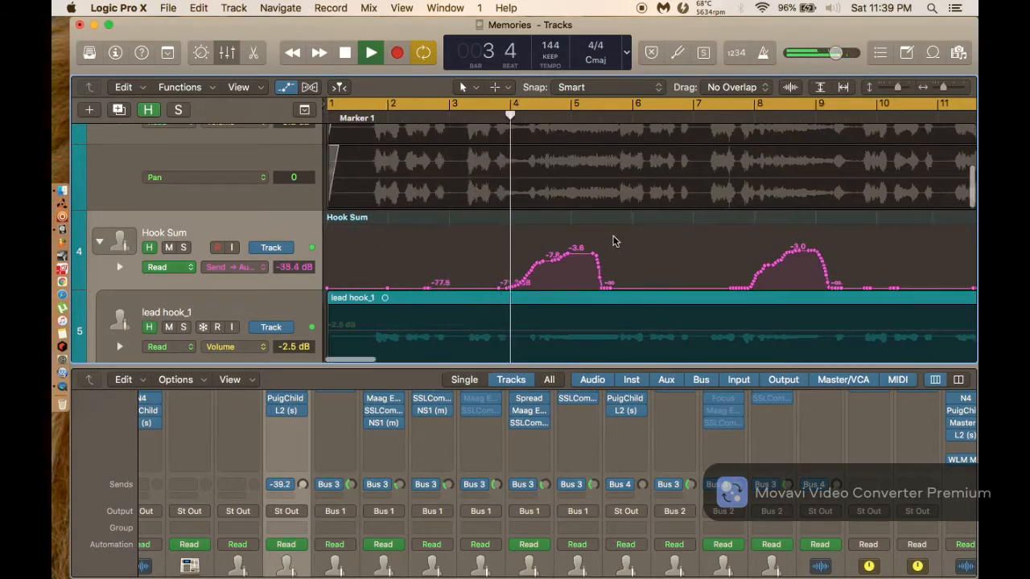
scroll(615, 246, "up", 3)
scroll(702, 229, "right", 3)
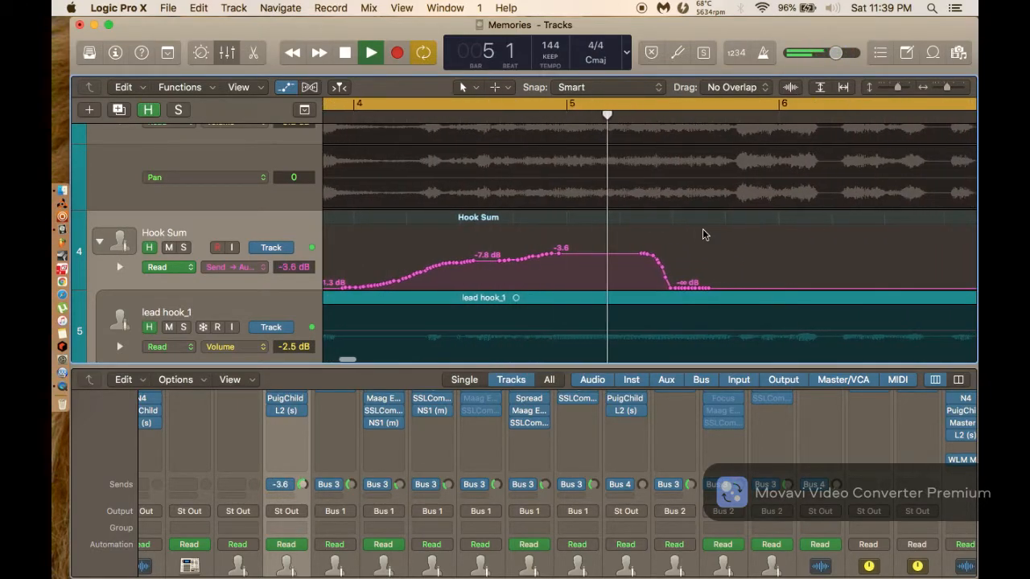
key("space")
left_click_drag(628, 225, 649, 262)
Replay the first hook and shift the falloff of Hook Sum's first send swell earlier, reaching −∞ before bar 5 beat 2.
scroll(649, 262, "left", 5)
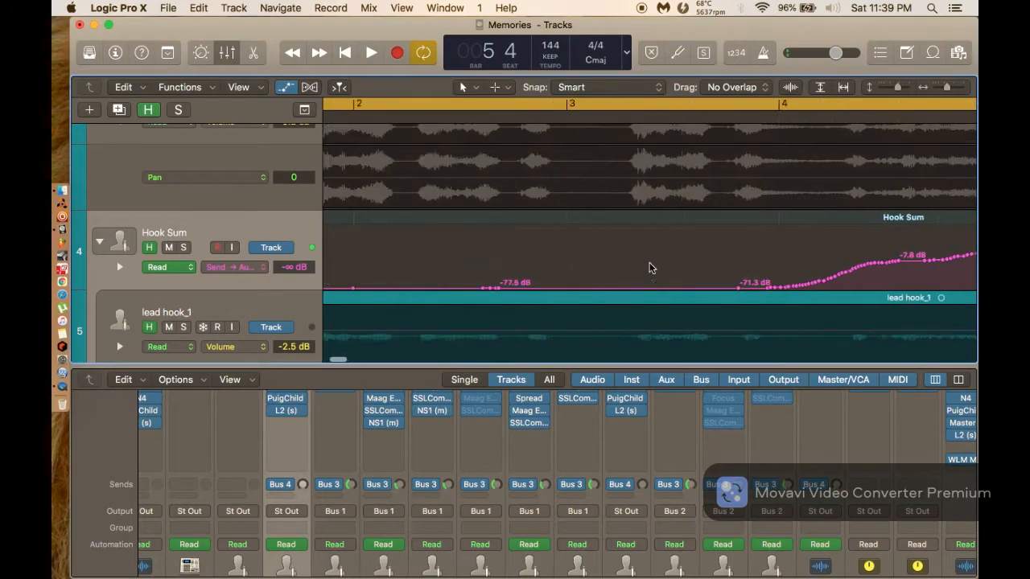
key("Return")
key("space")
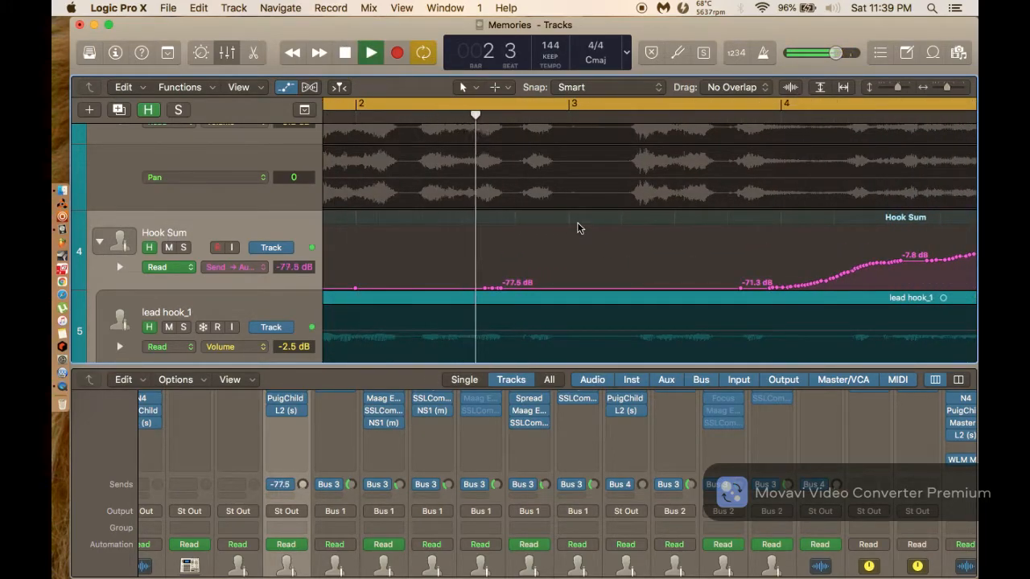
scroll(577, 228, "right", 1)
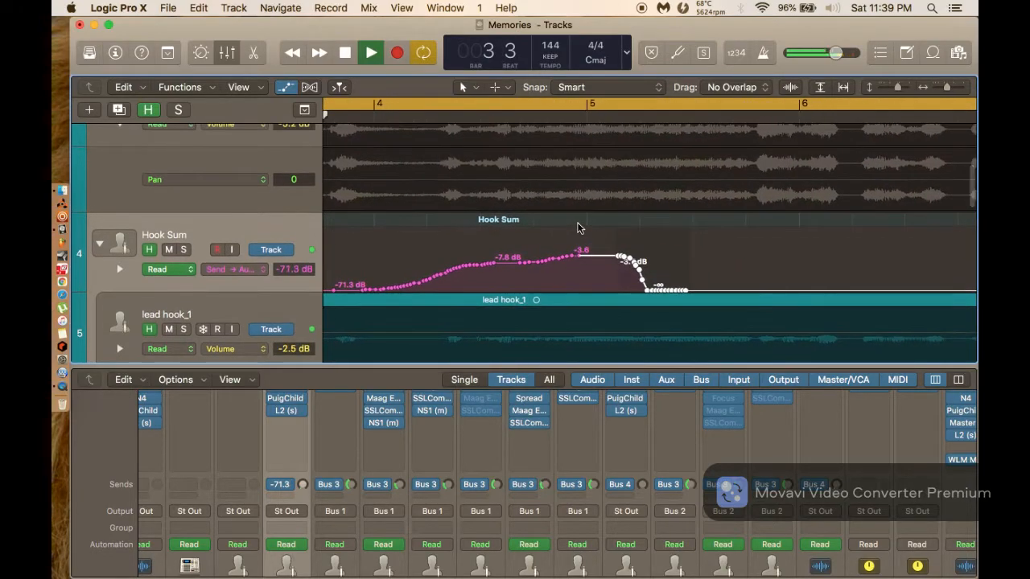
scroll(578, 229, "down", 3)
scroll(578, 228, "up", 2)
scroll(578, 228, "up", 1)
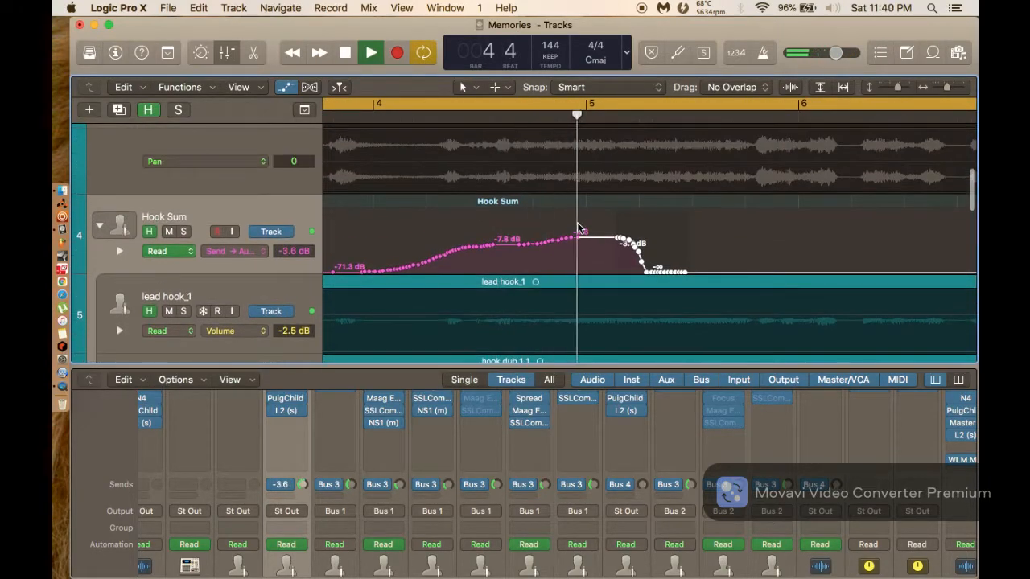
left_click_drag(648, 225, 619, 225)
scroll(619, 225, "left", 3)
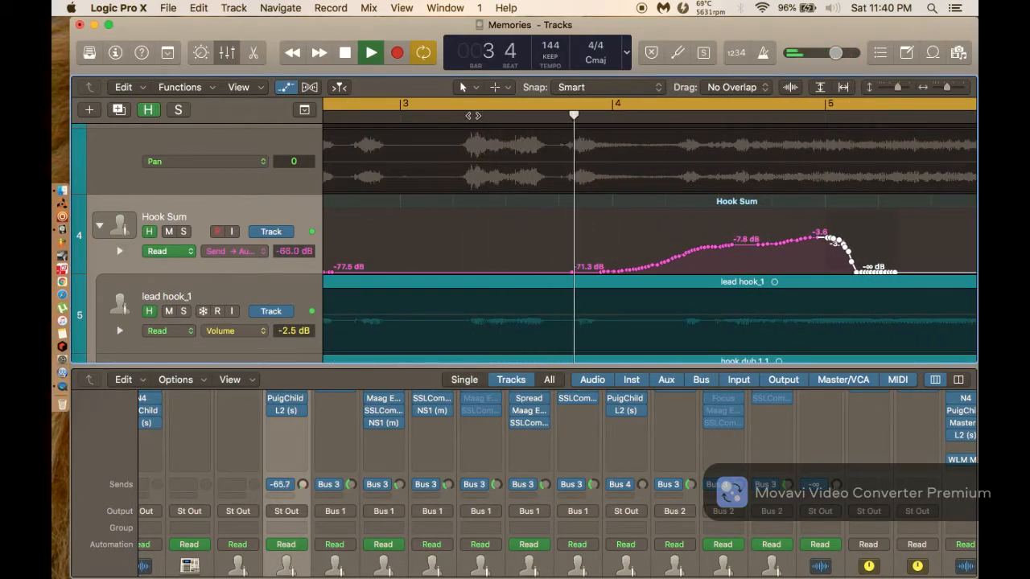
scroll(473, 116, "right", 4)
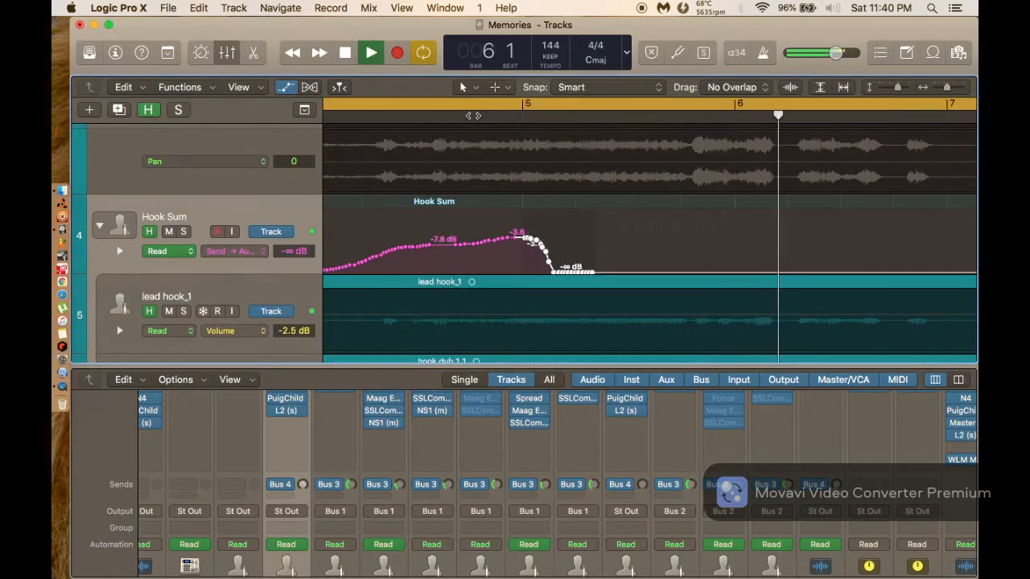
Shift the falloff of Hook Sum's second send swell earlier so it reaches −∞ shortly after bar 9 starts.
scroll(650, 233, "right", 6)
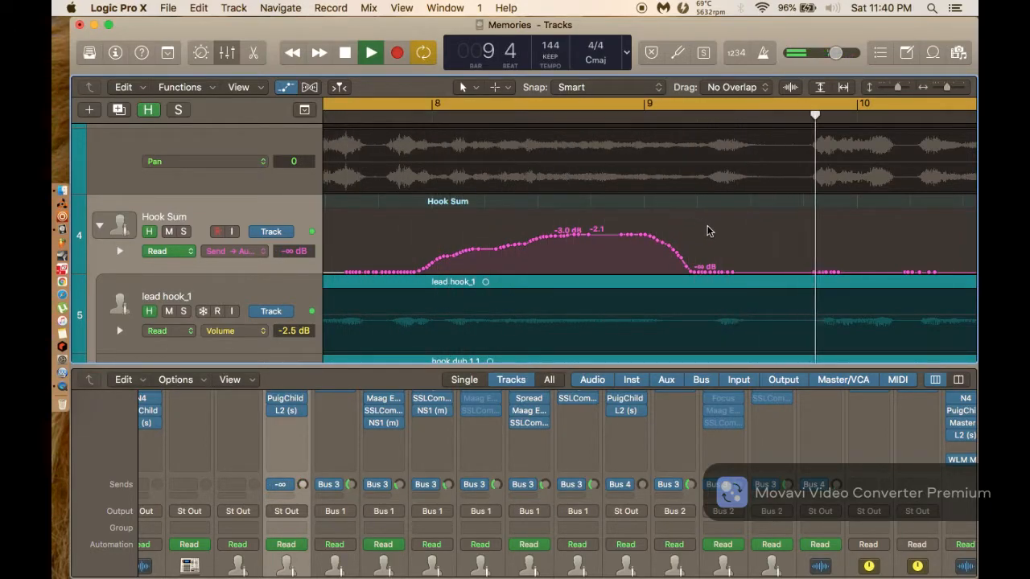
left_click_drag(618, 215, 692, 235)
scroll(692, 234, "left", 2)
scroll(692, 234, "left", 3)
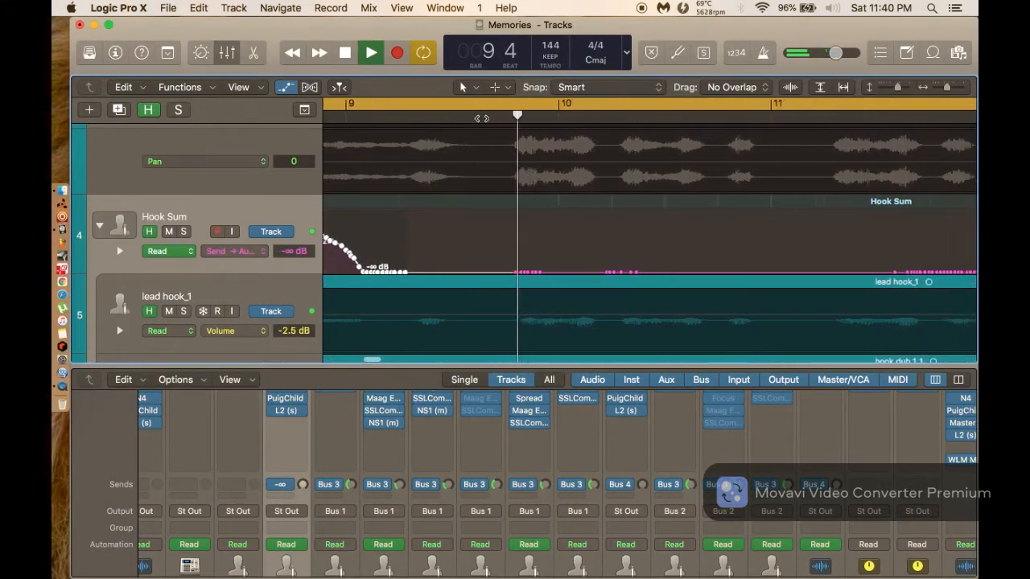
scroll(481, 118, "left", 5)
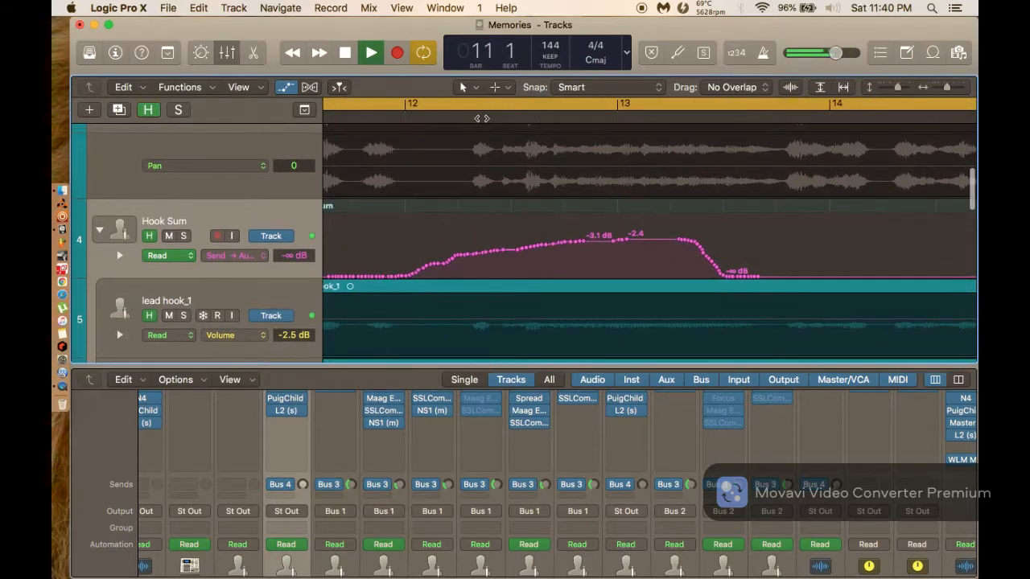
Shift the falloff of Hook Sum's third send swell earlier, reaching −∞ shortly after bar 13 beat 2, and replay it.
scroll(481, 119, "down", 2)
scroll(481, 118, "left", 3)
scroll(481, 119, "right", 5)
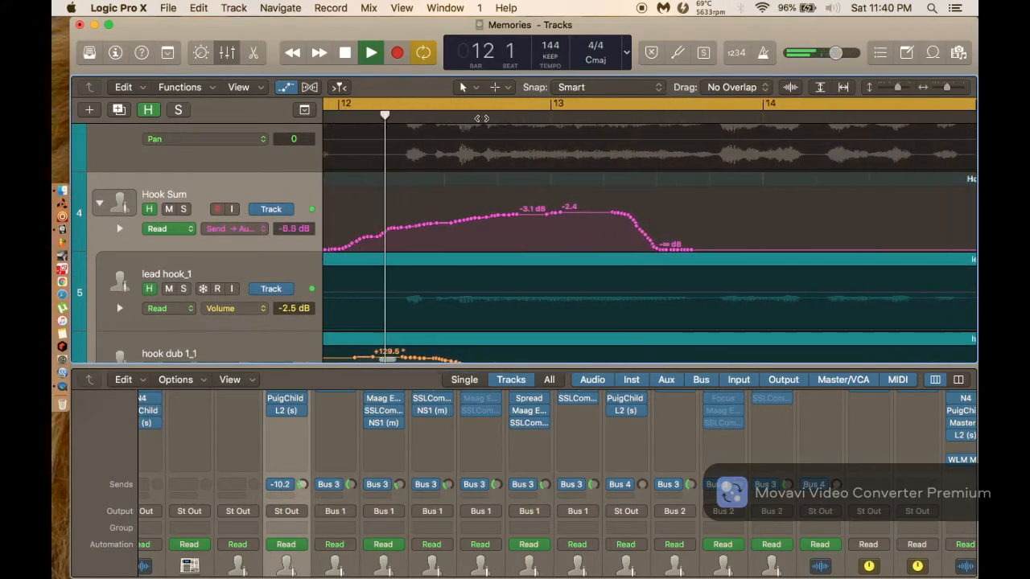
left_click_drag(519, 196, 560, 221)
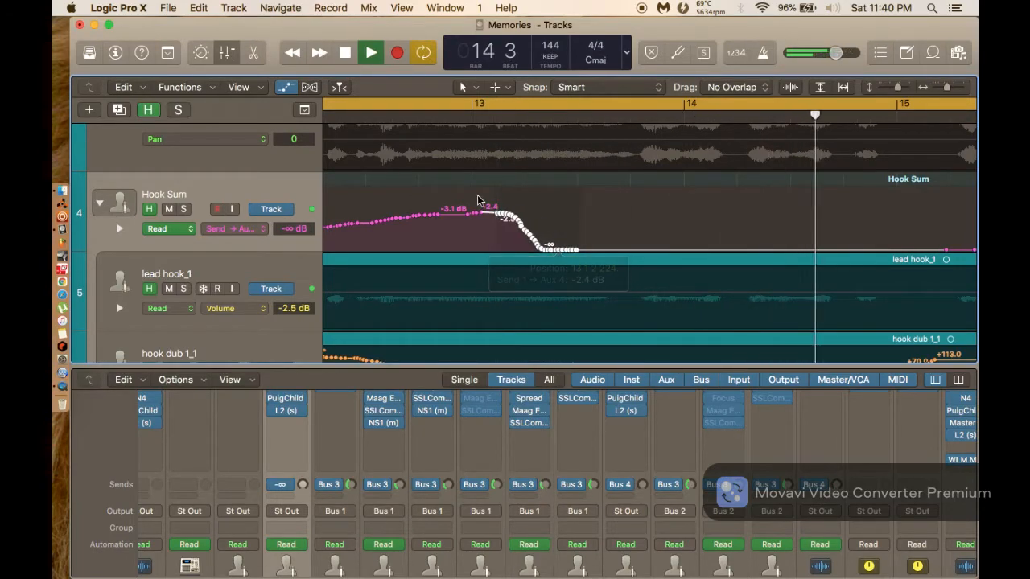
scroll(470, 185, "left", 7)
scroll(442, 122, "right", 7)
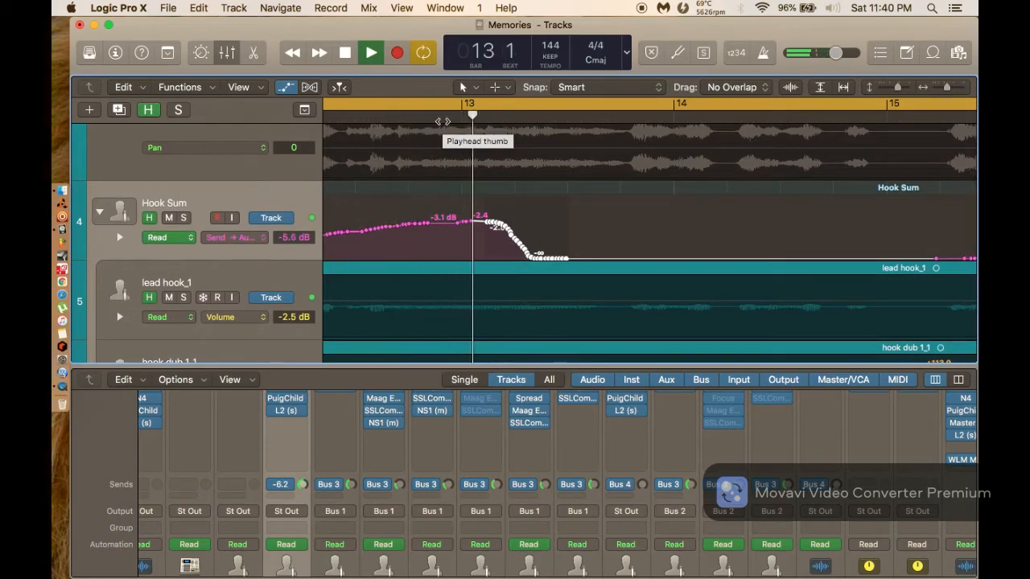
scroll(530, 215, "right", 10)
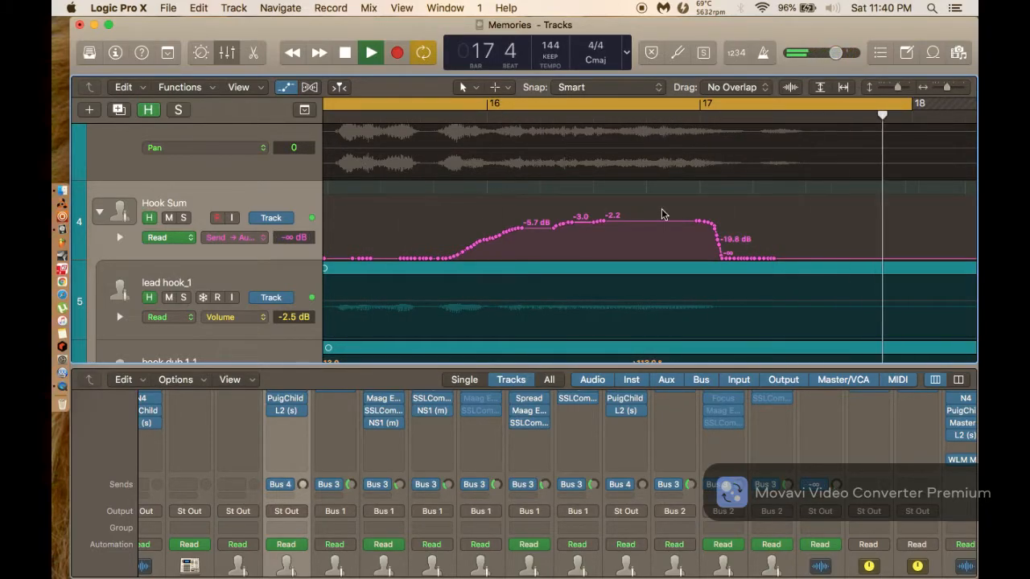
Unmute the Beat Mix track and play the first hook from bar 1 to hear the send swells against the beat.
scroll(661, 217, "down", 10)
key("space")
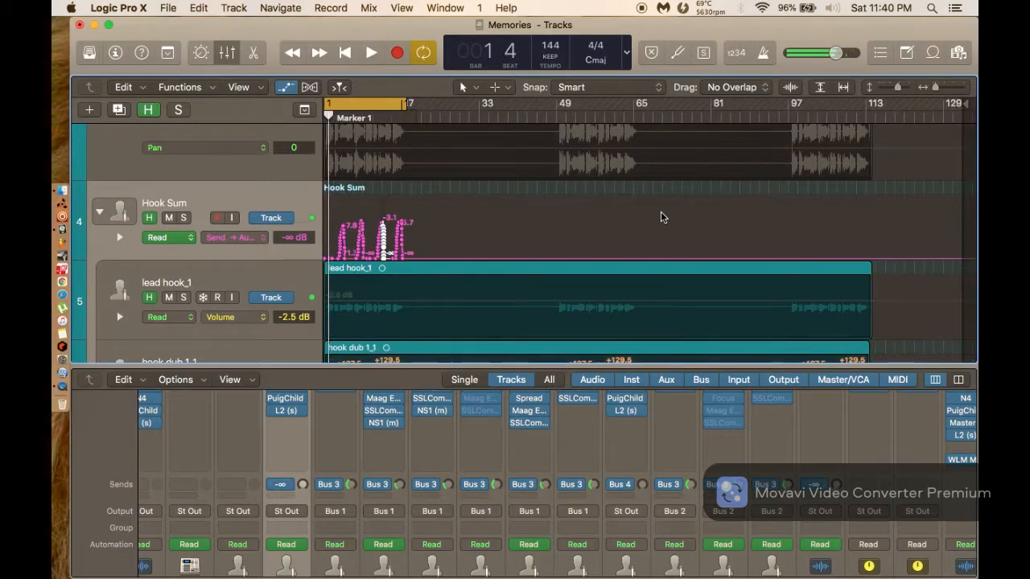
scroll(223, 161, "up", 5)
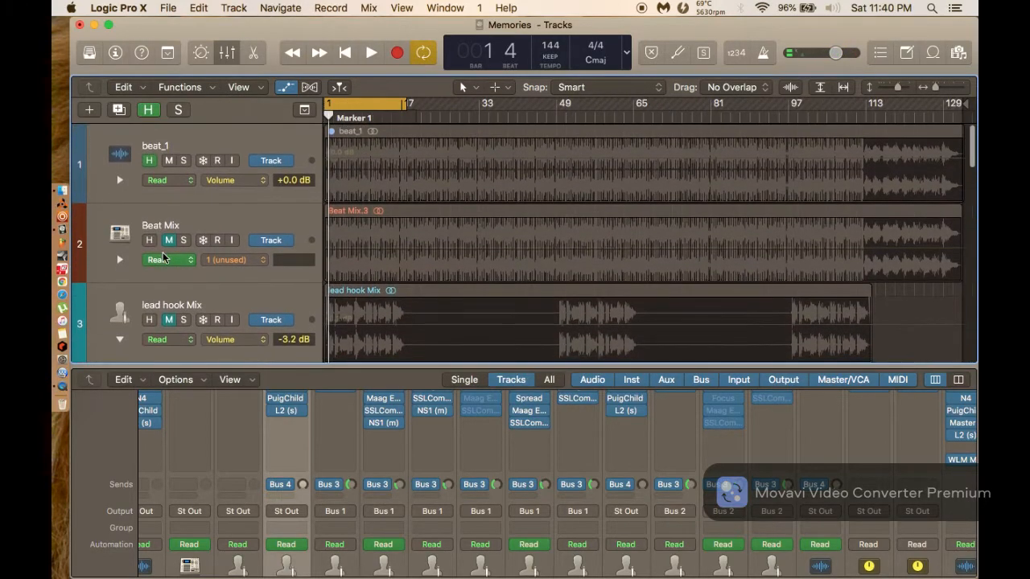
left_click(169, 241)
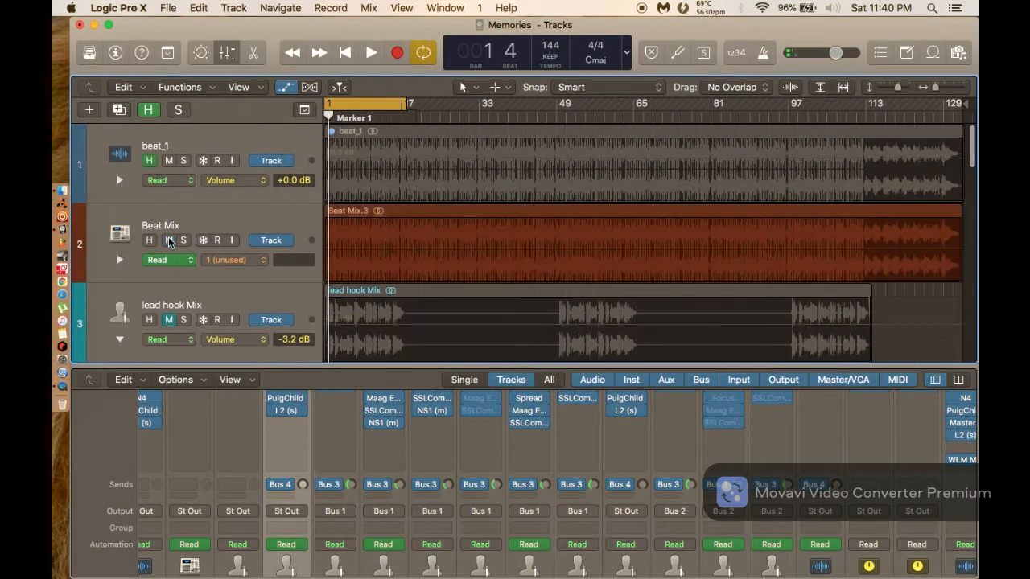
left_click(346, 57)
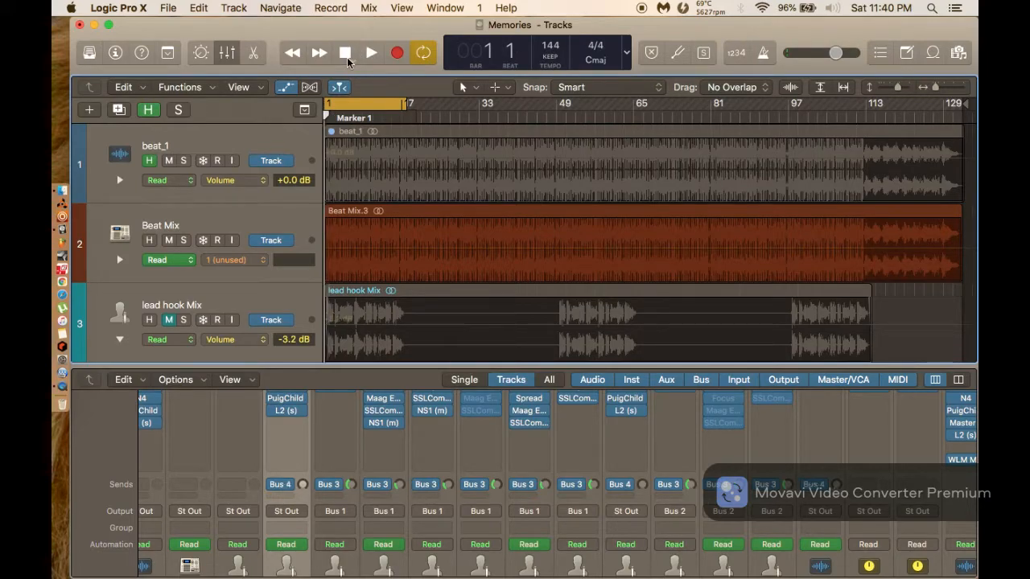
key("space")
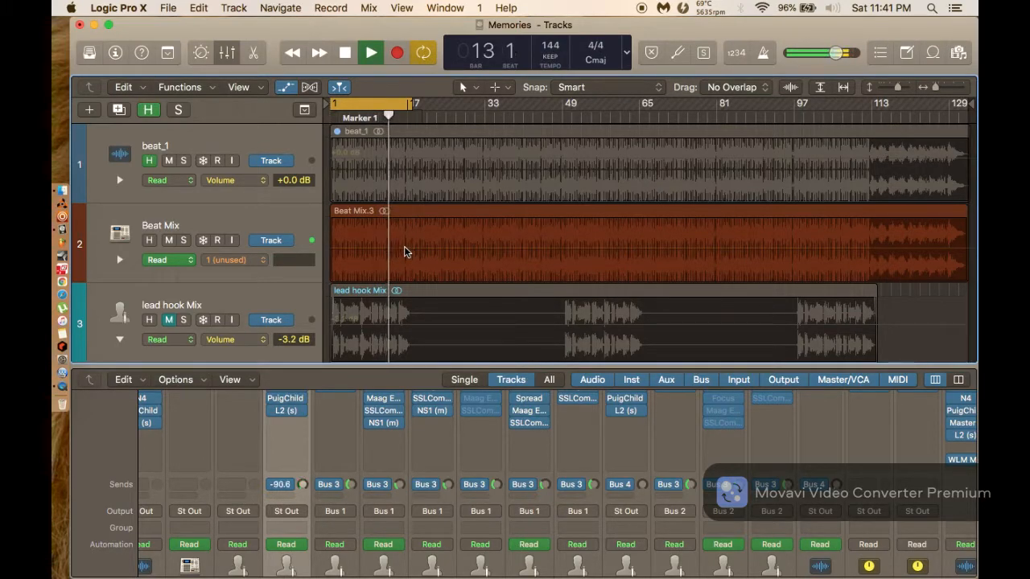
scroll(405, 251, "down", 5)
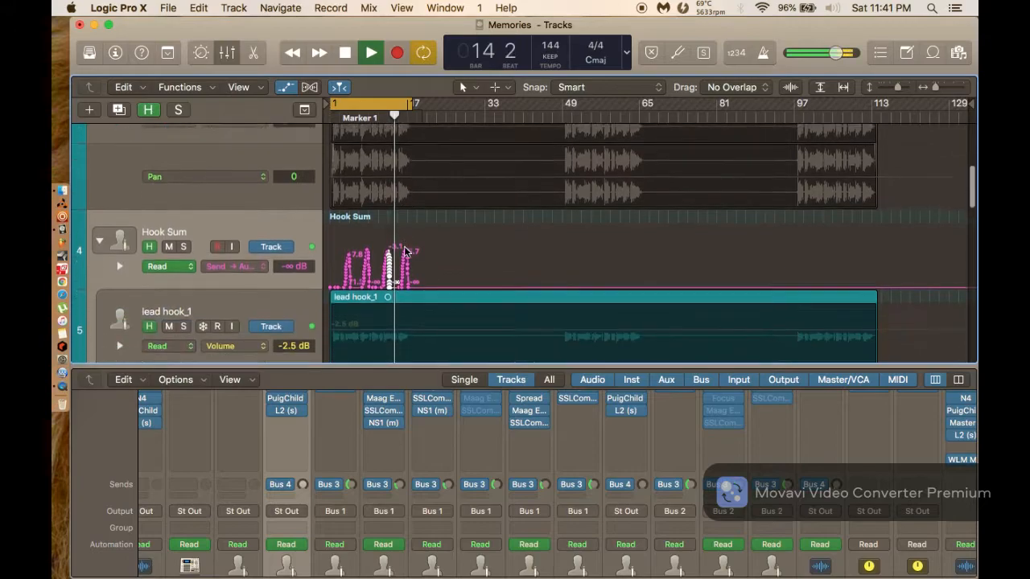
Delete the stray low send automation points on Hook Sum before the first swell.
key("super+Right")
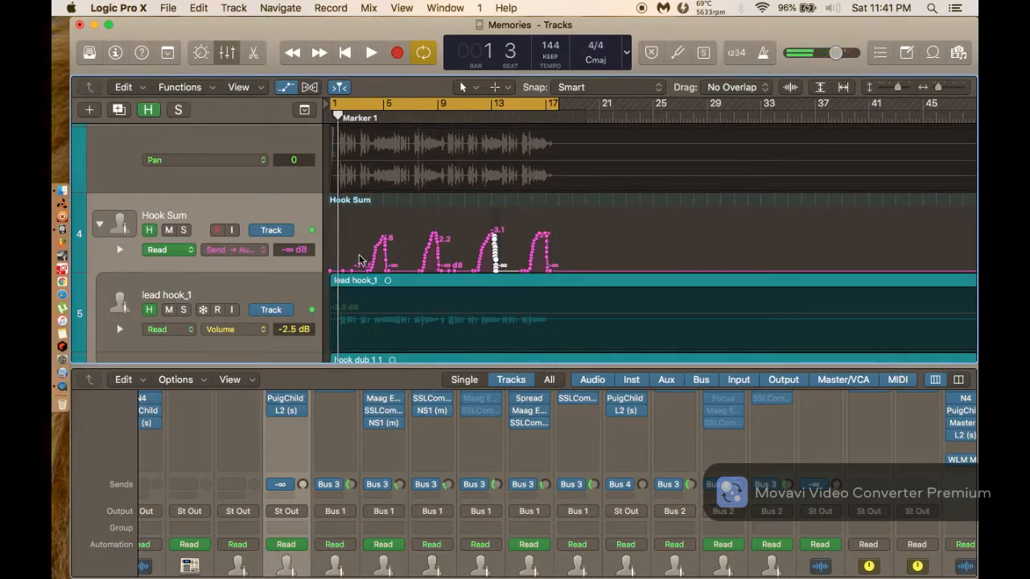
left_click_drag(359, 255, 319, 278)
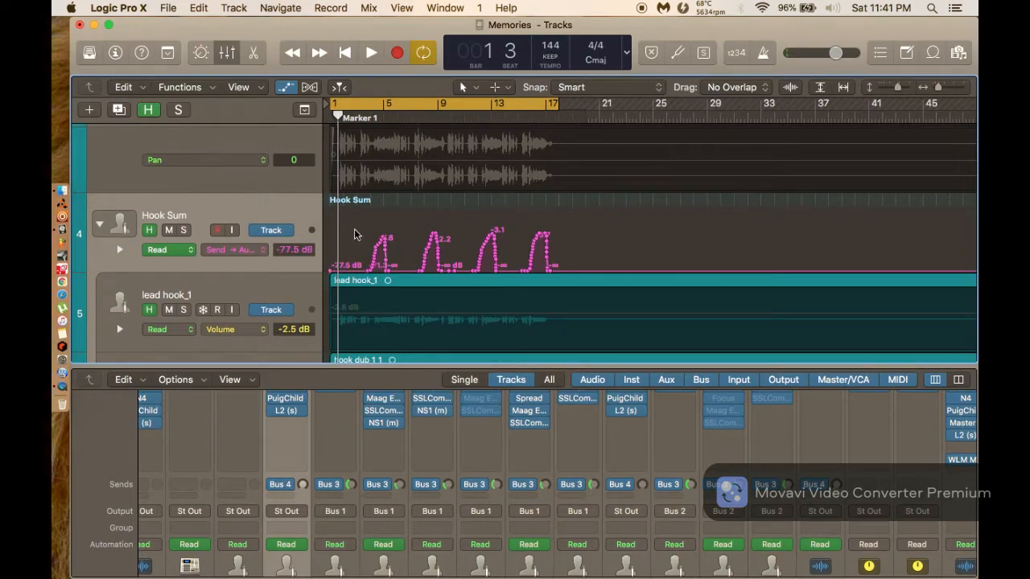
Try to copy Hook Sum's four first-hook send swells and paste them at bar 49 for the second hook.
left_click_drag(353, 228, 609, 252)
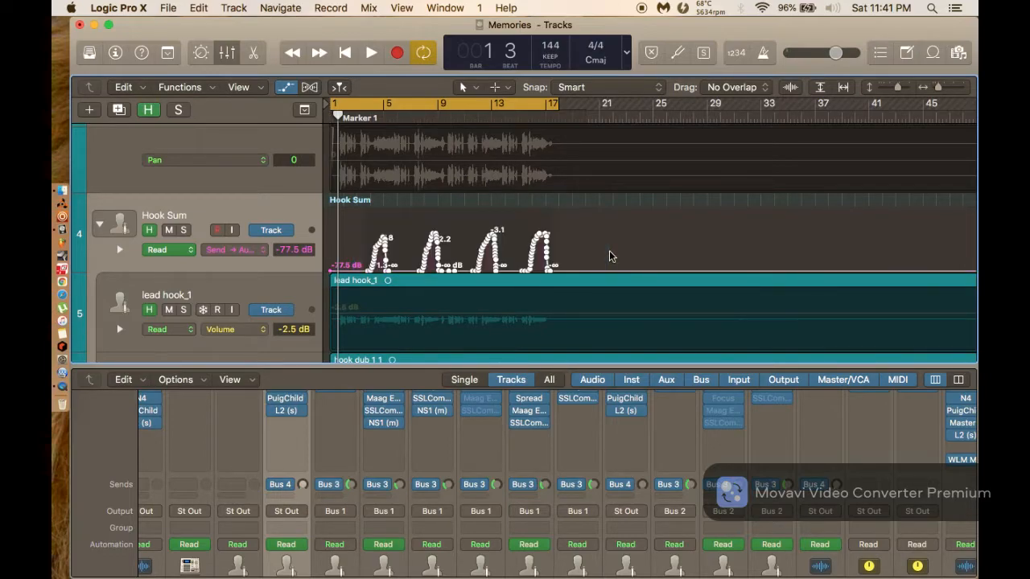
scroll(606, 249, "right", 10)
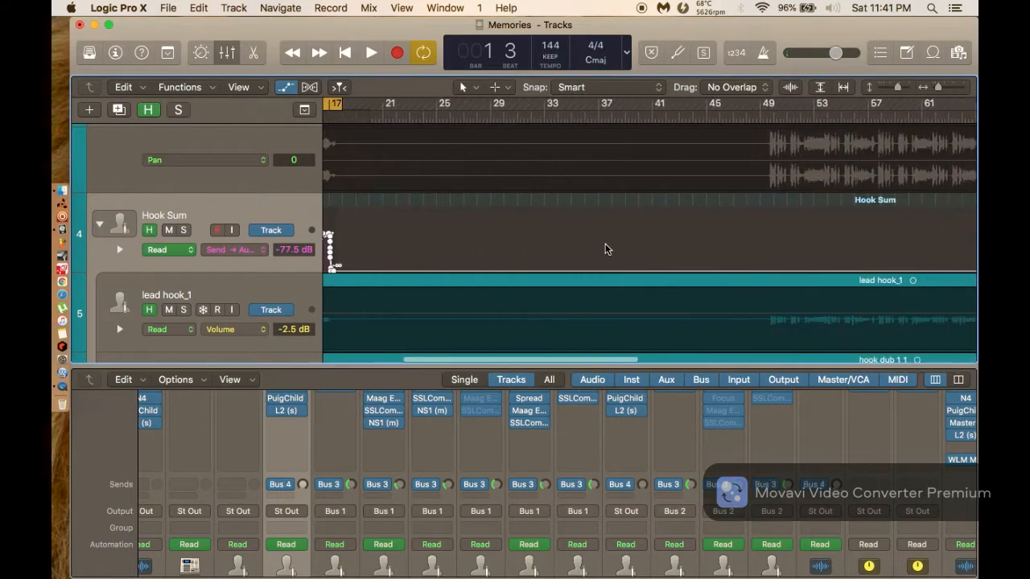
scroll(593, 245, "left", 10)
scroll(593, 244, "right", 10)
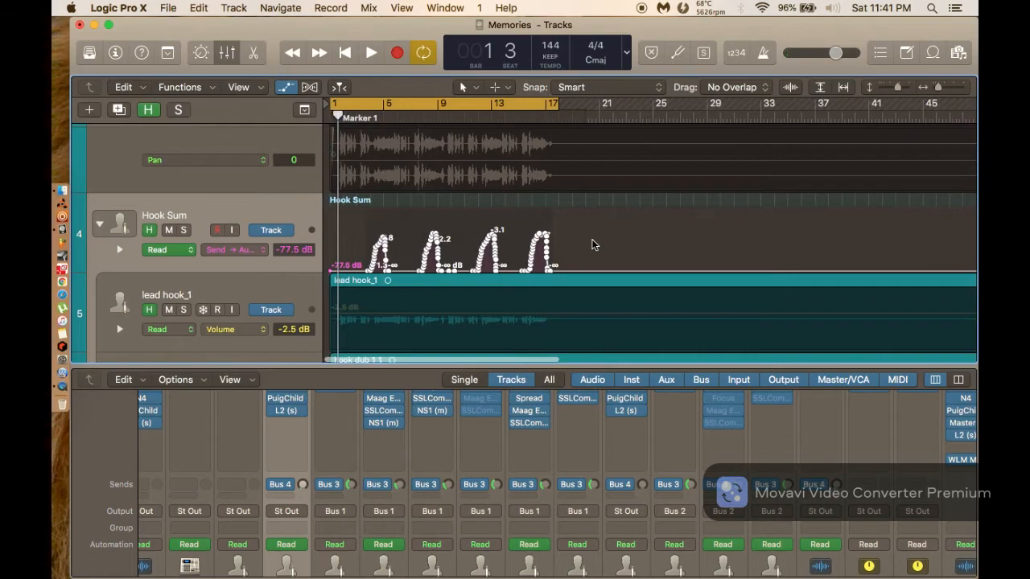
left_click(608, 117)
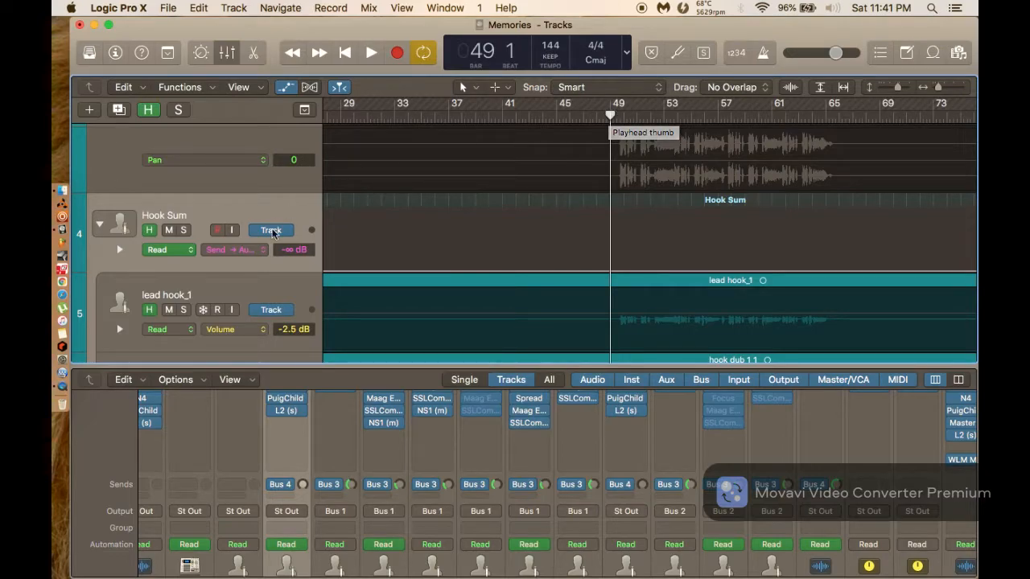
left_click(259, 283)
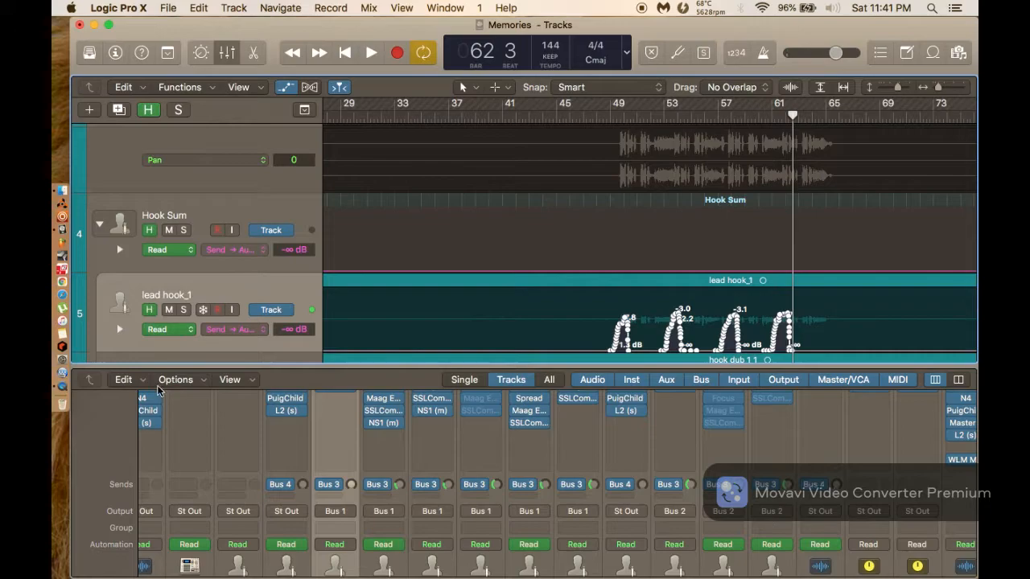
Undo the send automation pasted onto the lead hook_1 track.
scroll(399, 290, "left", 10)
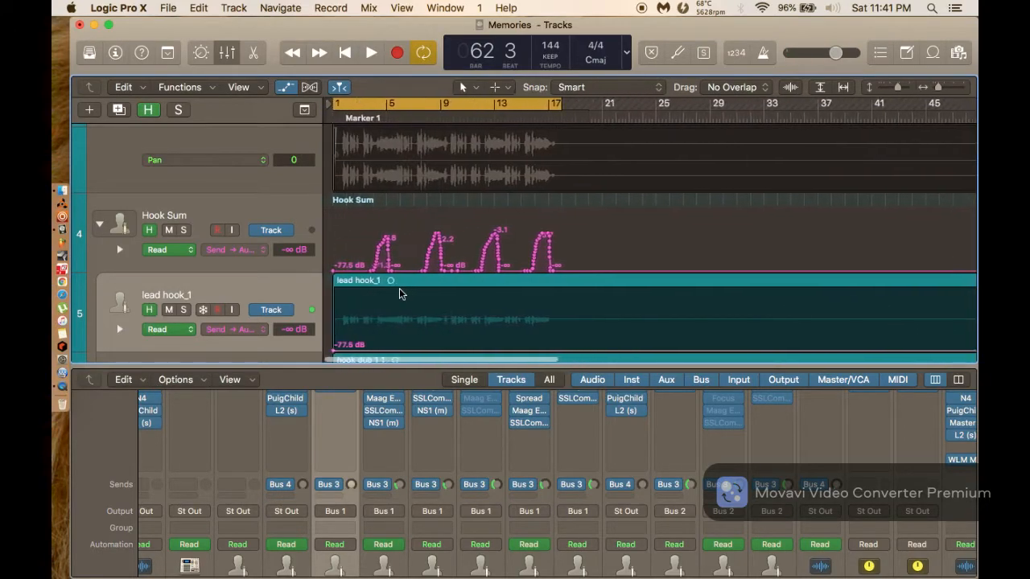
scroll(399, 290, "right", 4)
key("super+z")
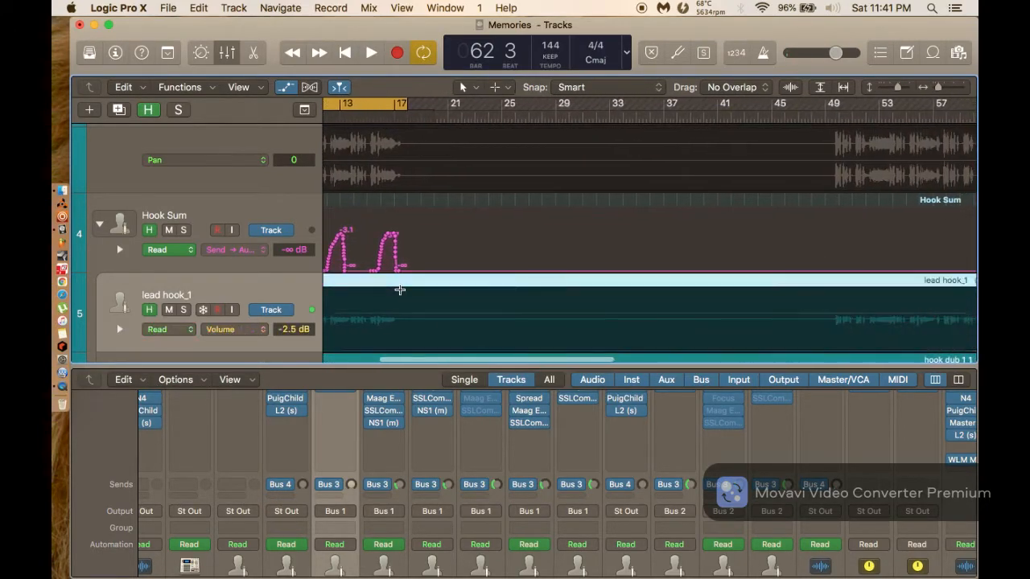
Set the playhead to bar 49, just before the second hook's vocals.
scroll(572, 251, "right", 4)
left_click(686, 117)
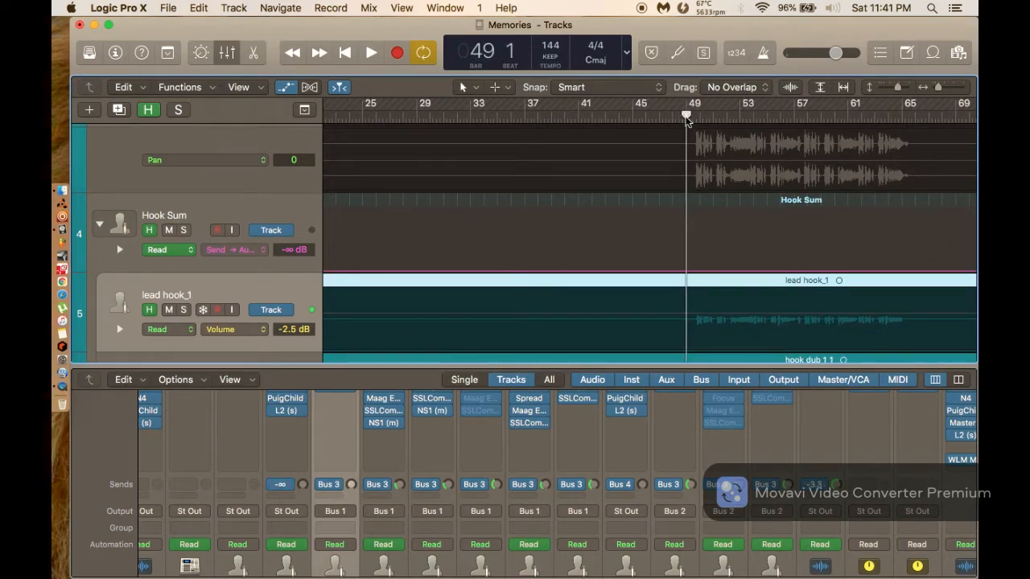
scroll(685, 116, "left", 8)
scroll(685, 117, "right", 10)
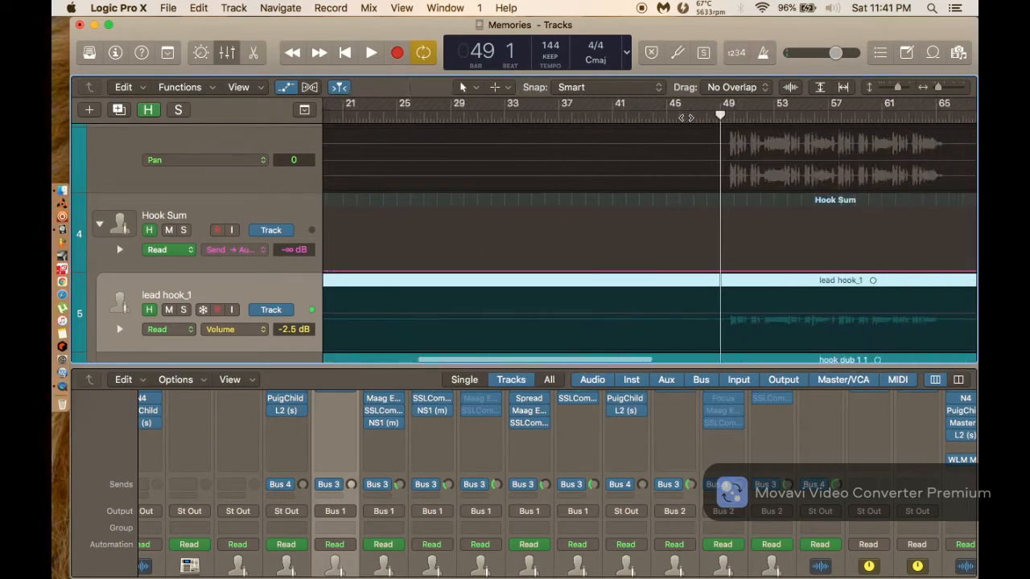
scroll(685, 118, "up", 6)
key("super+Left")
key("super+Left")
key("super+Left")
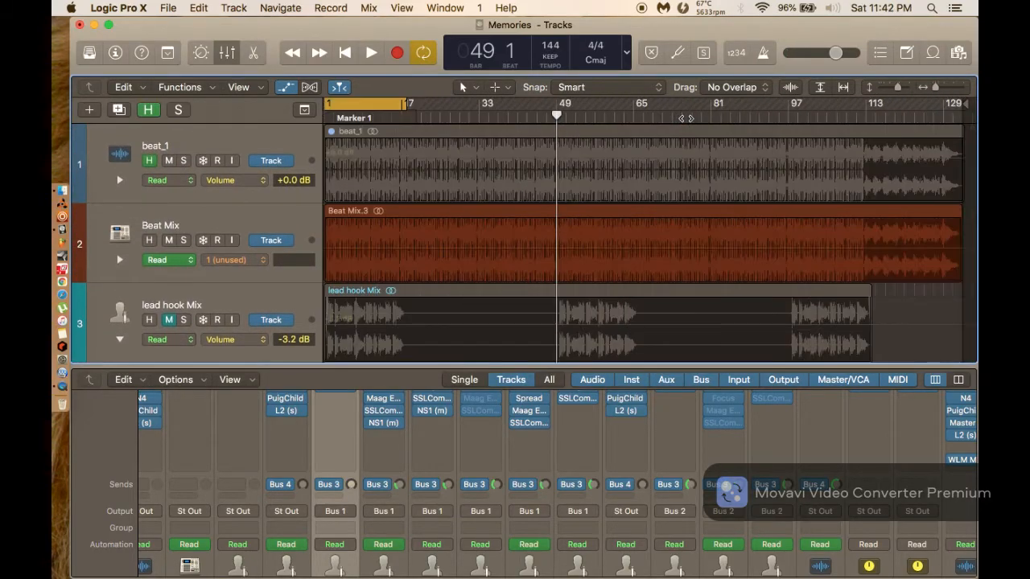
Select all of Hook Sum's send automation points across the first hook.
scroll(686, 119, "down", 8)
scroll(685, 119, "down", 6)
scroll(685, 118, "up", 12)
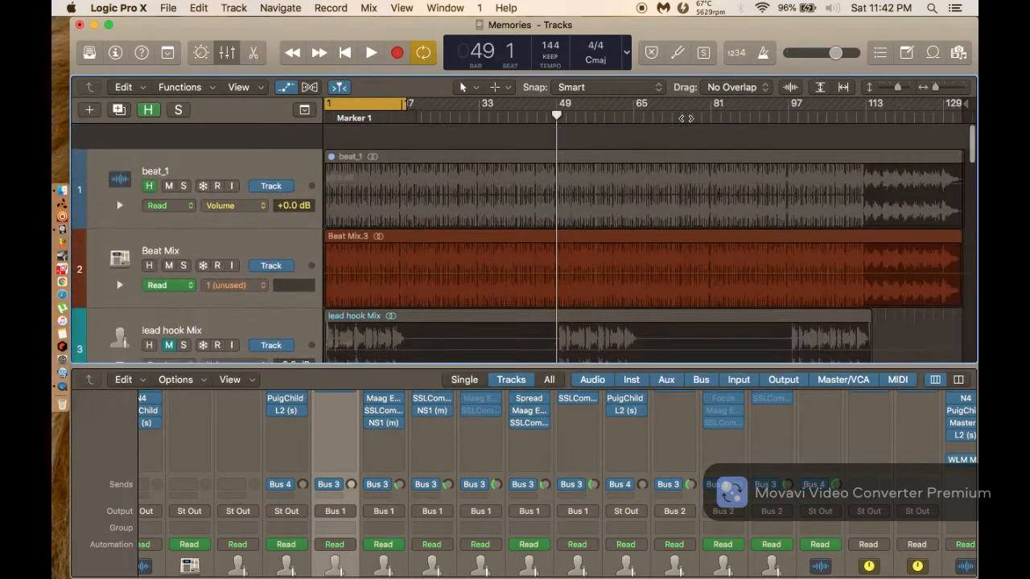
scroll(686, 118, "down", 3)
scroll(685, 118, "down", 2)
left_click_drag(431, 194, 310, 214)
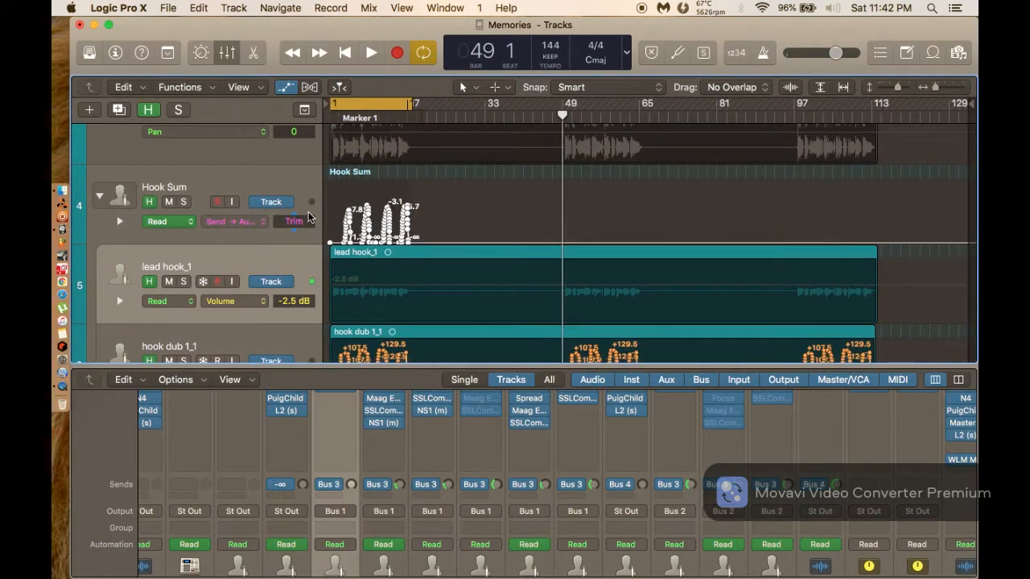
Paste the copied send automation onto the Hook Sum track at bar 49, over the second hook.
key("super+v")
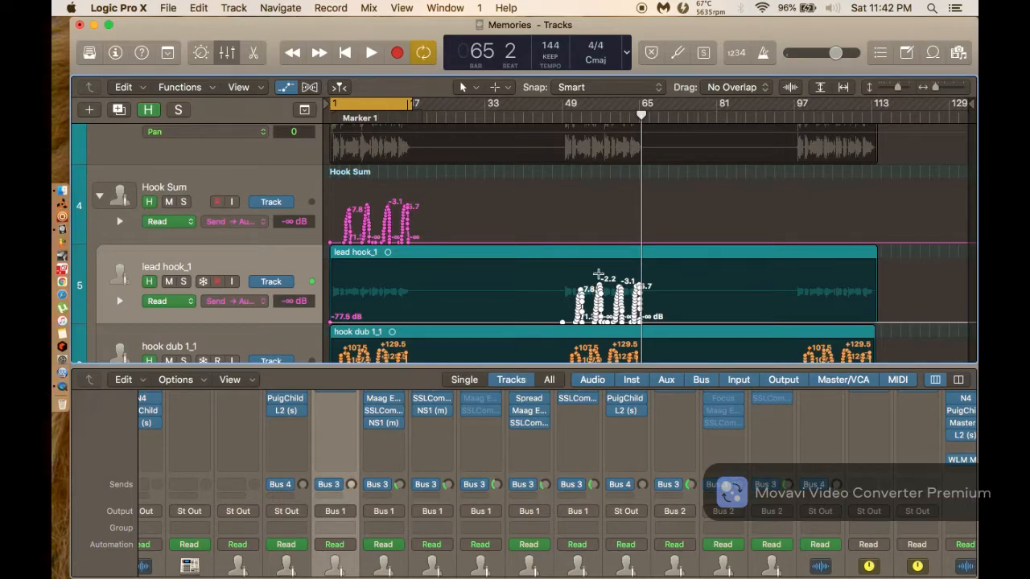
key("super+z")
left_click(276, 180)
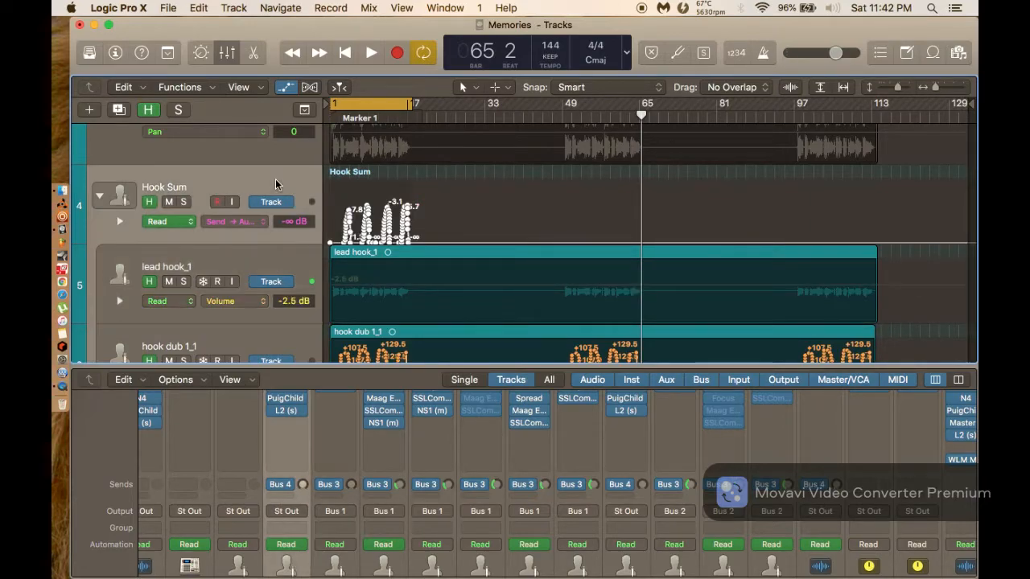
left_click(563, 117)
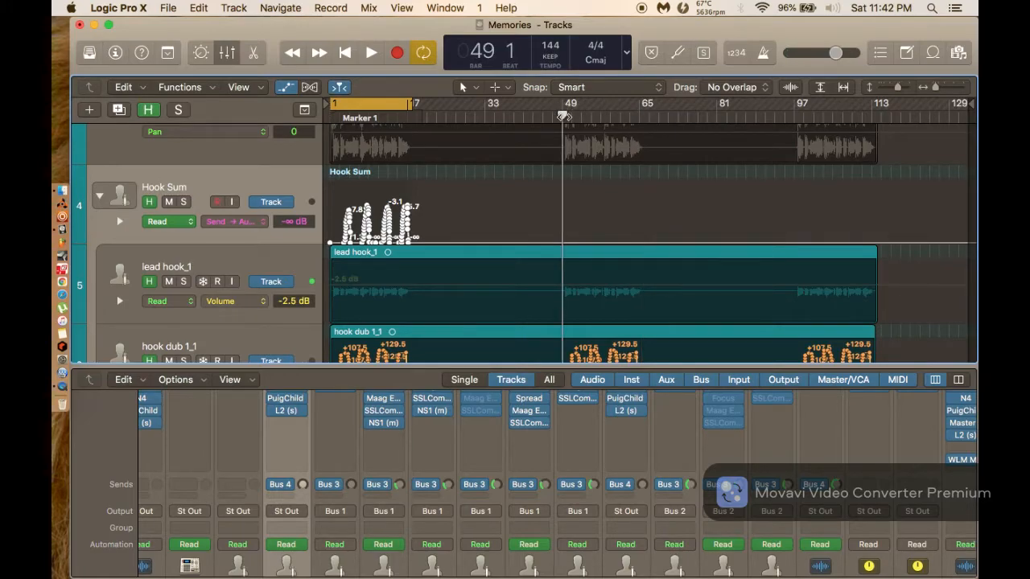
scroll(563, 118, "up", 4)
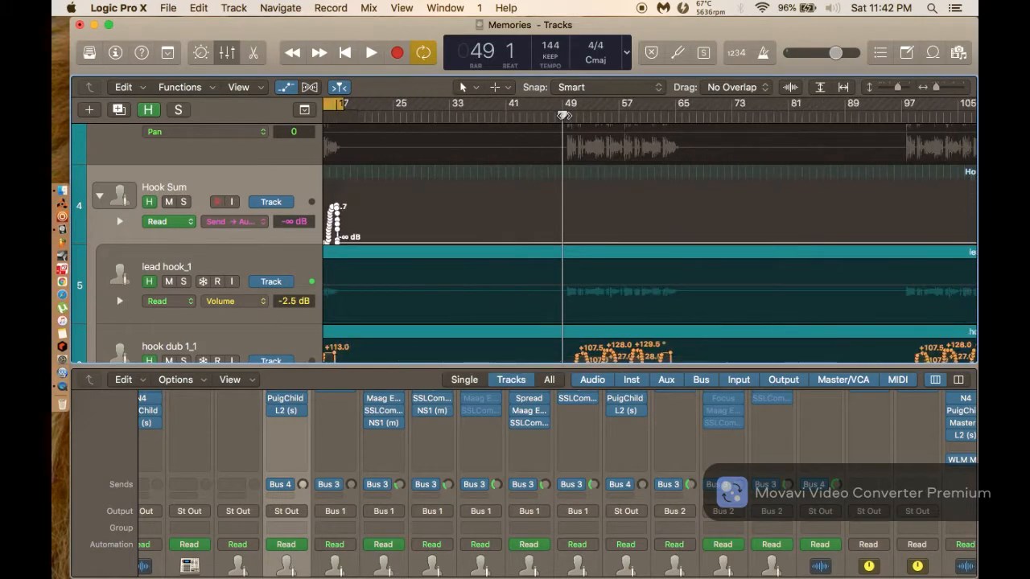
key("super+v")
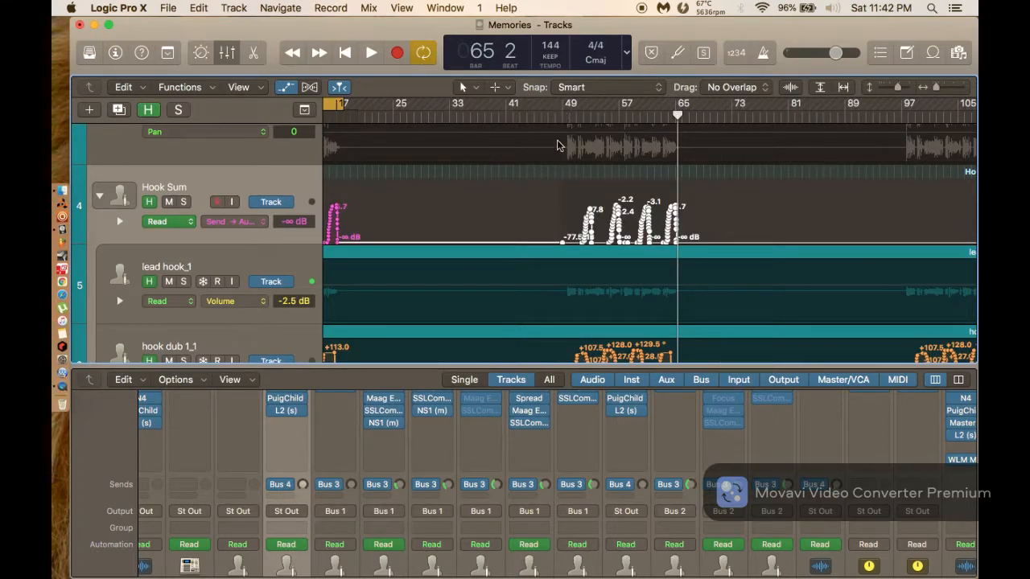
Play the second hook and try to shift Hook Sum's pasted send automation slightly earlier.
key("Return")
key("space")
left_click(656, 118)
scroll(656, 223, "up", 6)
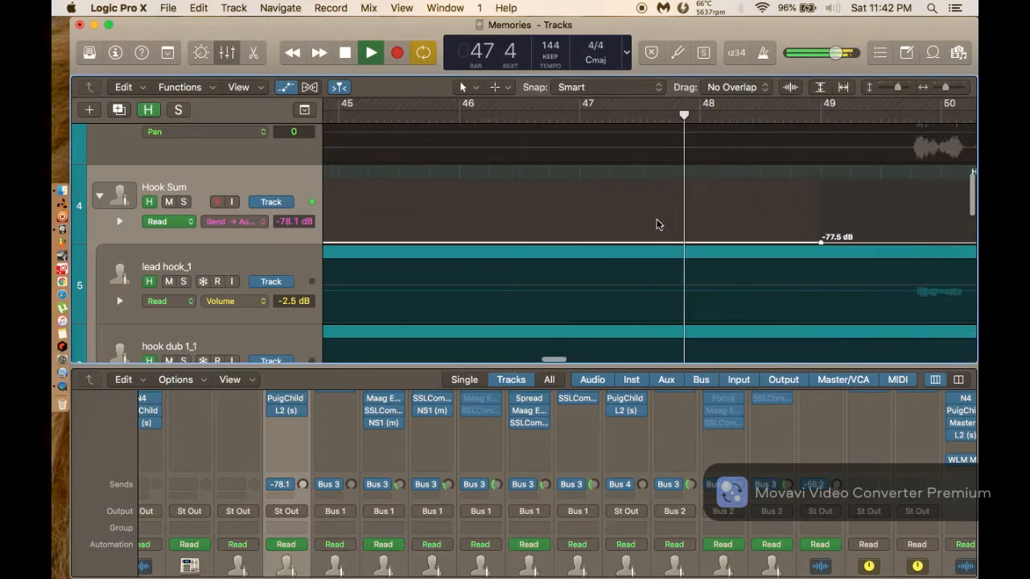
scroll(657, 224, "right", 10)
left_click_drag(631, 213, 597, 217)
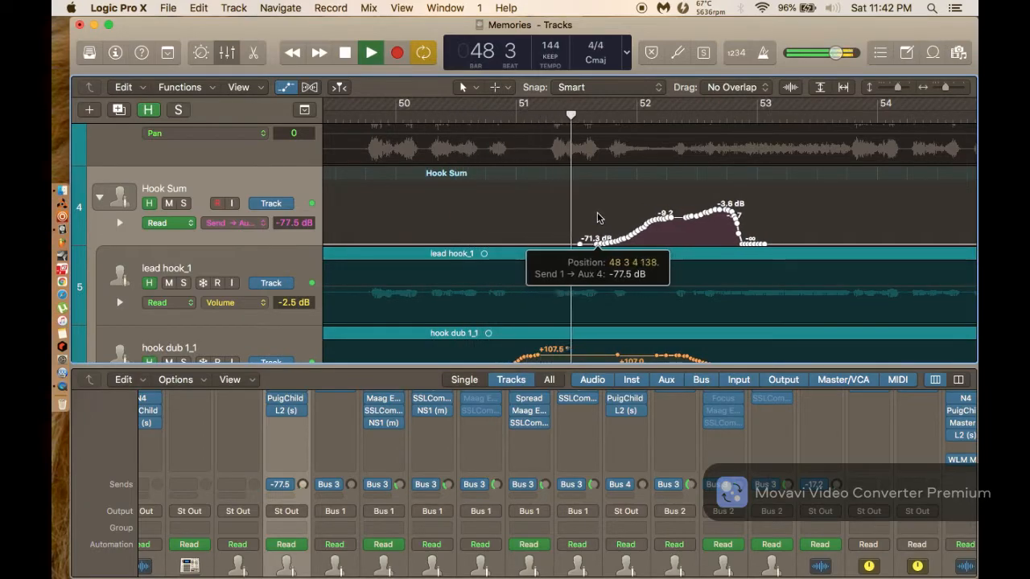
key("super+z")
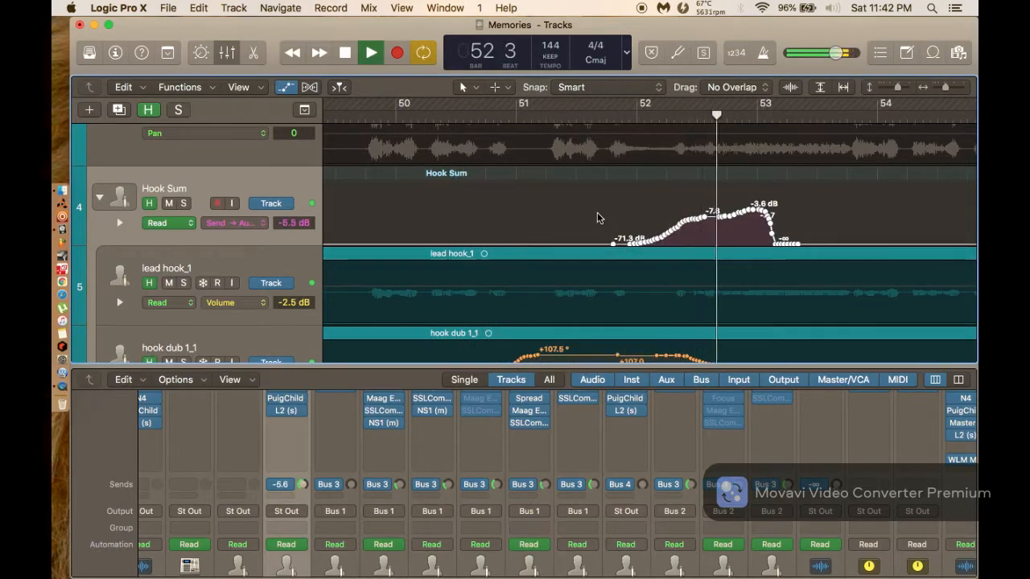
Examine how Hook Sum's pasted send automation lines up with the second hook's vocals through bar 65 during playback.
scroll(598, 217, "right", 10)
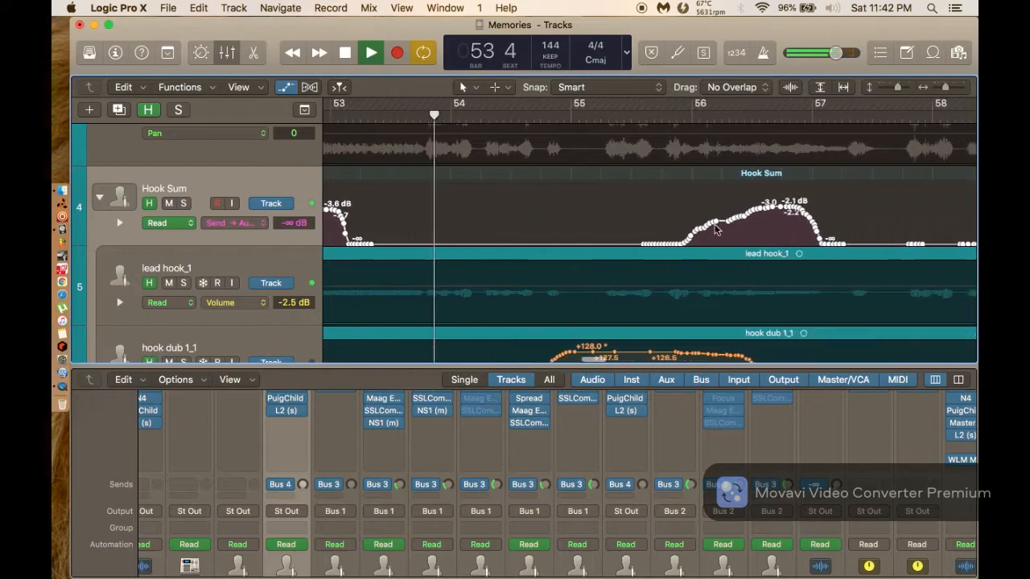
key("super+Left")
key("super+Left")
key("super+Left")
key("super+Left")
key("super+Left")
key("super+Left")
key("super+Left")
key("super+Left")
key("super+Right")
key("super+Right")
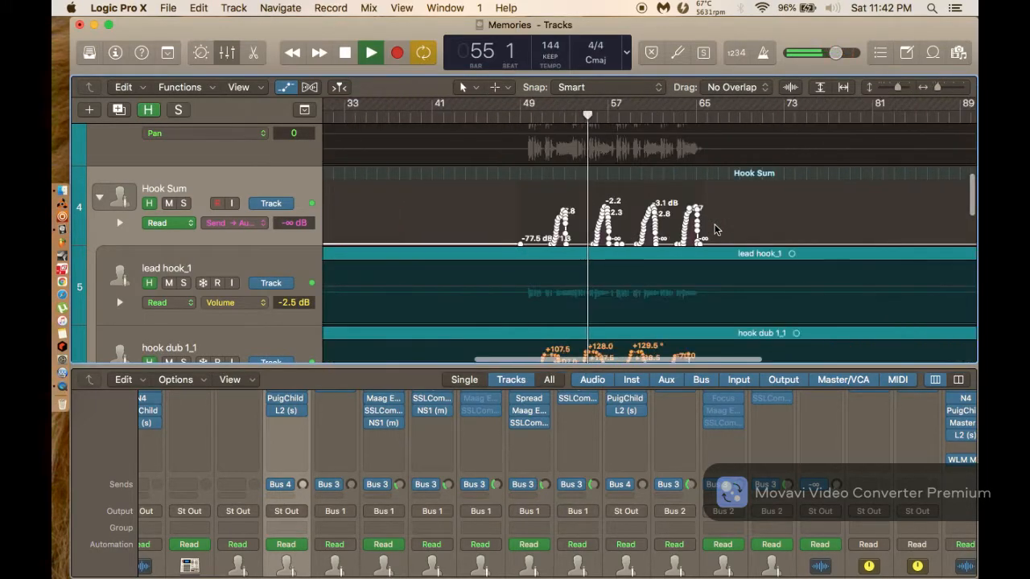
key("super+Right")
key("super+Right")
key("super+Right")
scroll(715, 229, "right", 10)
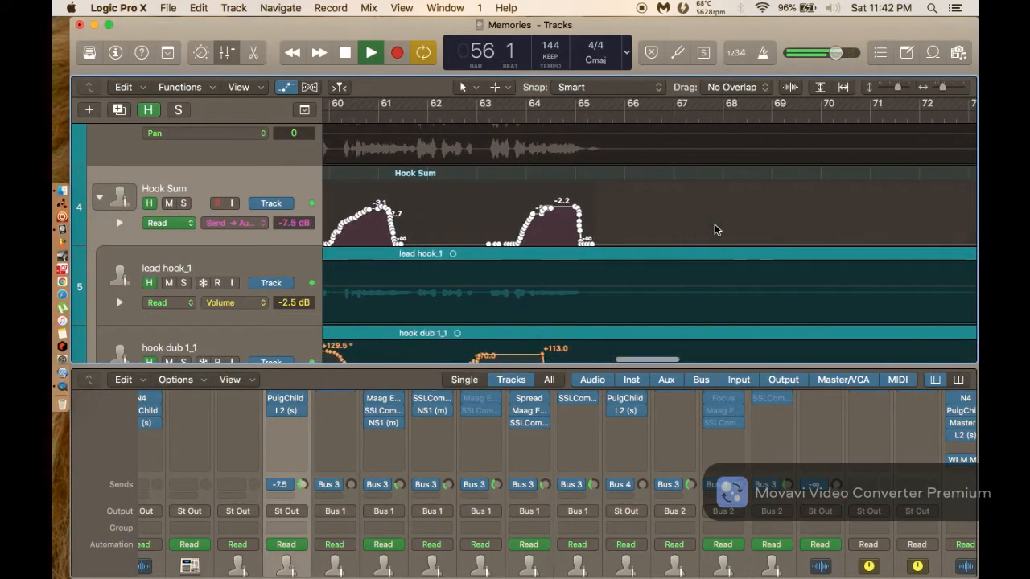
key("super+Left")
key("super+Left")
key("super+Left")
key("super+Left")
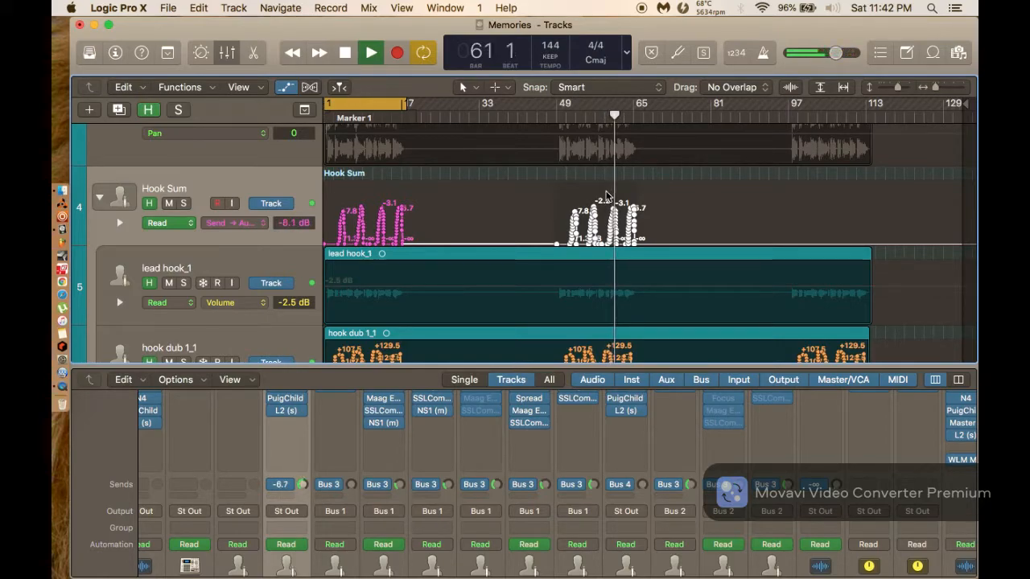
Duplicate Hook Sum's second-hook send automation over the third hook near bar 97 and play from there.
left_click_drag(606, 194, 840, 218)
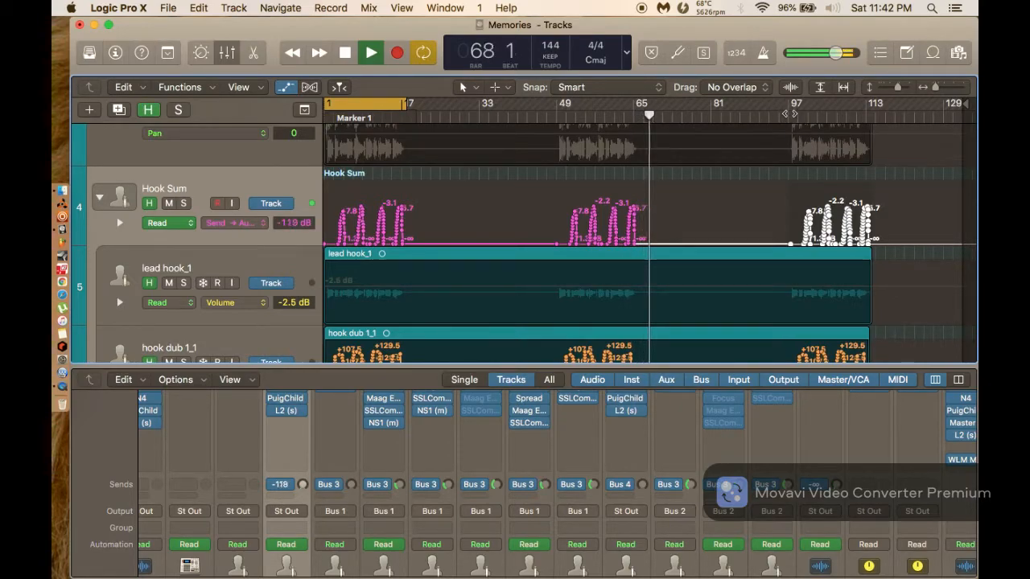
left_click(788, 116)
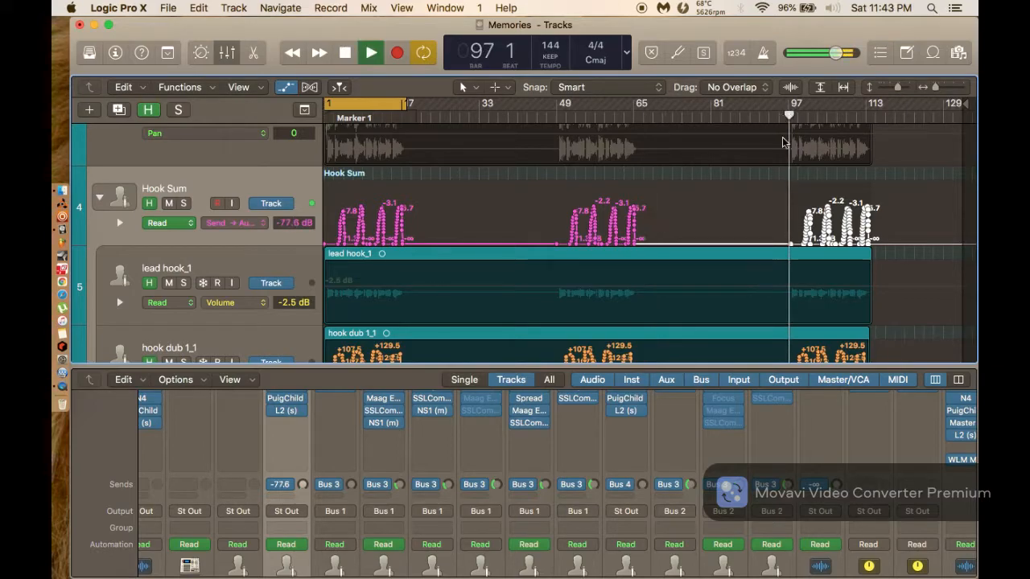
scroll(783, 154, "up", 5)
scroll(782, 154, "right", 4)
left_click_drag(772, 190, 776, 198)
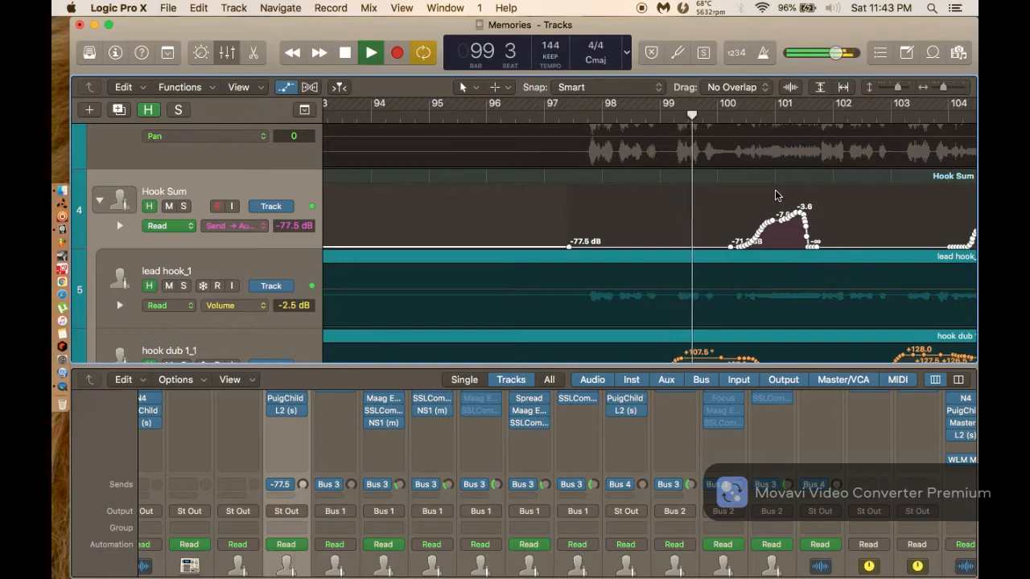
Examine the alignment of the duplicated send automation with the vocals through the end of the third hook.
scroll(780, 258, "up", 3)
scroll(780, 258, "right", 5)
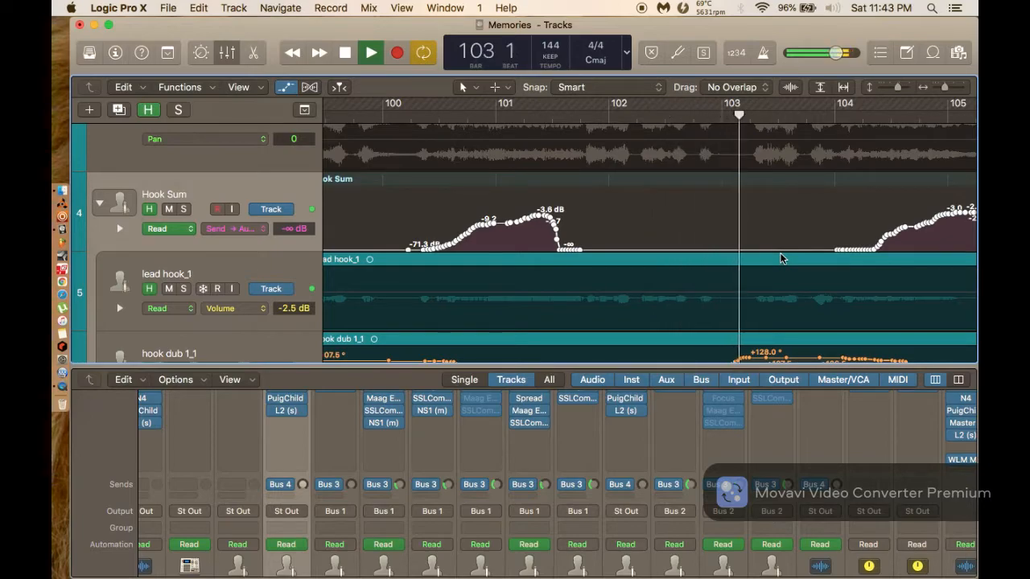
scroll(781, 258, "right", 5)
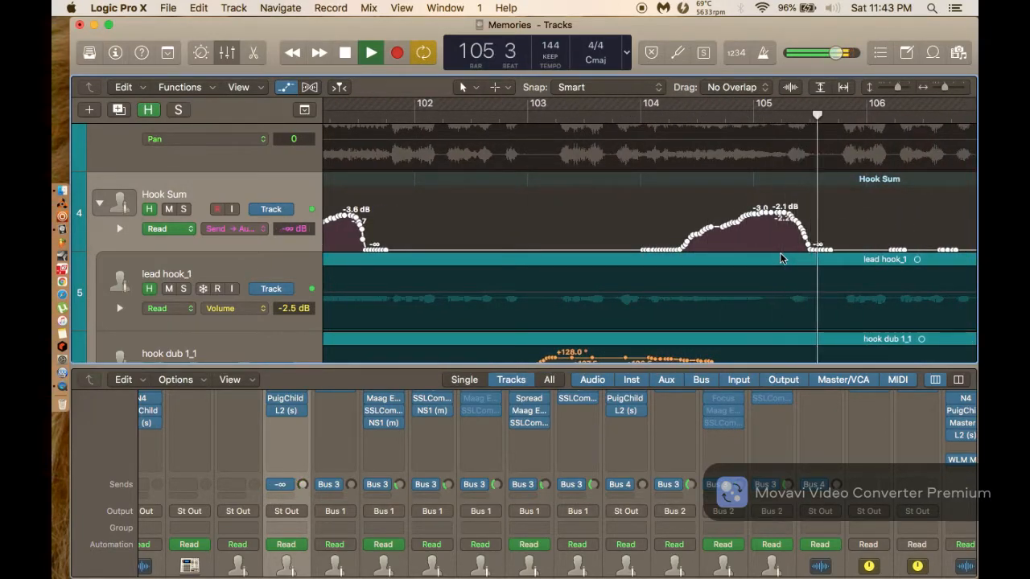
key("super+Left")
key("super+Left")
key("super+Left")
key("super+Left")
scroll(781, 258, "right", 8)
scroll(780, 258, "up", 1)
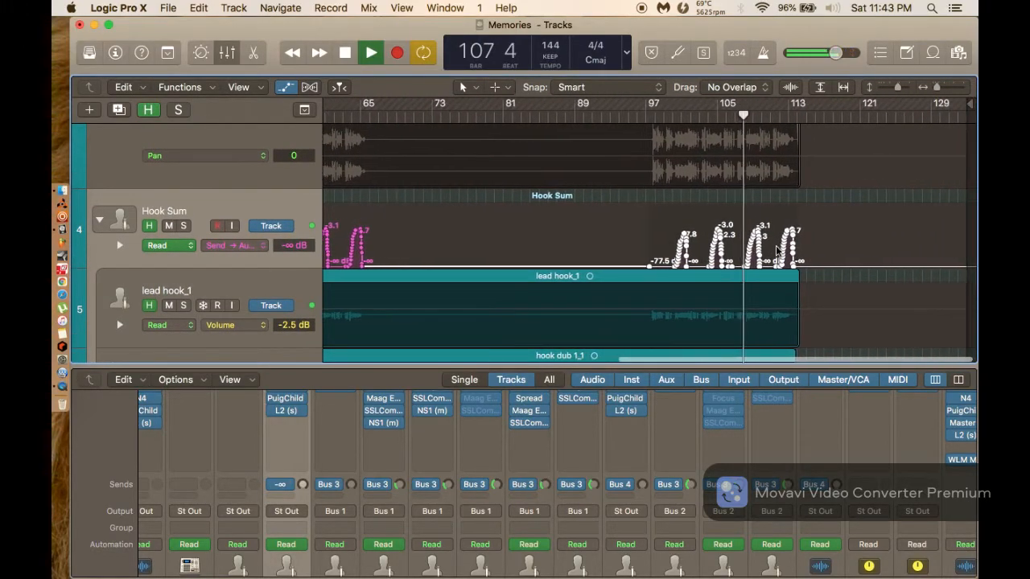
key("super+Right")
key("super+Right")
key("super+Right")
key("super+Right")
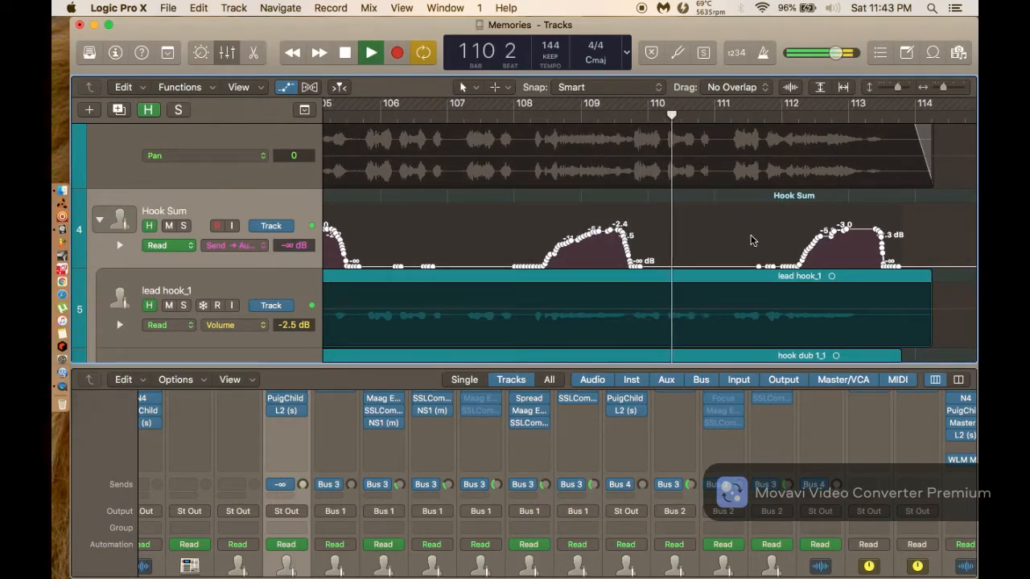
Try to nudge the third hook's send automation slightly earlier, and undo both the nudge and the duplication.
left_click_drag(752, 240, 731, 234)
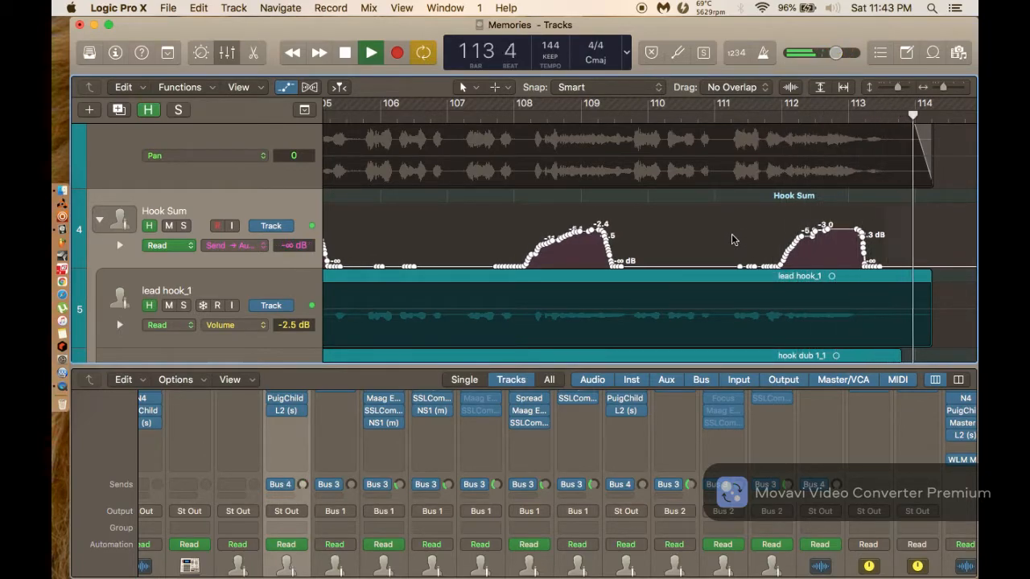
left_click_drag(732, 234, 738, 235)
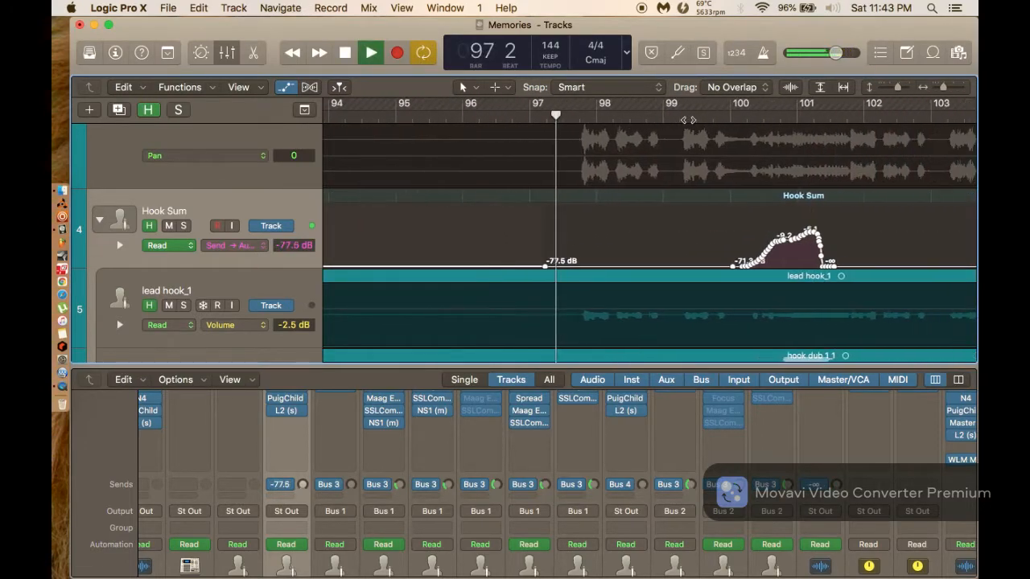
key("space")
key("super+z")
key("super+z")
key("super+z")
key("super+z")
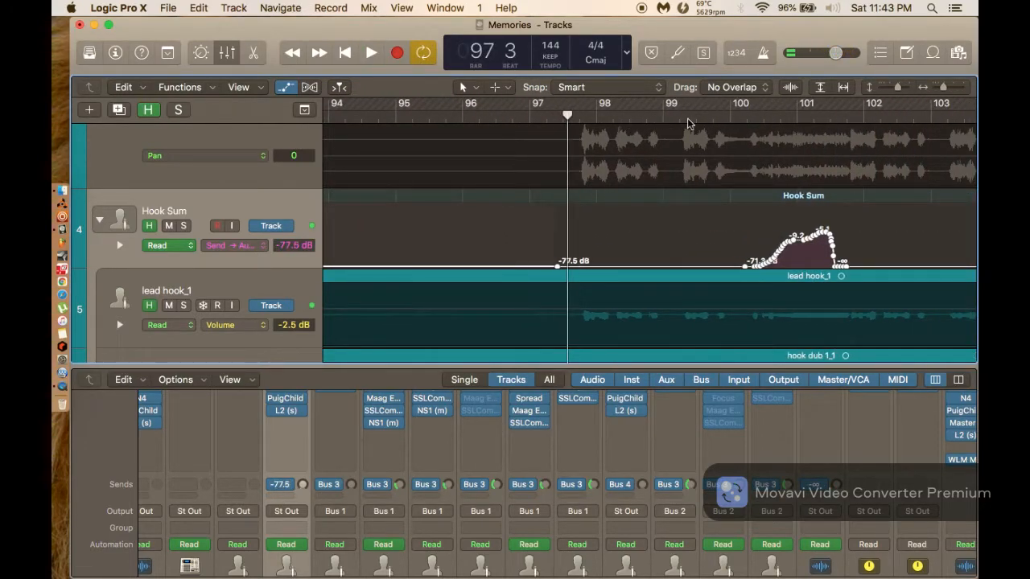
Paste the second hook's send automation onto the Hook Sum track at bar 97, over the third hook.
scroll(688, 125, "down", 6)
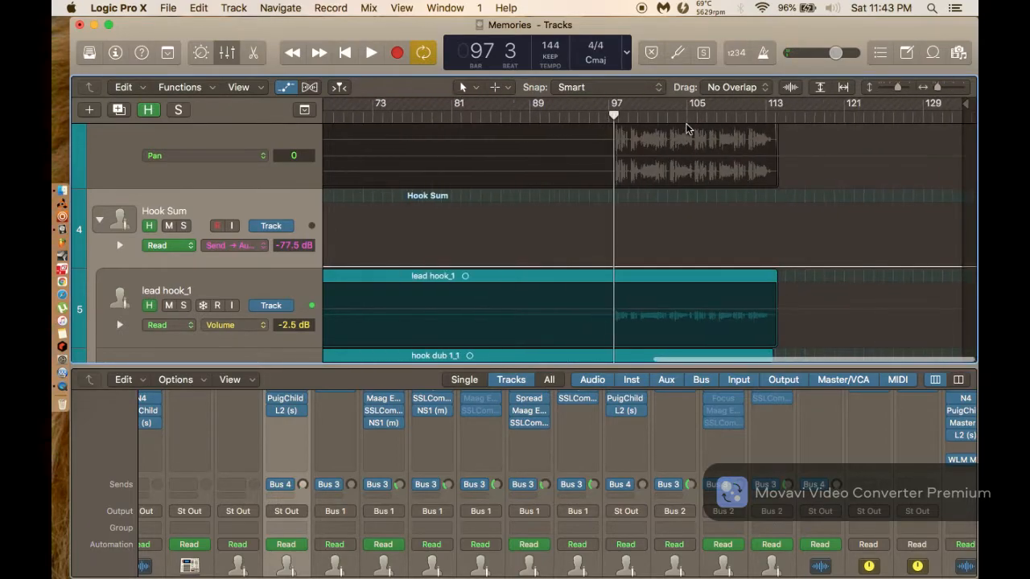
scroll(649, 153, "left", 7)
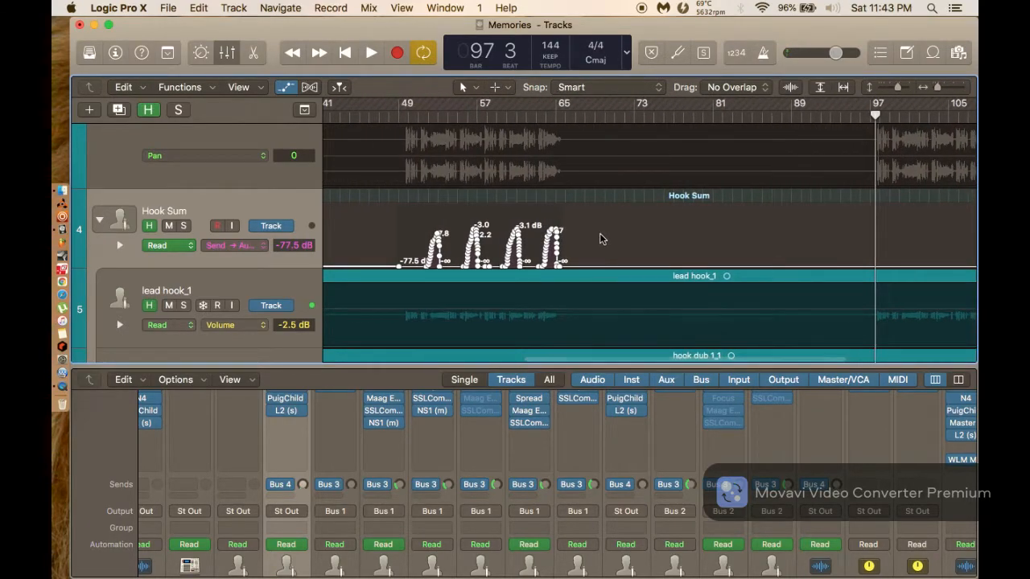
scroll(636, 225, "right", 5)
scroll(672, 193, "up", 5)
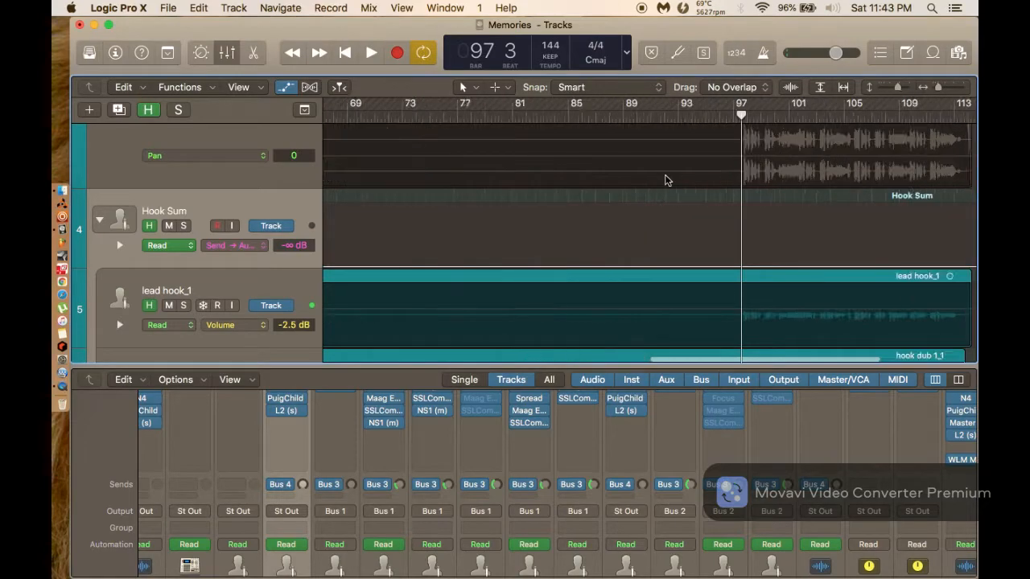
left_click(735, 114)
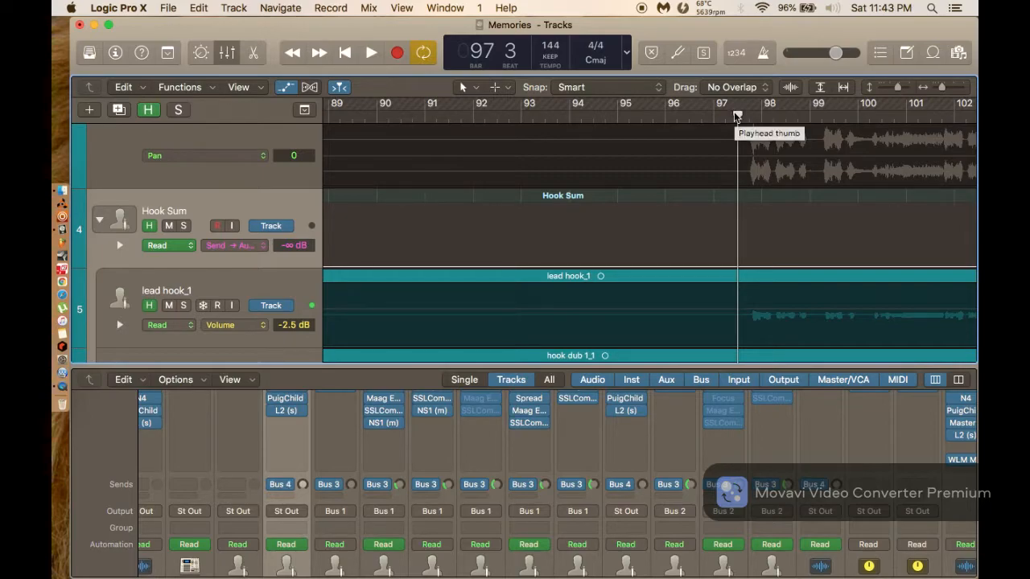
scroll(735, 116, "right", 8)
left_click(734, 114)
scroll(722, 165, "down", 8)
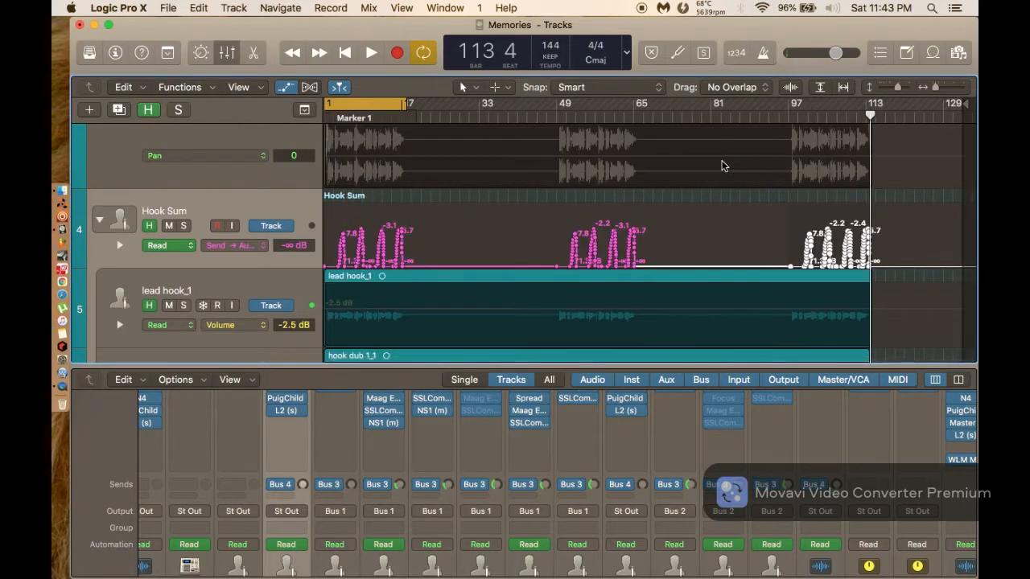
Play the third hook from bar 97 to check the throws created by the pasted send automation.
left_click(796, 117)
key("space")
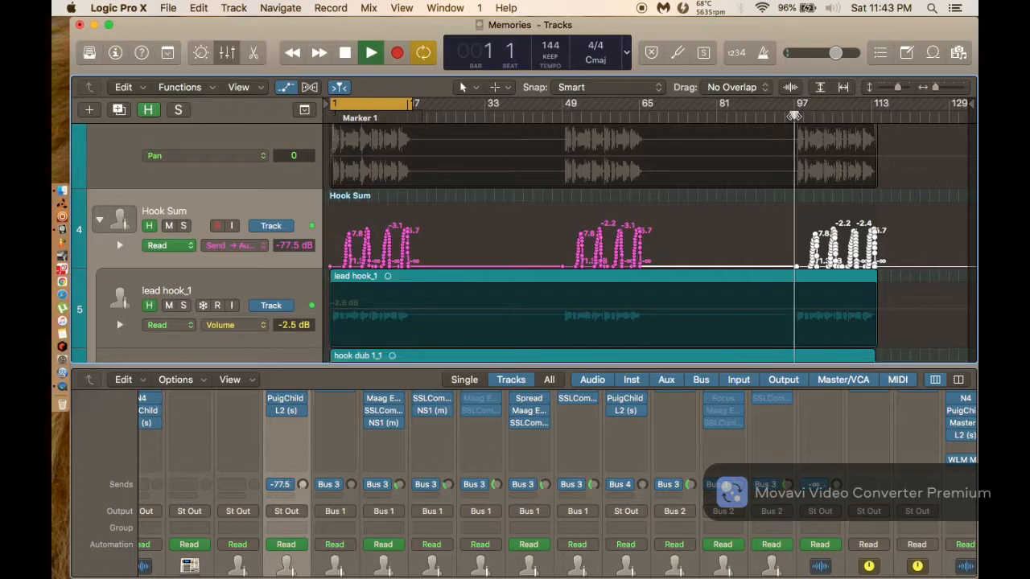
scroll(802, 197, "up", 8)
scroll(783, 254, "down", 2)
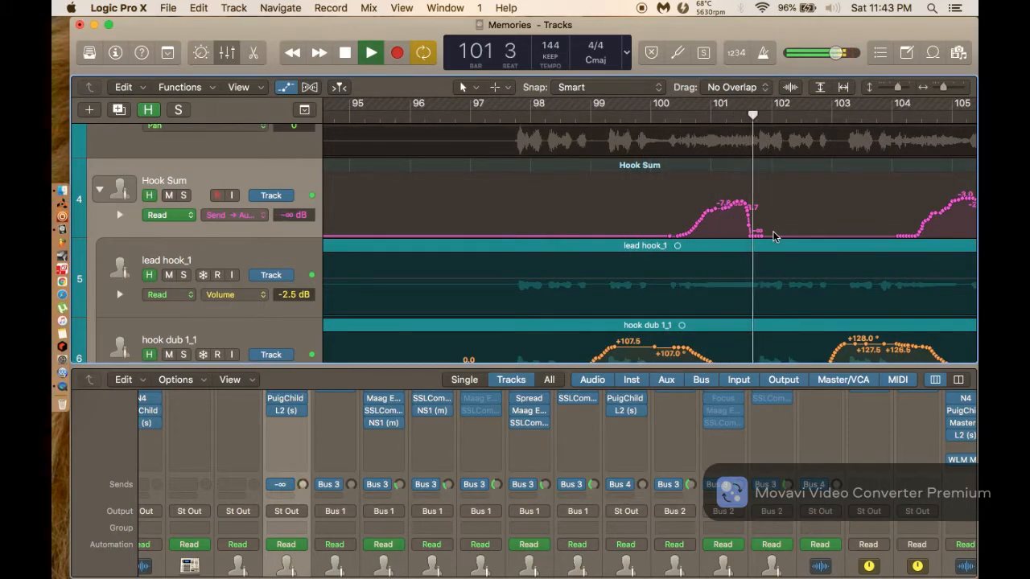
key("space")
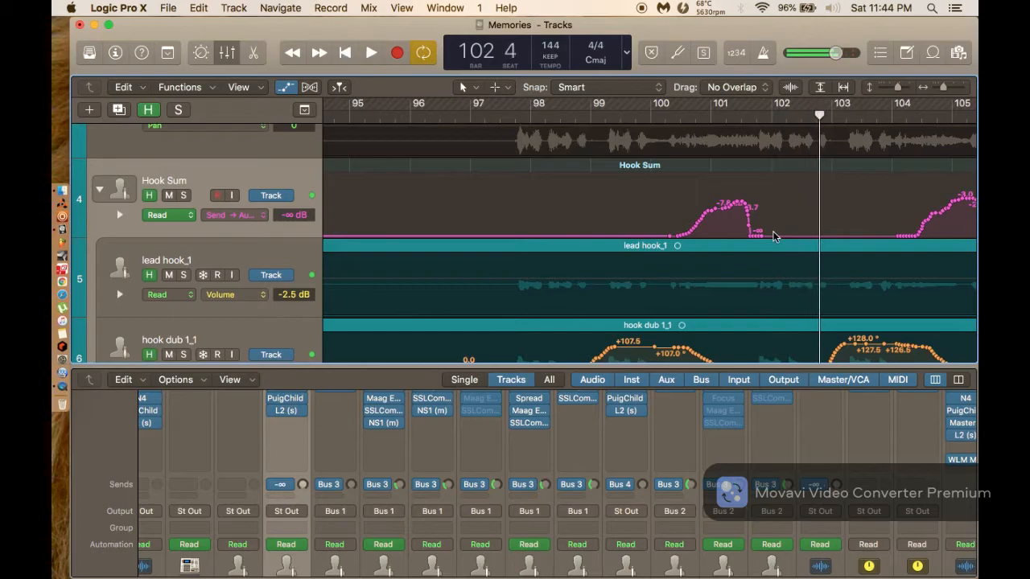
left_click(507, 118)
key("space")
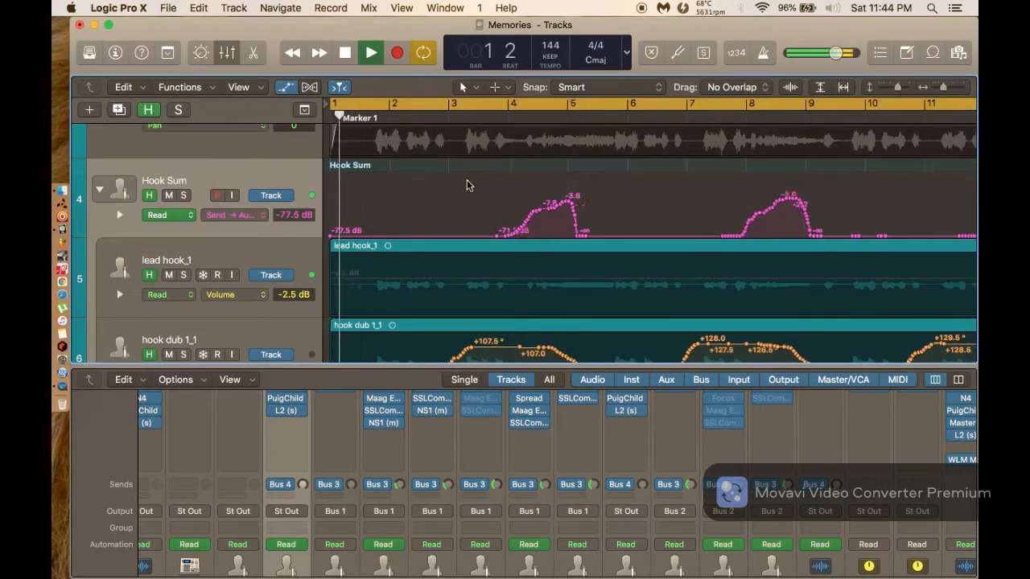
Solo the Hook Sum track and audition the third hook from bar 97 to about bar 102.
left_click(467, 181, "ctrl+alt")
left_click(795, 118)
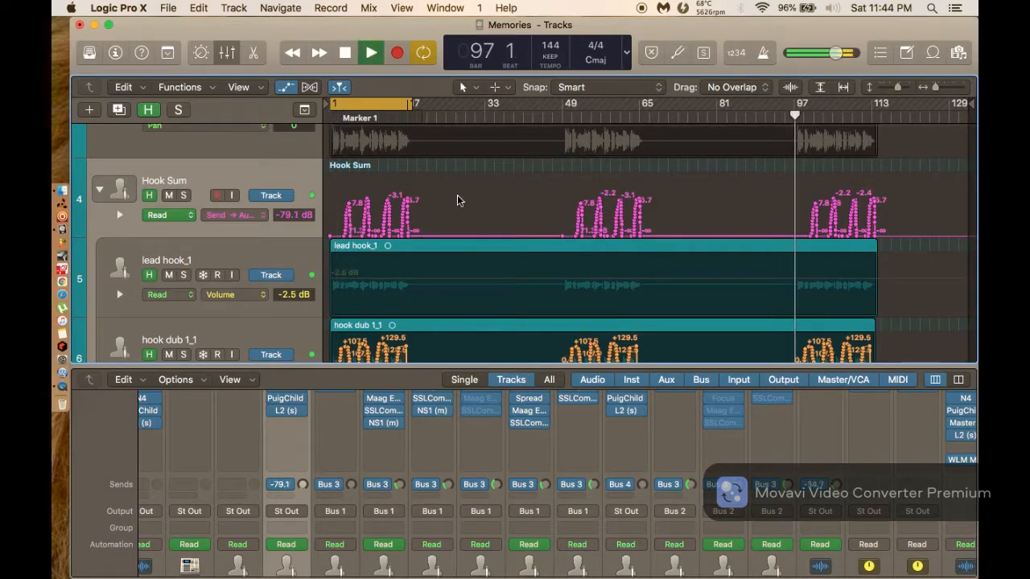
left_click(183, 196)
scroll(731, 178, "up", 5)
scroll(743, 181, "right", 5)
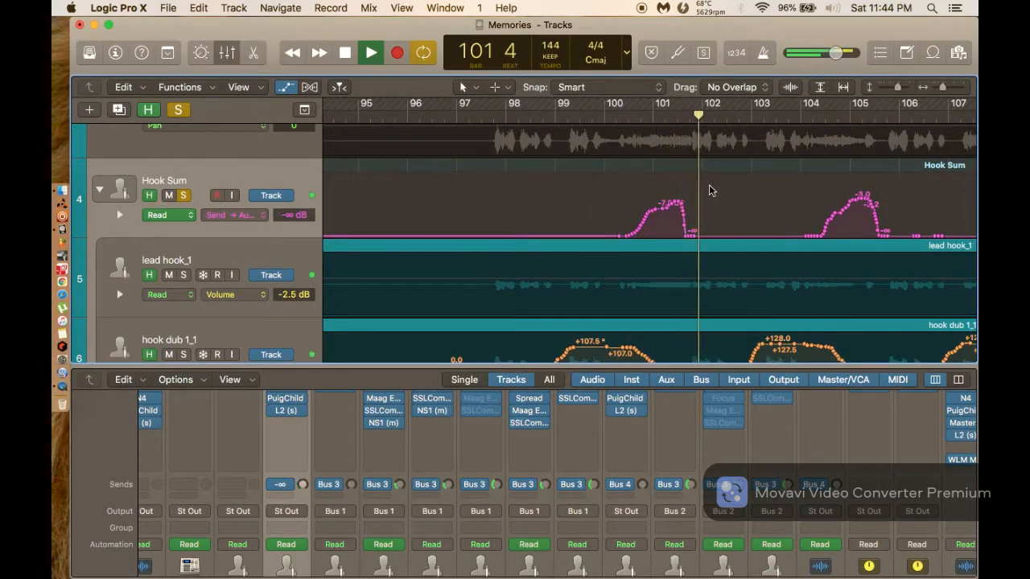
key("space")
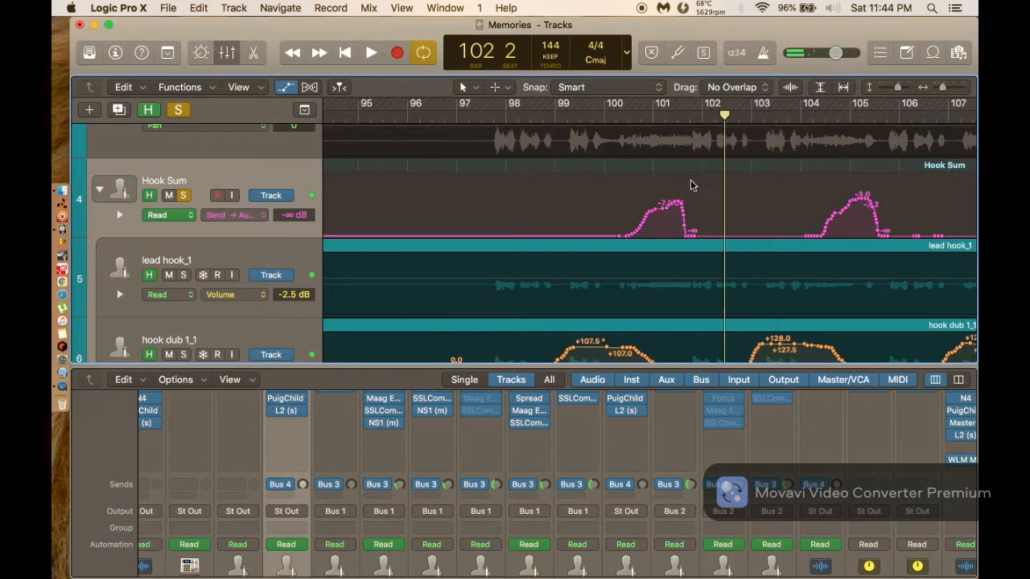
Play the soloed Hook Sum track in the first hook for comparison of its original send automation.
left_click_drag(681, 217, 617, 193)
key("super+Right")
key("super+Right")
key("super+Right")
scroll(613, 133, "left", 5)
left_click(616, 115)
key("space")
scroll(616, 115, "right", 5)
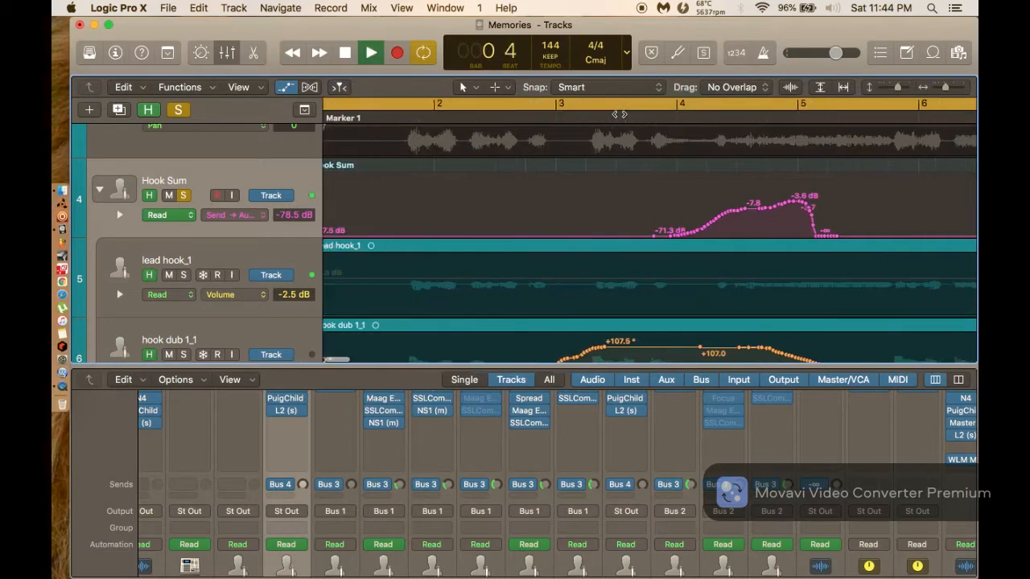
Play the soloed Hook Sum track in the third hook from about bar 98 to check its send throws.
key("super+Left")
key("super+Left")
key("super+Left")
scroll(826, 111, "right", 10)
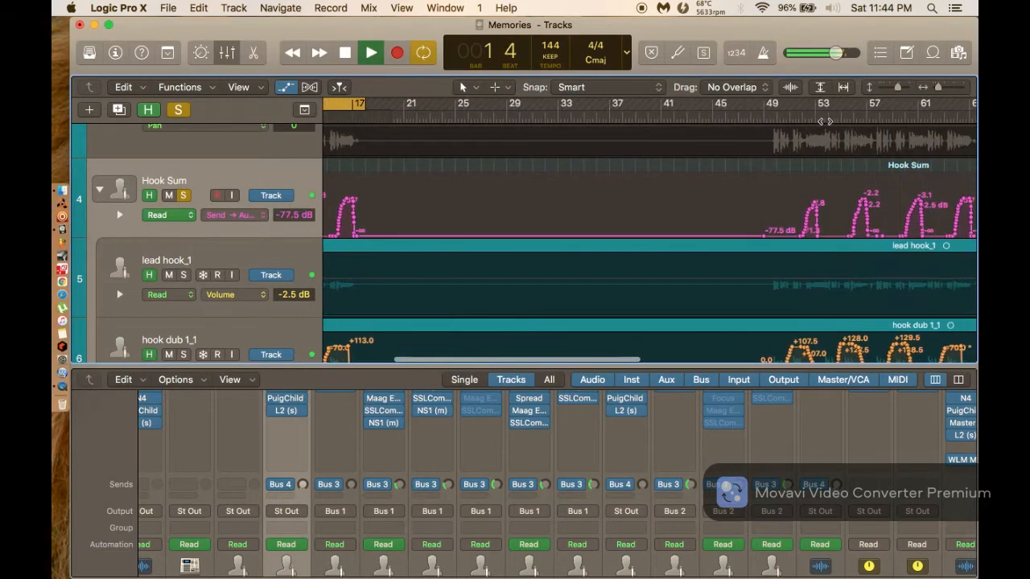
scroll(825, 111, "right", 7)
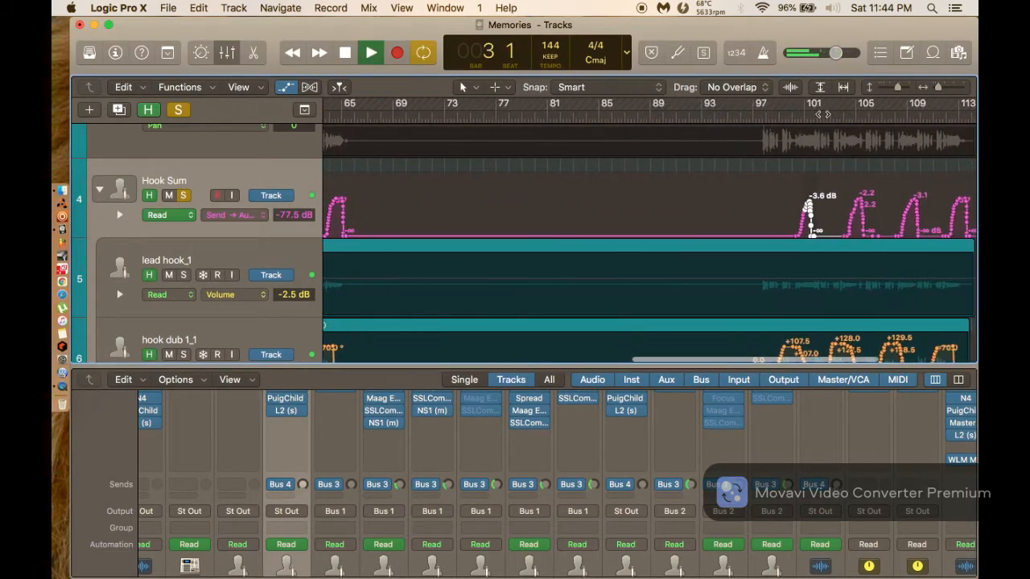
left_click(775, 121)
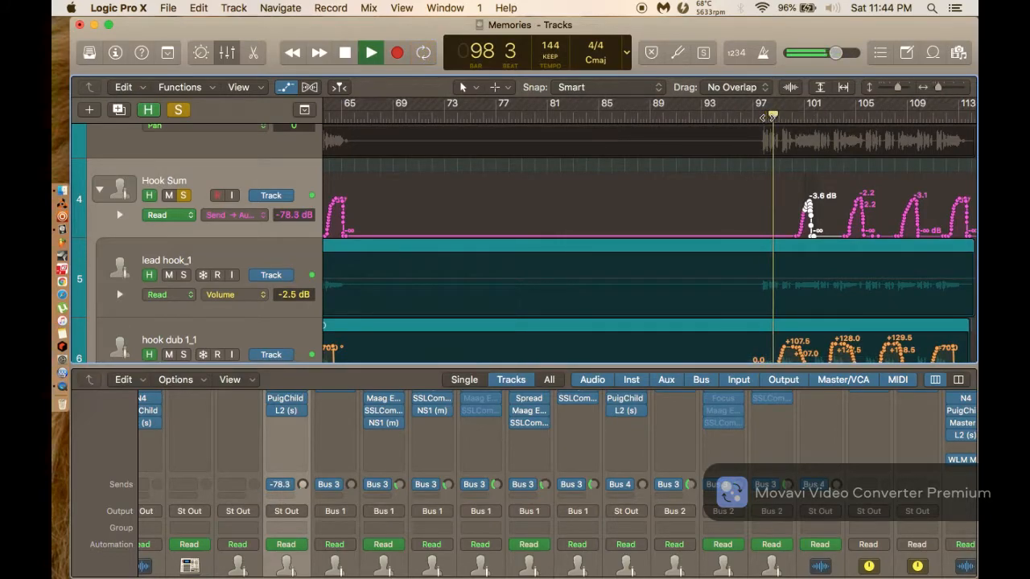
key("super+Right")
key("super+Right")
key("super+Right")
key("super+Right")
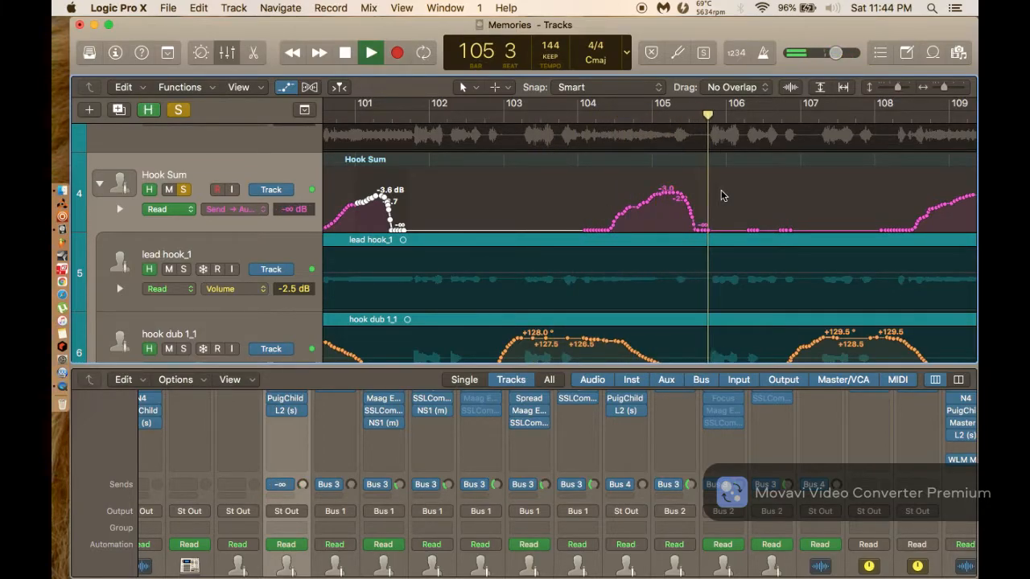
Shift the falling end of the Hook Sum send throw near bar 105 slightly earlier and replay from about bar 103.
scroll(721, 191, "down", 10)
scroll(700, 182, "up", 10)
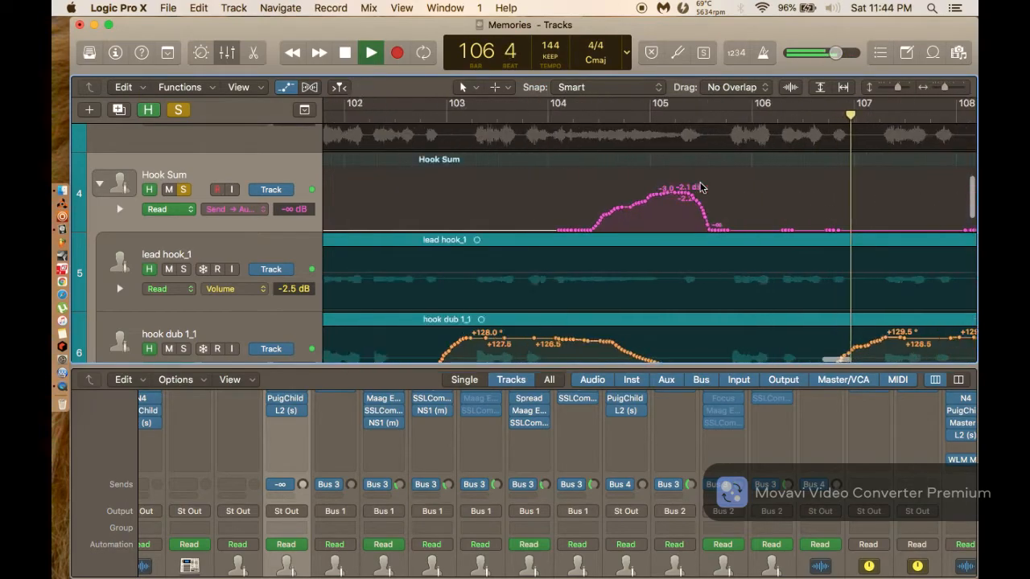
left_click_drag(672, 181, 696, 199)
left_click(513, 118)
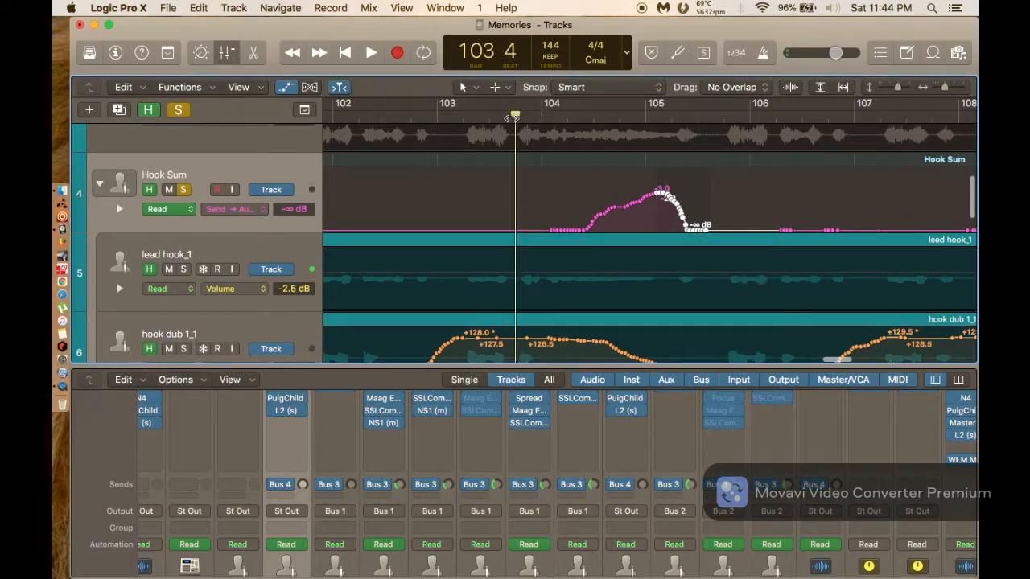
key("space")
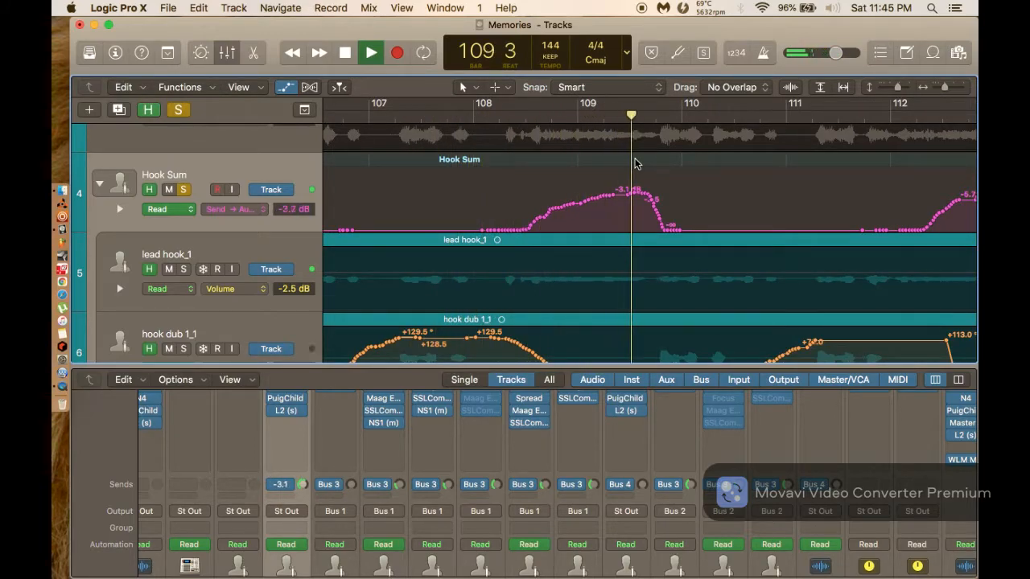
Move the falling end of the Hook Sum send throw near bar 109 about 0.4 bar earlier and replay the passage.
left_click_drag(627, 166, 684, 238)
left_click_drag(667, 193, 626, 187)
left_click(624, 120)
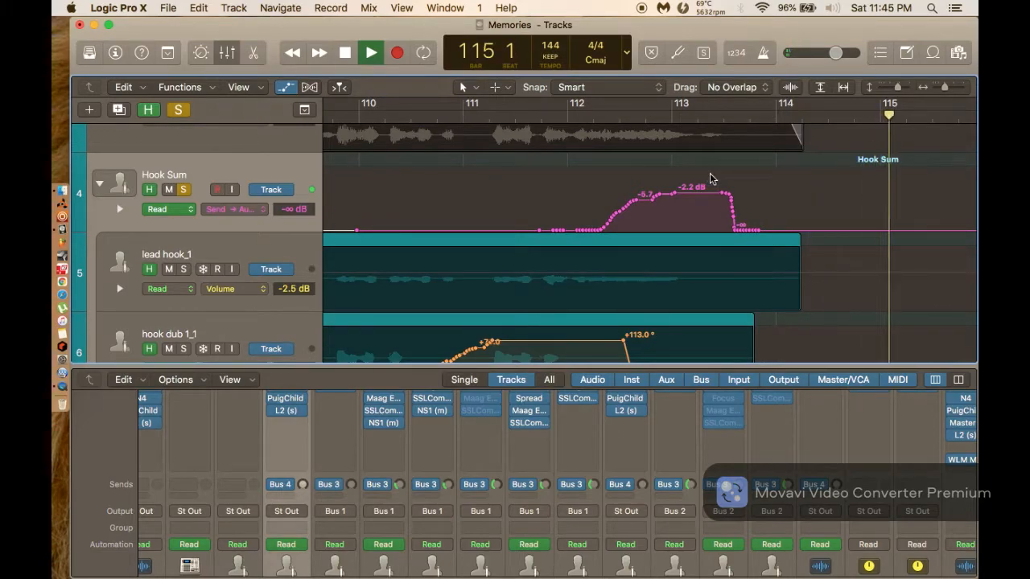
Move the falling end of the last Hook Sum send throw about half a bar later, near bar 114, and replay from bar 111.
left_click_drag(713, 180, 767, 236)
left_click_drag(746, 188, 803, 188)
scroll(636, 189, "left", 5)
scroll(635, 193, "left", 3)
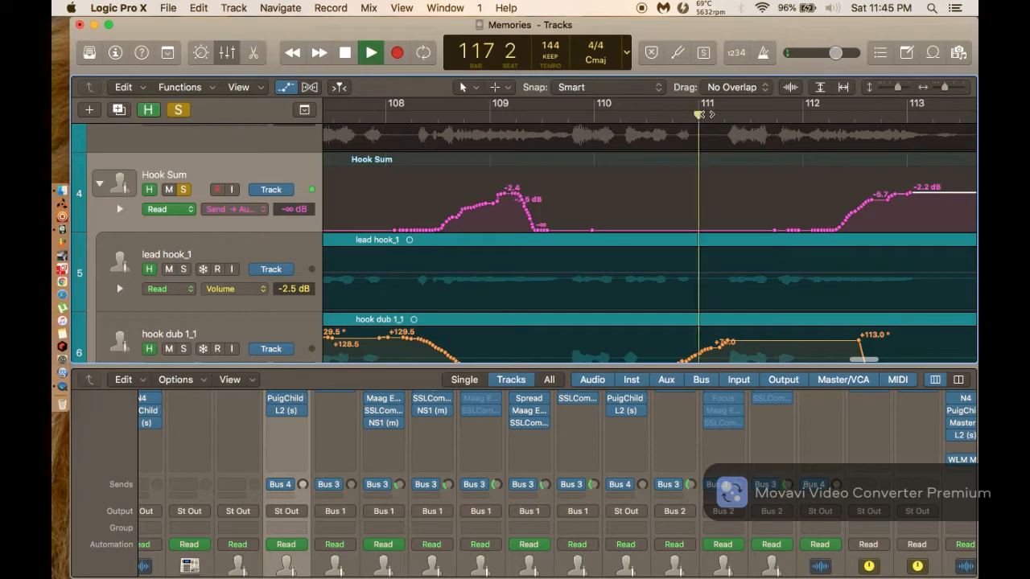
scroll(706, 115, "right", 5)
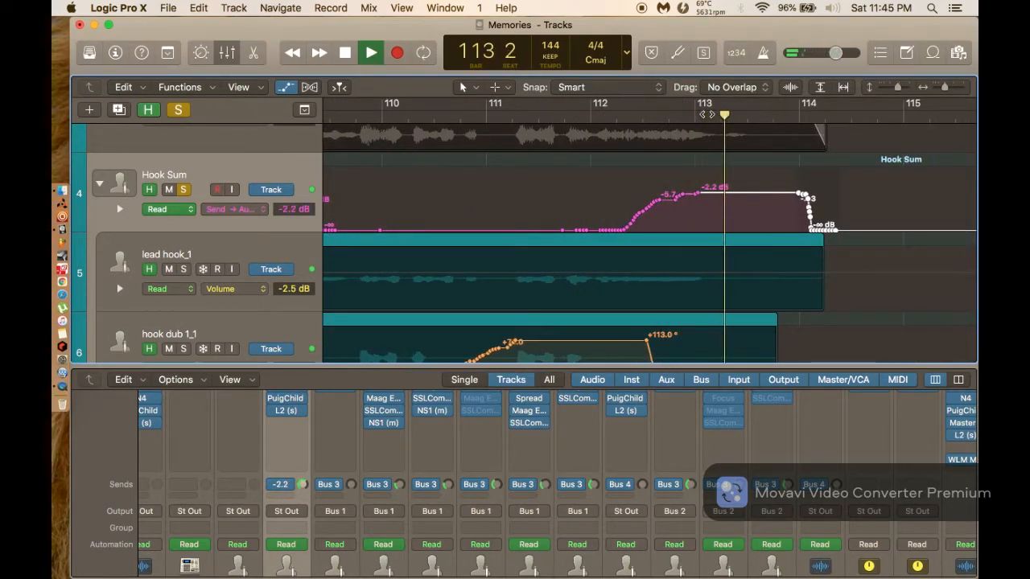
Unsolo the Hook Sum track and audition the end of the third hook in the full mix.
left_click(184, 190)
scroll(429, 226, "down", 10)
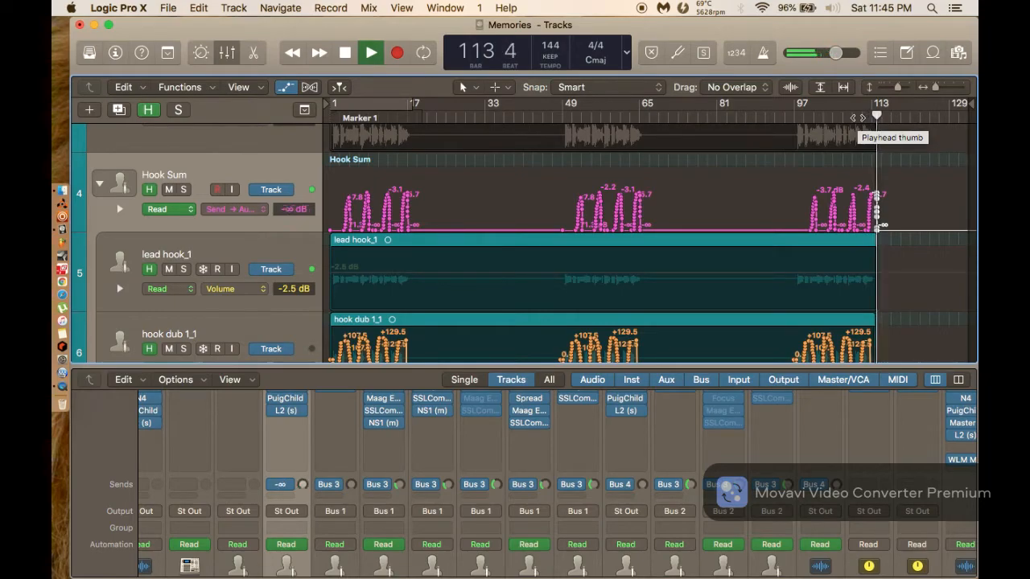
scroll(637, 211, "up", 5)
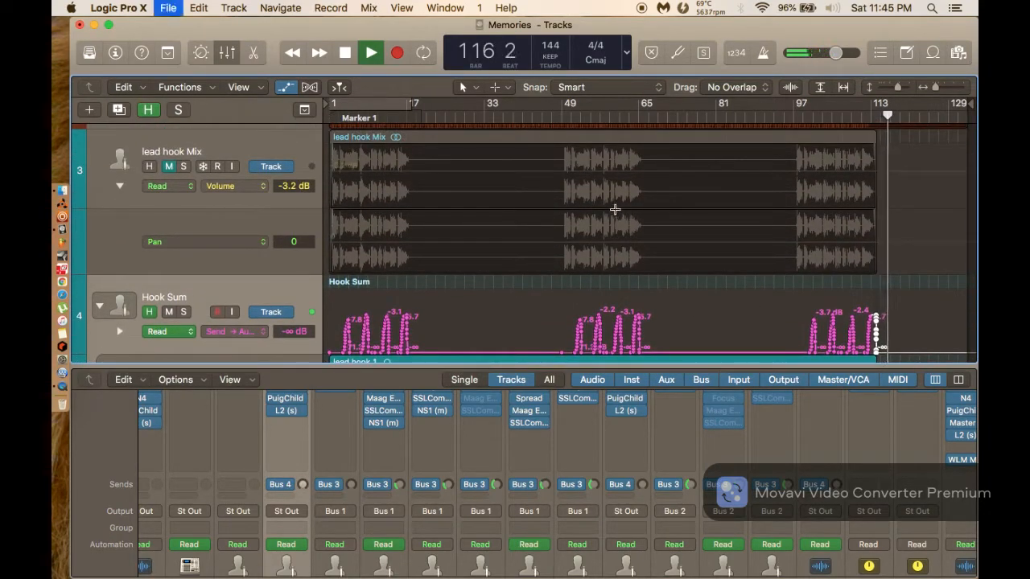
scroll(481, 269, "down", 5)
scroll(481, 269, "down", 1)
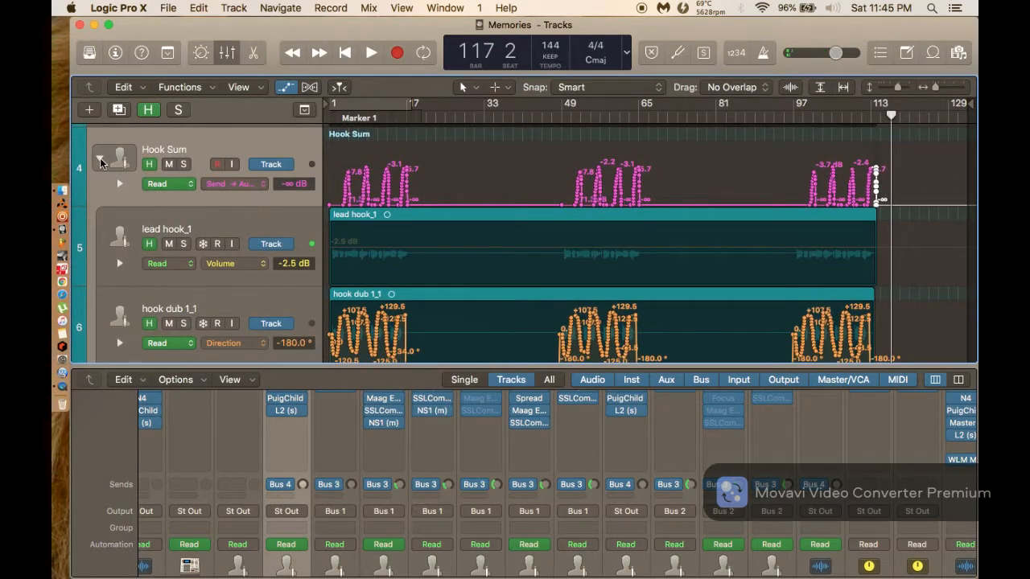
left_click(100, 159)
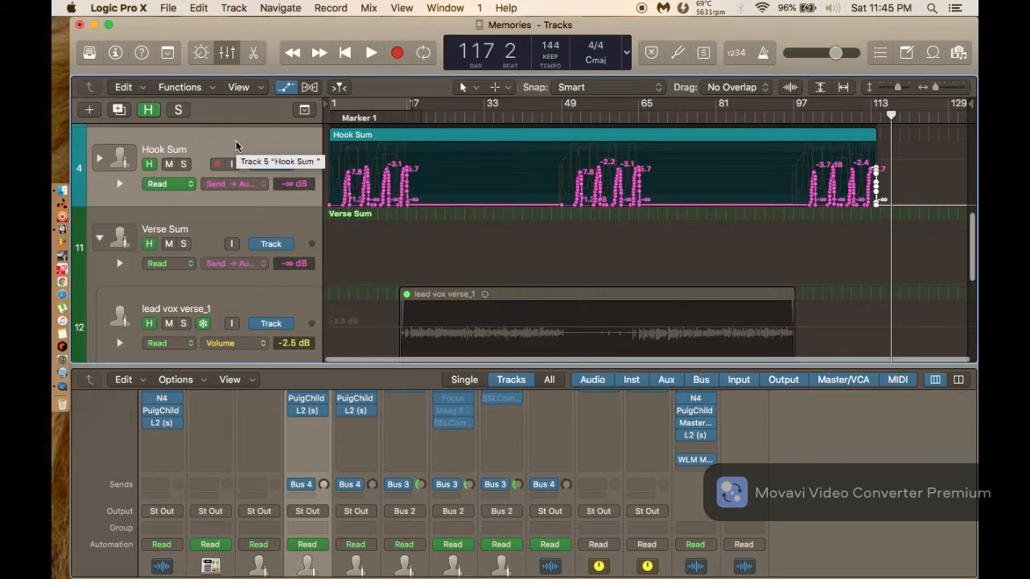
right_click(427, 138)
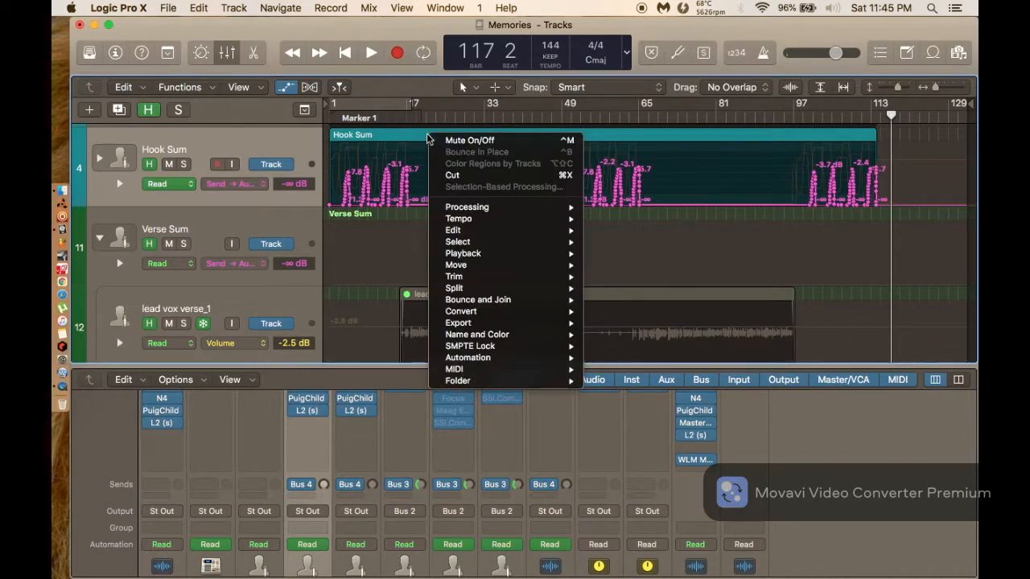
left_click(427, 138)
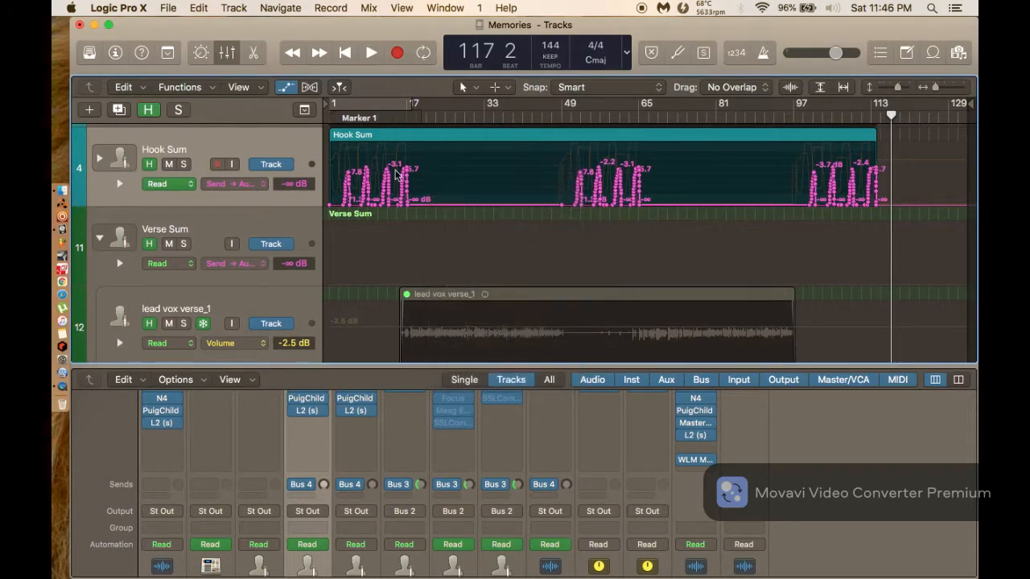
left_click(100, 160)
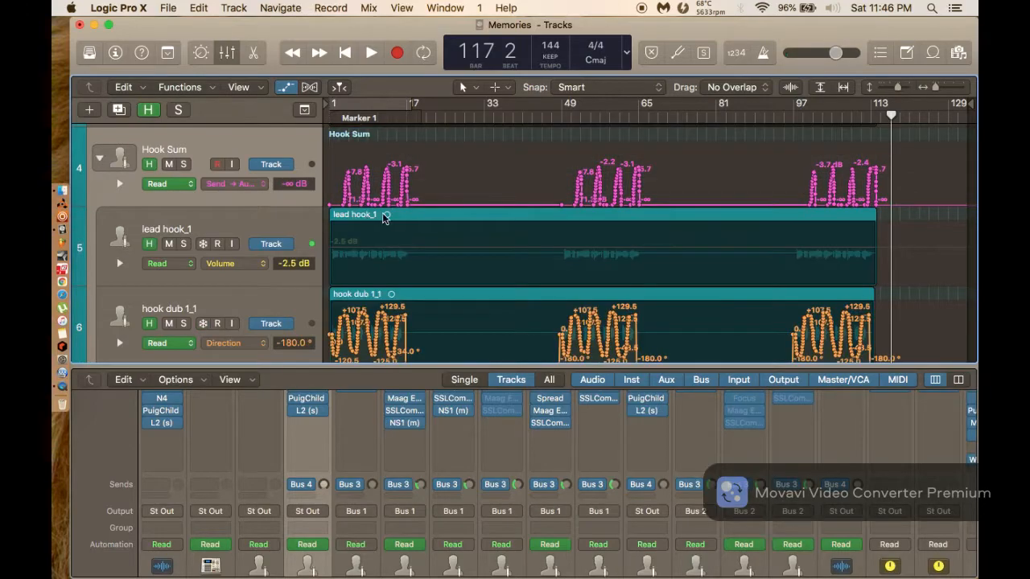
Try to bounce the regions from lead hook_1 through hook dub 5_1 in place to a new track named lead hook_Mix.
left_click(468, 207)
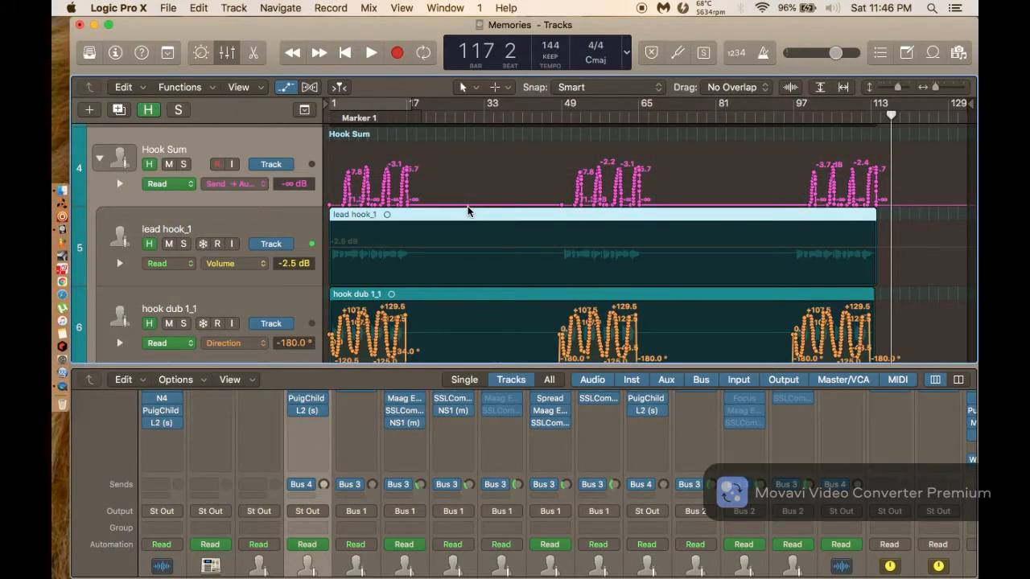
key("shift+Down")
key("shift+Down")
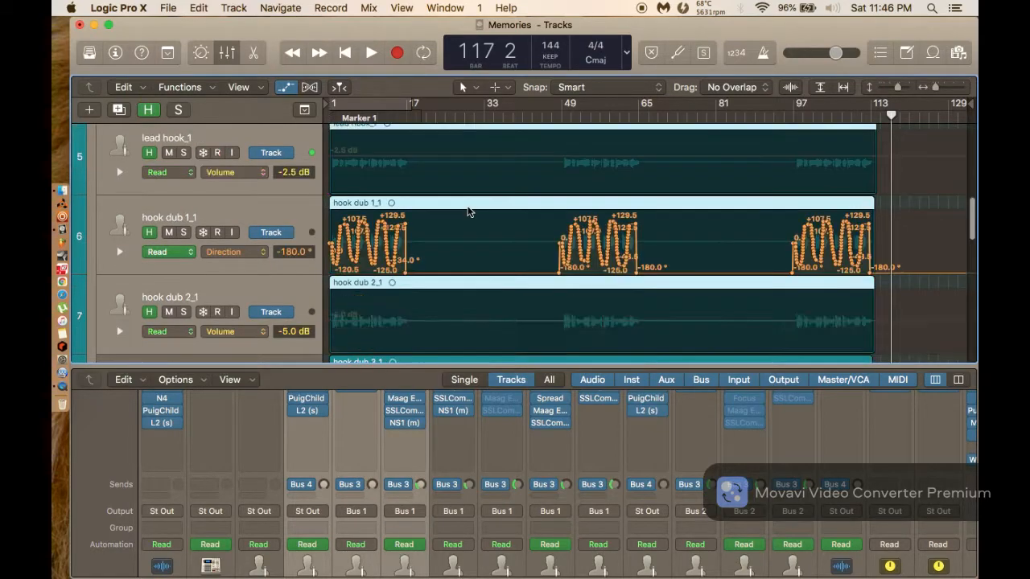
key("shift+Down")
key("shift+Down")
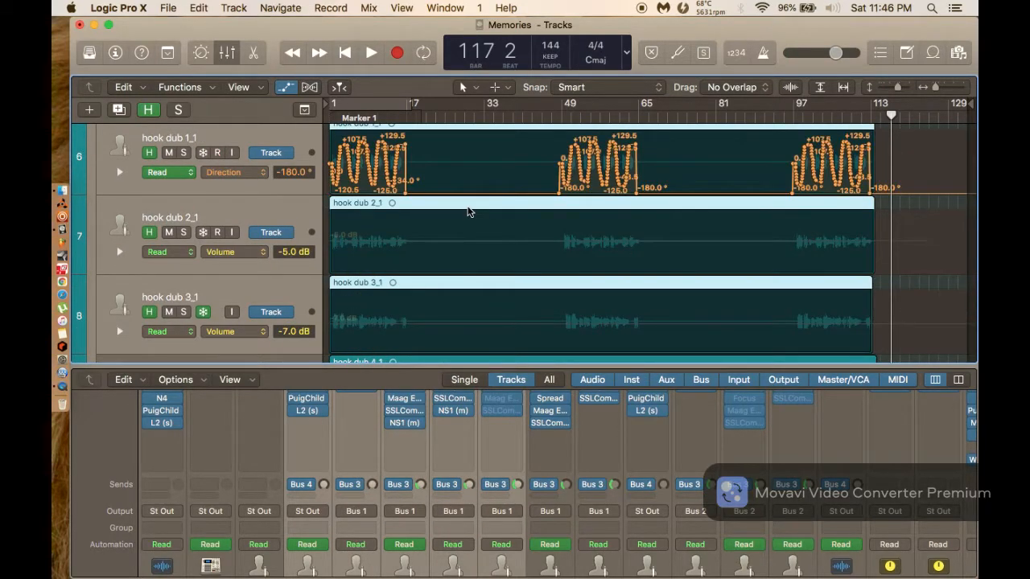
key("shift+Down")
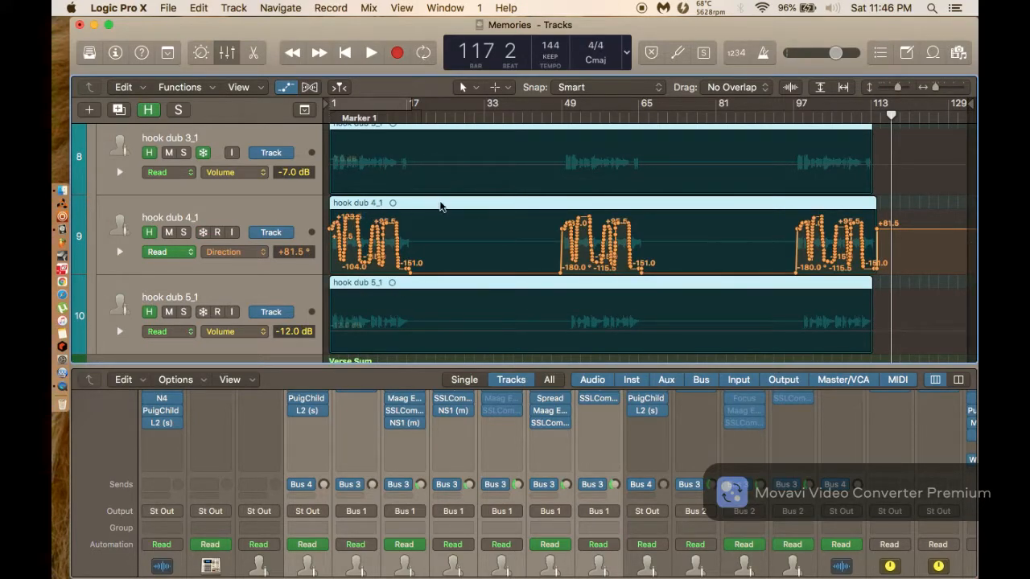
right_click(441, 202)
left_click(474, 218)
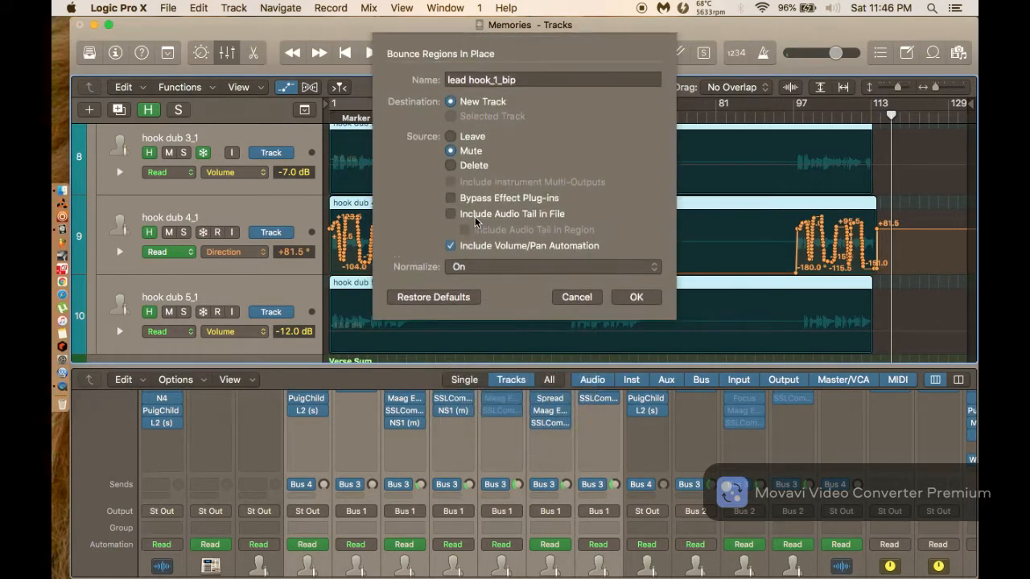
key("Right")
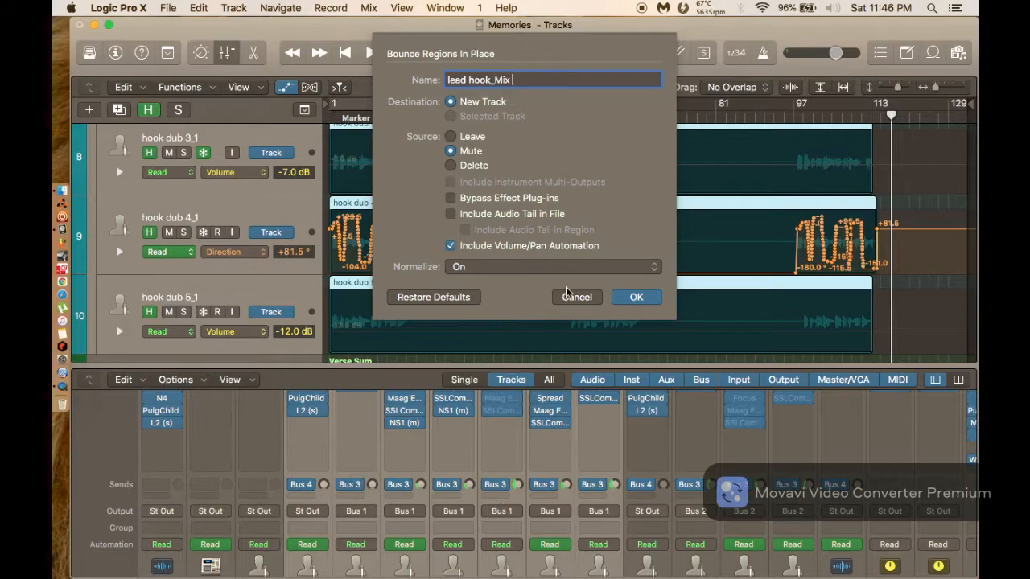
key("Return")
Delete the lead hook Mix track together with its region, and undo the deletion.
scroll(394, 293, "up", 10)
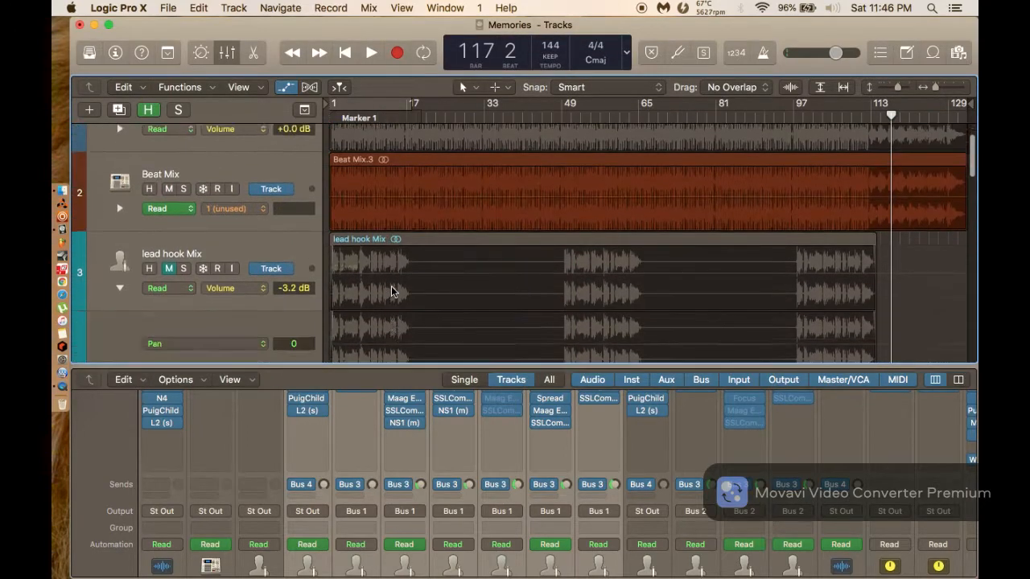
scroll(392, 292, "down", 5)
left_click_drag(170, 160, 52, 163)
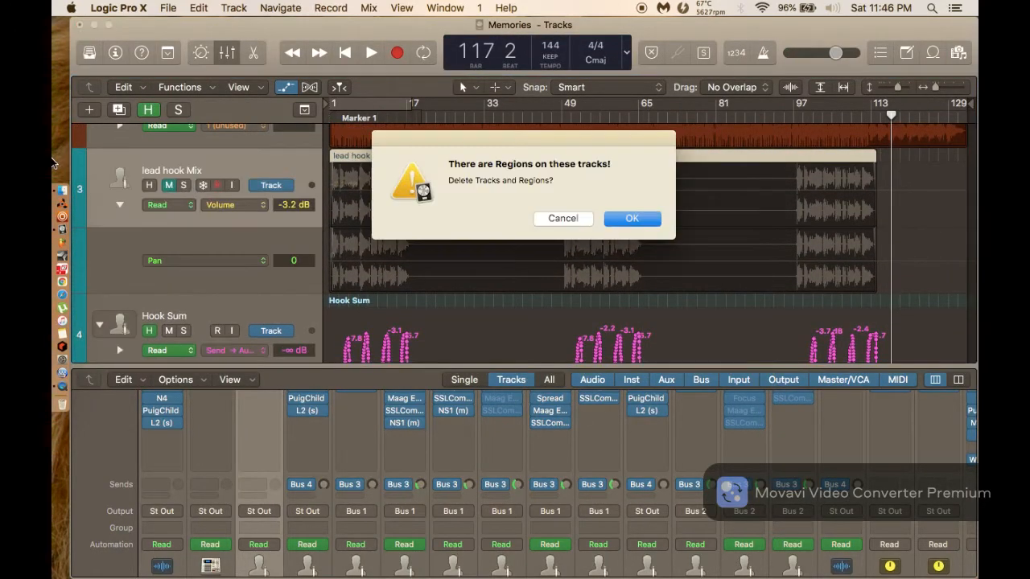
left_click(630, 222)
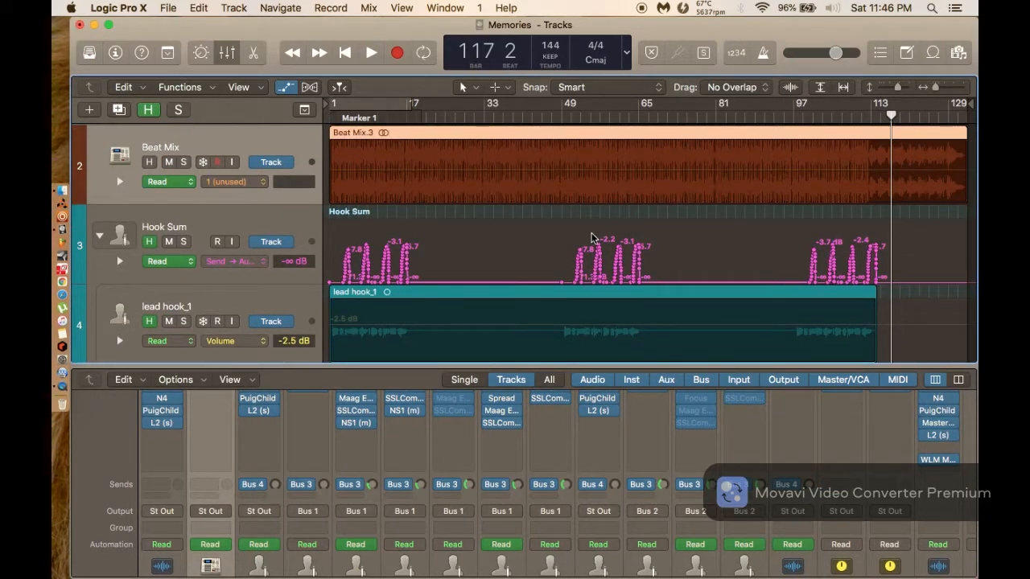
key("super+z")
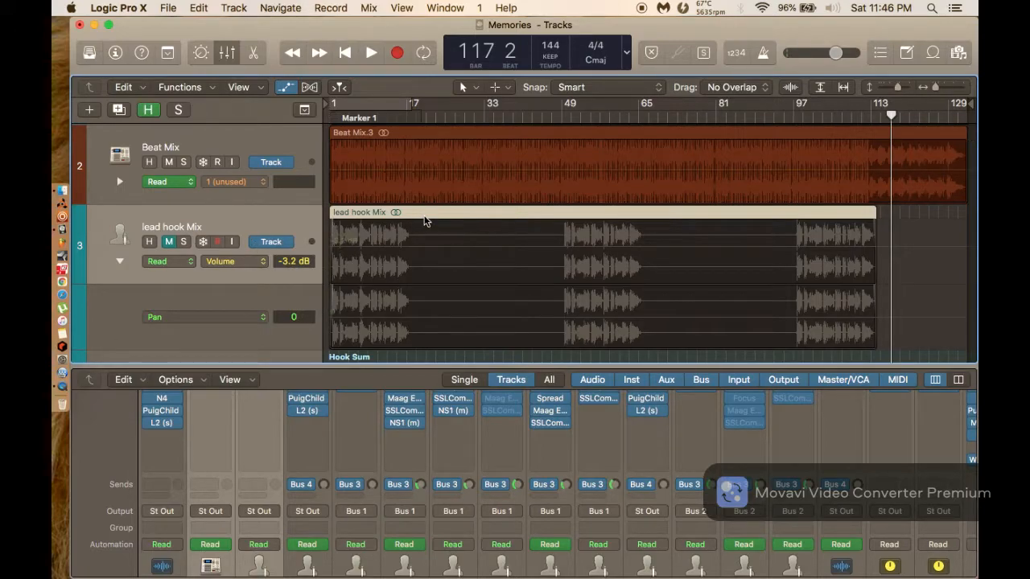
Cut the old lead hook Mix region from its track while keeping the track.
right_click(424, 221)
left_click(448, 263)
scroll(448, 252, "down", 5)
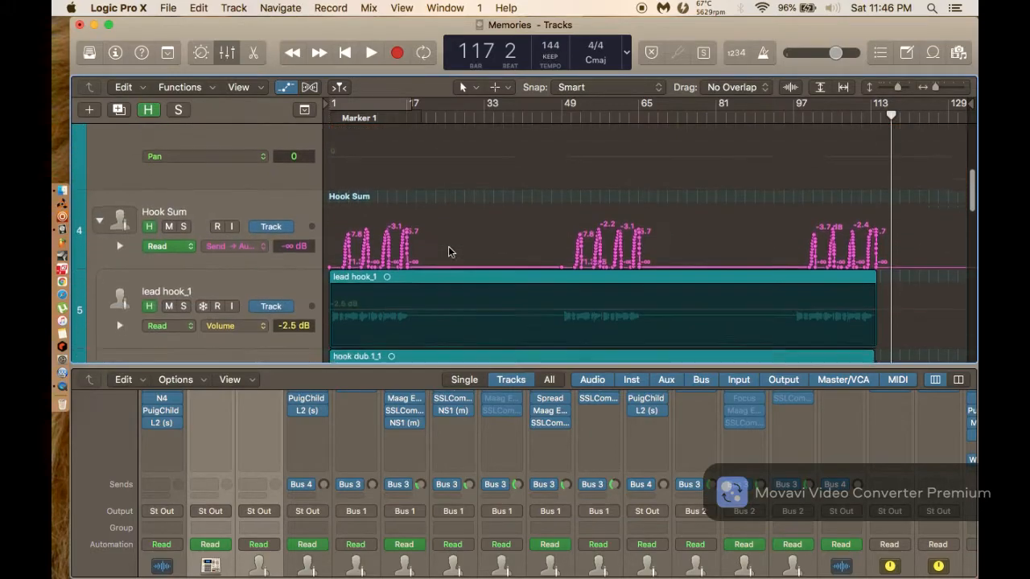
Bounce the regions from lead hook_1 through hook dub 5_1 in place to a new track named lead hook_ Mix, unfreezing the frozen track.
scroll(449, 252, "down", 2)
scroll(449, 252, "up", 3)
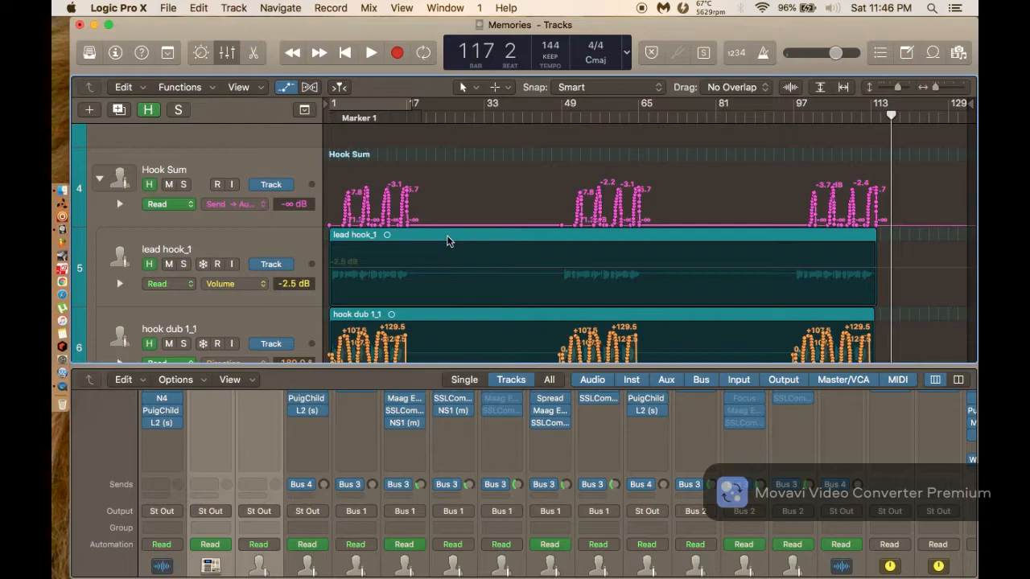
left_click(448, 240)
key("Down")
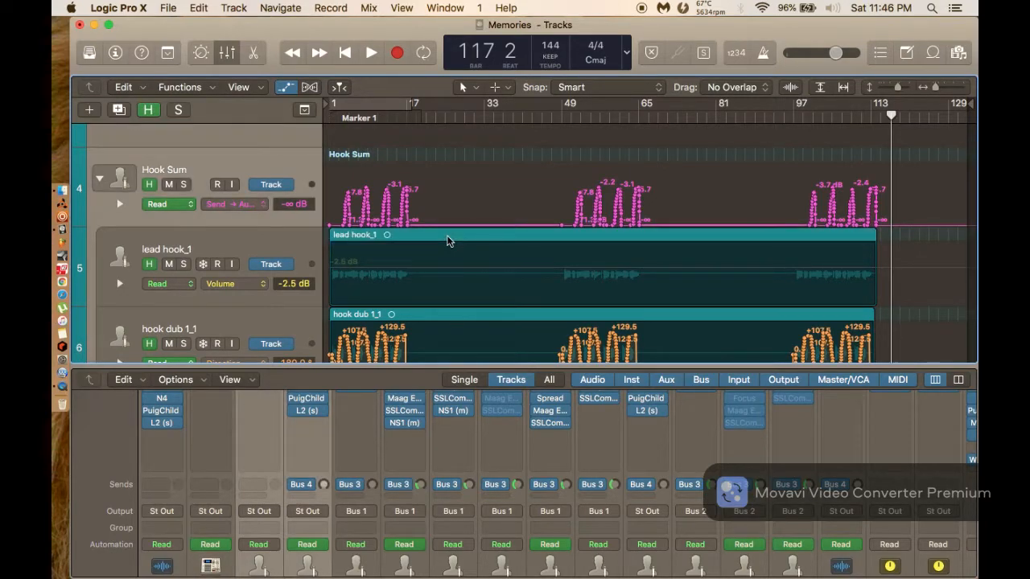
left_click(447, 238)
left_click(277, 244)
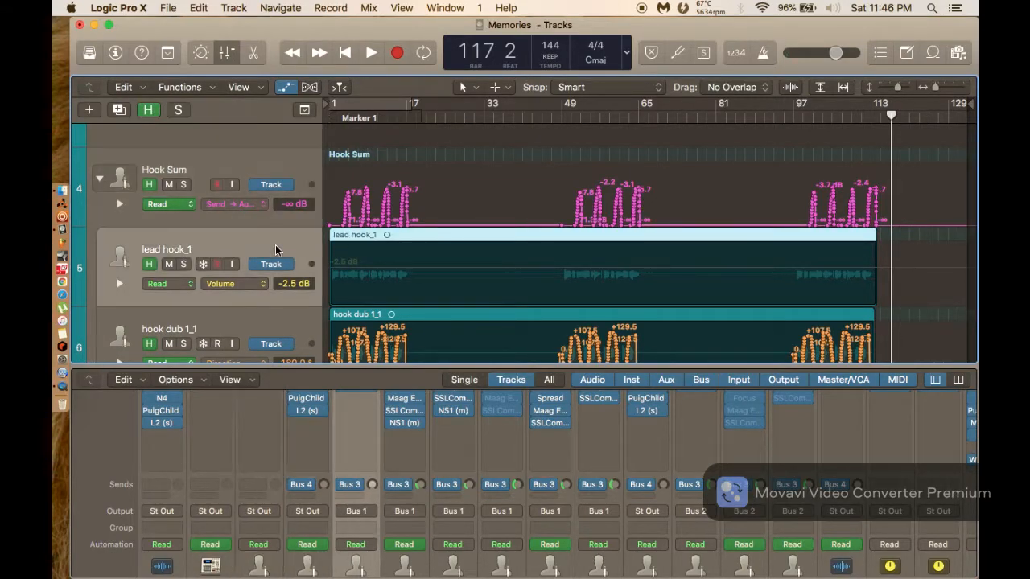
scroll(275, 245, "down", 6)
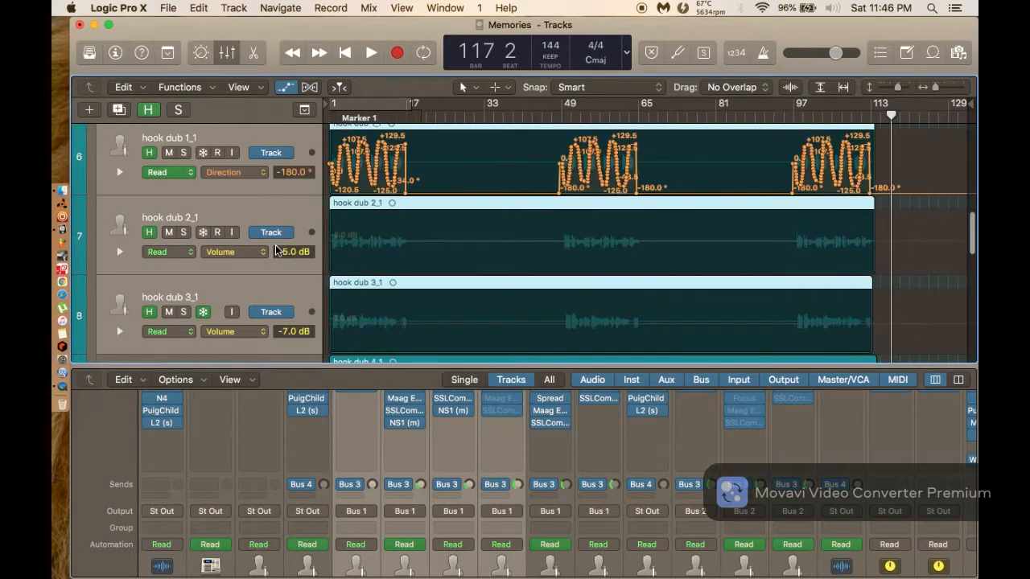
scroll(275, 251, "down", 2)
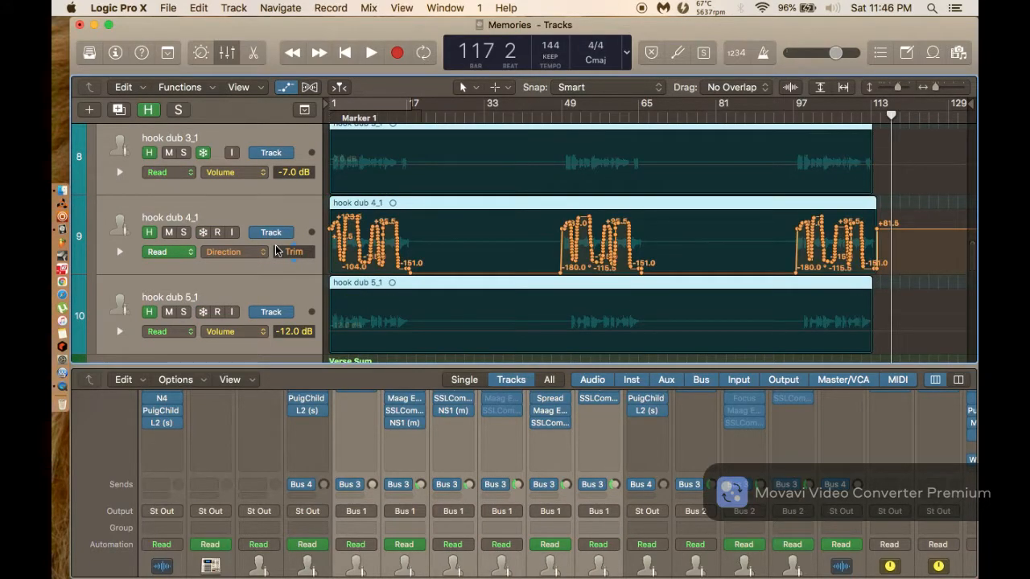
scroll(392, 211, "up", 8)
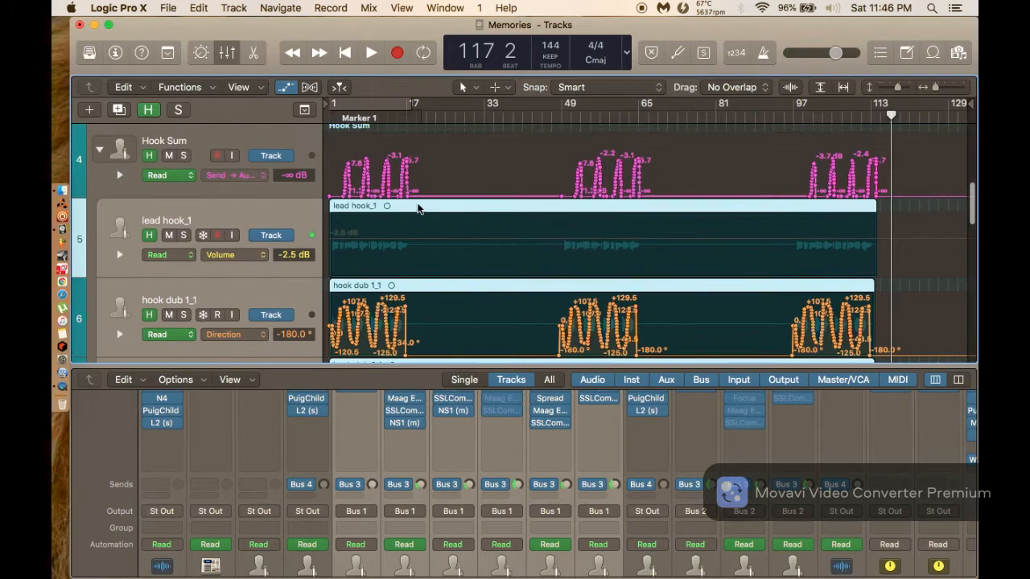
right_click(419, 208)
left_click(465, 222)
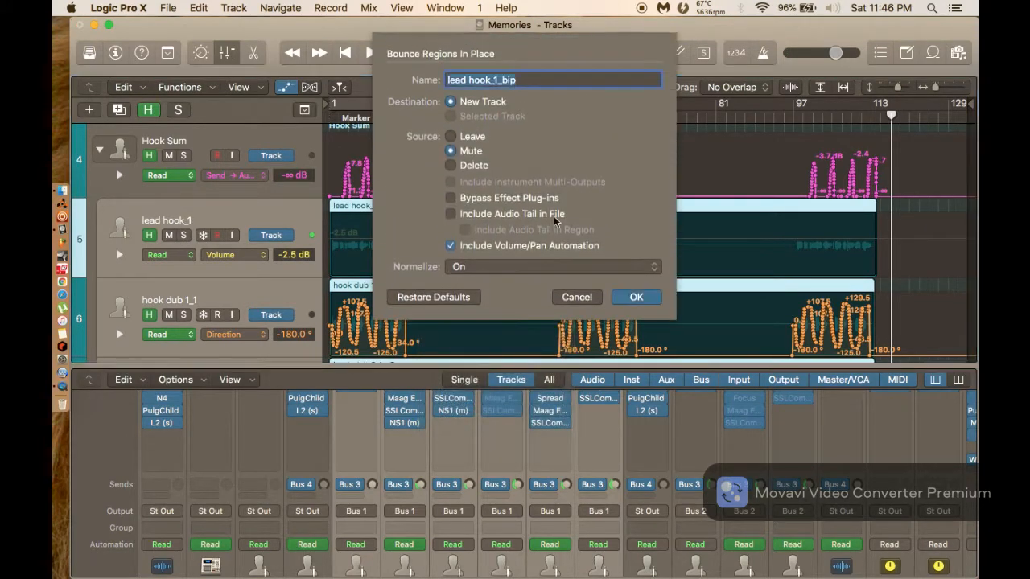
key("Right")
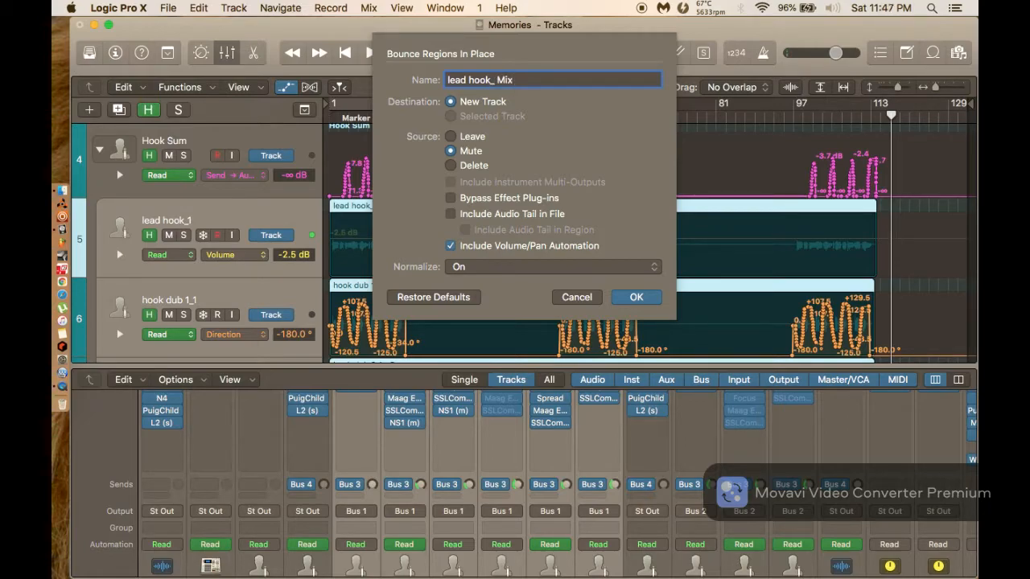
key("Return")
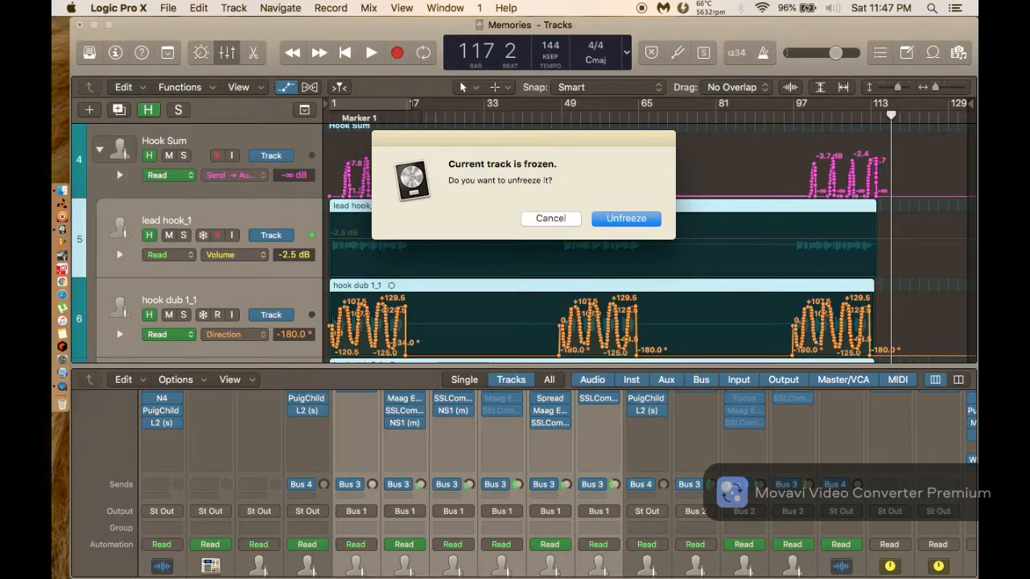
left_click(626, 219)
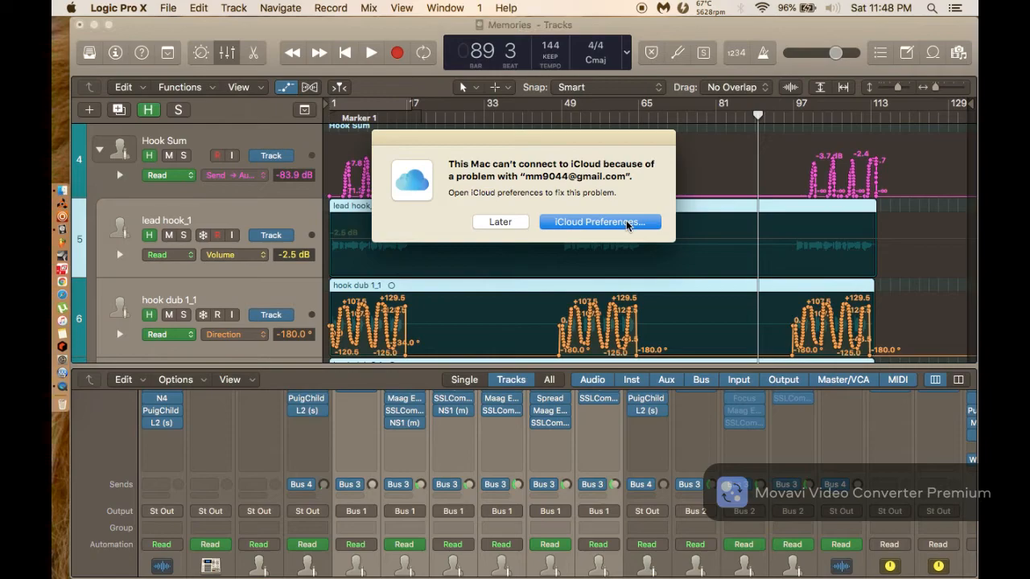
left_click(500, 220)
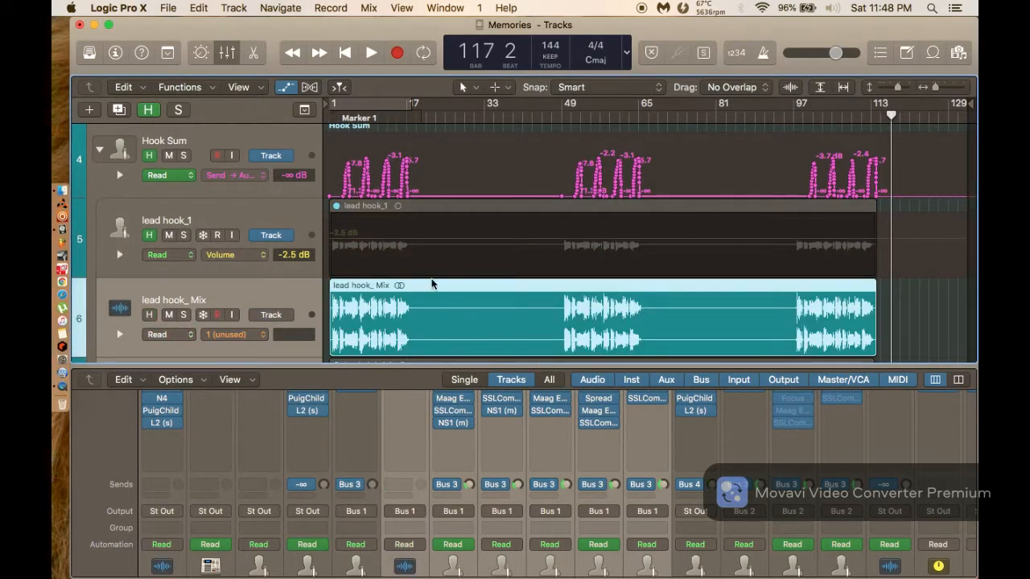
Move the bounced lead hook_ Mix track out of the stack, directly above the Hook Sum track.
scroll(422, 253, "down", 3)
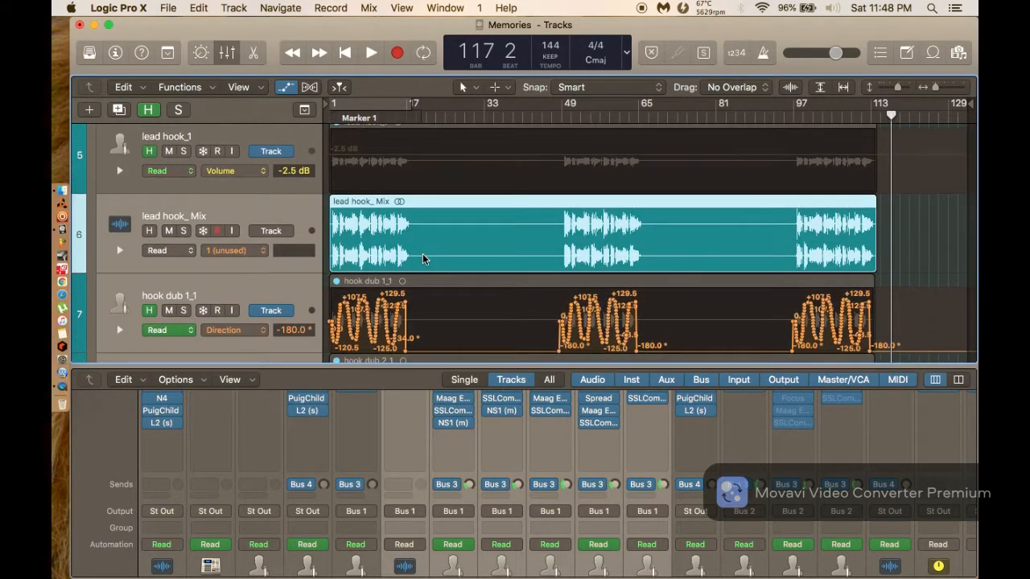
scroll(276, 161, "down", 3)
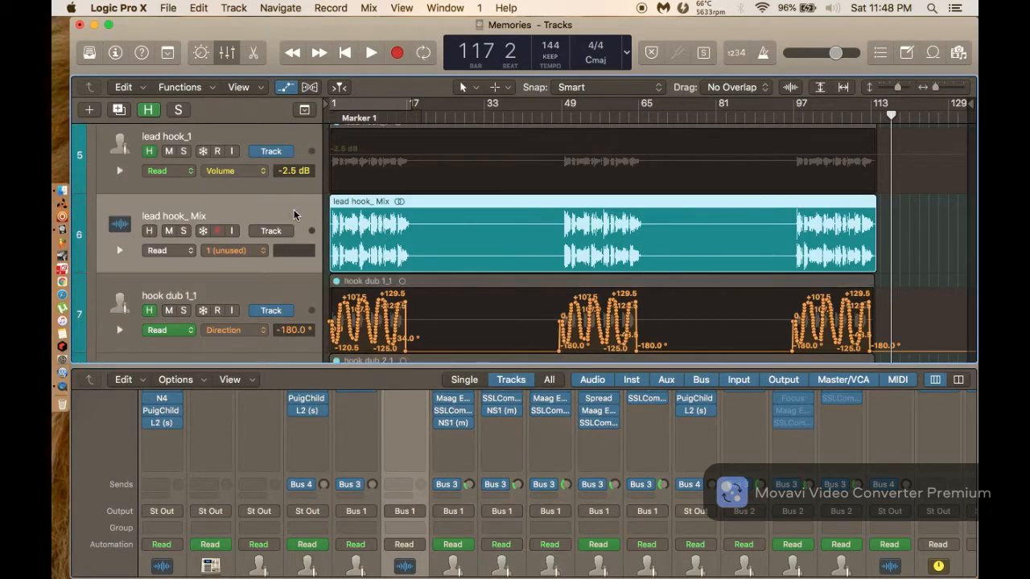
mouse_move(294, 209)
left_mouse_down()
mouse_move(294, 165)
mouse_move(294, 189)
left_mouse_up()
scroll(293, 189, "up", 5)
scroll(293, 189, "down", 8)
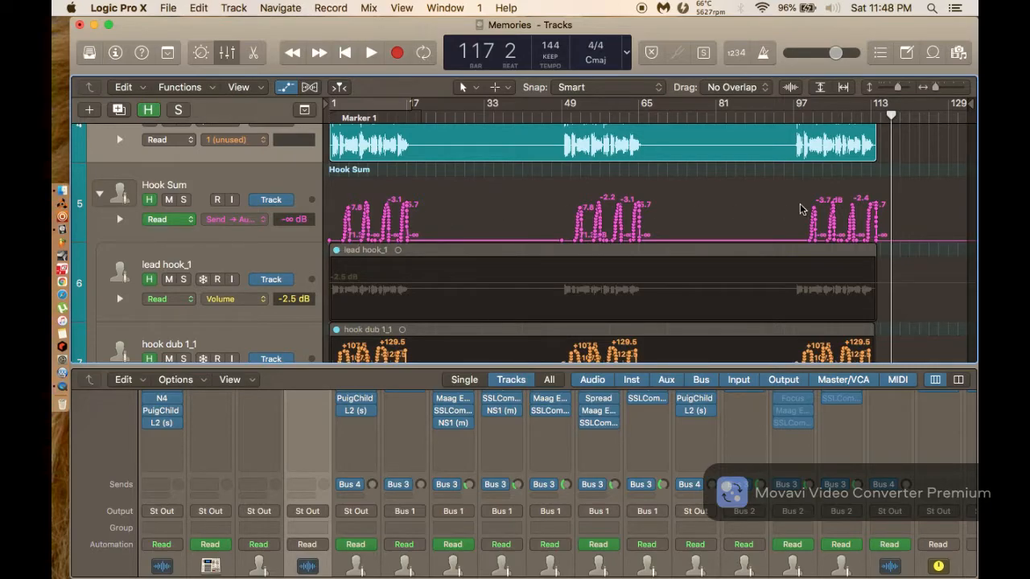
Copy all send automation points of the Hook Sum track across the three hooks.
left_click_drag(918, 201, 304, 238)
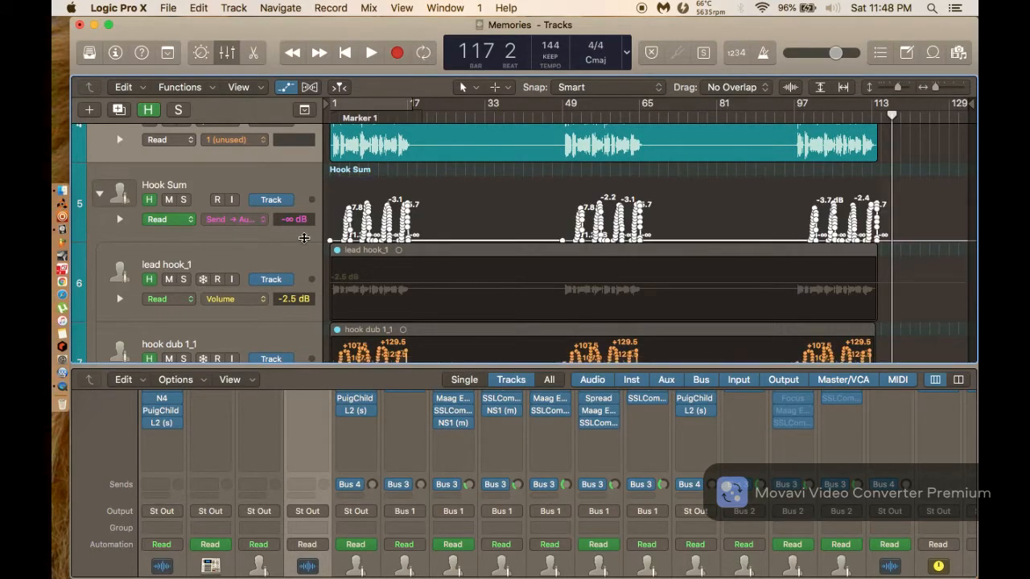
scroll(273, 227, "up", 4)
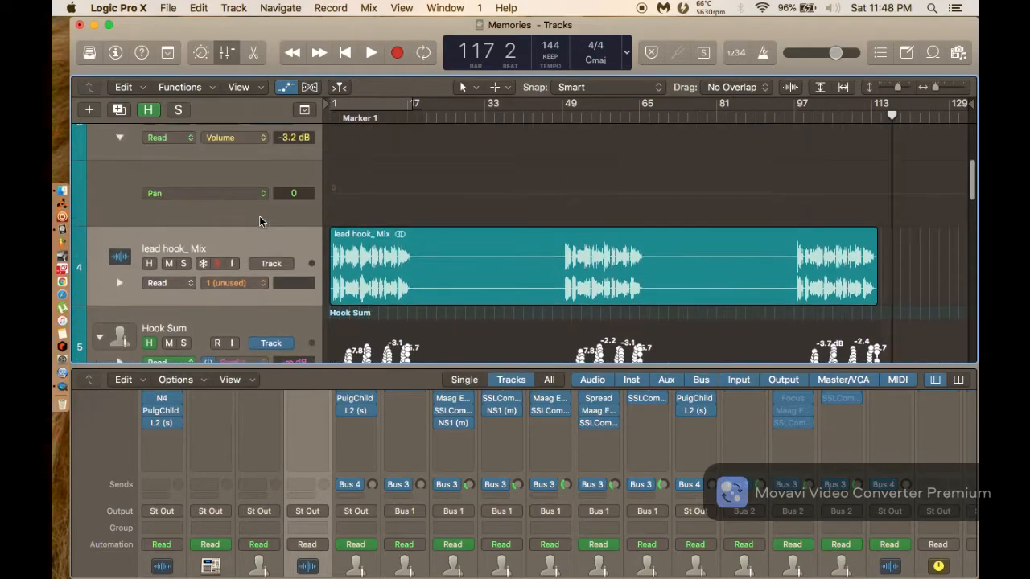
left_click(252, 284)
left_click(253, 251)
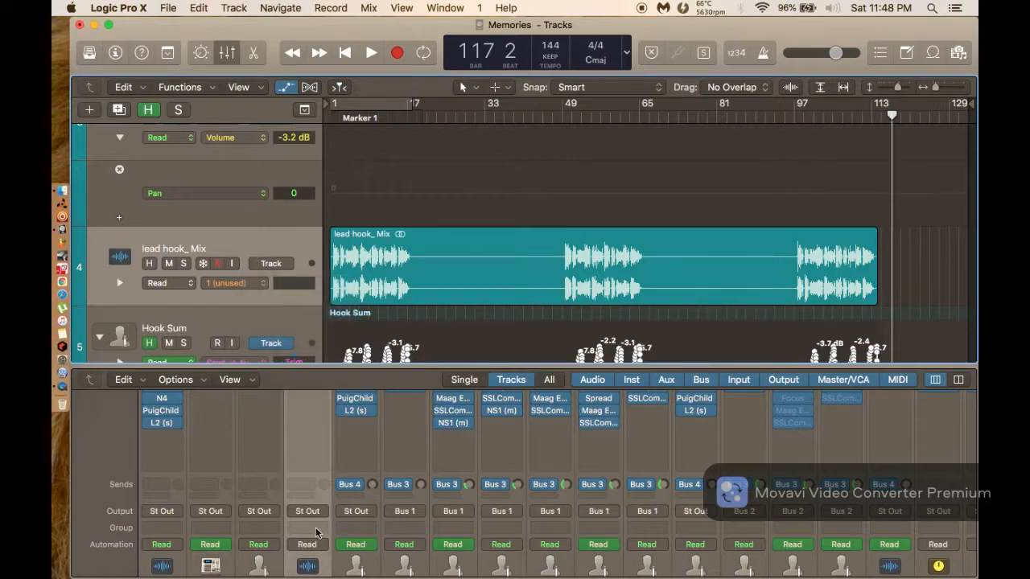
scroll(308, 491, "down", 3)
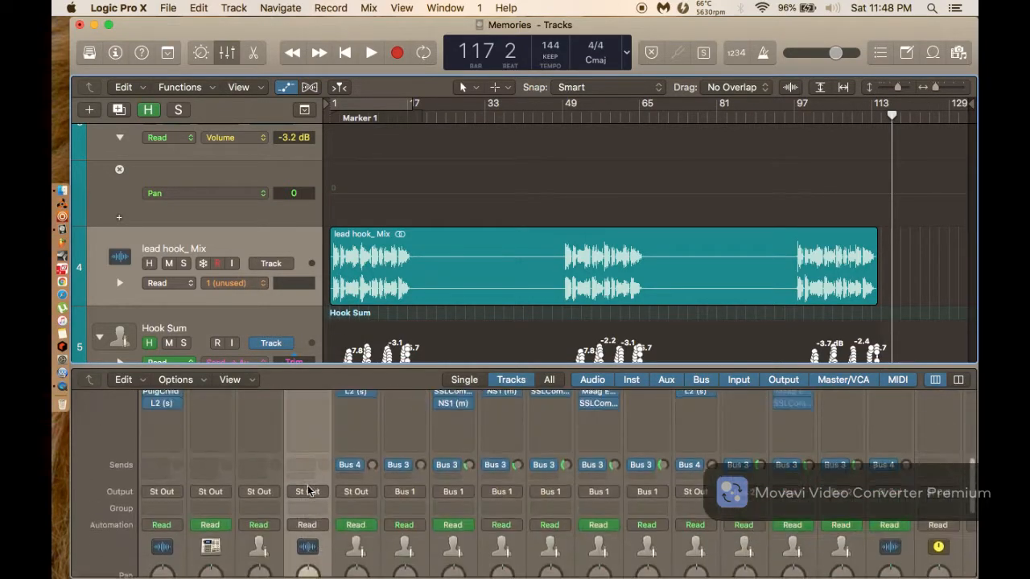
left_click(307, 465)
left_click(221, 507)
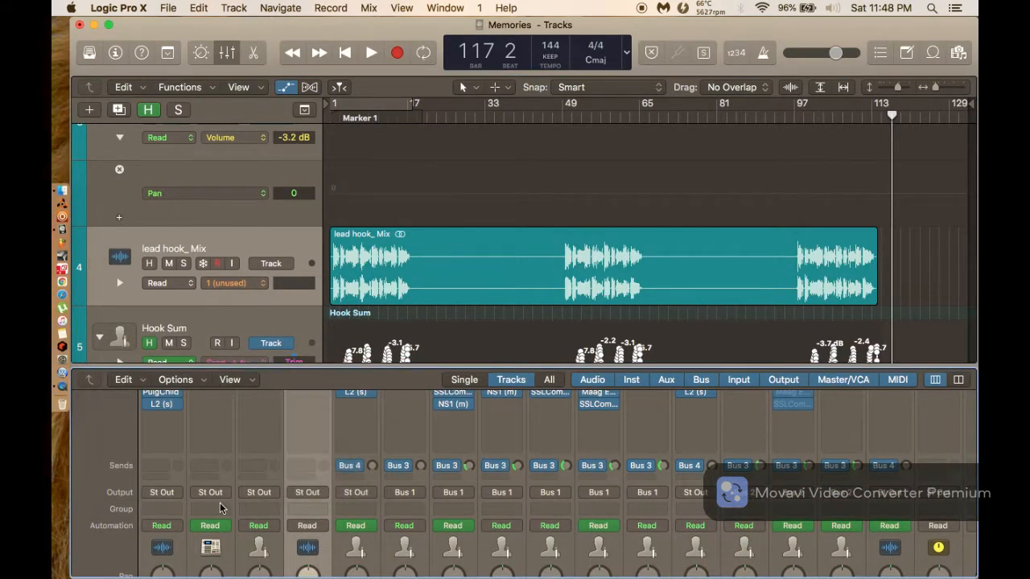
Move the bounced lead hook_ Mix region up onto the old lead hook Mix track, keeping its start position.
scroll(377, 274, "up", 5)
scroll(376, 274, "down", 4)
left_click_drag(378, 272, 379, 270)
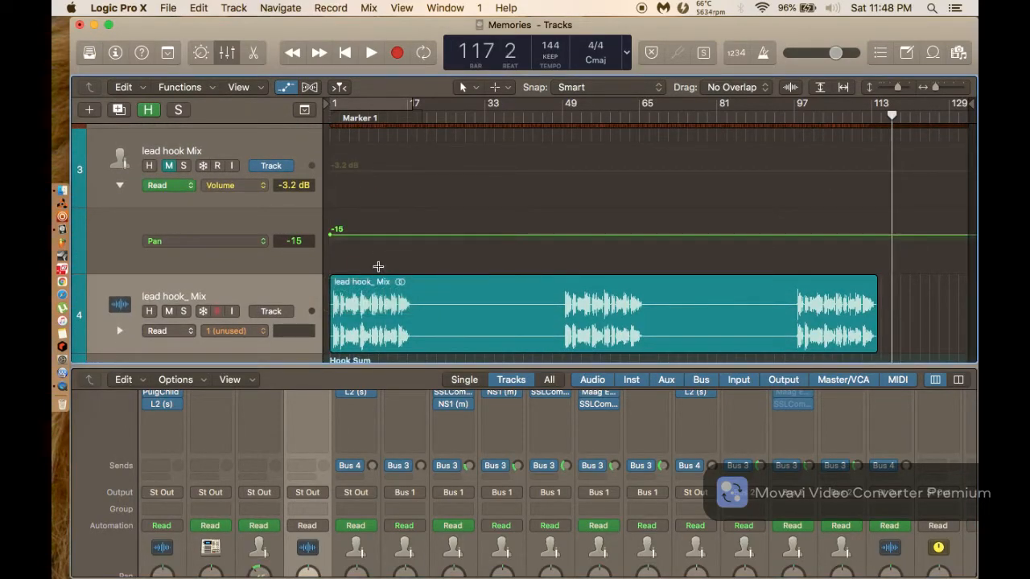
left_click_drag(427, 292, 402, 190)
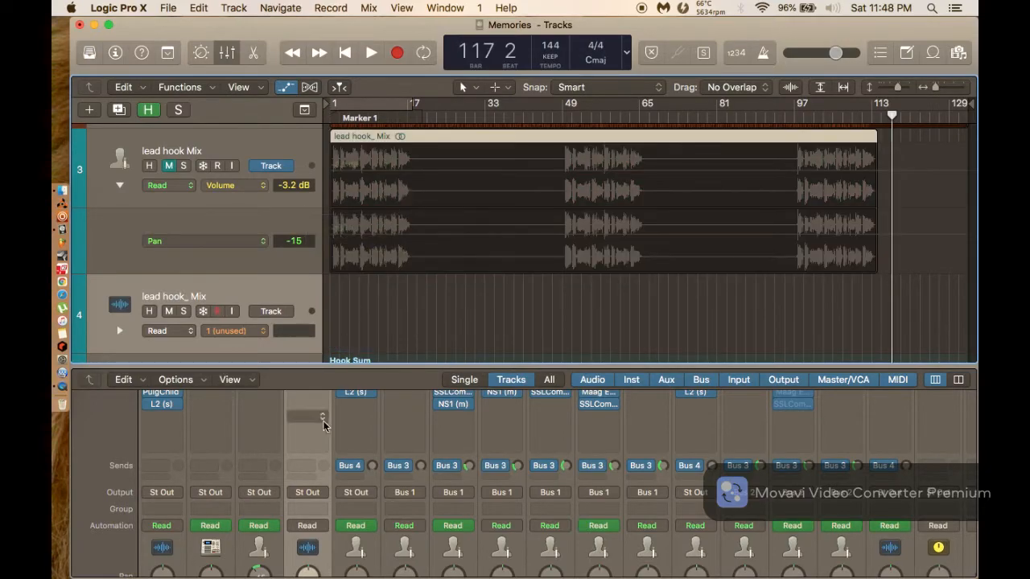
Add a send to Bus 4 on the lead hook Mix channel.
scroll(318, 473, "up", 5)
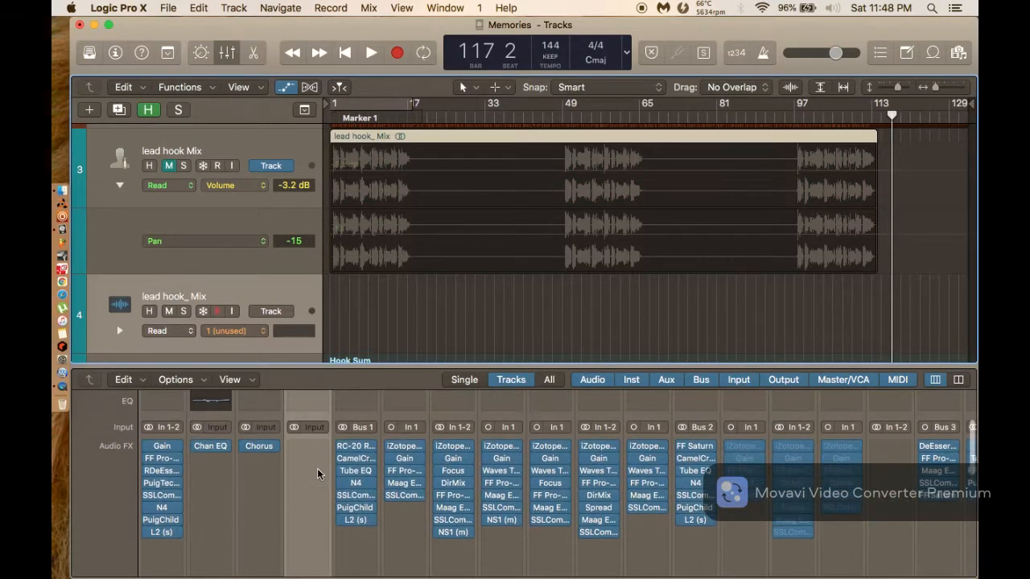
scroll(318, 473, "down", 6)
left_click(262, 442)
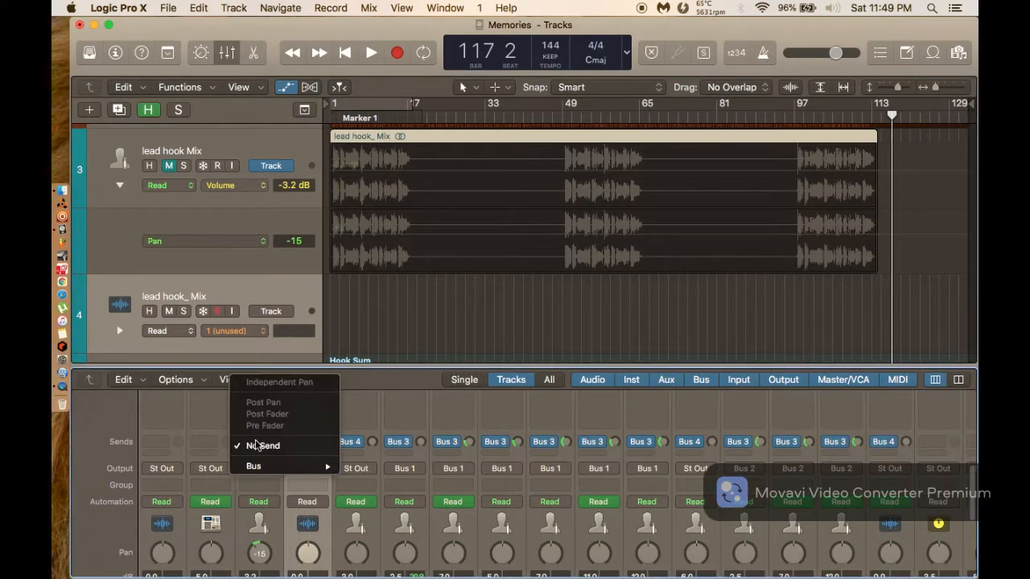
mouse_move(260, 467)
left_click(386, 151)
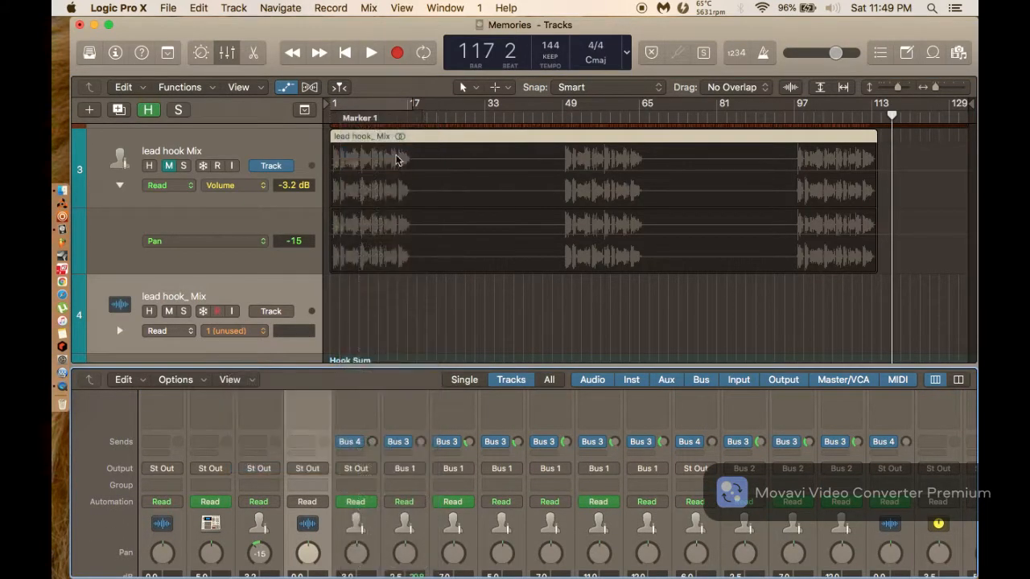
Display the Send 1 → Aux 4 automation on the lead hook Mix track.
scroll(374, 253, "up", 2)
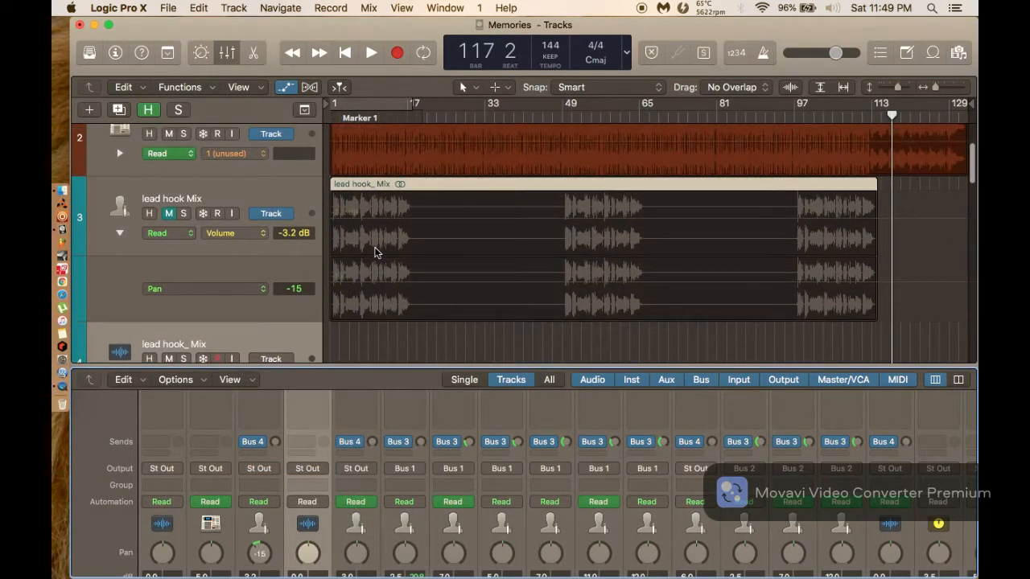
left_click(251, 233)
mouse_move(293, 328)
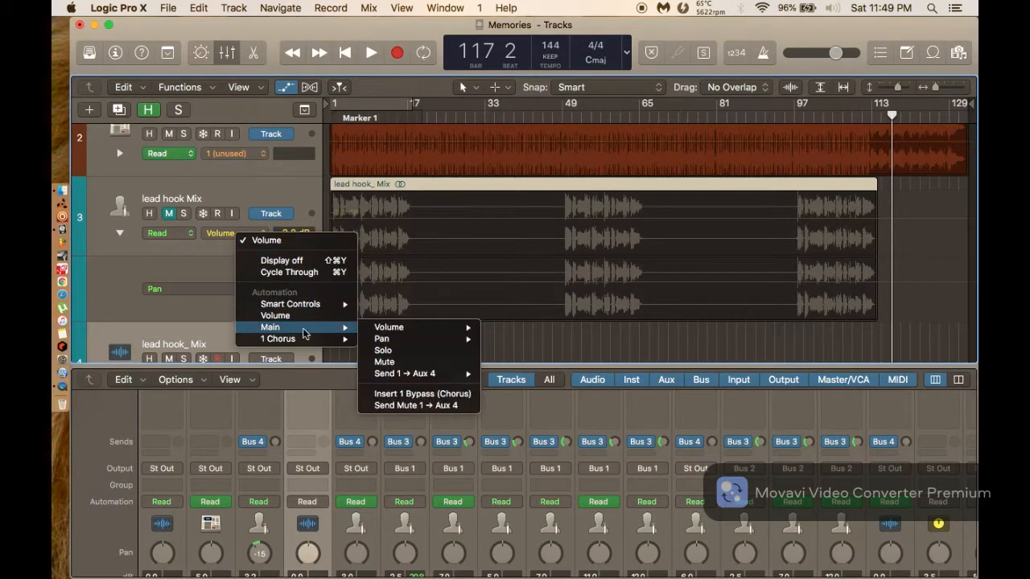
left_click(395, 375)
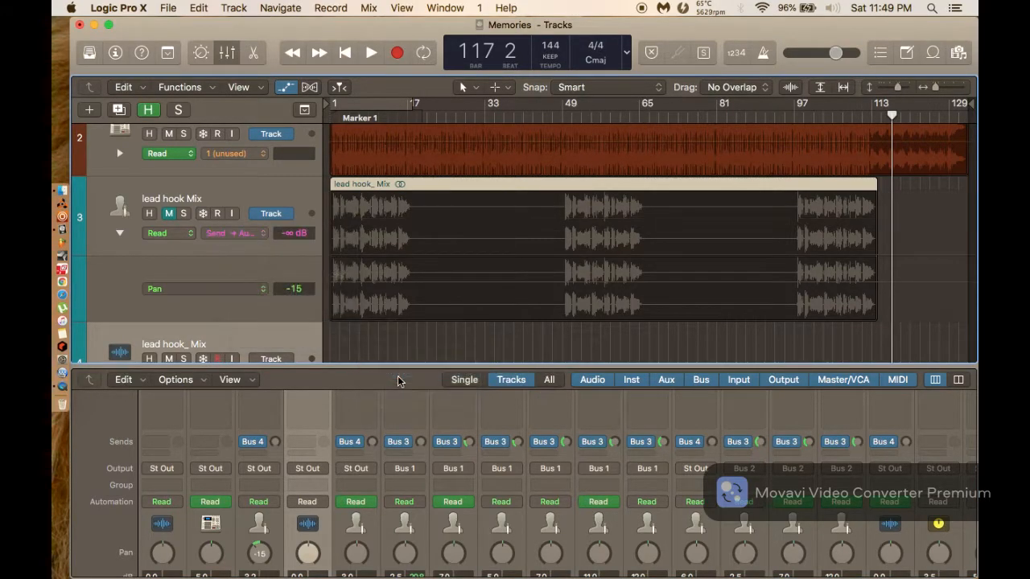
Try to paste the copied send automation from the song start onto the empty lead hook_ Mix track, and undo the paste.
left_click(330, 116)
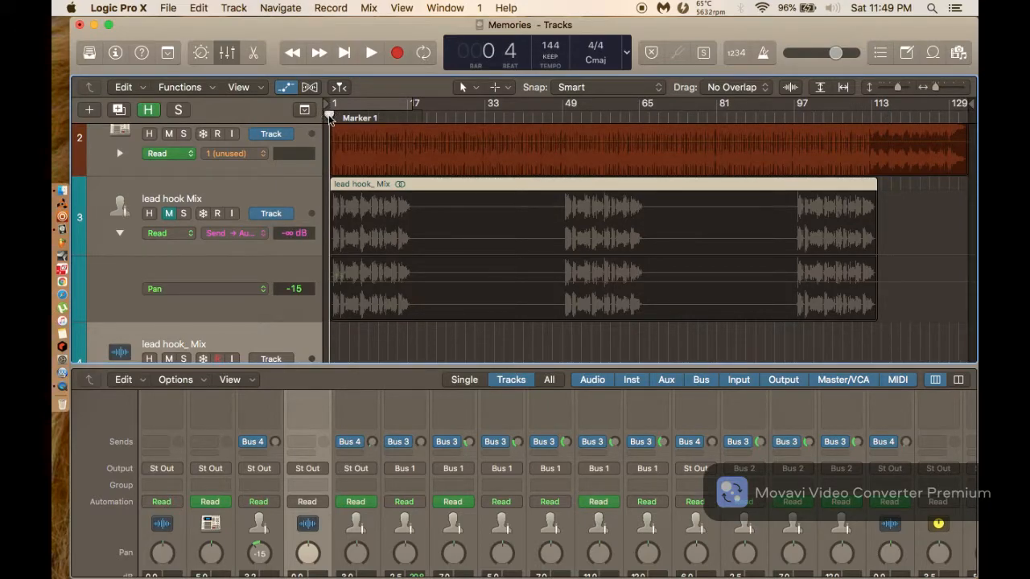
key("super+v")
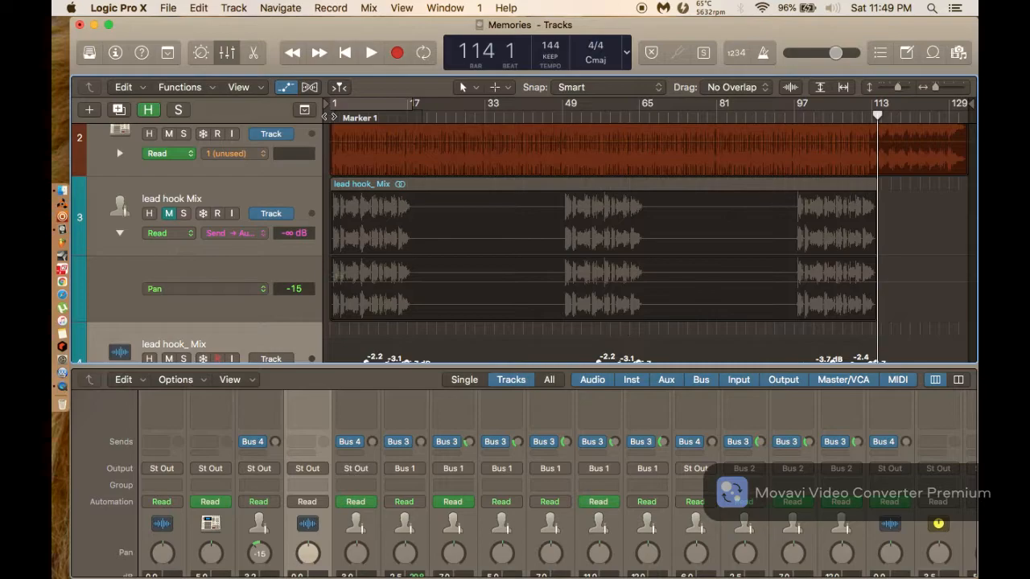
scroll(463, 191, "down", 4)
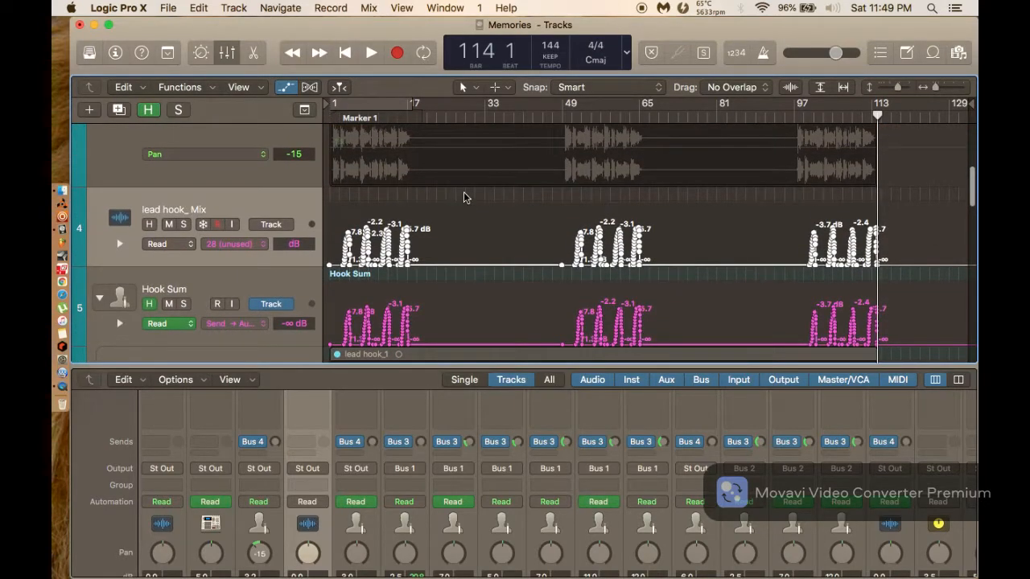
key("super+z")
scroll(298, 258, "up", 5)
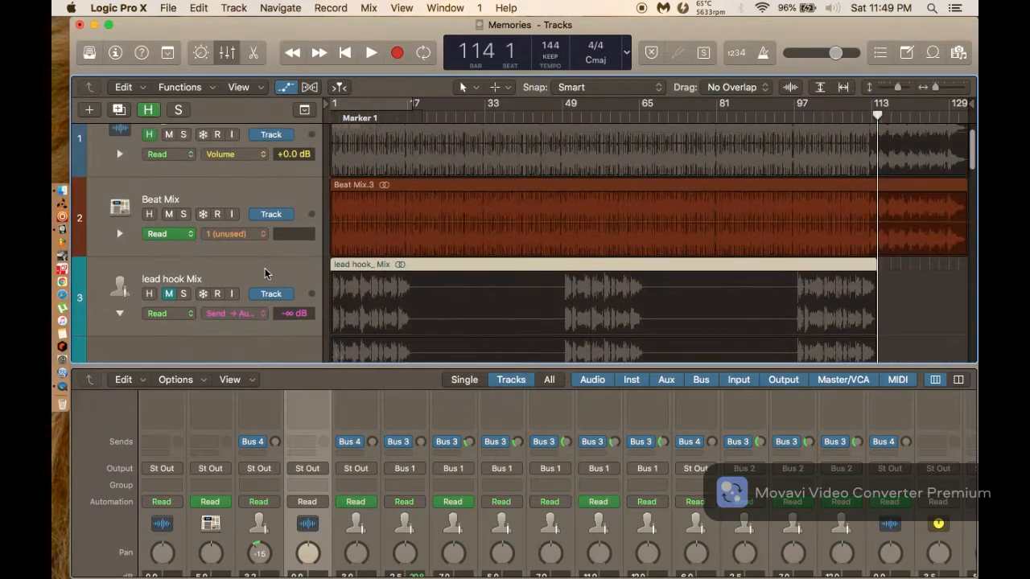
Paste the copied send automation onto the lead hook Mix track from the start of the song.
left_click(266, 273)
scroll(296, 283, "down", 3)
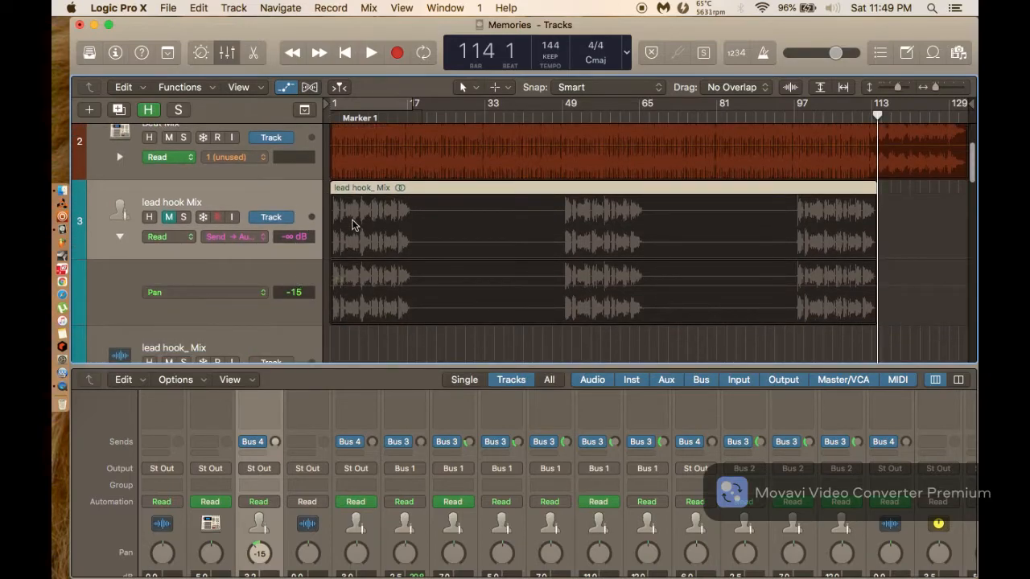
left_click(329, 114)
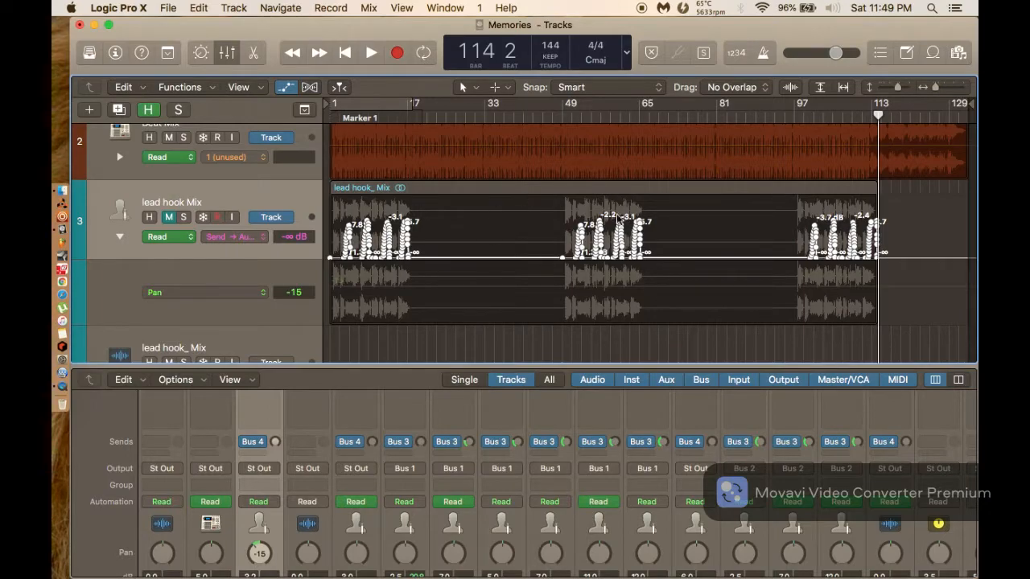
Delete all send automation points from the Hook Sum track.
scroll(555, 250, "down", 5)
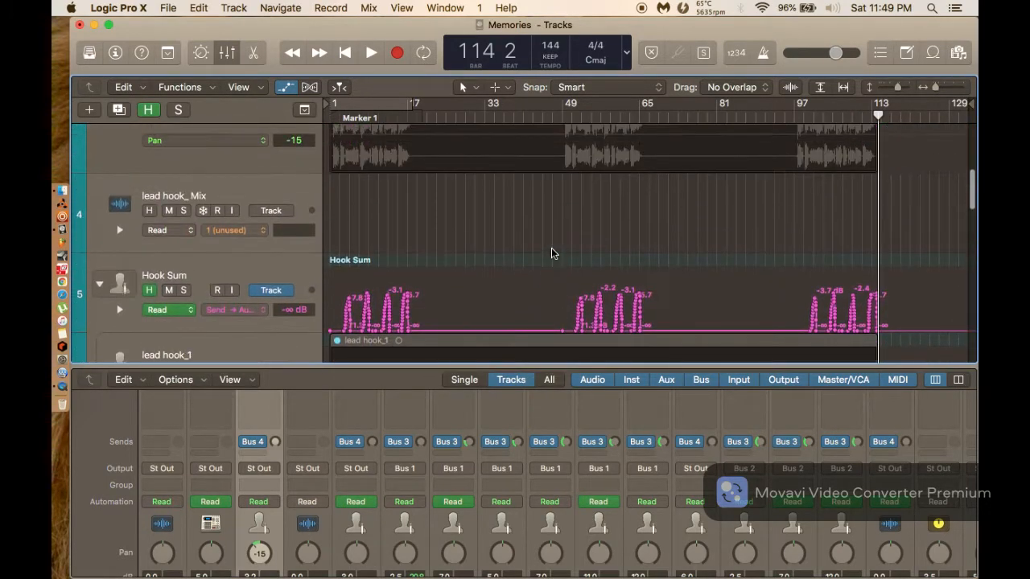
left_click_drag(931, 292, 270, 328)
scroll(196, 290, "down", 5)
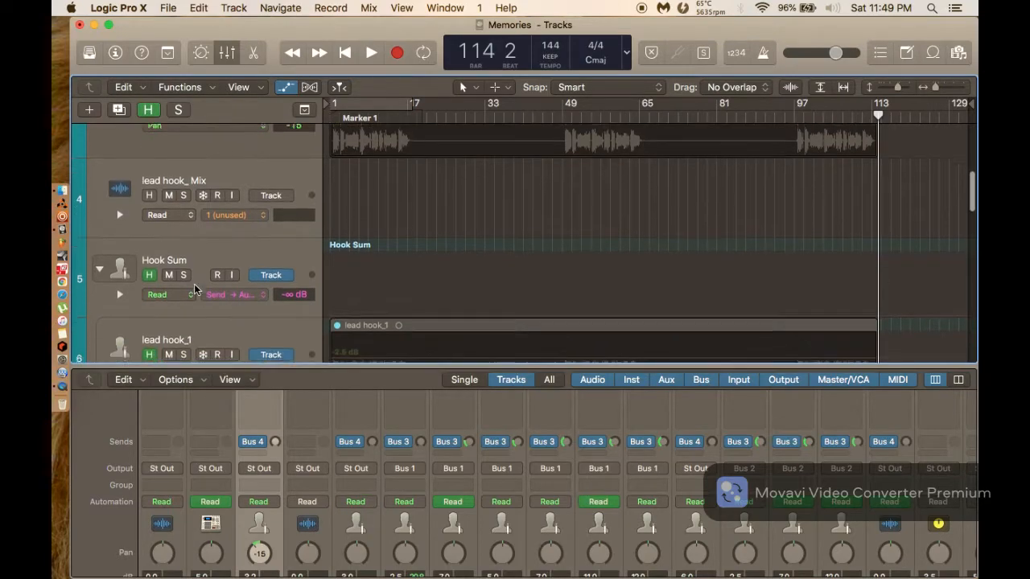
Clear the Hide setting on Hook Sum and all its subtracks, from lead hook_1 to hook dub 5_1.
scroll(194, 283, "up", 5)
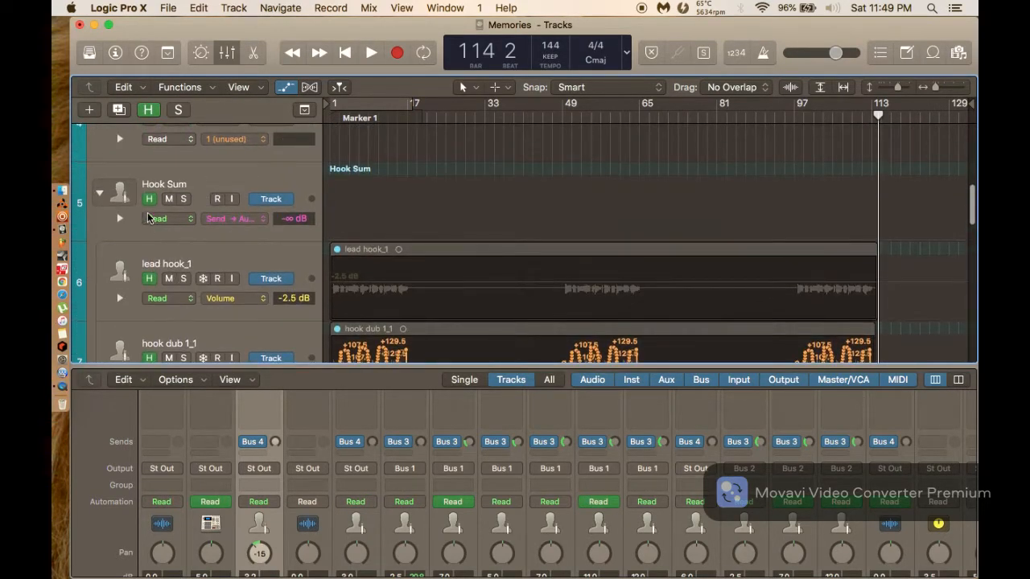
left_click(206, 170)
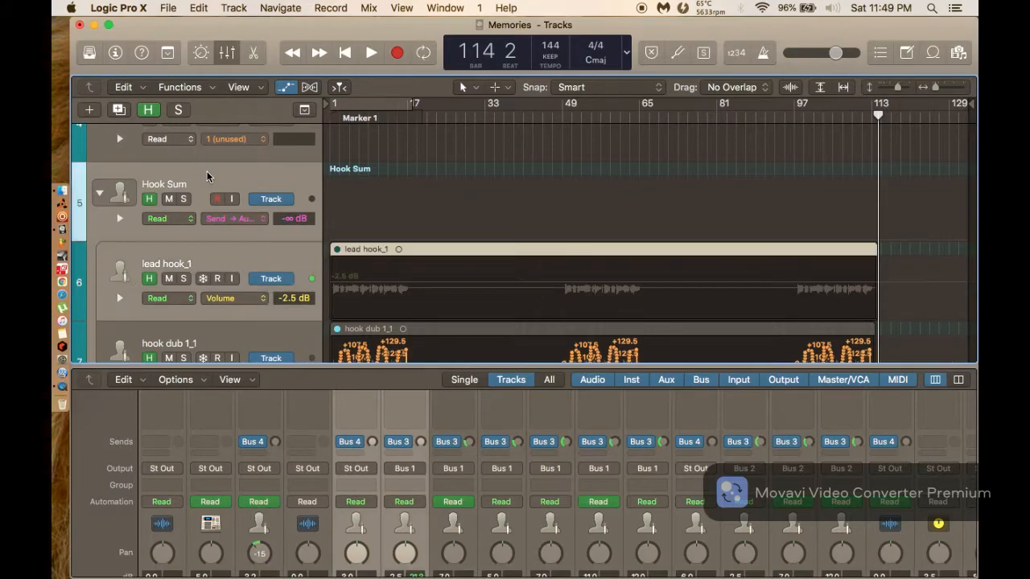
scroll(207, 177, "down", 4)
scroll(206, 177, "down", 2)
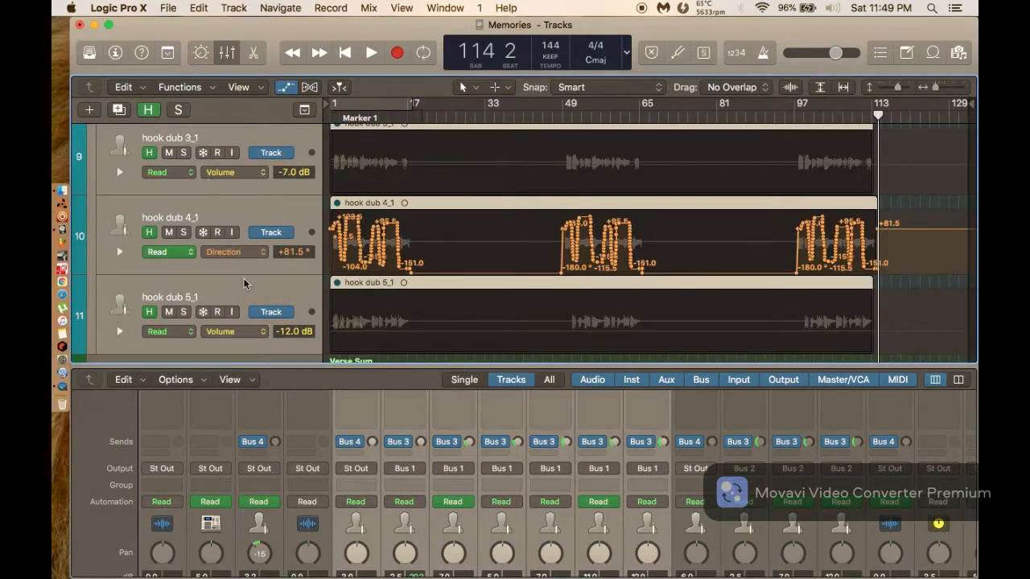
right_click(243, 293)
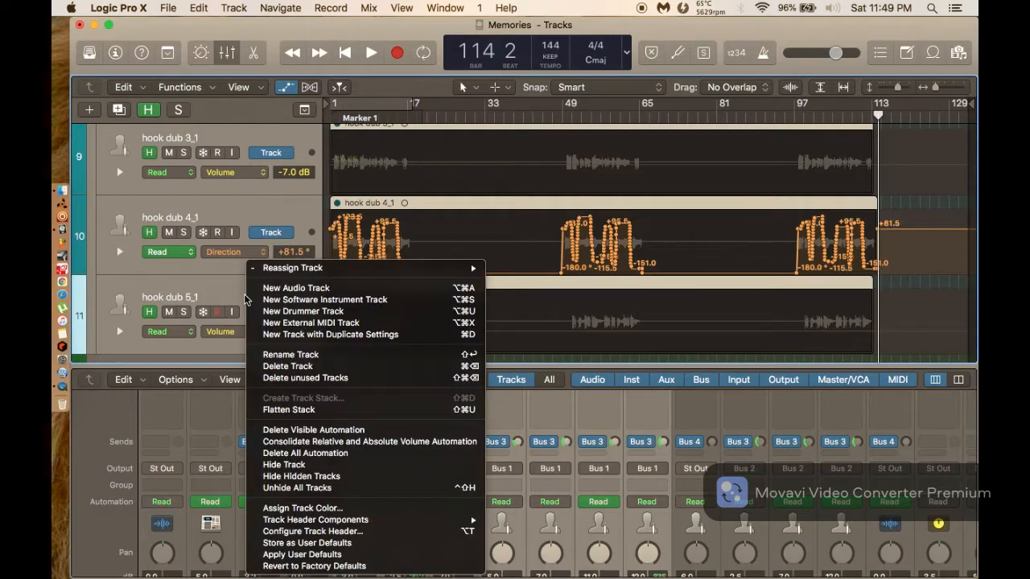
left_click(276, 465)
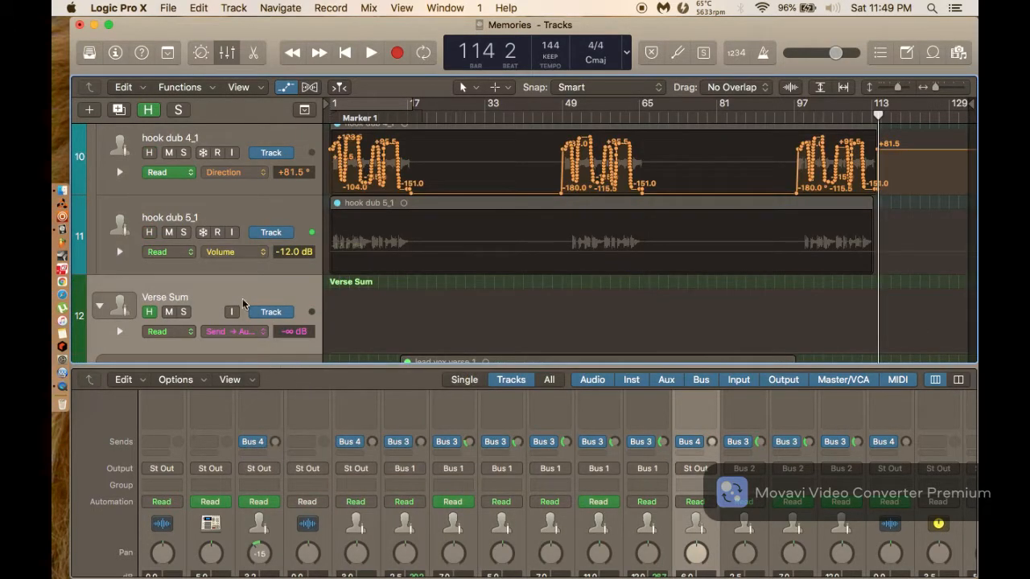
Clear the Hide setting on the verse vocal tracks, and set the Verse Sum stack back to hidden.
scroll(212, 281, "down", 10)
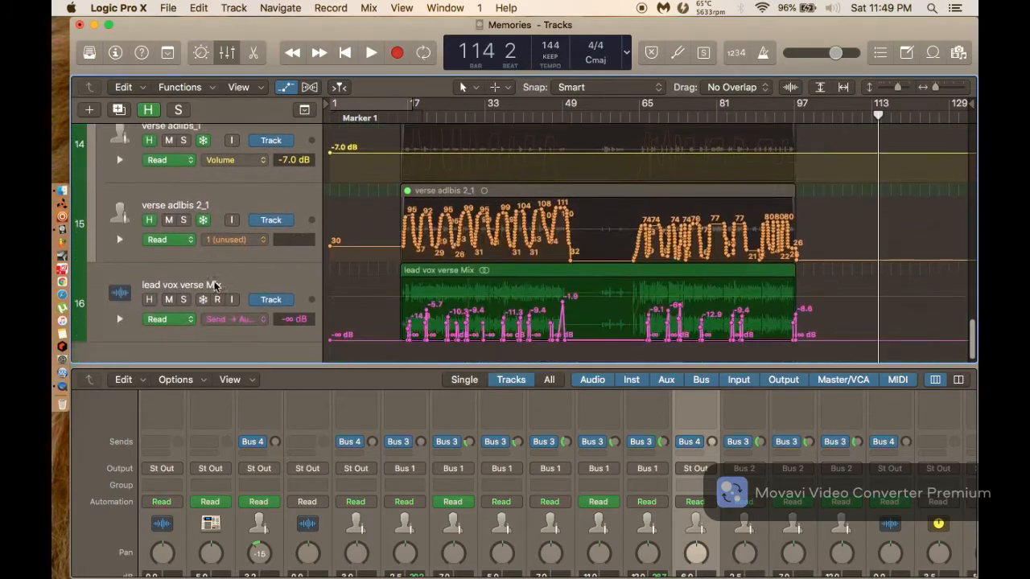
left_click(235, 217)
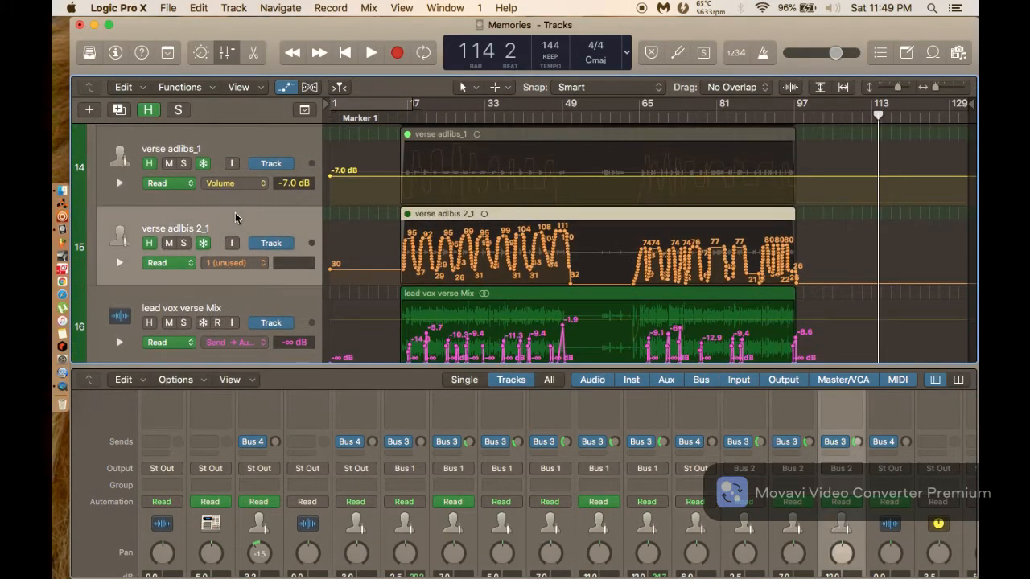
key("Down")
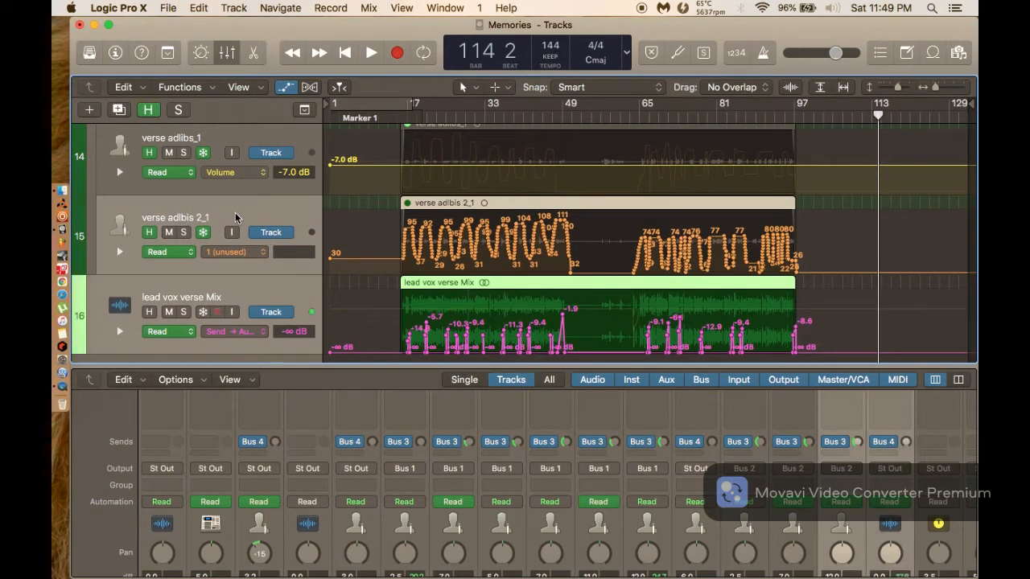
key("shift+Up")
key("shift+Up")
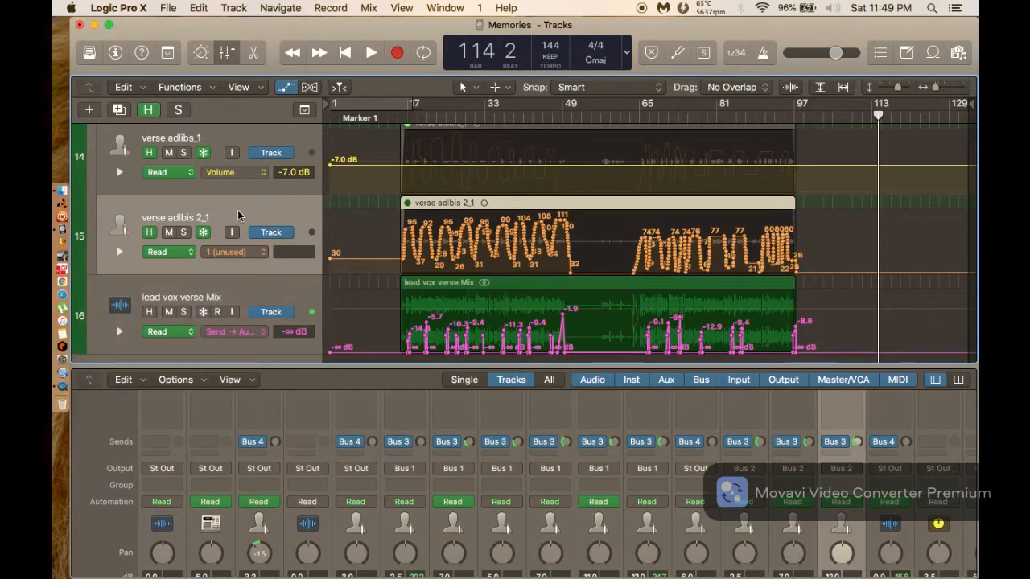
key("shift+Up")
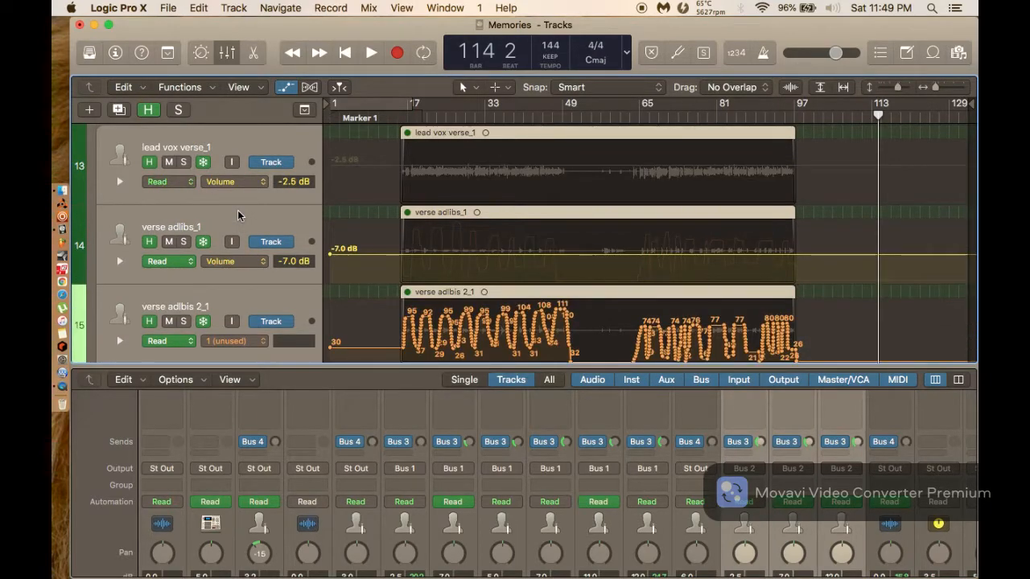
scroll(237, 215, "up", 3)
right_click(236, 235)
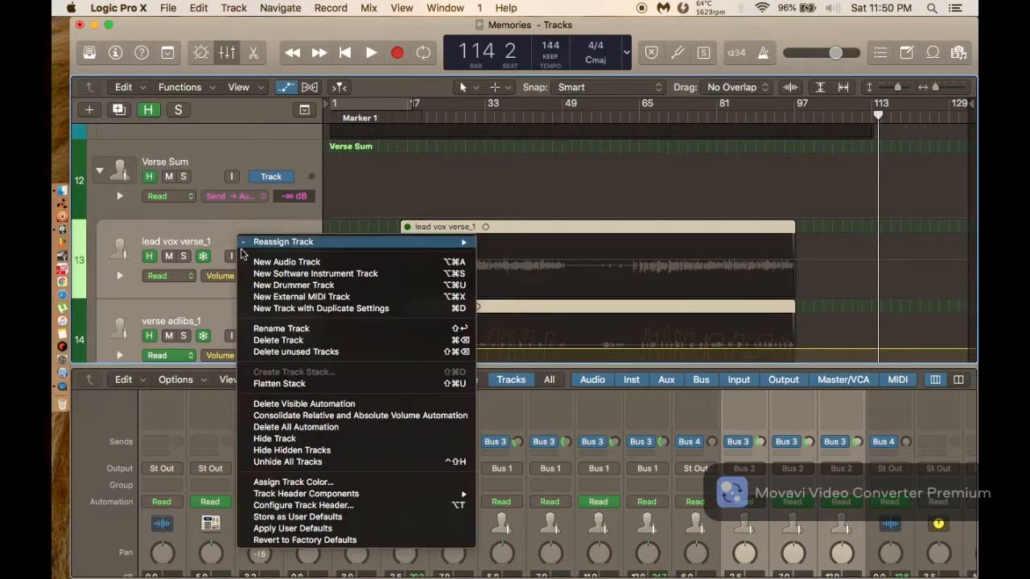
left_click(274, 439)
scroll(225, 189, "up", 3)
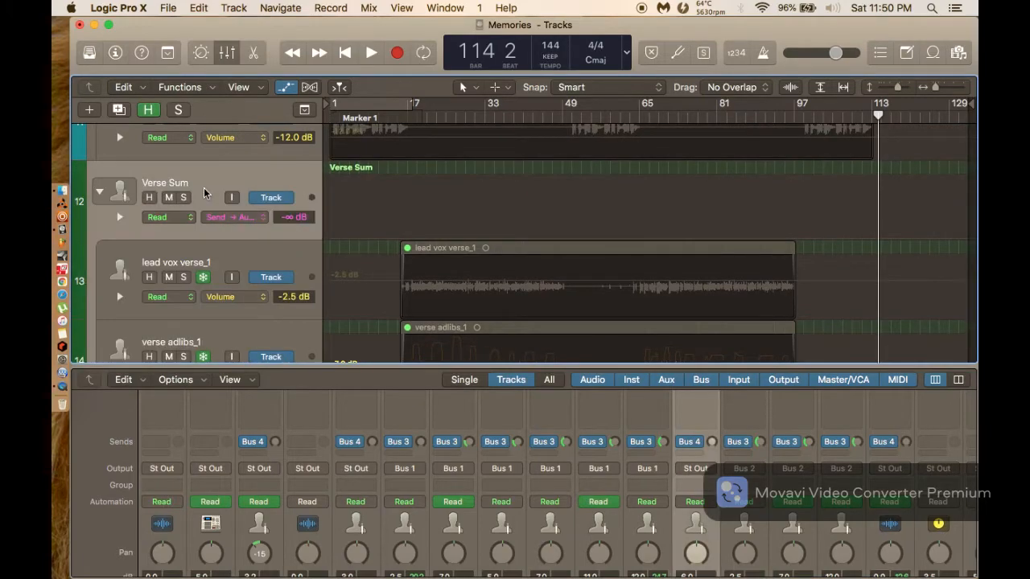
right_click(204, 187)
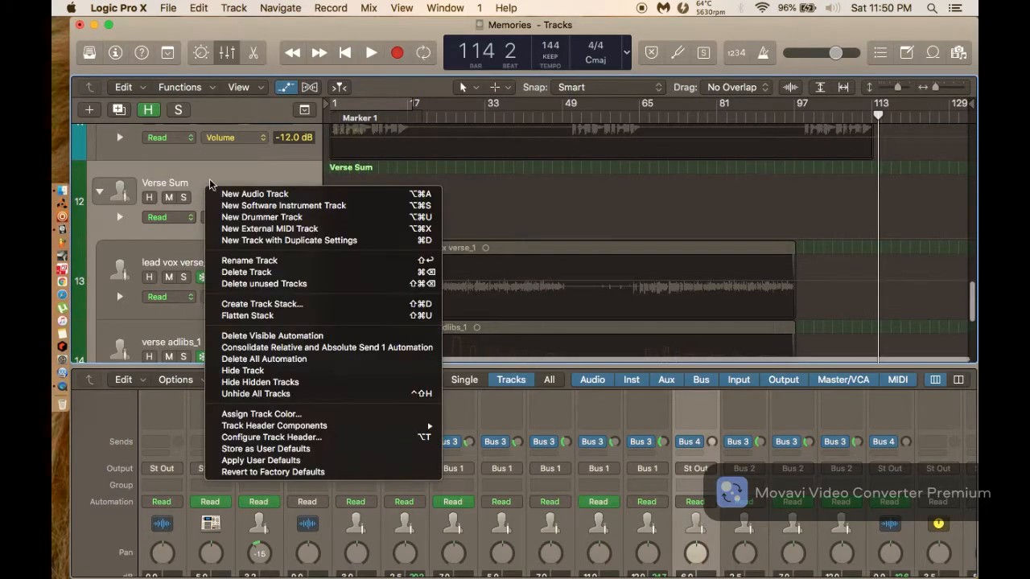
left_click(251, 371)
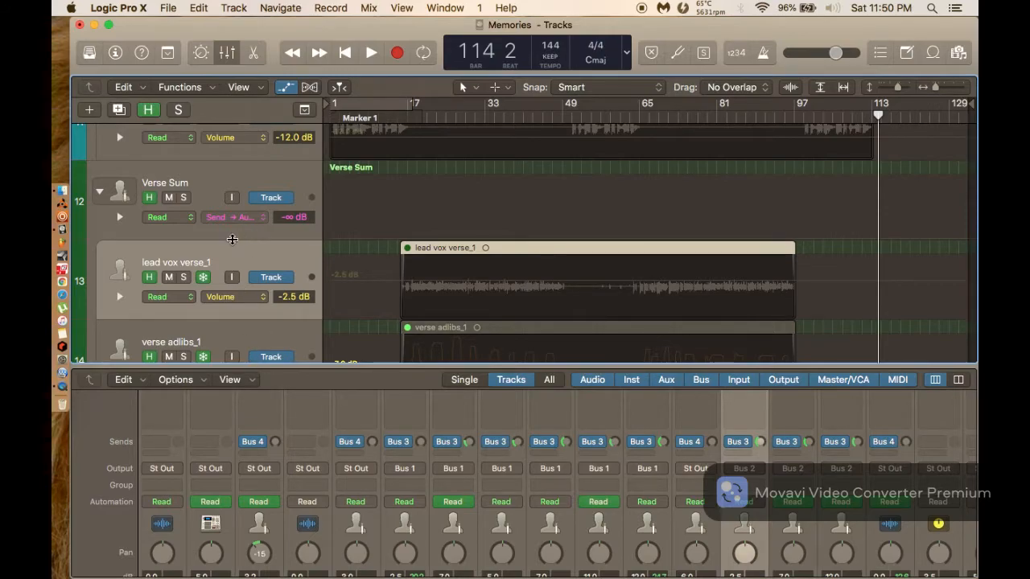
Turn off the display of hidden tracks and freeze the hook vocal tracks from hook dub 5_1 up to lead hook_1.
left_click(148, 110)
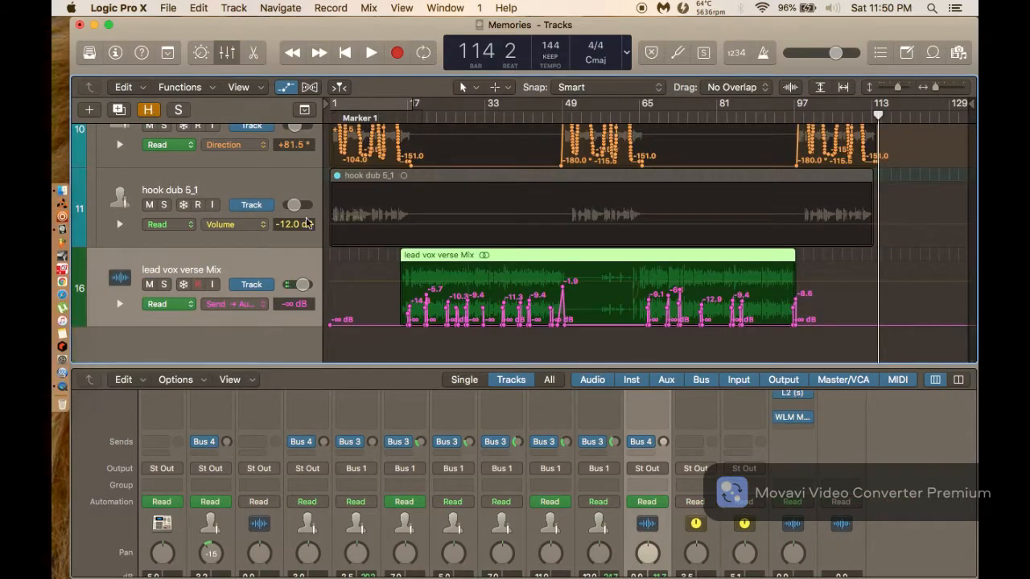
scroll(308, 221, "up", 2)
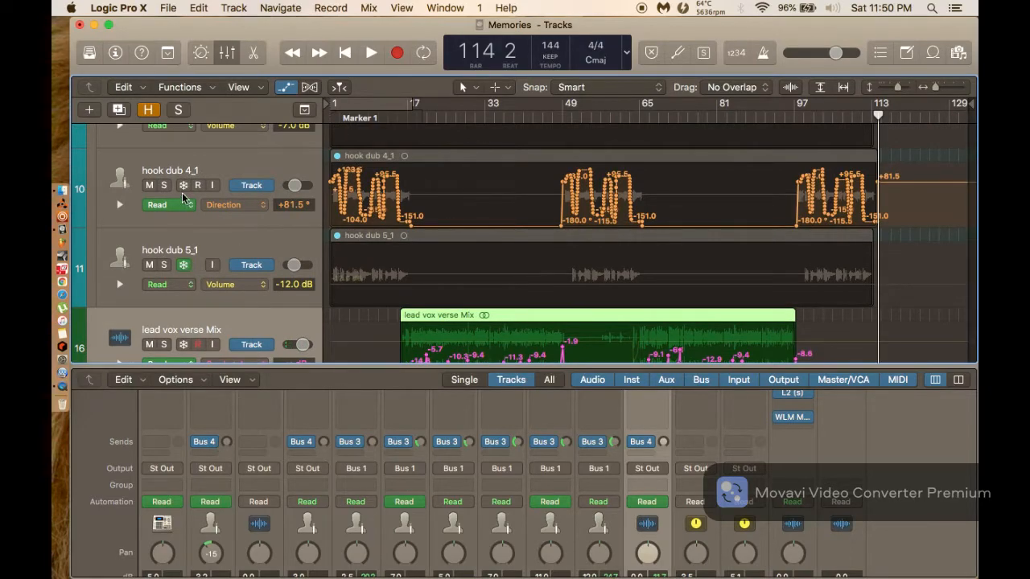
scroll(184, 193, "up", 4)
left_click(184, 233)
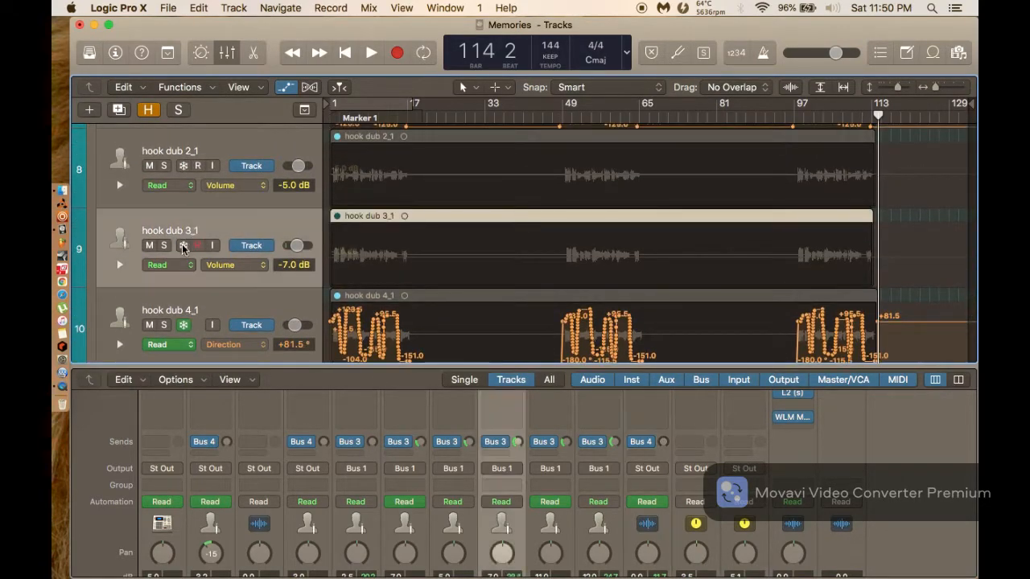
scroll(183, 201, "up", 5)
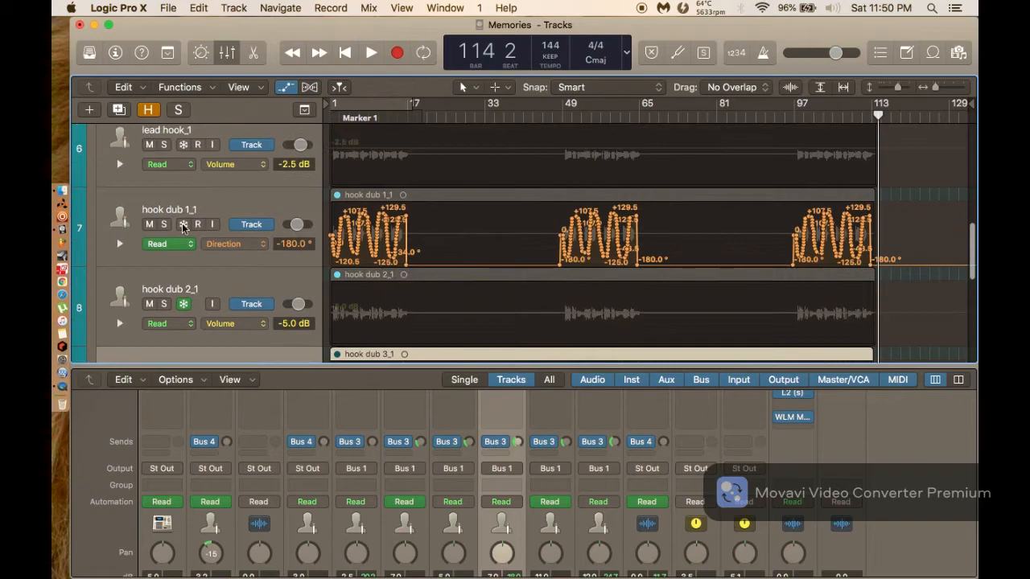
scroll(182, 223, "up", 8)
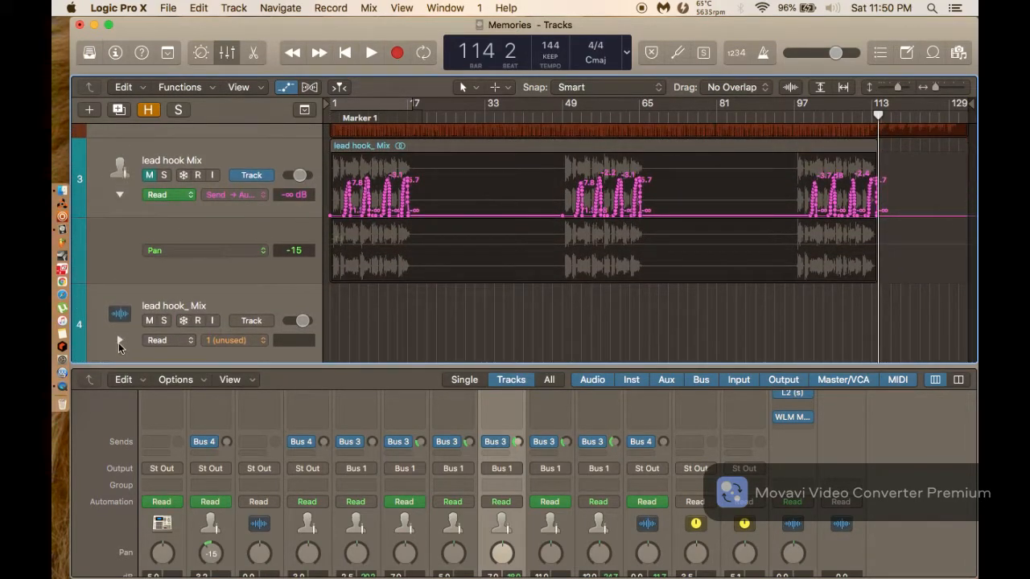
Freeze the empty lead hook_ Mix track.
left_click(118, 342)
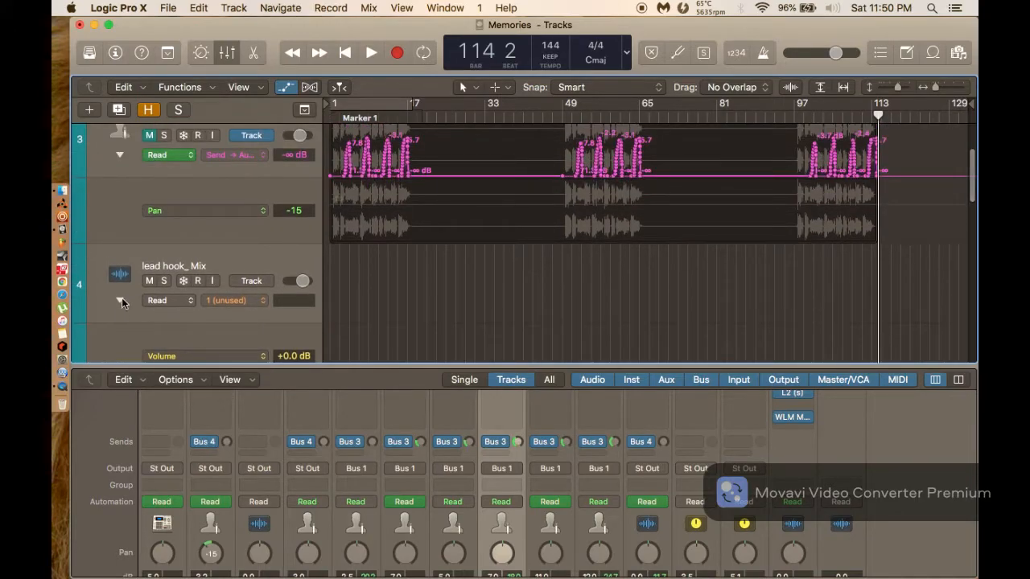
left_click(120, 300)
left_click(185, 281)
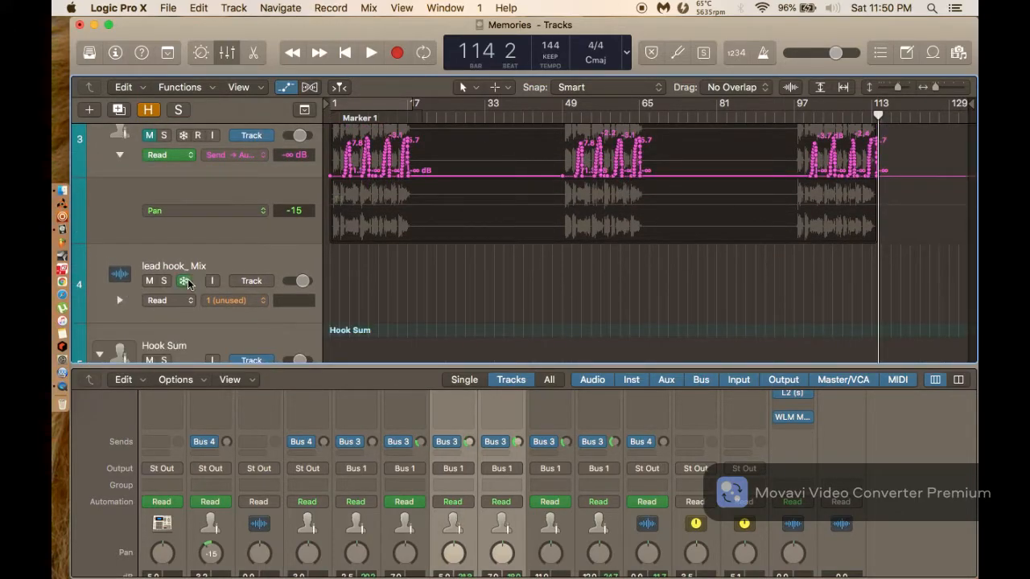
Remove the empty lead hook_ Mix track above Hook Sum.
scroll(187, 281, "down", 3)
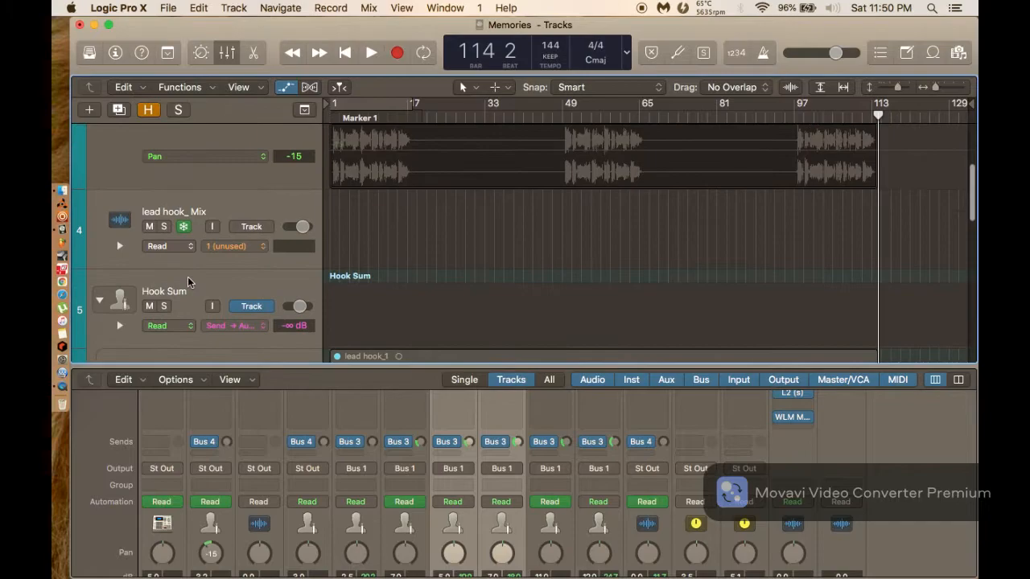
scroll(187, 281, "down", 2)
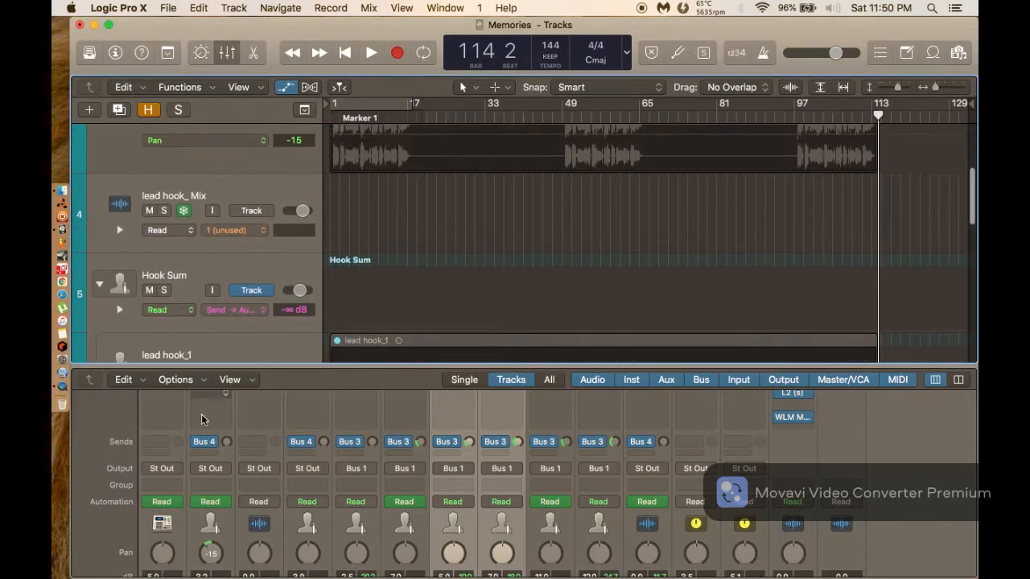
scroll(230, 476, "up", 5)
scroll(230, 482, "down", 3)
left_click_drag(214, 195, 55, 179)
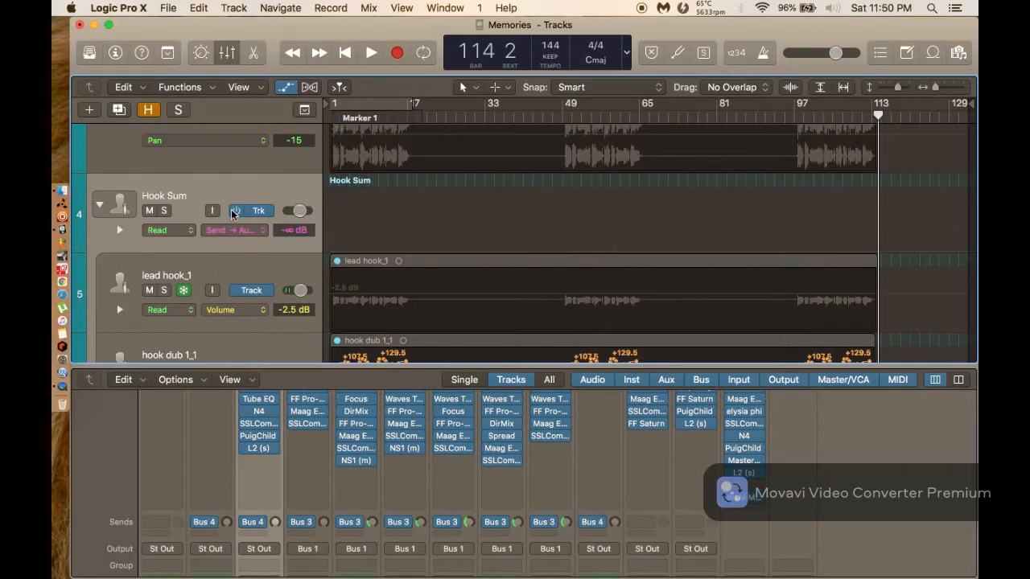
key("super+z")
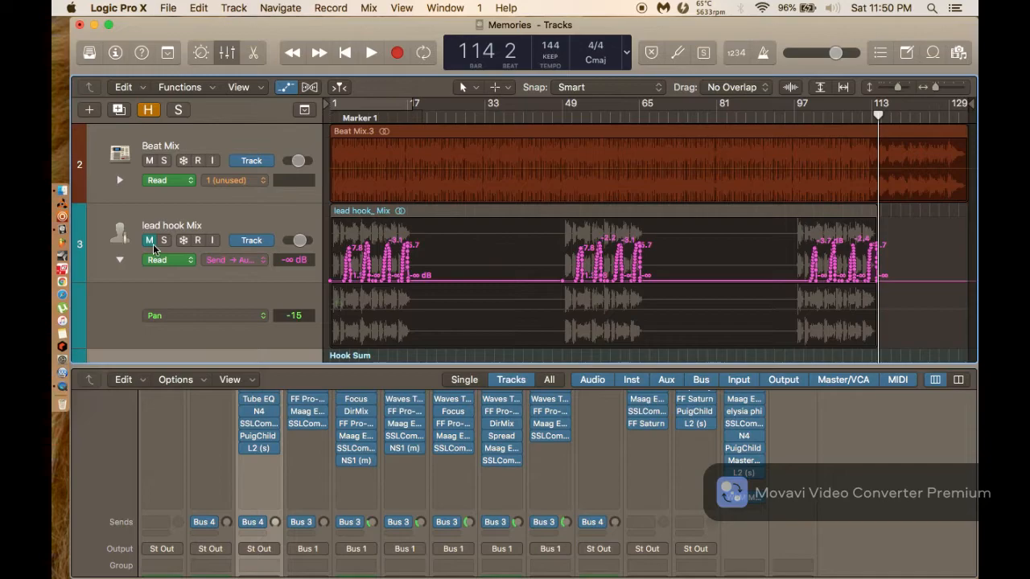
Show the hidden tracks again and start playback to render the freeze files for the hook vocal tracks.
right_click(207, 219)
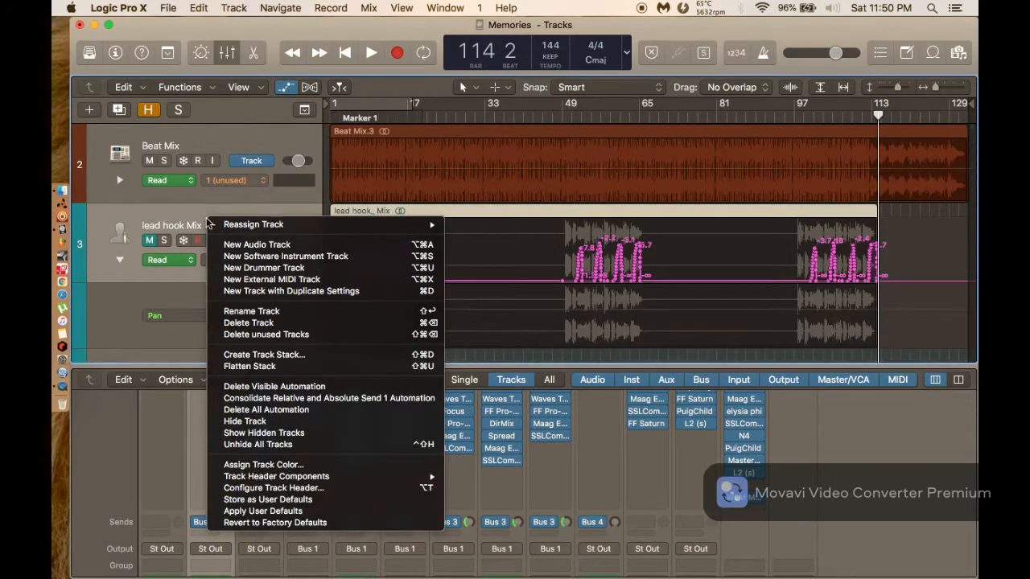
left_click(276, 433)
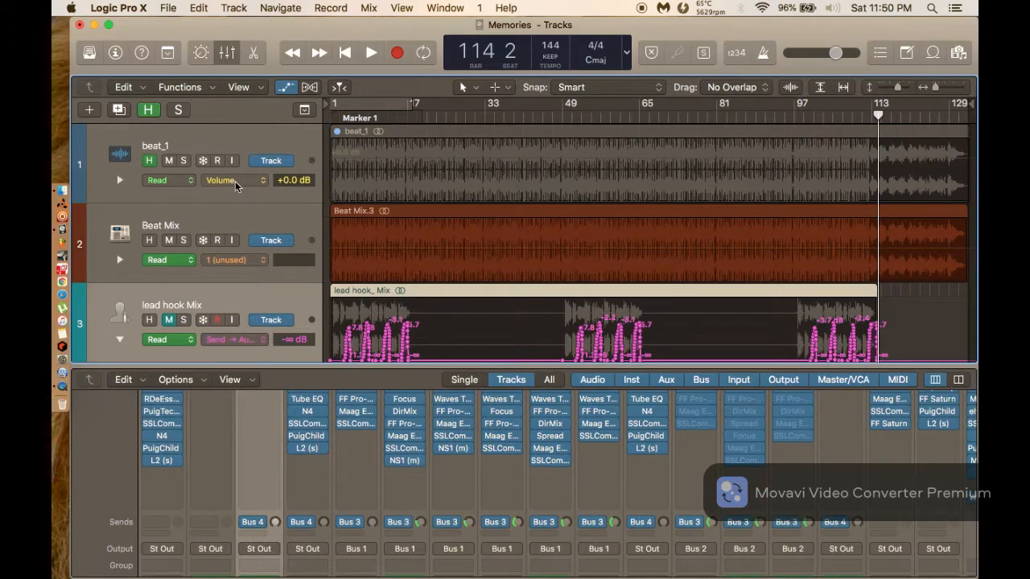
scroll(226, 177, "down", 3)
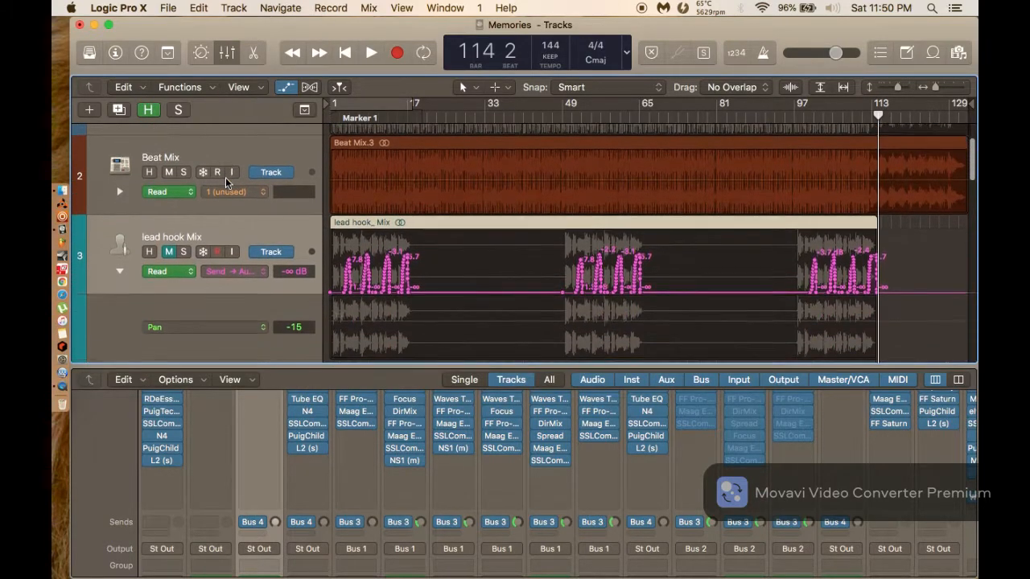
scroll(225, 178, "down", 2)
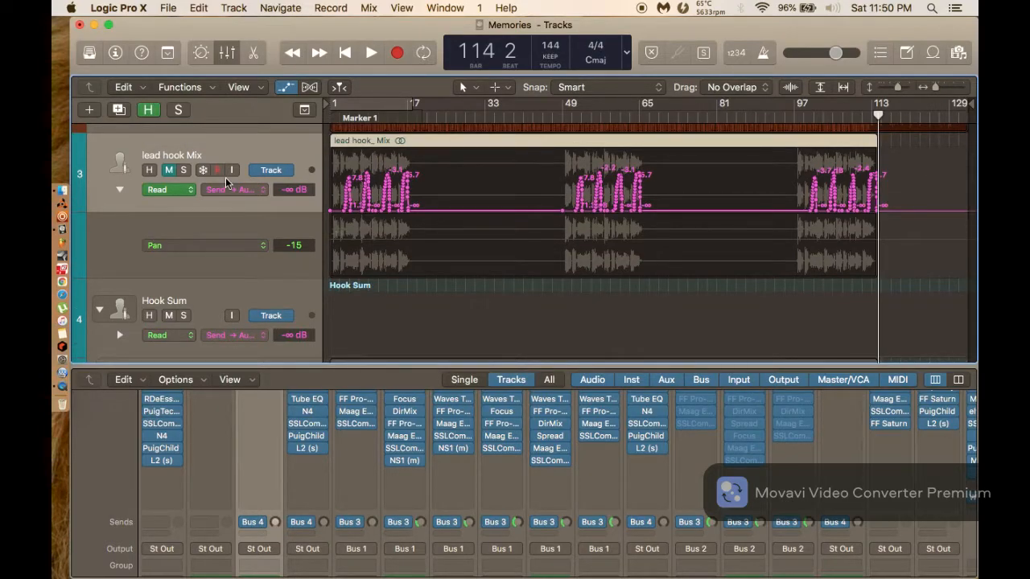
scroll(225, 177, "down", 1)
scroll(225, 177, "down", 4)
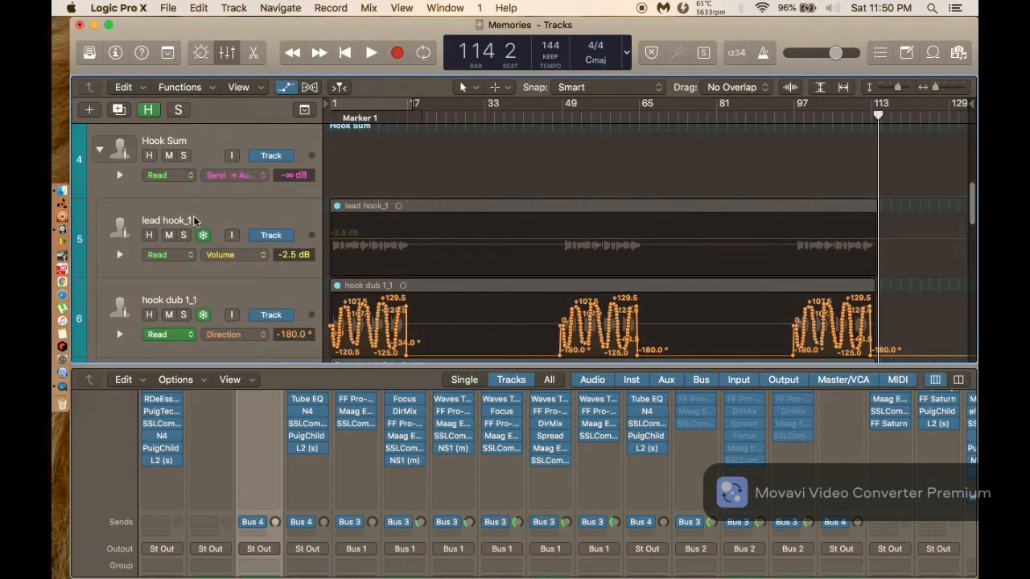
scroll(194, 222, "down", 10)
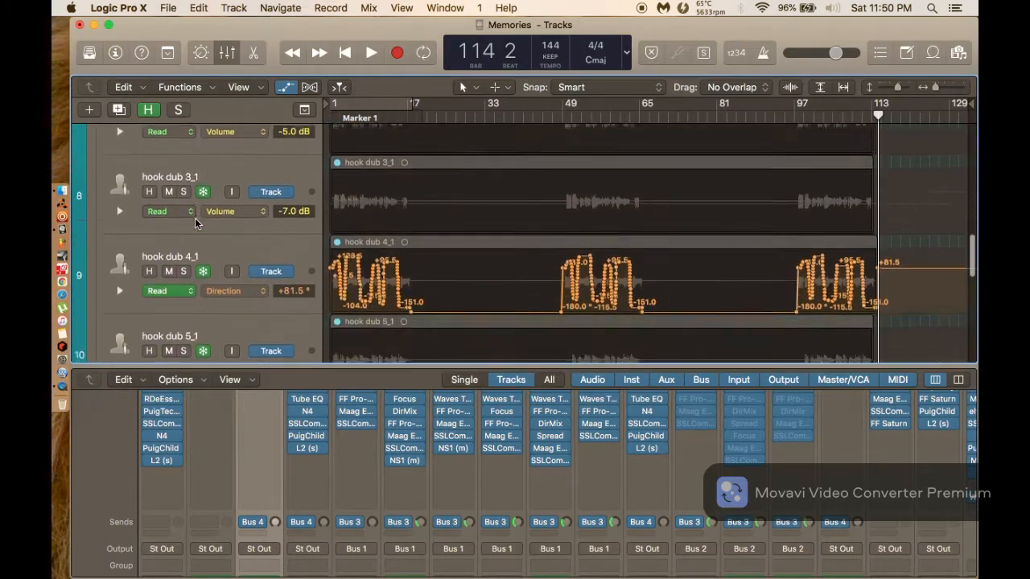
scroll(195, 219, "down", 5)
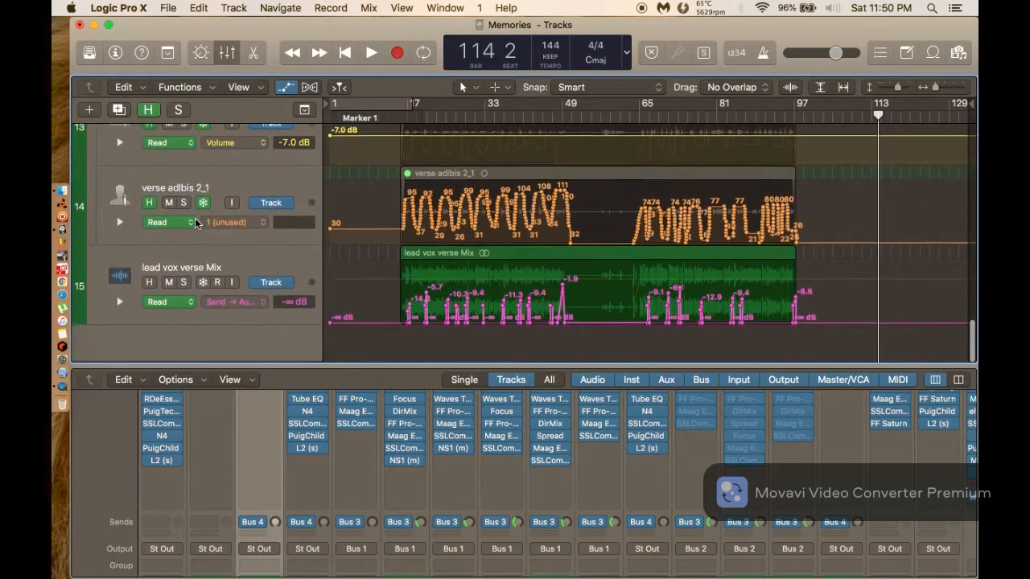
key("space")
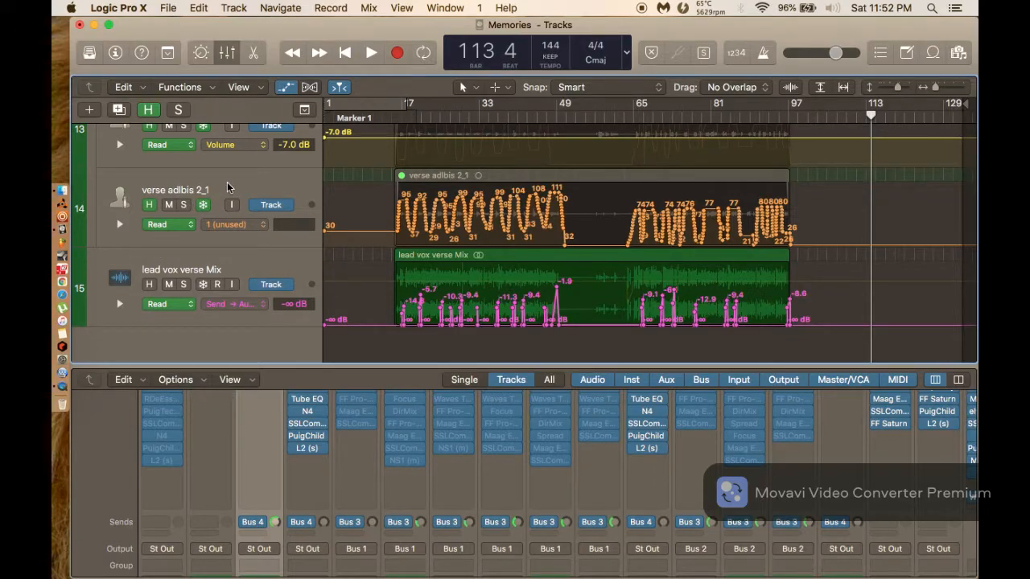
Hide the original vocal tracks from verse adlbis 2_1 up through the hook dubs and lead hook_1 to Hook Sum.
scroll(227, 183, "up", 4)
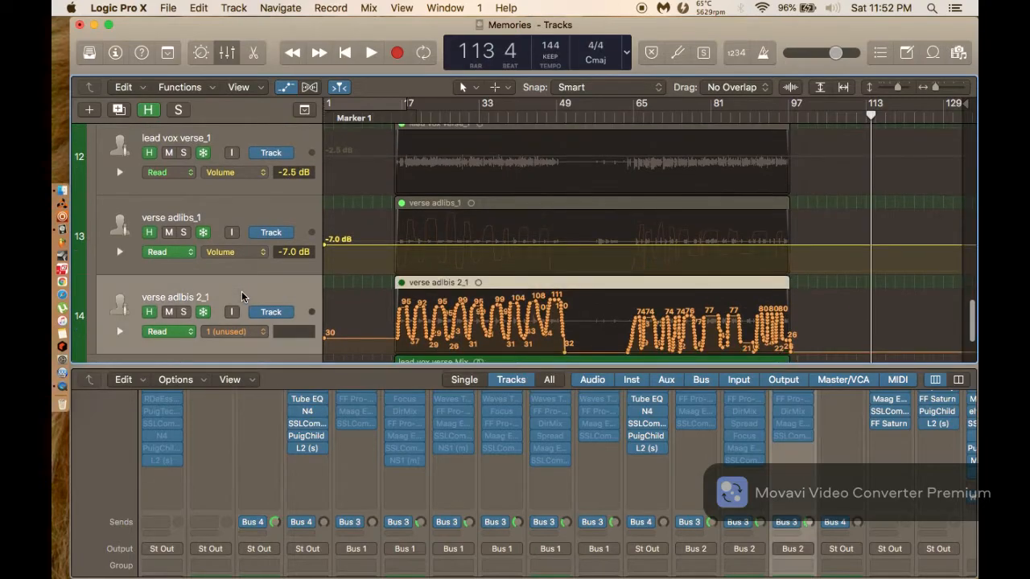
key("shift+Up")
key("shift+Up")
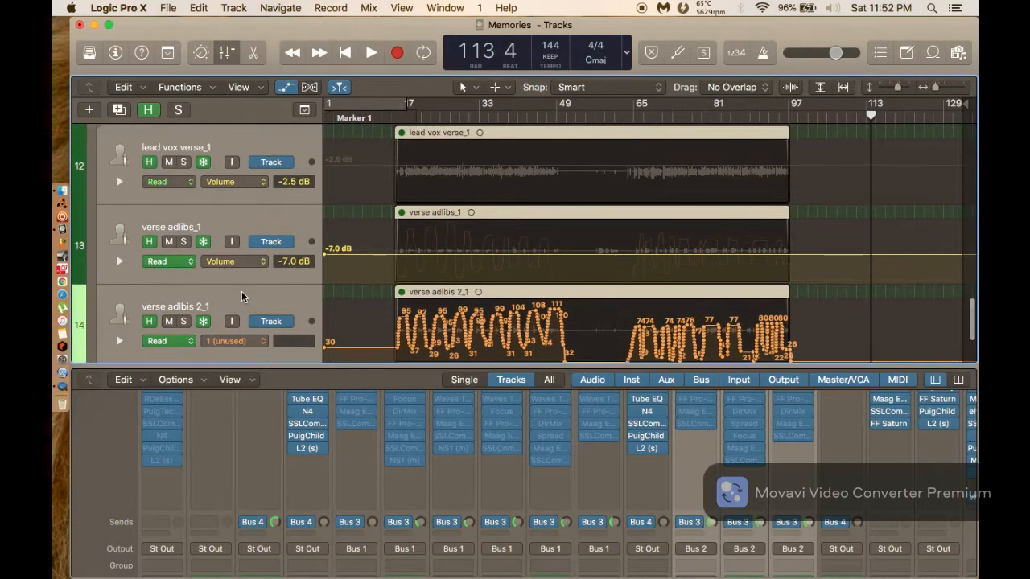
key("shift+Up")
key("shift+Up")
key("shift+Up")
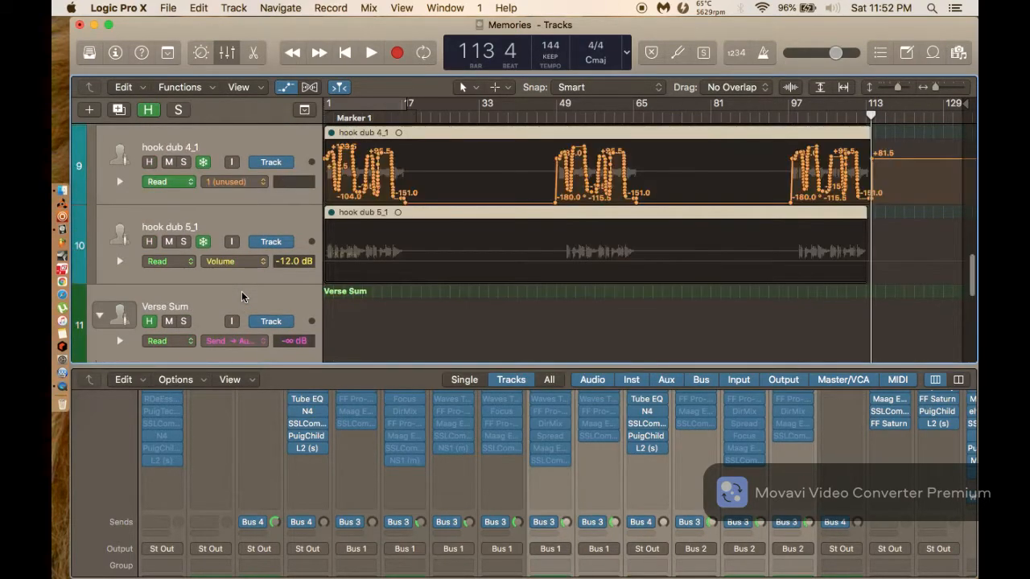
scroll(232, 344, "up", 8)
key("shift+Up")
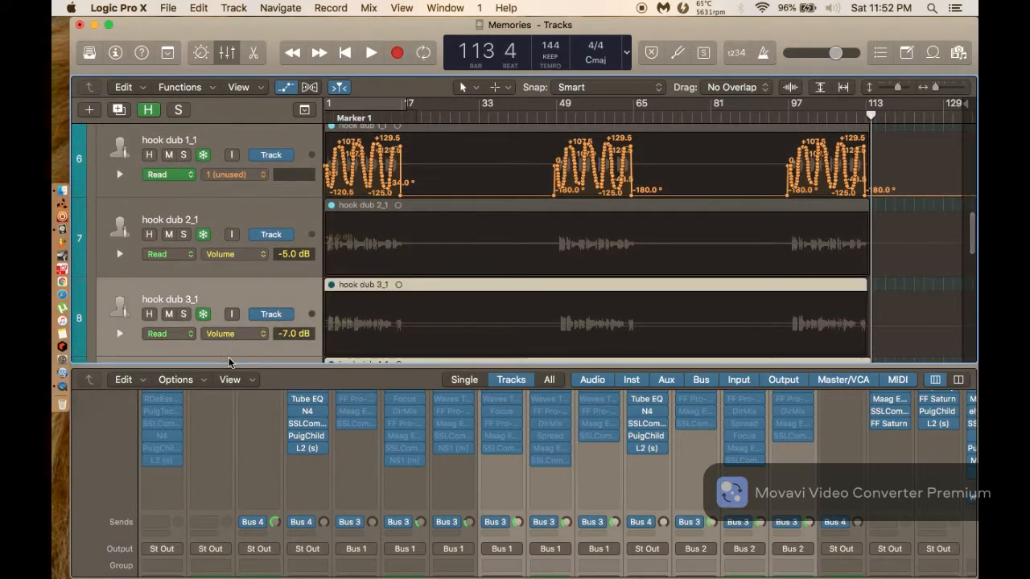
key("shift+Up")
key("shift+Up")
key("shift+Up")
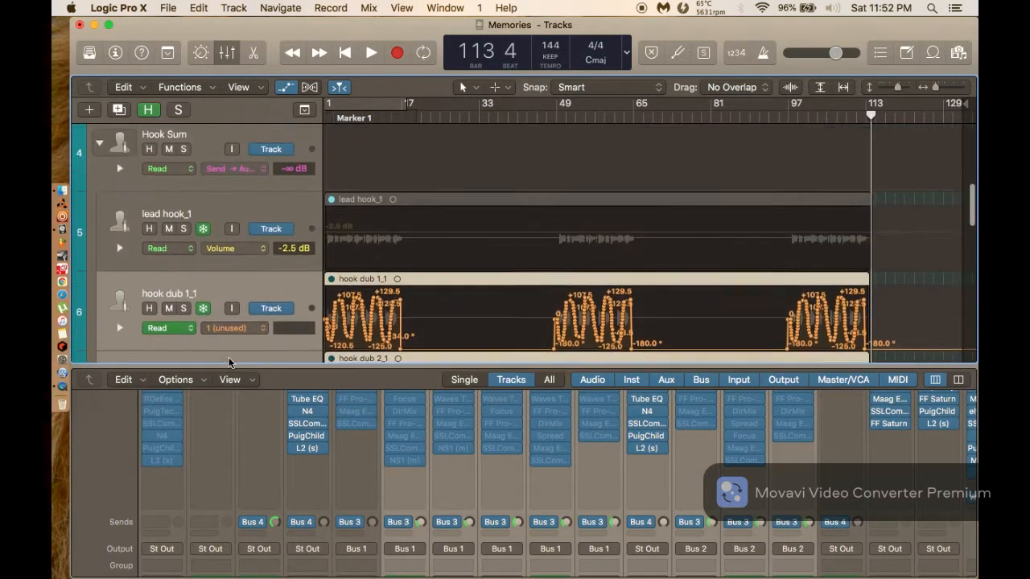
key("shift+Up")
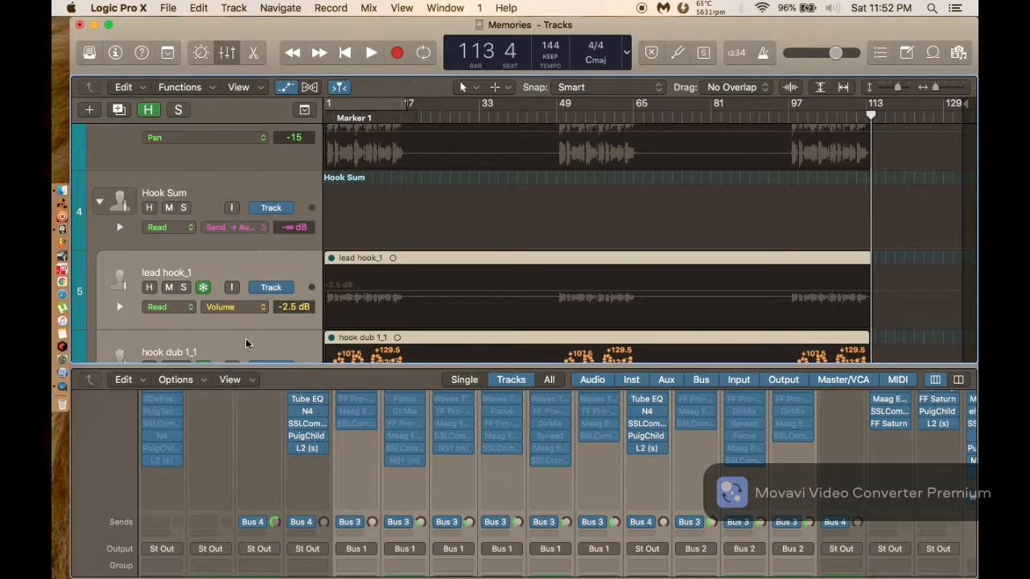
right_click(223, 192)
left_click(253, 373)
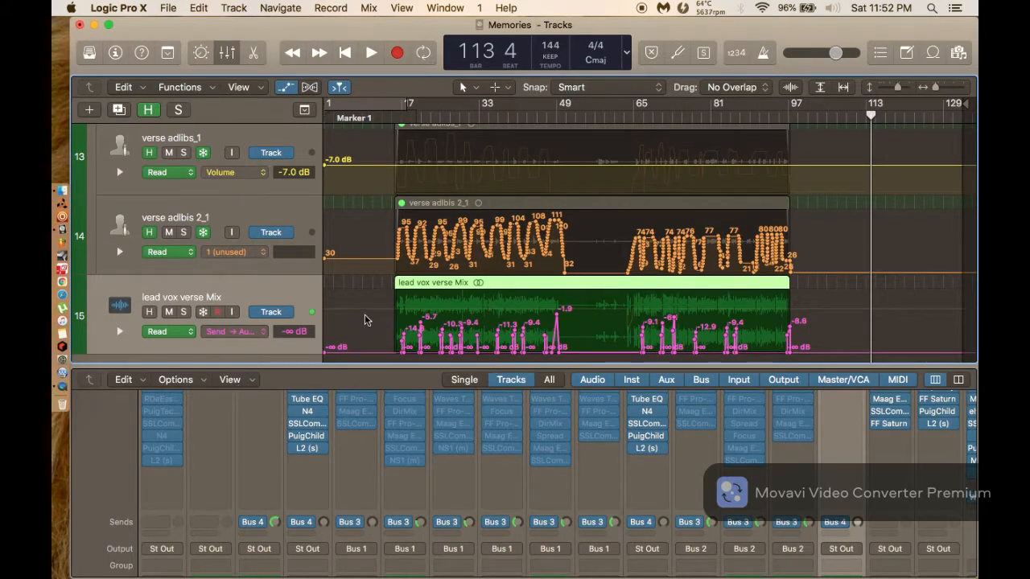
Unhide the lead vox verse_1 and verse adlibs_1 tracks.
scroll(365, 315, "up", 5)
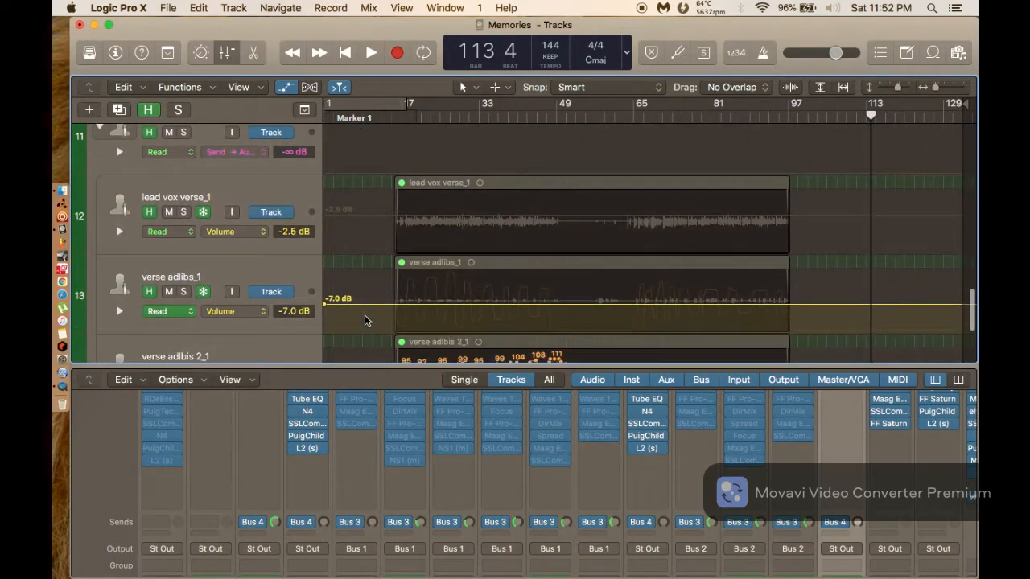
left_click(204, 190)
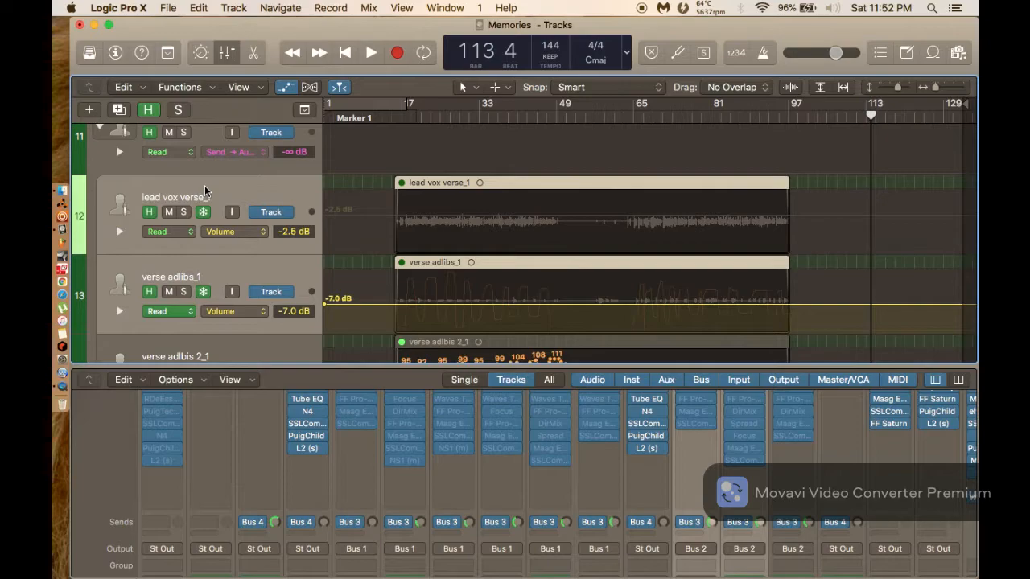
right_click(210, 191)
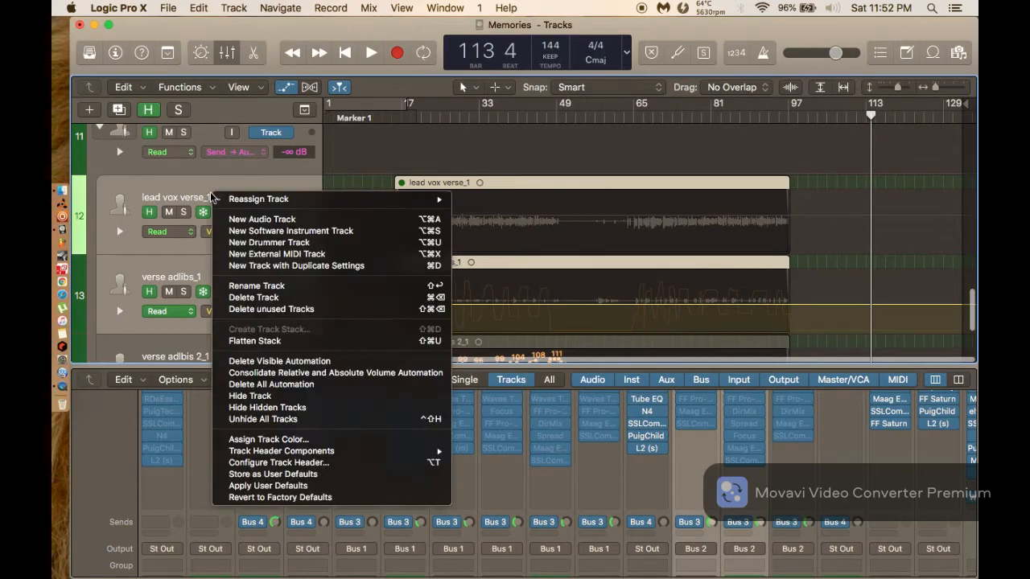
left_click(242, 394)
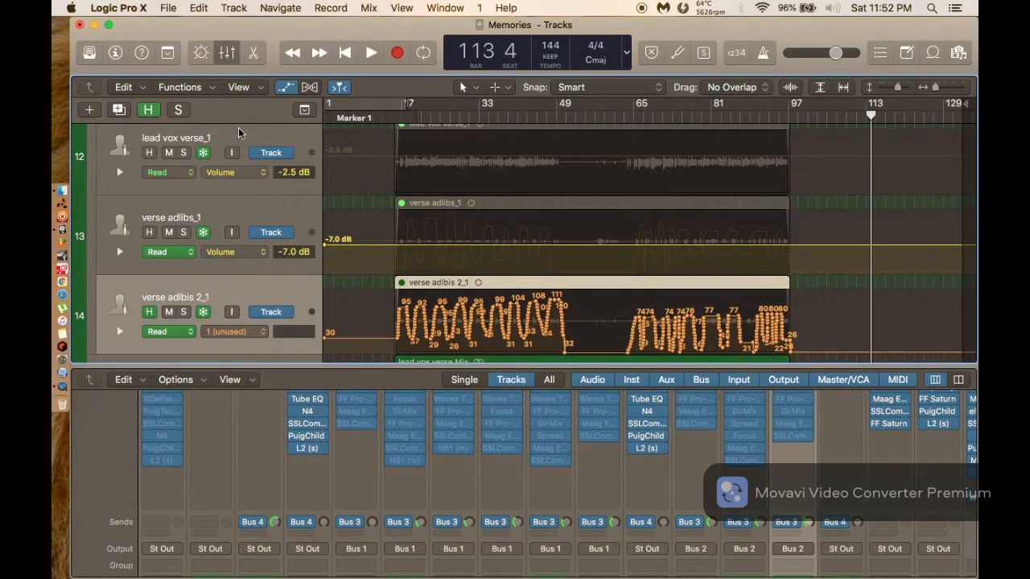
Hide the lead vox verse_1 and verse adlibs_1 tracks again.
left_click(238, 128)
key("shift+Down")
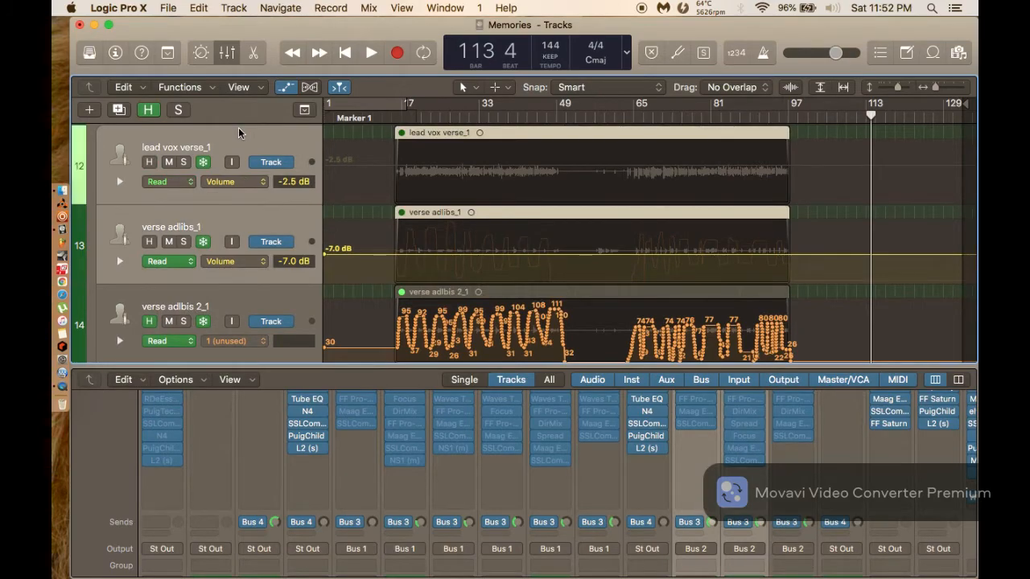
right_click(240, 135)
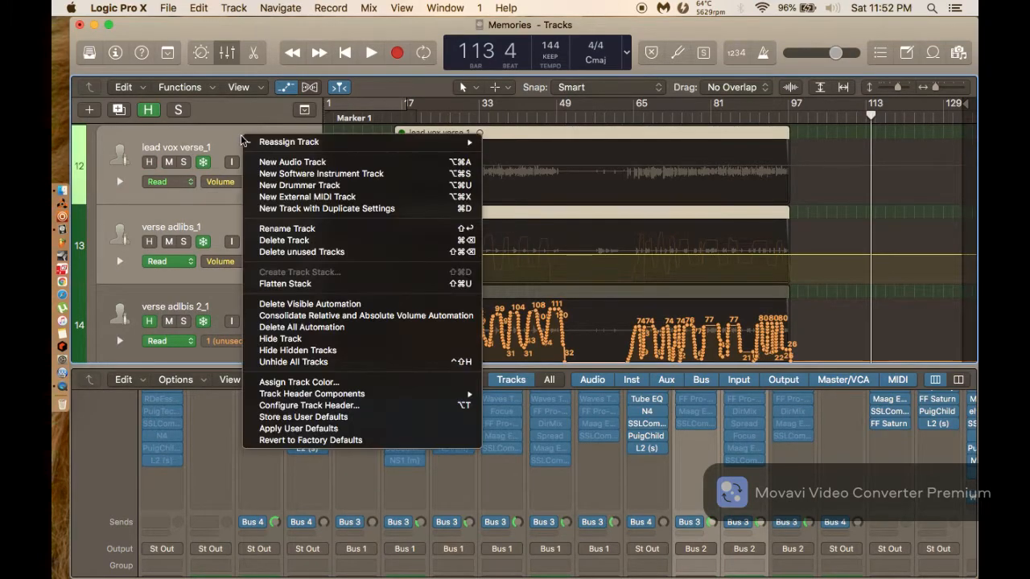
left_click(285, 341)
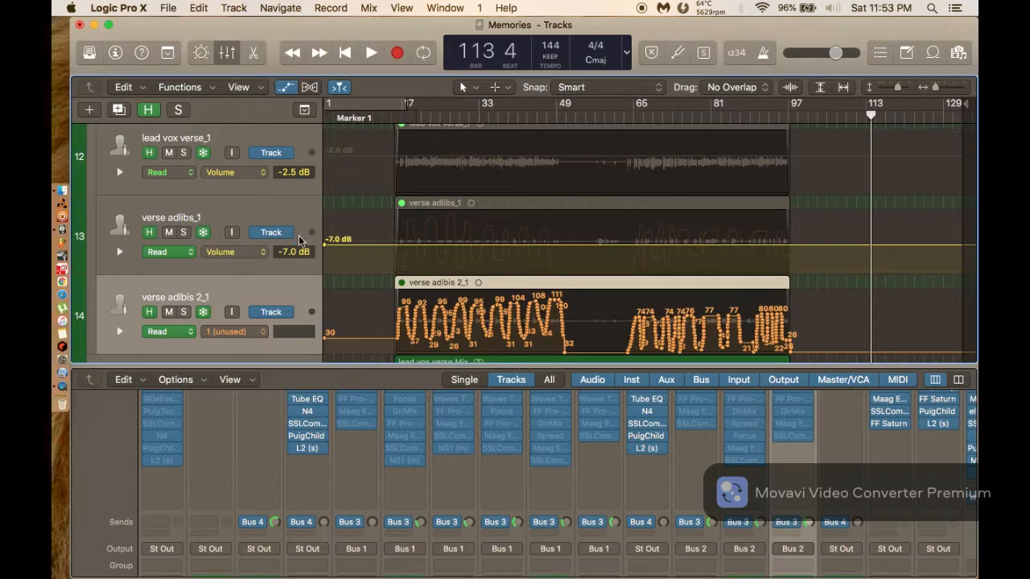
Unhide the verse adlibs_1 and lead vox verse_1 tracks, and set only verse adlibs_1 back to hidden.
left_click(266, 207)
left_click(149, 231)
left_click(150, 153)
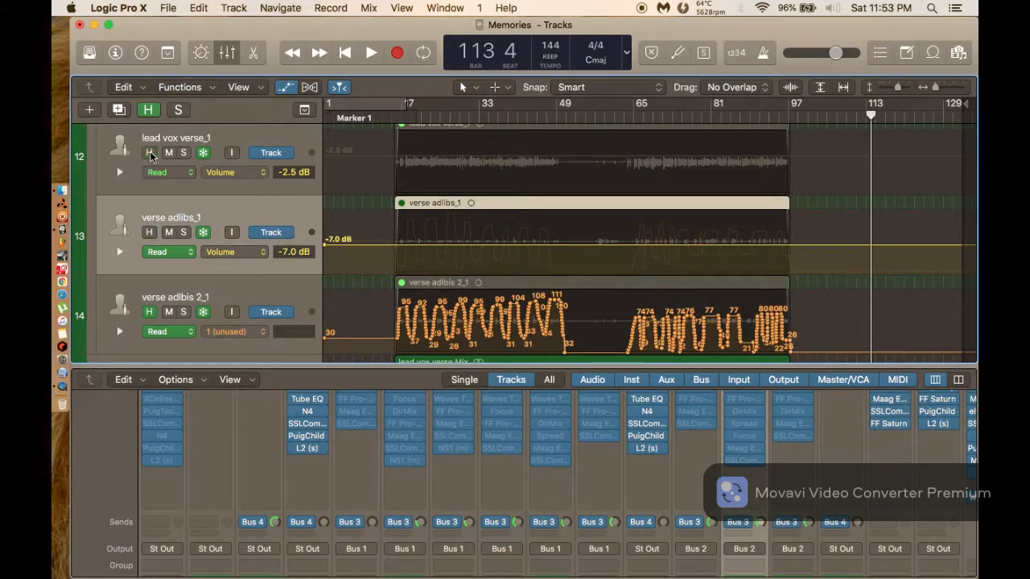
right_click(240, 213)
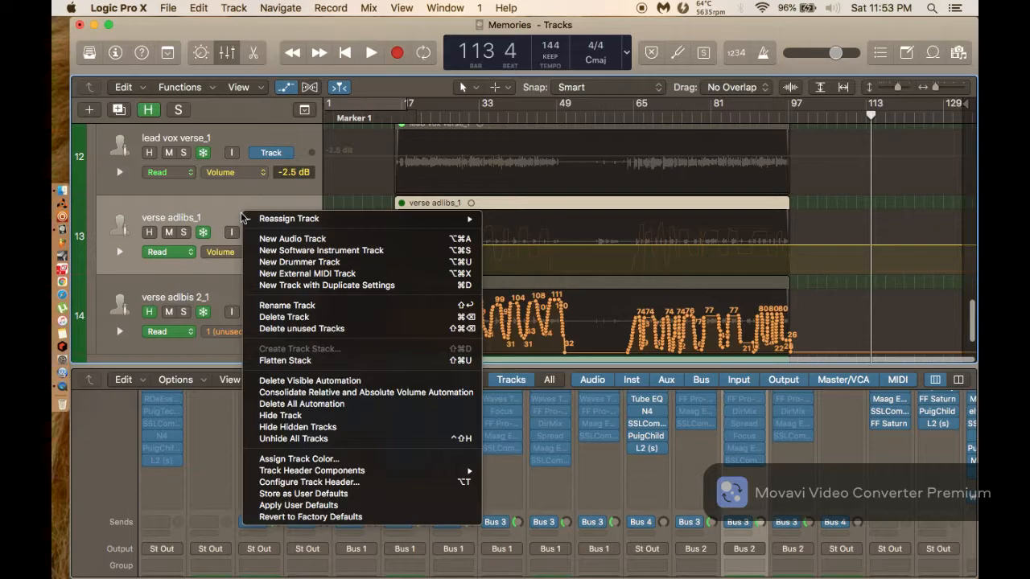
left_click(290, 416)
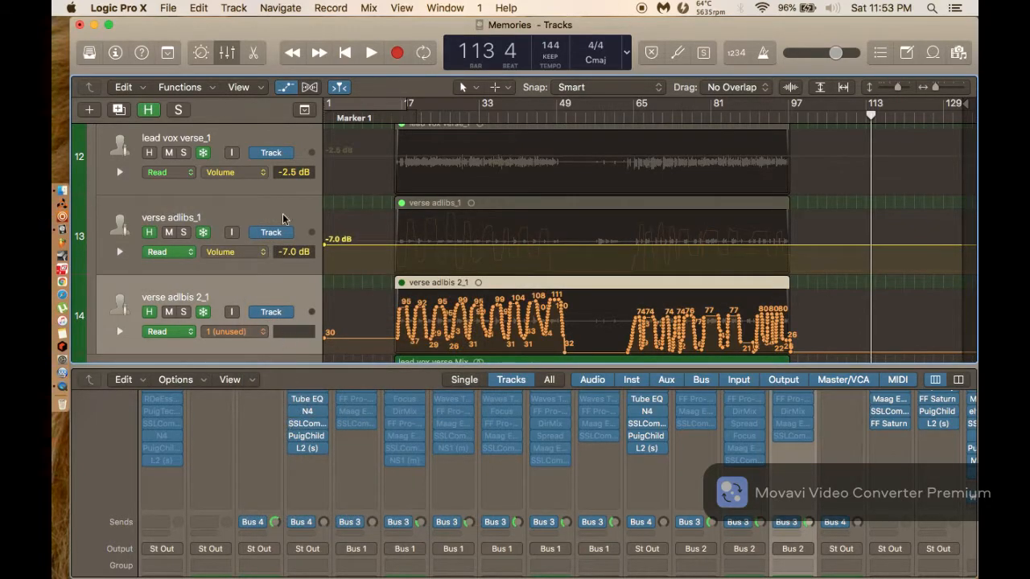
Turn off the automation display and unhide the verse adlibs_1 and verse adlbis 2_1 tracks together.
key("a")
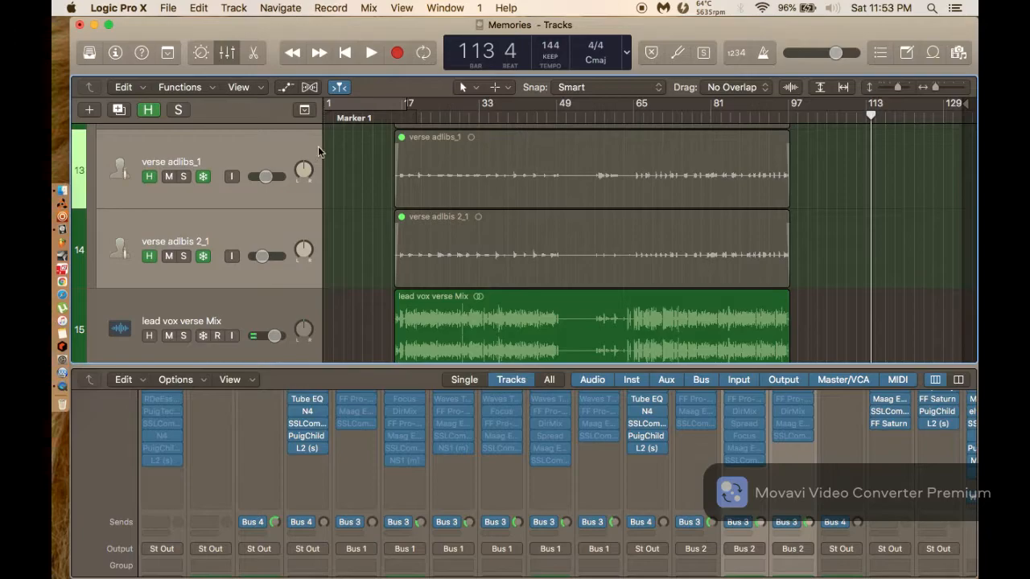
right_click(253, 213)
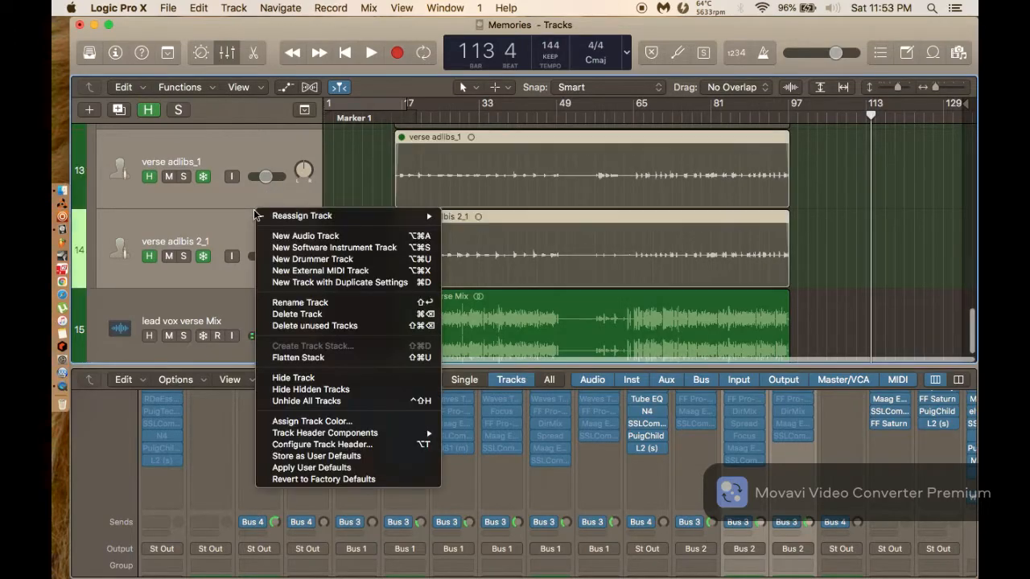
left_click(292, 378)
Set lead vox verse_1 and the Verse Sum stack to hidden, and unhide the whole Verse Sum stack again.
scroll(278, 236, "up", 5)
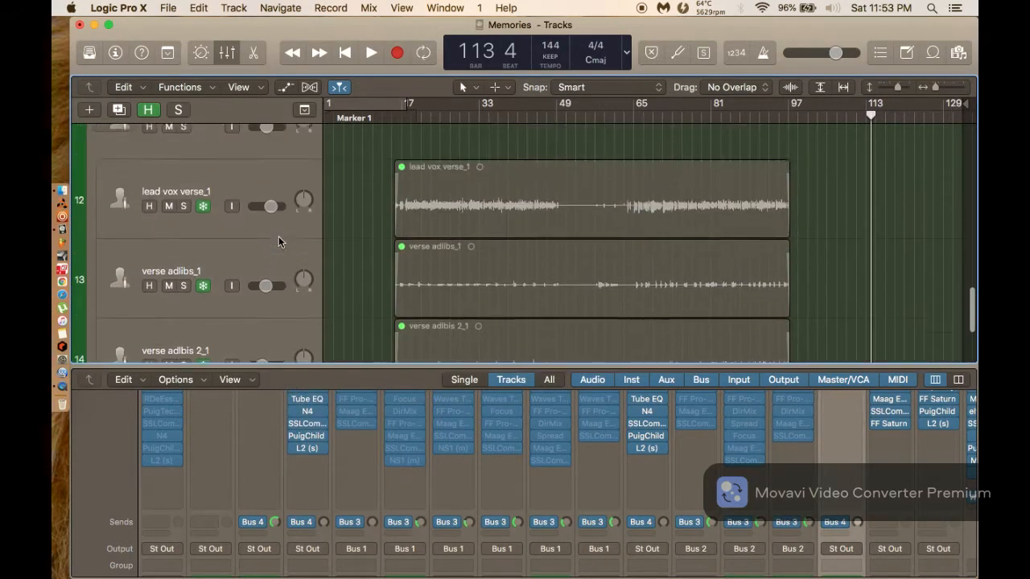
scroll(278, 236, "down", 1)
left_click(148, 232)
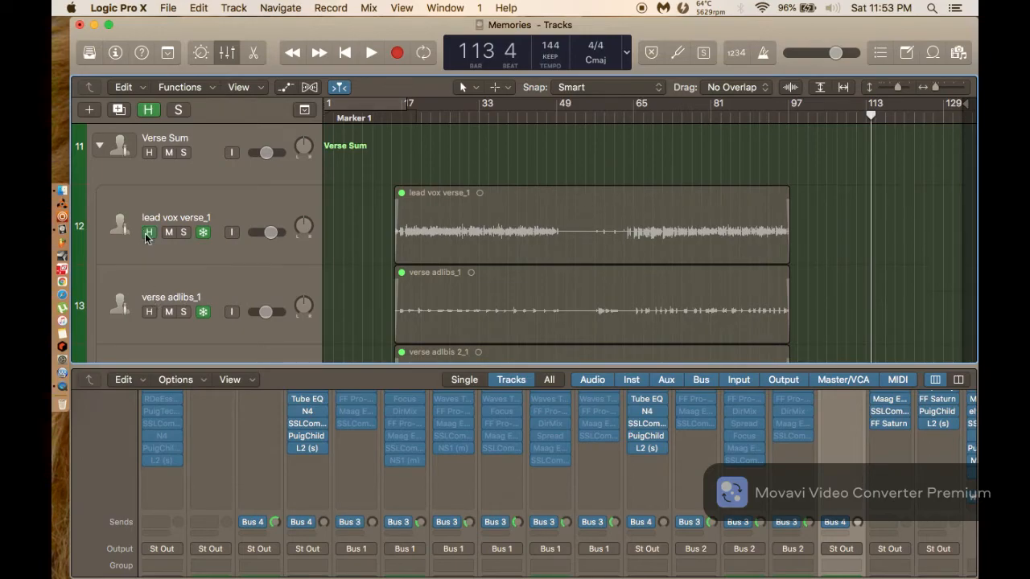
scroll(146, 145, "up", 1)
left_click(148, 172)
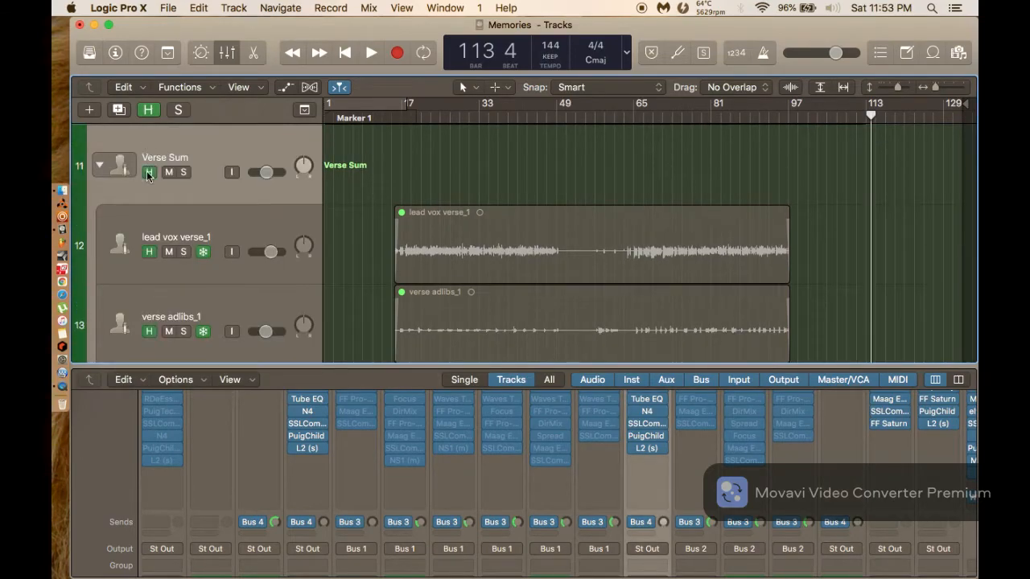
right_click(207, 141)
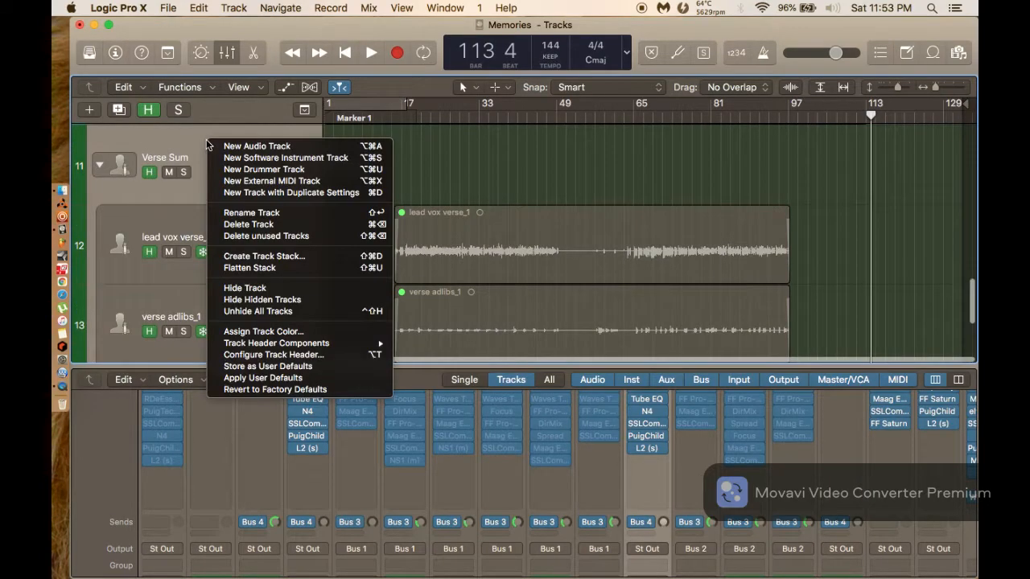
left_click(244, 288)
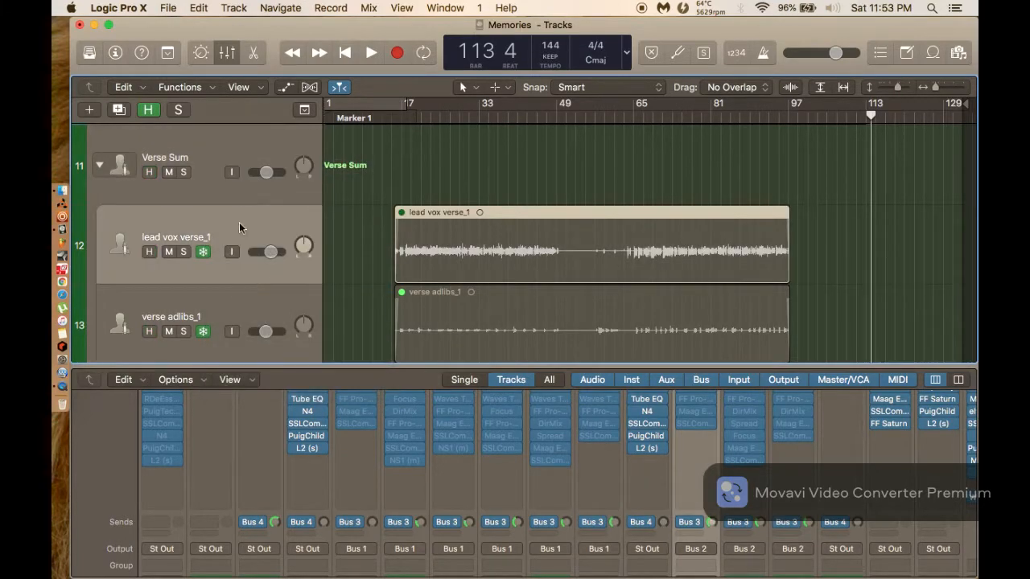
Apply the Hide Track command to the selected lead vox verse_1 track.
scroll(239, 232, "up", 7)
scroll(237, 208, "up", 5)
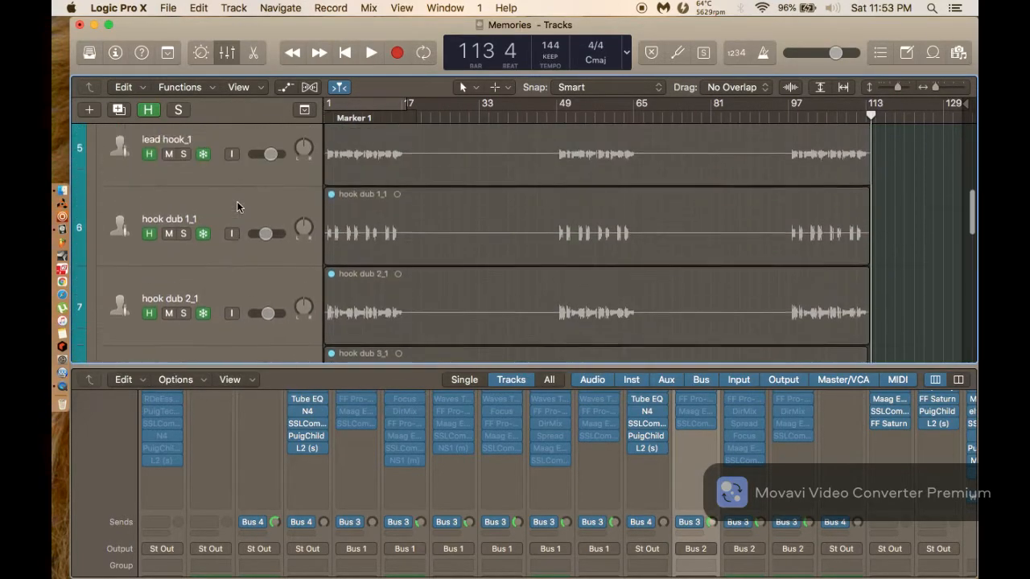
left_click(173, 7)
mouse_move(200, 7)
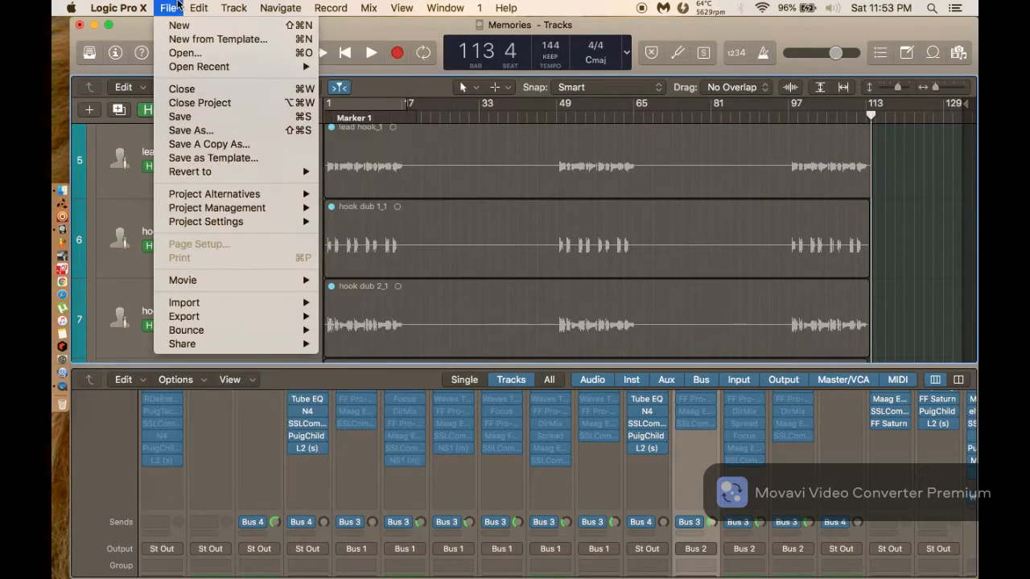
mouse_move(243, 7)
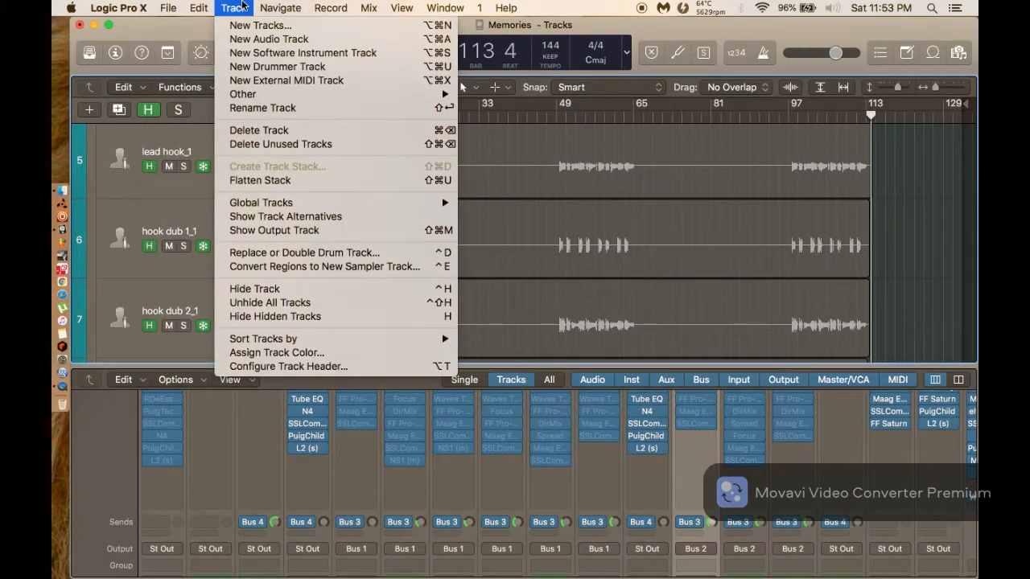
left_click(260, 289)
left_click(260, 291)
Turn off the automation display and unmute the lead hook Mix track.
scroll(267, 212, "up", 15)
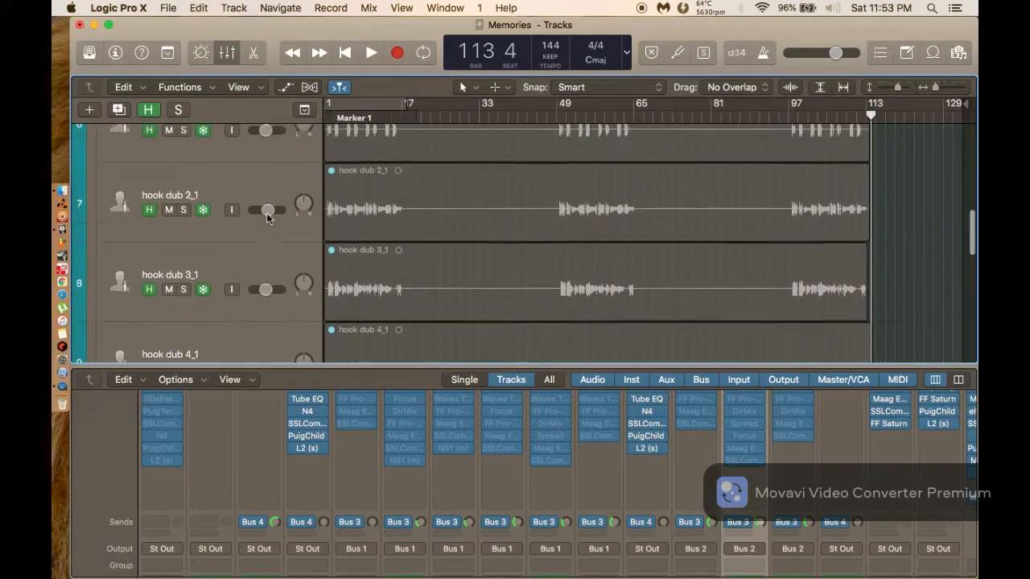
scroll(267, 213, "up", 1)
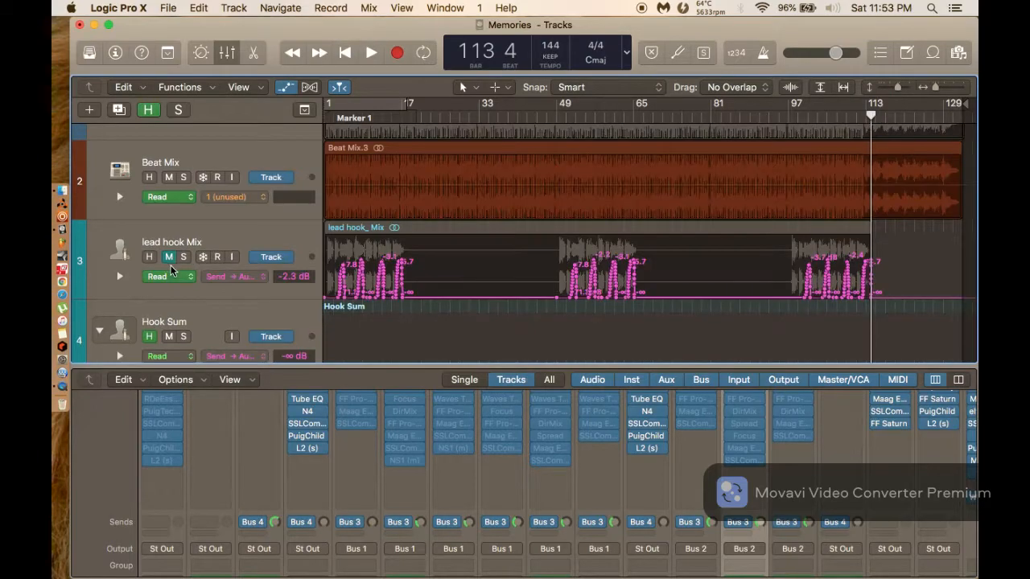
left_click(169, 267)
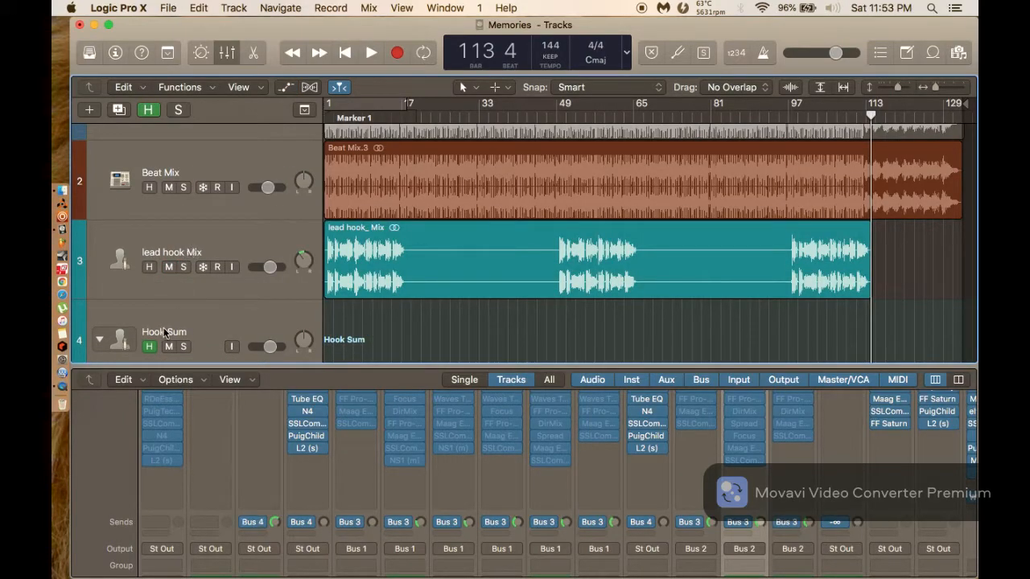
Unhide the Hook Sum stack with its hook vocal tracks.
left_click(200, 316)
right_click(201, 318)
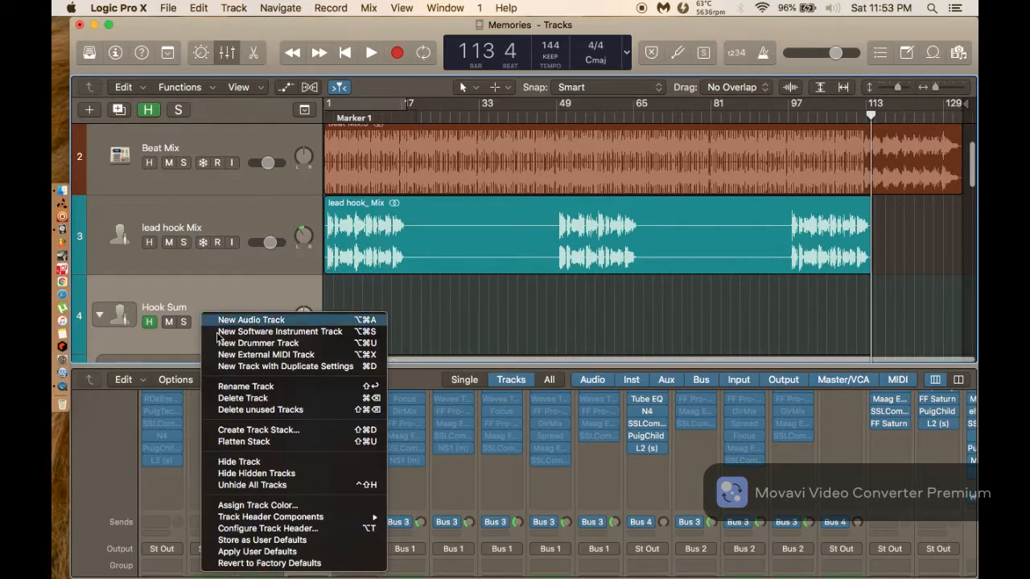
left_click(236, 471)
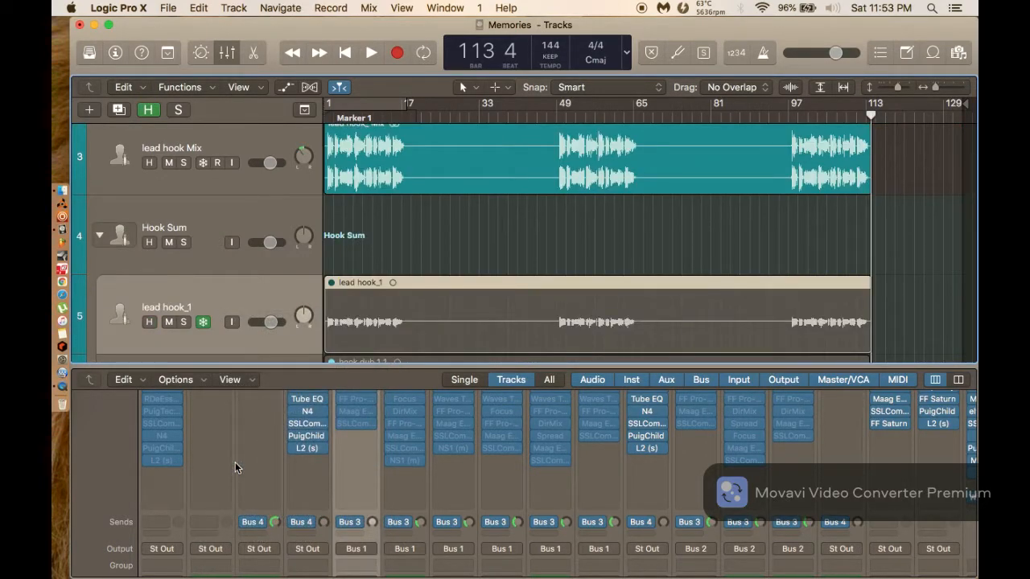
Select the tracks from Hook Sum down to hook dub 5_1 and hide them all at once.
left_click(224, 208)
key("shift+Down")
key("shift+Down")
key("shift+Down")
key("shift+Down")
key("shift+Down")
key("shift+Down")
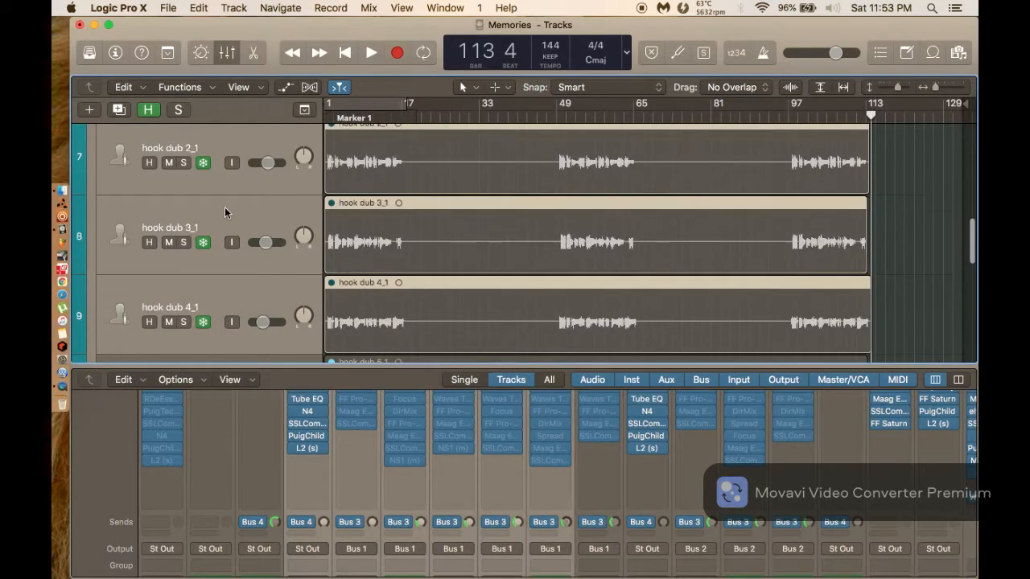
right_click(221, 287)
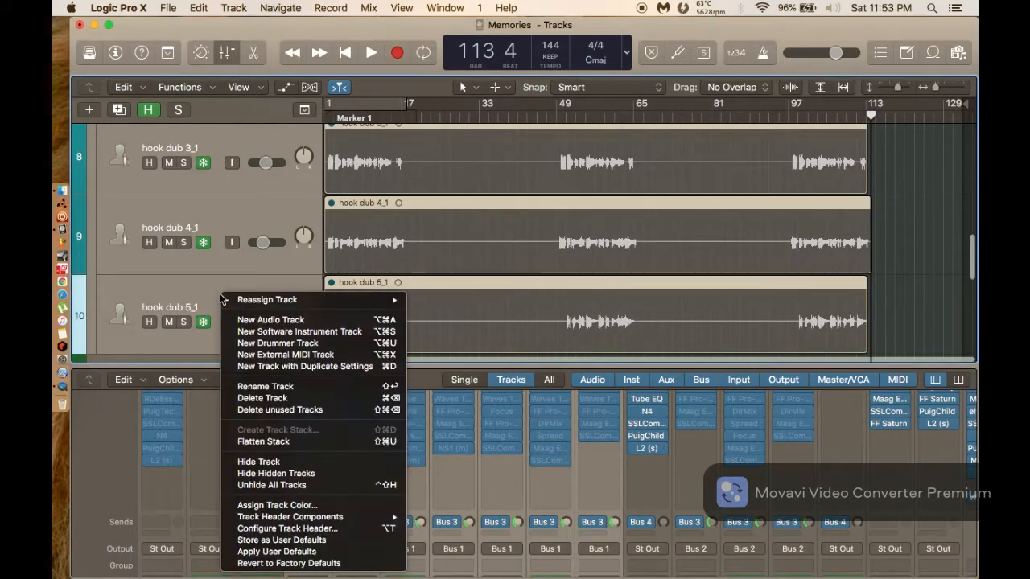
key("Escape")
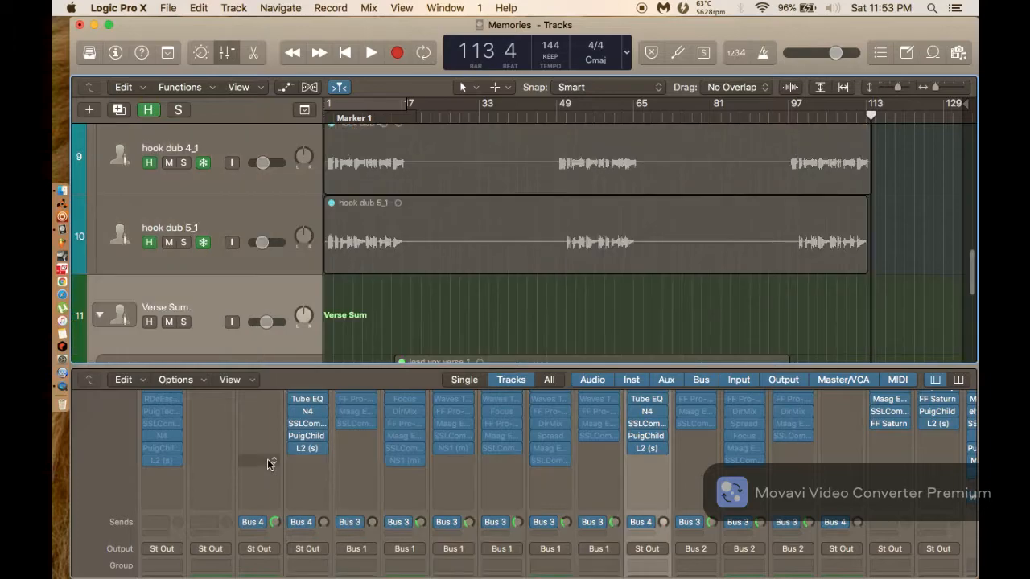
Collapse the Hook Sum track stack and apply the Hide Track command to it.
scroll(276, 235, "up", 10)
scroll(276, 238, "up", 5)
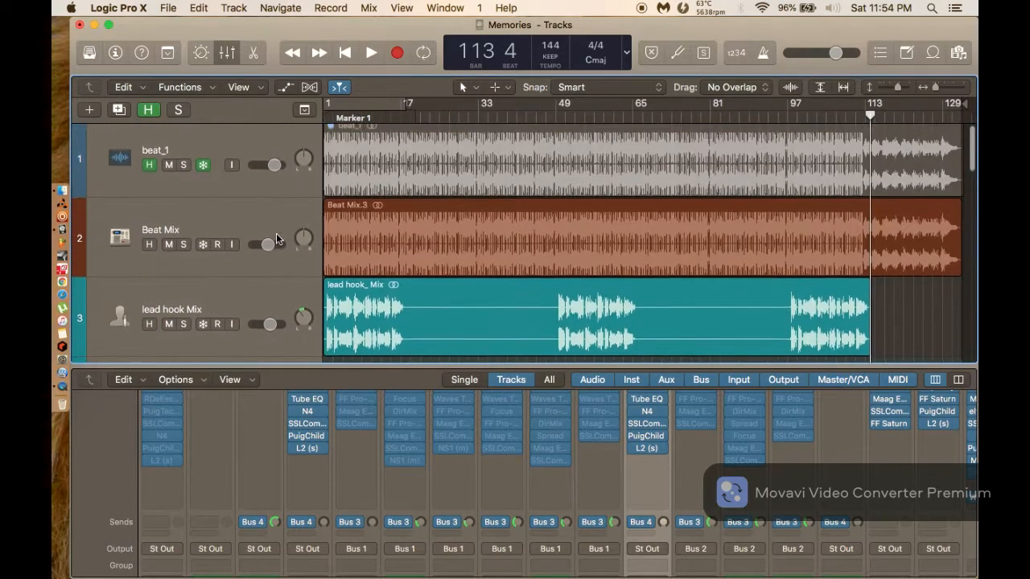
scroll(161, 328, "down", 3)
left_click(100, 290)
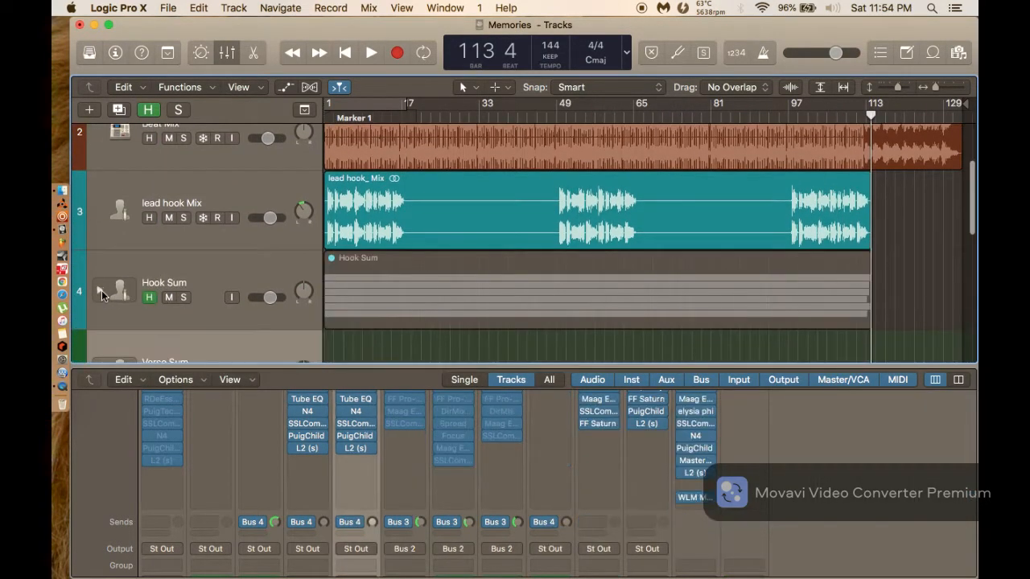
right_click(184, 260)
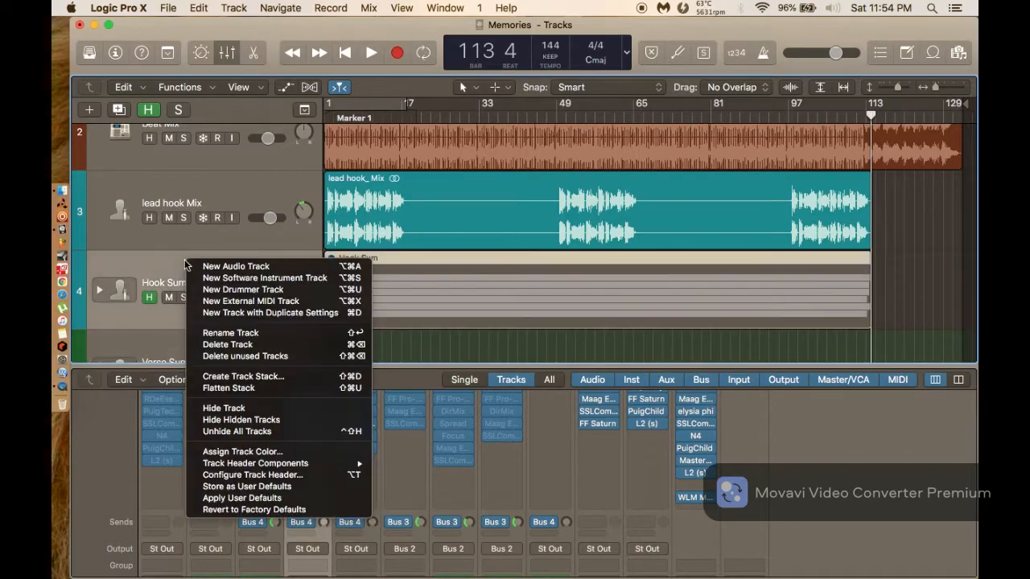
left_click(224, 408)
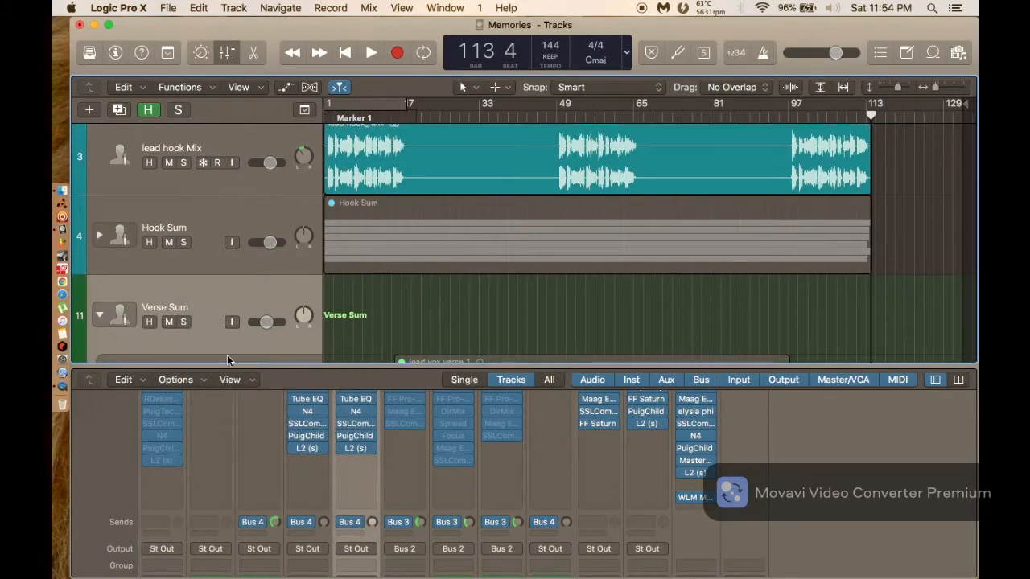
Collapse the Verse Sum track stack.
scroll(127, 269, "down", 3)
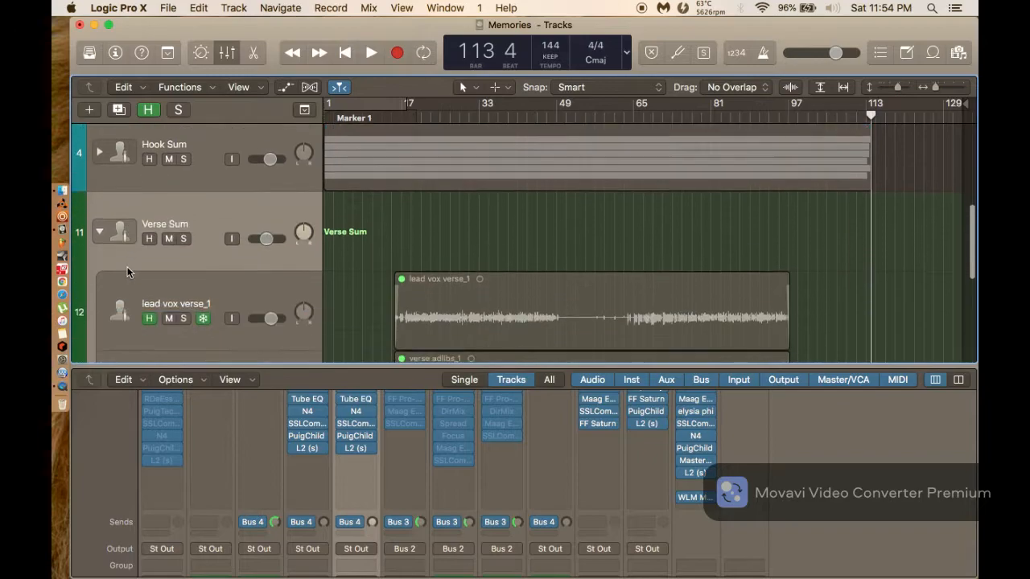
left_click(100, 233)
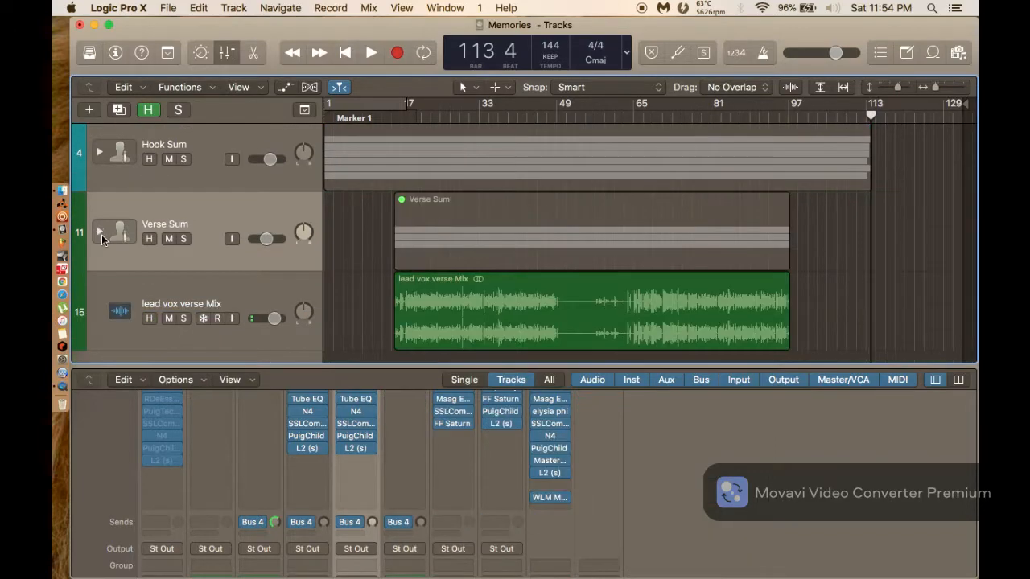
scroll(164, 211, "down", 1)
scroll(163, 210, "up", 3)
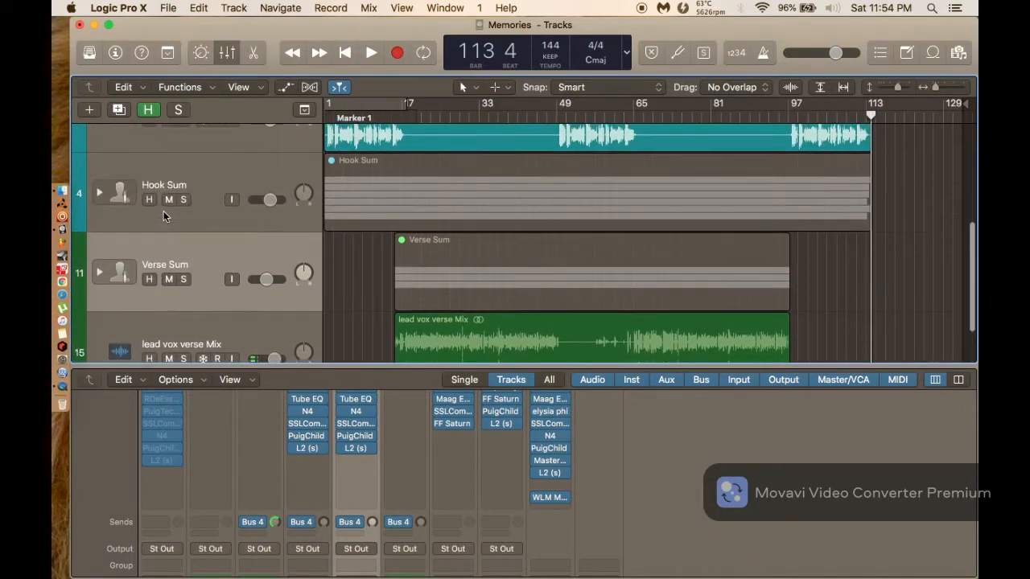
Move the lead vox verse Mix track directly below the lead hook Mix track.
left_click_drag(264, 324, 256, 141)
scroll(256, 145, "up", 5)
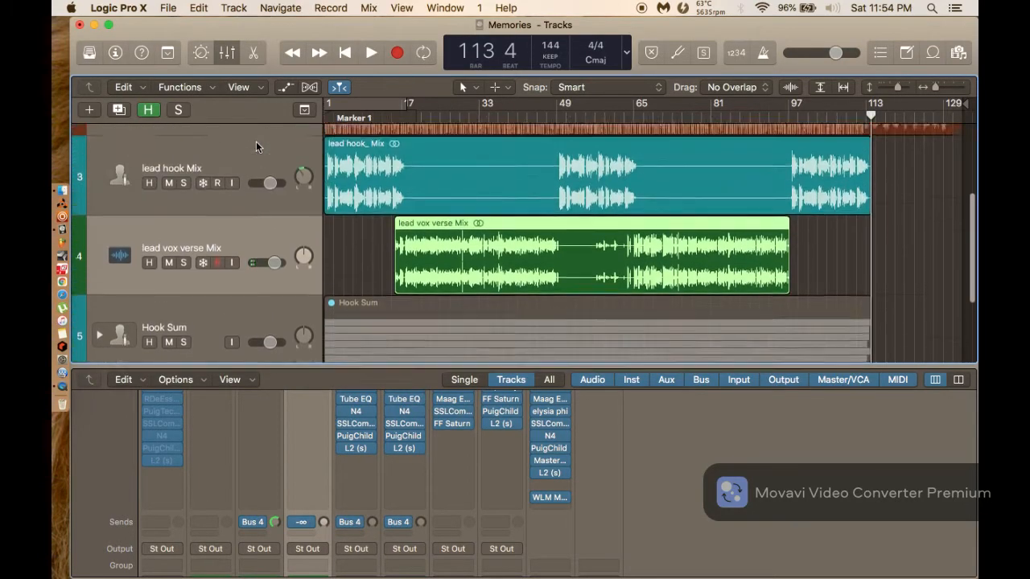
scroll(256, 144, "down", 2)
scroll(256, 141, "down", 1)
scroll(256, 141, "up", 2)
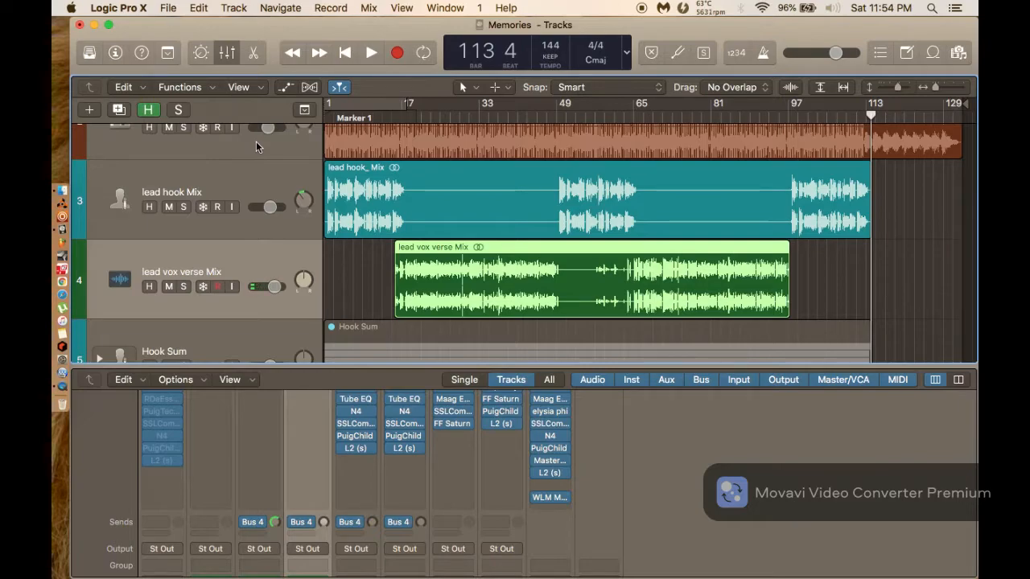
scroll(244, 262, "down", 1)
scroll(244, 263, "down", 2)
Stop displaying hidden tracks and hide the beat_1 track.
scroll(244, 262, "up", 5)
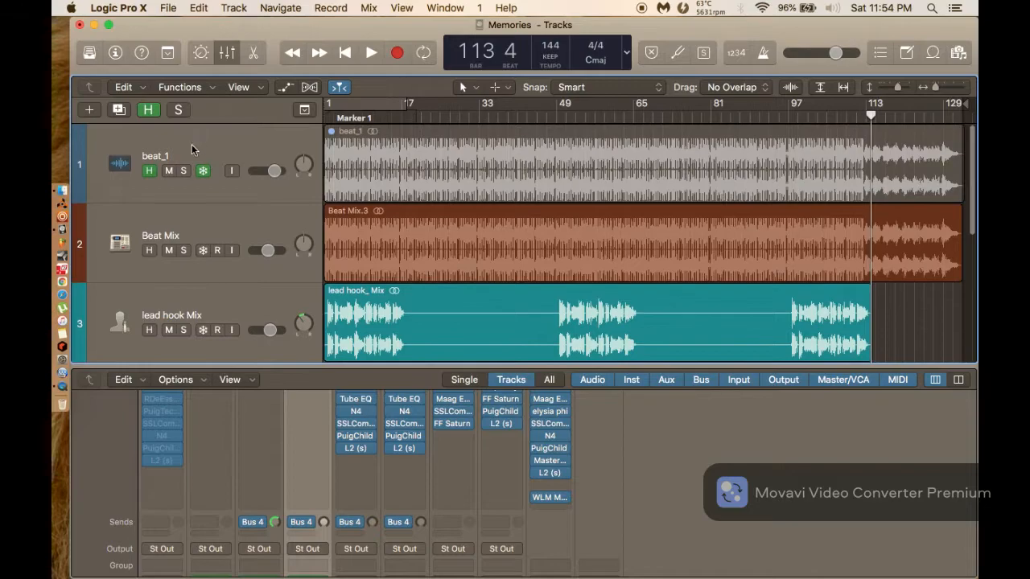
right_click(185, 157)
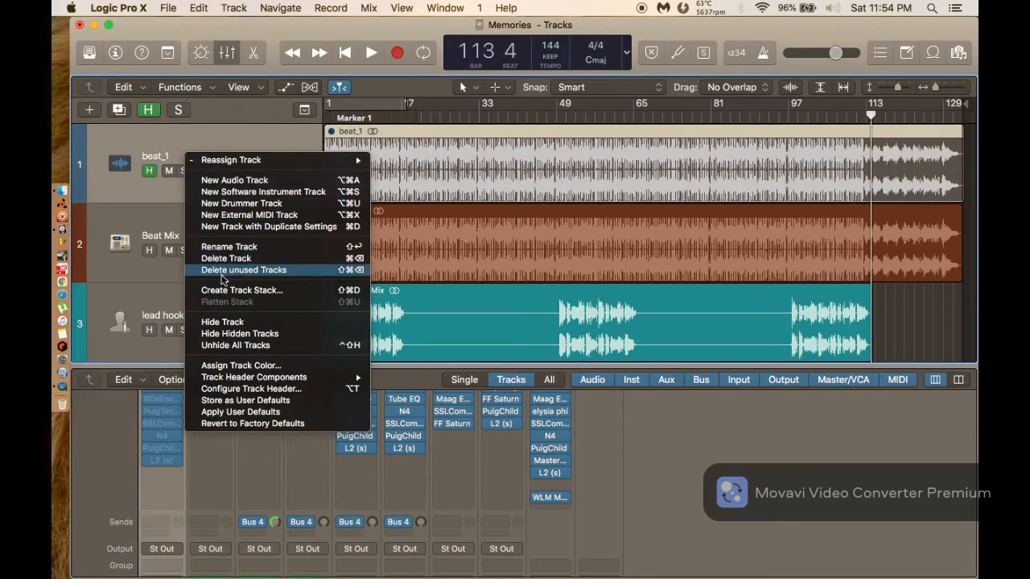
left_click(221, 322)
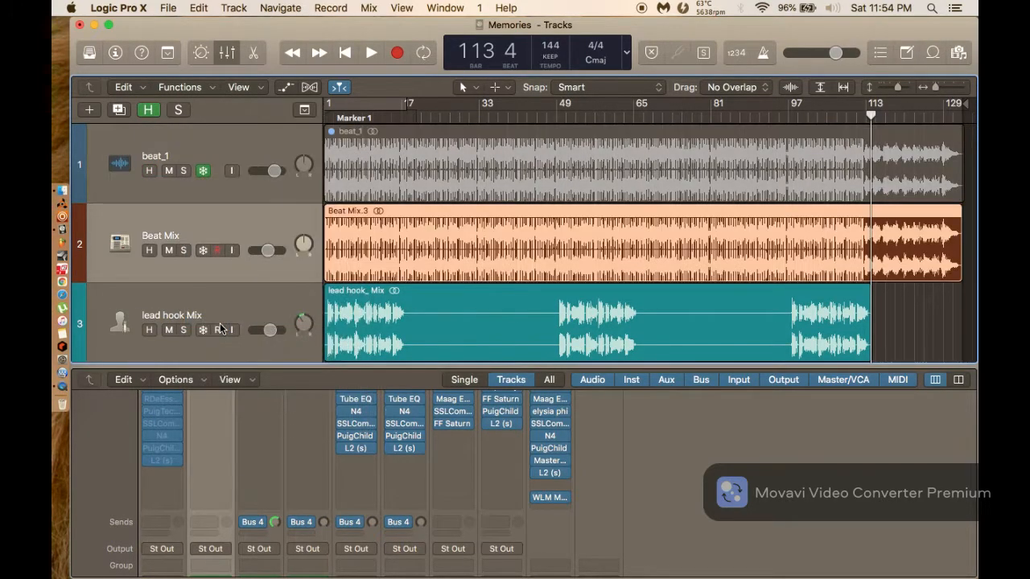
left_click(152, 115)
right_click(176, 135)
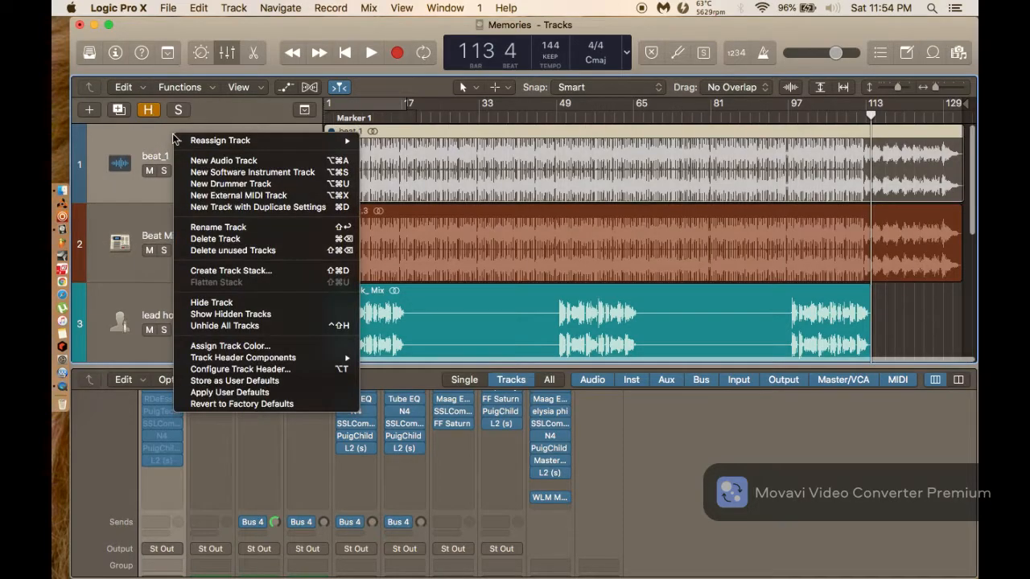
left_click(206, 301)
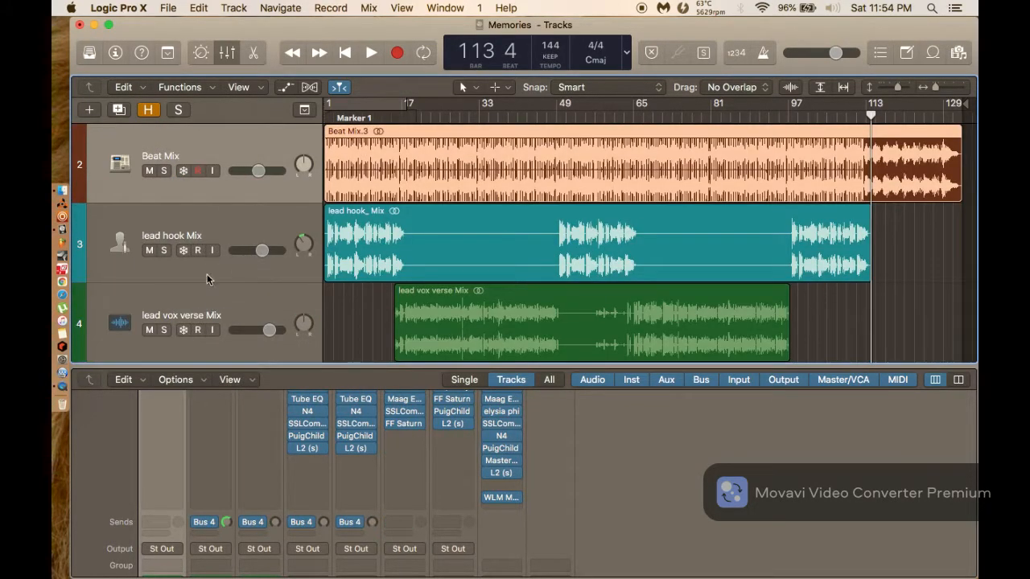
Hide the collapsed Hook Sum and Verse Sum track stacks.
scroll(207, 271, "down", 5)
right_click(166, 228)
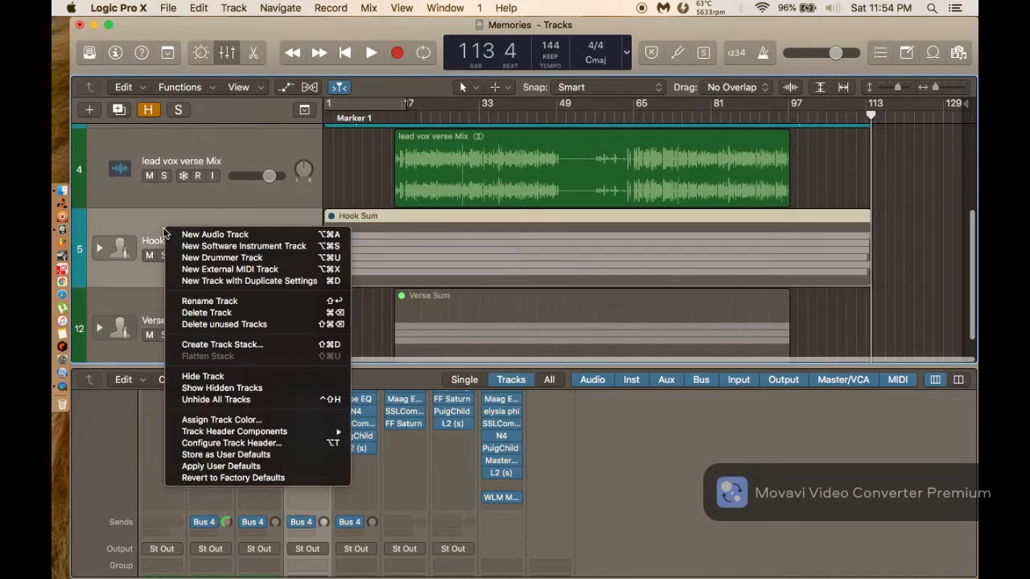
left_click(200, 379)
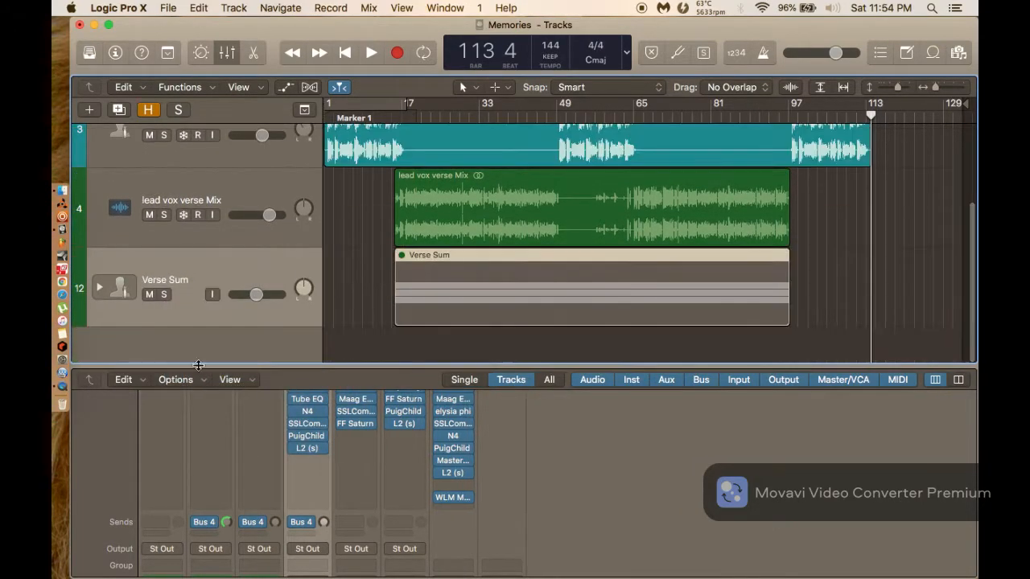
right_click(196, 248)
left_click(165, 249)
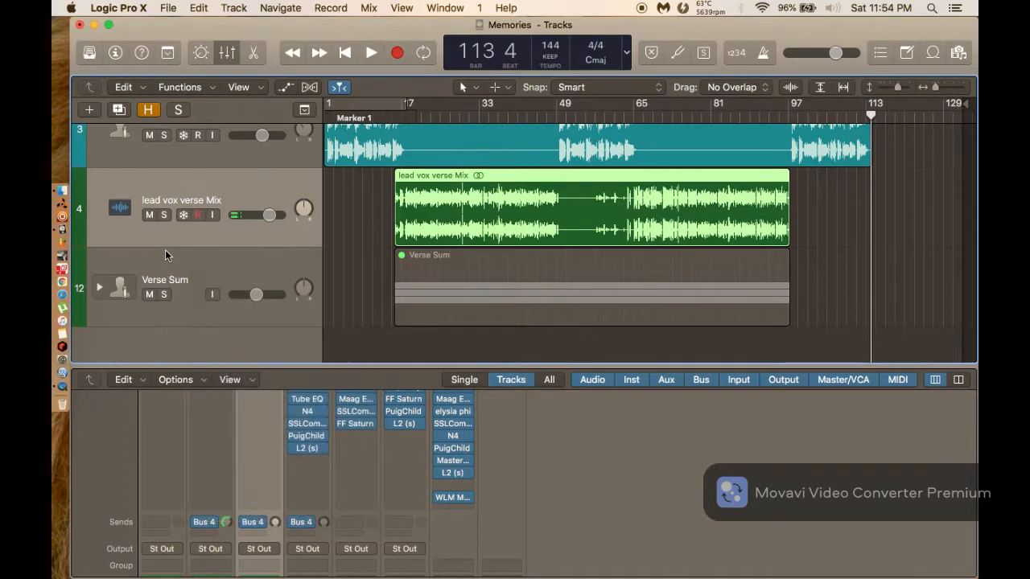
right_click(165, 249)
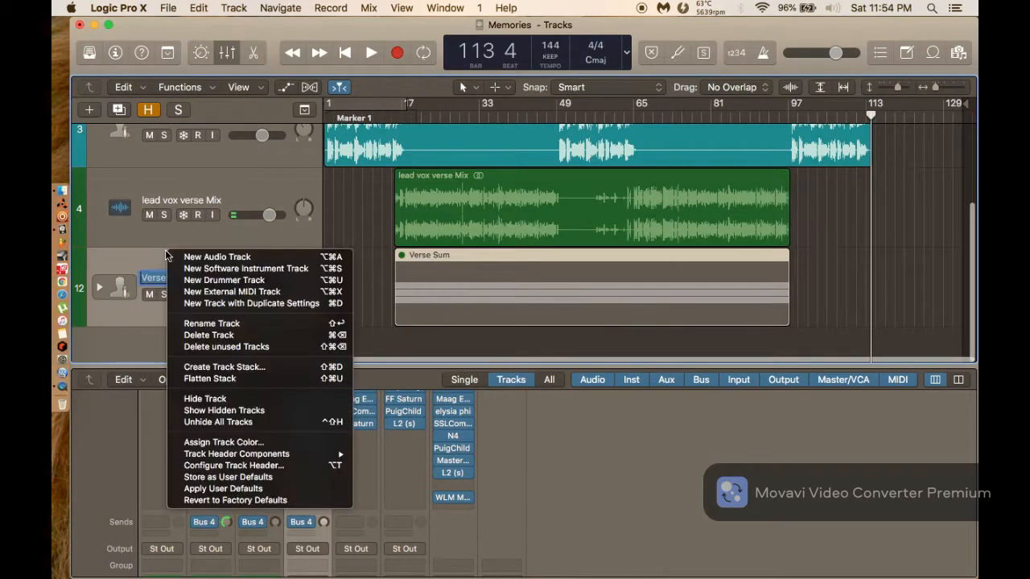
left_click(207, 398)
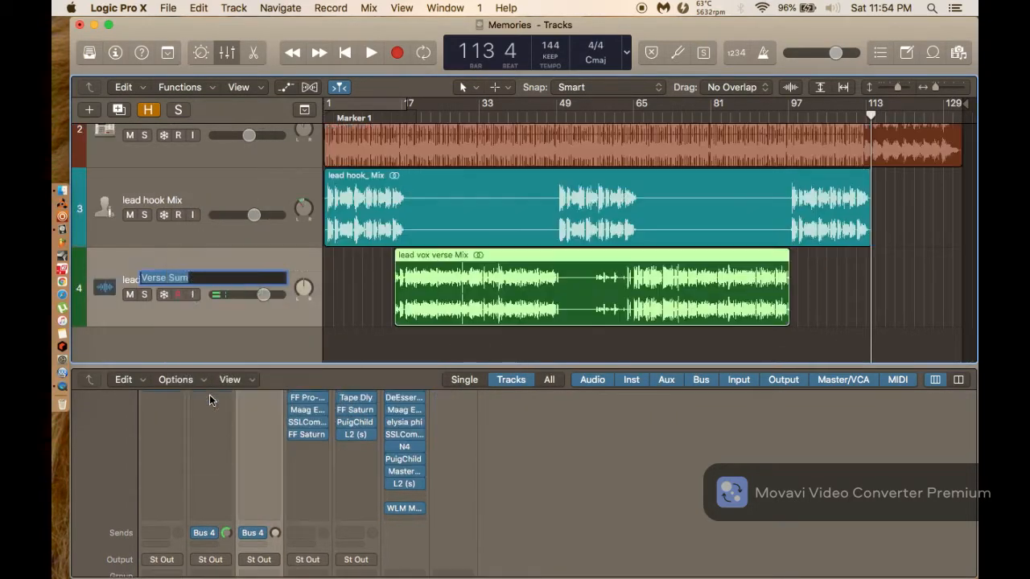
left_click(224, 258)
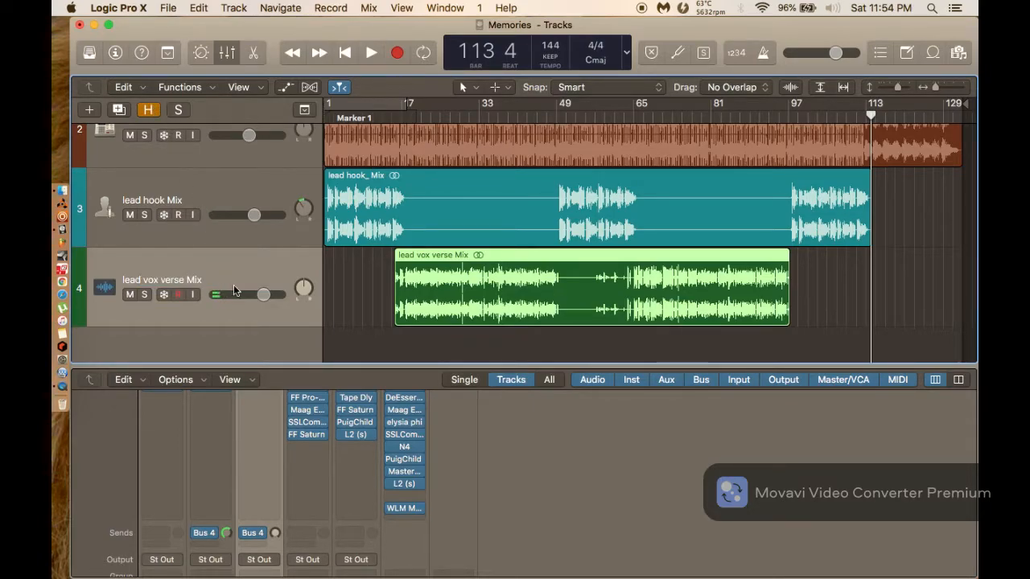
Examine the remaining mix tracks and their send automation with the mixer temporarily closed.
scroll(233, 286, "up", 2)
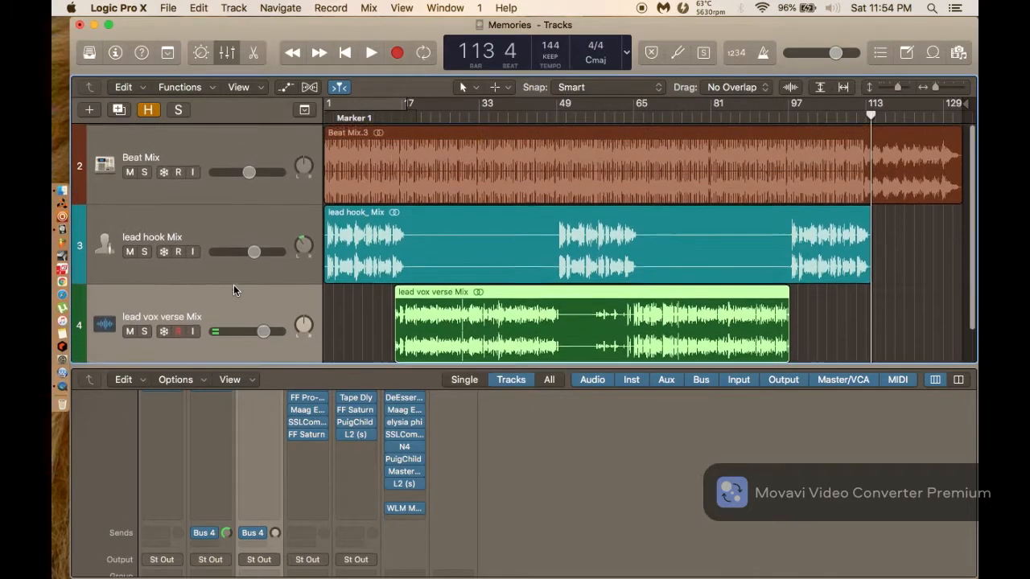
key("x")
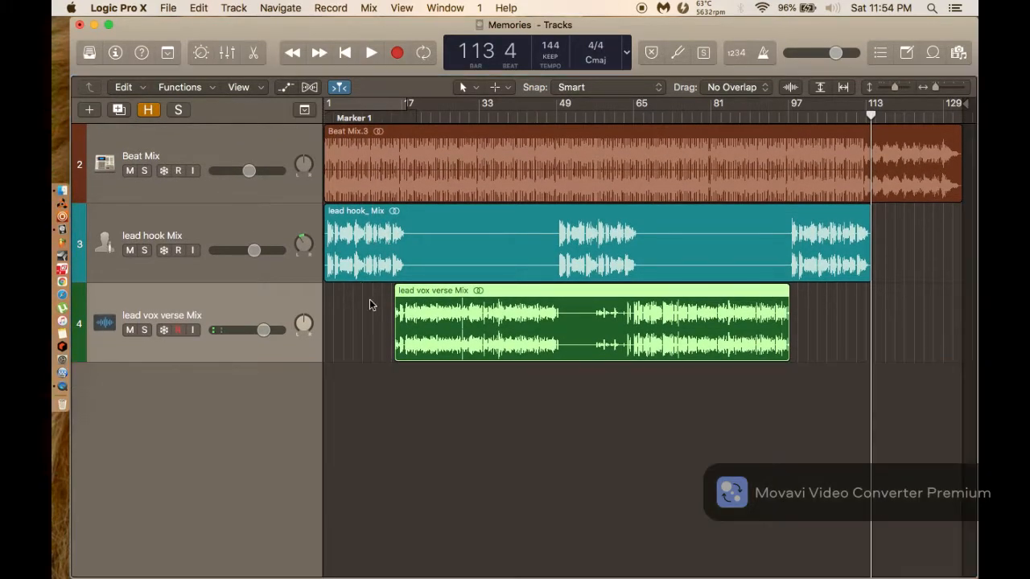
key("a")
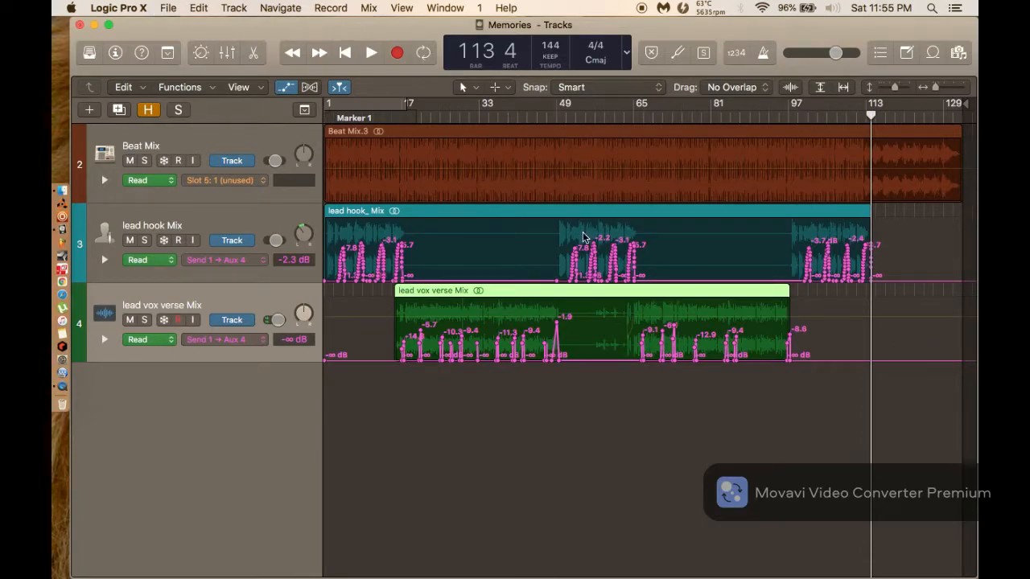
key("a")
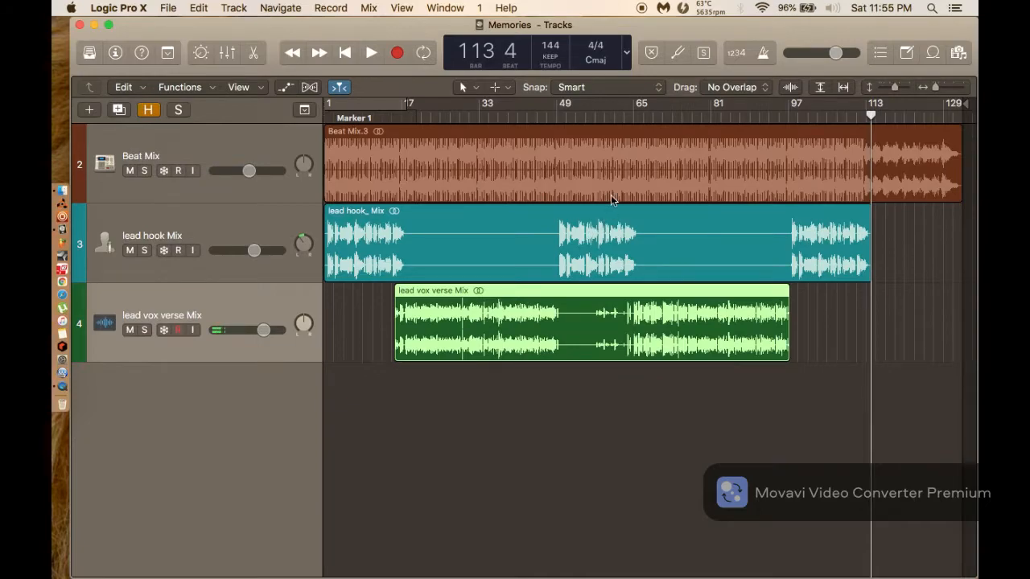
key("x")
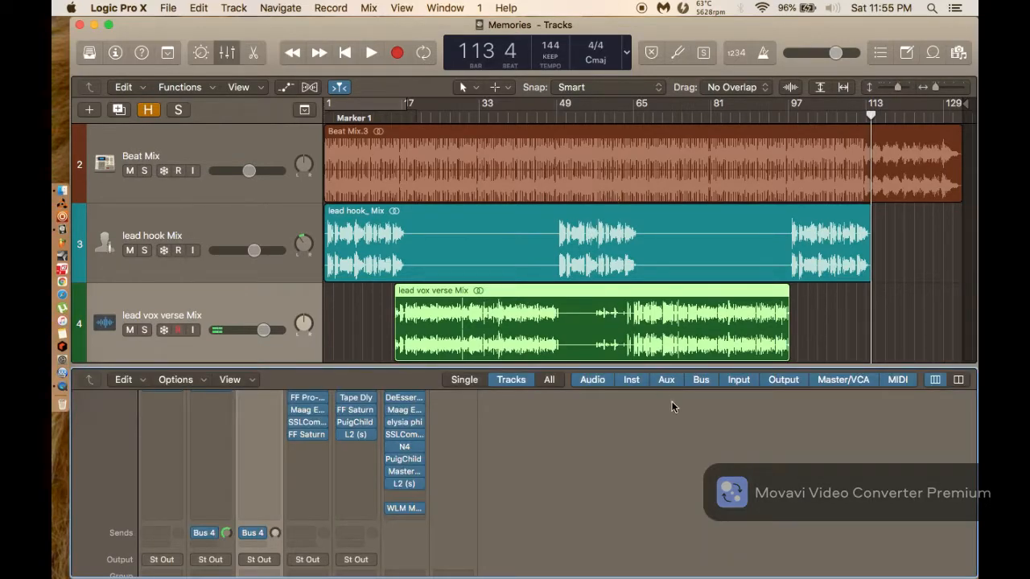
Display the track automation and lower the lead hook Mix channel's Bus 4 send to −∞ dB.
scroll(227, 510, "down", 5)
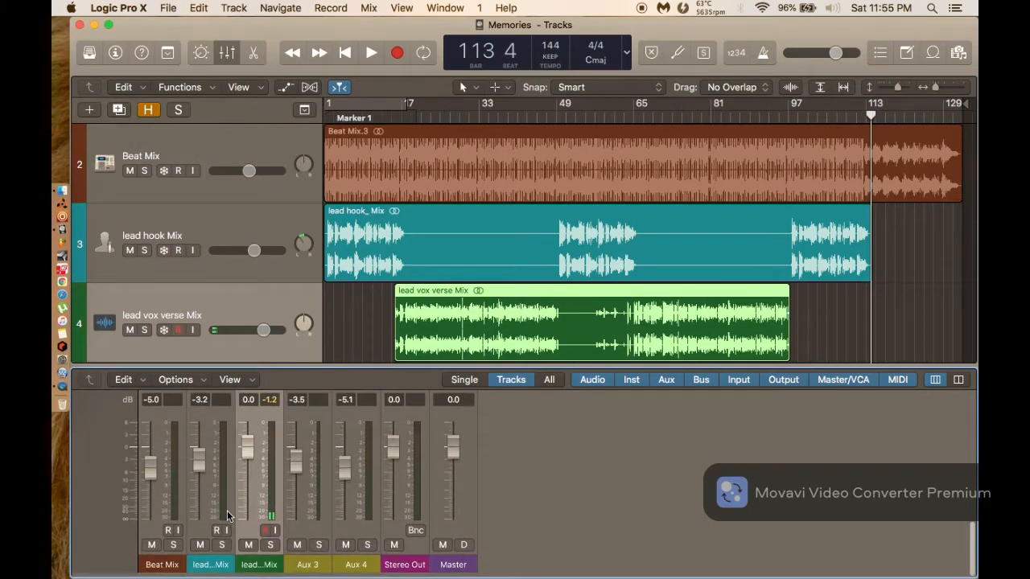
left_click(227, 517)
scroll(227, 515, "up", 5)
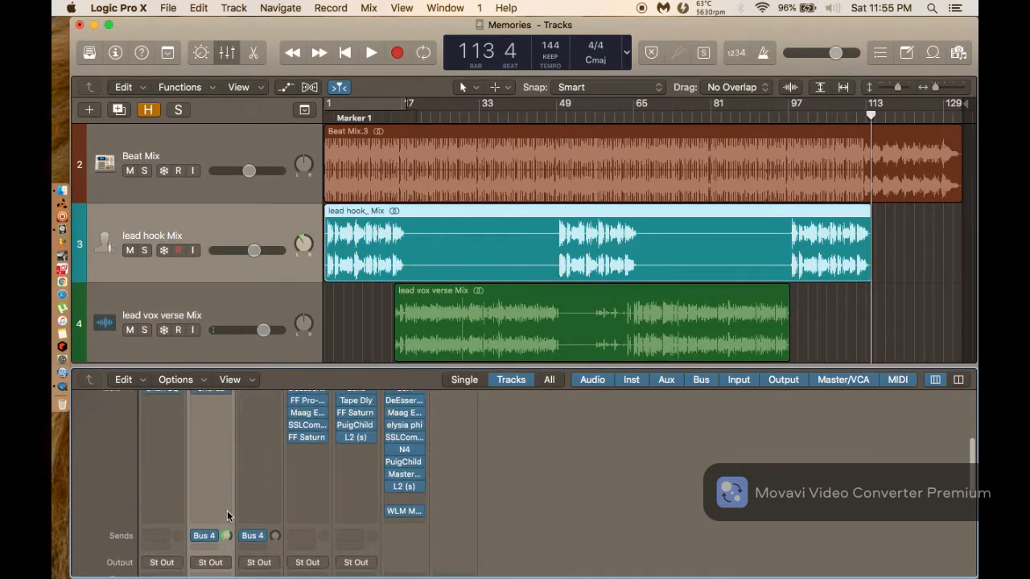
key("a")
scroll(227, 516, "down", 3)
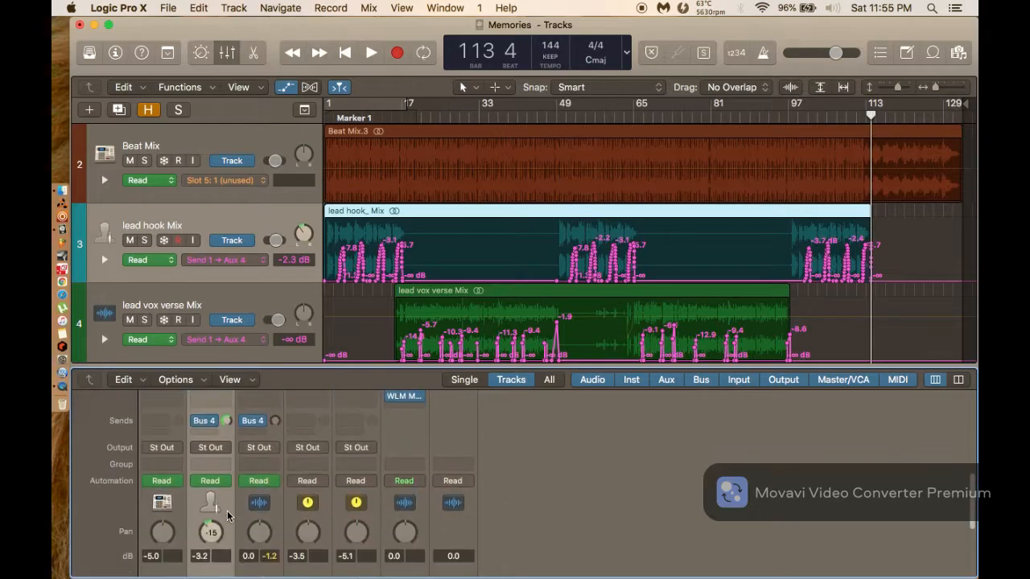
left_click_drag(227, 420, 214, 572)
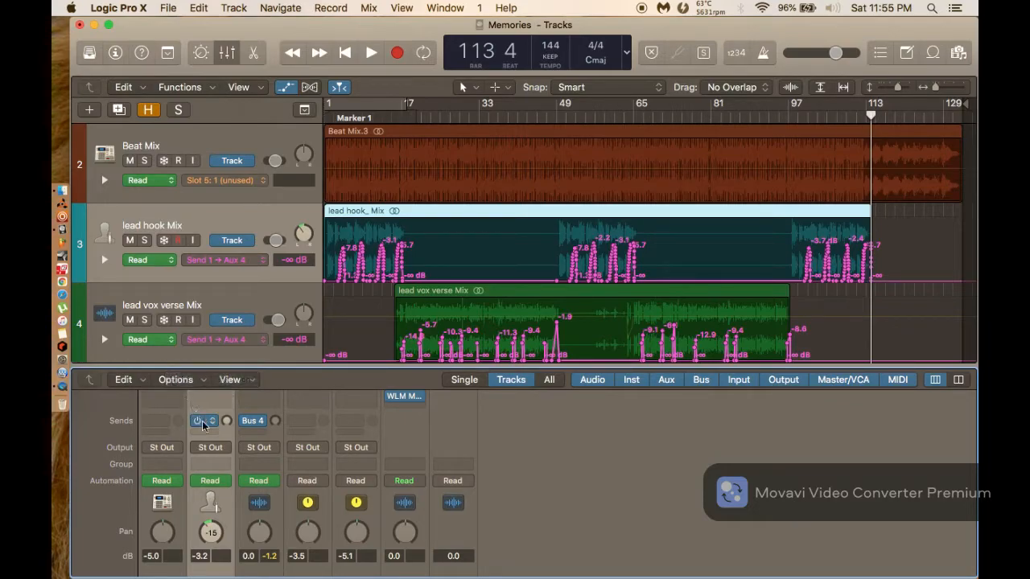
Examine the effects, sends and fader levels of the lead hook Mix, lead vox verse Mix and aux channels in the mixer.
scroll(230, 510, "up", 5)
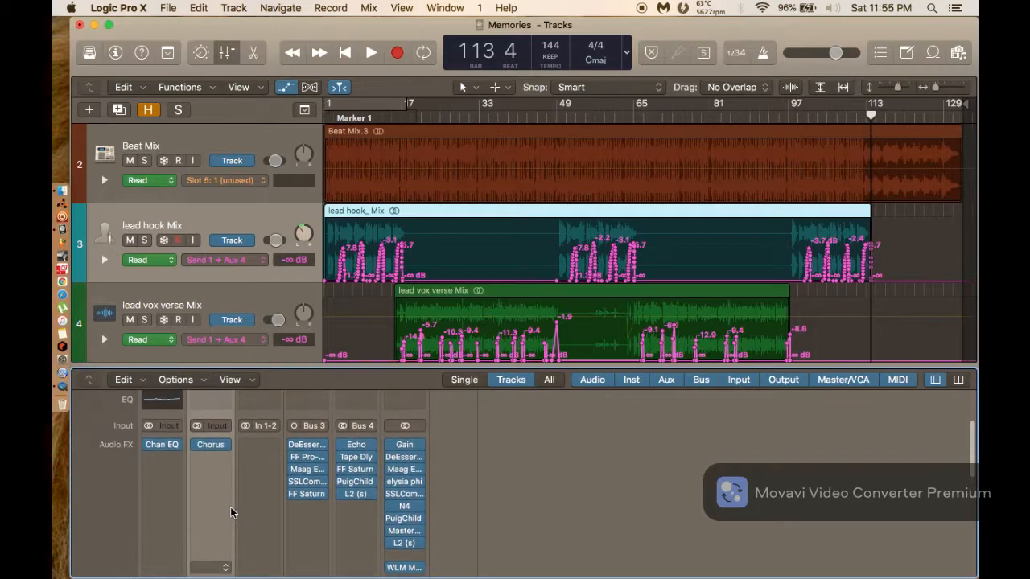
scroll(230, 504, "down", 10)
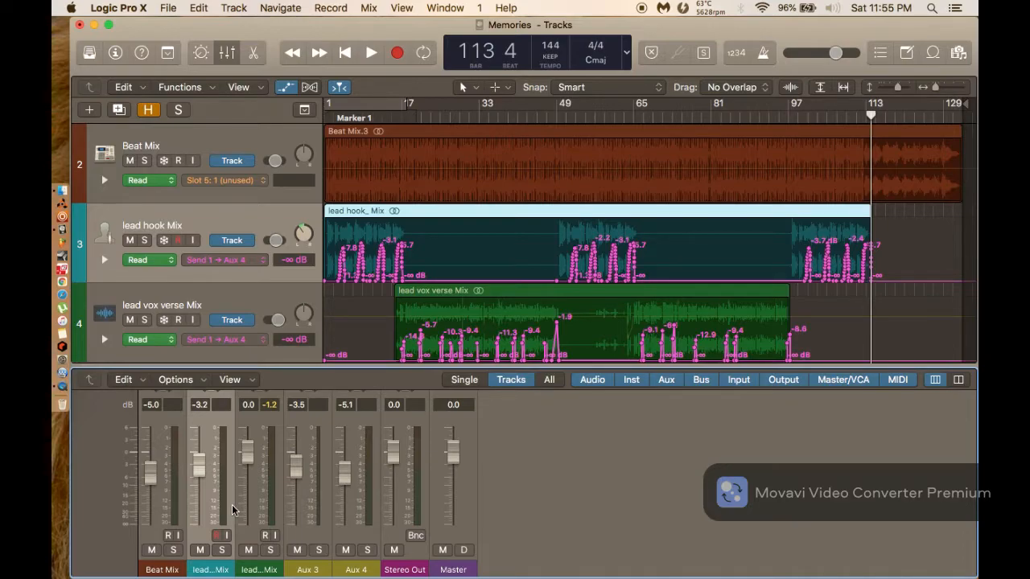
scroll(232, 504, "up", 5)
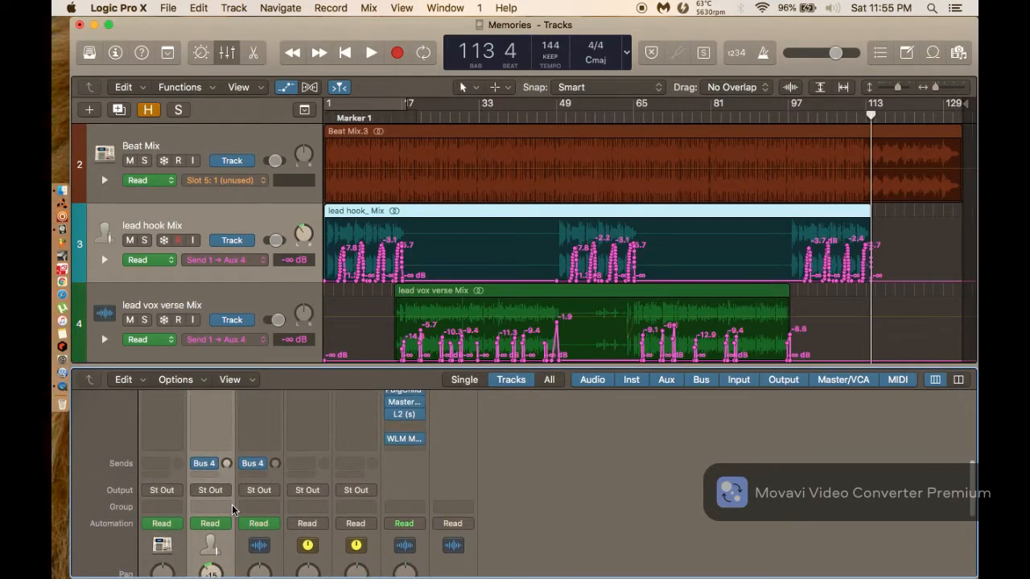
scroll(231, 505, "up", 5)
scroll(232, 499, "down", 8)
scroll(231, 489, "down", 5)
left_click(280, 481)
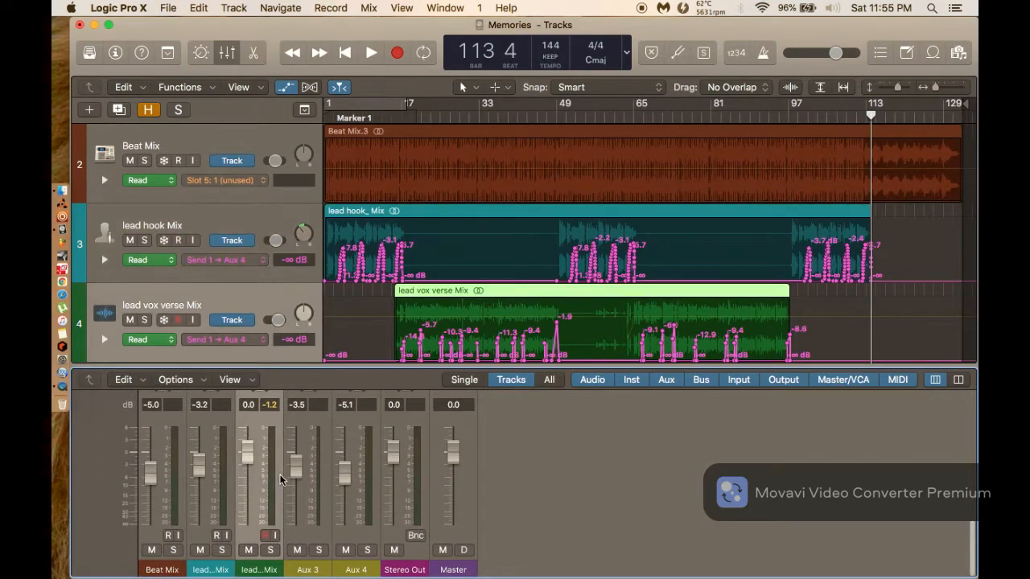
scroll(277, 485, "up", 5)
scroll(277, 483, "down", 5)
scroll(449, 171, "down", 2)
scroll(449, 171, "up", 2)
scroll(449, 173, "down", 2)
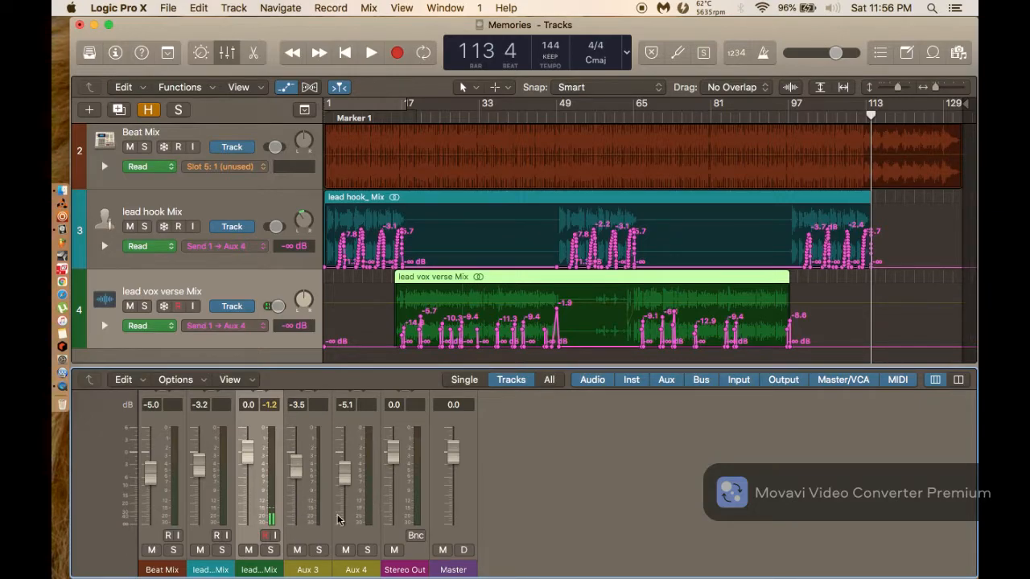
scroll(374, 494, "up", 10)
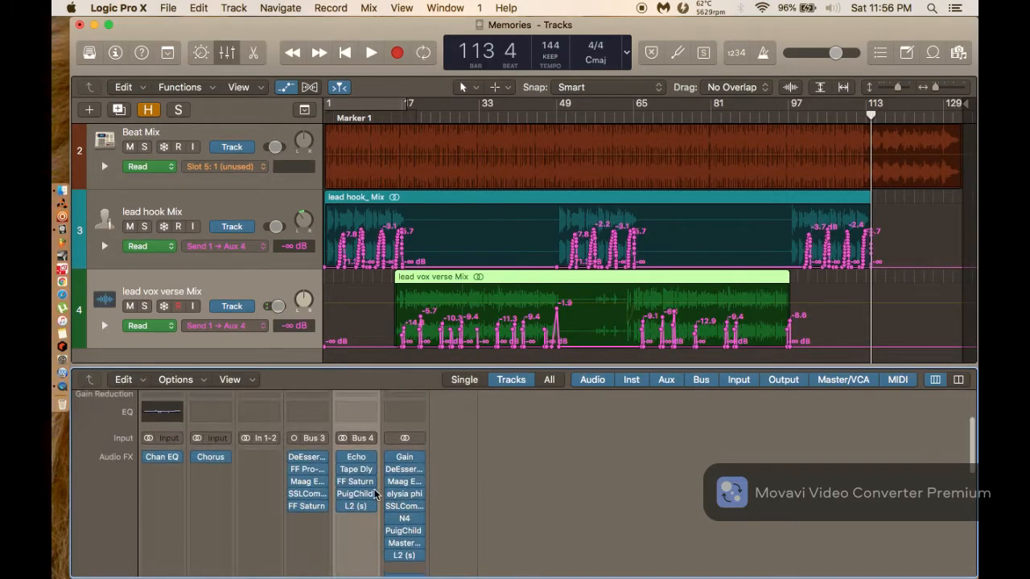
Add a Bus 5 send to the lead hook Mix and lead vox verse Mix channels.
scroll(375, 494, "down", 10)
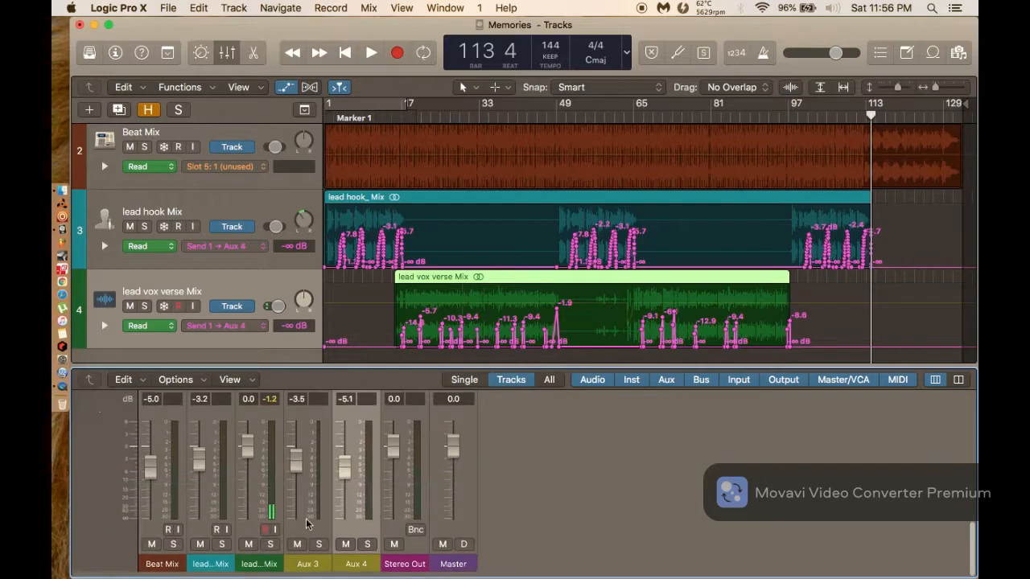
left_click(230, 480)
scroll(234, 481, "up", 6)
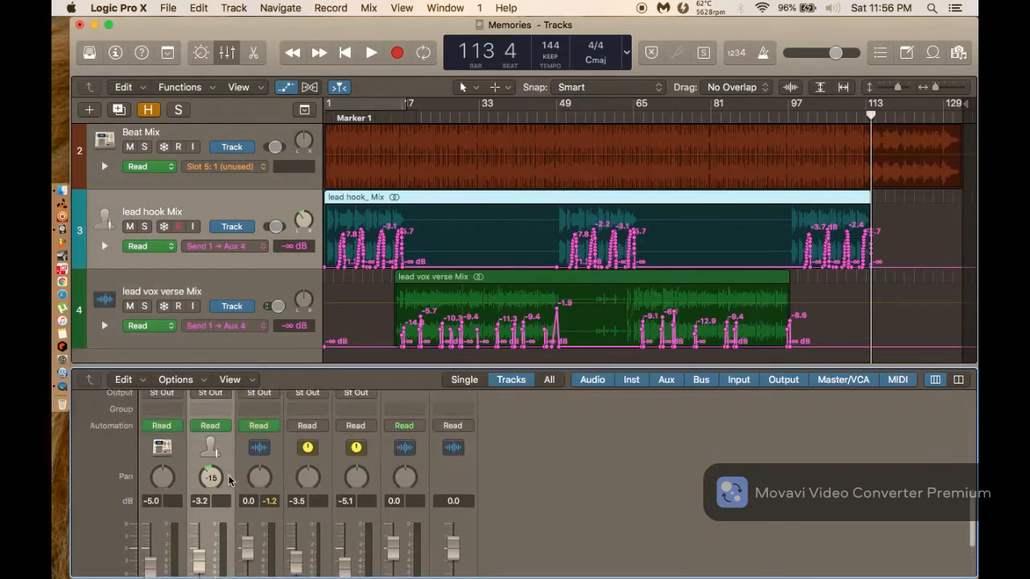
scroll(233, 481, "up", 3)
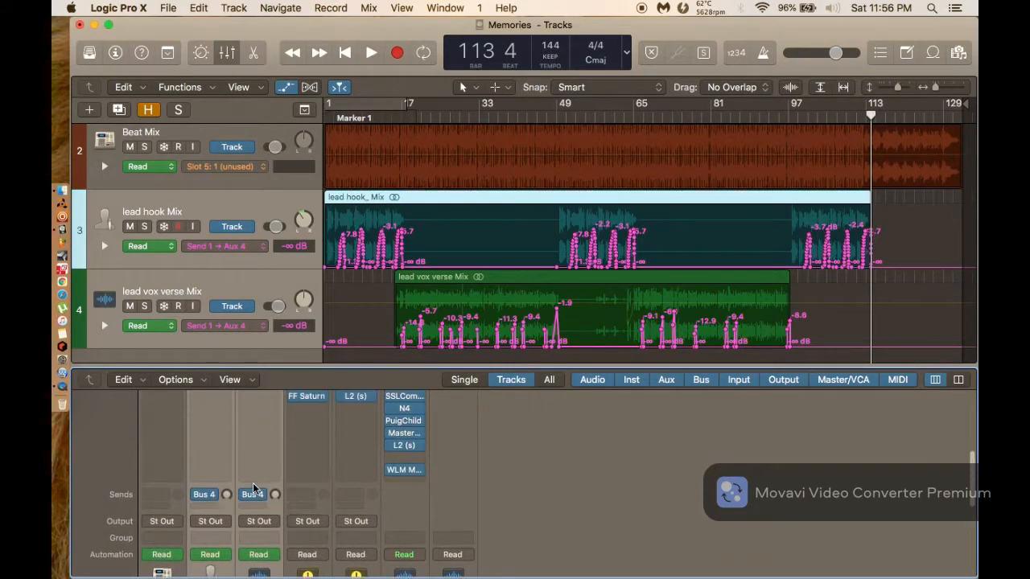
left_click(213, 508)
mouse_move(221, 524)
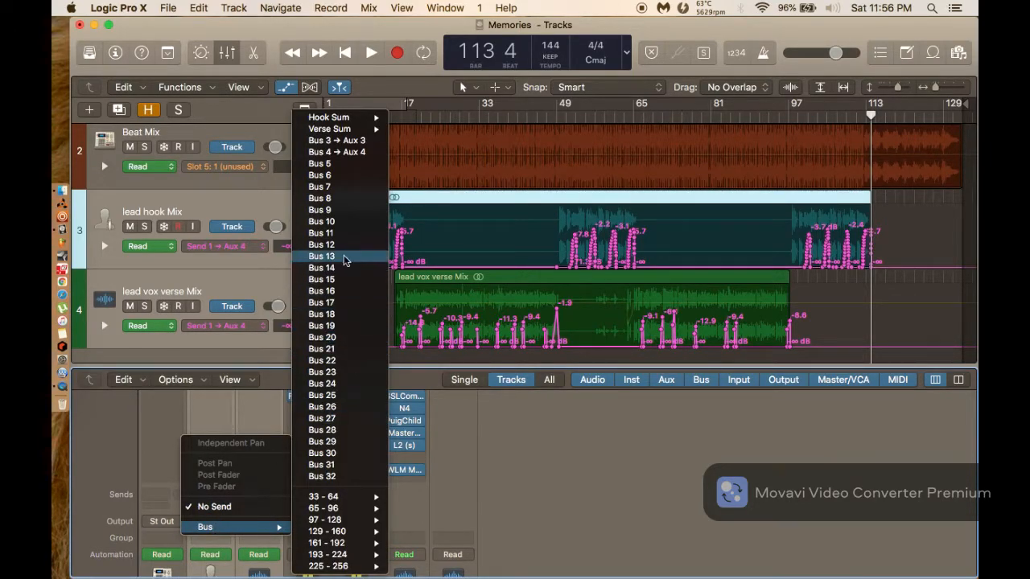
left_click(356, 167)
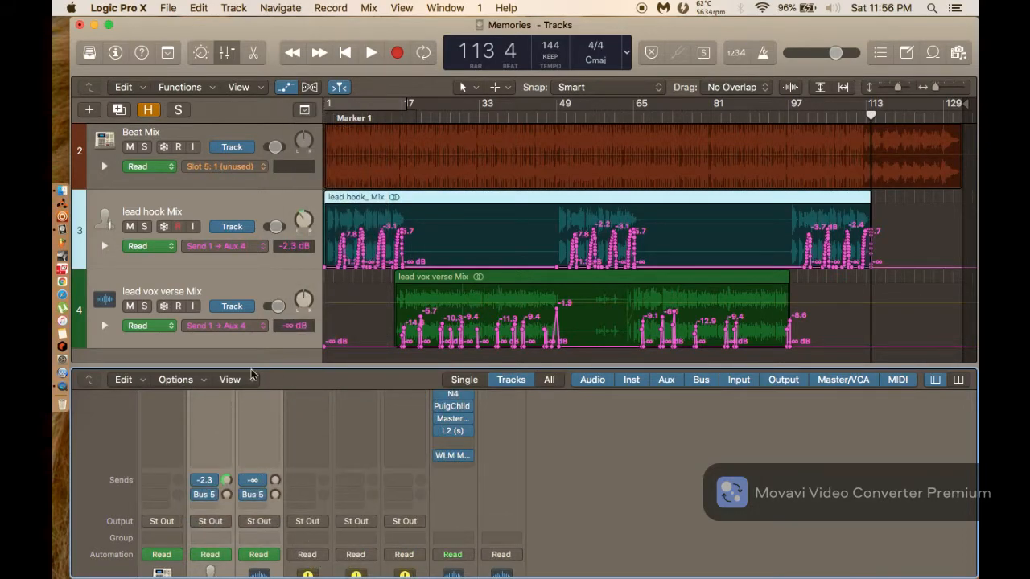
left_click(226, 504)
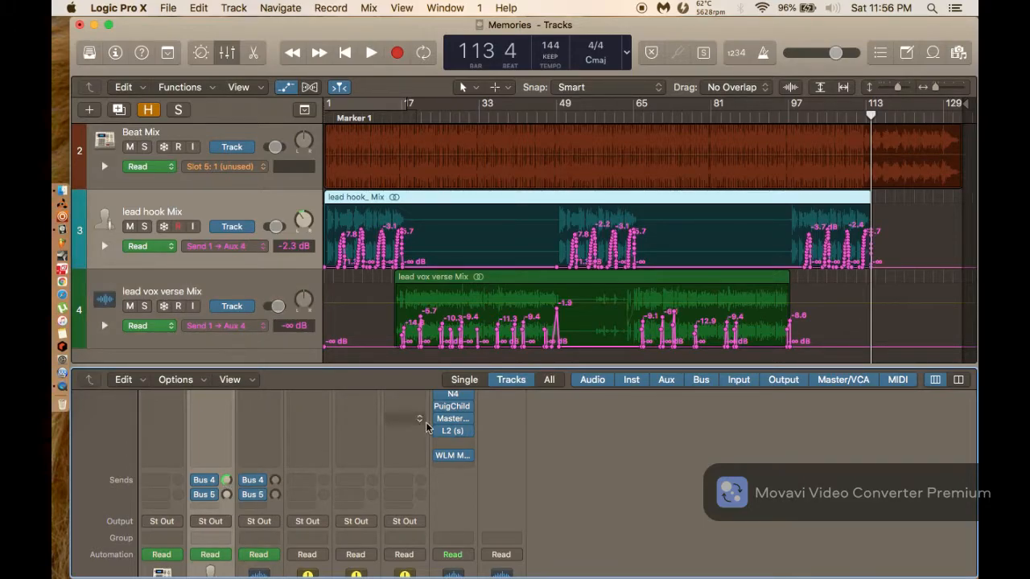
Load the user channel strip setting 30/15 Villa Plate on the Bus 5 aux channel.
scroll(412, 451, "up", 5)
left_click(407, 467)
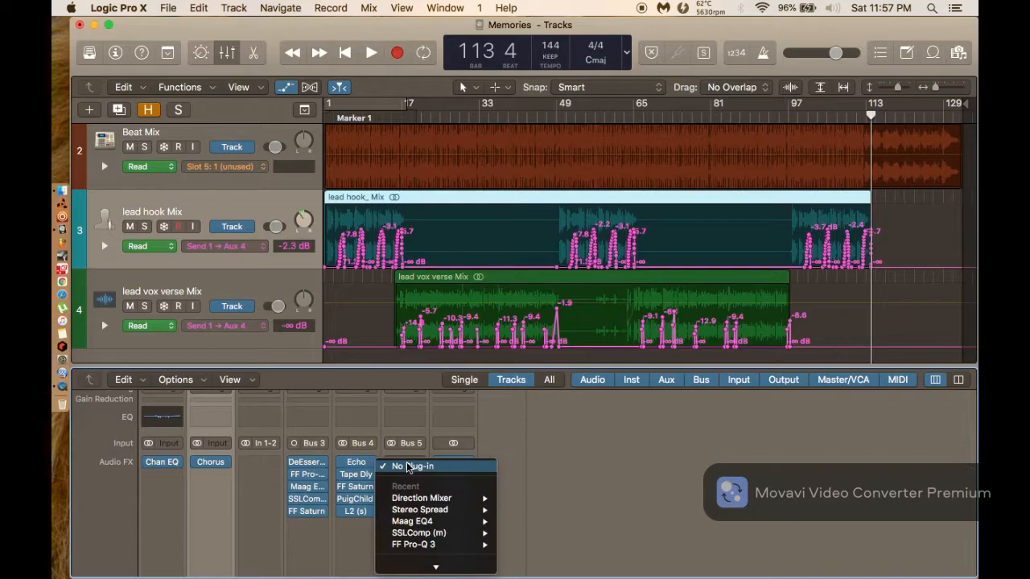
left_click(525, 430)
scroll(415, 444, "up", 3)
scroll(415, 445, "up", 1)
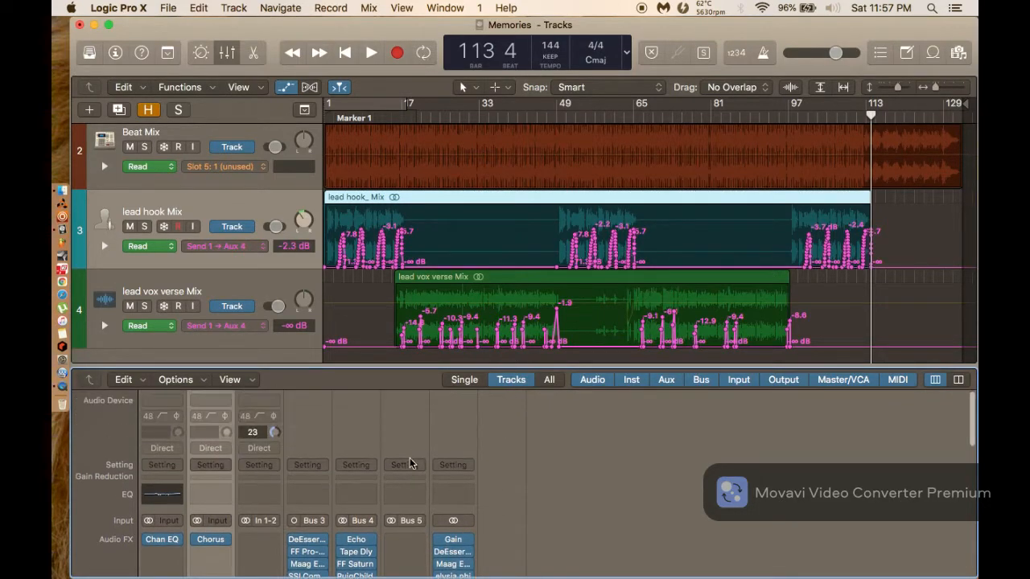
left_click(409, 463)
mouse_move(430, 486)
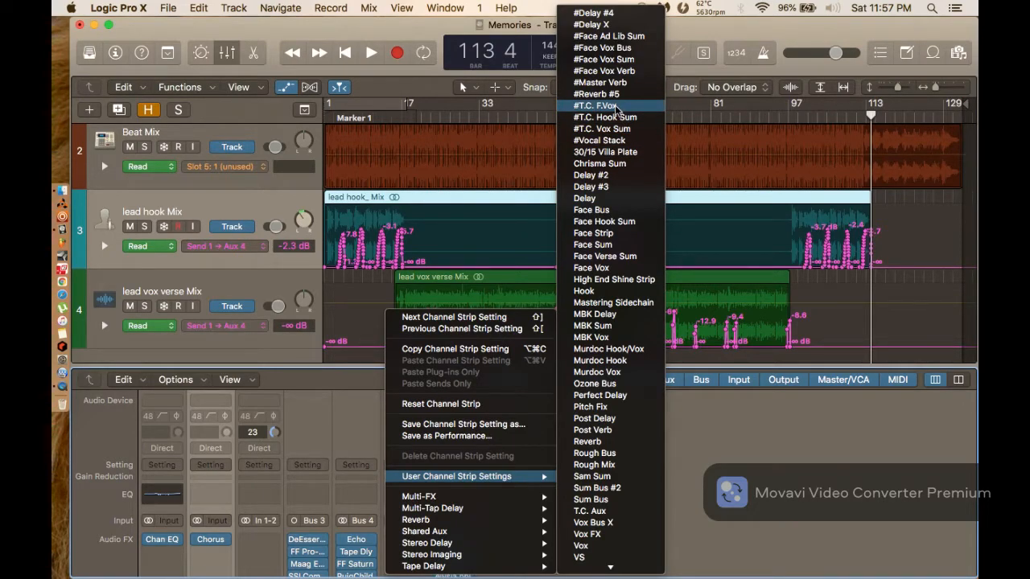
left_click(620, 155)
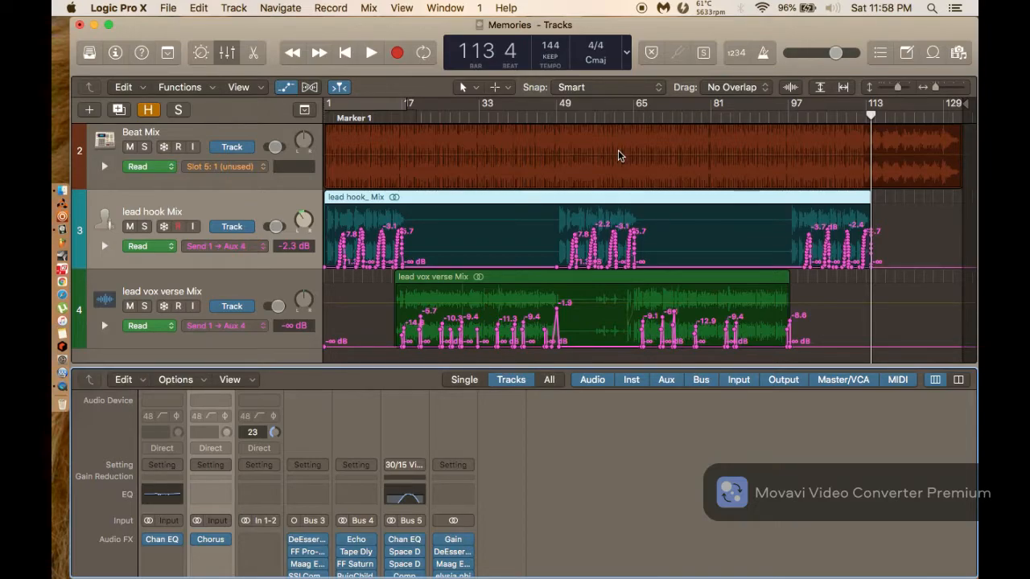
Play the song from the start with lead hook Mix soloed and raise its Bus 5 send level.
key("space")
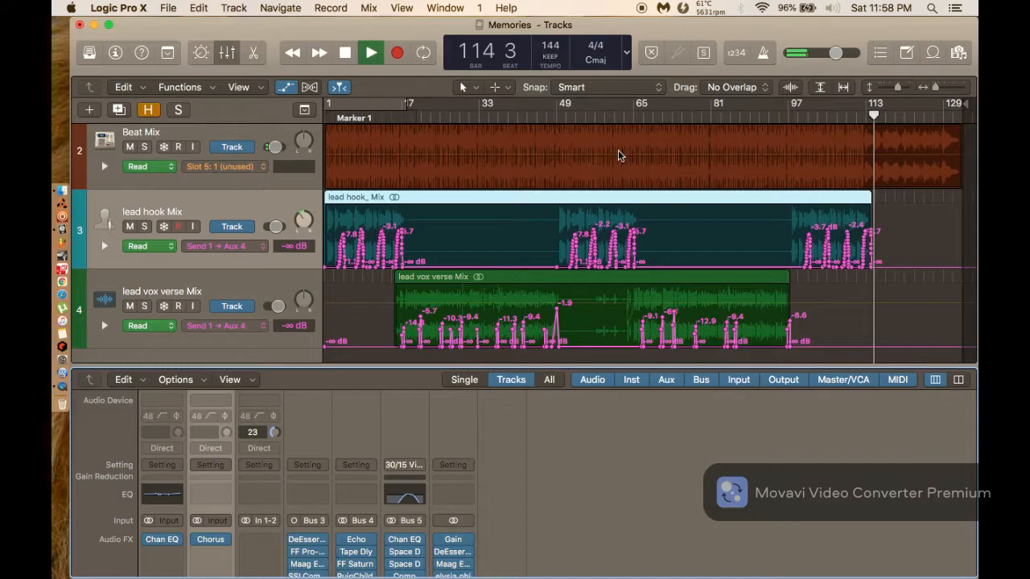
key("Return")
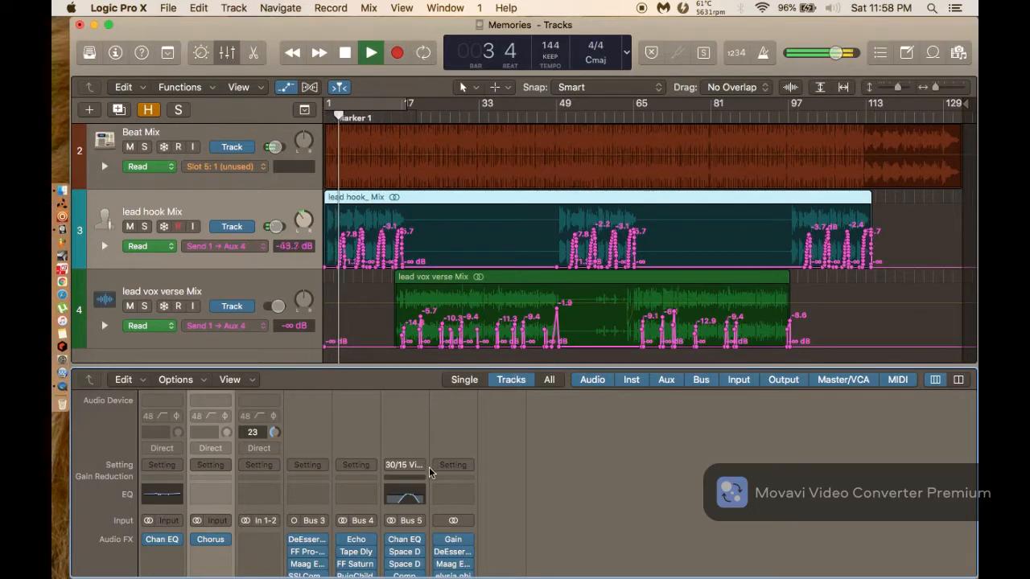
scroll(428, 467, "down", 10)
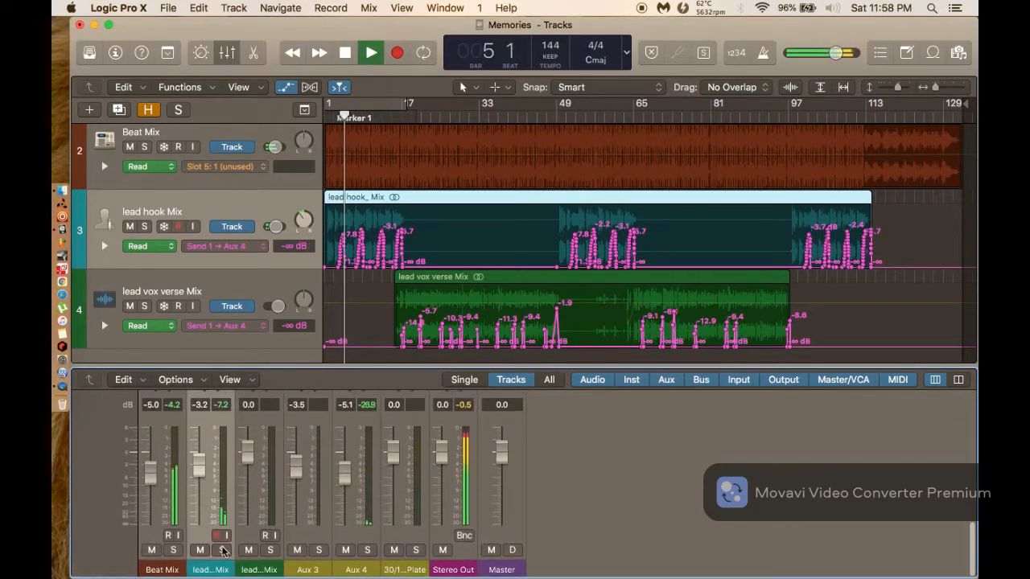
left_click(223, 550)
scroll(225, 540, "up", 6)
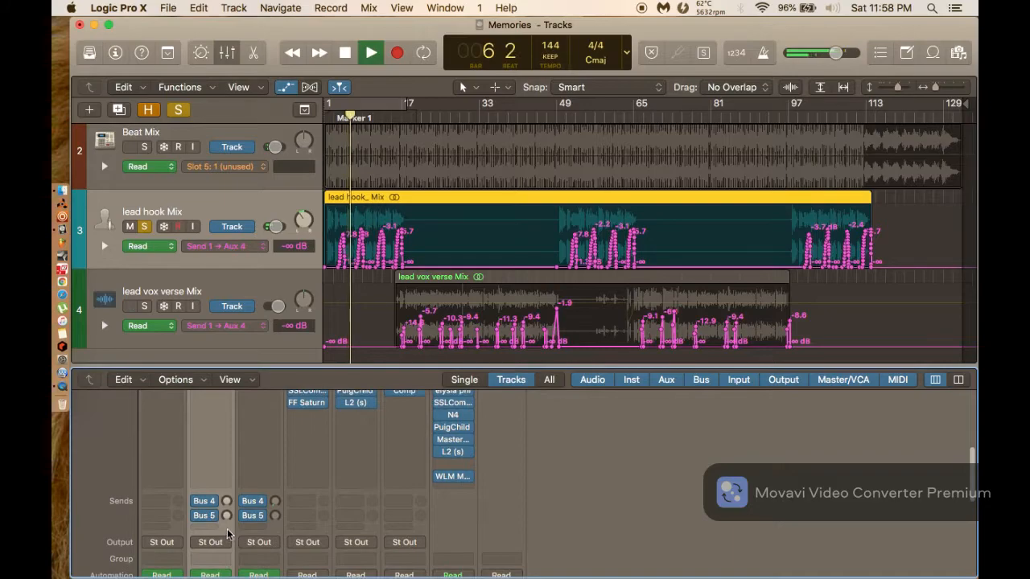
mouse_move(227, 499)
left_click_drag(227, 498, 223, 488)
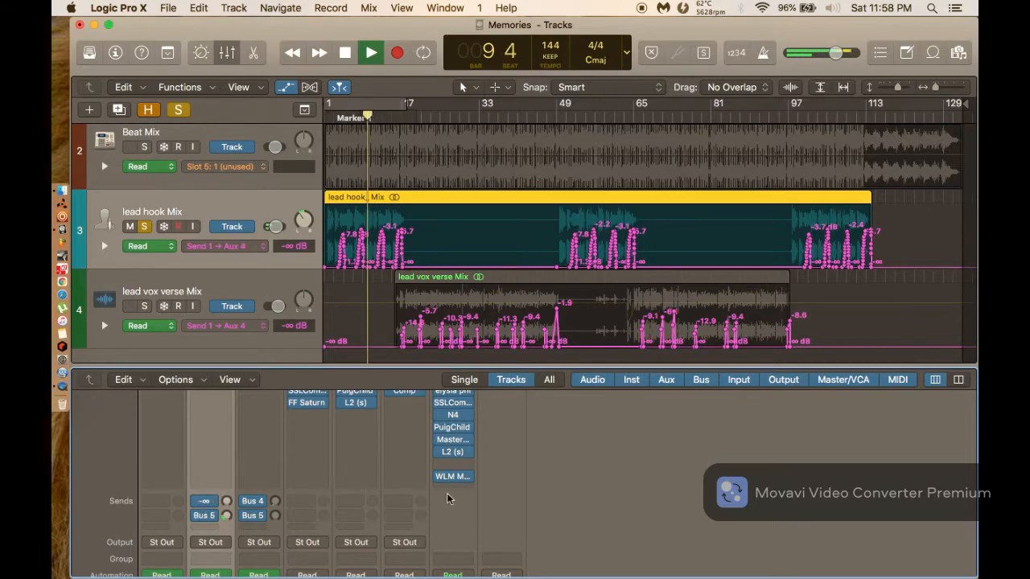
Stop playback and copy the L2 limiter from Aux 4 to the slot below Comp on the 30/15 Villa Plate aux.
scroll(448, 500, "down", 5)
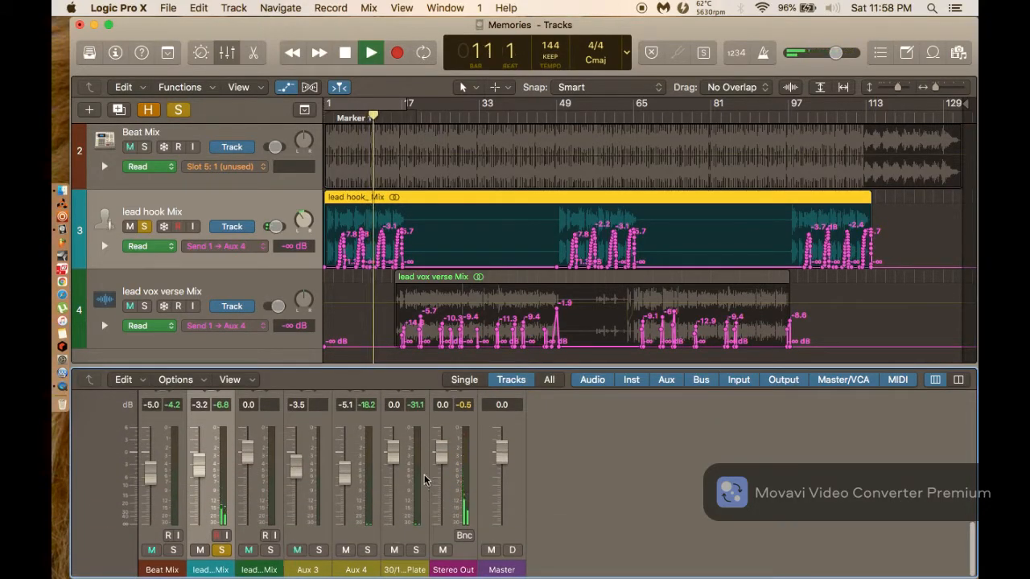
scroll(424, 475, "up", 10)
key("space")
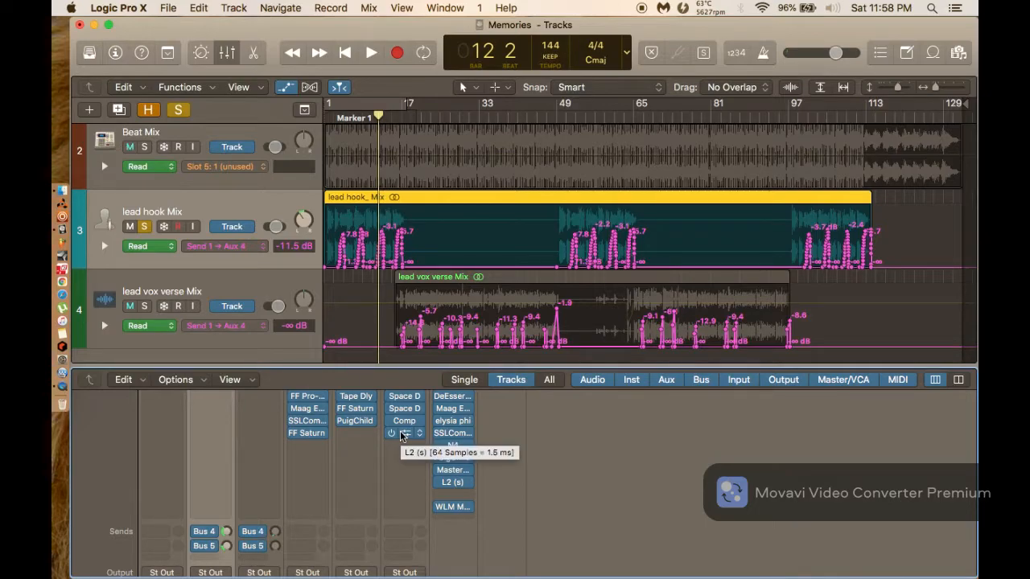
left_click_drag(359, 433, 408, 432)
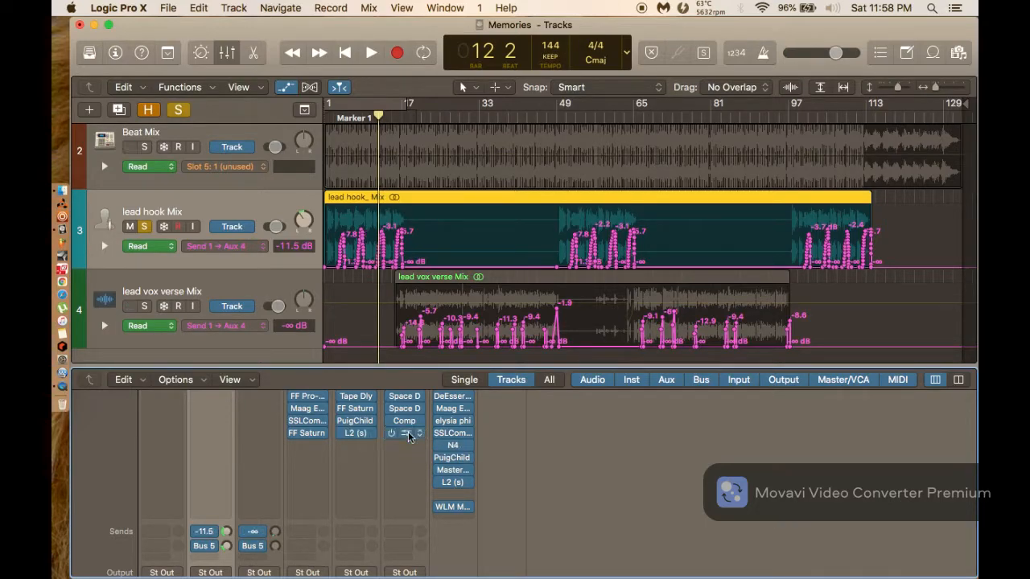
left_click(408, 433)
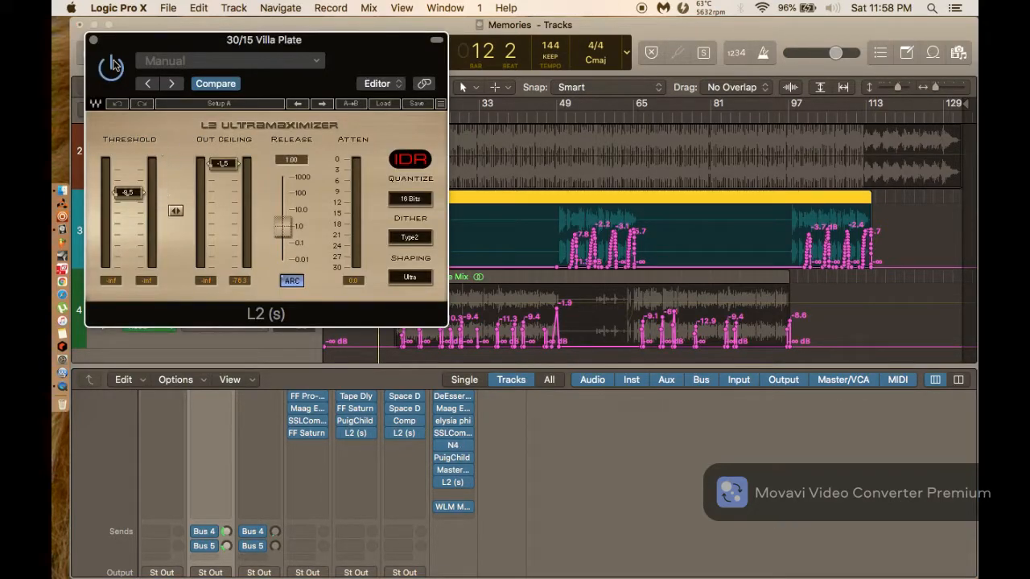
left_click(94, 40)
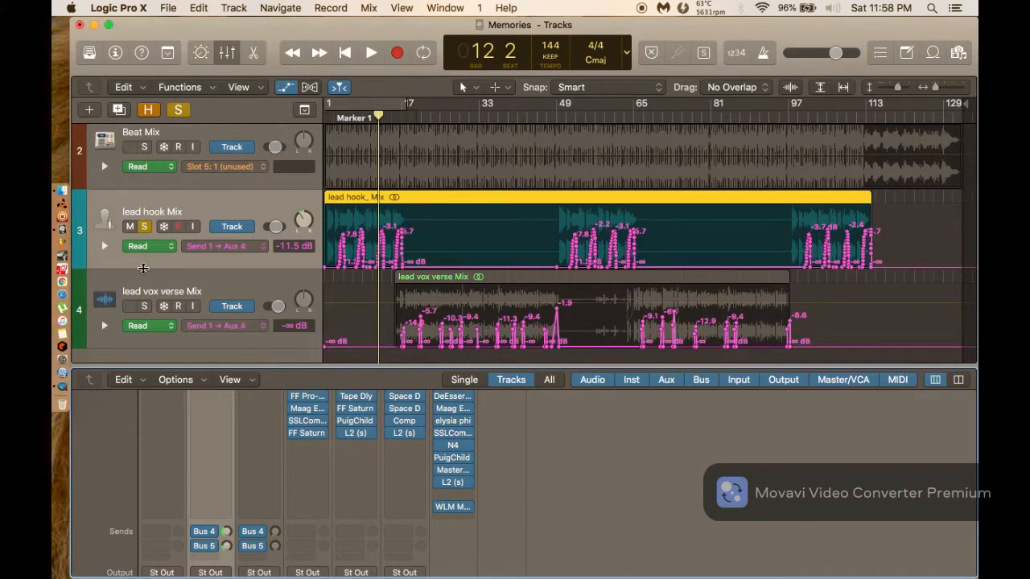
Audition the soloed hook with the plate reverb and set the 30/15 Villa Plate aux fader to −5.0 dB.
key("space")
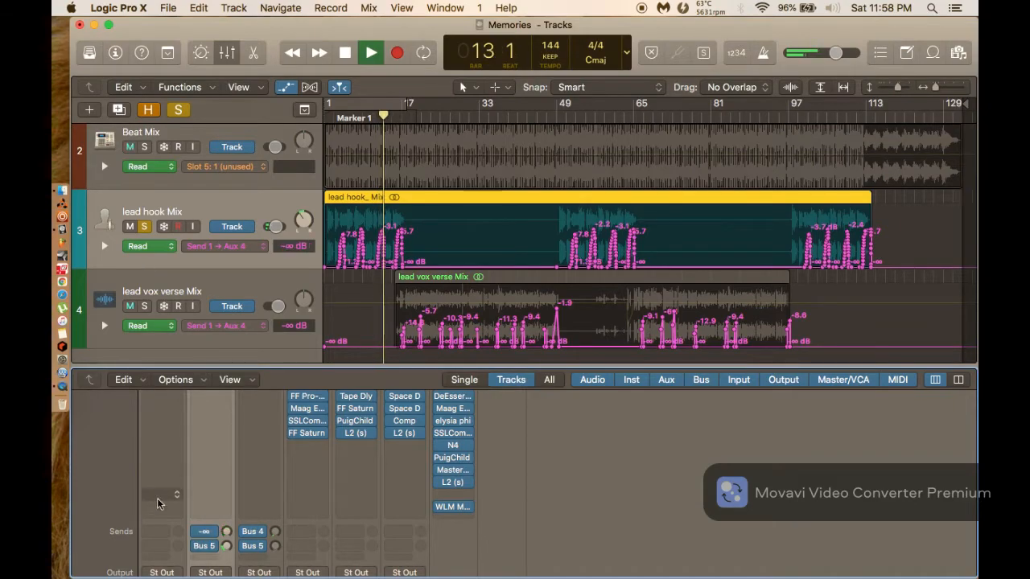
scroll(319, 479, "down", 5)
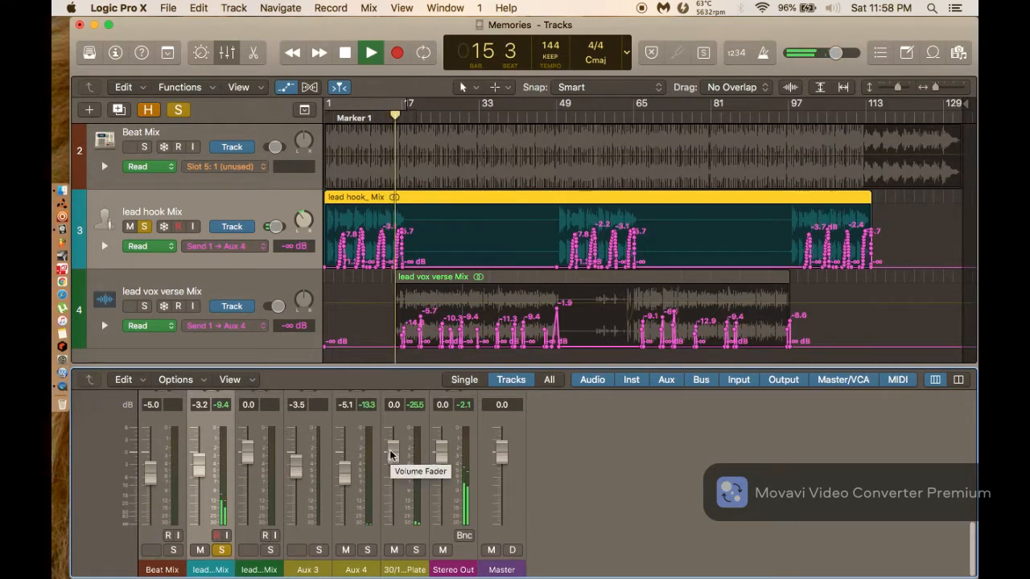
left_click_drag(390, 456, 392, 484)
key("space")
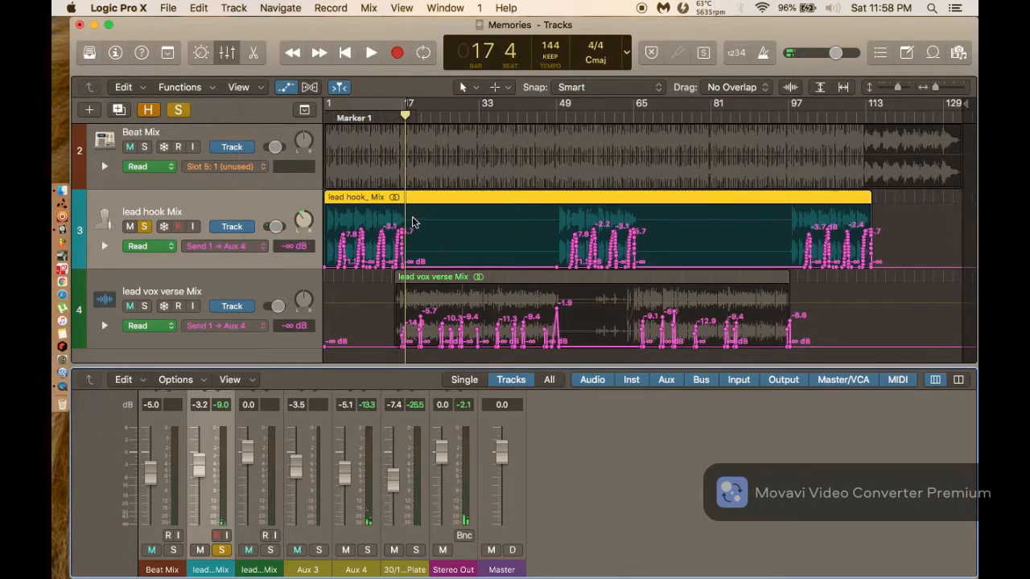
left_click(333, 117)
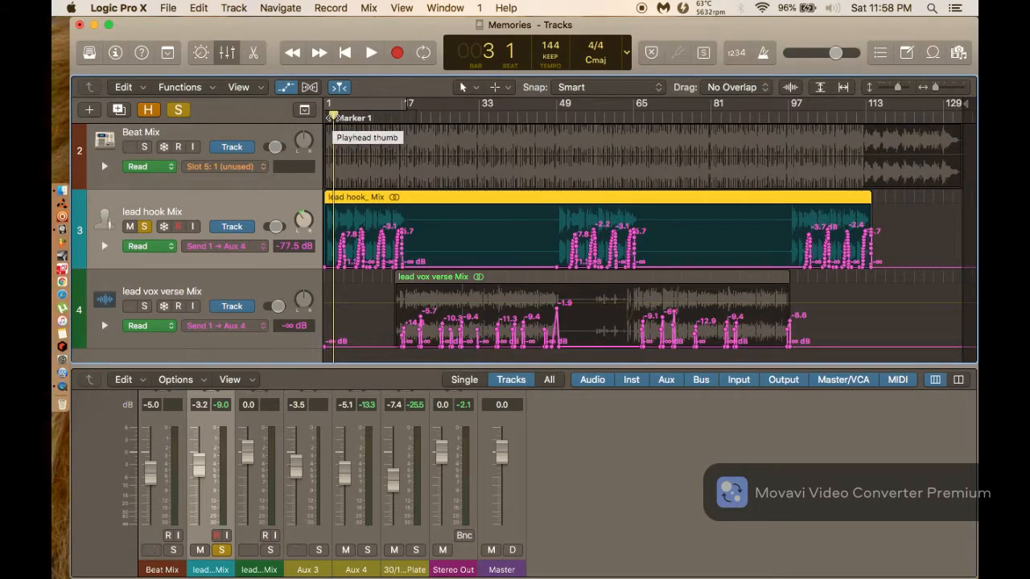
key("space")
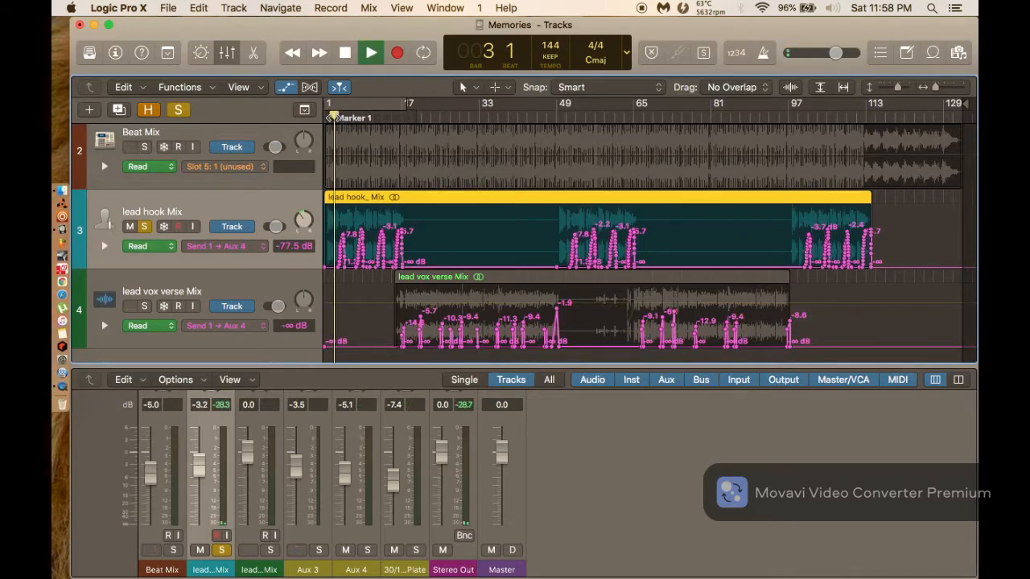
mouse_move(393, 479)
left_mouse_down()
mouse_move(395, 437)
mouse_move(395, 476)
left_mouse_up()
Unsolo the lead hook Mix channel and raise its fader to 0.0 dB.
left_click(222, 550)
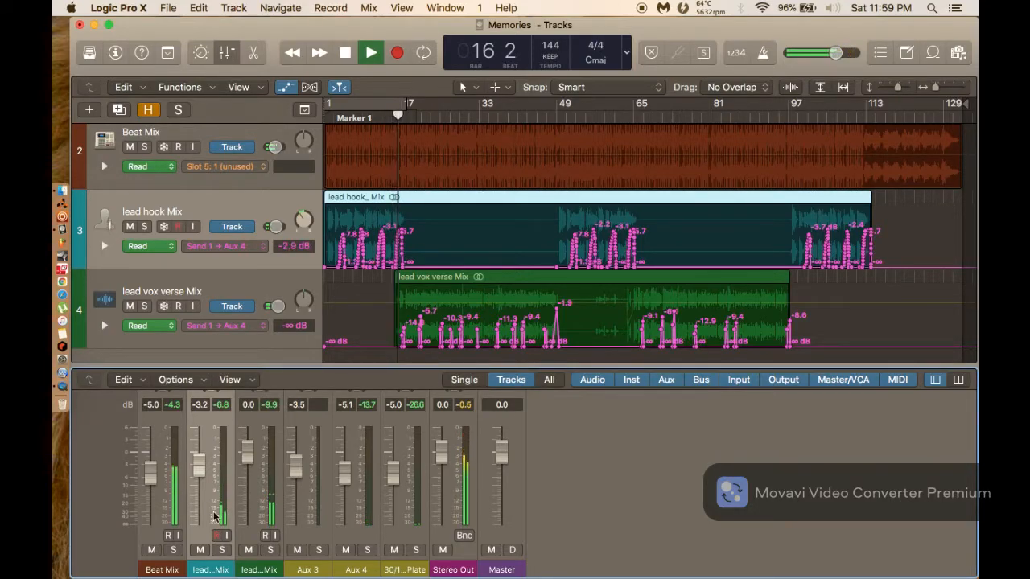
left_click_drag(203, 472, 203, 457)
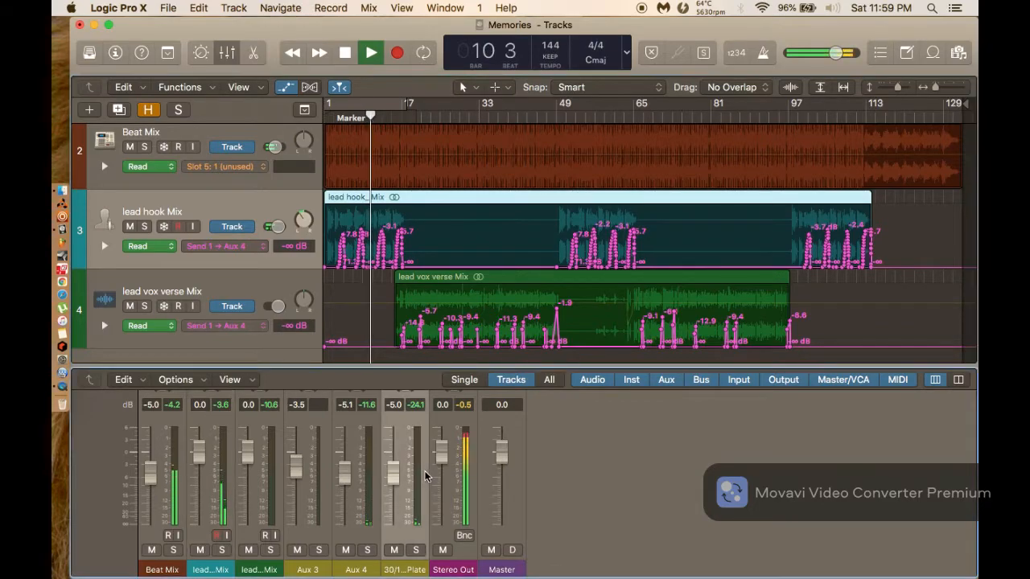
Stop playback and examine the Compressor on the 30/15 Villa Plate aux alongside the PuigChild 670 on Aux 4.
scroll(427, 473, "up", 10)
scroll(425, 473, "up", 2)
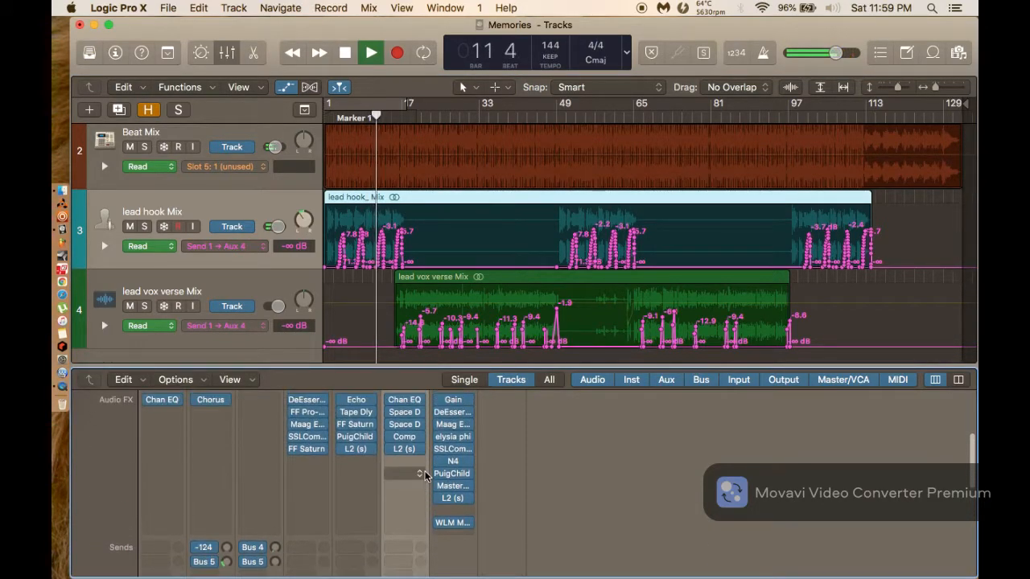
key("space")
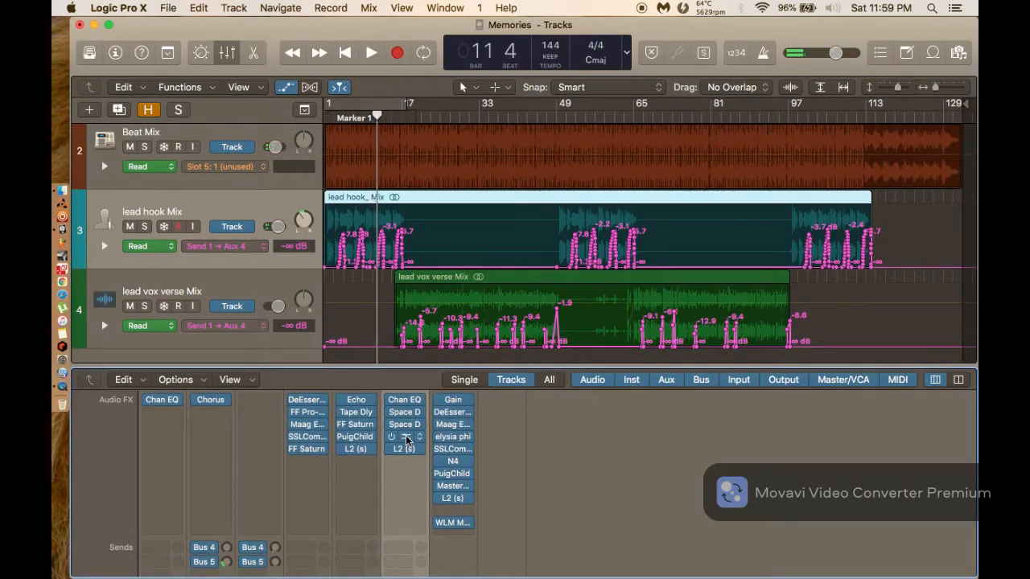
left_click(406, 440)
left_click_drag(396, 54, 653, 8)
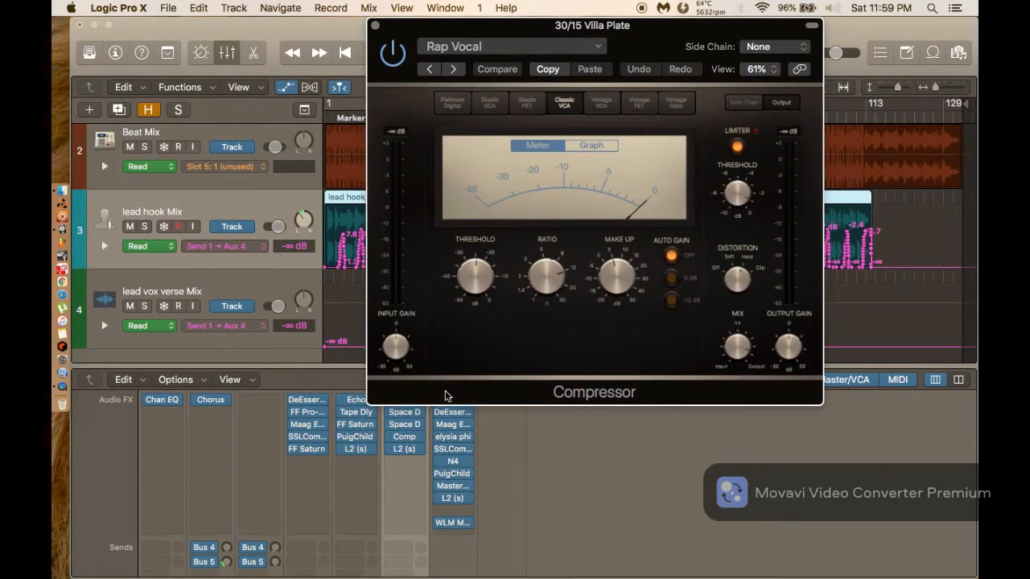
left_click(358, 441)
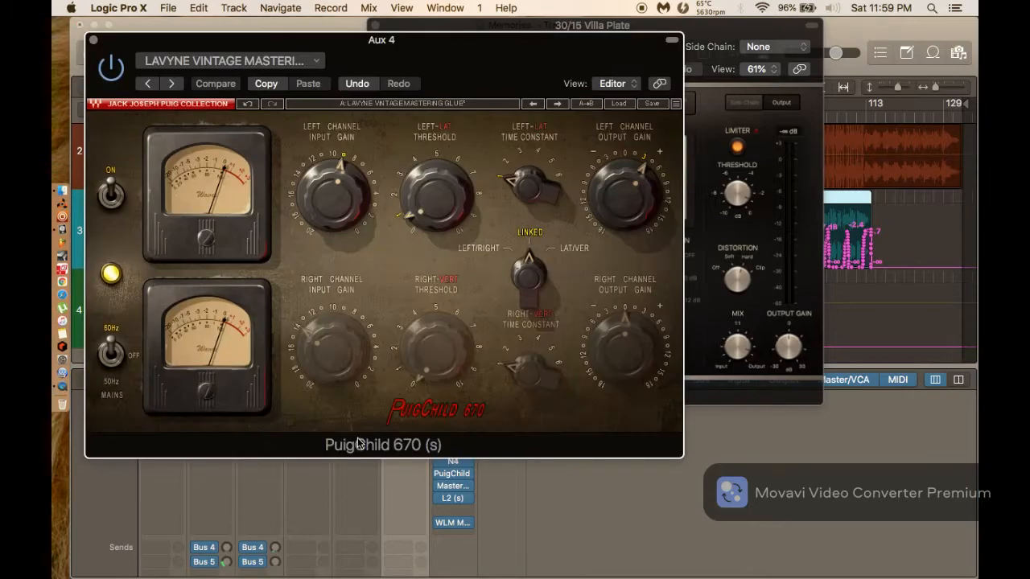
left_click(94, 40)
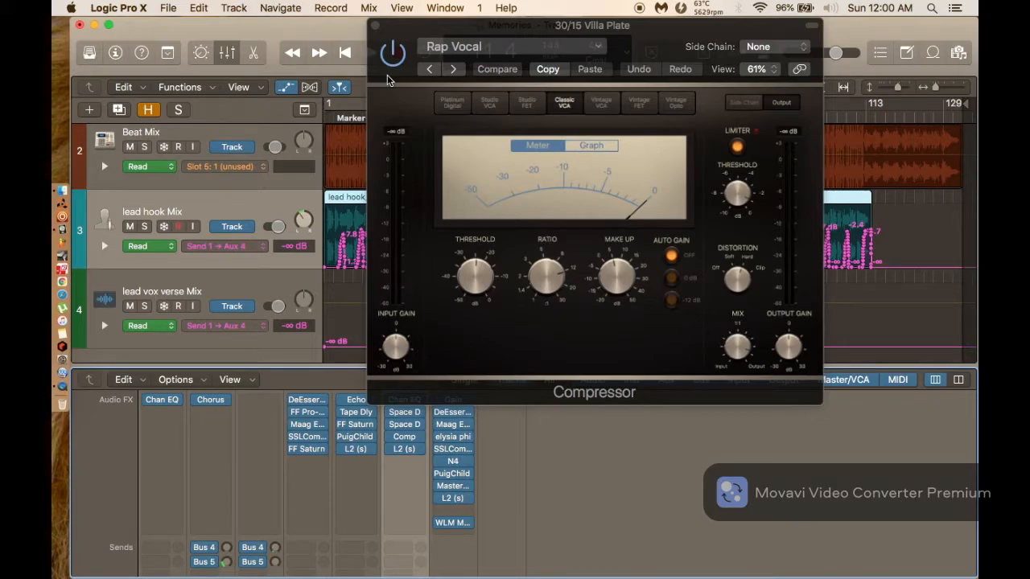
Audition the plate aux's Compressor during playback, set its Auto Gain back to Off and close the plug-in.
key("space")
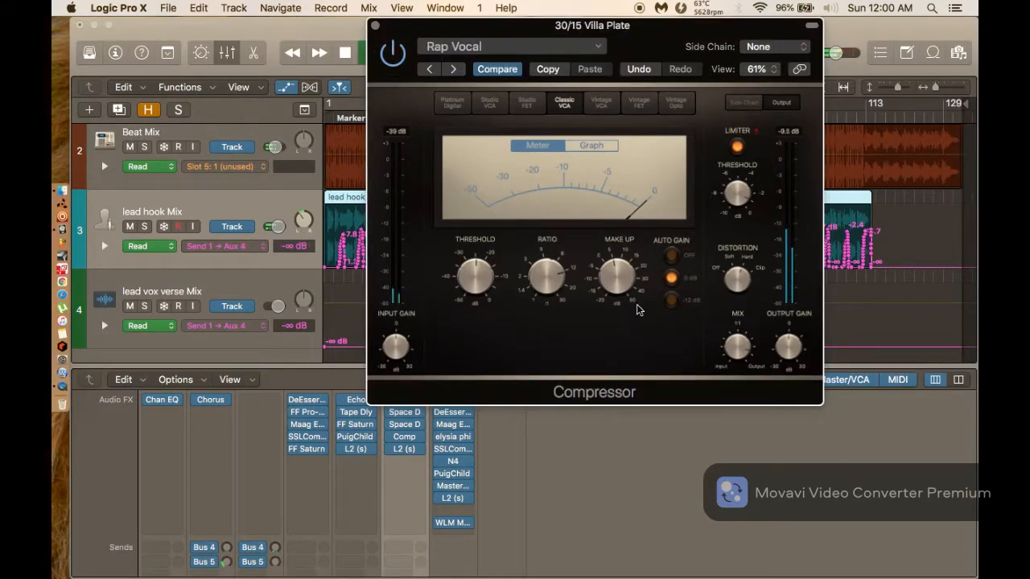
left_click(672, 256)
mouse_move(630, 282)
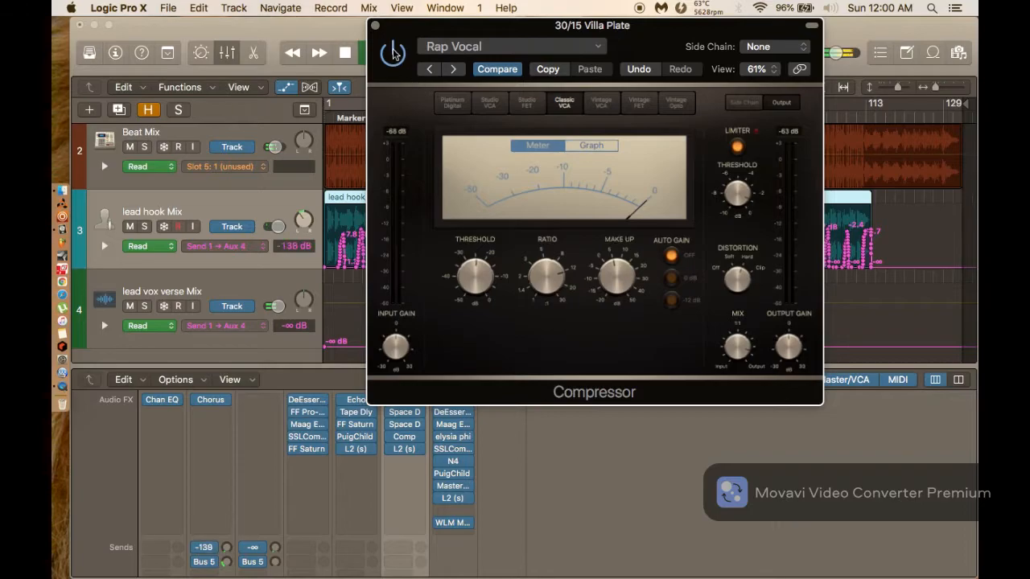
left_click(375, 26)
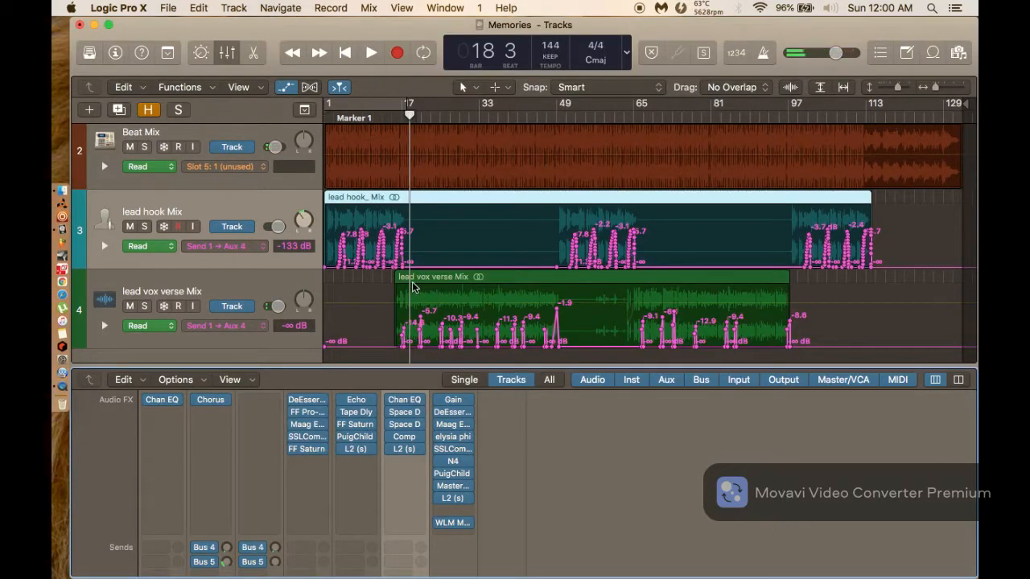
Check the lead hook Mix's Bus 5 send level and raise the lead vox verse Mix's Bus 5 send.
scroll(369, 513, "down", 3)
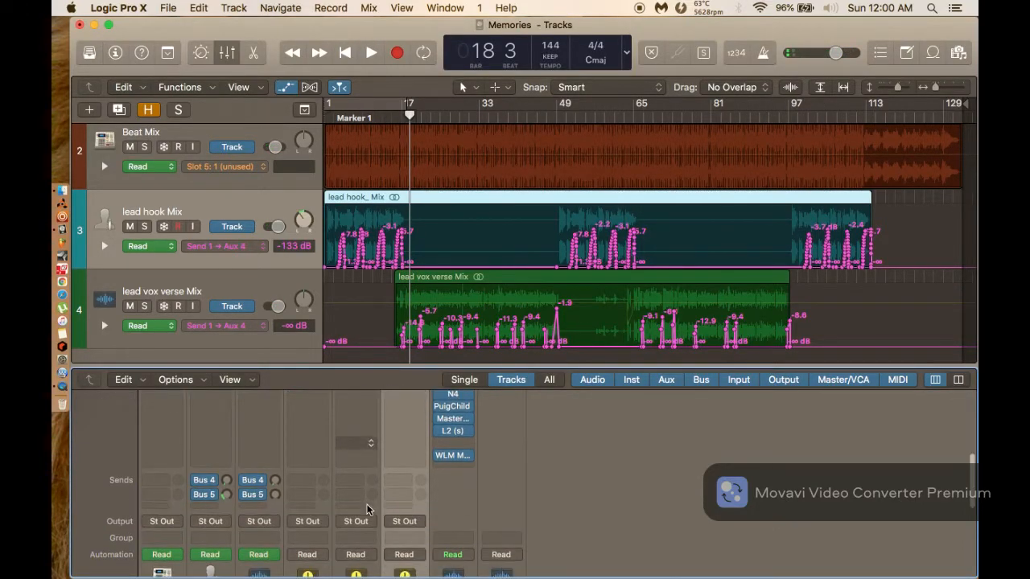
left_click(275, 499)
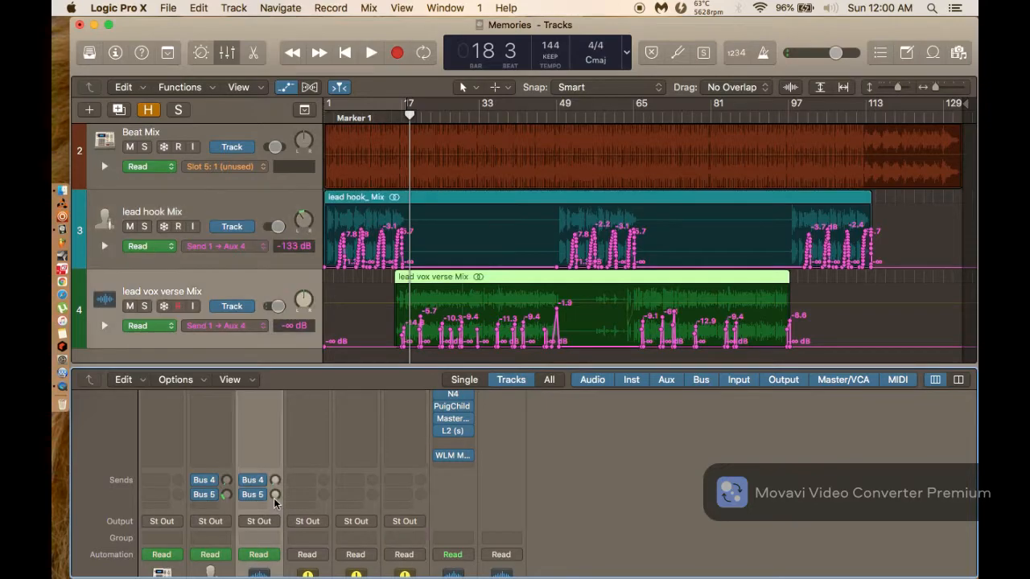
key("space")
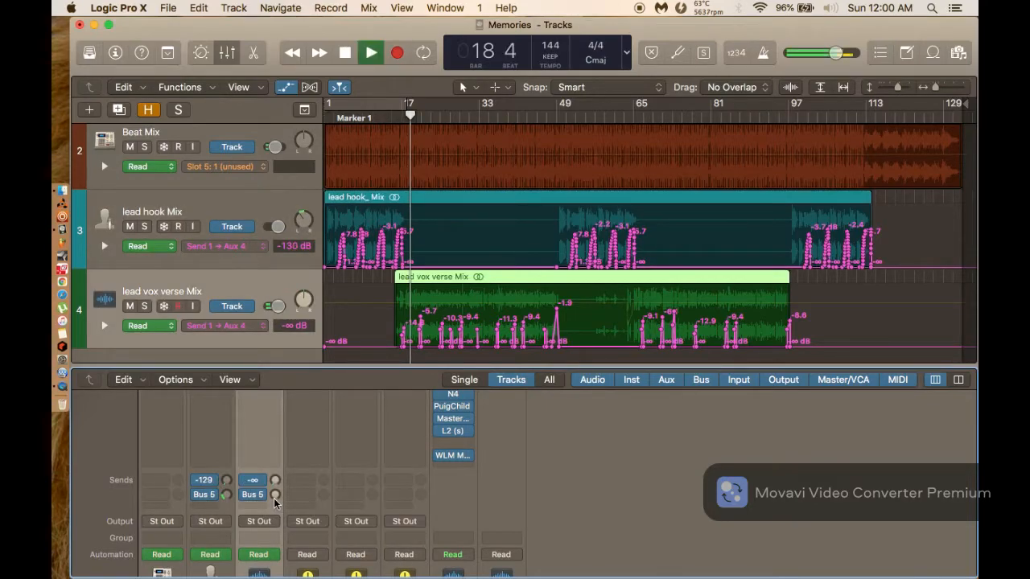
left_click(393, 114)
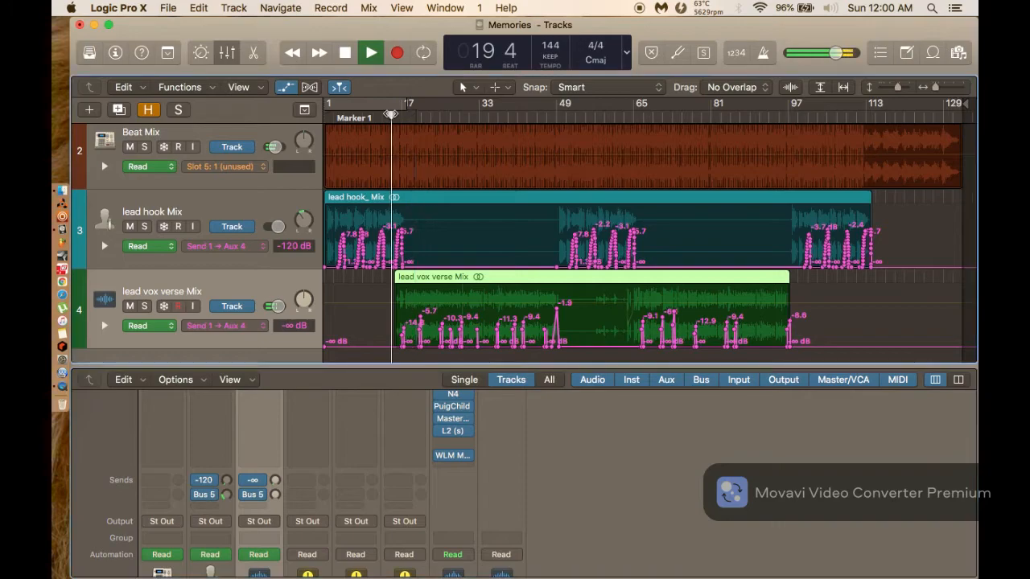
left_click(226, 497)
key("space")
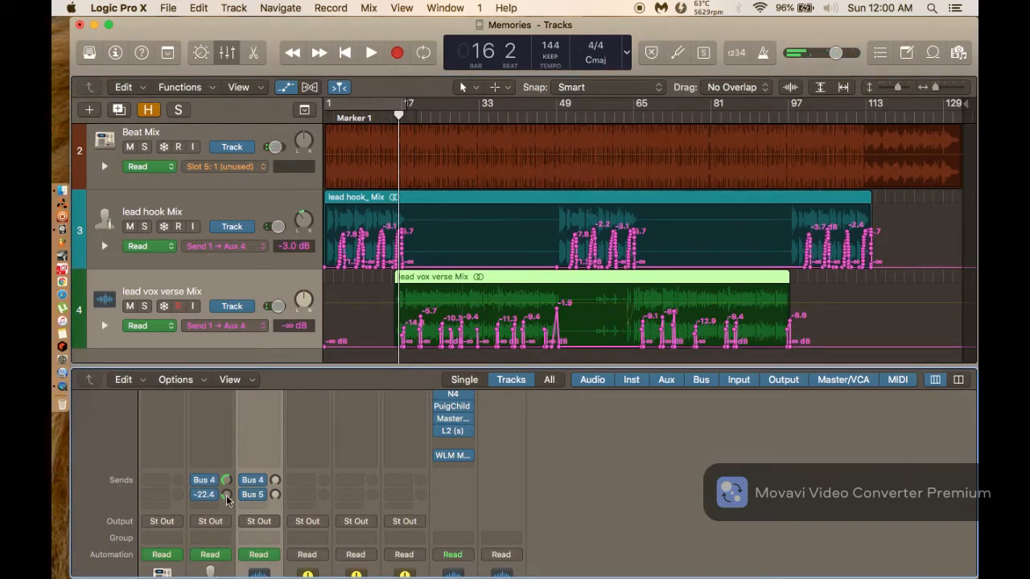
left_click_drag(274, 501, 275, 473)
Play from bar 16 and solo the 30/15 Villa Plate aux together with the lead vox verse Mix channel.
key("space")
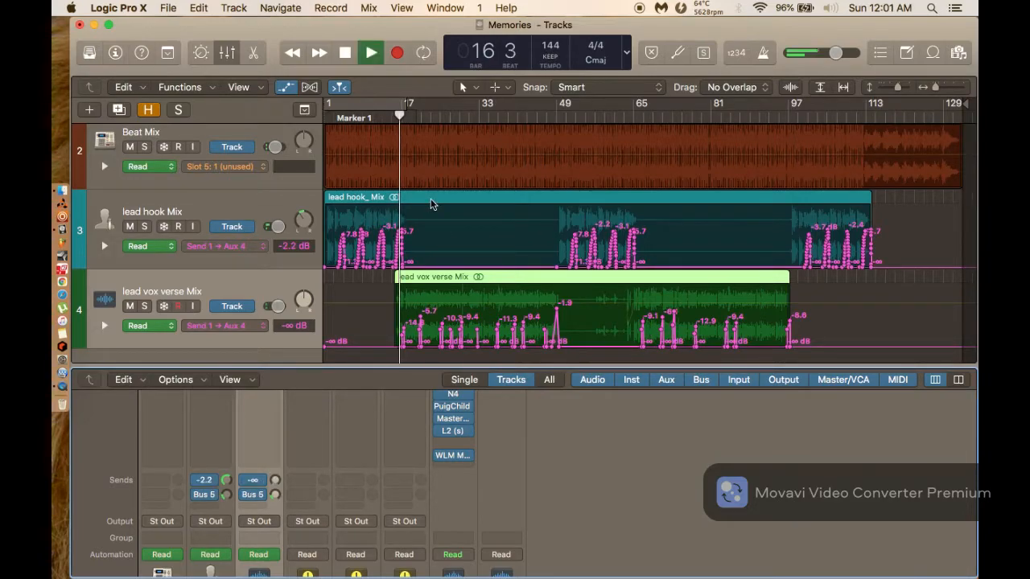
scroll(338, 554, "down", 5)
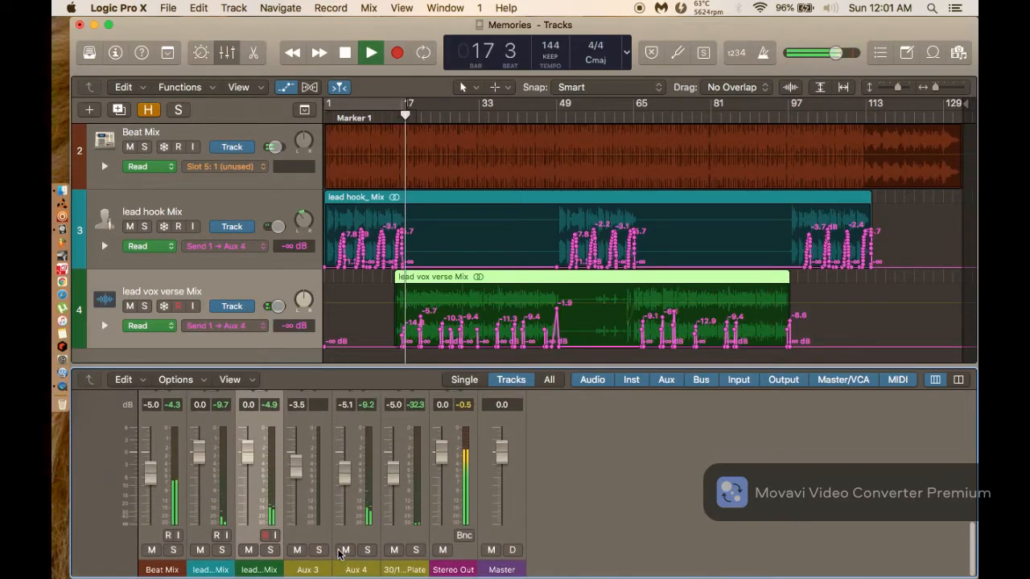
left_click(416, 550)
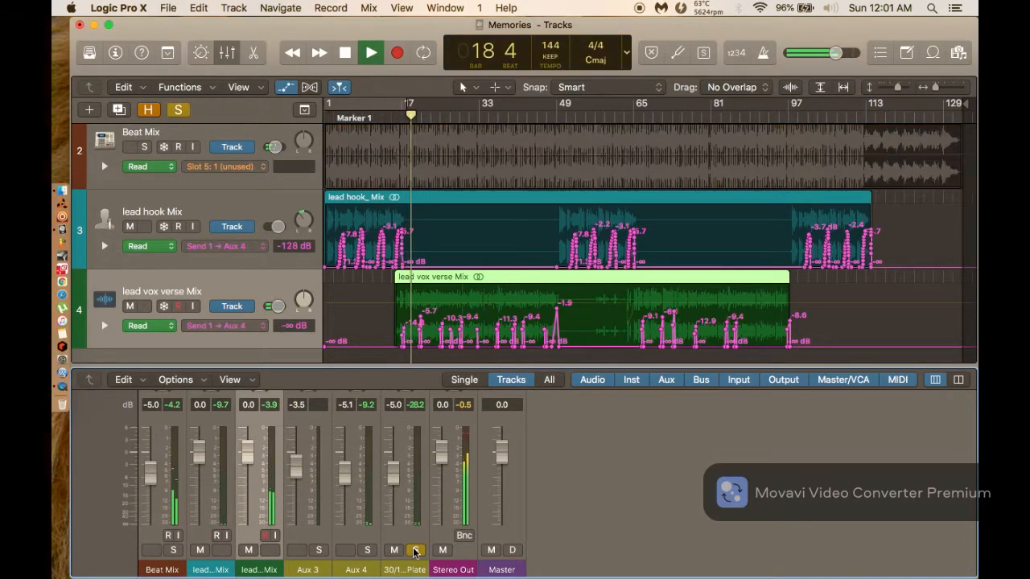
left_click(273, 551)
left_click(273, 552)
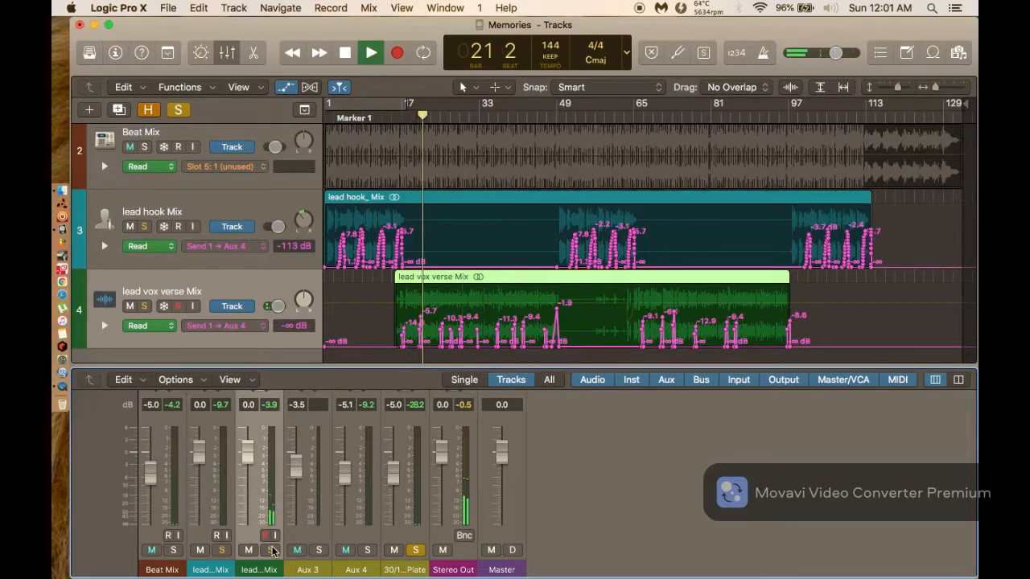
left_click(272, 551)
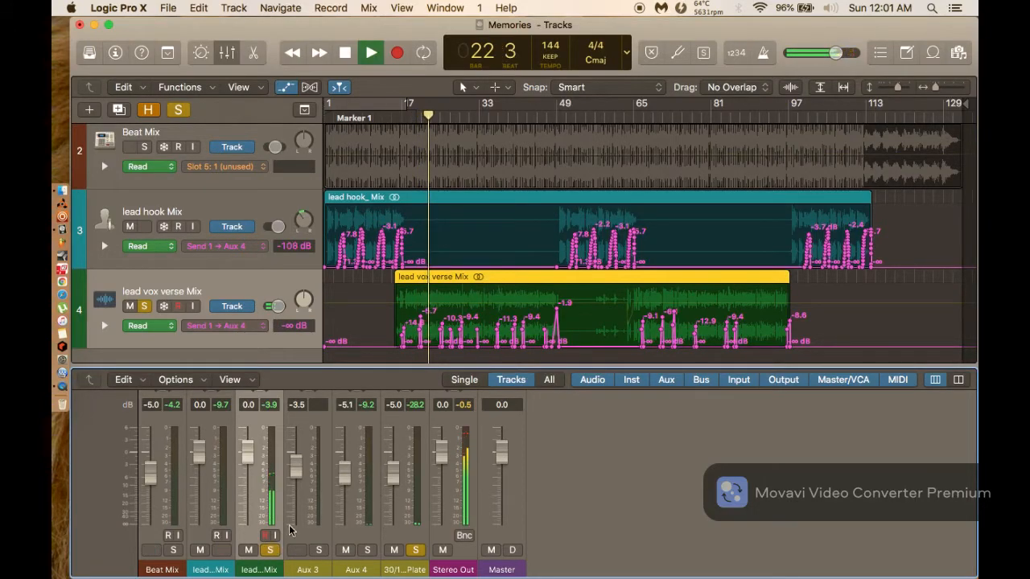
Set the 30/15 Villa Plate aux fader to −4.0 dB, unsolo the aux and verse channels, and stop playback.
left_click_drag(394, 476, 394, 474)
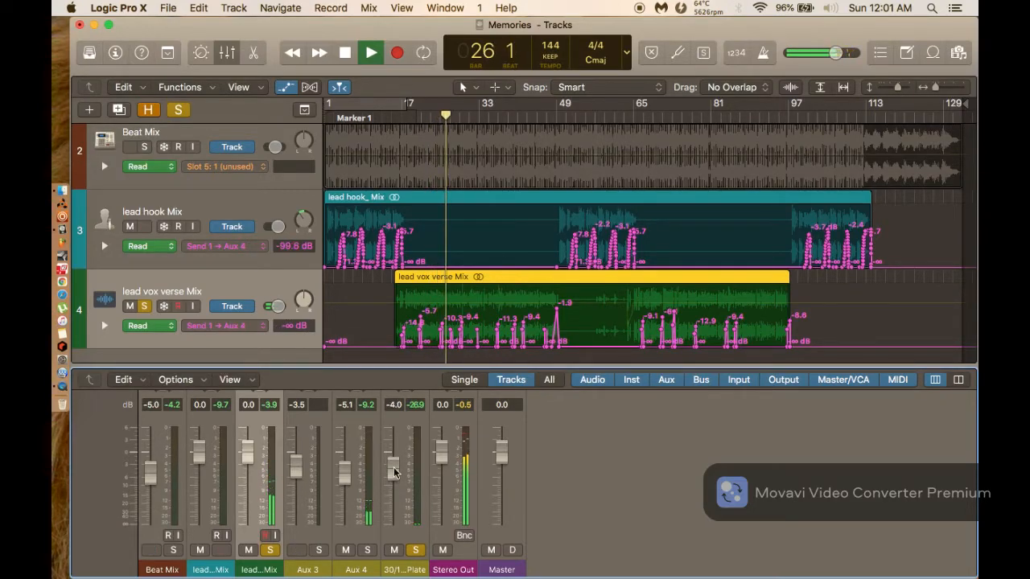
left_click(270, 550)
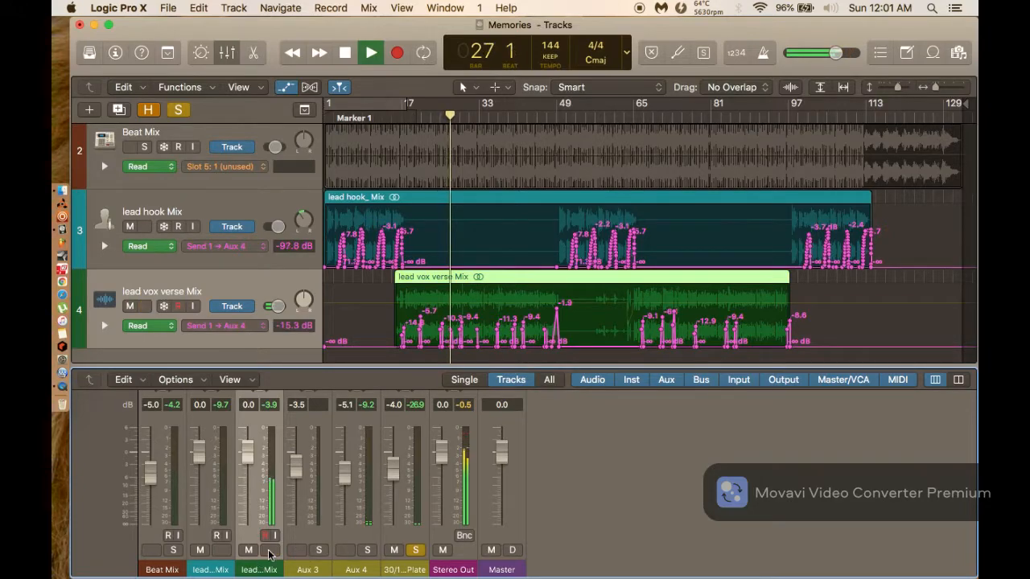
left_click(414, 550)
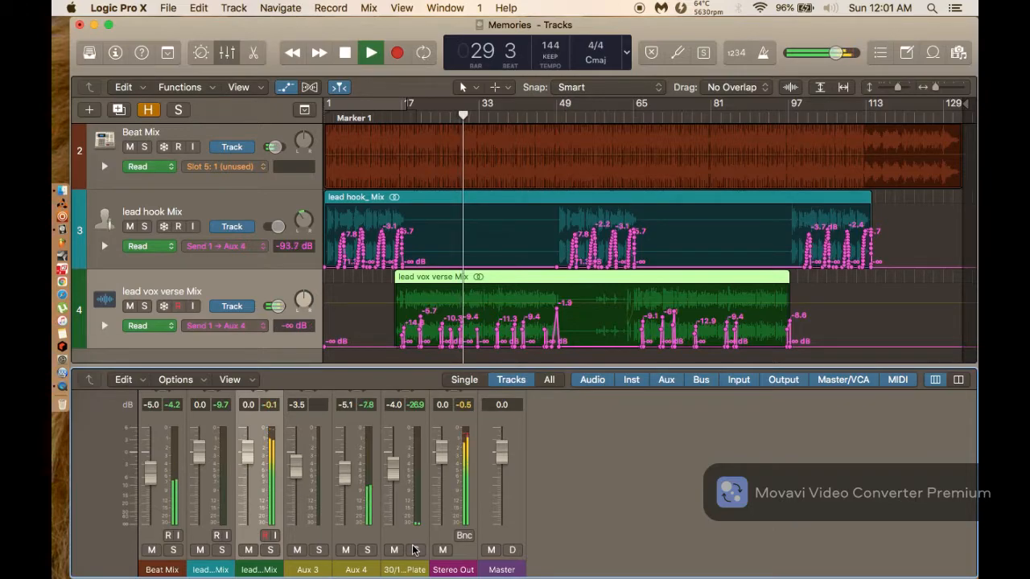
key("space")
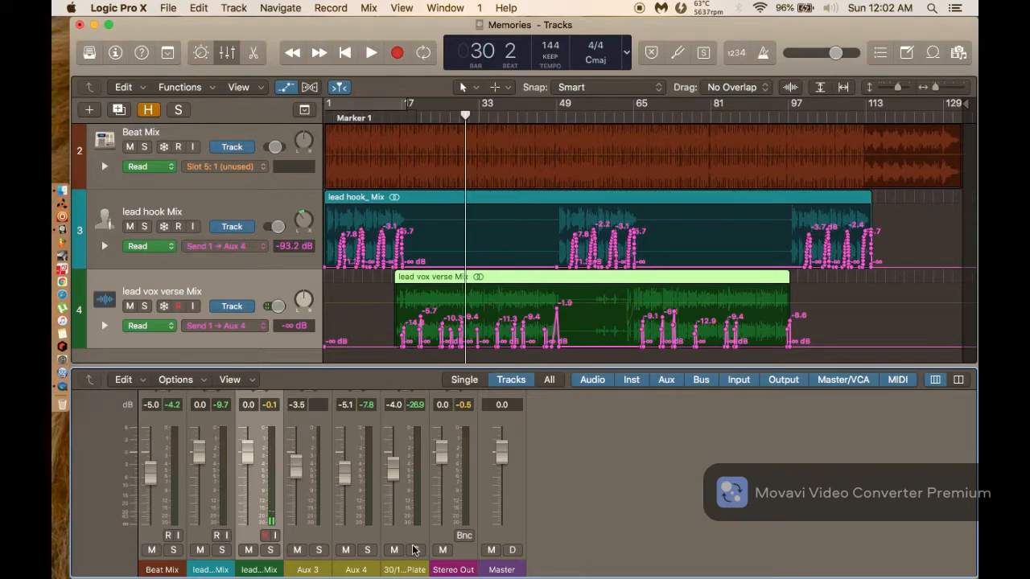
Compare the verse in the full mix with the 30/15 Villa Plate aux muted and unmuted.
key("space")
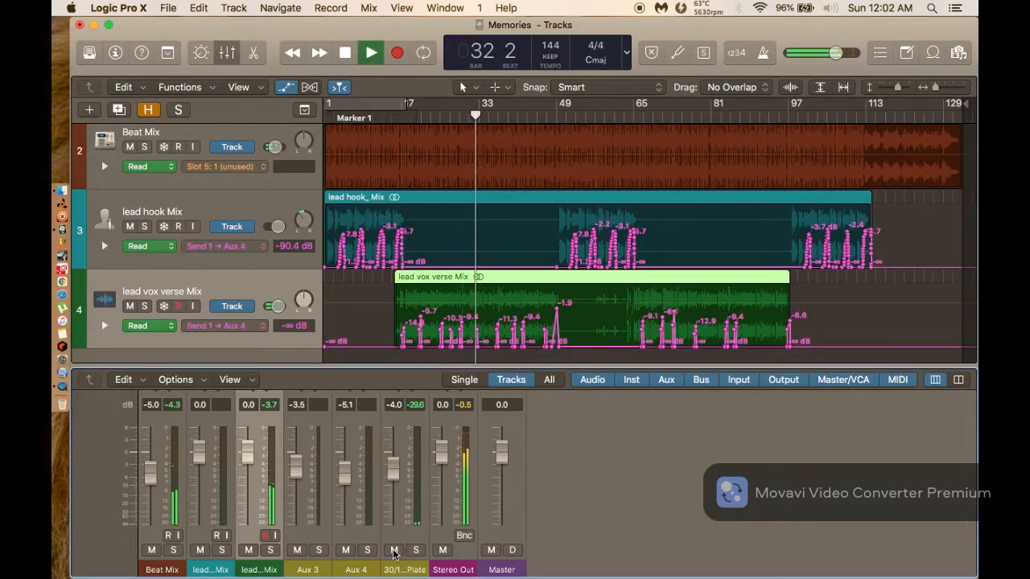
left_click(394, 550)
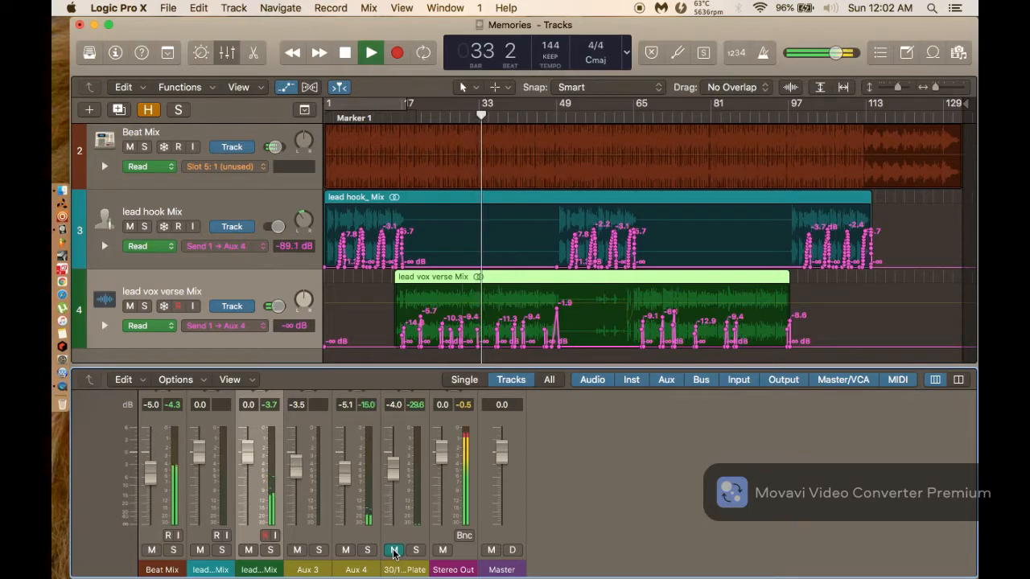
left_click(394, 551)
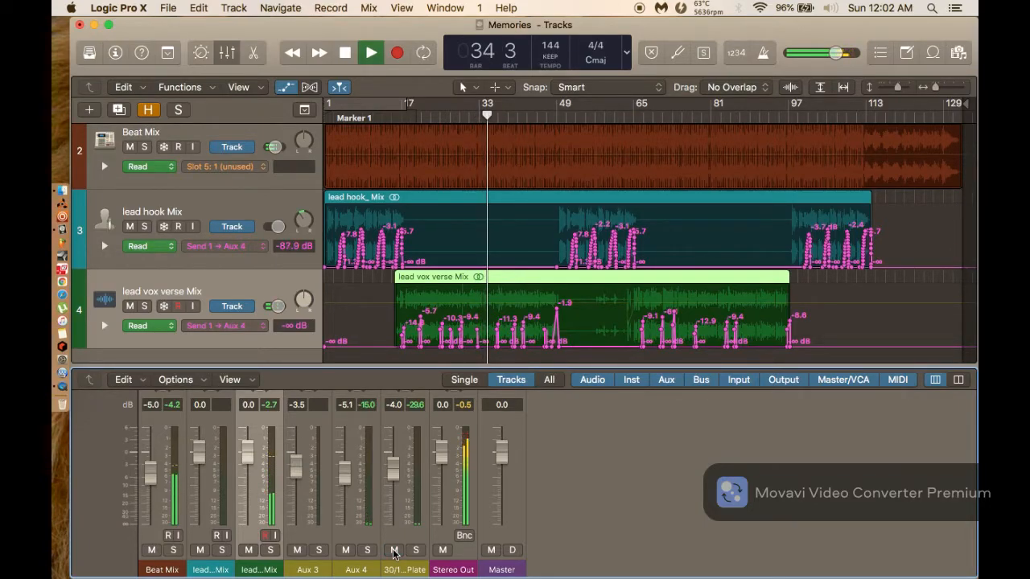
key("space")
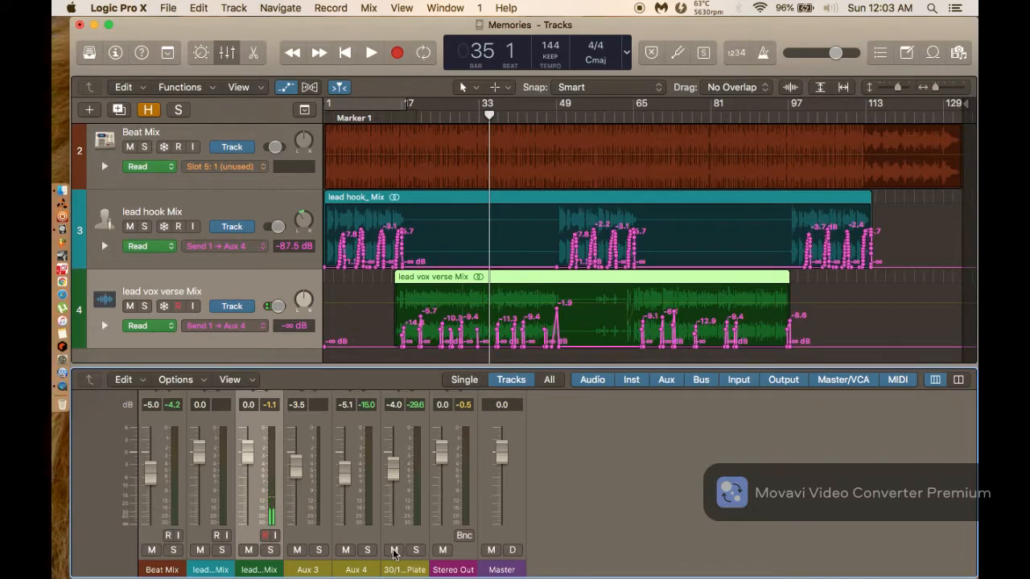
Audition the verse both soloed and in the full mix, replaying the hook transition near bar 46 and the verse from its start.
key("space")
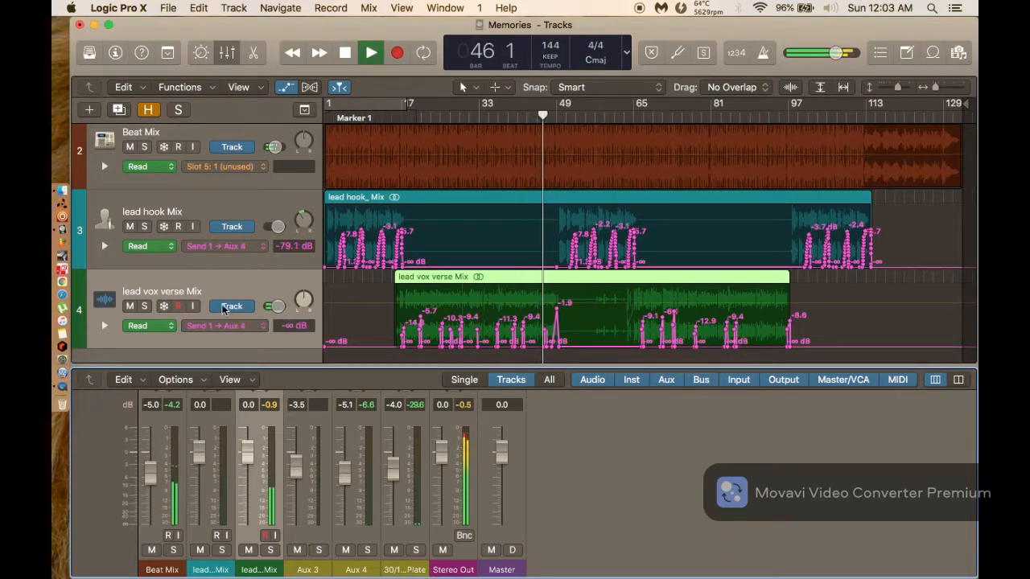
left_click(145, 307)
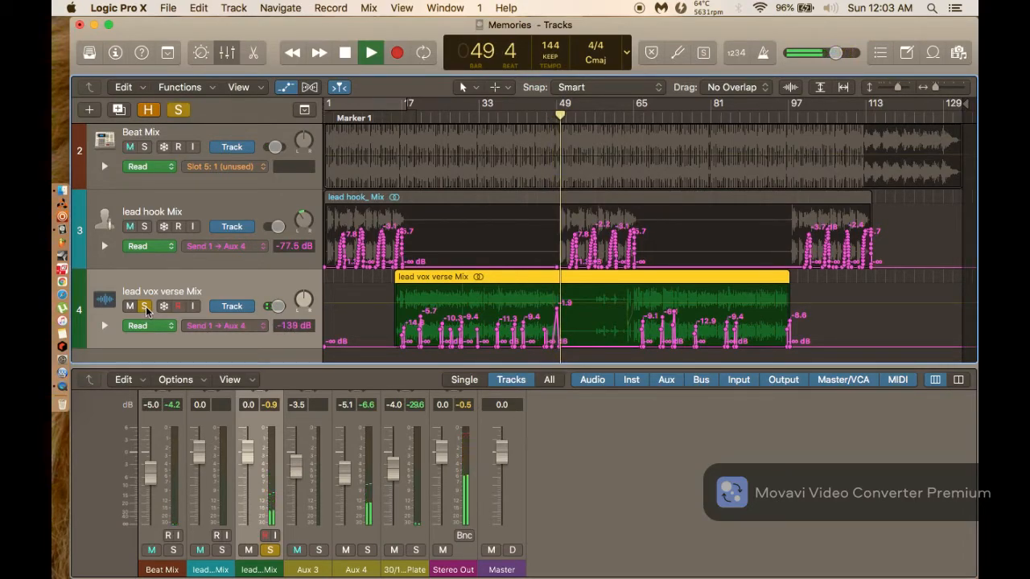
left_click(145, 306)
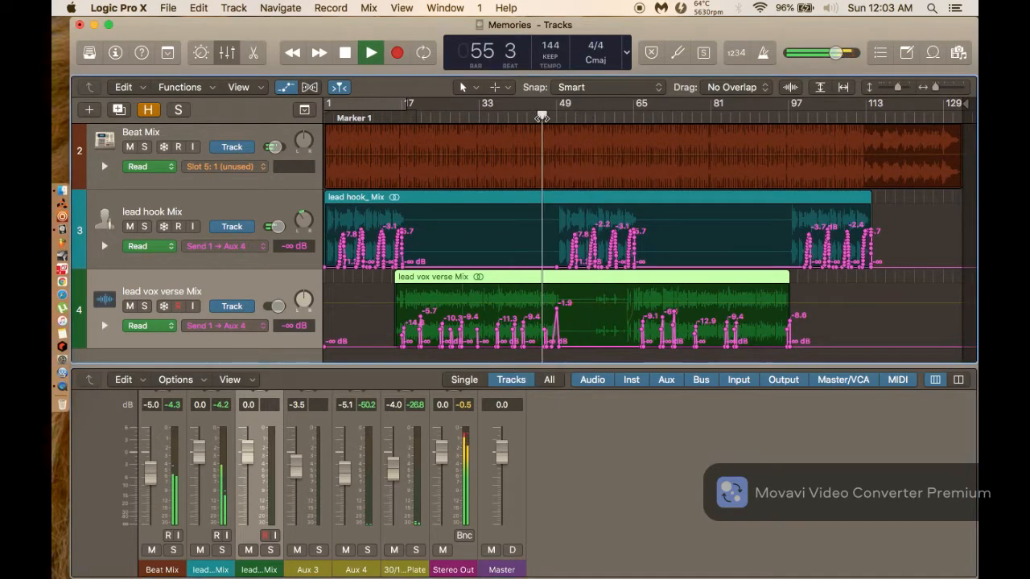
left_click(544, 118)
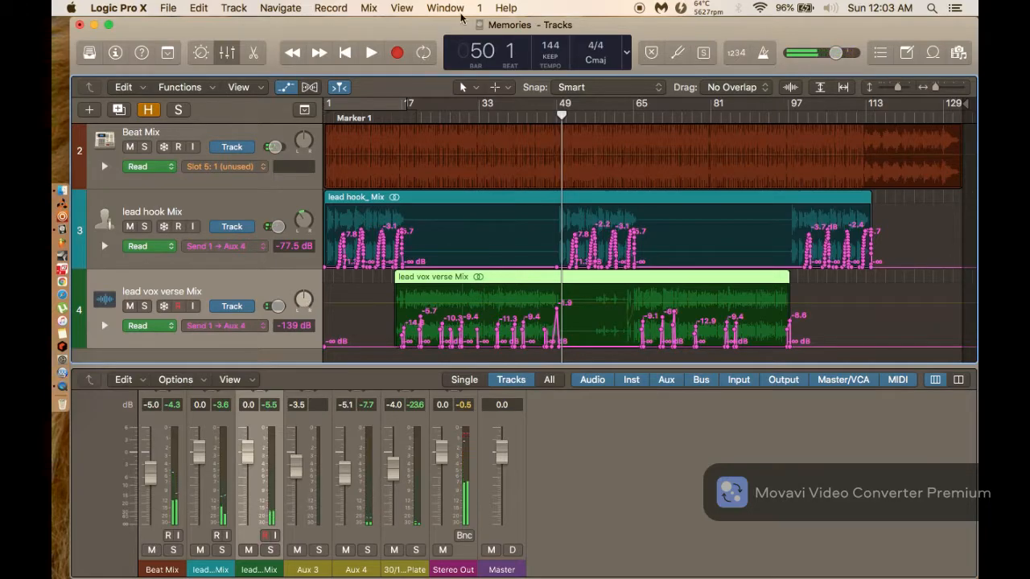
left_click(394, 117)
key("space")
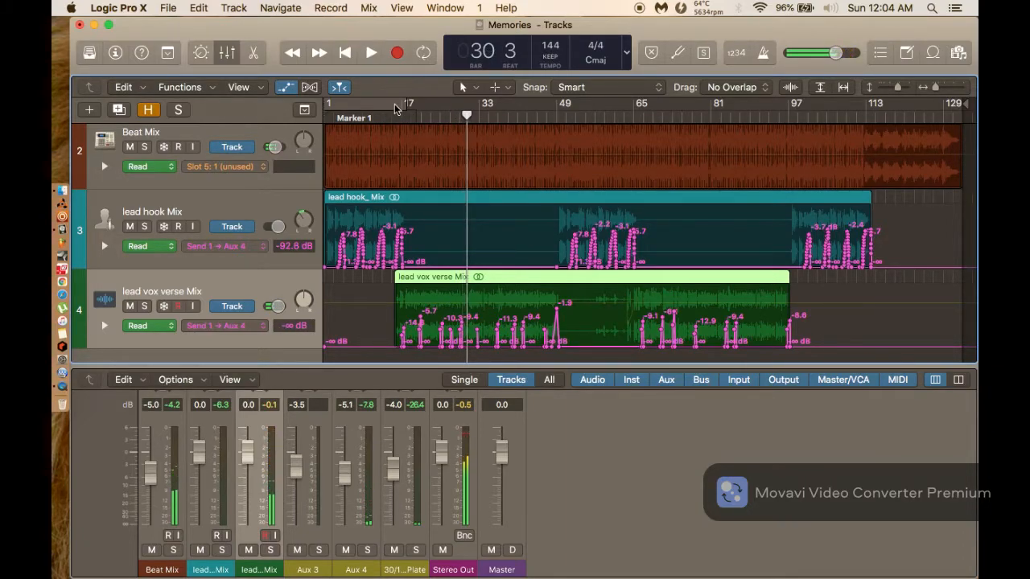
Reset the verse channel's peak level and audition the verse from bar 27 to check its peak.
key("super+Right")
key("super+Right")
key("super+Right")
key("super+Right")
key("super+Right")
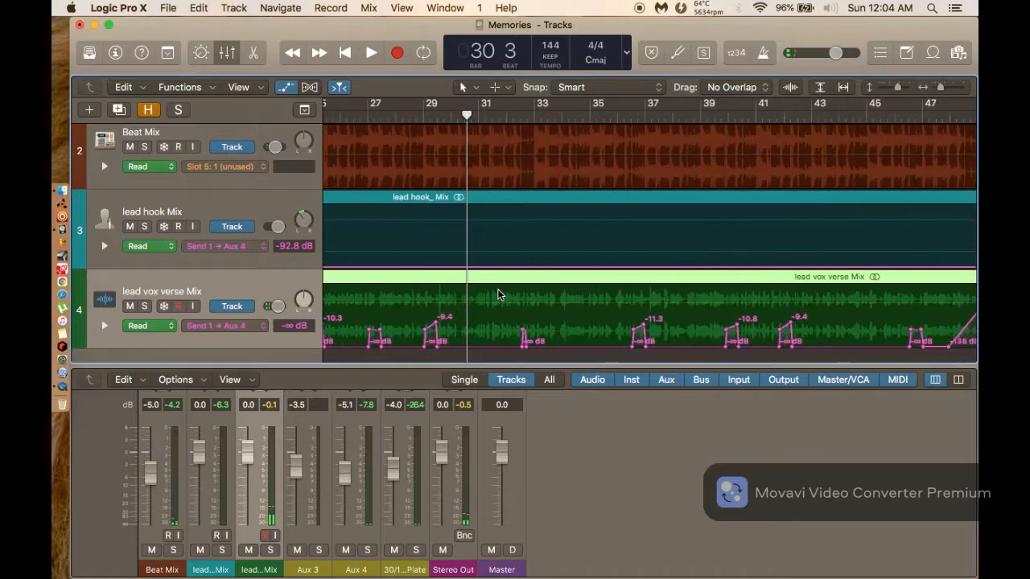
scroll(498, 291, "left", 3)
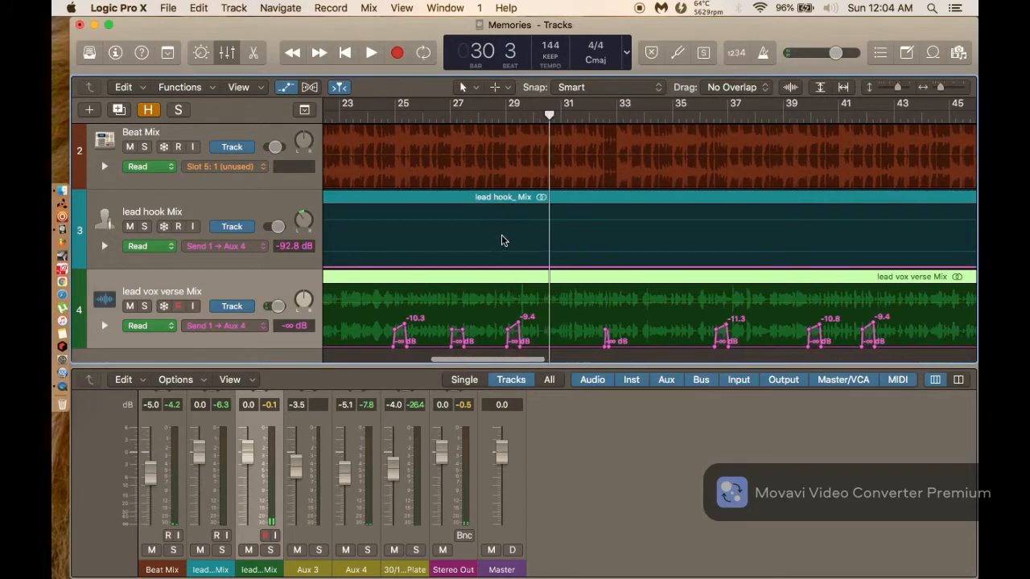
left_click(454, 116)
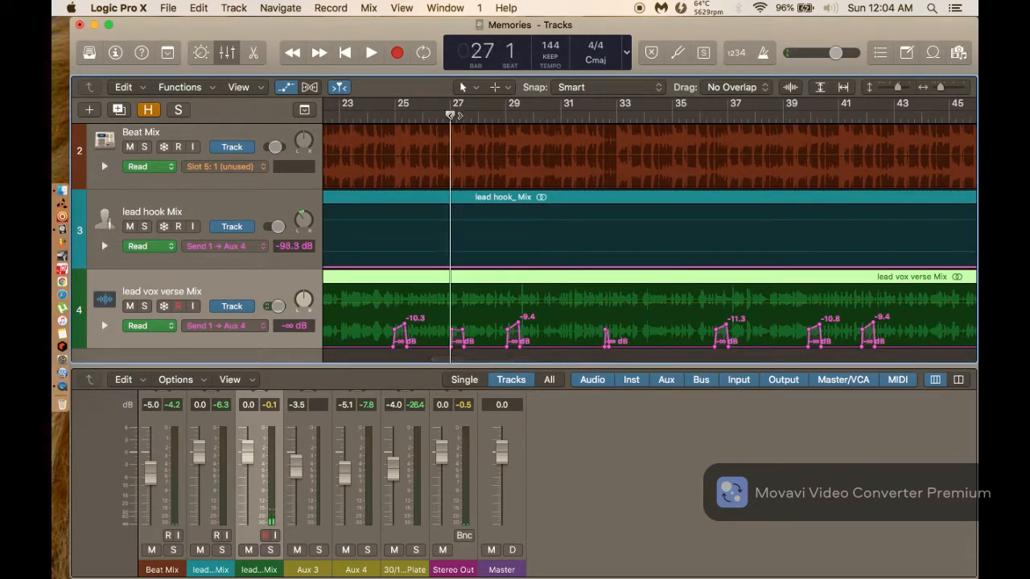
left_click(270, 406)
key("space")
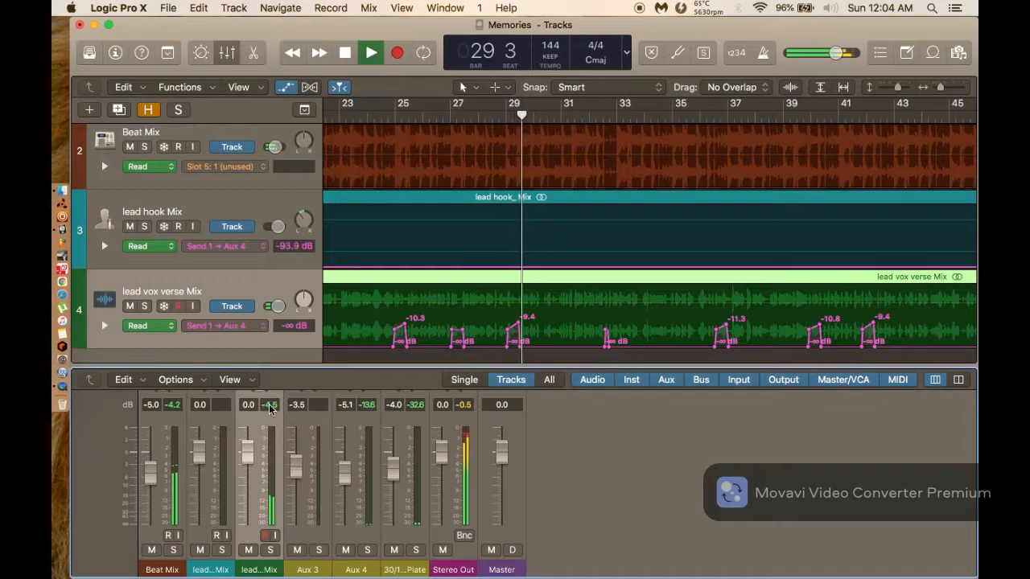
key("space")
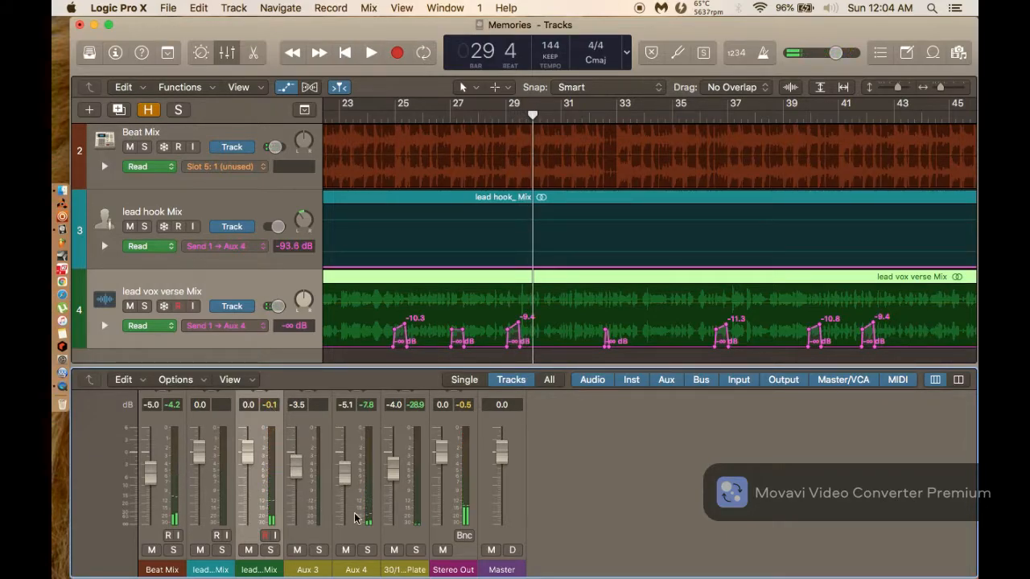
Lower the peak point of the verse's Send 1 to Aux 4 automation at bar 29 to −12.5 dB and audition from bar 28.
scroll(481, 312, "up", 5)
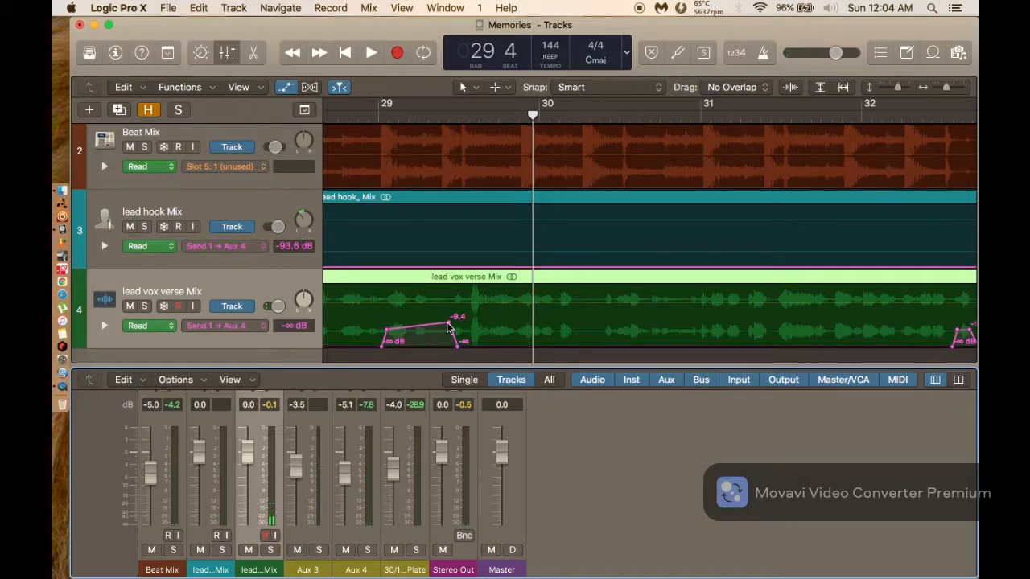
left_click(448, 325)
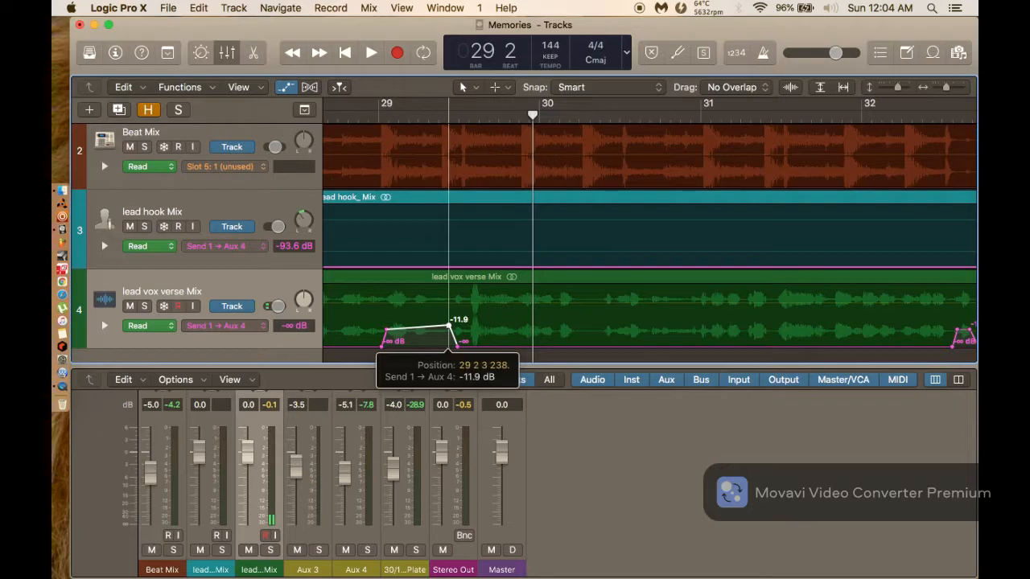
scroll(455, 177, "left", 3)
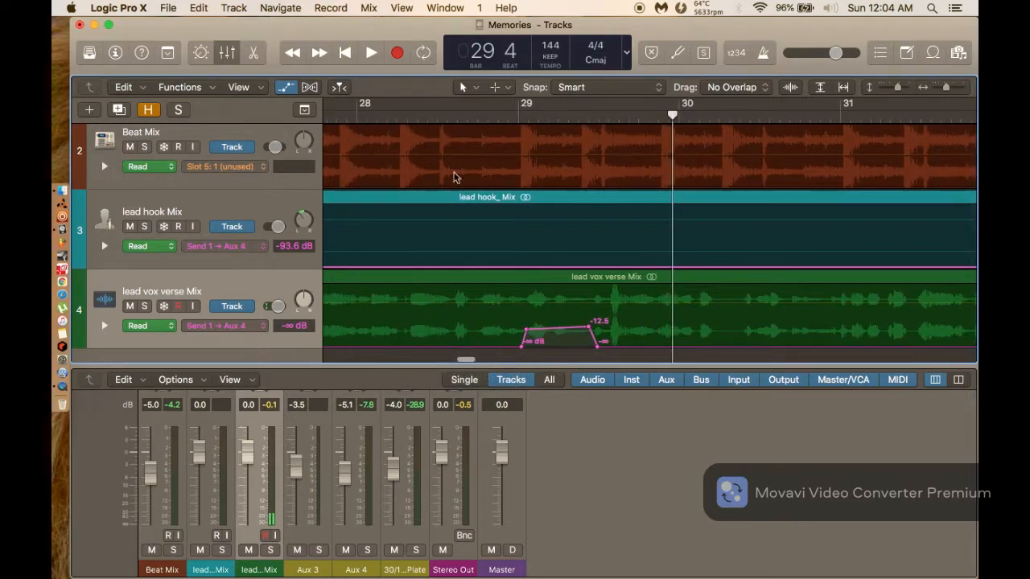
left_click(356, 109)
key("space")
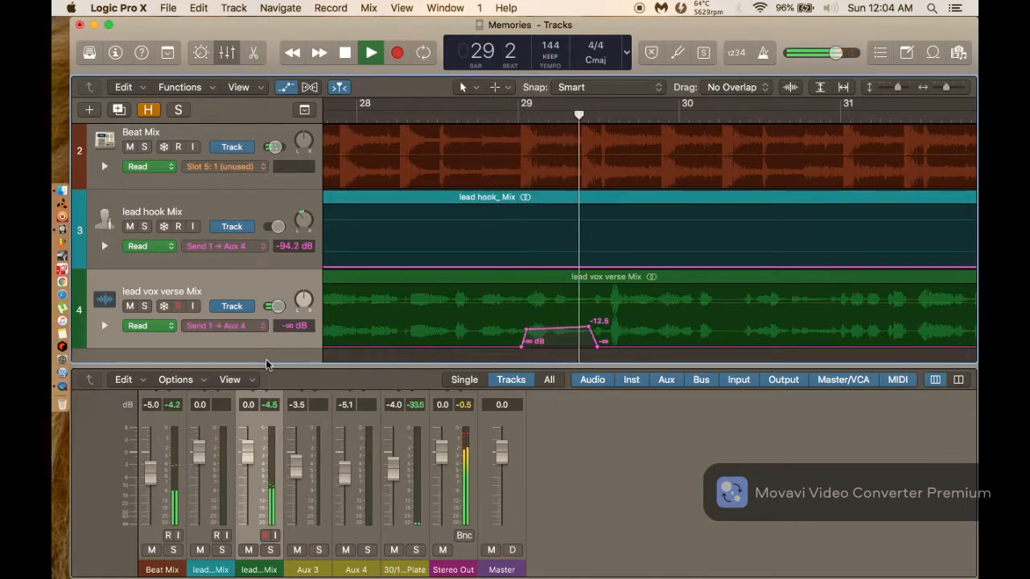
key("space")
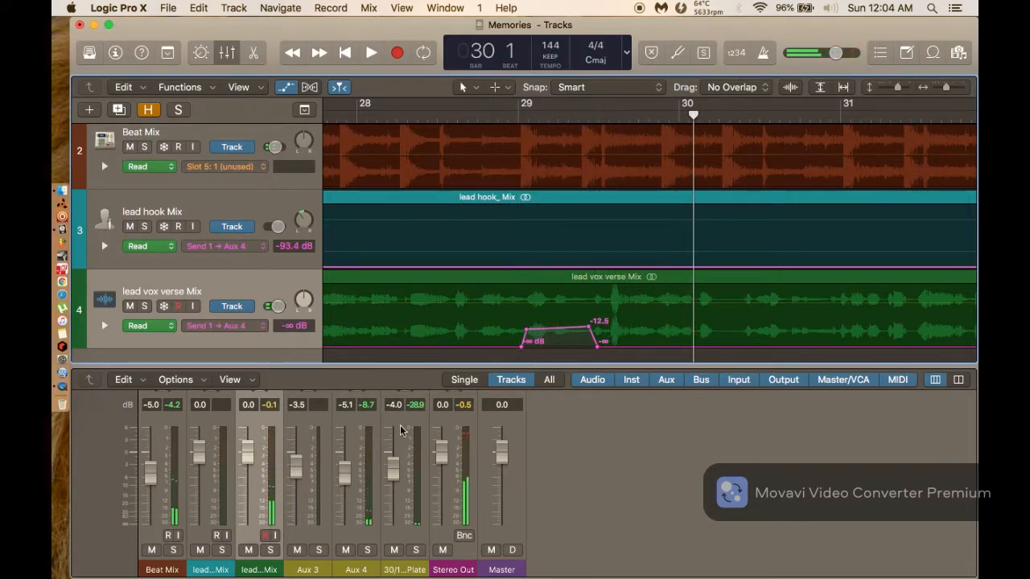
Lower the whole raised Aux 4 send automation segment at bar 29 so its end point sits at −18.2 dB.
left_click(542, 335)
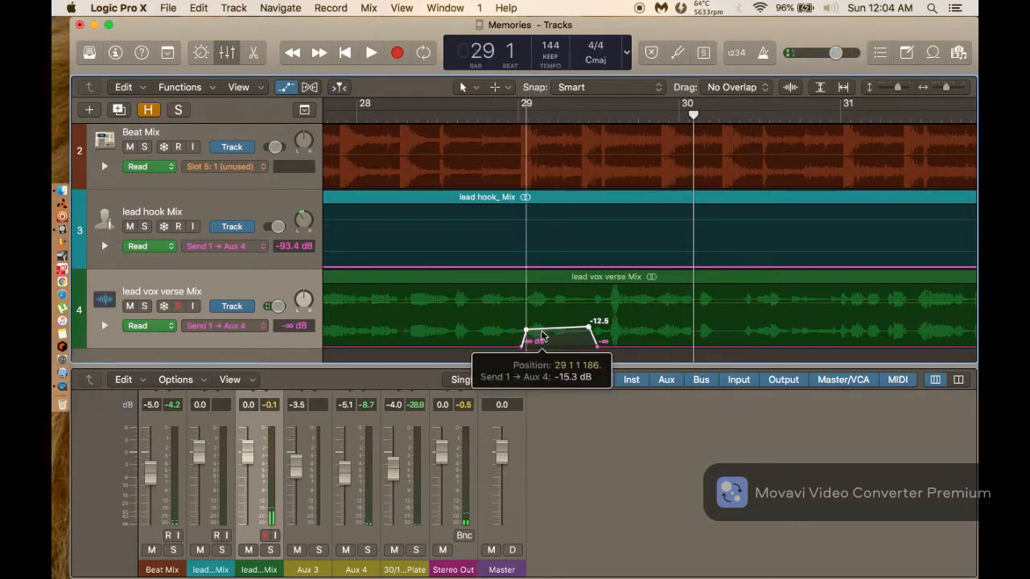
left_click_drag(541, 335, 542, 340)
scroll(459, 122, "left", 5)
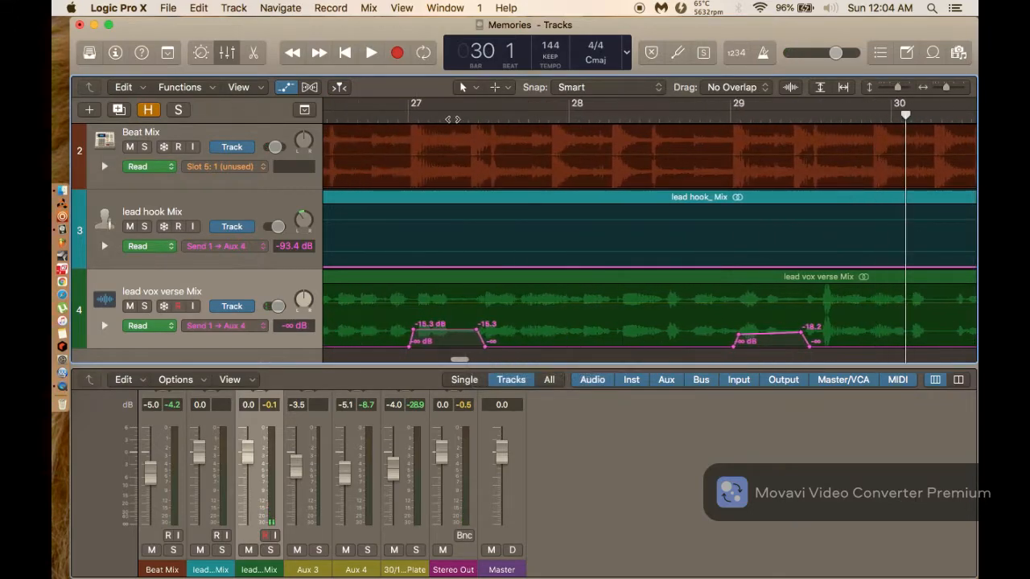
Audition the verse in the full mix from bar 27 through the lowered Aux 4 send segment at bar 29.
left_click(429, 114)
key("space")
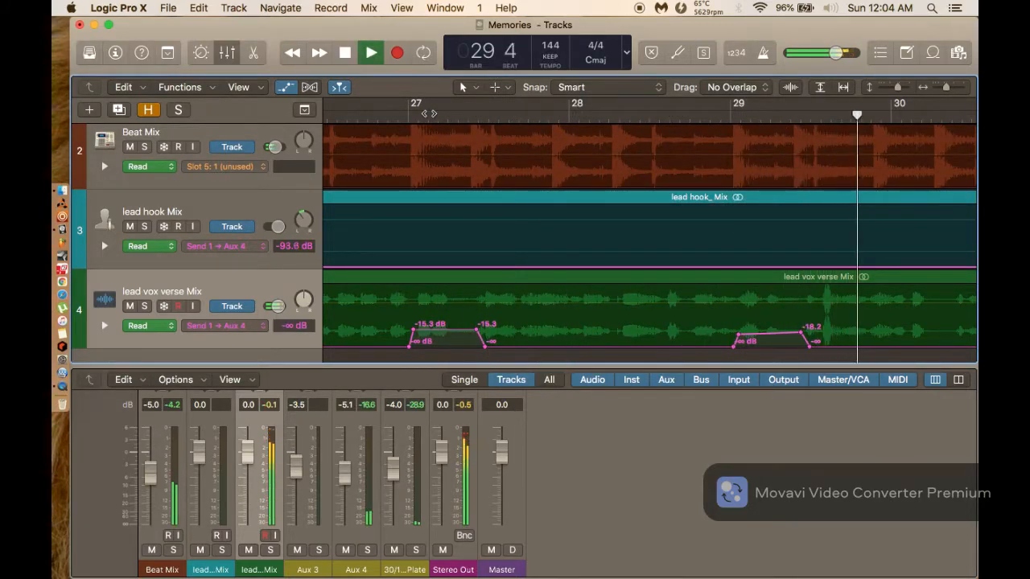
key("space")
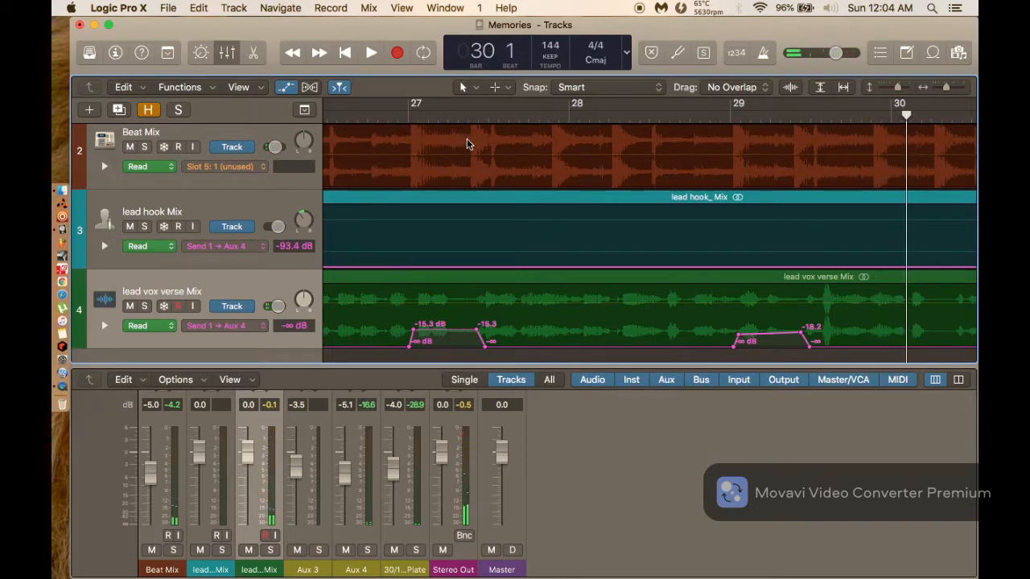
Lower the verse's raised Aux 4 send automation segment at bar 29 to −21.0 dB at its start and −27.1 dB at its end.
scroll(688, 289, "right", 4)
key("super+Right")
key("super+Right")
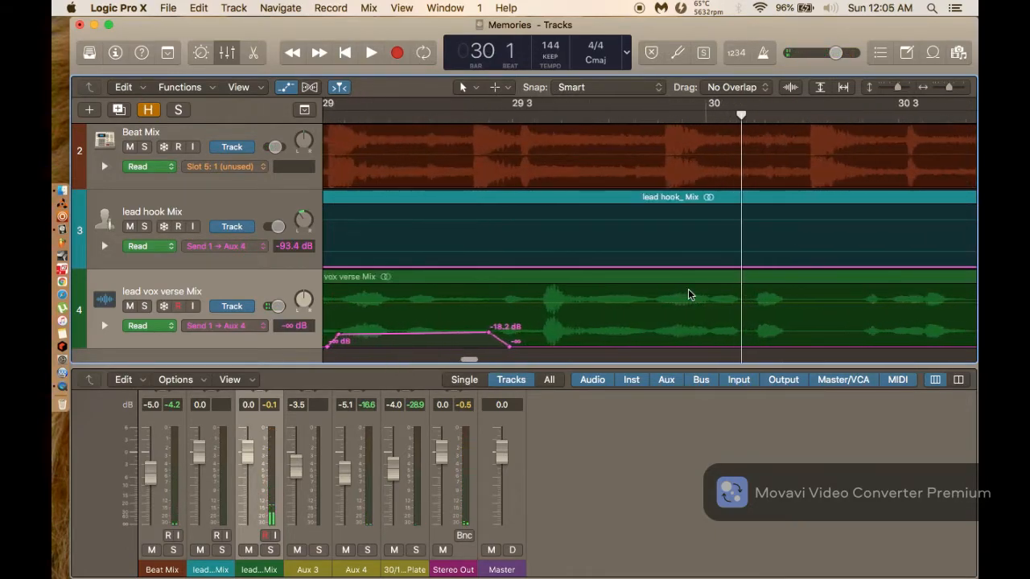
scroll(686, 293, "left", 3)
left_click_drag(636, 338, 638, 345)
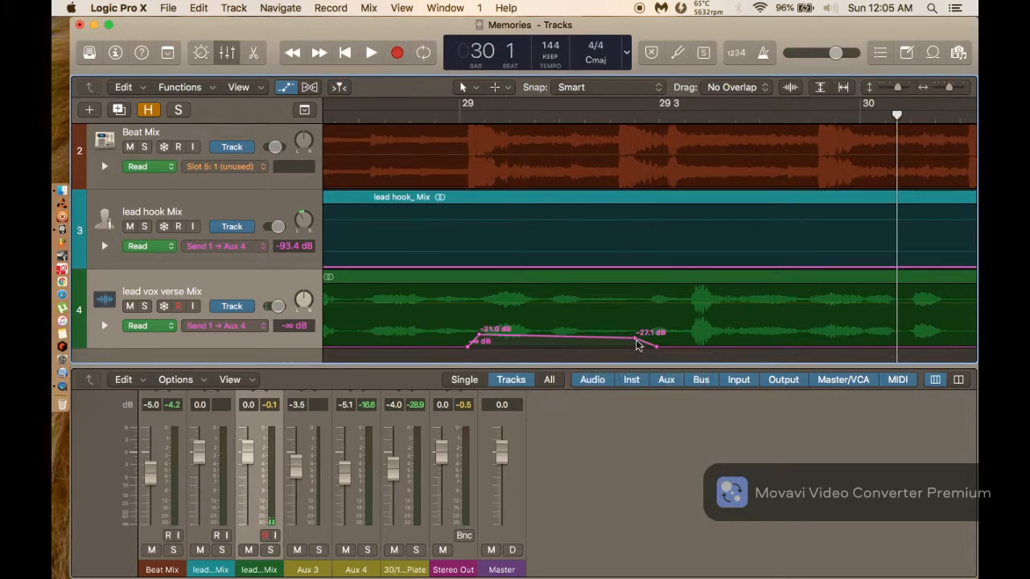
Move the two end points of the bar 29 Aux 4 send segment slightly earlier and audition the verse up to bar 33.
scroll(640, 336, "left", 5)
scroll(754, 314, "right", 6)
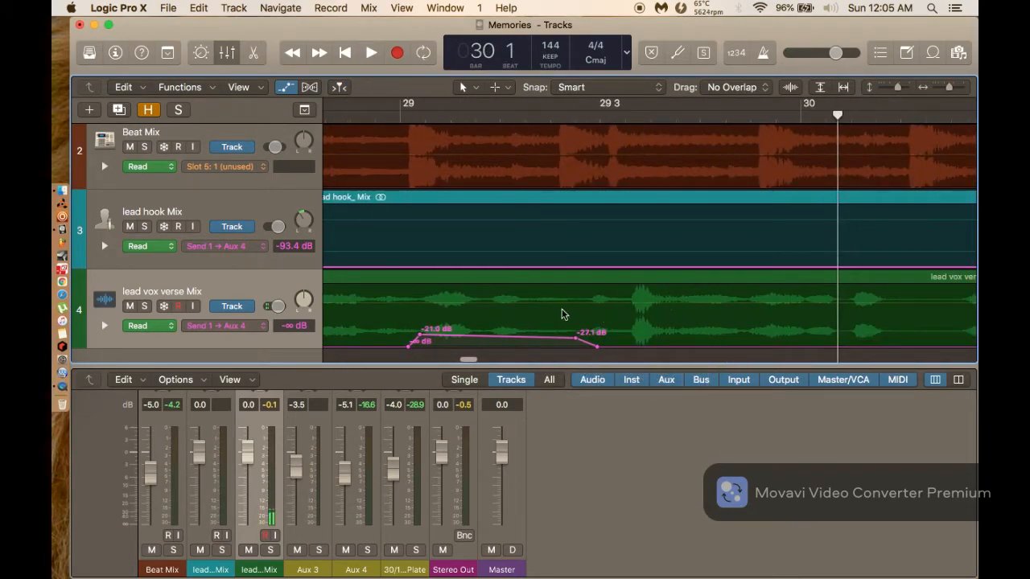
scroll(599, 358, "down", 1)
left_click_drag(592, 309, 563, 308)
scroll(555, 297, "left", 5)
key("super+Left")
key("super+Left")
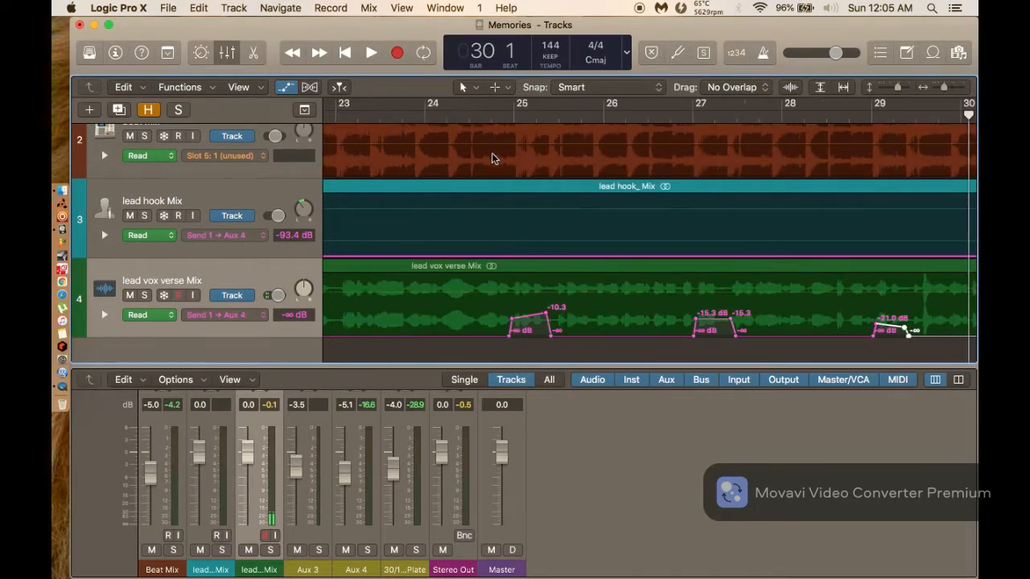
key("space")
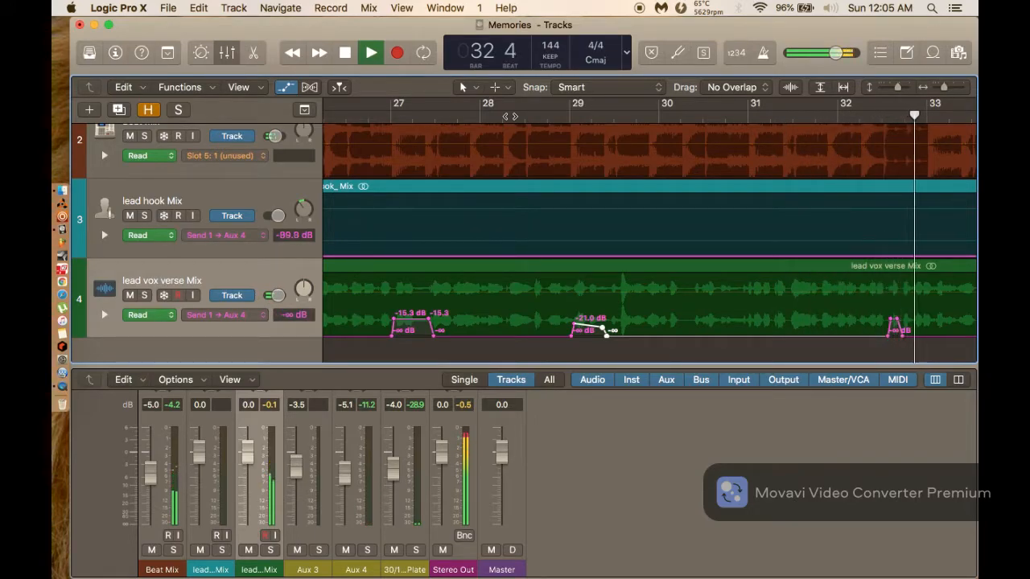
key("space")
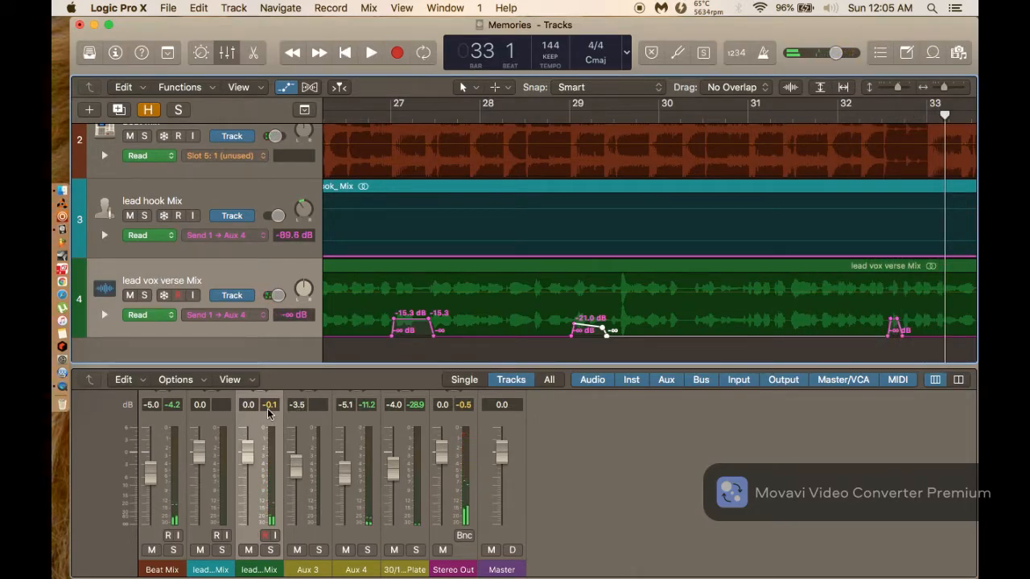
Insert a Limiter on the lead vox verse Mix channel and set its Output Level to −0.5 dB.
scroll(268, 411, "up", 10)
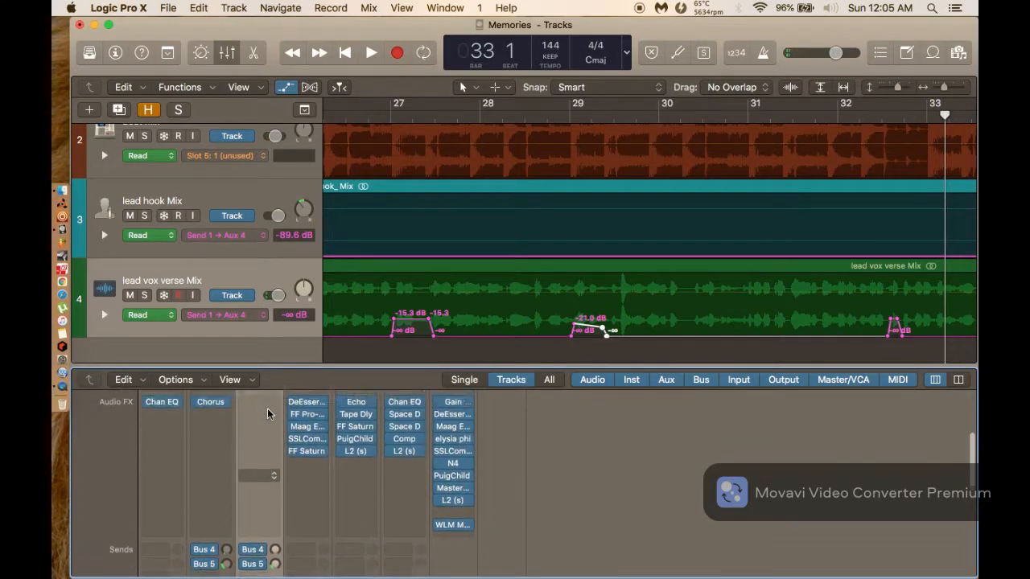
scroll(268, 408, "up", 2)
left_click(266, 435)
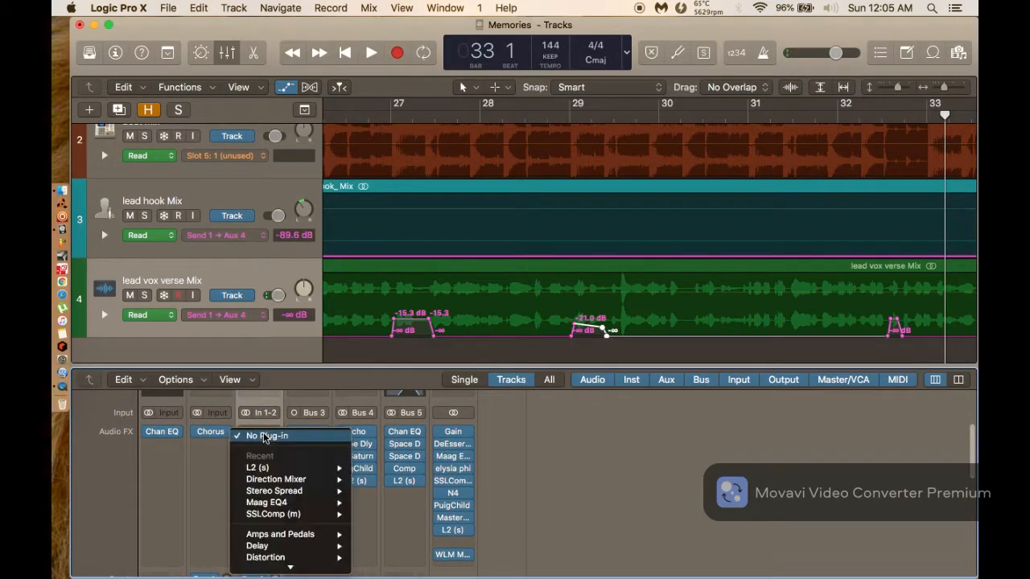
mouse_move(279, 565)
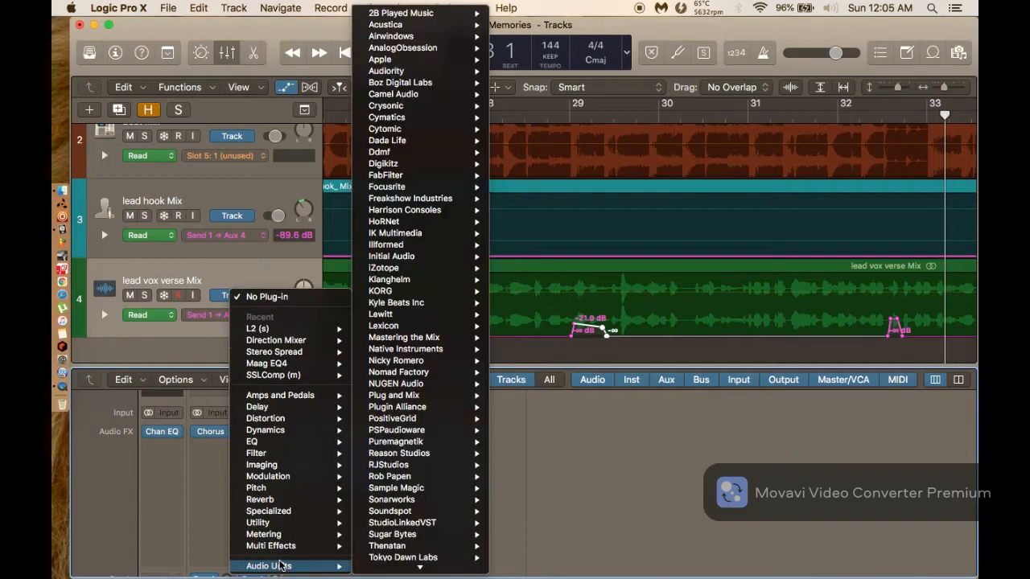
mouse_move(283, 512)
mouse_move(284, 437)
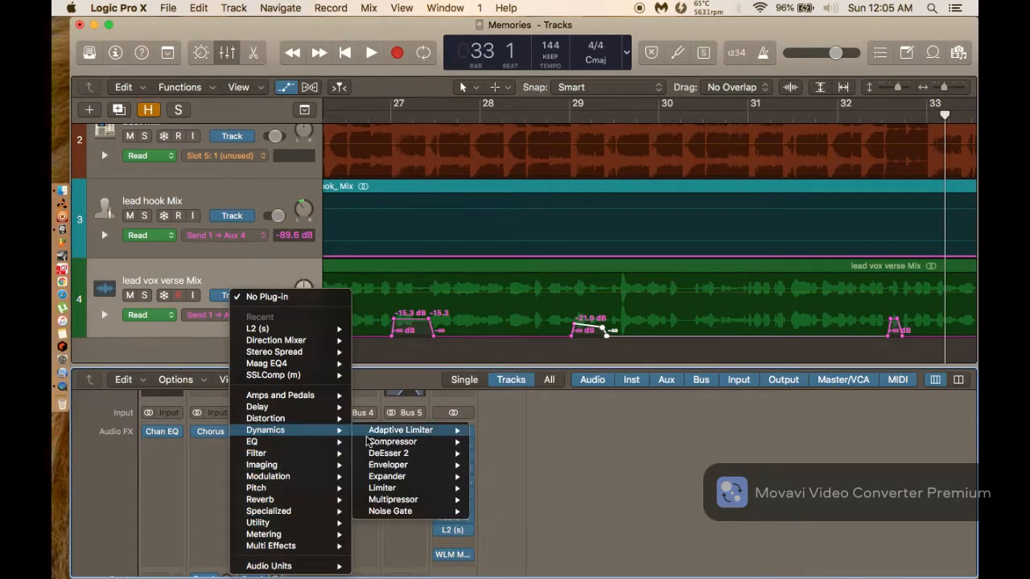
left_click(492, 488)
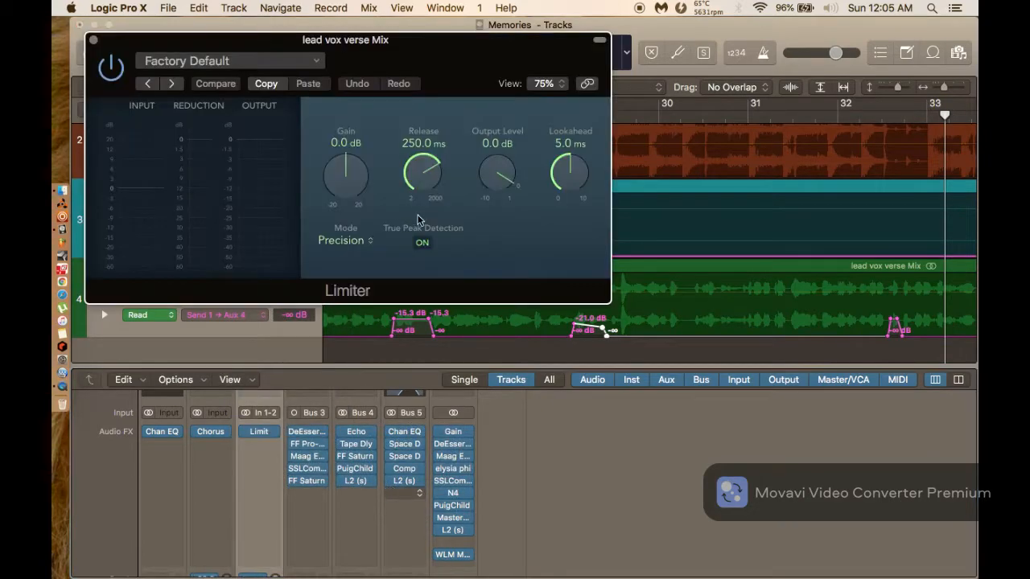
left_click_drag(487, 177, 486, 180)
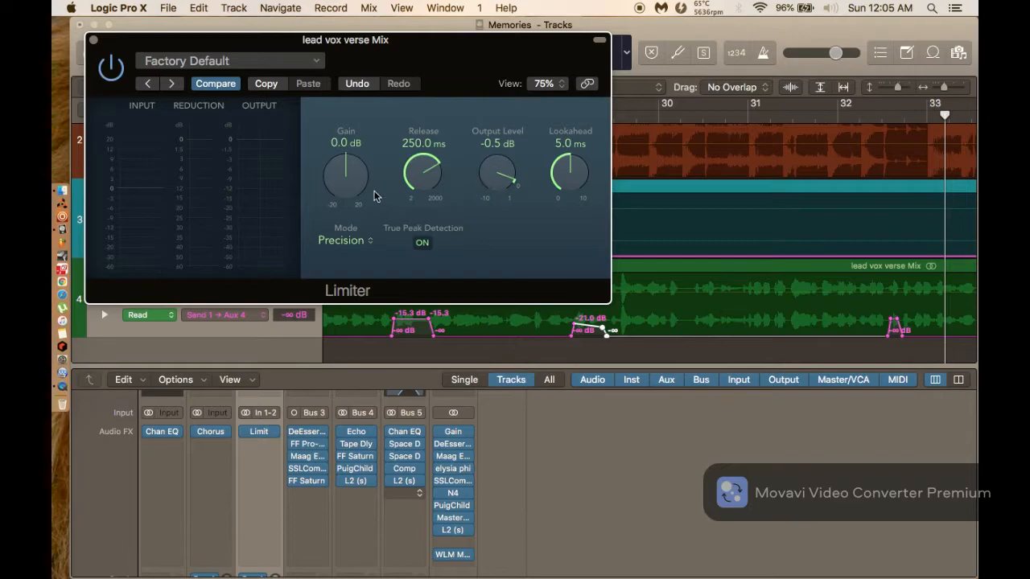
left_click(93, 40)
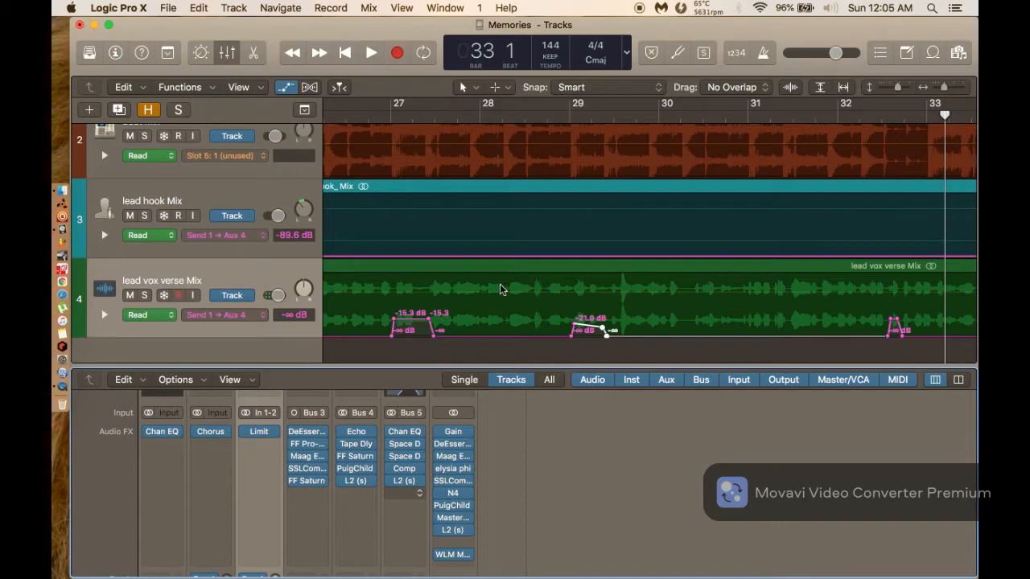
Audition the limited verse from the end of bar 27 to bar 30, checking the channel peak levels.
left_click(457, 118)
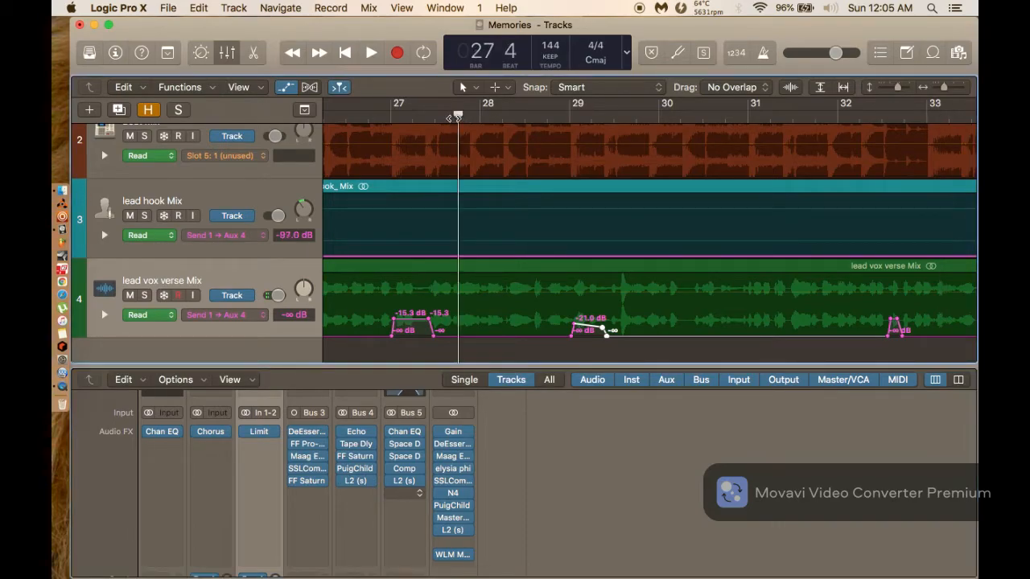
key("space")
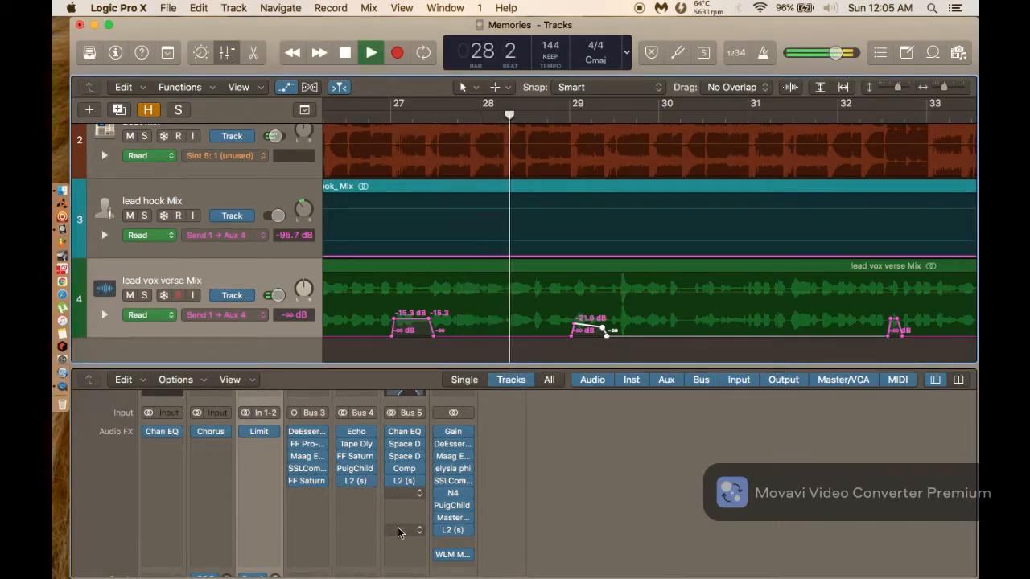
scroll(397, 527, "down", 5)
scroll(398, 527, "down", 2)
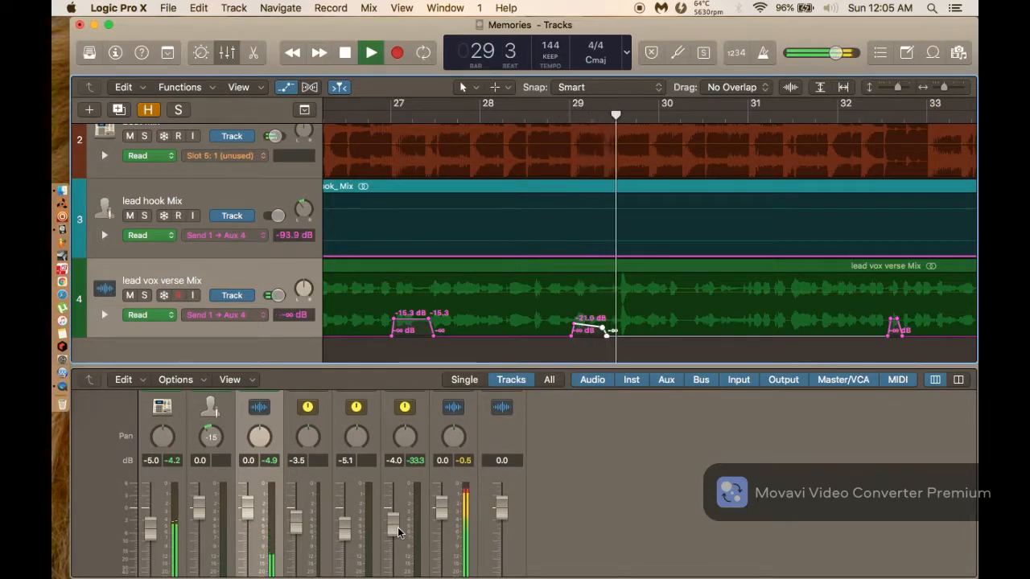
key("space")
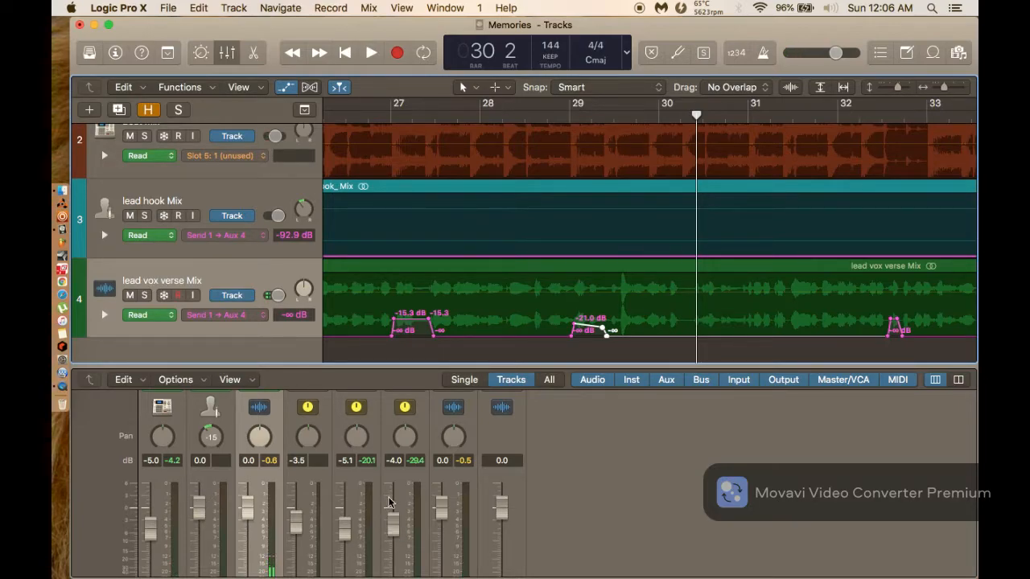
Audition the verse in the full mix from bar 28 to about bar 40.
key("super+Left")
key("super+Left")
key("super+Left")
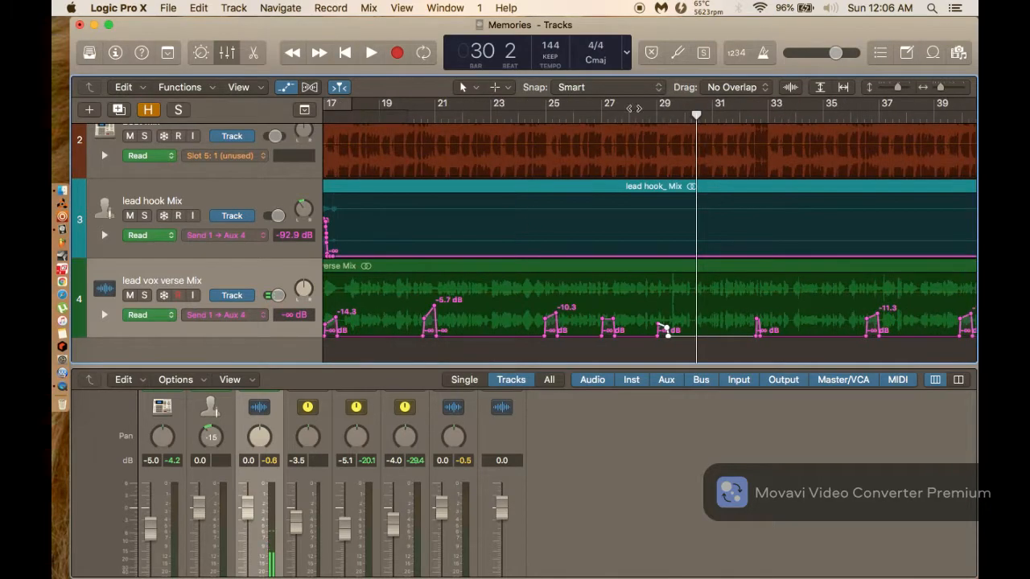
left_click(639, 112)
key("space")
key("space")
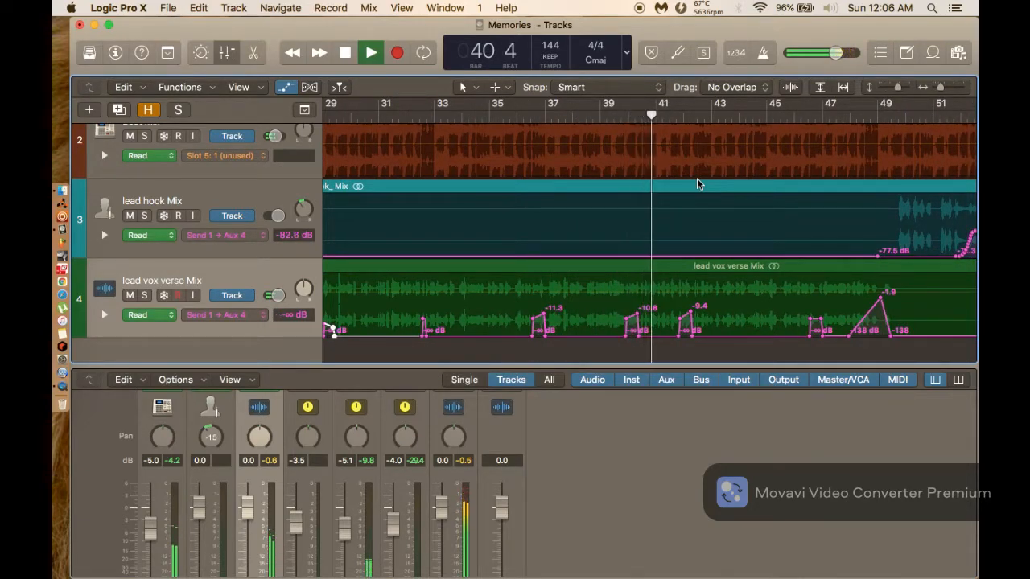
Solo the verse track and audition it from bar 38 through the Aux 4 send segment at bar 40.
left_click(583, 111)
left_click(145, 295)
scroll(507, 295, "up", 8)
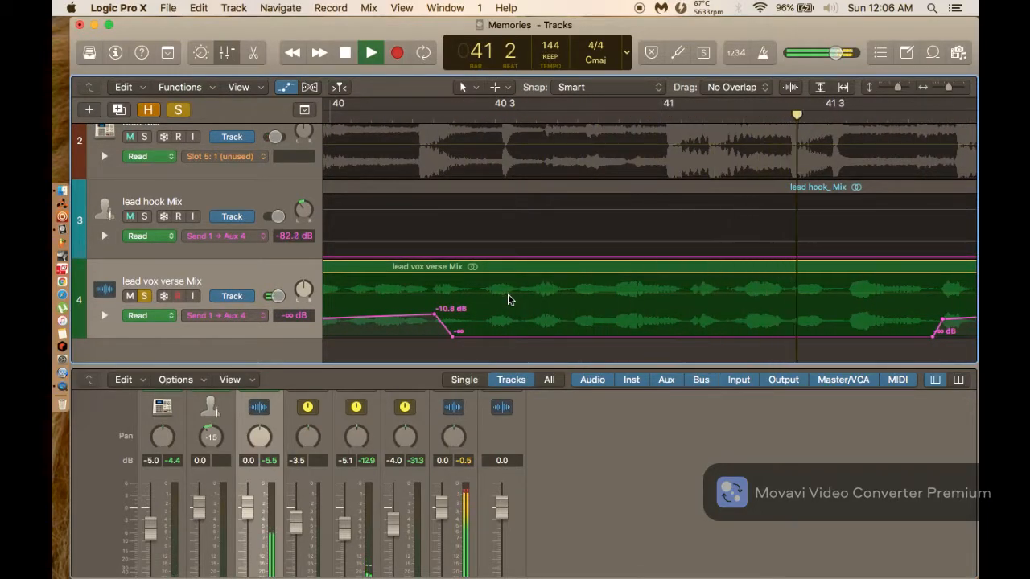
key("space")
Move the two end points of the verse's bar 40 Aux 4 send segment later and audition the soloed delay into bar 41.
left_click_drag(421, 303, 465, 308)
scroll(507, 252, "left", 5)
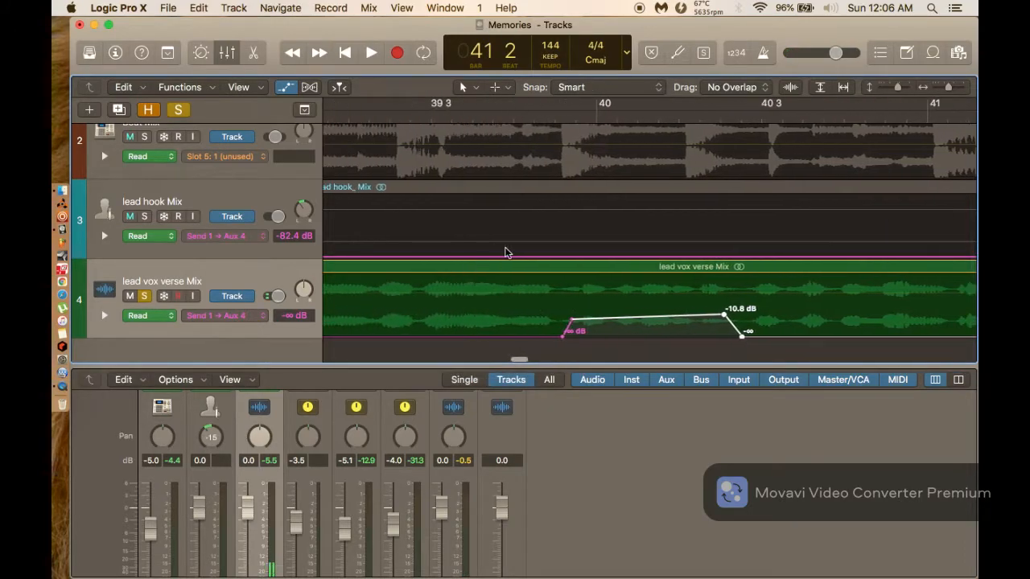
scroll(650, 233, "left", 2)
key("space")
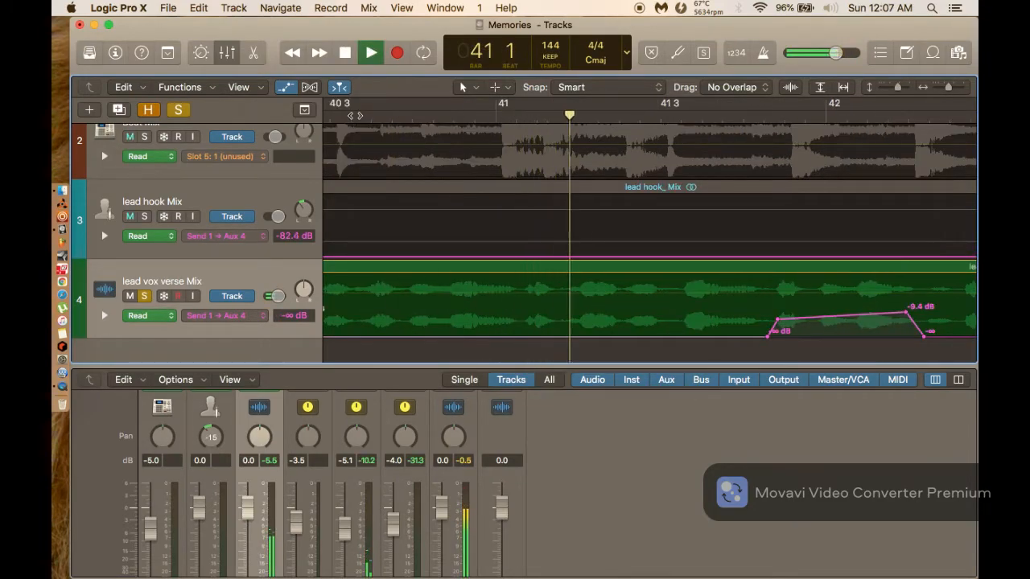
key("space")
Extend the end of the bar 40 Aux 4 send segment a little further towards beat 3 and replay the soloed verse.
scroll(534, 234, "left", 4)
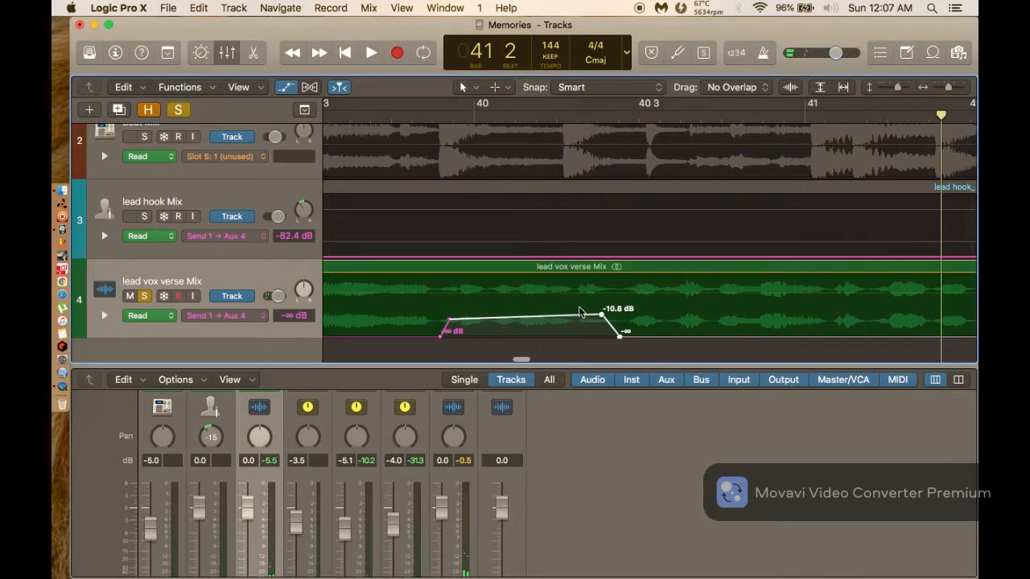
left_click_drag(607, 322, 618, 323)
scroll(621, 327, "left", 3)
scroll(620, 326, "left", 1)
double_click(415, 113)
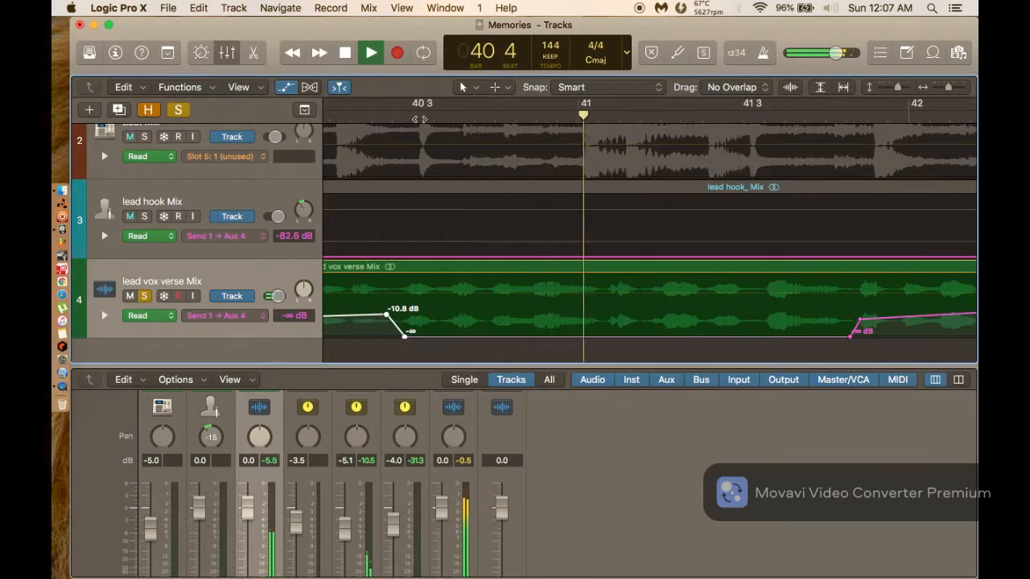
key("space")
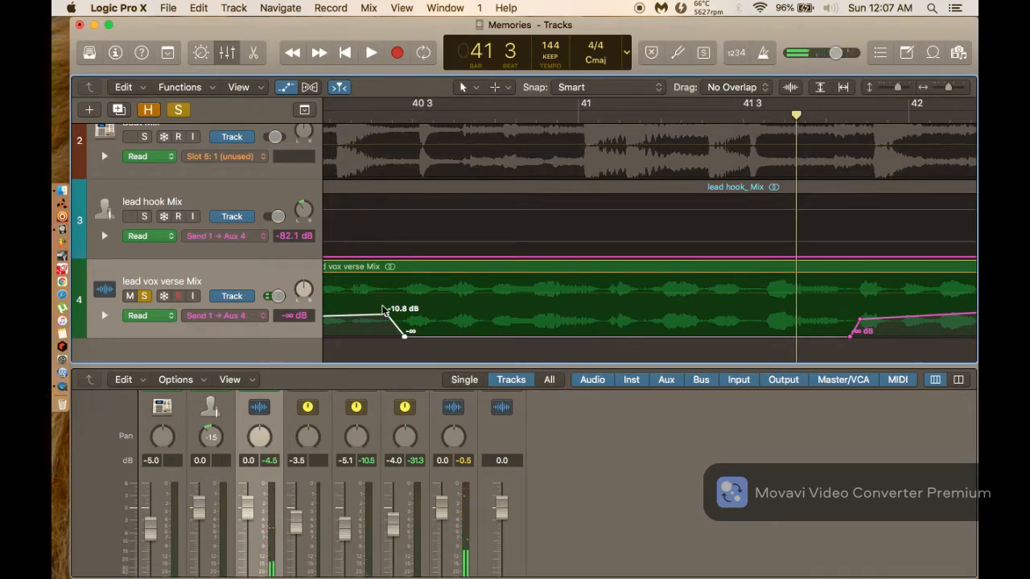
Nudge the bar 40 Aux 4 send segment's end points slightly later once more and check the soloed verse to bar 41.
left_click_drag(397, 323, 407, 323)
scroll(407, 324, "left", 5)
scroll(407, 328, "left", 3)
double_click(390, 111)
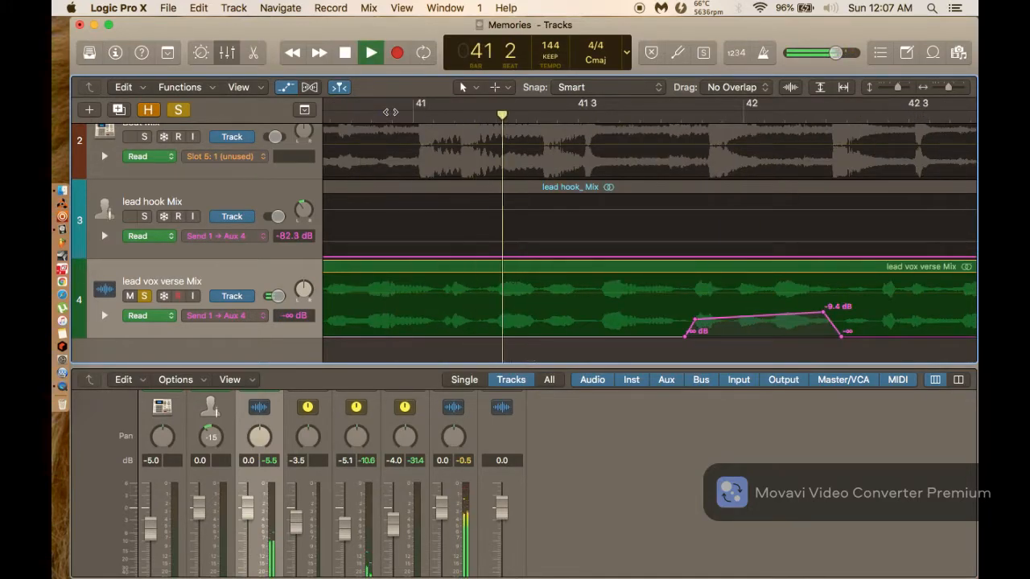
key("space")
Unsolo the verse and audition the full mix from bar 38 through the send throws into the hook at bar 49.
key("super+Left")
key("super+Left")
key("super+Left")
key("super+Left")
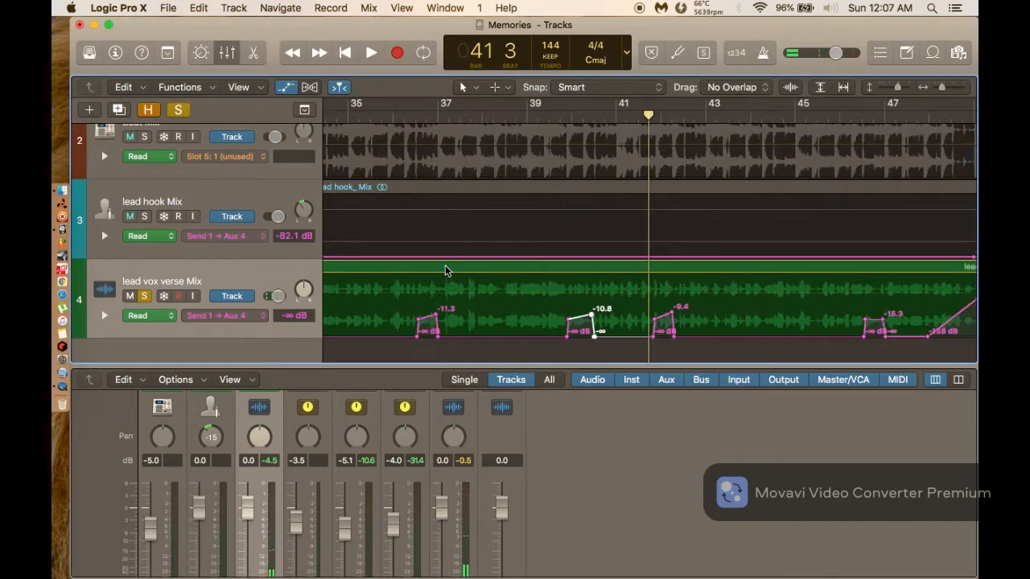
left_click(492, 118)
left_click(143, 296)
key("space")
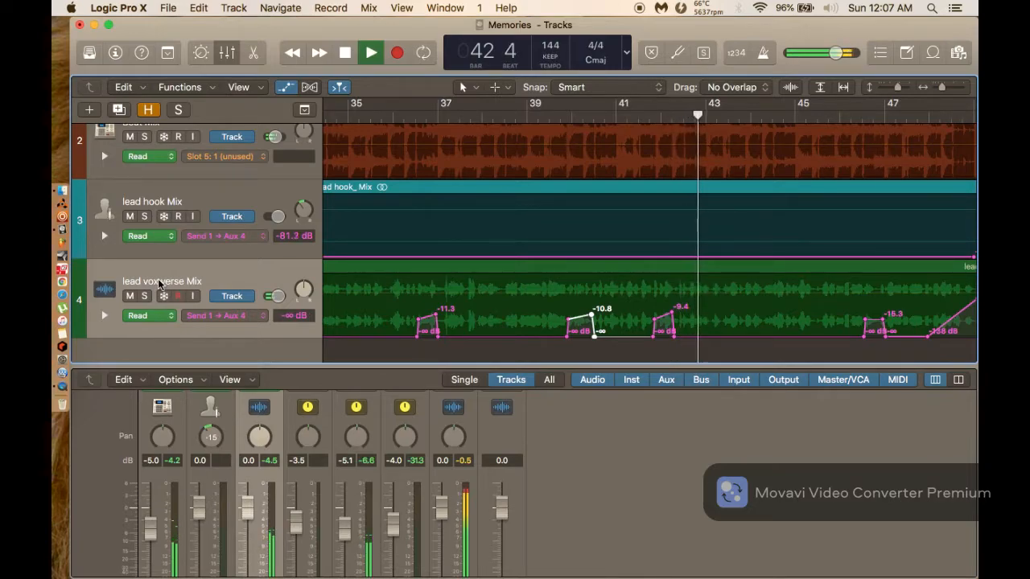
scroll(675, 274, "right", 3)
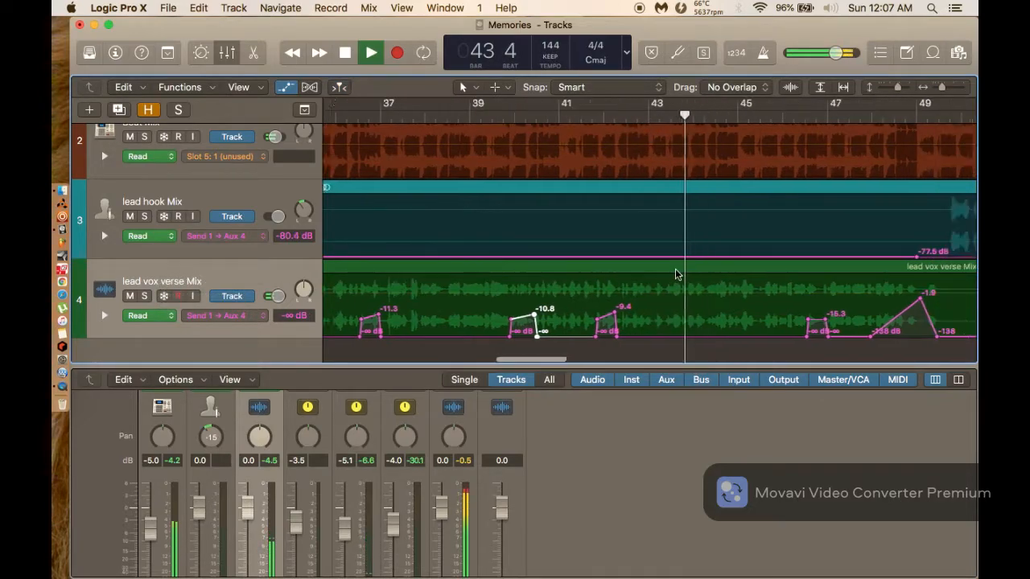
scroll(675, 275, "right", 6)
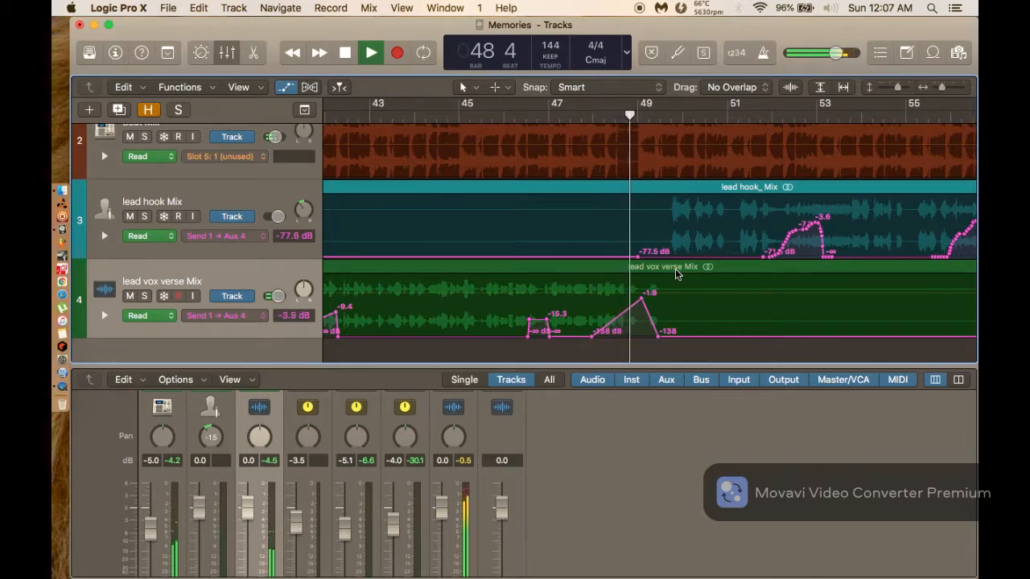
key("space")
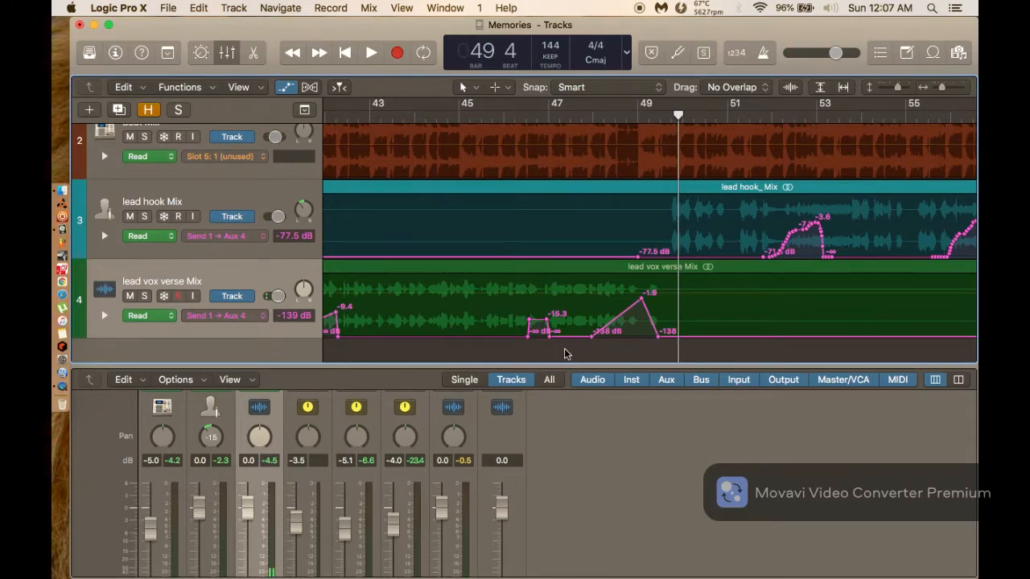
Look over the verse's earlier Aux 4 send points and audition the full mix from bar 15.
scroll(566, 354, "left", 5)
scroll(541, 324, "left", 15)
scroll(541, 323, "up", 6)
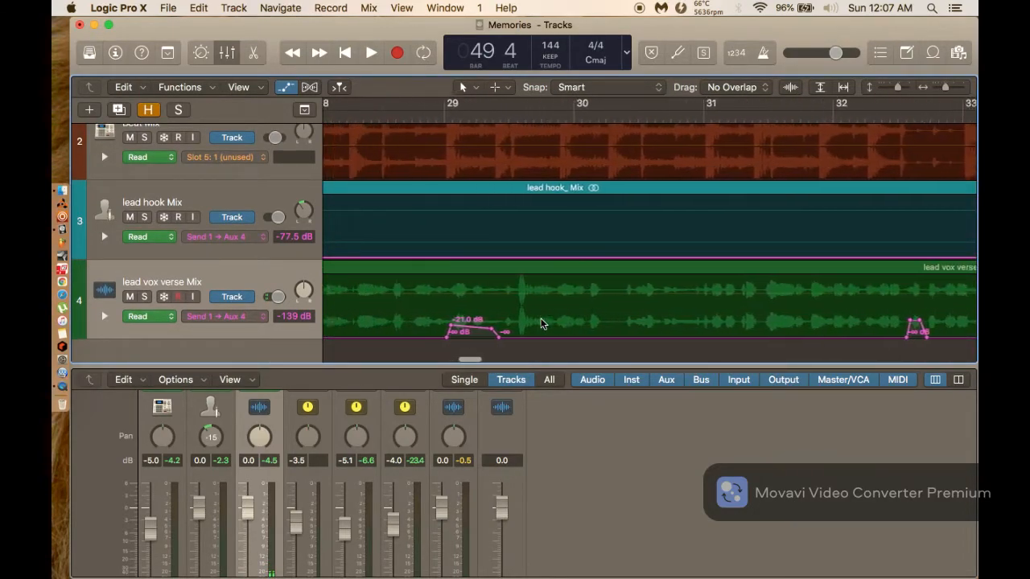
scroll(540, 324, "left", 1)
scroll(541, 324, "up", 3)
scroll(541, 323, "up", 3)
scroll(541, 323, "right", 2)
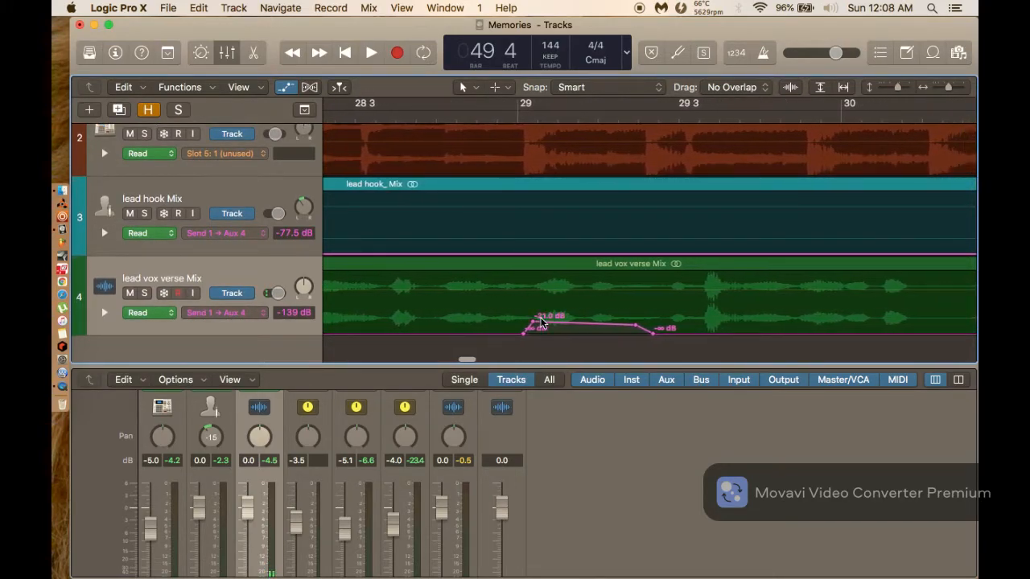
scroll(564, 306, "down", 10)
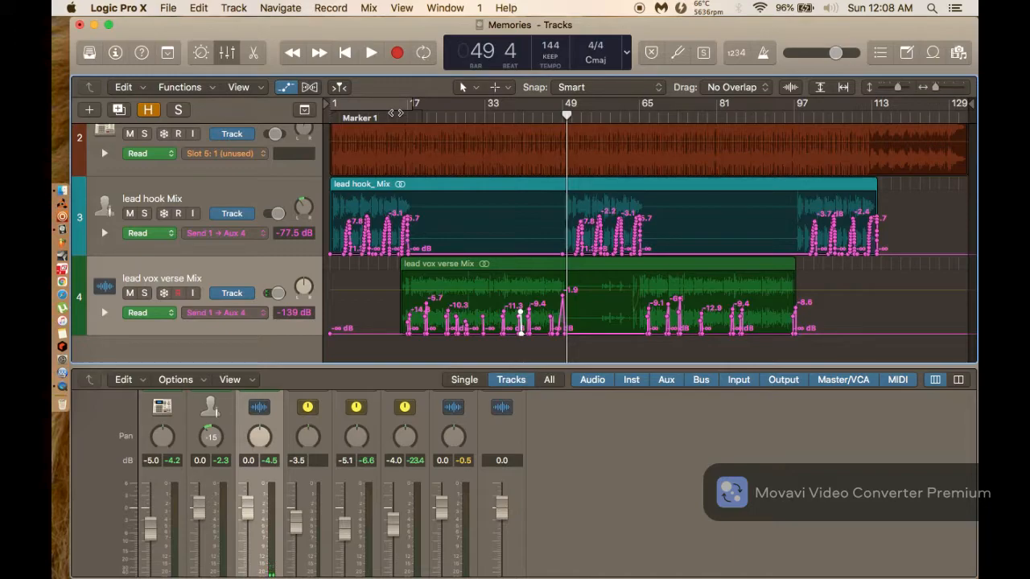
left_click(396, 118)
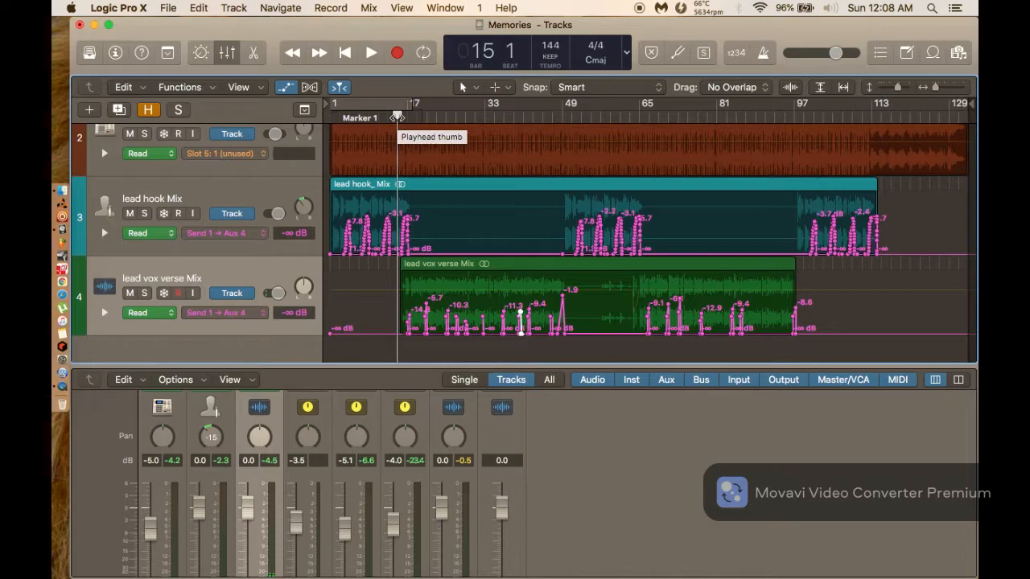
key("space")
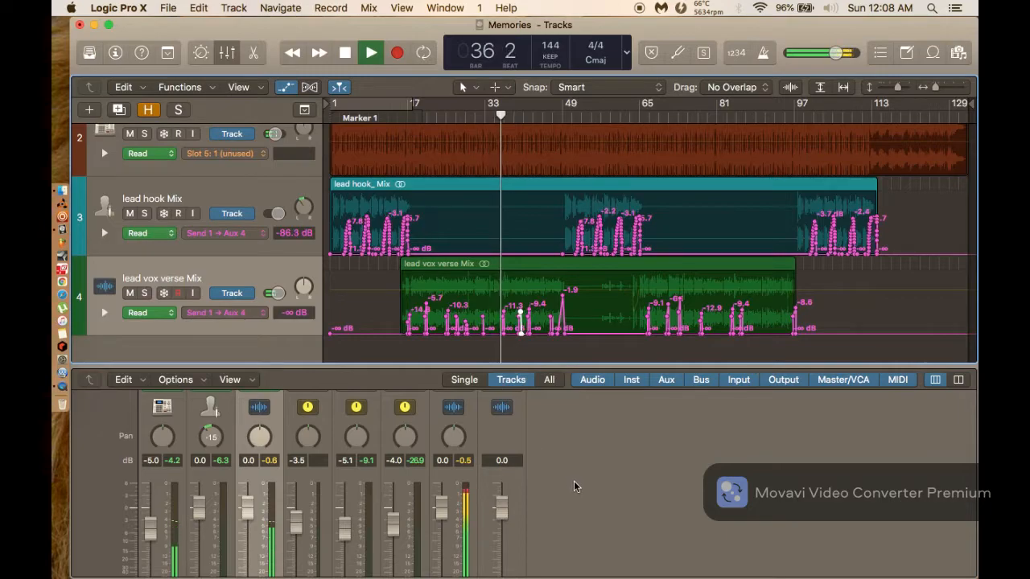
Open the WLM Meter on the Stereo Out and restart its loudness measurement while playing the mix towards bar 47.
scroll(574, 486, "up", 5)
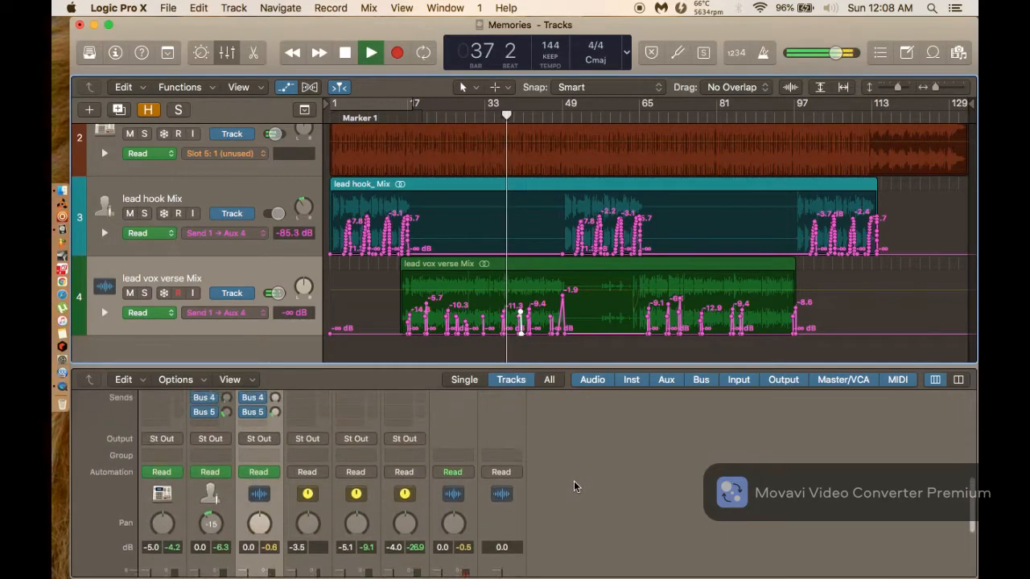
scroll(555, 492, "up", 3)
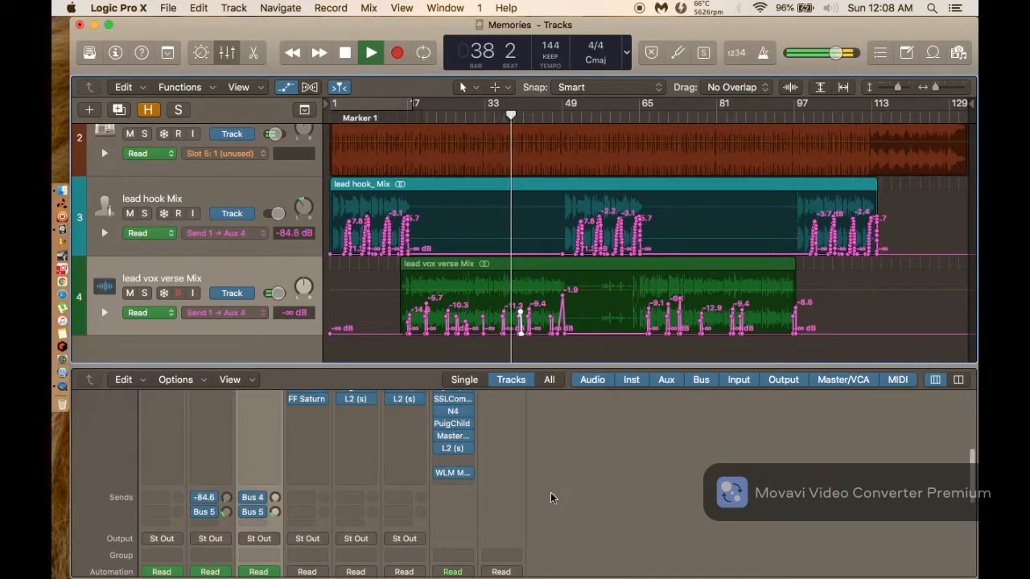
left_click(454, 474)
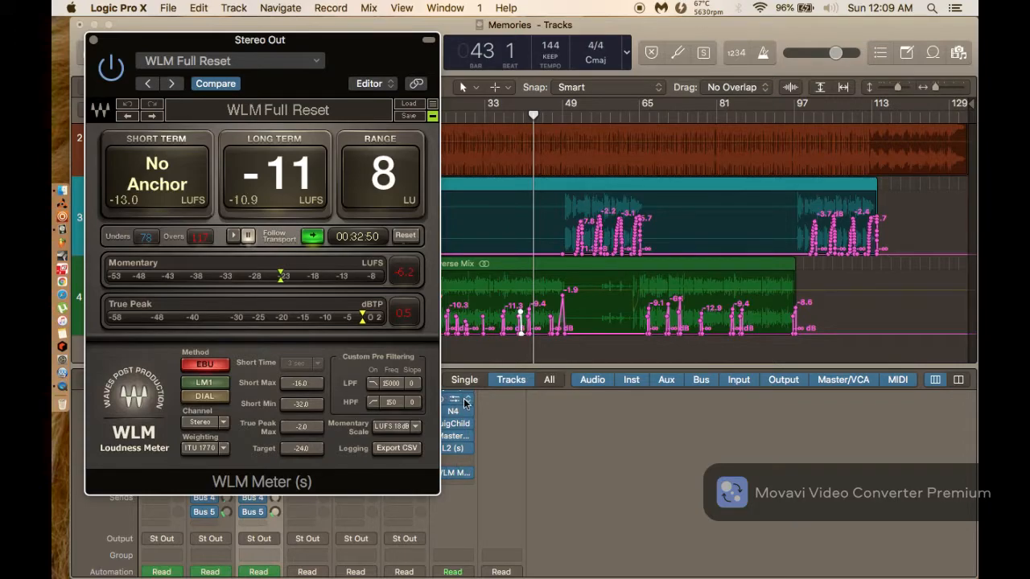
key("space")
left_click(405, 235)
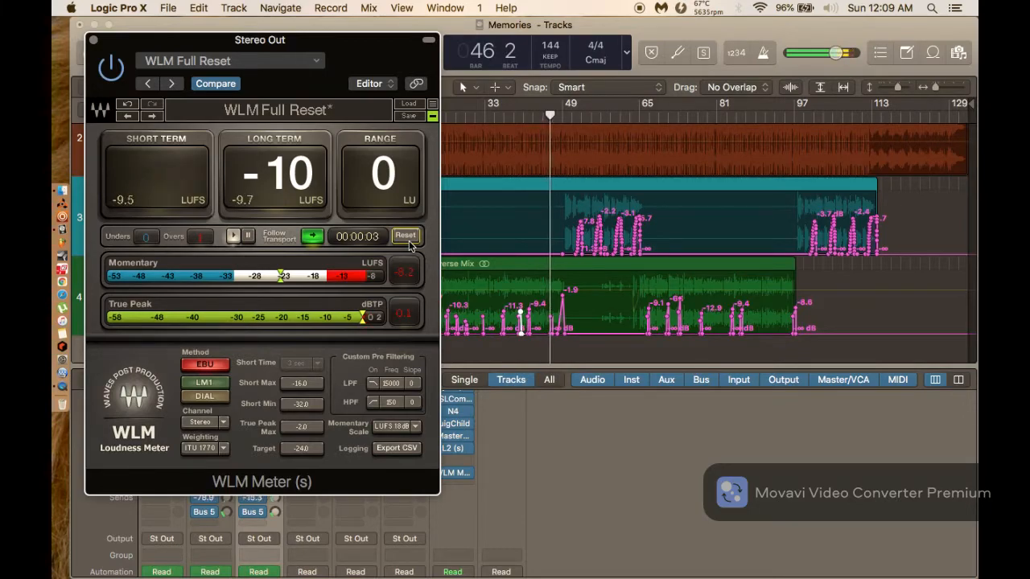
Set the output ceiling of the Stereo Out's L2 limiter to -1.5.
left_click(453, 448)
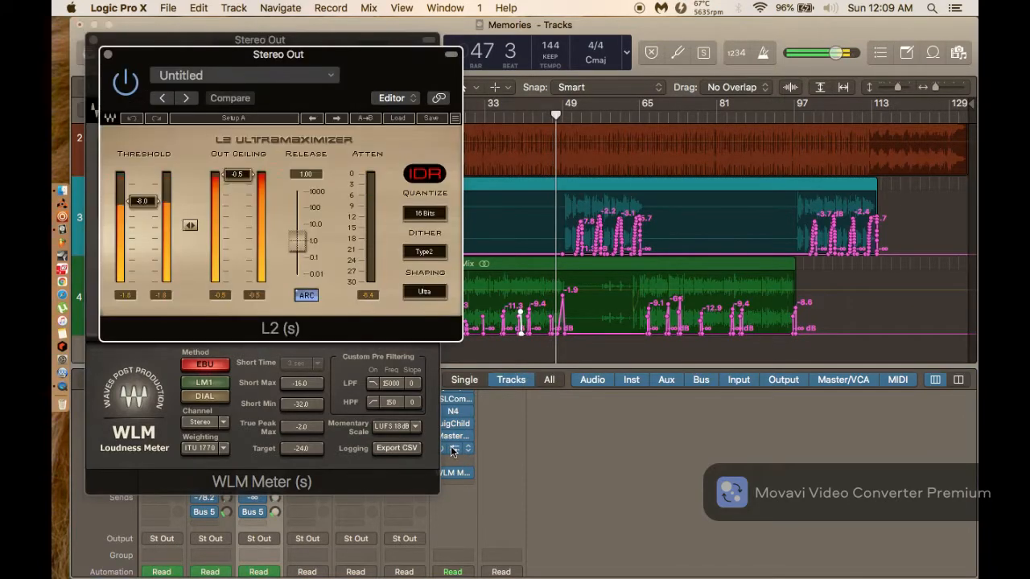
left_click_drag(238, 175, 238, 177)
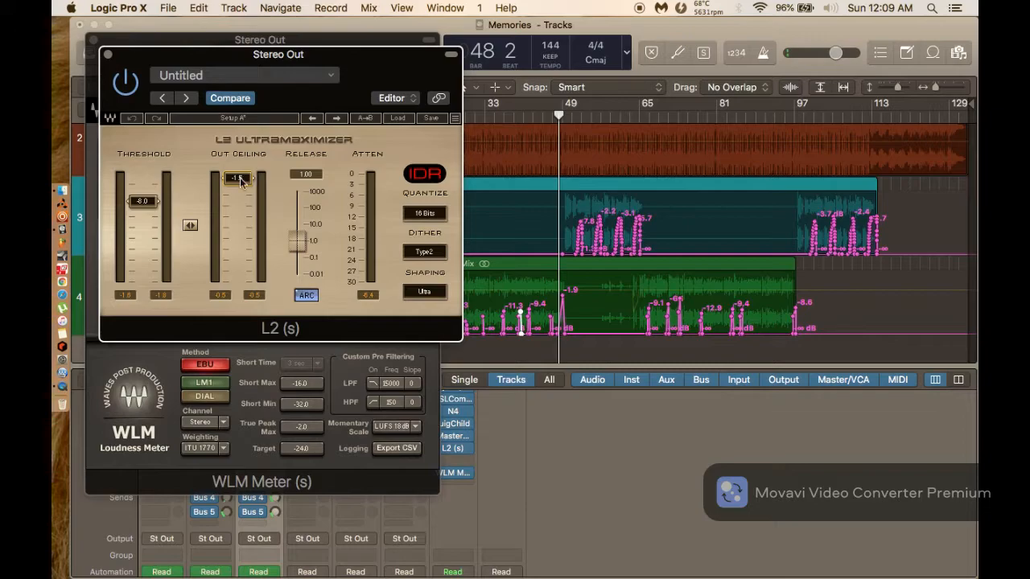
left_click(108, 55)
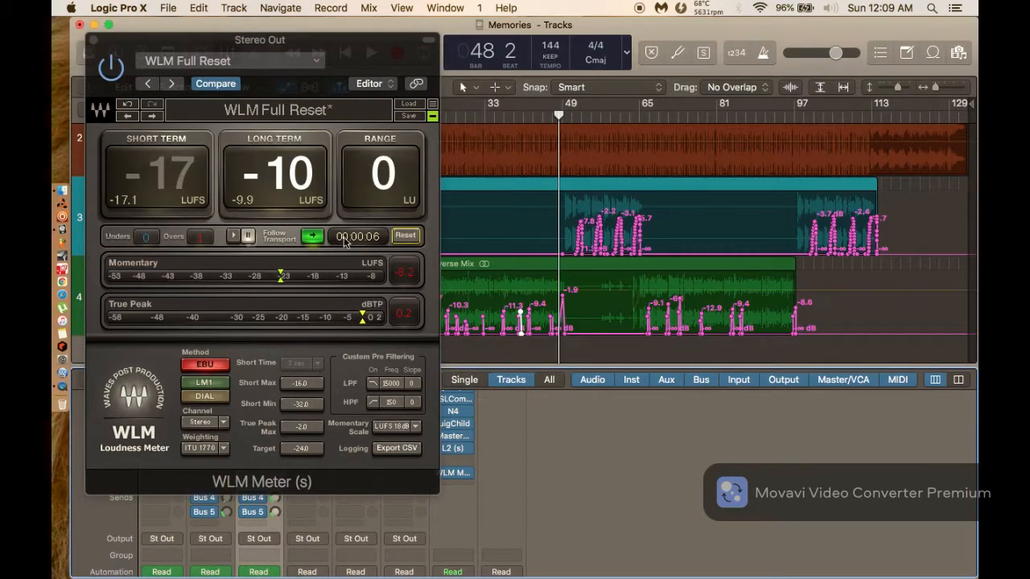
Reset the WLM Meter and measure the mix's loudness and true peak from bar 39 into the hook.
left_click(405, 235)
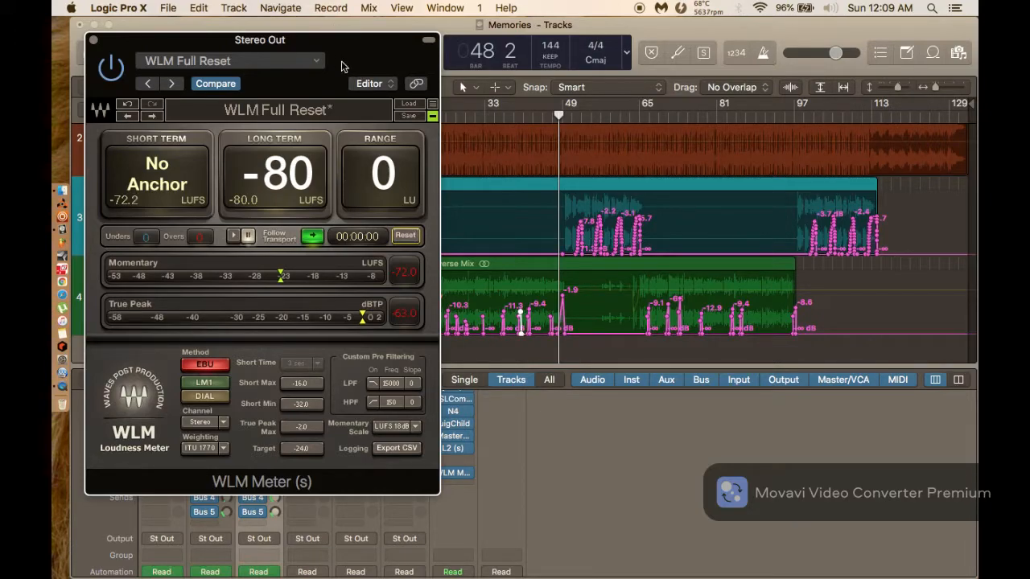
left_click_drag(348, 62, 372, 16)
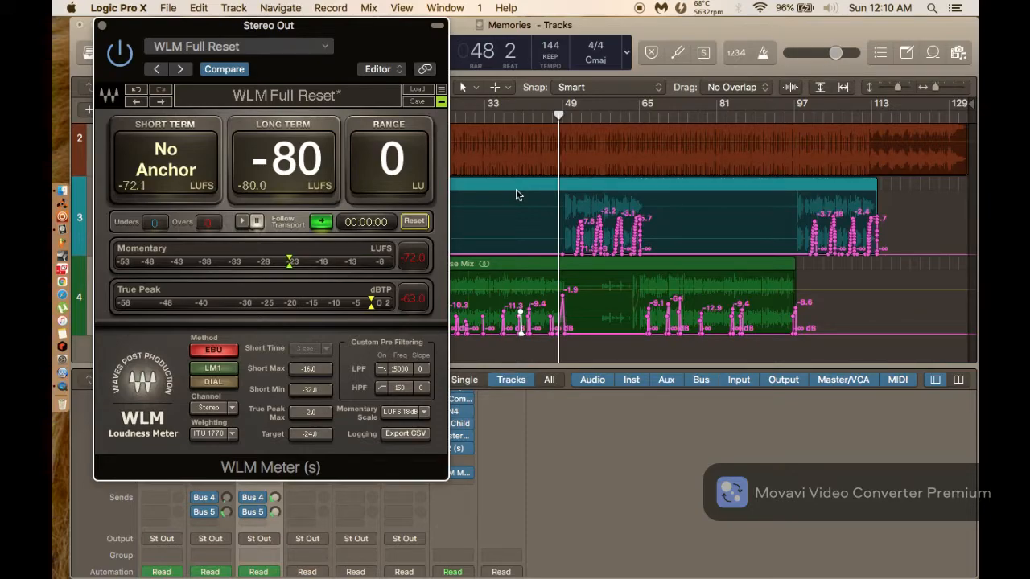
key("space")
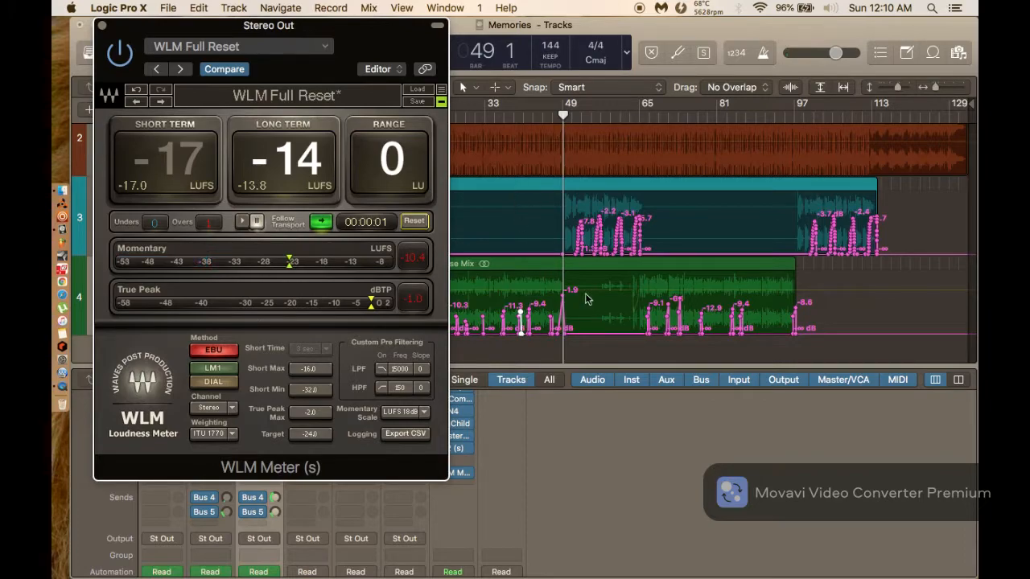
left_click(514, 112)
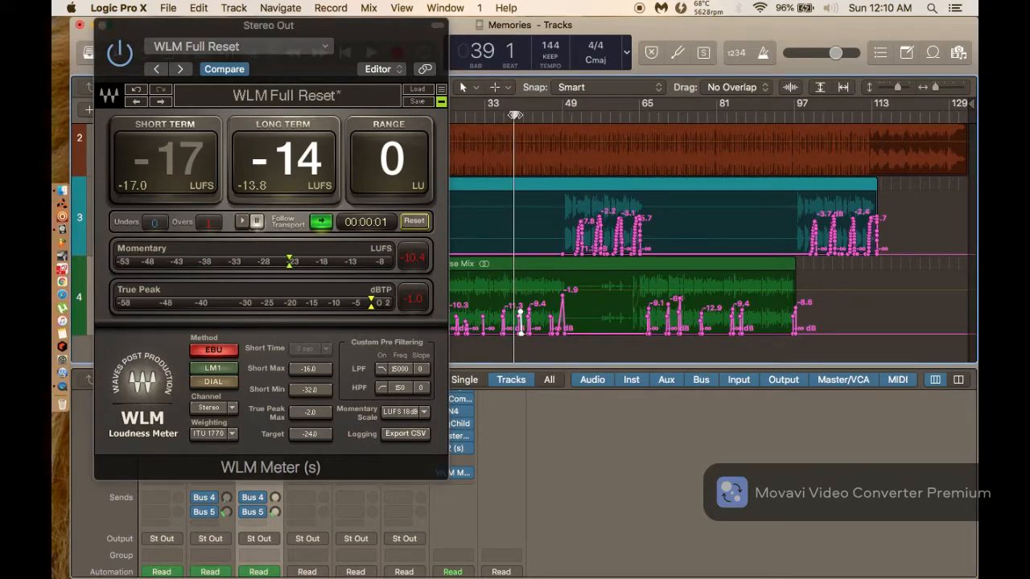
key("space")
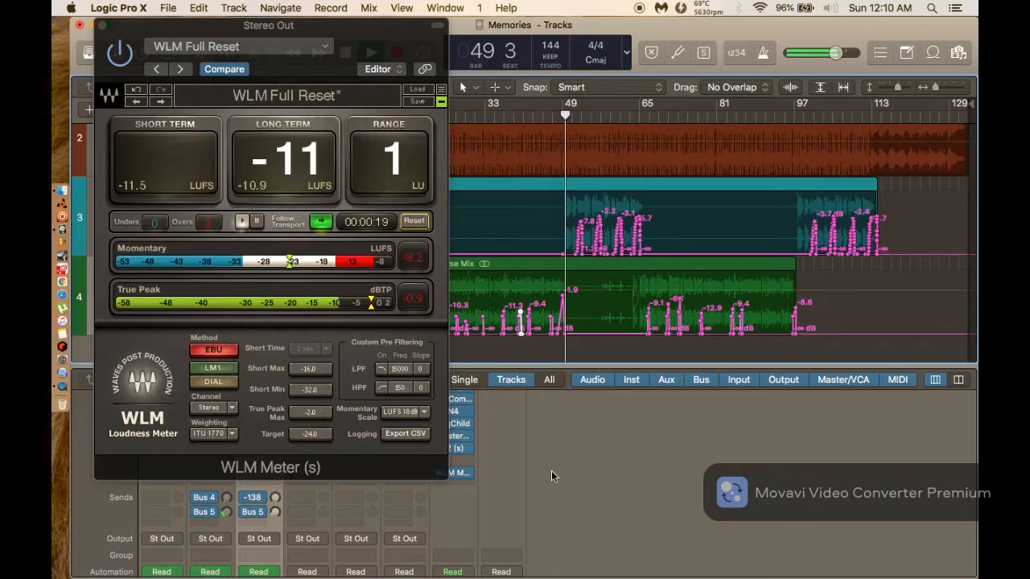
left_click(103, 26)
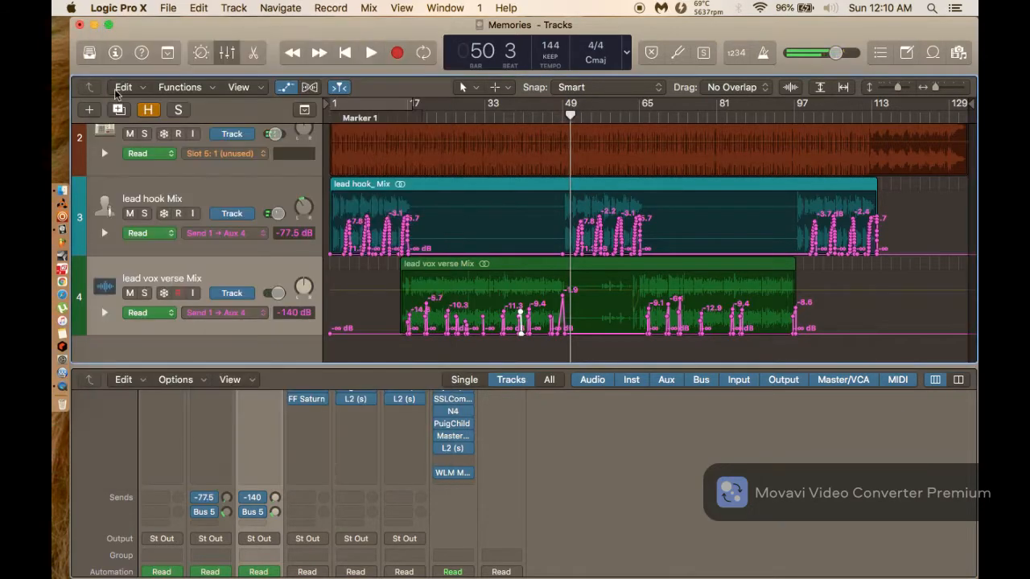
Lower the Stereo Out's L2 threshold to -9.0 and on to -10.0 while auditioning the mix into the bar 49 hook.
left_click(452, 448)
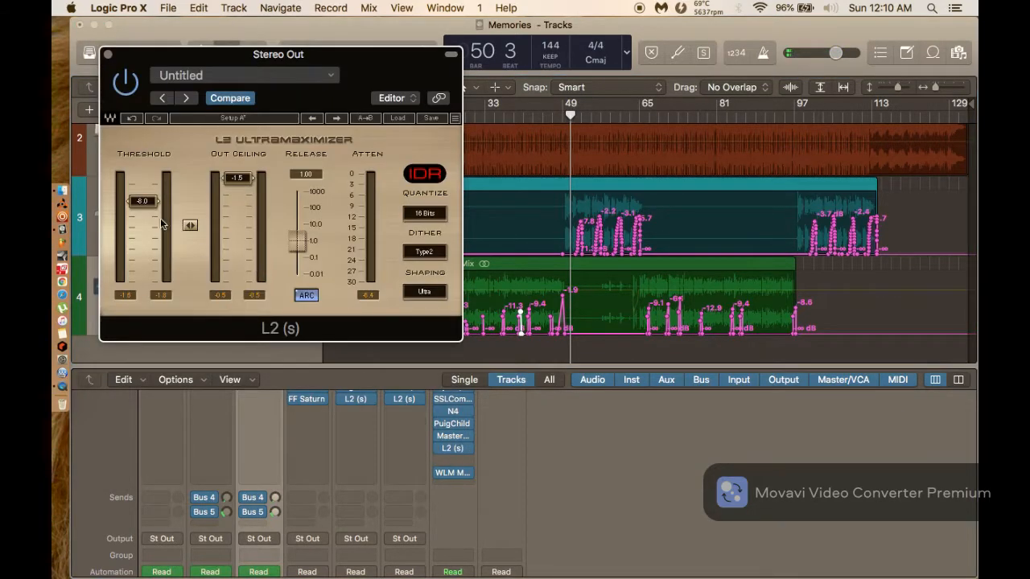
left_click_drag(144, 206, 143, 208)
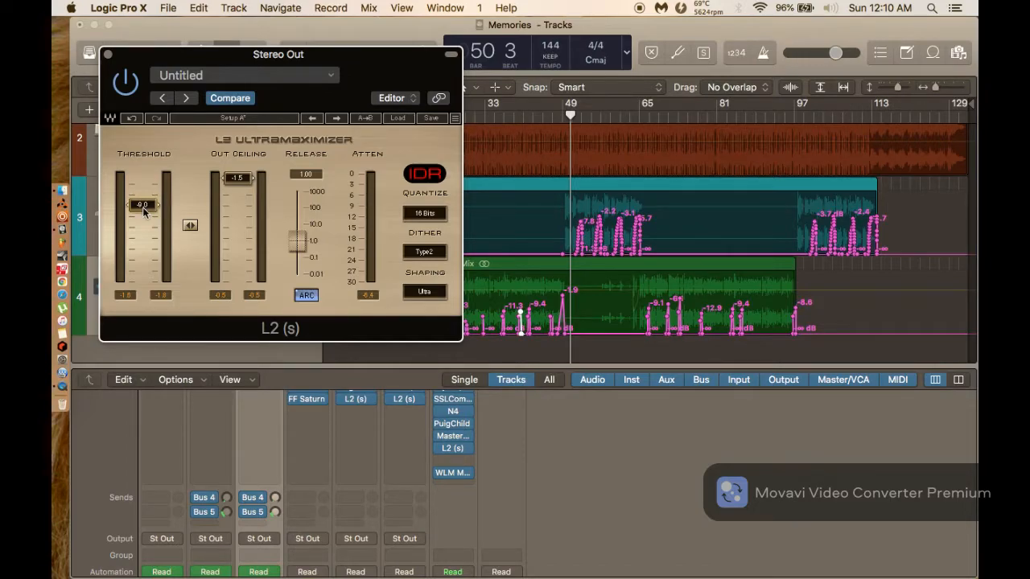
left_click(548, 122)
key("space")
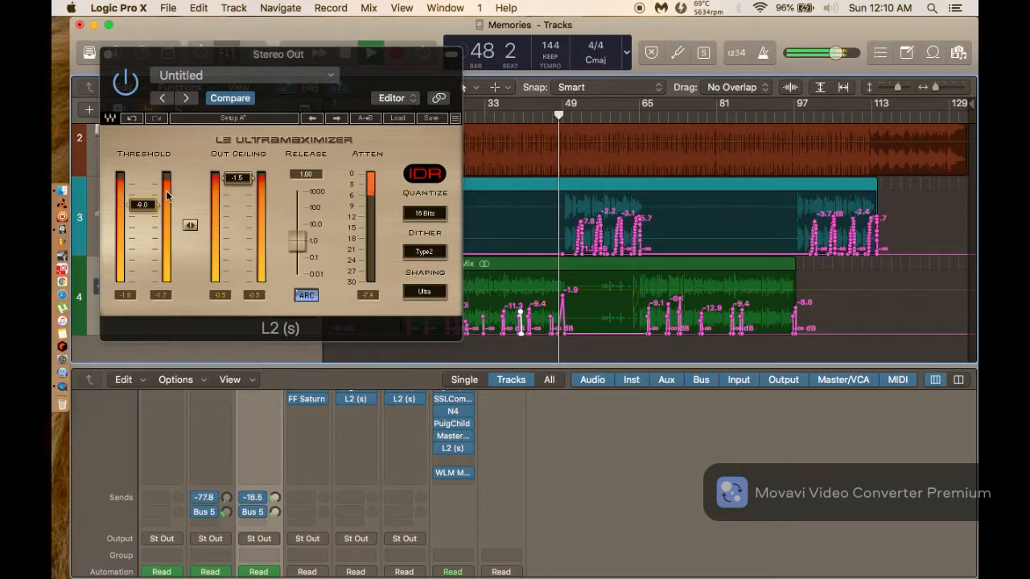
left_click_drag(143, 204, 144, 210)
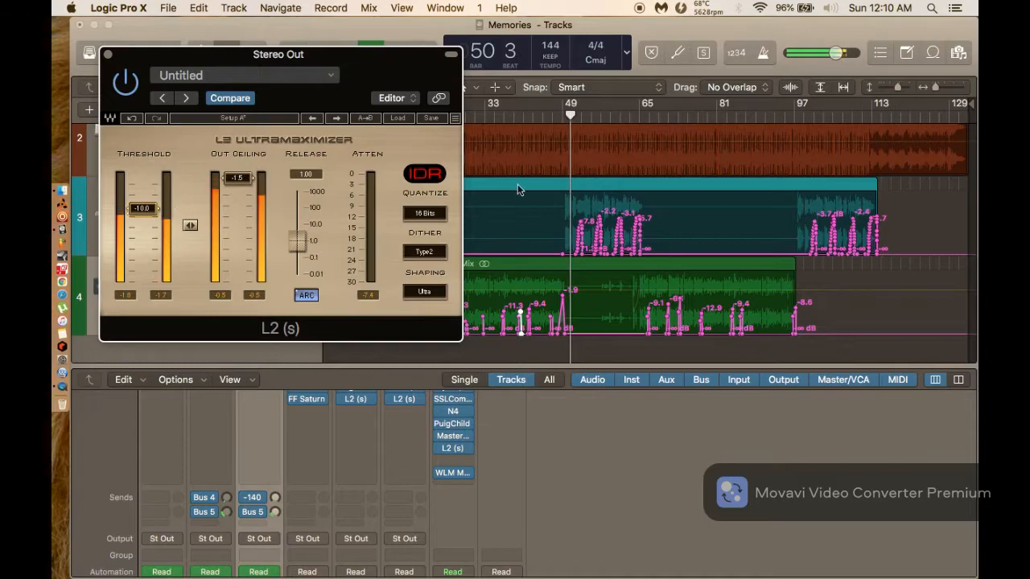
left_click(507, 113)
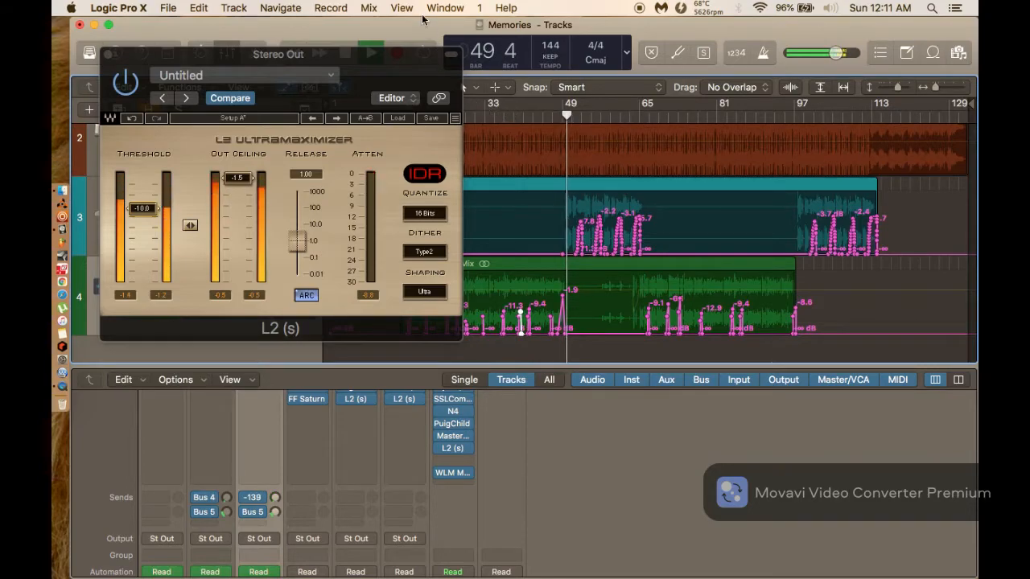
left_click(110, 54)
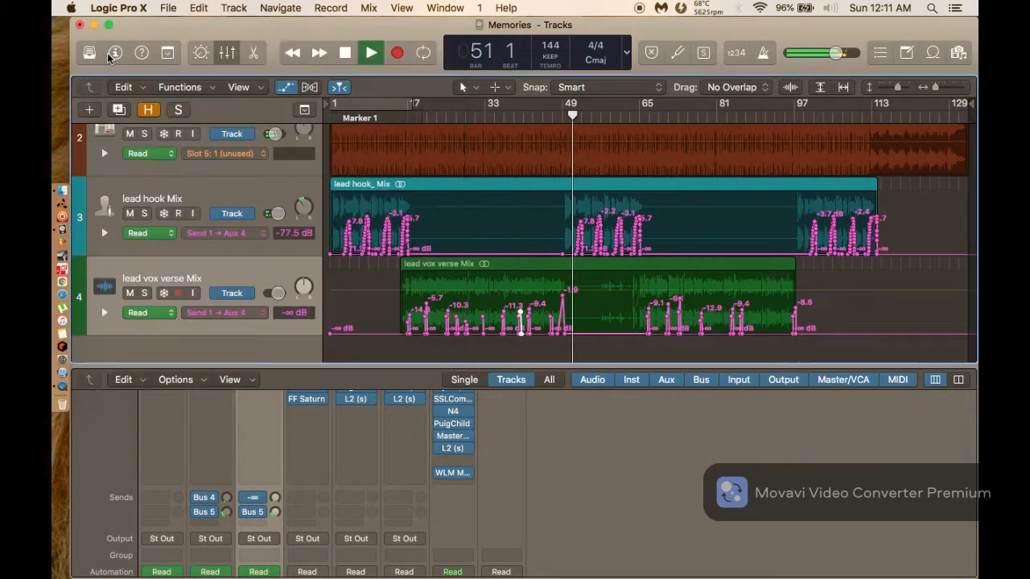
Insert the Waves RDeEsser (s) on the Stereo Out between the existing de-esser and the Maag EQ.
scroll(509, 455, "down", 5)
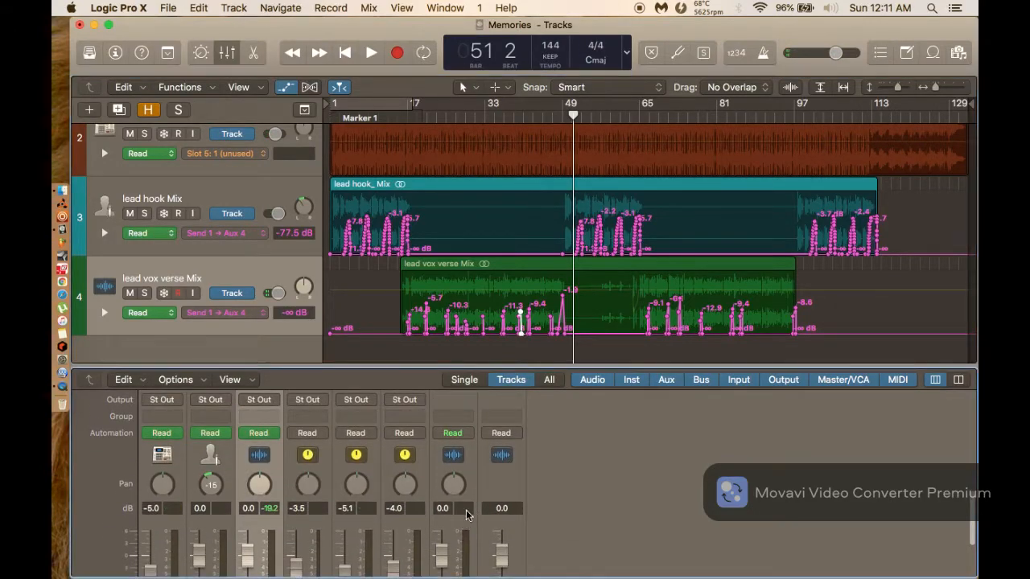
scroll(562, 490, "up", 5)
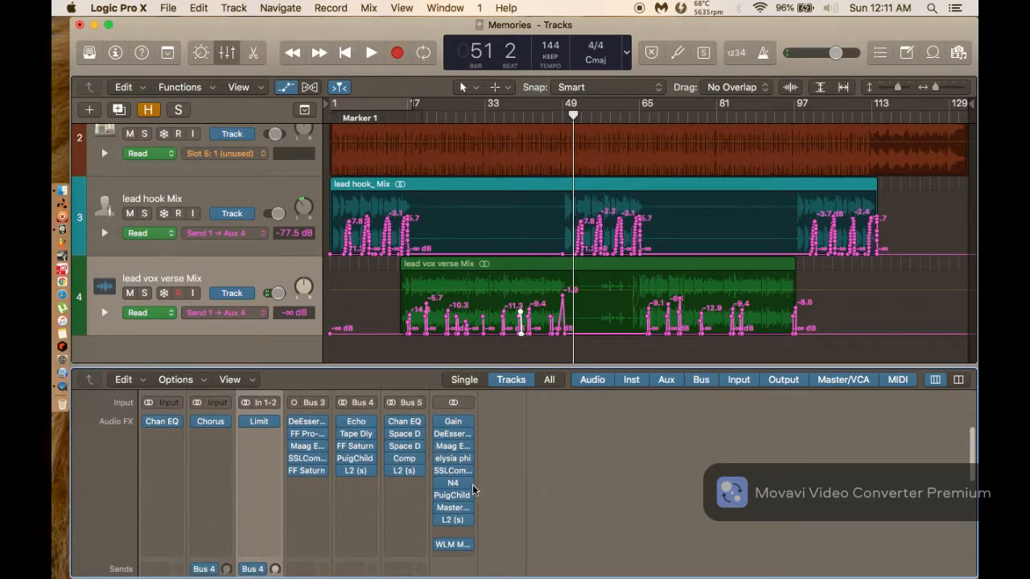
mouse_move(460, 457)
left_click(455, 443)
mouse_move(519, 566)
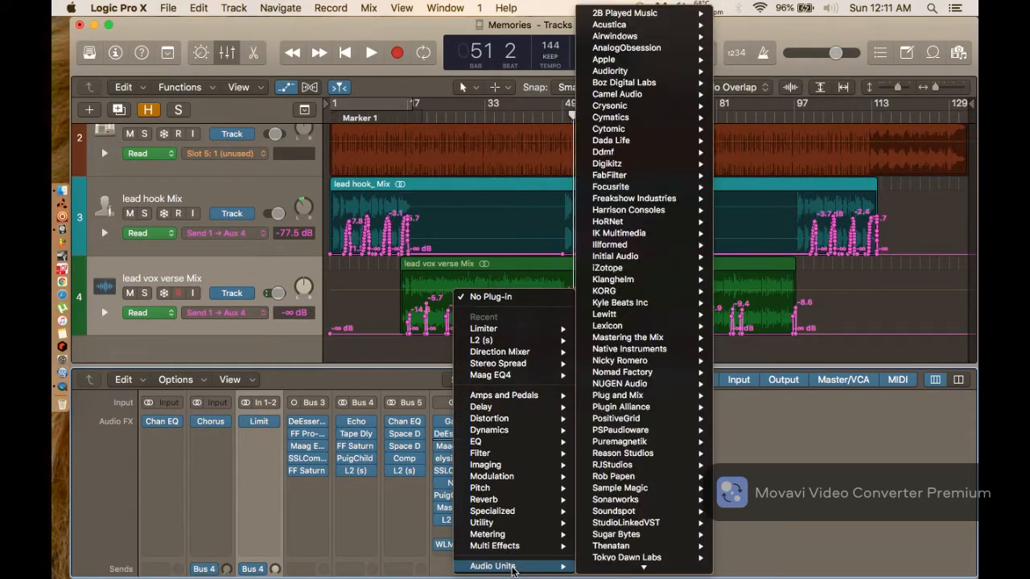
scroll(640, 515, "down", 4)
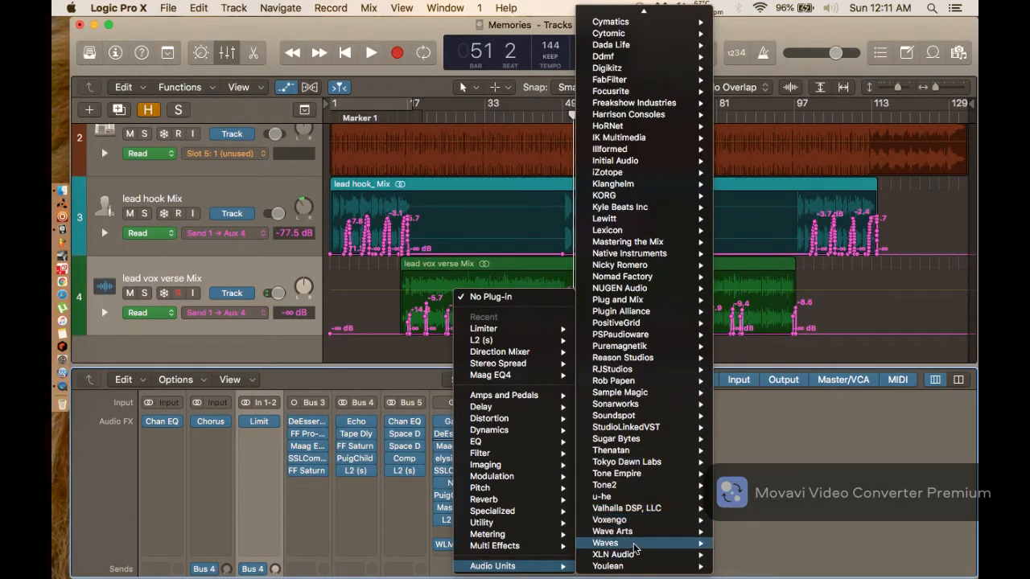
mouse_move(658, 542)
scroll(764, 531, "down", 15)
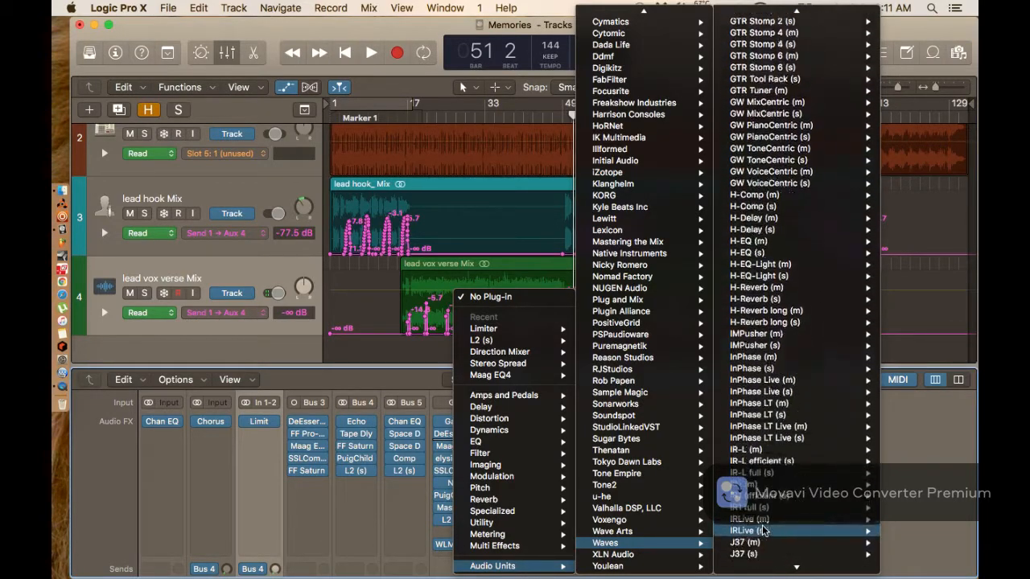
scroll(763, 529, "down", 20)
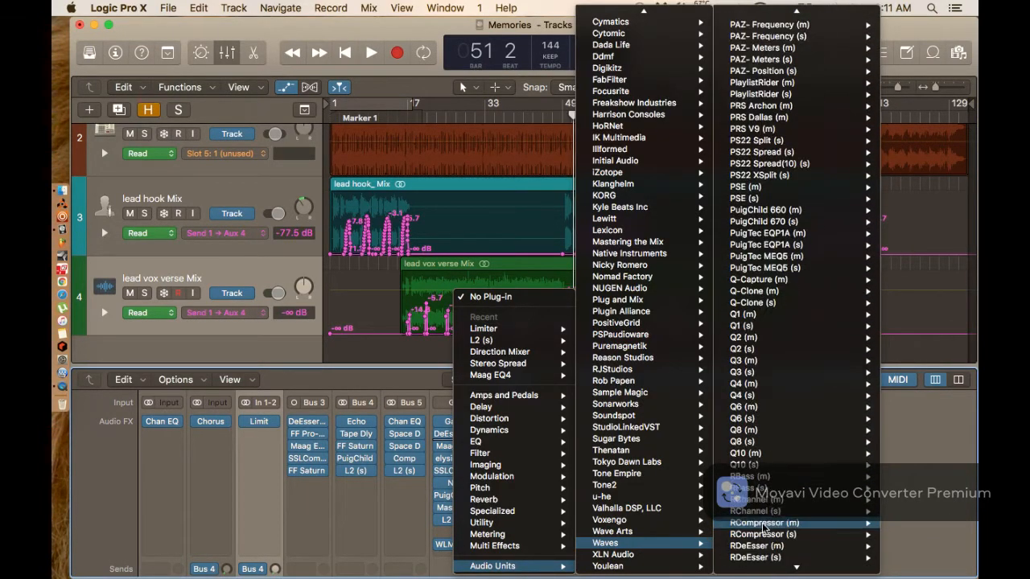
scroll(763, 528, "down", 20)
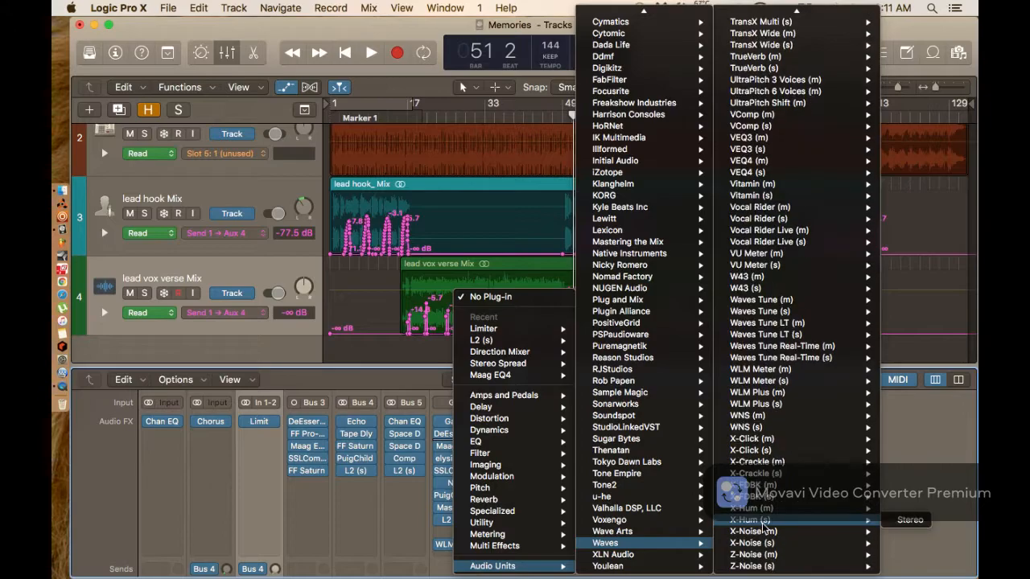
scroll(761, 95, "up", 20)
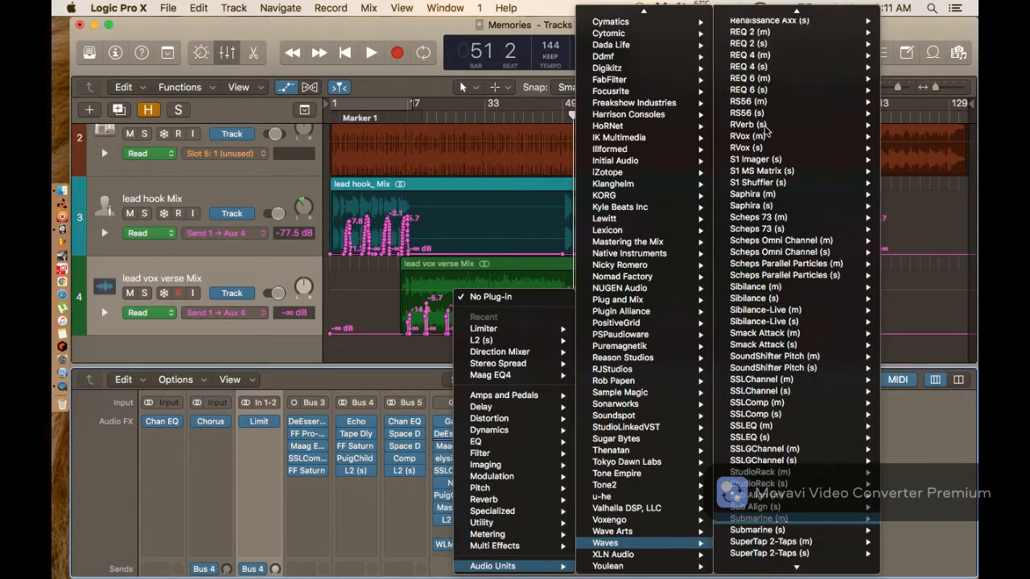
scroll(778, 97, "up", 5)
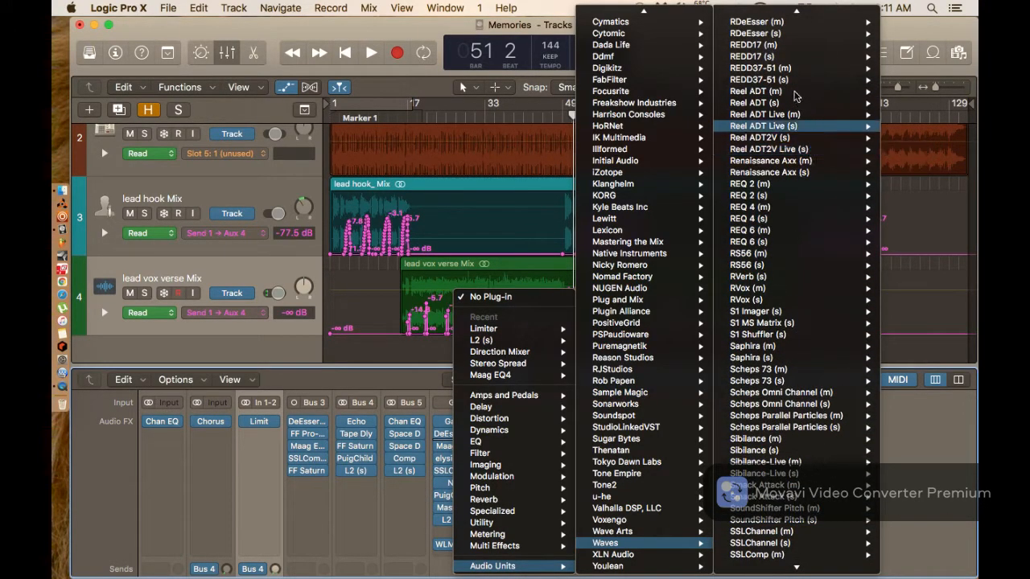
left_click(777, 37)
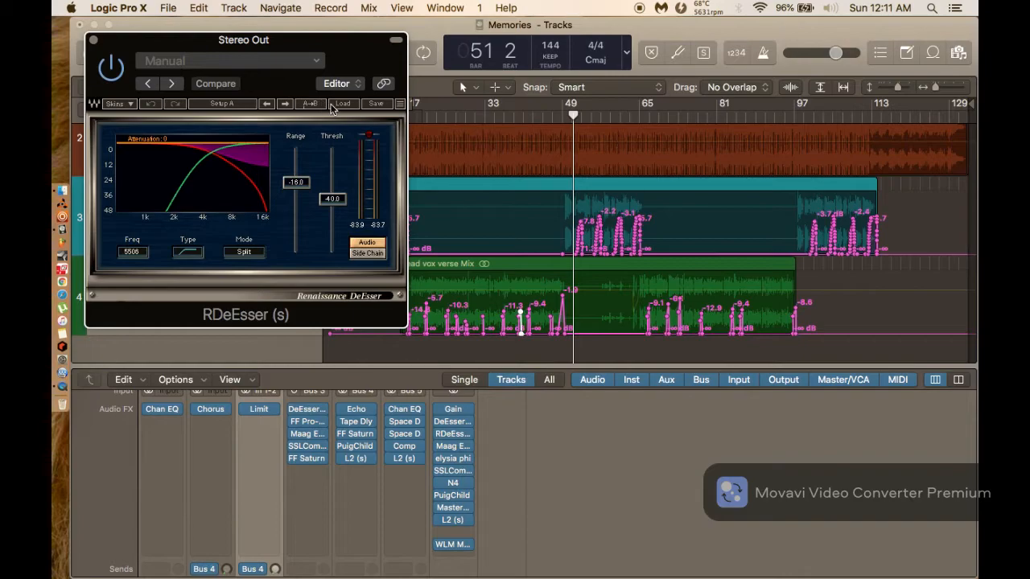
Load the Full Mix factory preset in the Stereo Out's RDeEsser and audition the mix from bar 51.
left_click(342, 105)
mouse_move(475, 217)
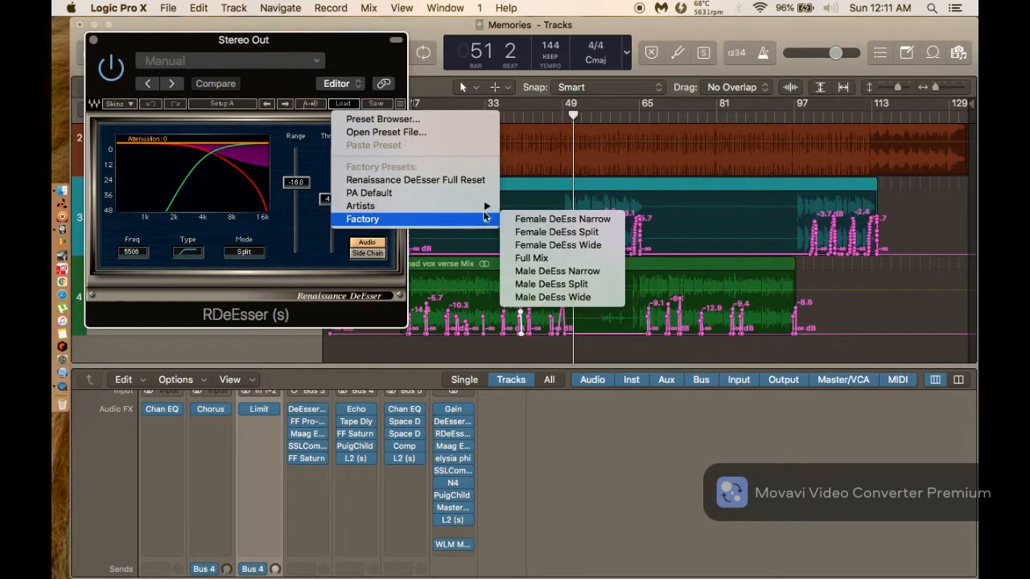
left_click(536, 258)
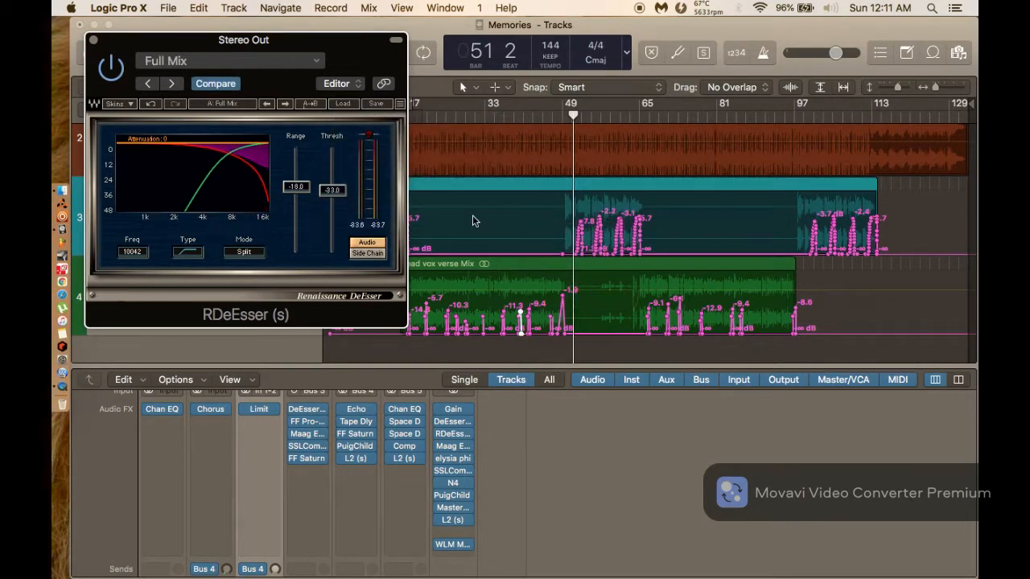
key("space")
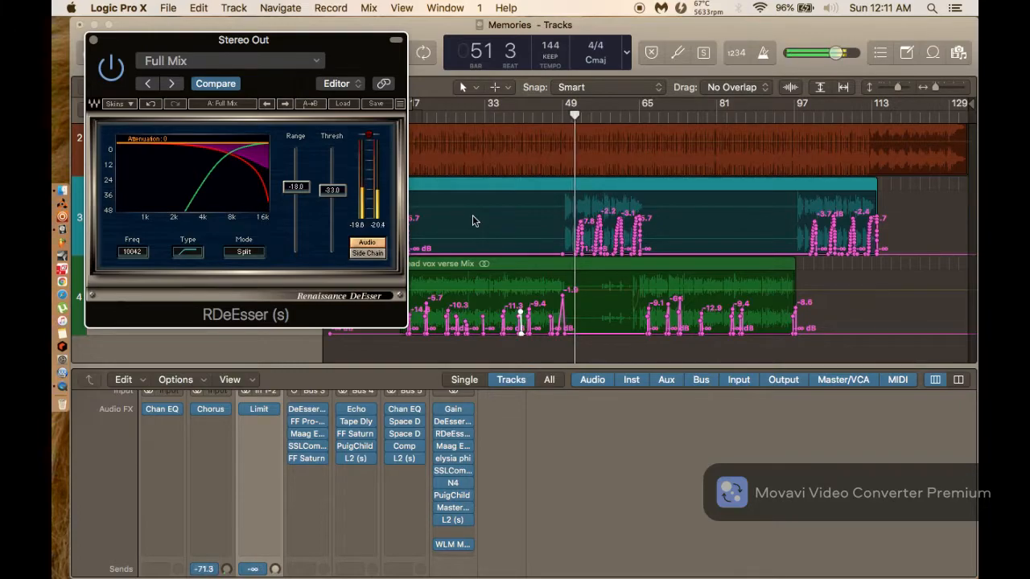
scroll(512, 445, "down", 8)
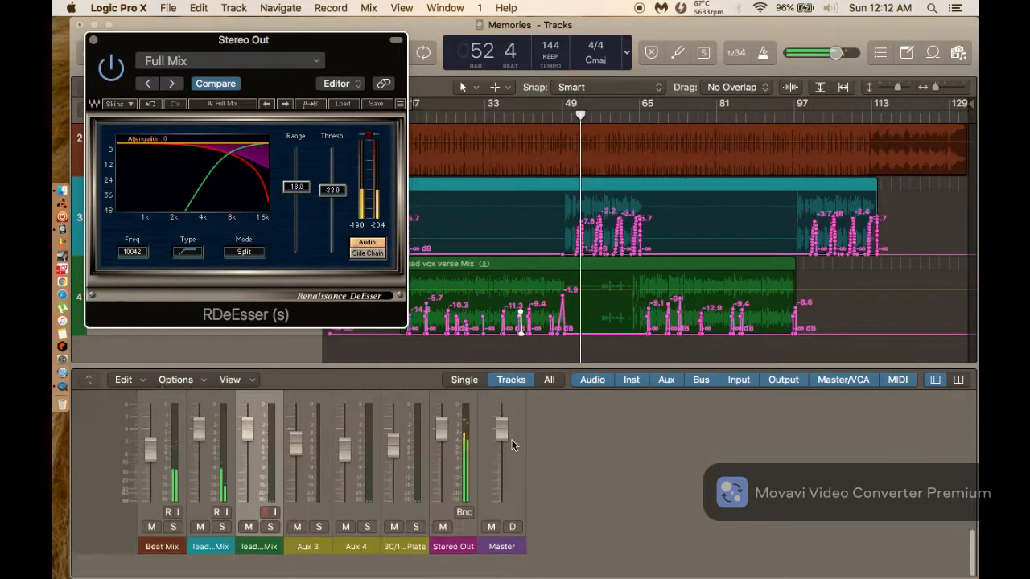
scroll(512, 445, "up", 8)
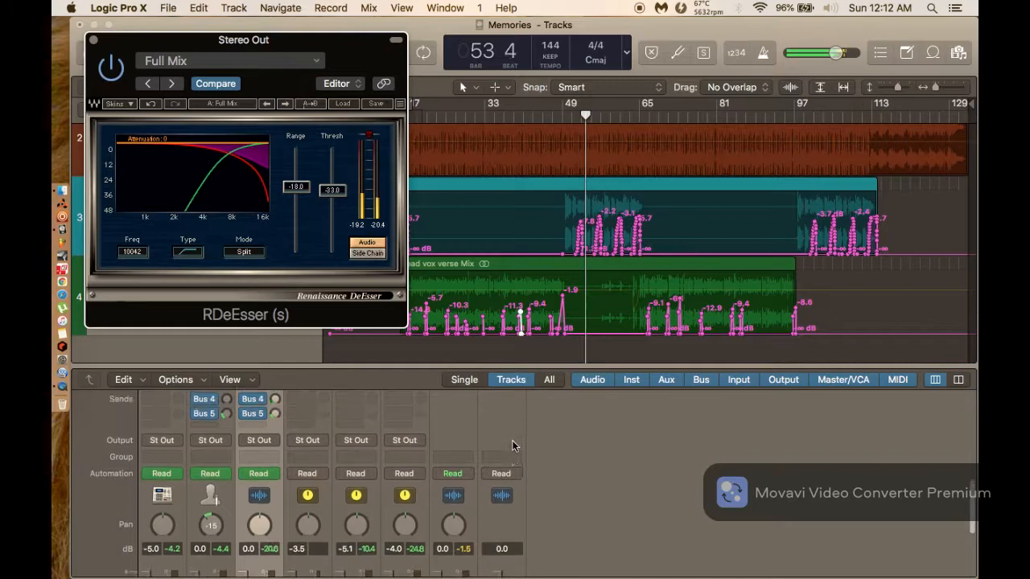
Play the mix from bar 44 into the hook to judge the de-essing, and close the RDeEsser window.
left_click(536, 119)
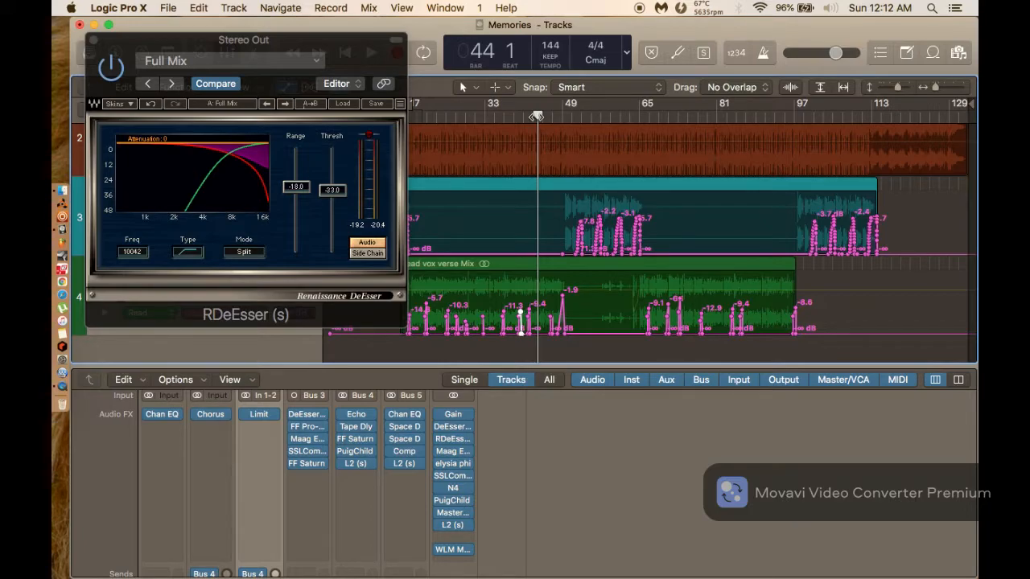
key("space")
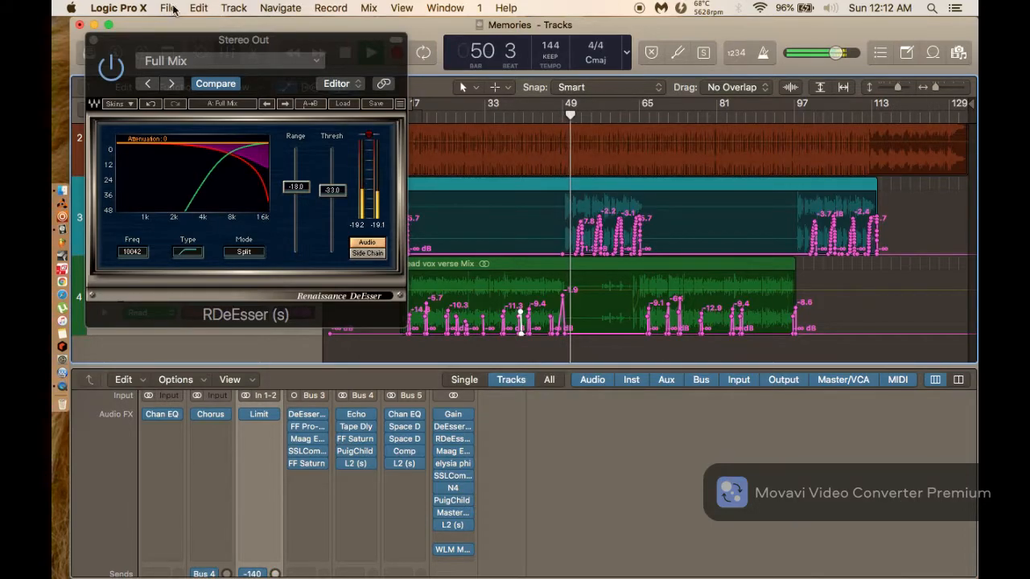
left_click(91, 42)
left_click(92, 41)
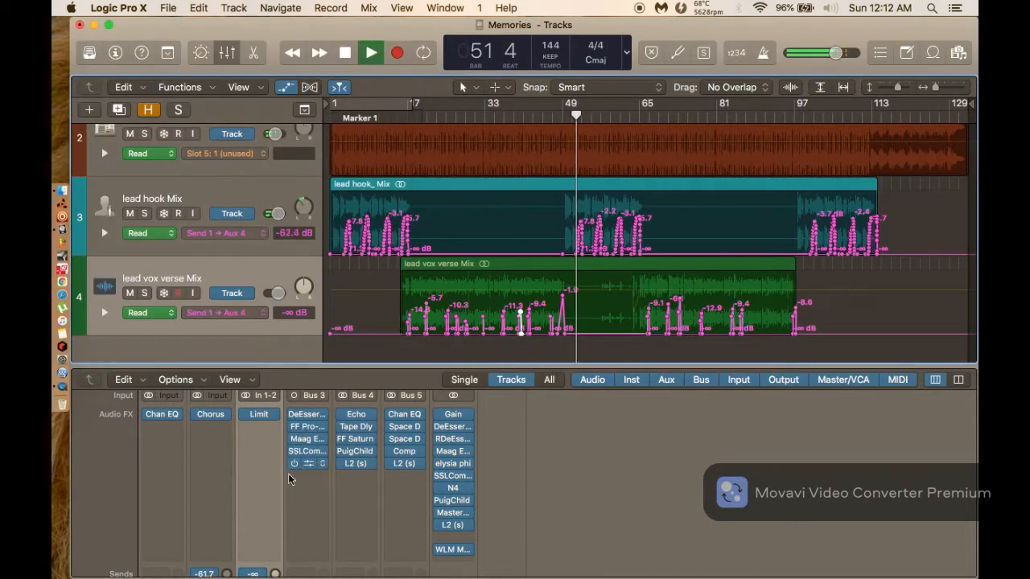
scroll(292, 483, "down", 5)
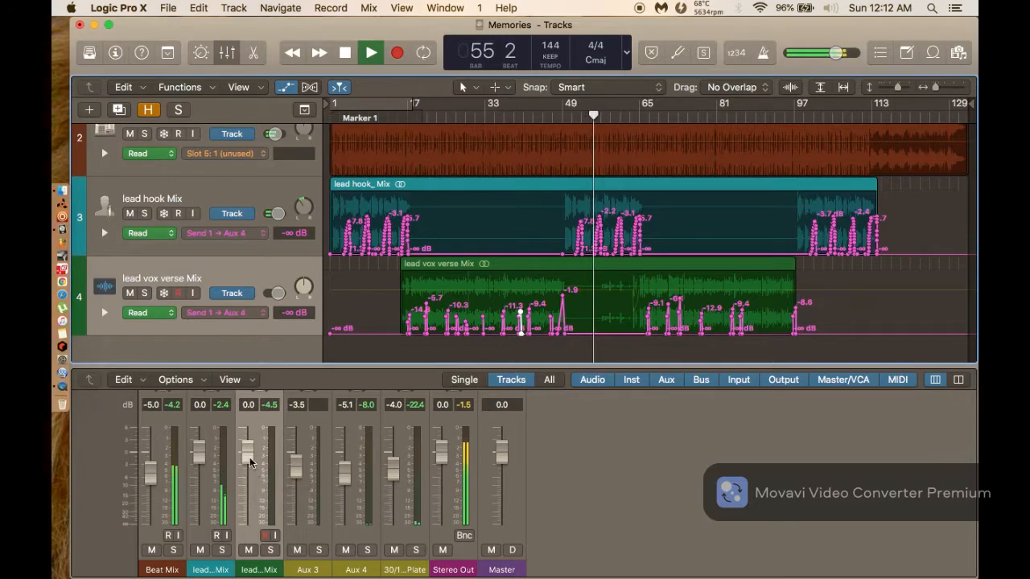
Lower the lead hook Mix fader to -2.5 dB and raise the Beat Mix fader to -3.5 dB while playing from the start.
key("space")
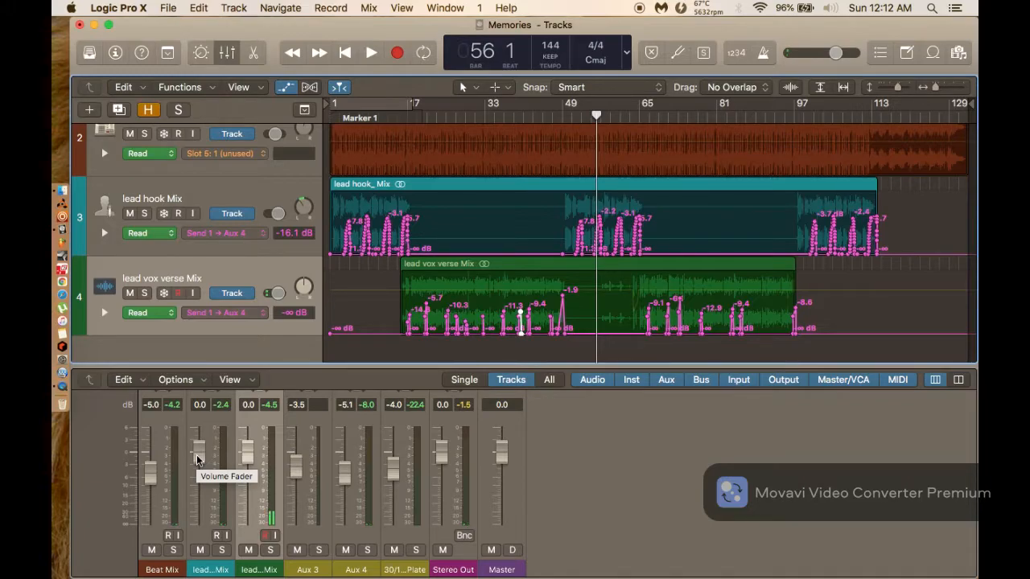
left_click_drag(198, 459, 177, 572)
key("Return")
key("space")
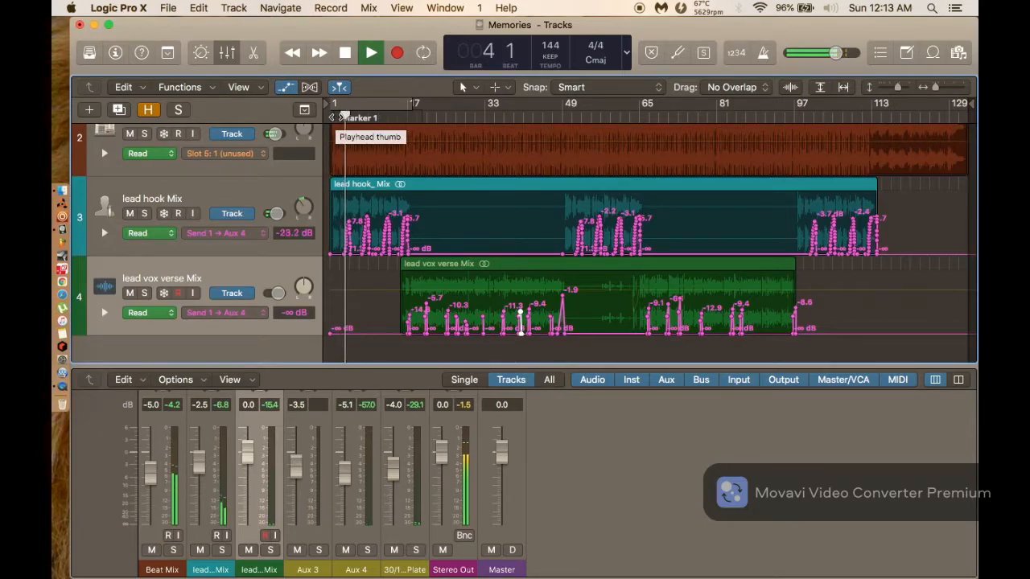
left_click_drag(153, 473, 151, 466)
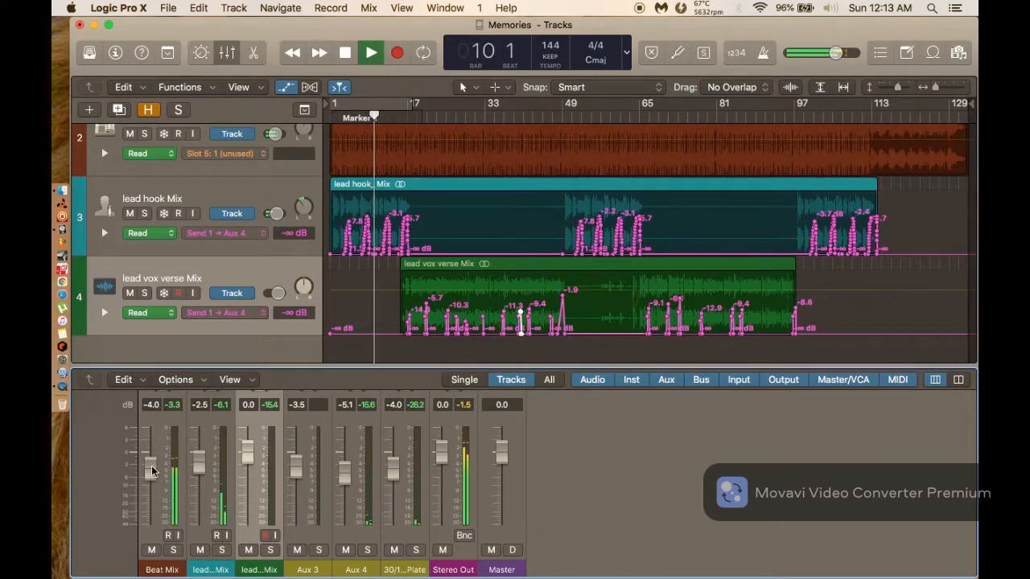
left_click_drag(151, 465, 151, 461)
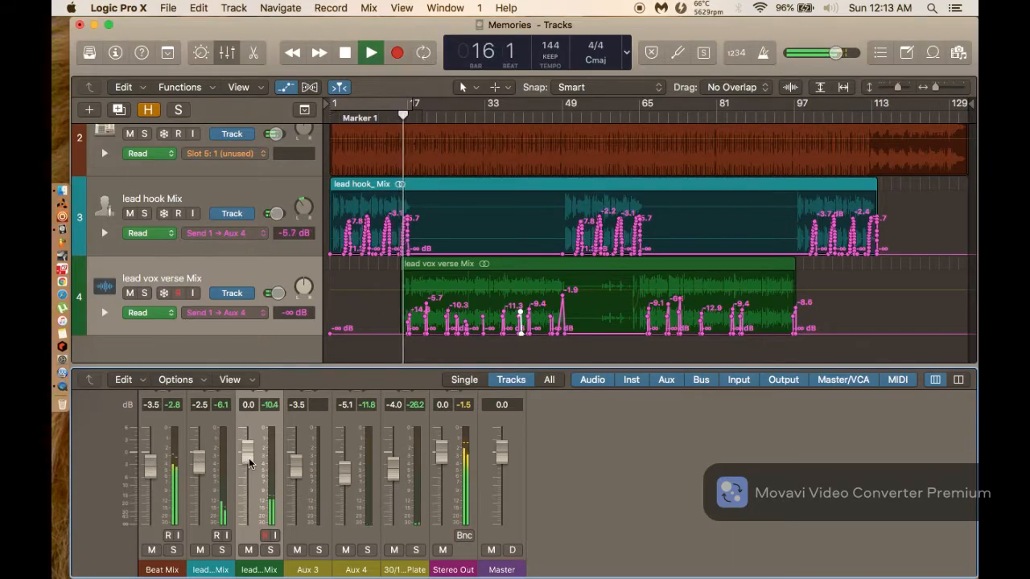
Try the lead vox verse Mix fader at -3.5 dB and at -2.5 dB while auditioning the first verse.
mouse_move(249, 457)
left_mouse_down()
mouse_move(248, 493)
mouse_move(248, 468)
left_mouse_up()
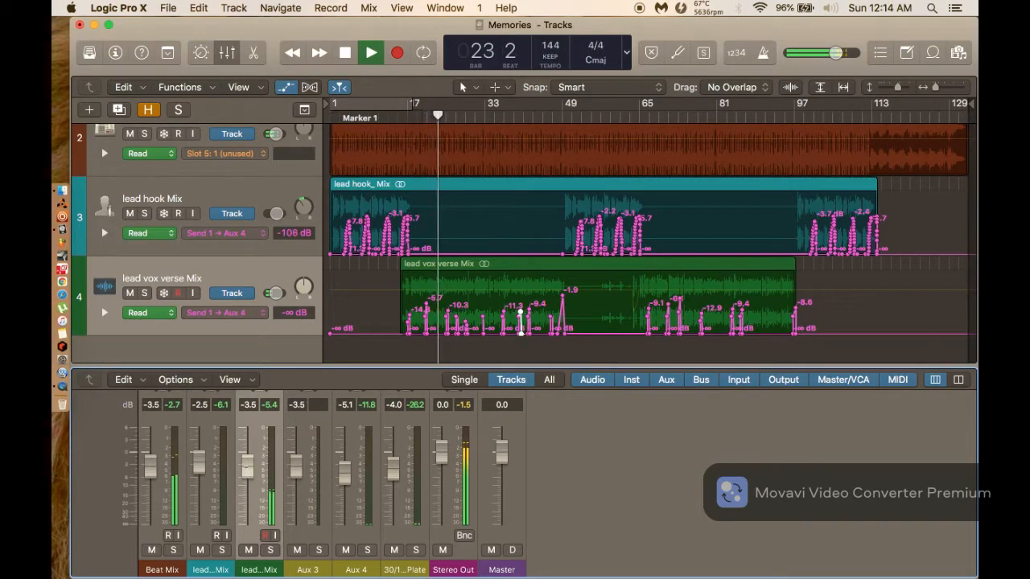
left_click_drag(248, 468, 249, 462)
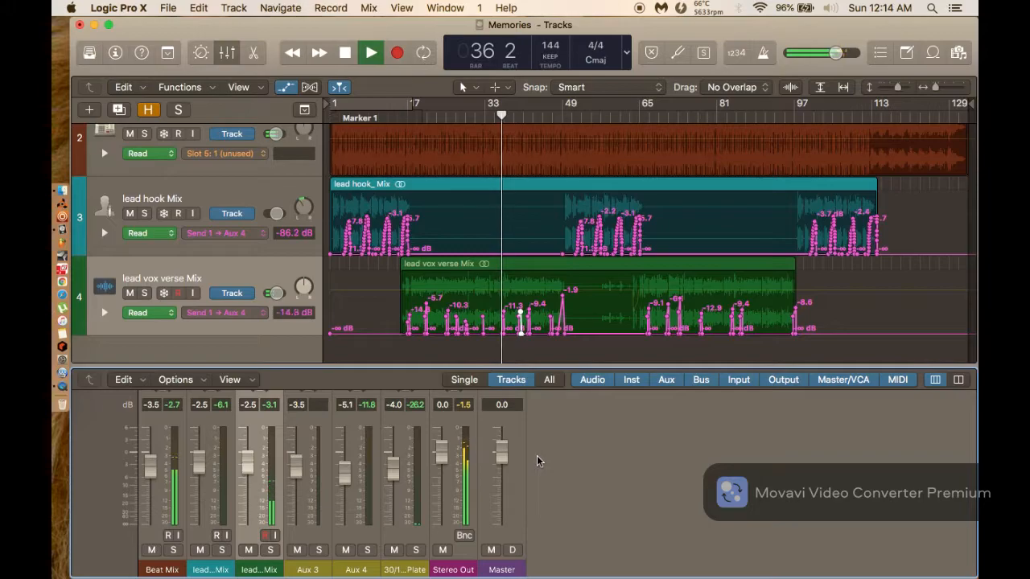
key("space")
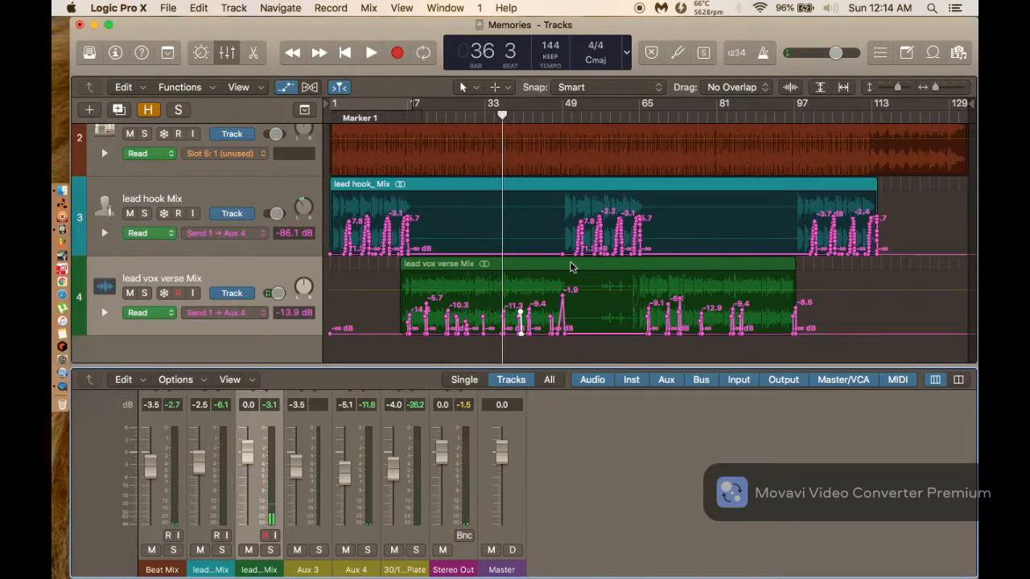
Hide the track automation and check the mix's loudness on the Stereo Out's WLM Meter up to bar 49.
key("a")
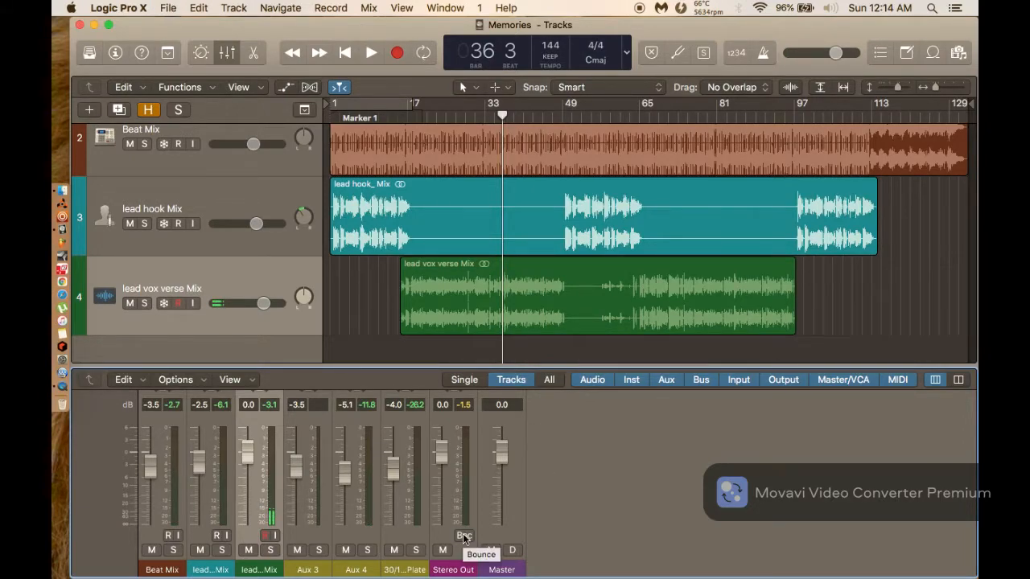
scroll(463, 538, "up", 10)
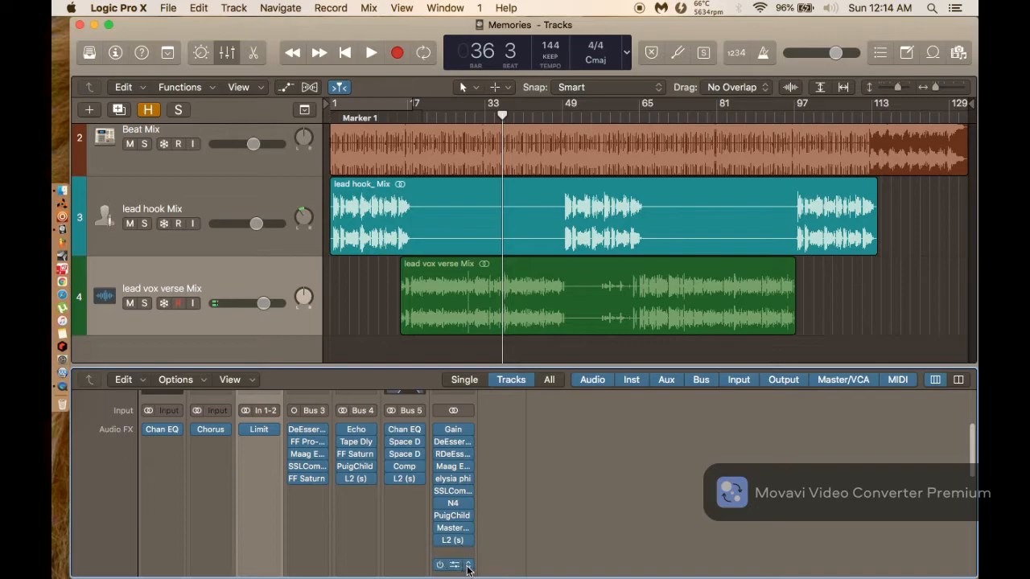
left_click(460, 554)
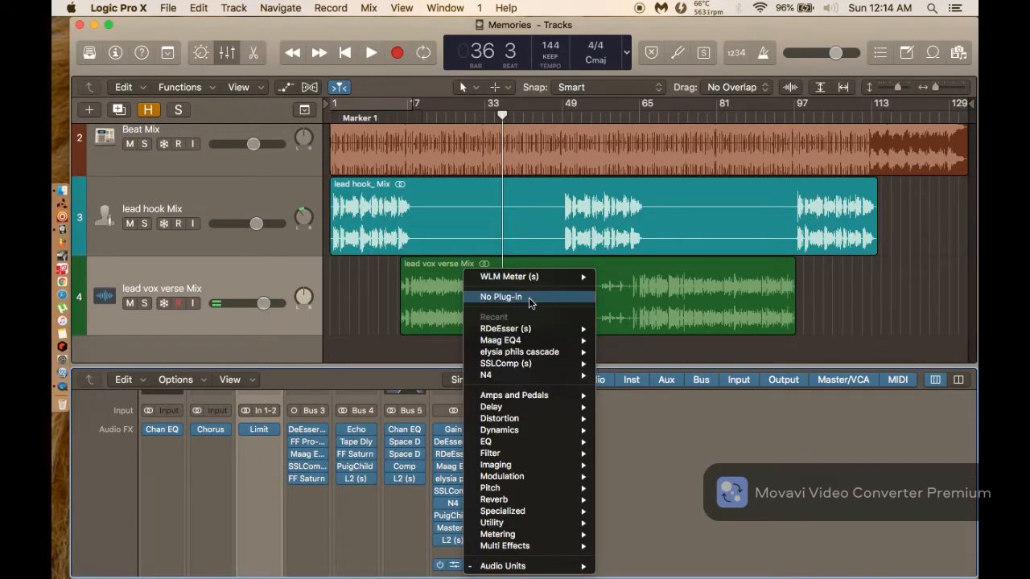
left_click(732, 451)
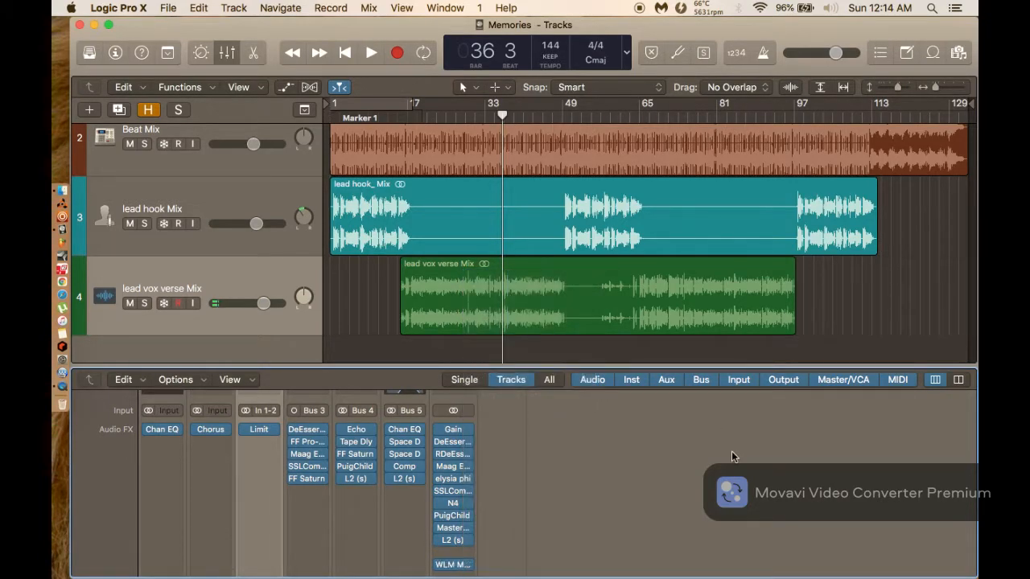
left_click(453, 565)
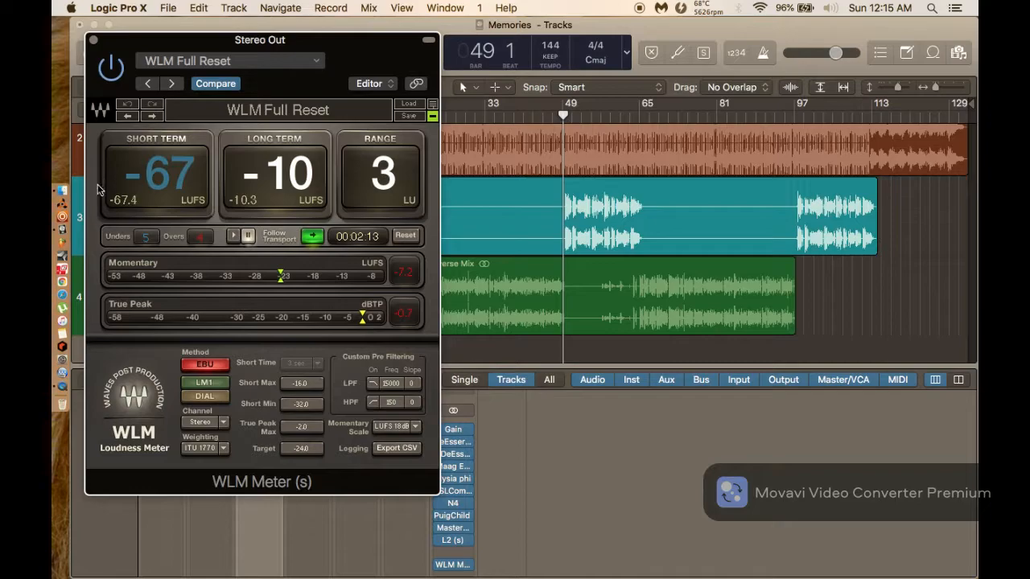
left_click(92, 41)
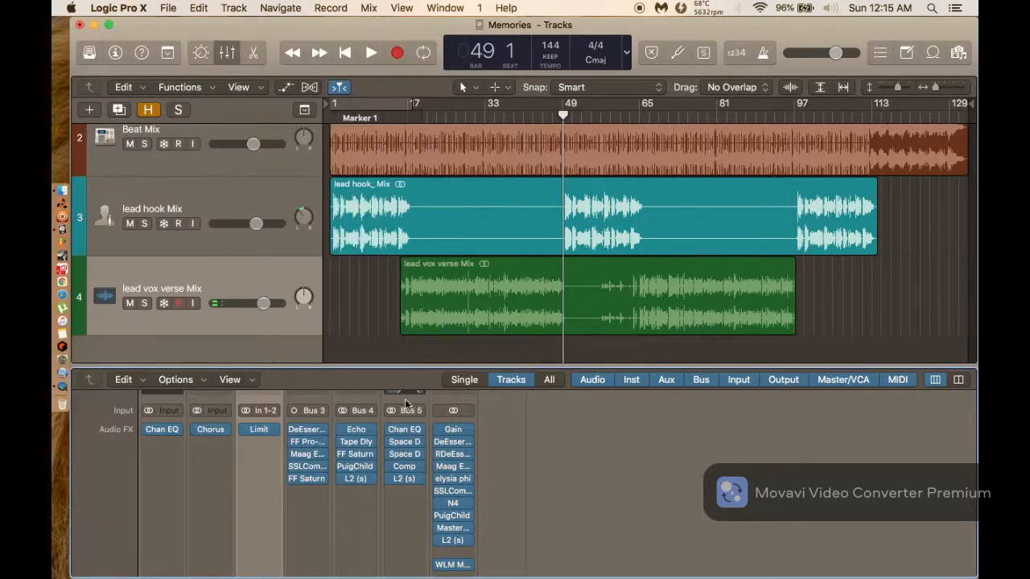
Remove the WLM Meter plug-in from the Stereo Out.
left_click(469, 566)
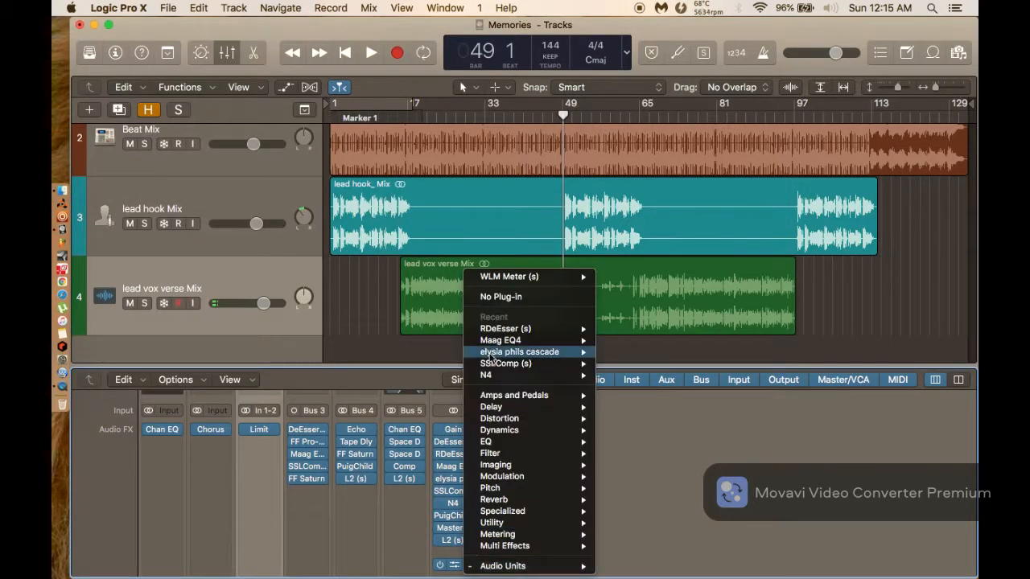
left_click(509, 295)
scroll(523, 552, "down", 5)
scroll(523, 551, "up", 5)
scroll(524, 543, "down", 5)
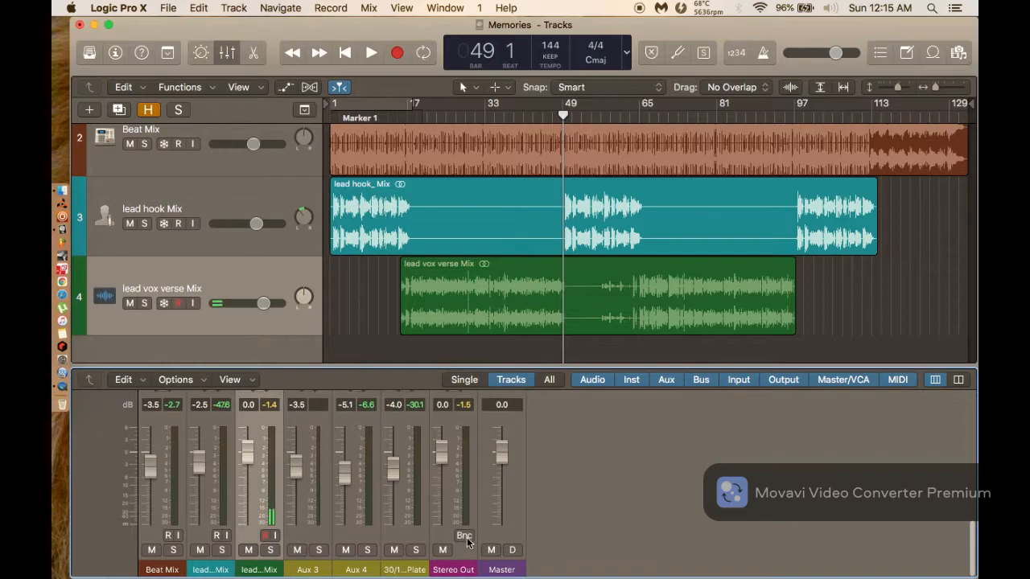
Set the cycle range over the whole song and accept an offline MP3 bounce from bar 1 to bar 133.
left_click(391, 105)
left_click_drag(412, 105, 973, 322)
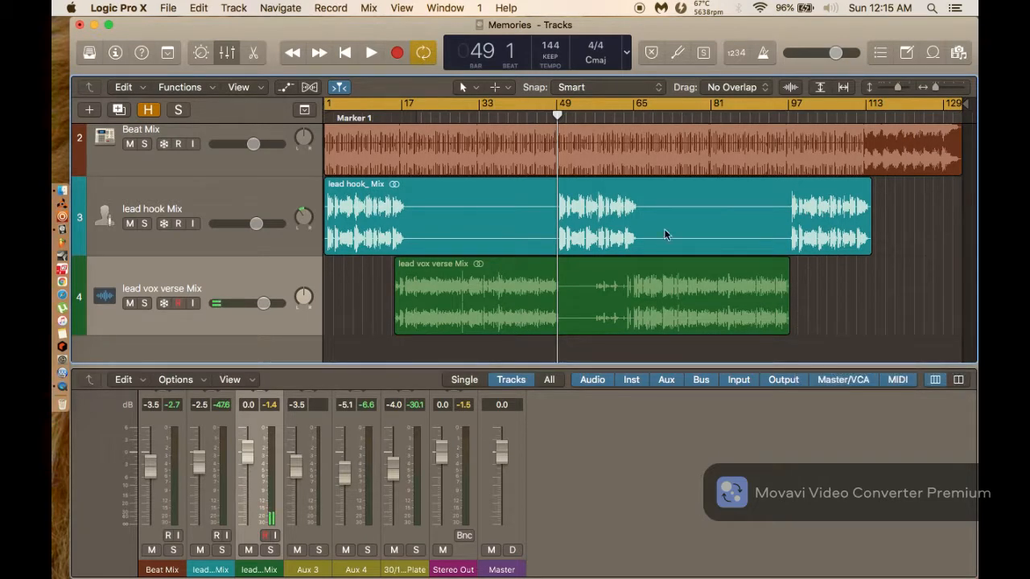
left_click(464, 535)
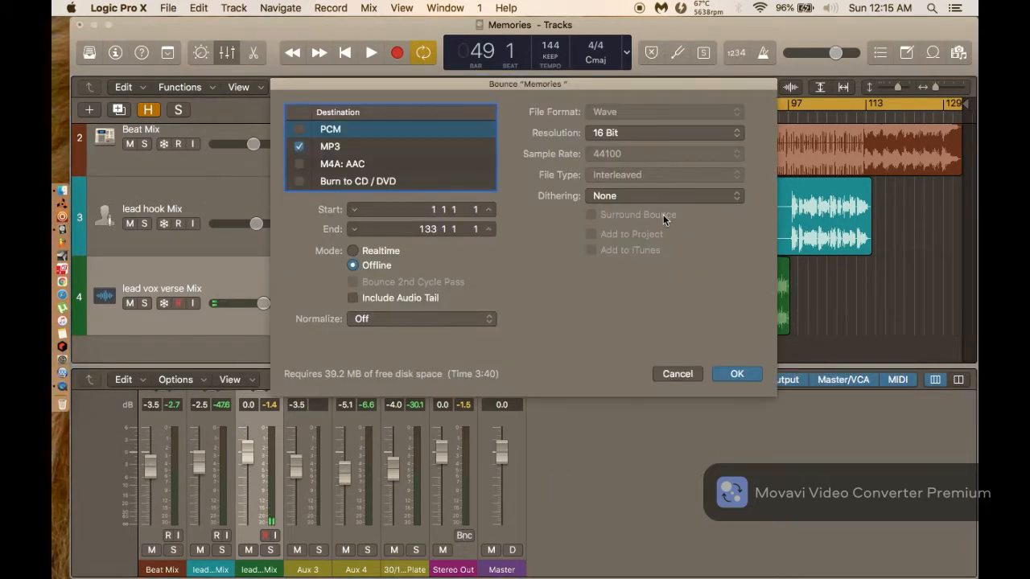
left_click(738, 374)
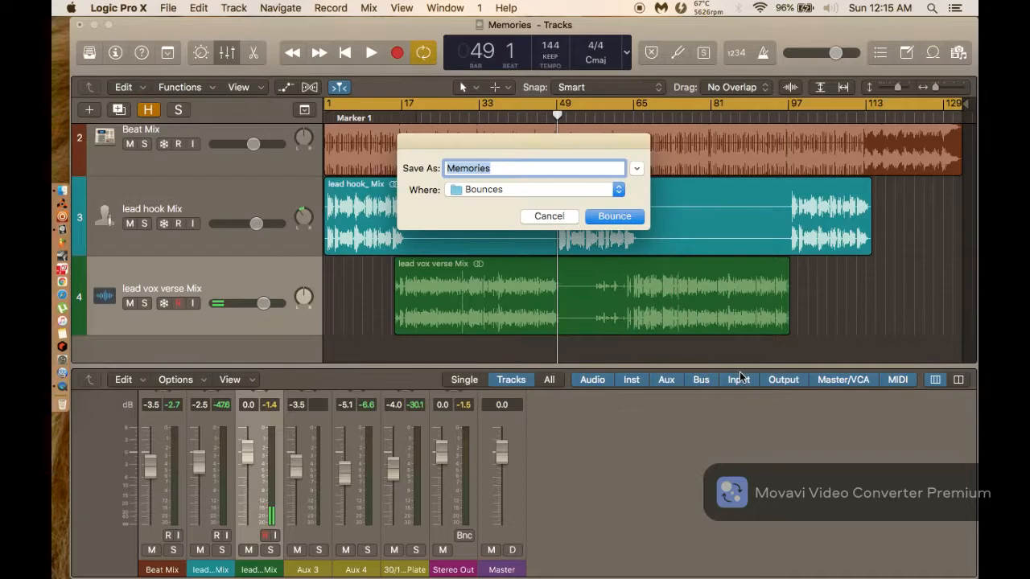
Name the bounce file "Memories Final Mix", choose the Desktop as its destination and start bouncing.
key("Right")
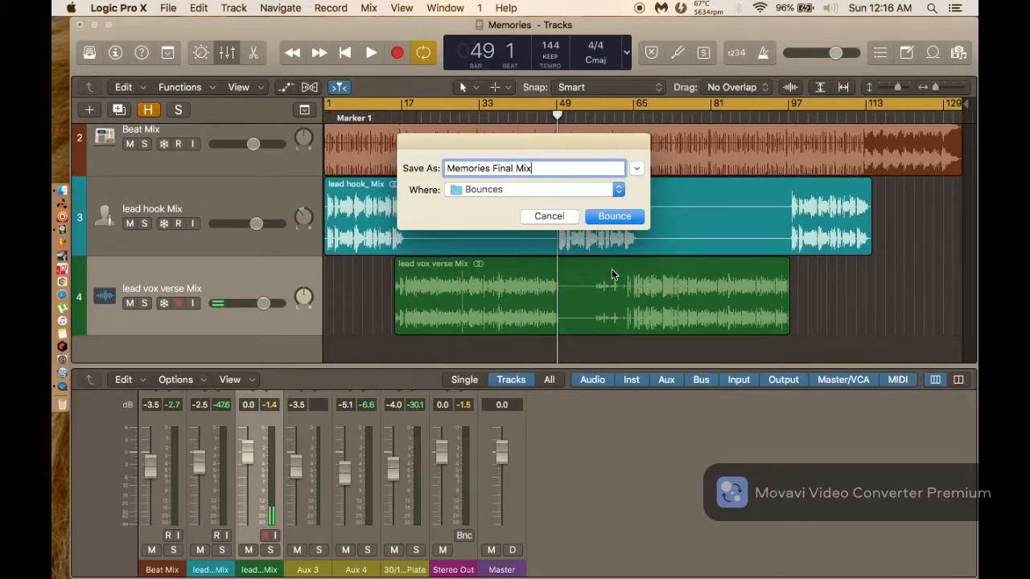
left_click(512, 189)
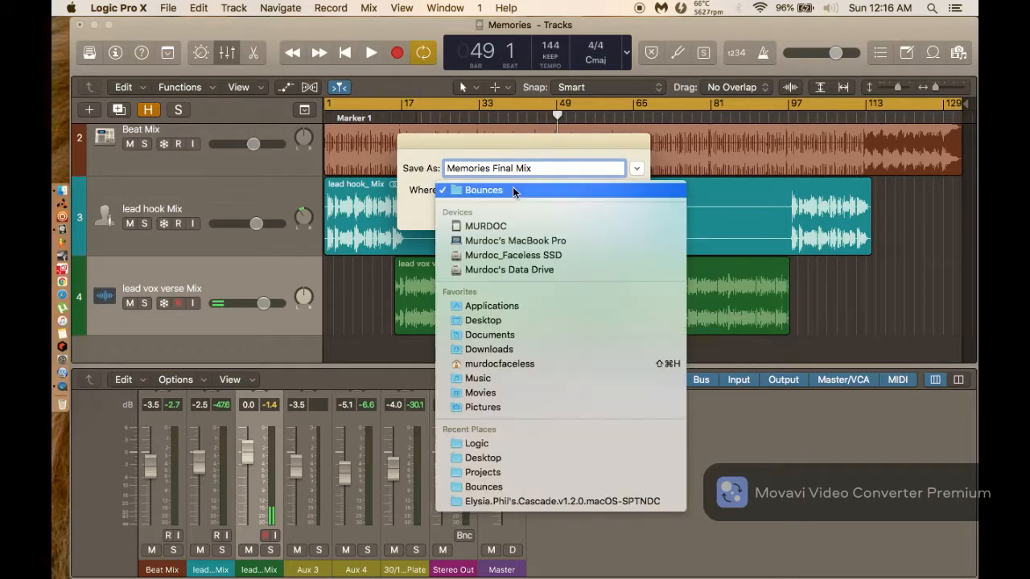
left_click(495, 319)
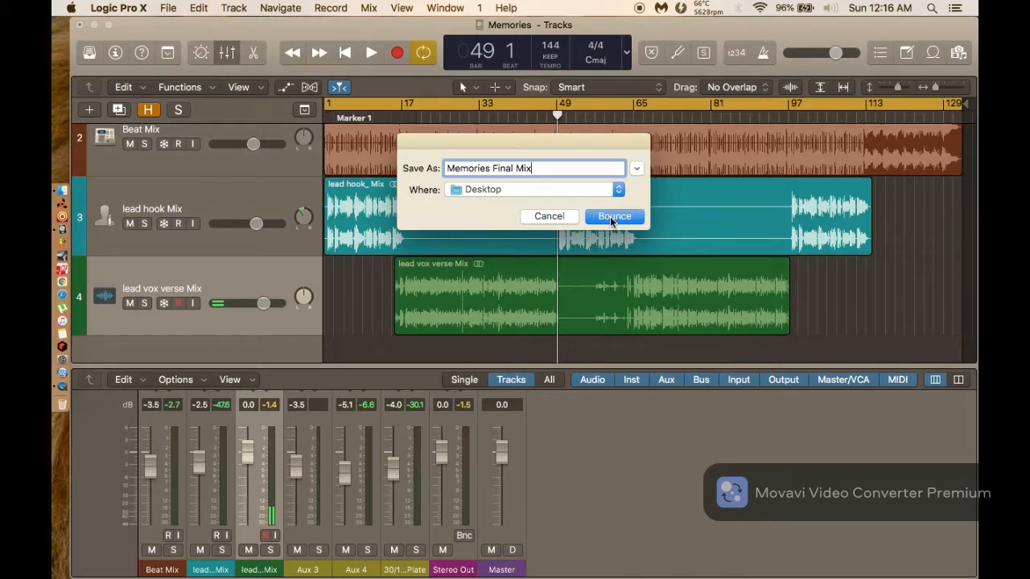
left_click(612, 218)
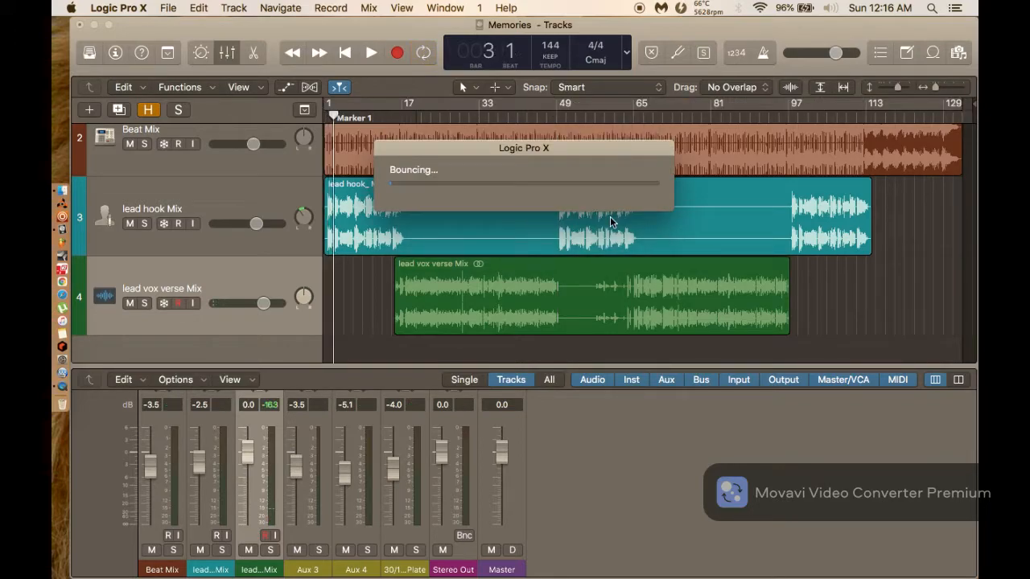